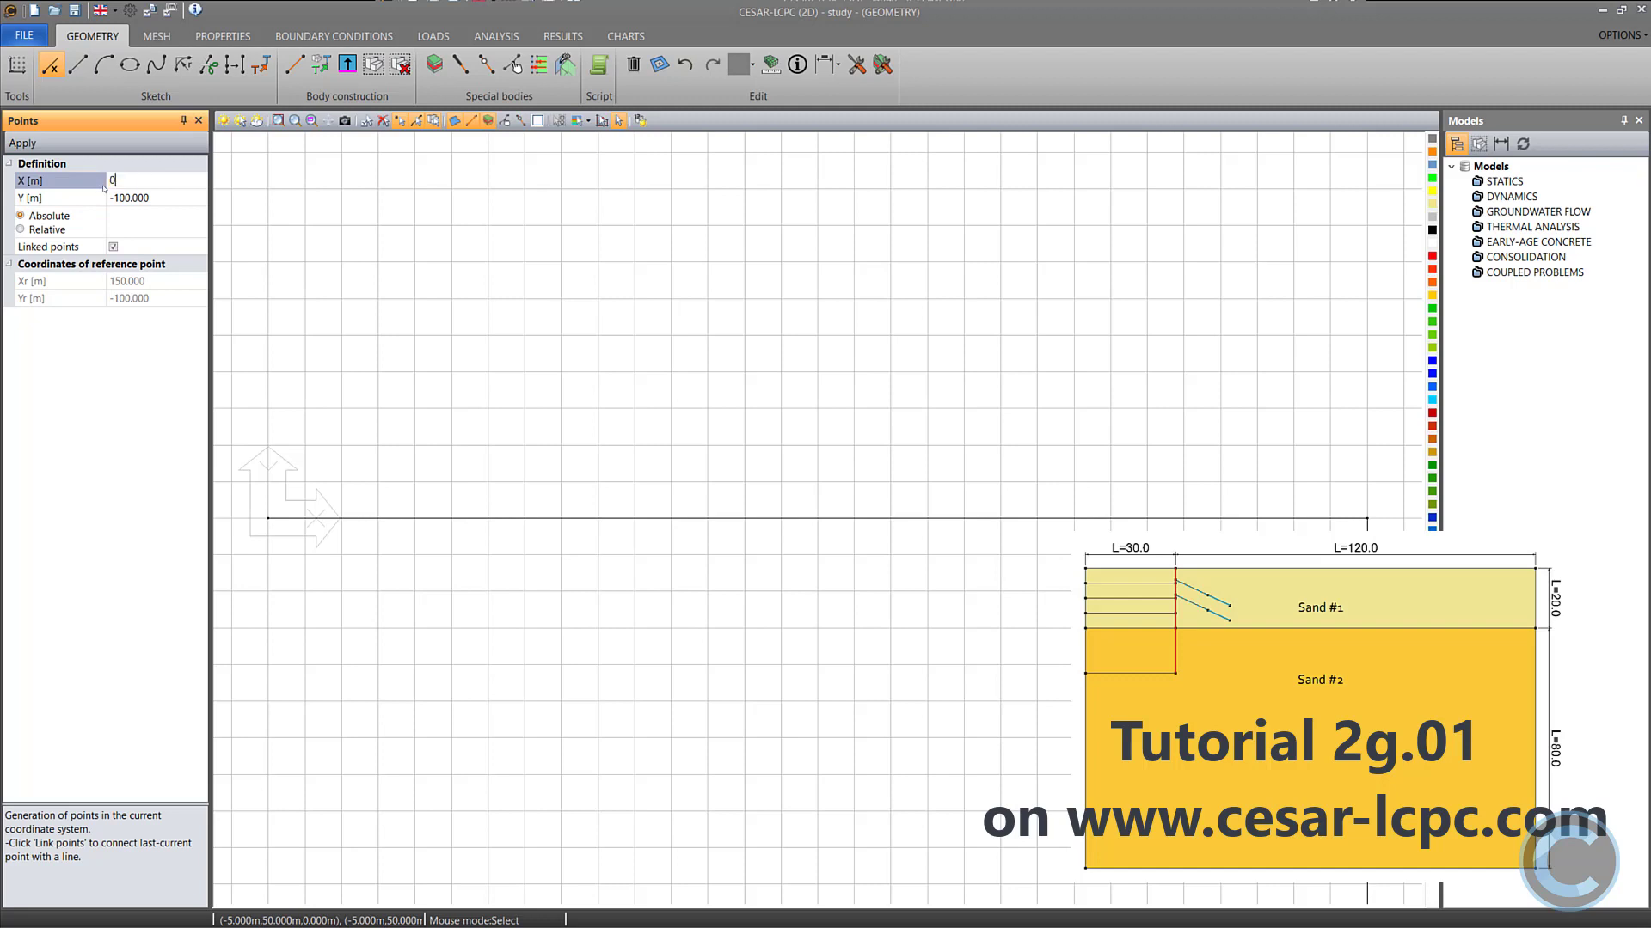
Add linked points at (0, -100) and (0, 0) m to close the rectangular soil outline.
drag(162, 198, 107, 198)
text(0)
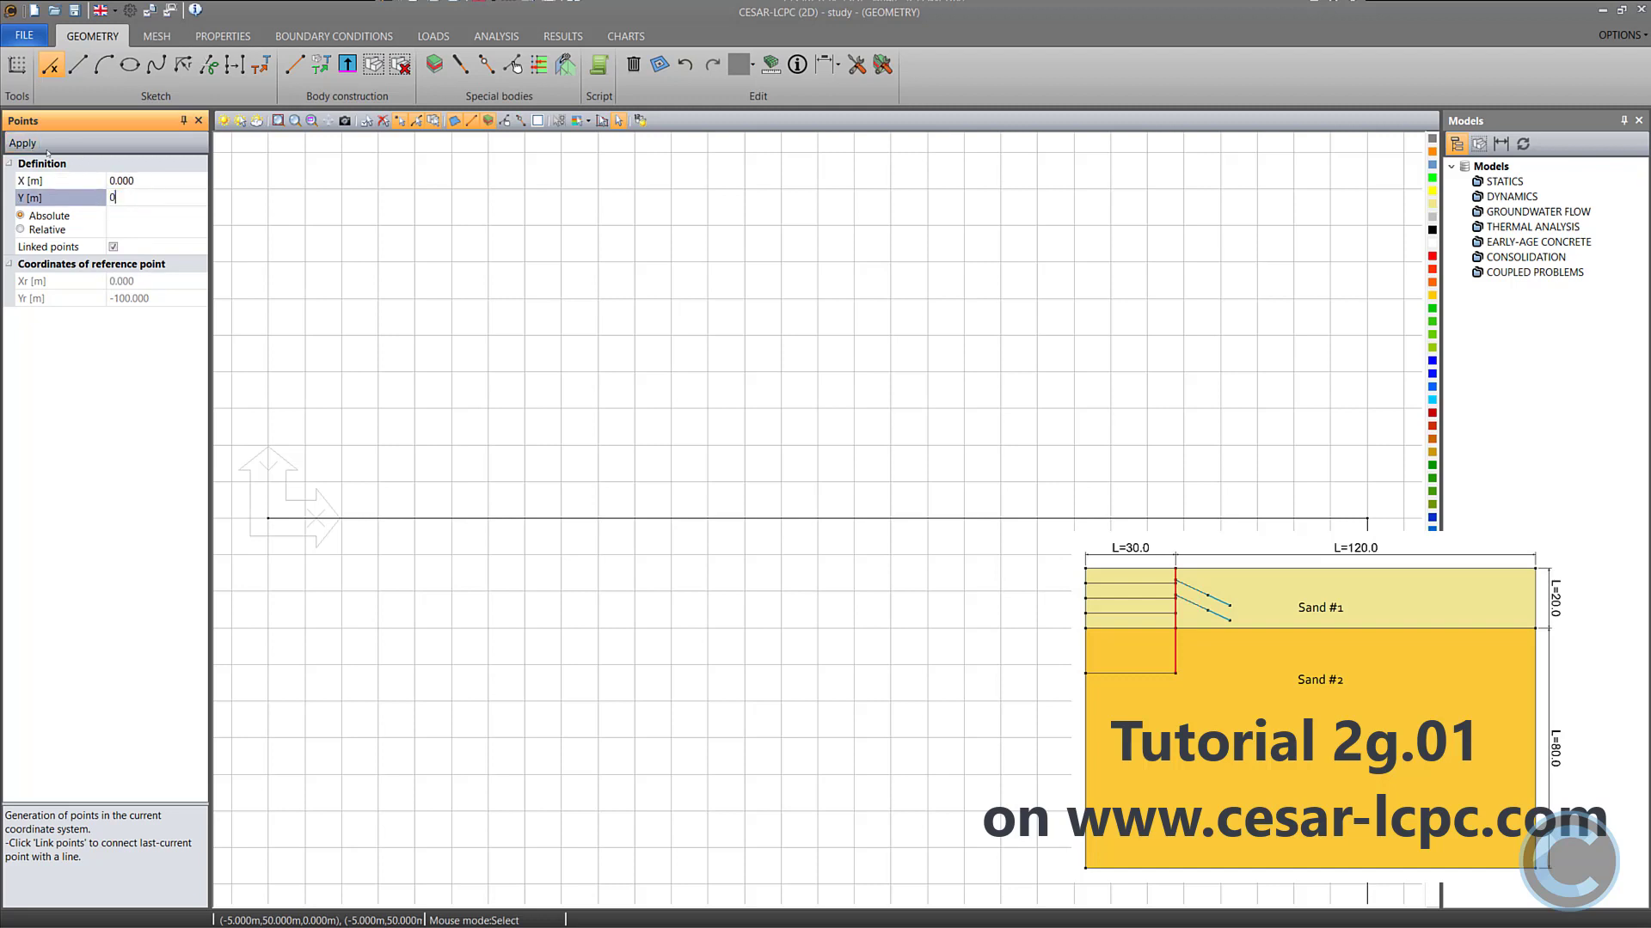
key(Return)
click(278, 121)
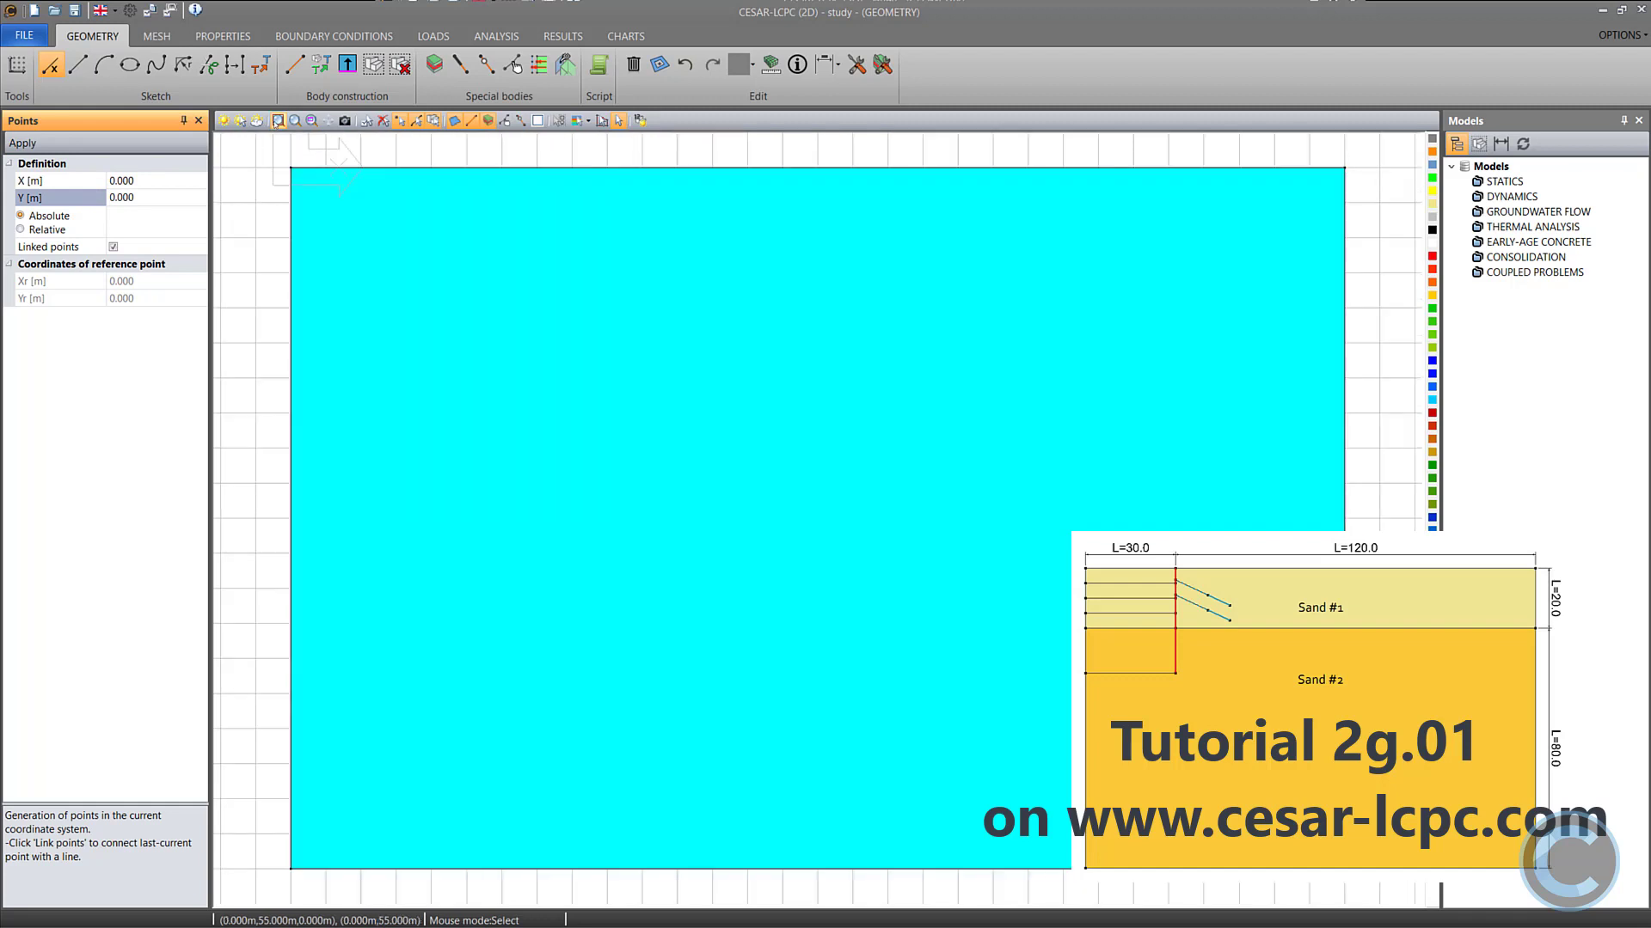
Draw the horizontal soil layer boundary across the full model width at Y = -20 m.
click(79, 73)
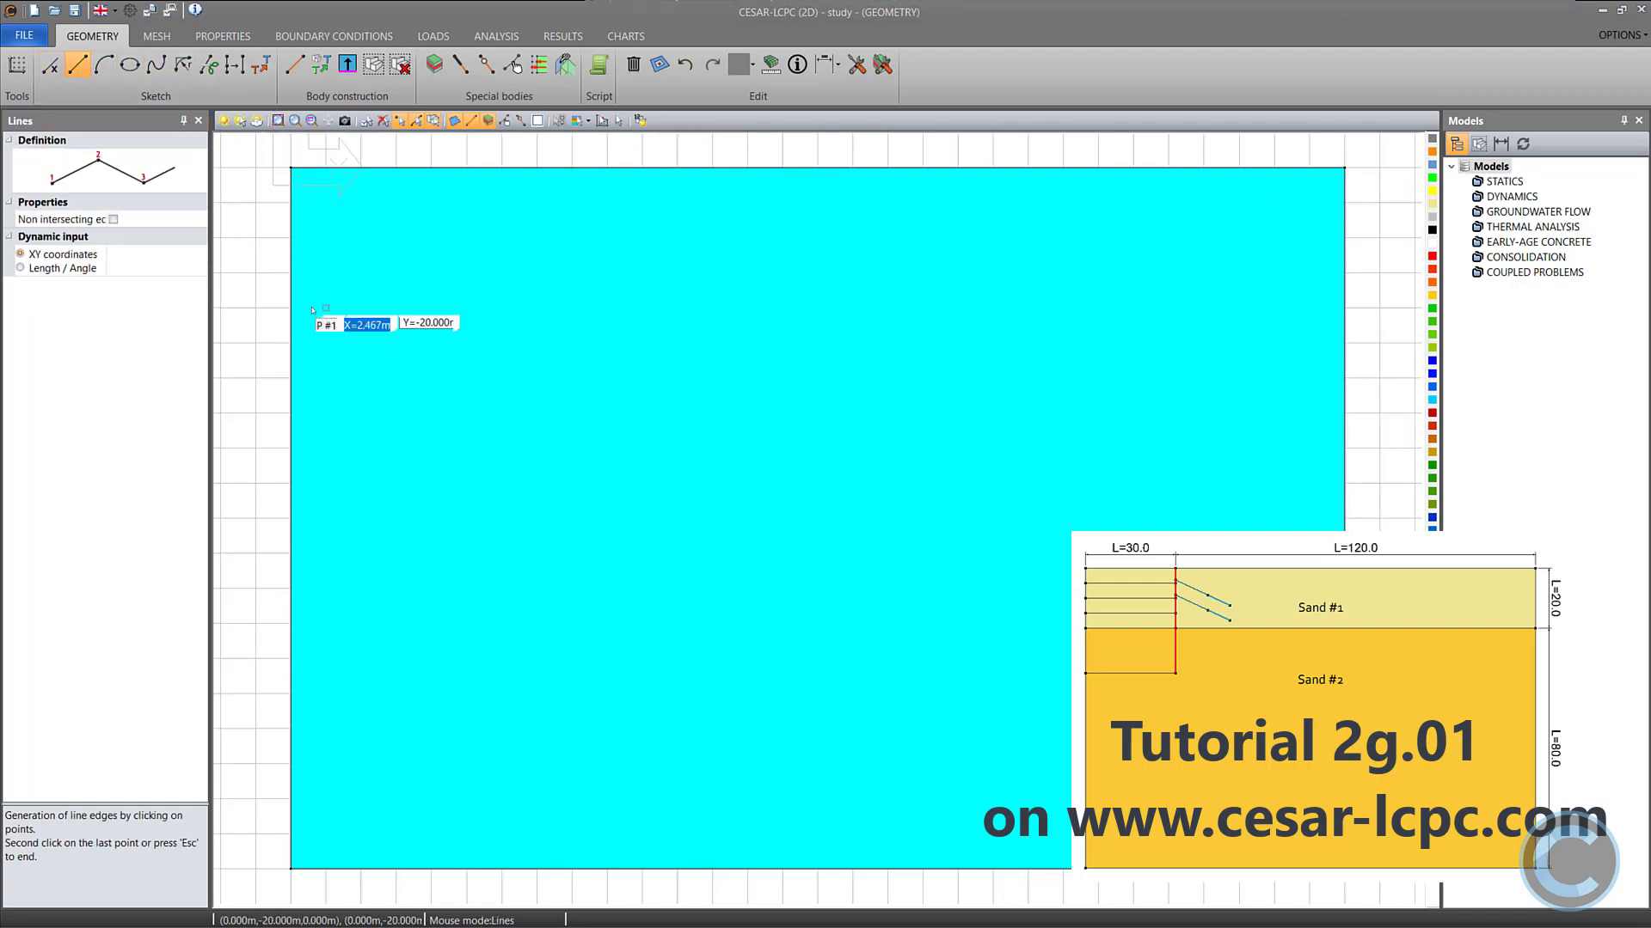
click(1344, 308)
key(Escape)
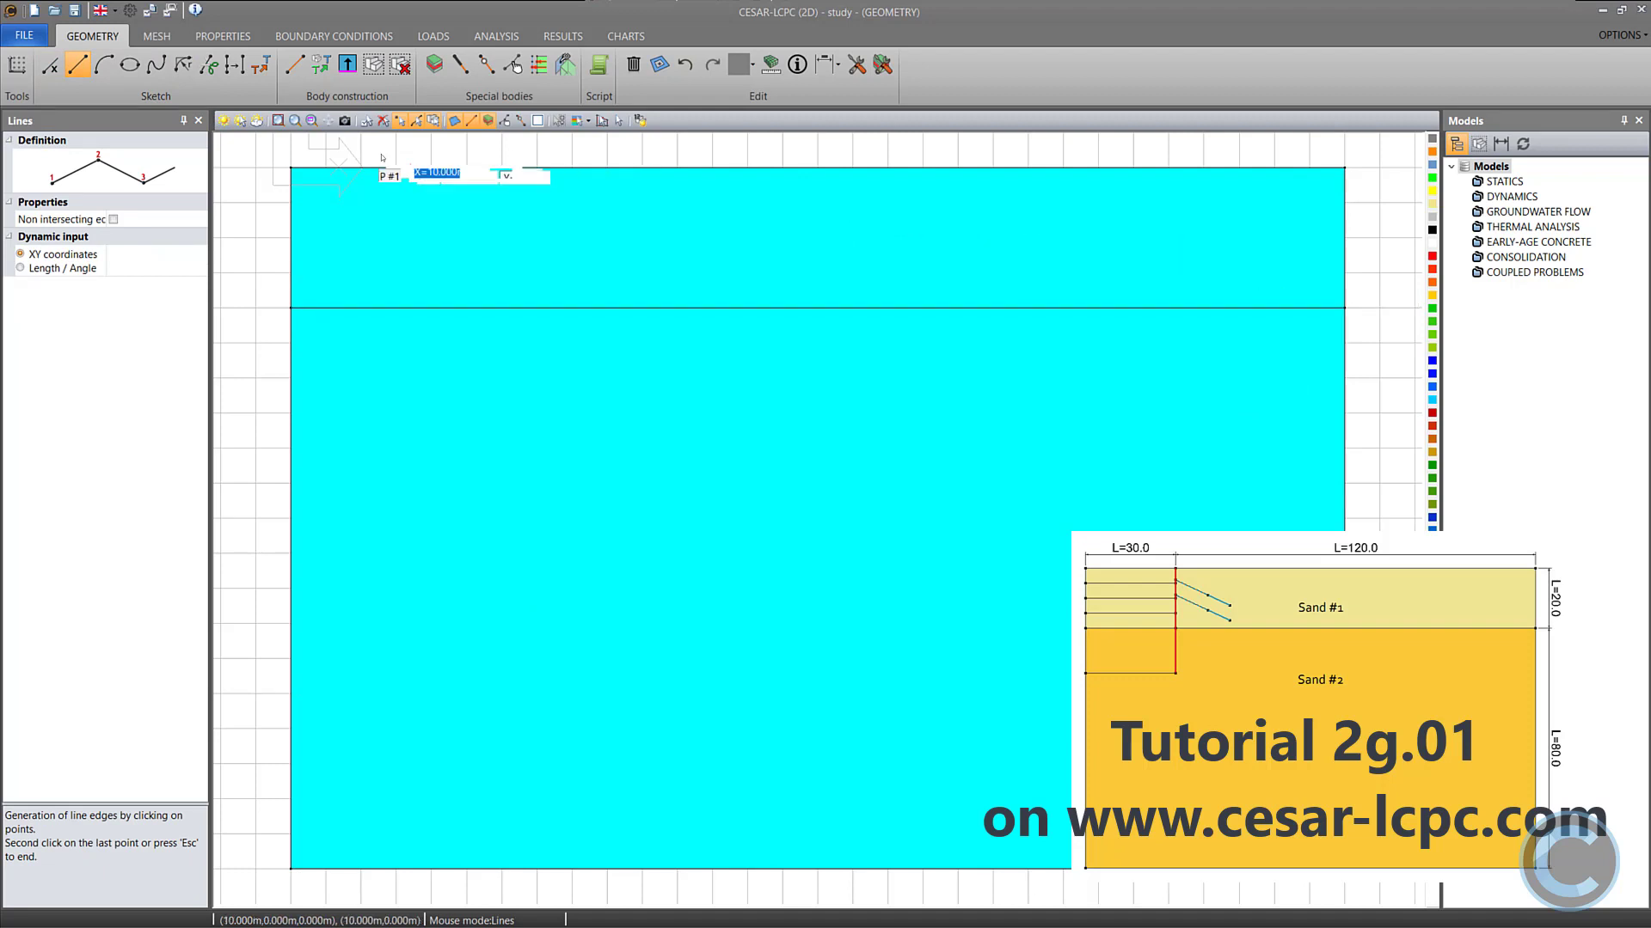
Draw a line from (30, 0) down to (30, -35) and across to (0, -35) m for the wall and excavation block.
middle_drag(430, 193, 523, 387)
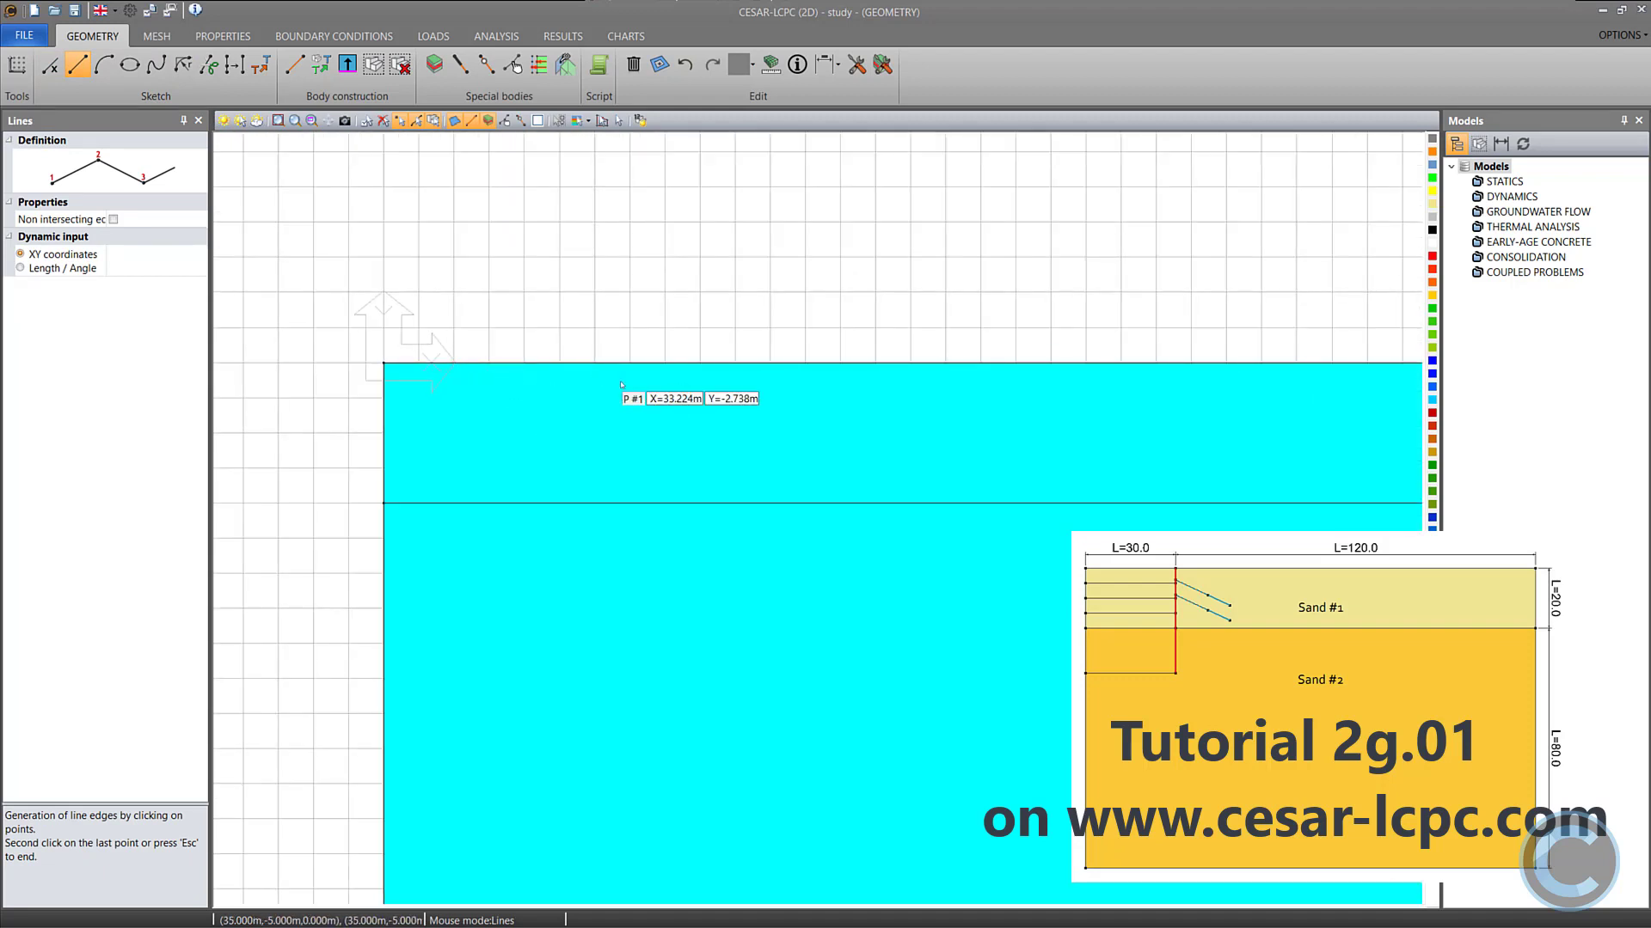
click(594, 362)
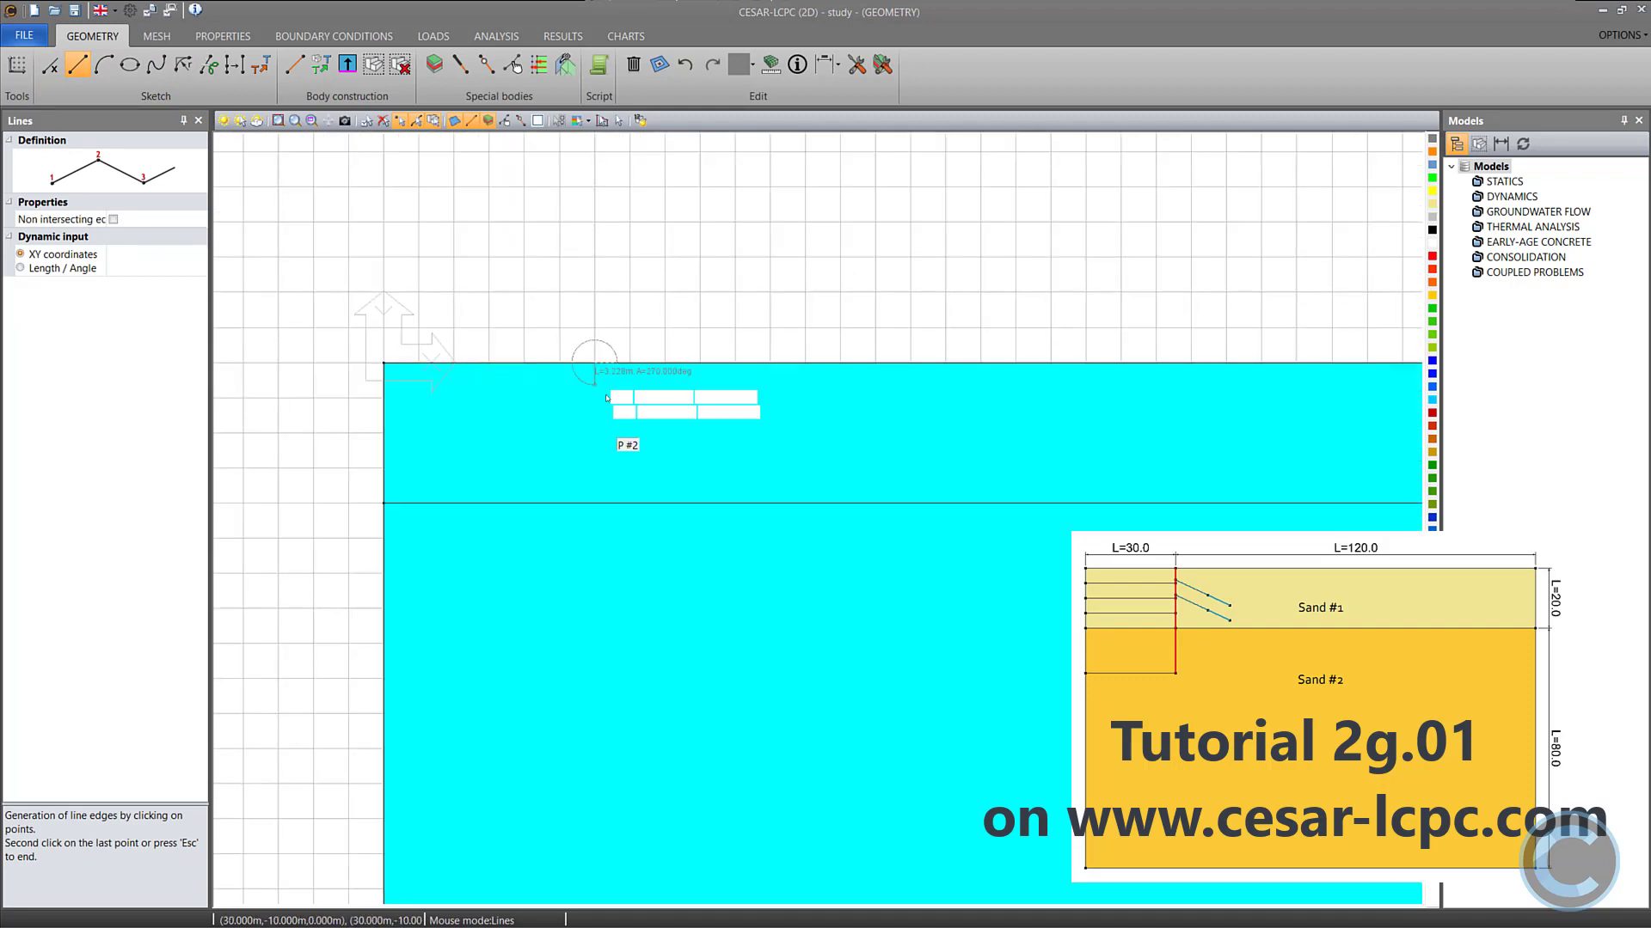
click(594, 608)
click(385, 608)
click(386, 619)
Draw three horizontal excavation lines from X = 0 to the wall line at Y = -5, -10 and -15 m.
click(385, 401)
double_click(595, 399)
click(385, 436)
double_click(594, 434)
click(384, 469)
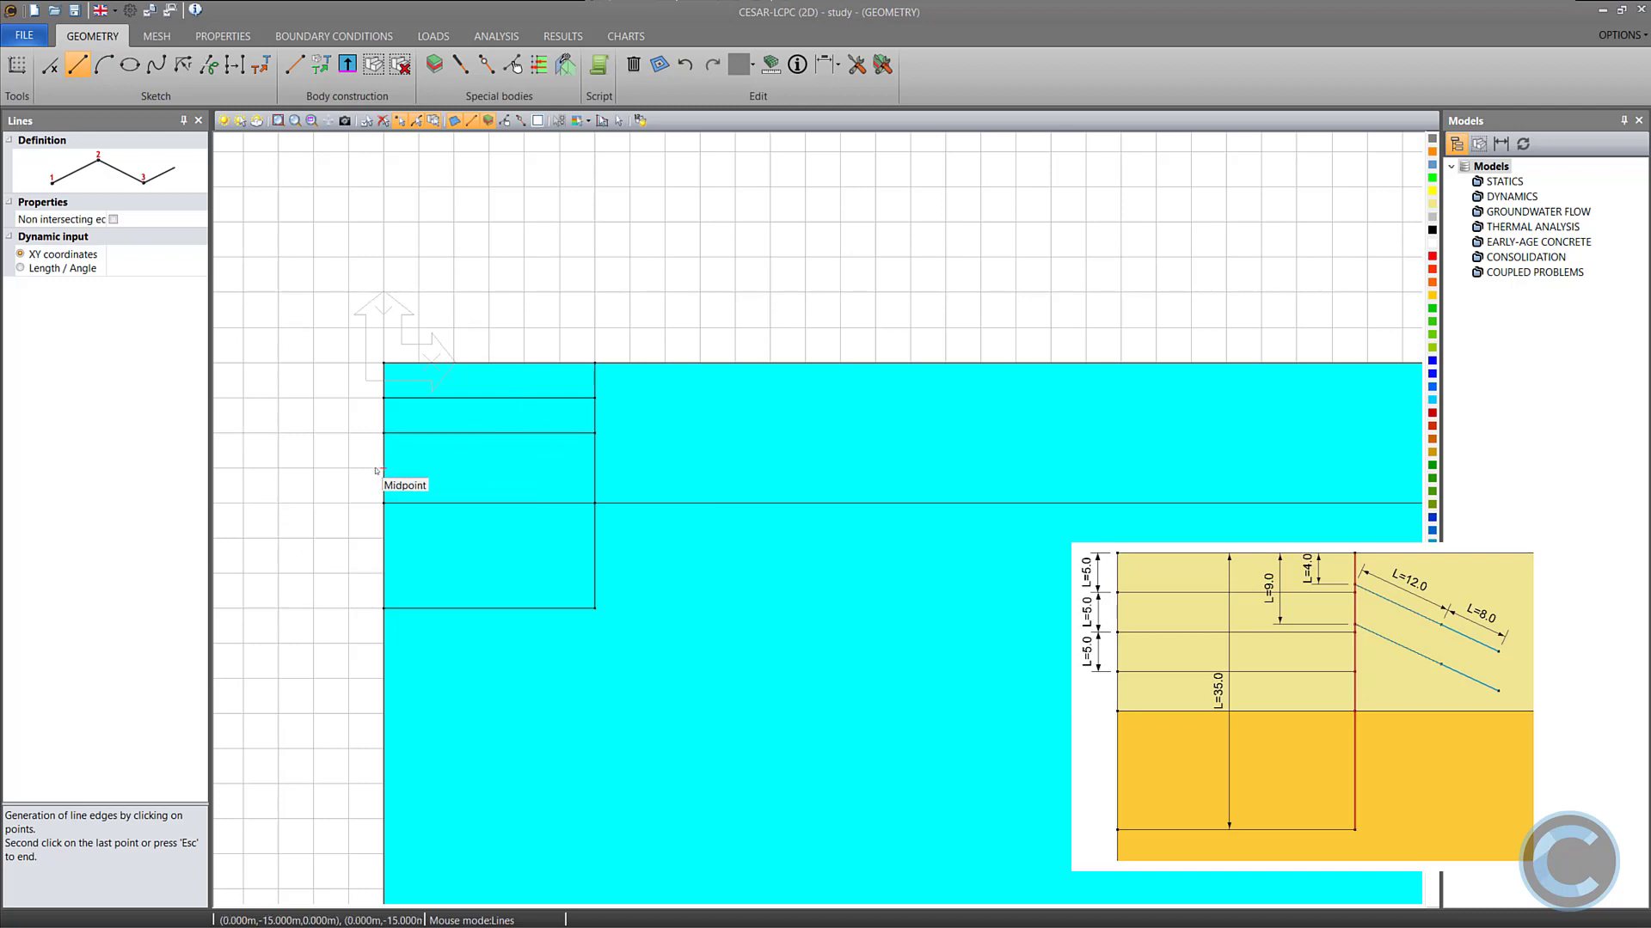
double_click(594, 469)
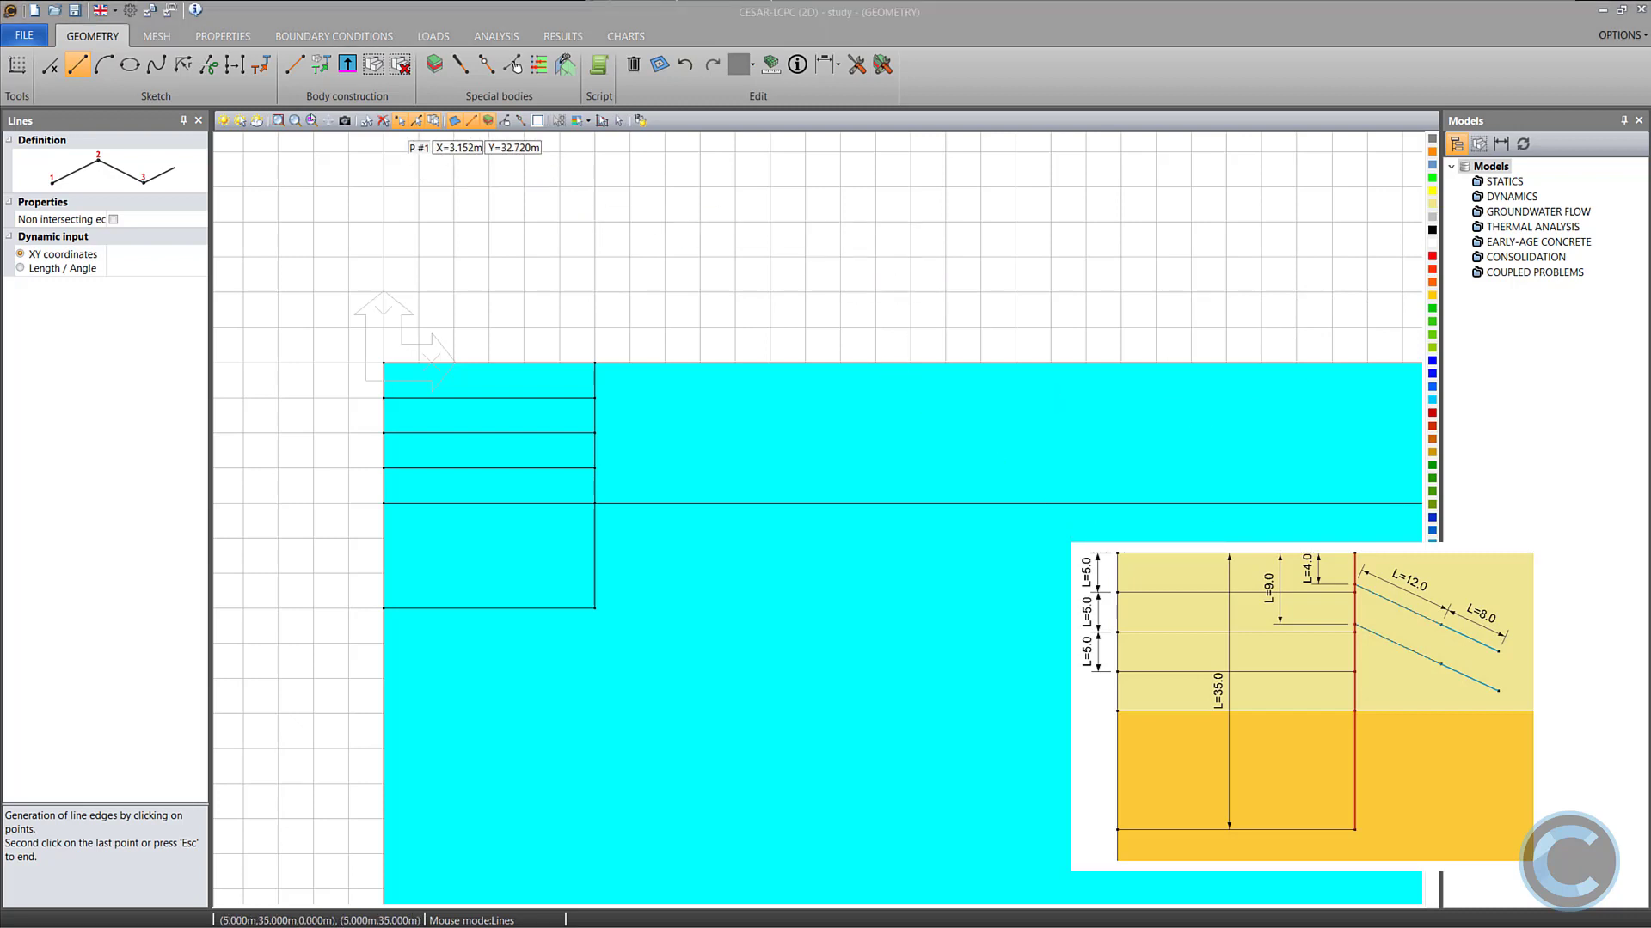
Create a generic 1D body labelled Wall from the vertical edges at X = 30 m.
click(278, 121)
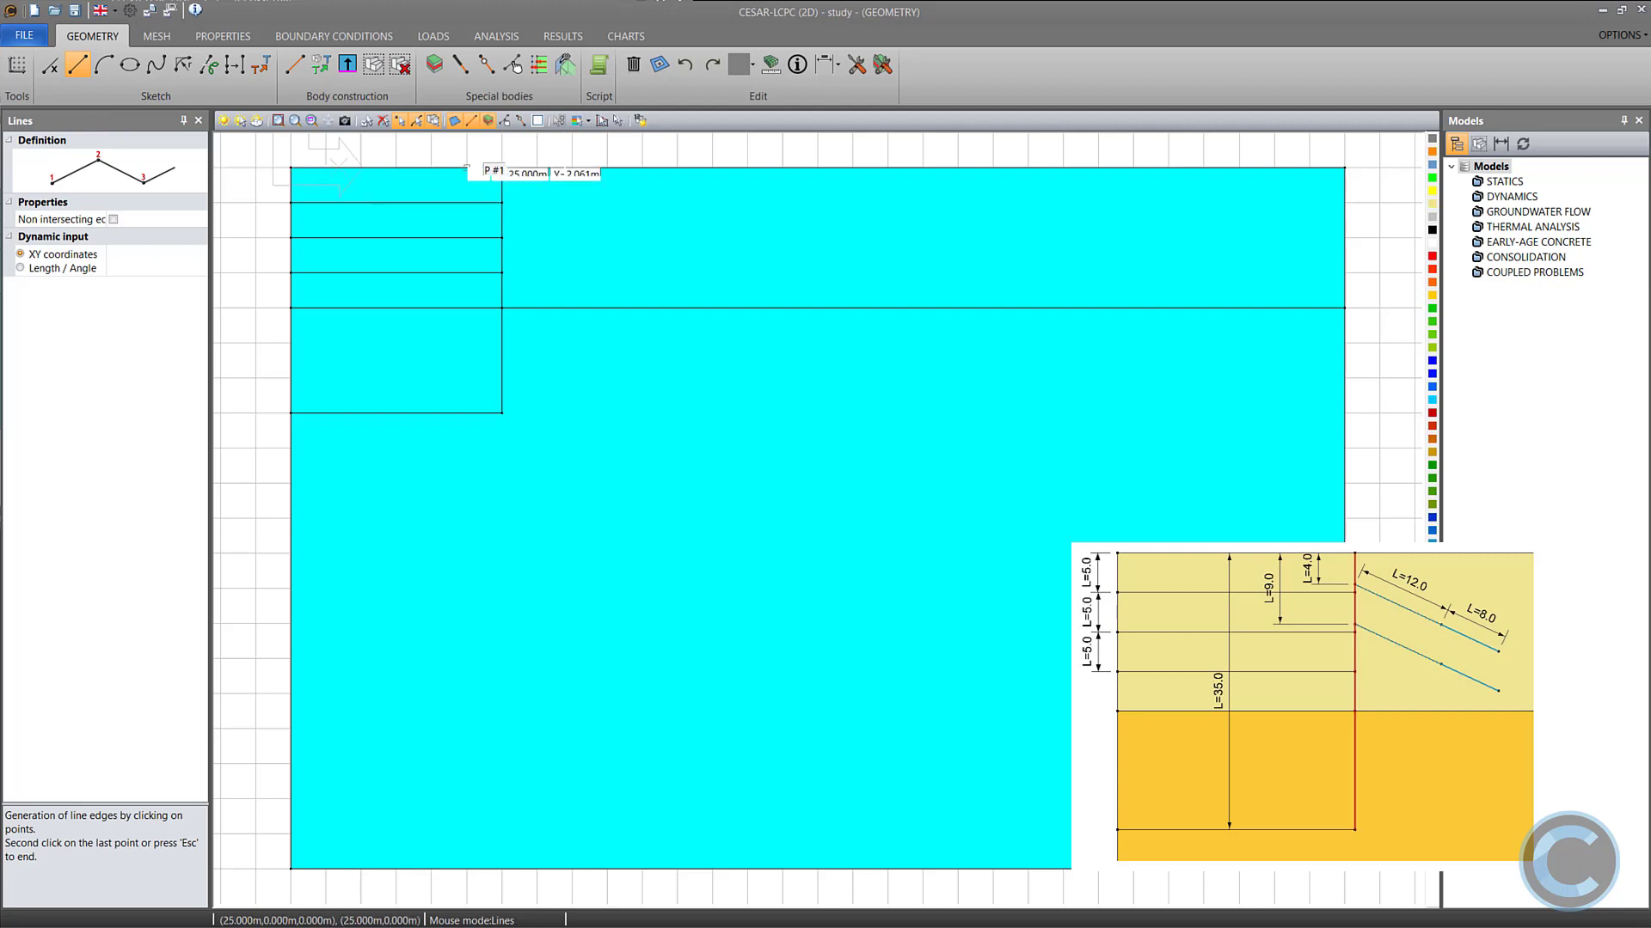
click(618, 120)
drag(493, 149, 536, 454)
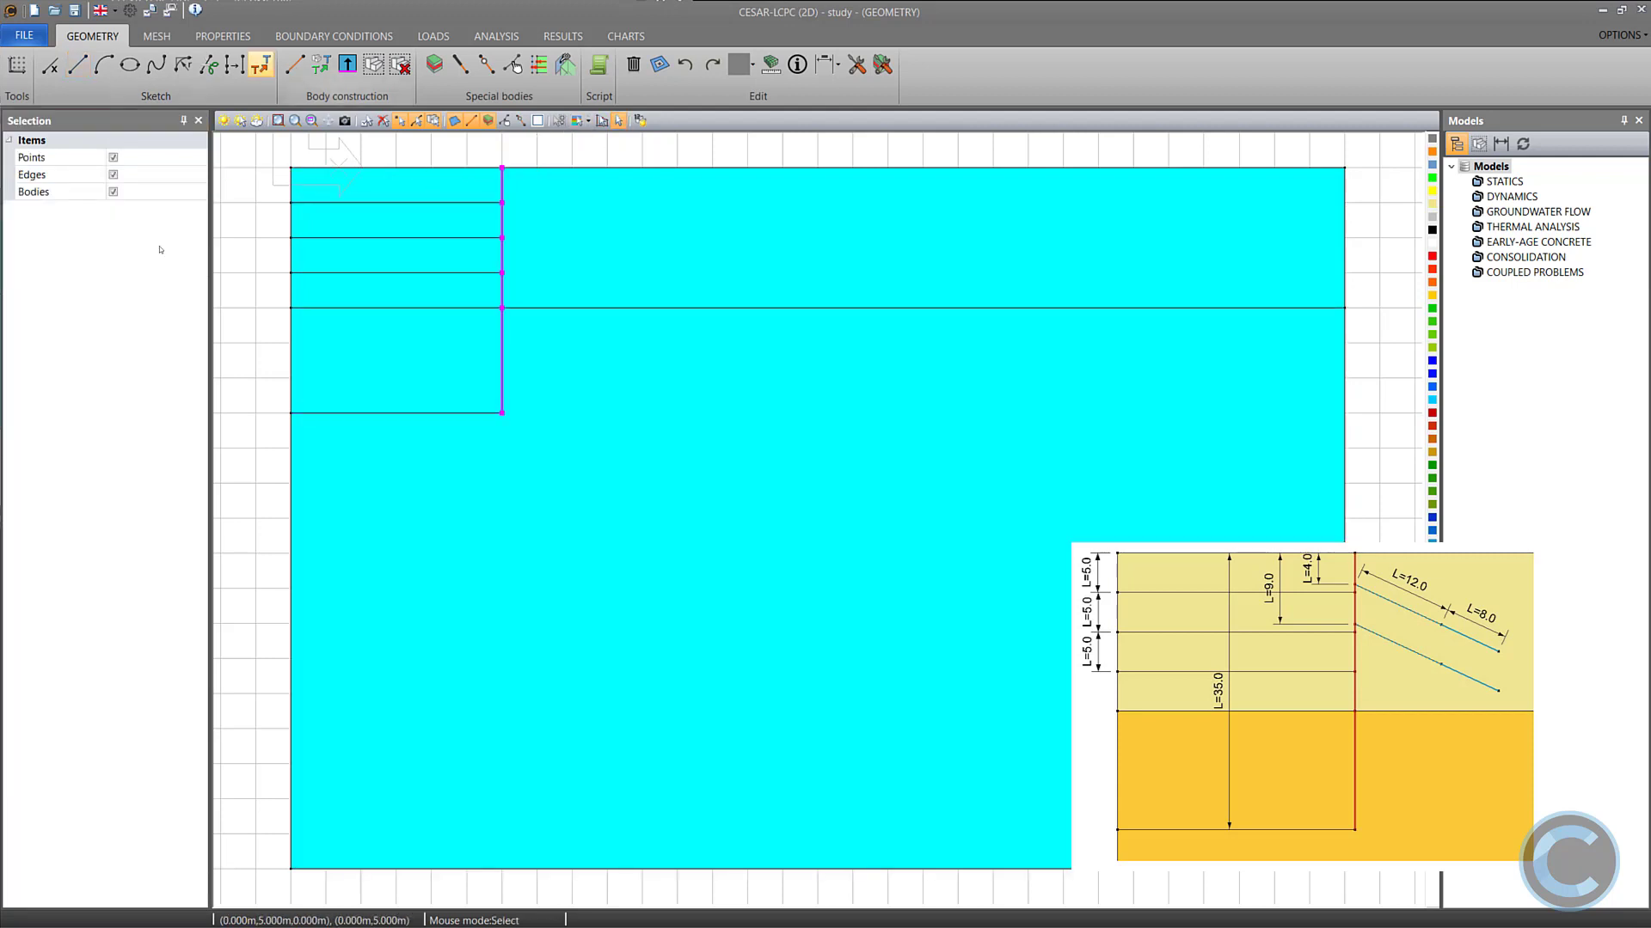
click(294, 65)
click(109, 284)
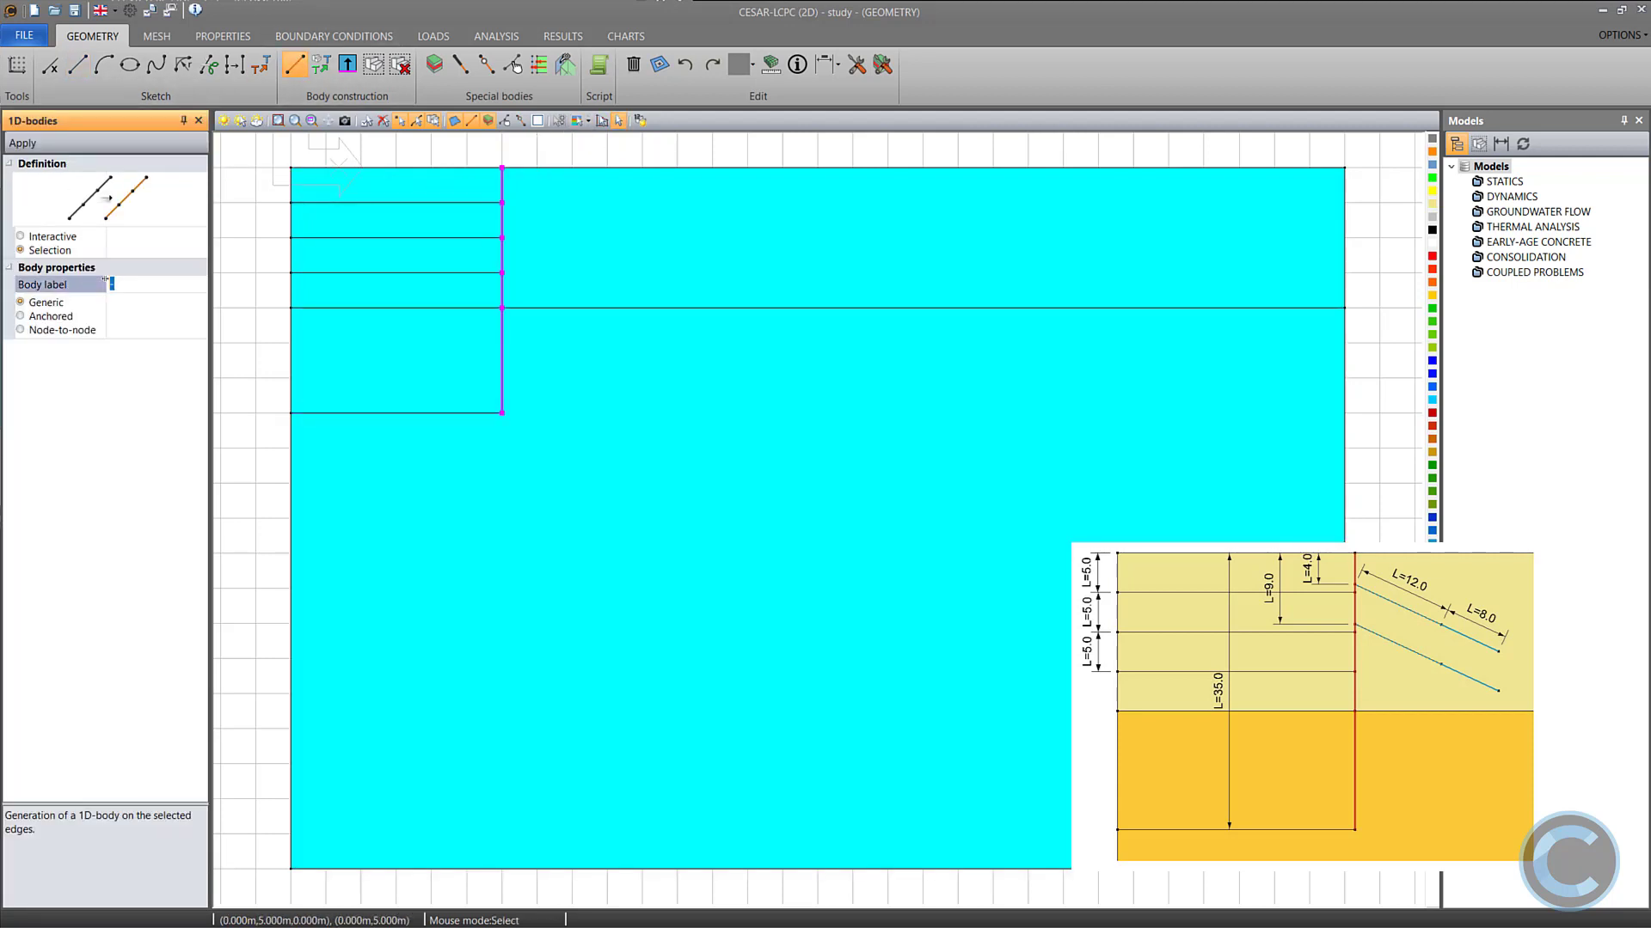
click(24, 144)
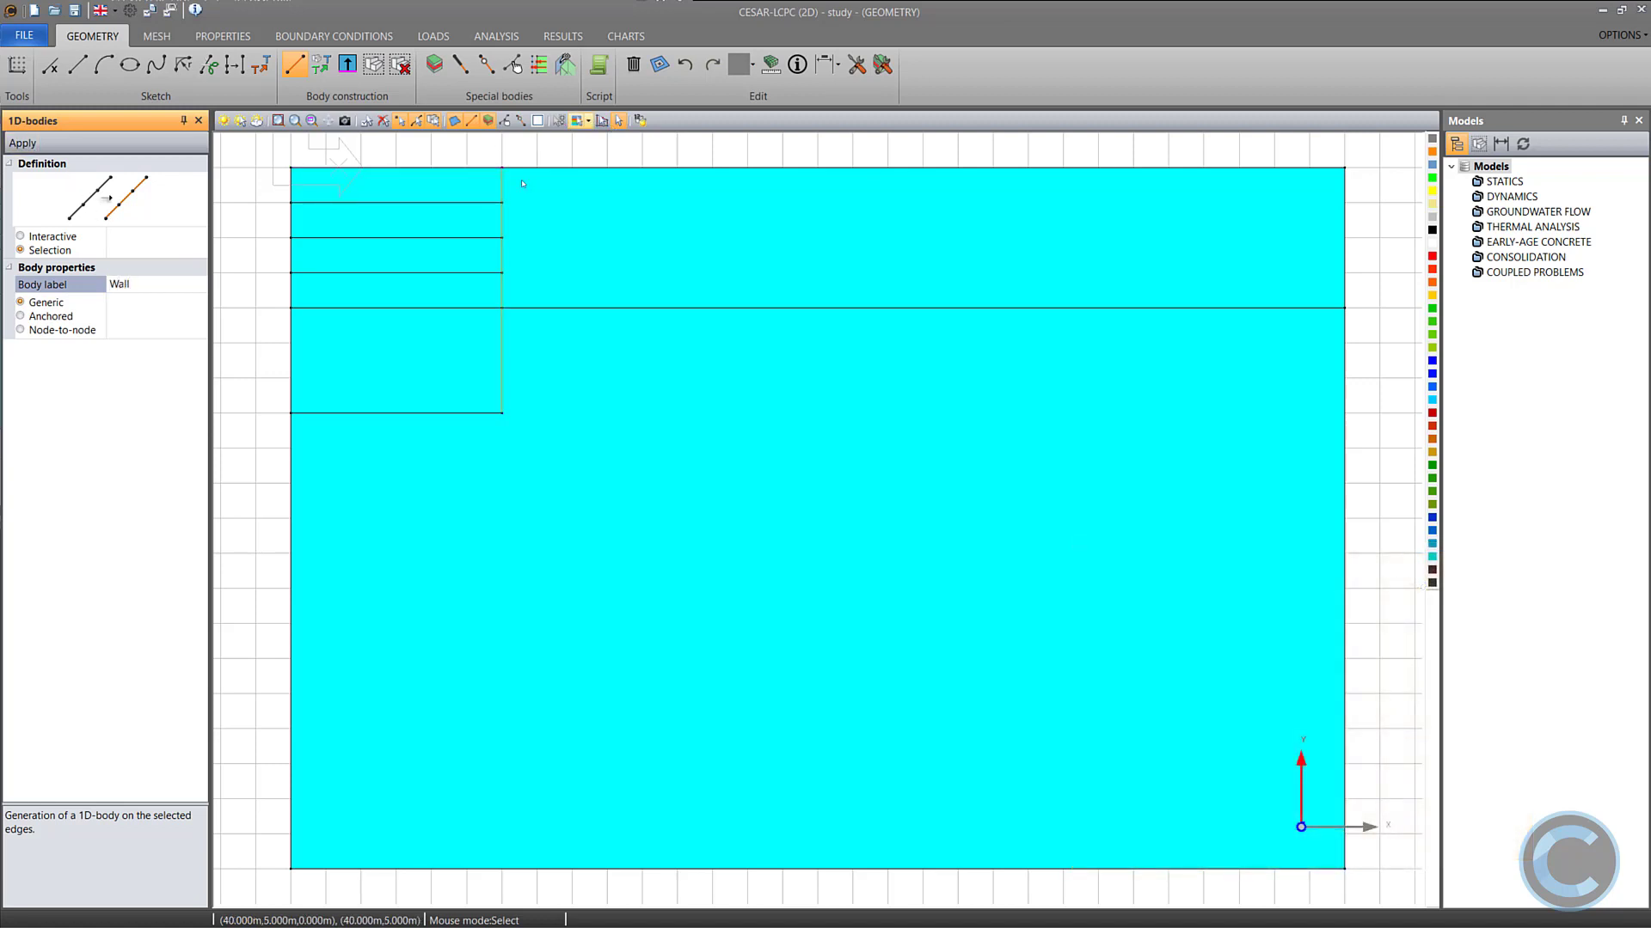
Hide the wall body and create a point on the wall line at X = 30, Y = -4 m.
click(502, 258)
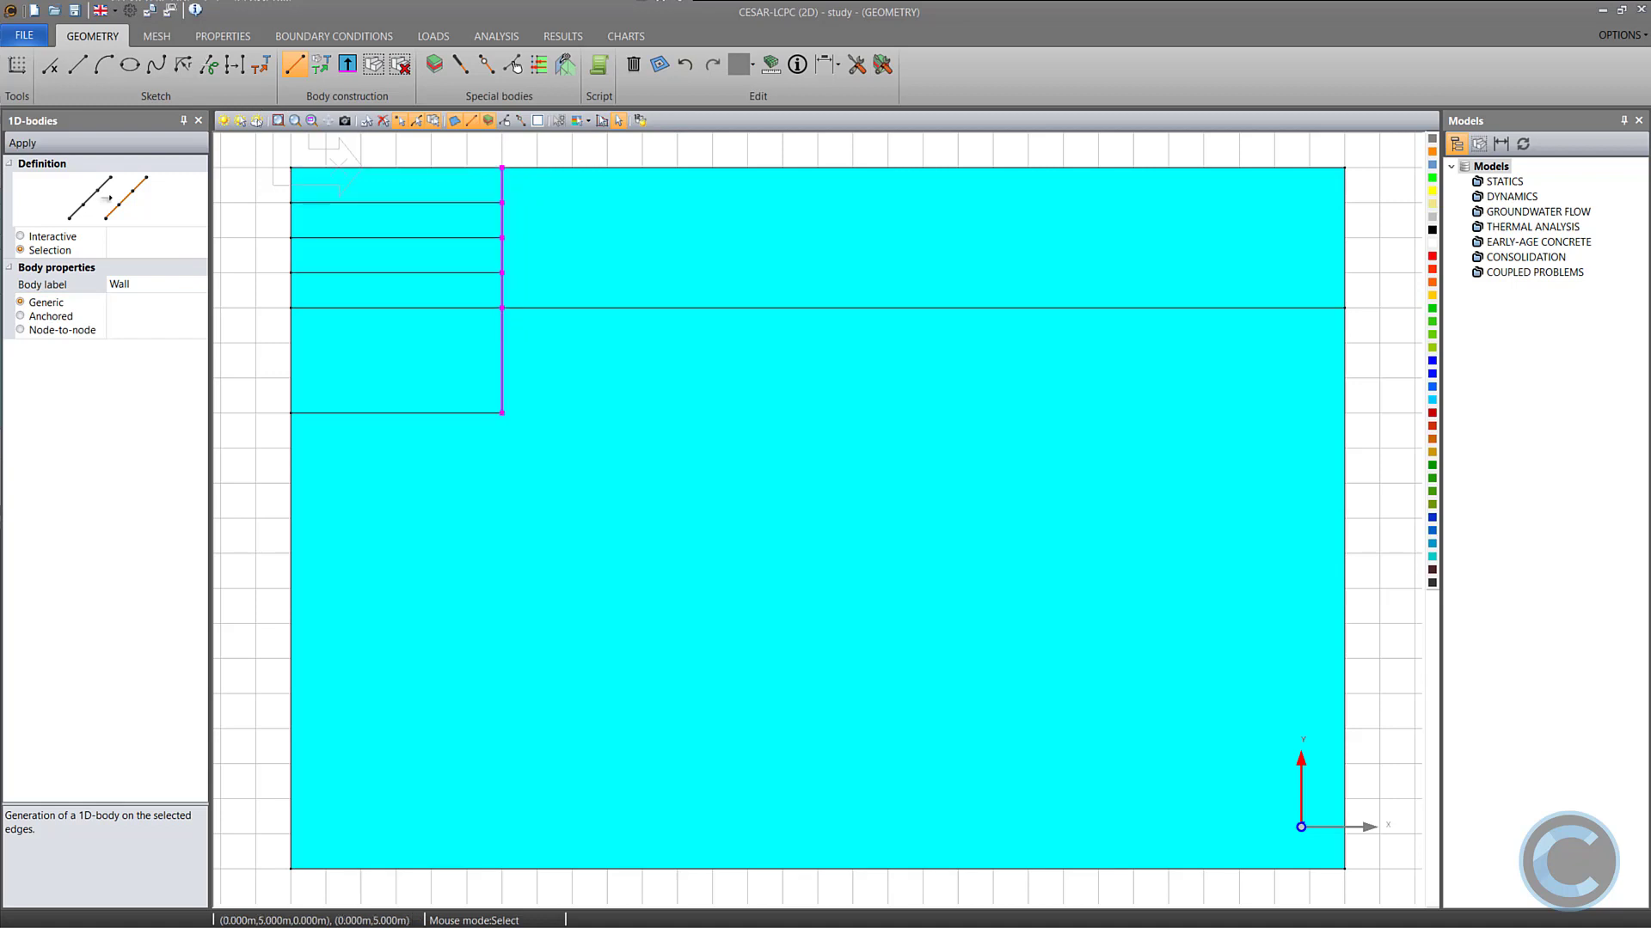
click(256, 121)
click(50, 66)
scroll(515, 175, up, 3)
middle_drag(515, 175, 610, 386)
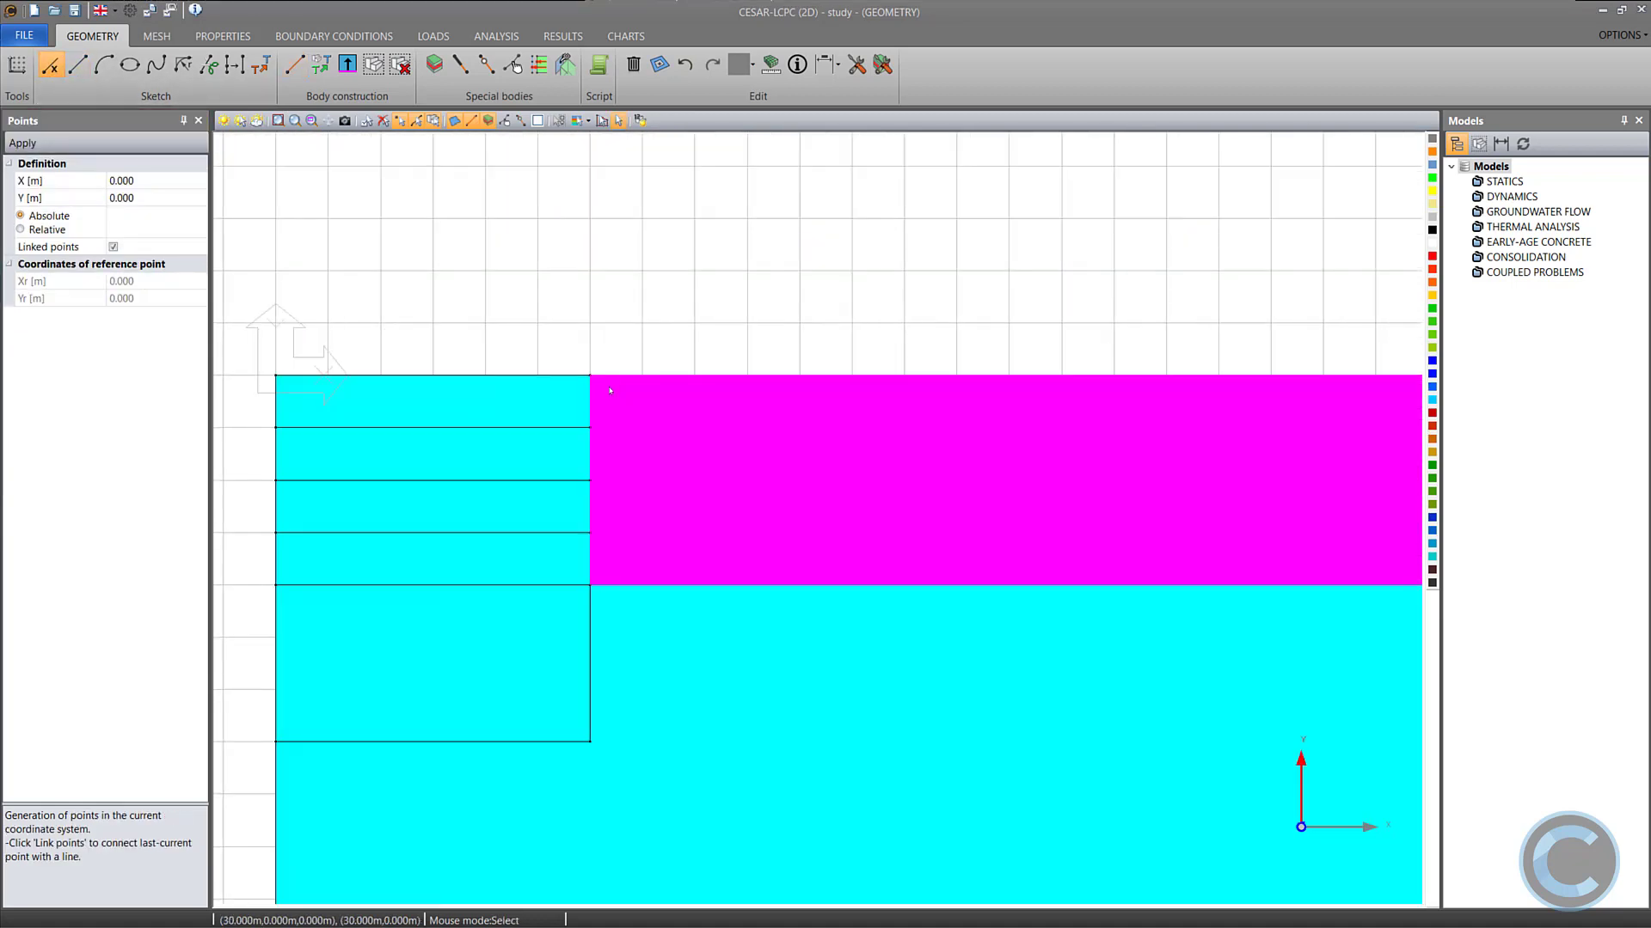
scroll(609, 386, up, 2)
click(581, 372)
drag(140, 198, 101, 199)
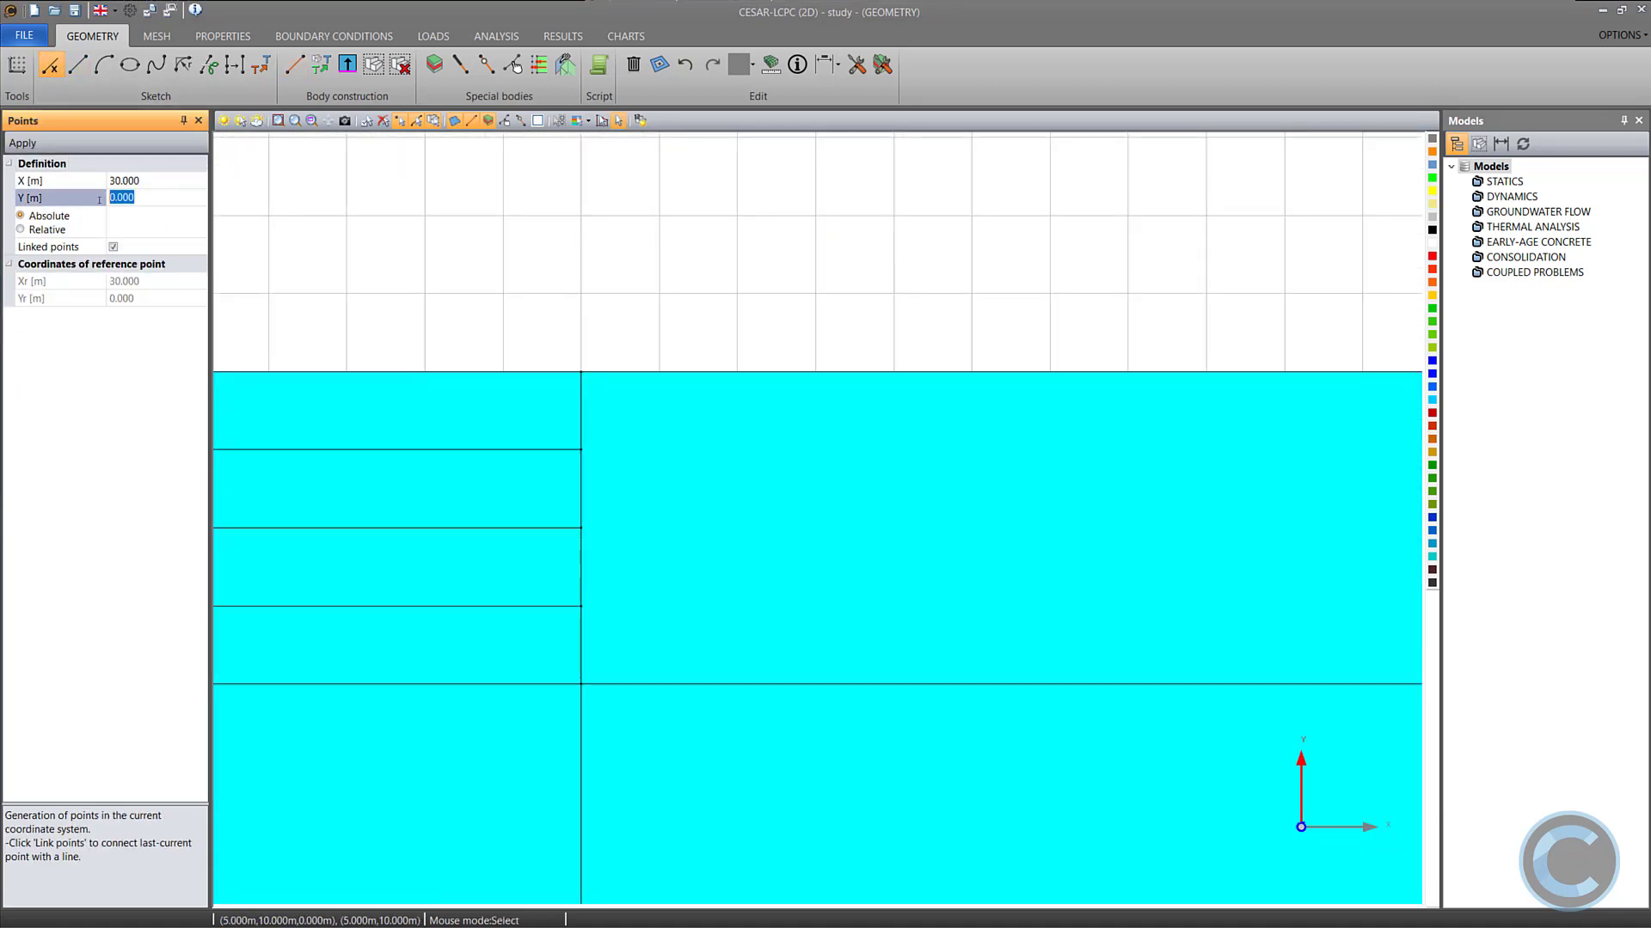
text(-4)
click(22, 143)
Create a node-to-node anchor from the wall point at Y = -4 m with angle 335° and length 12 m.
click(460, 65)
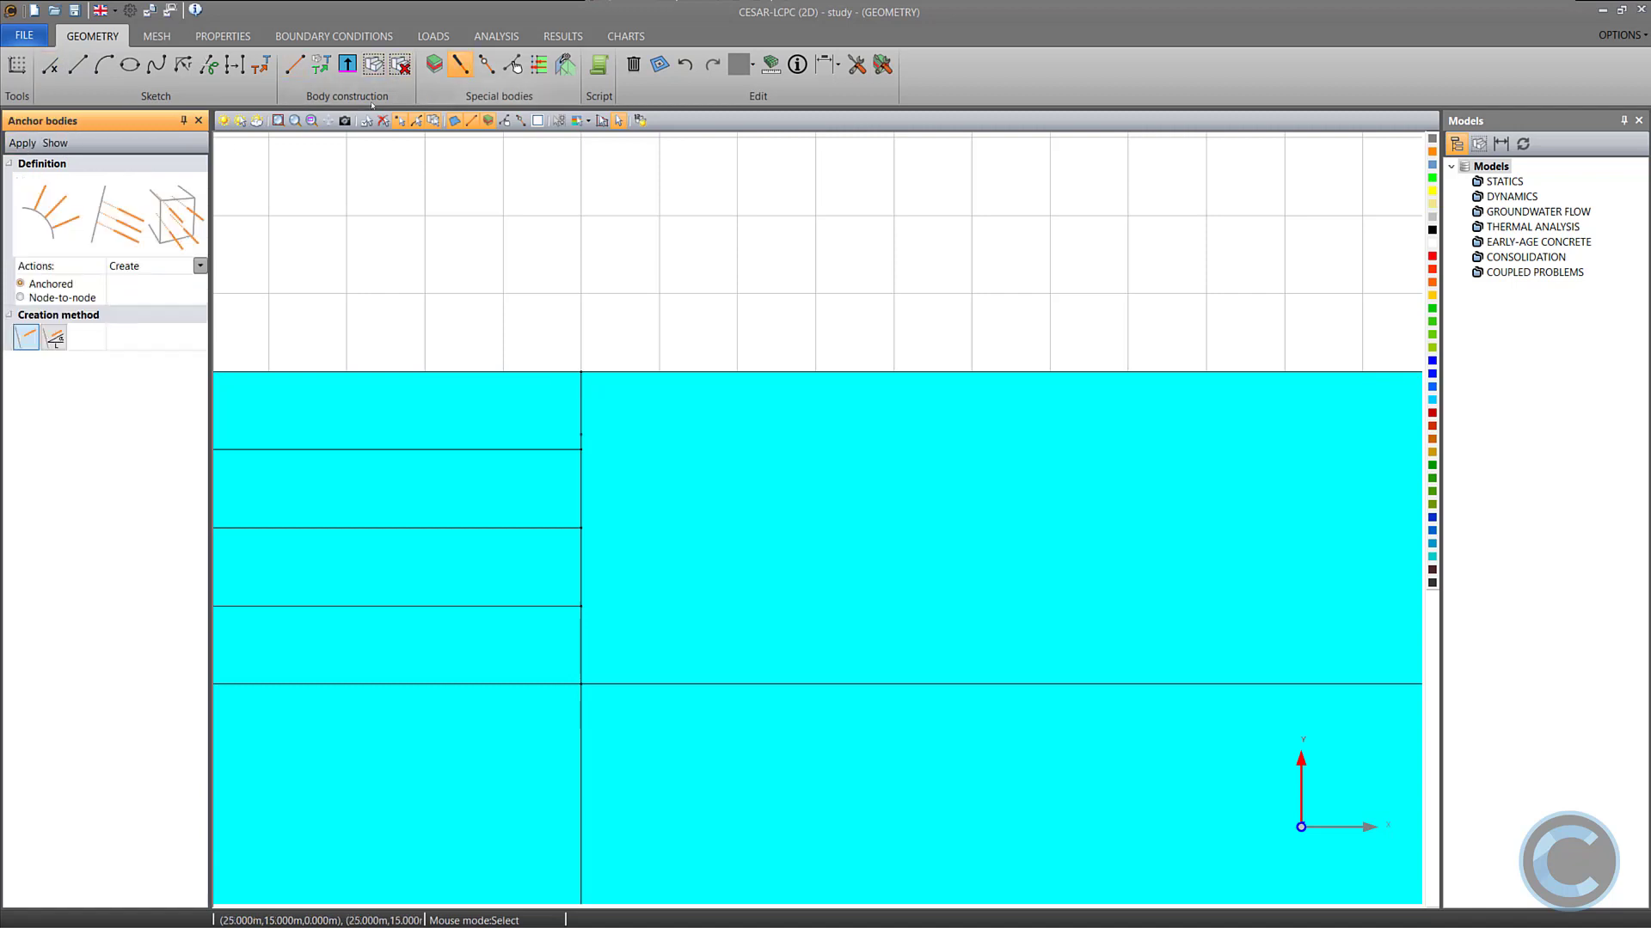
click(54, 337)
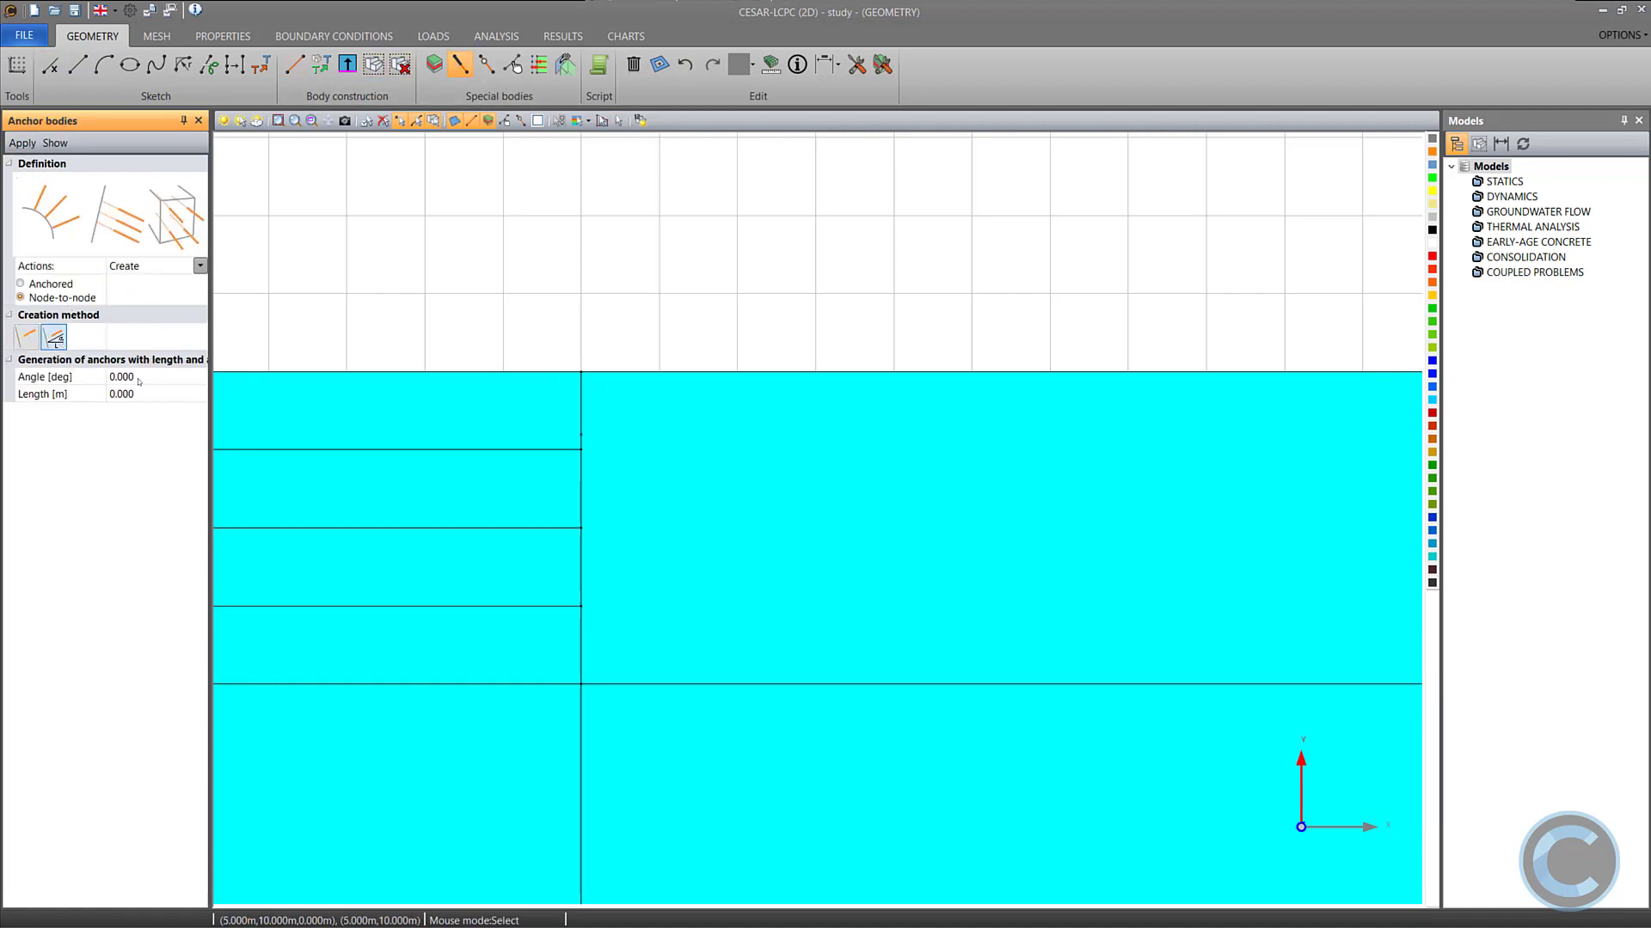
click(105, 377)
text(335)
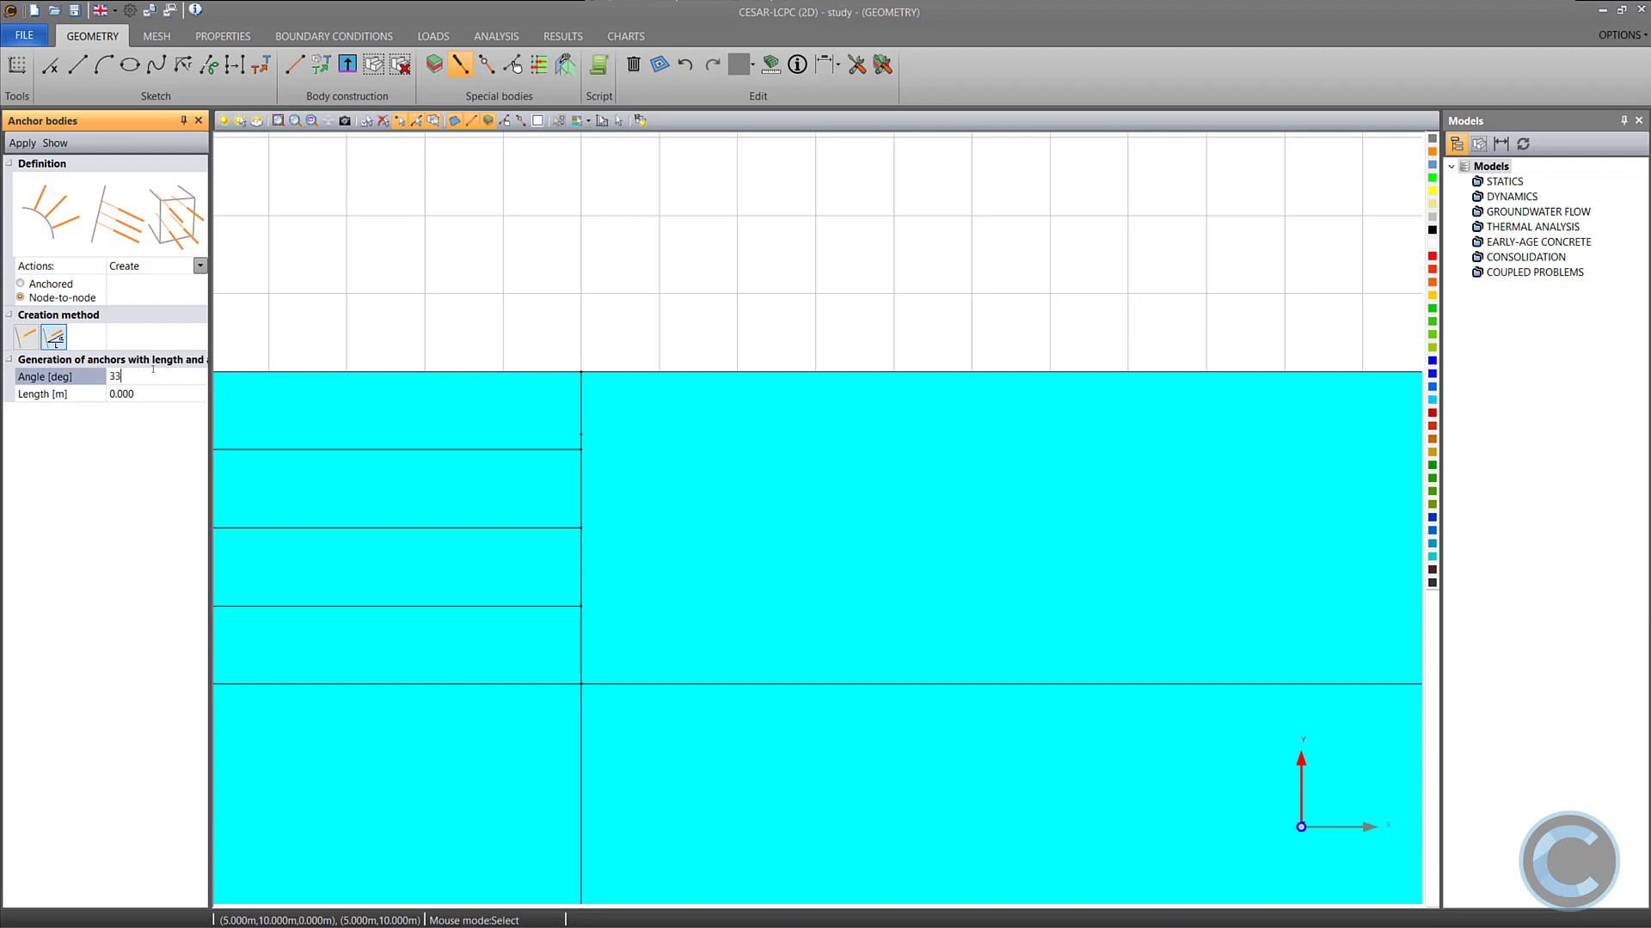
key(Tab)
text(12)
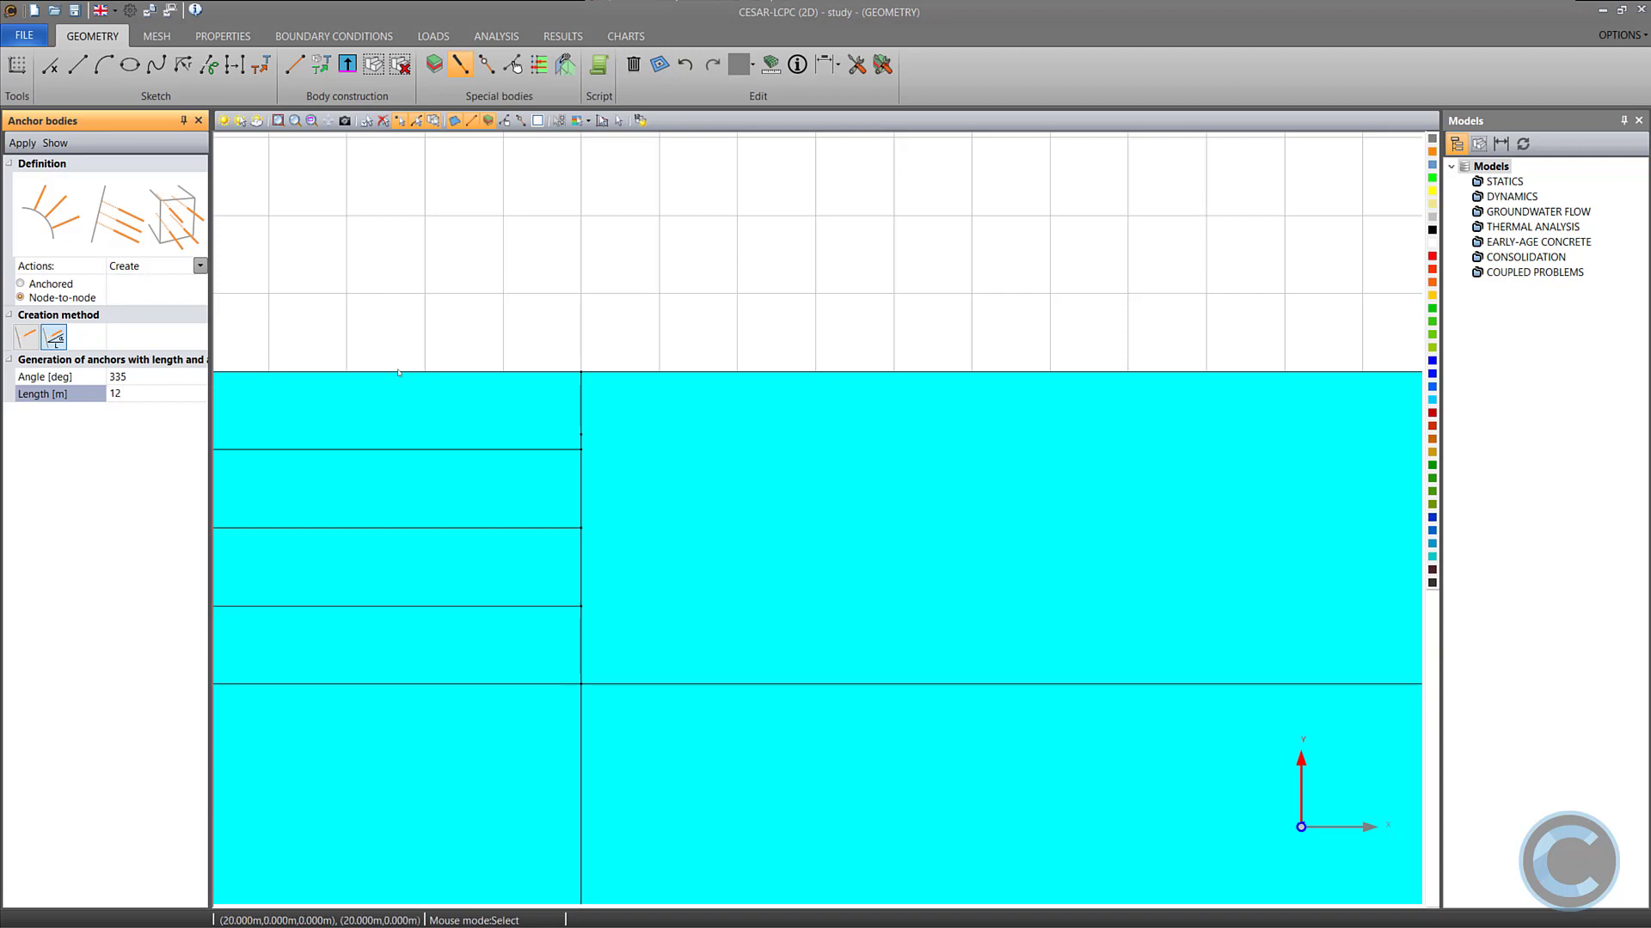
click(588, 445)
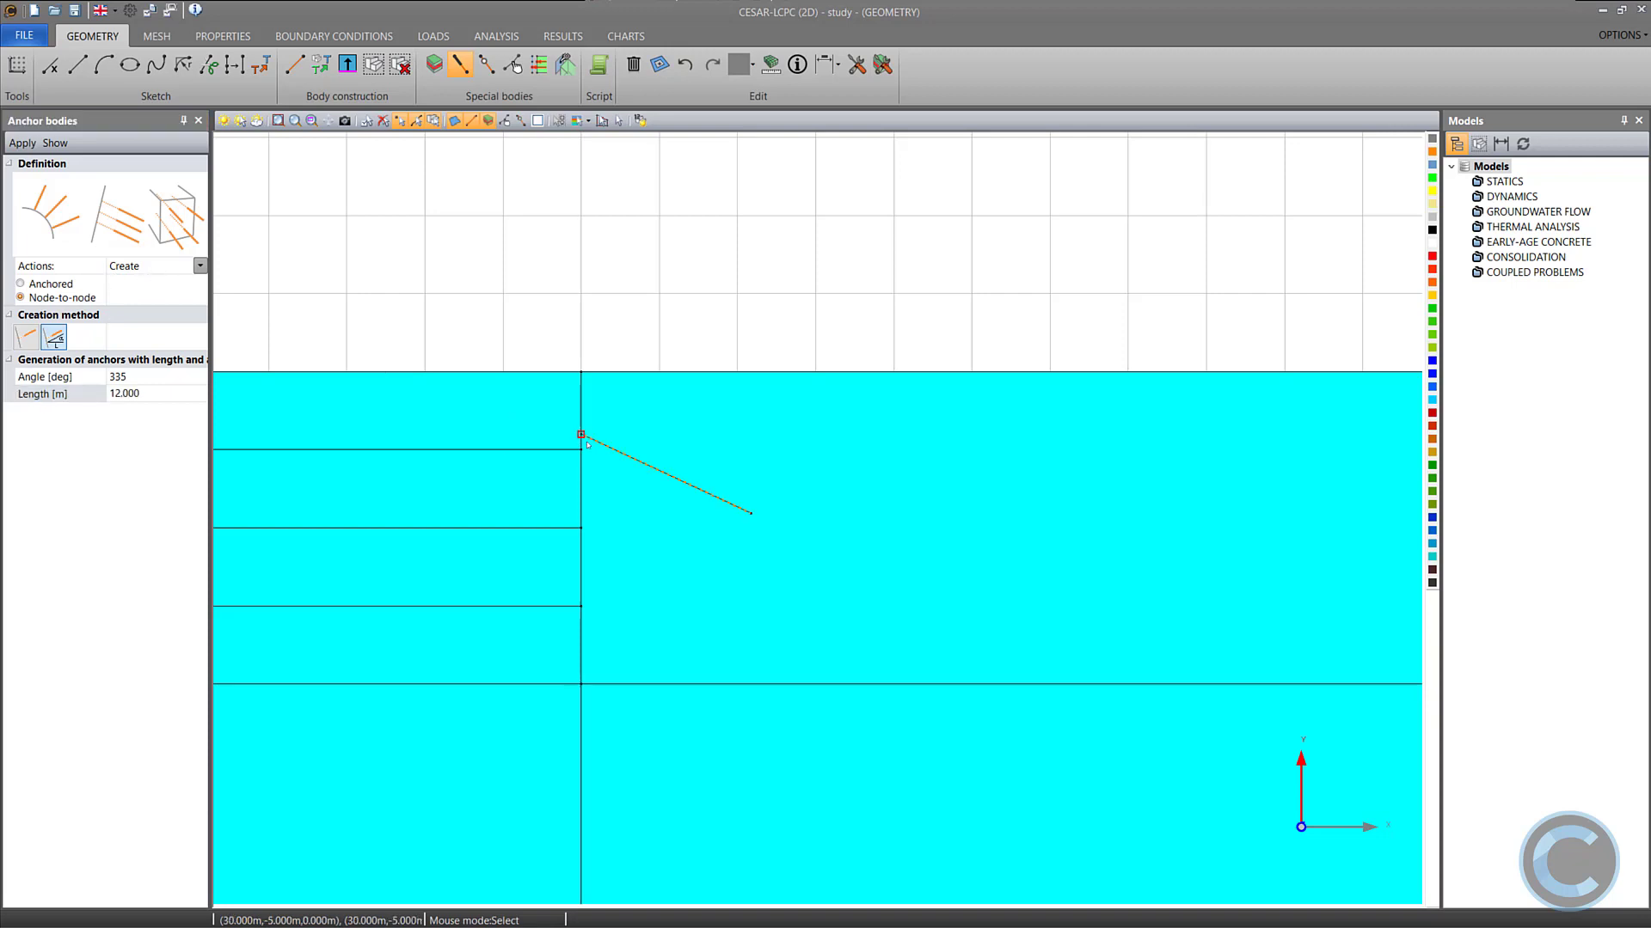
Extend the anchor from its free end with an anchored body 8 m long at 335°.
click(47, 288)
drag(137, 393, 68, 379)
text(8)
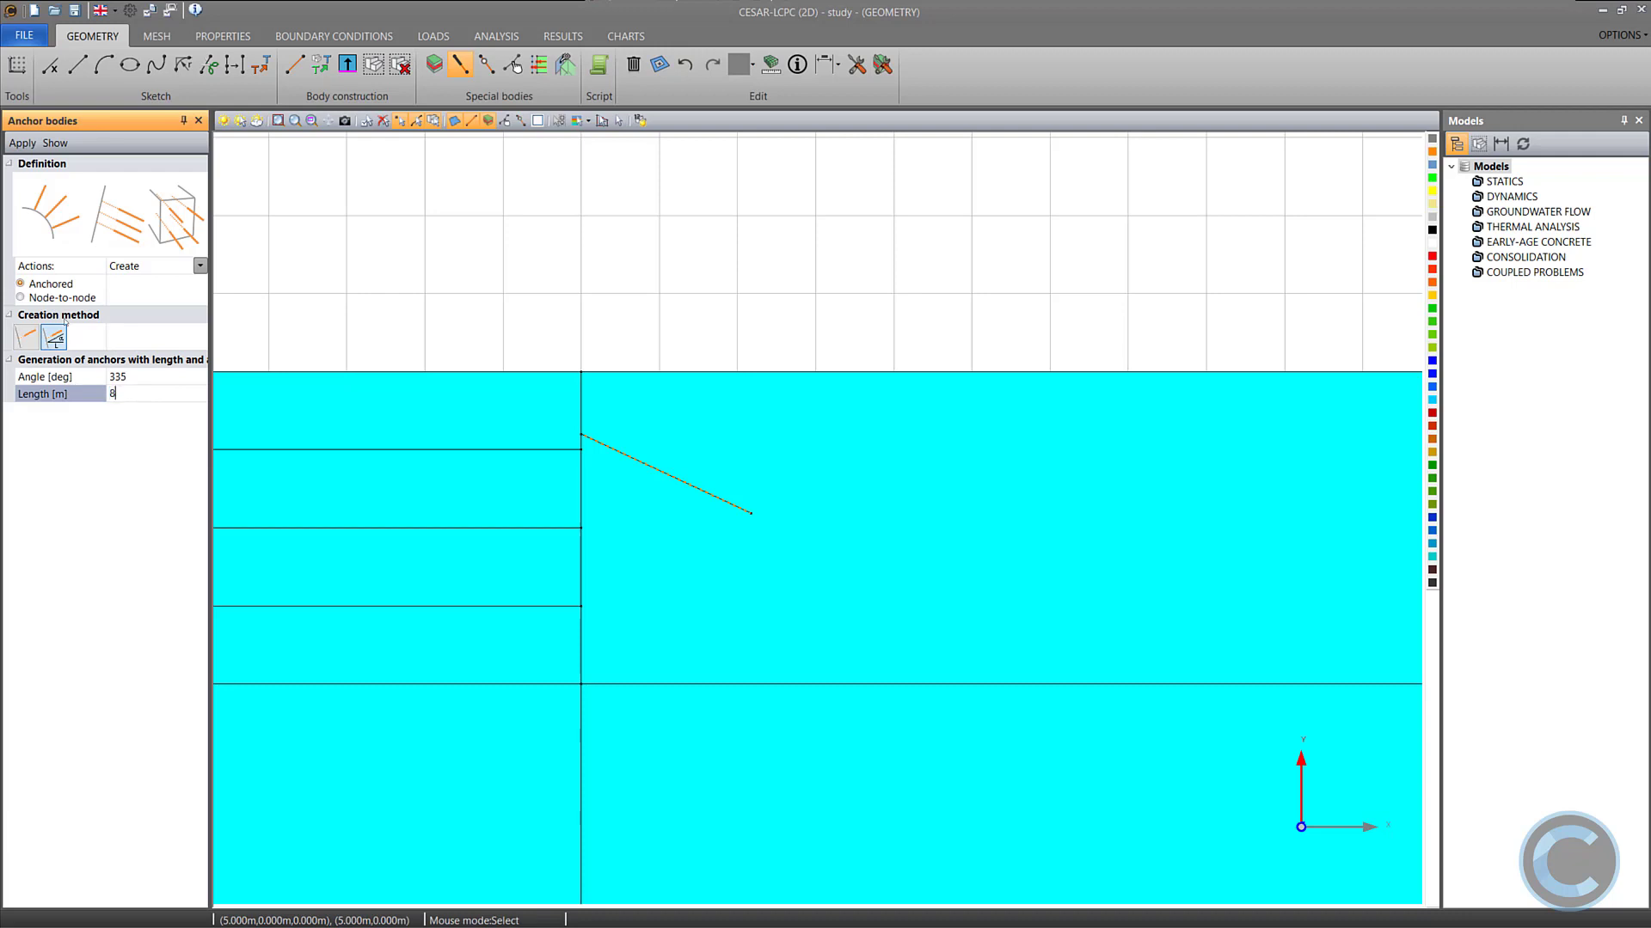
click(751, 515)
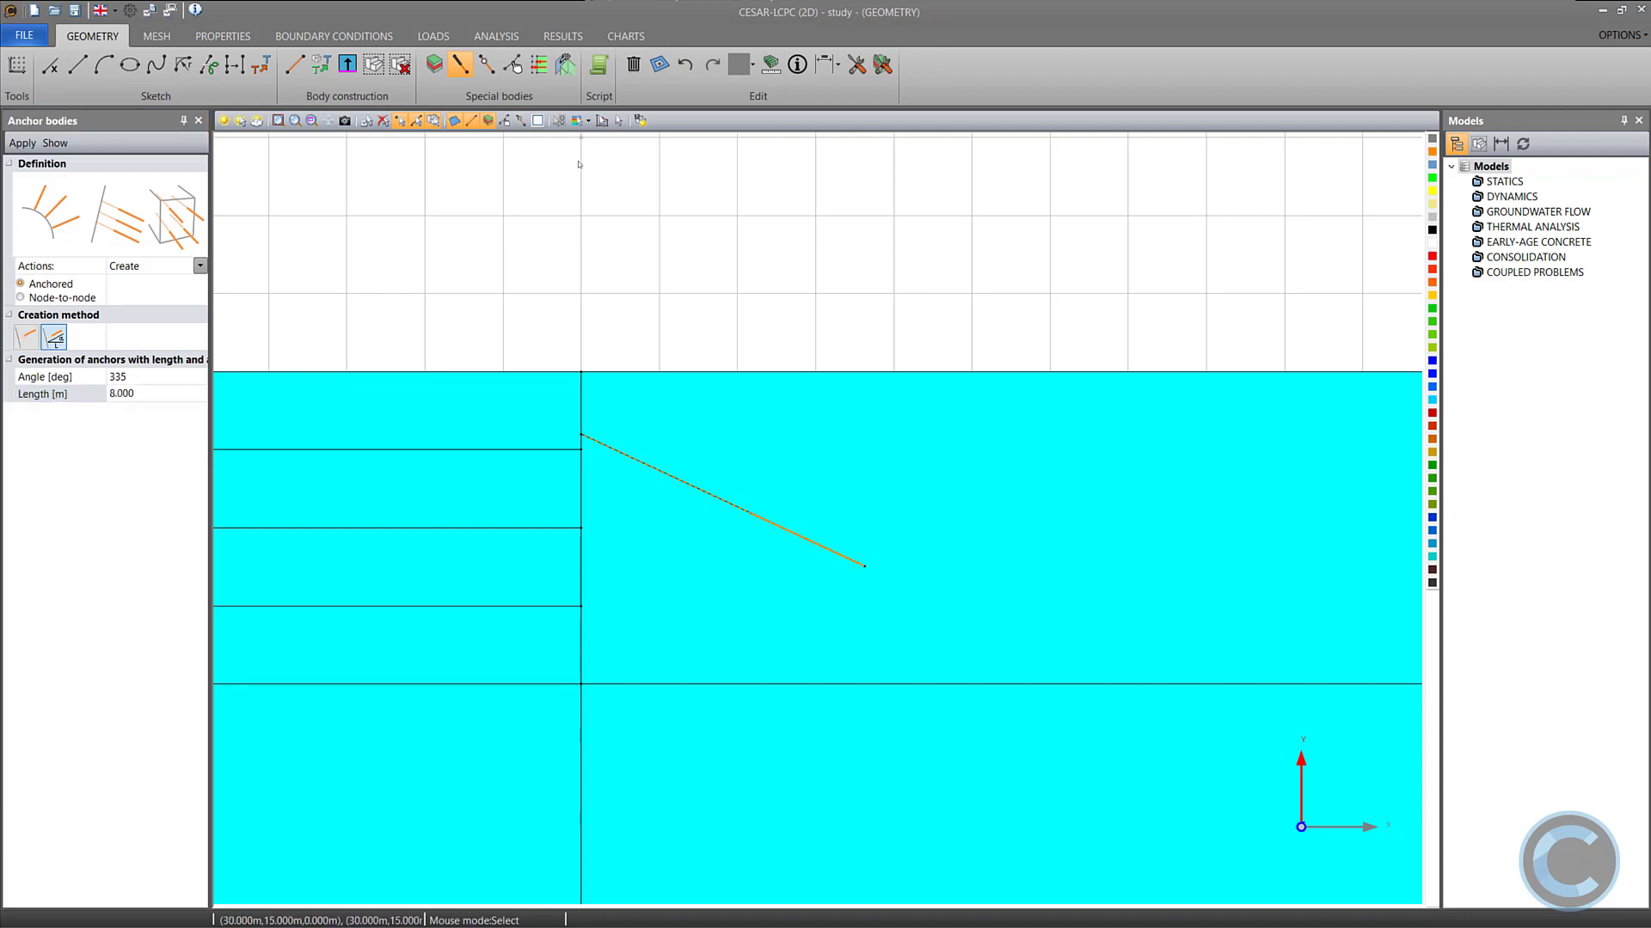
Copy both anchor segments once by translation with the vector VX = 0, VY = -5 m.
click(619, 122)
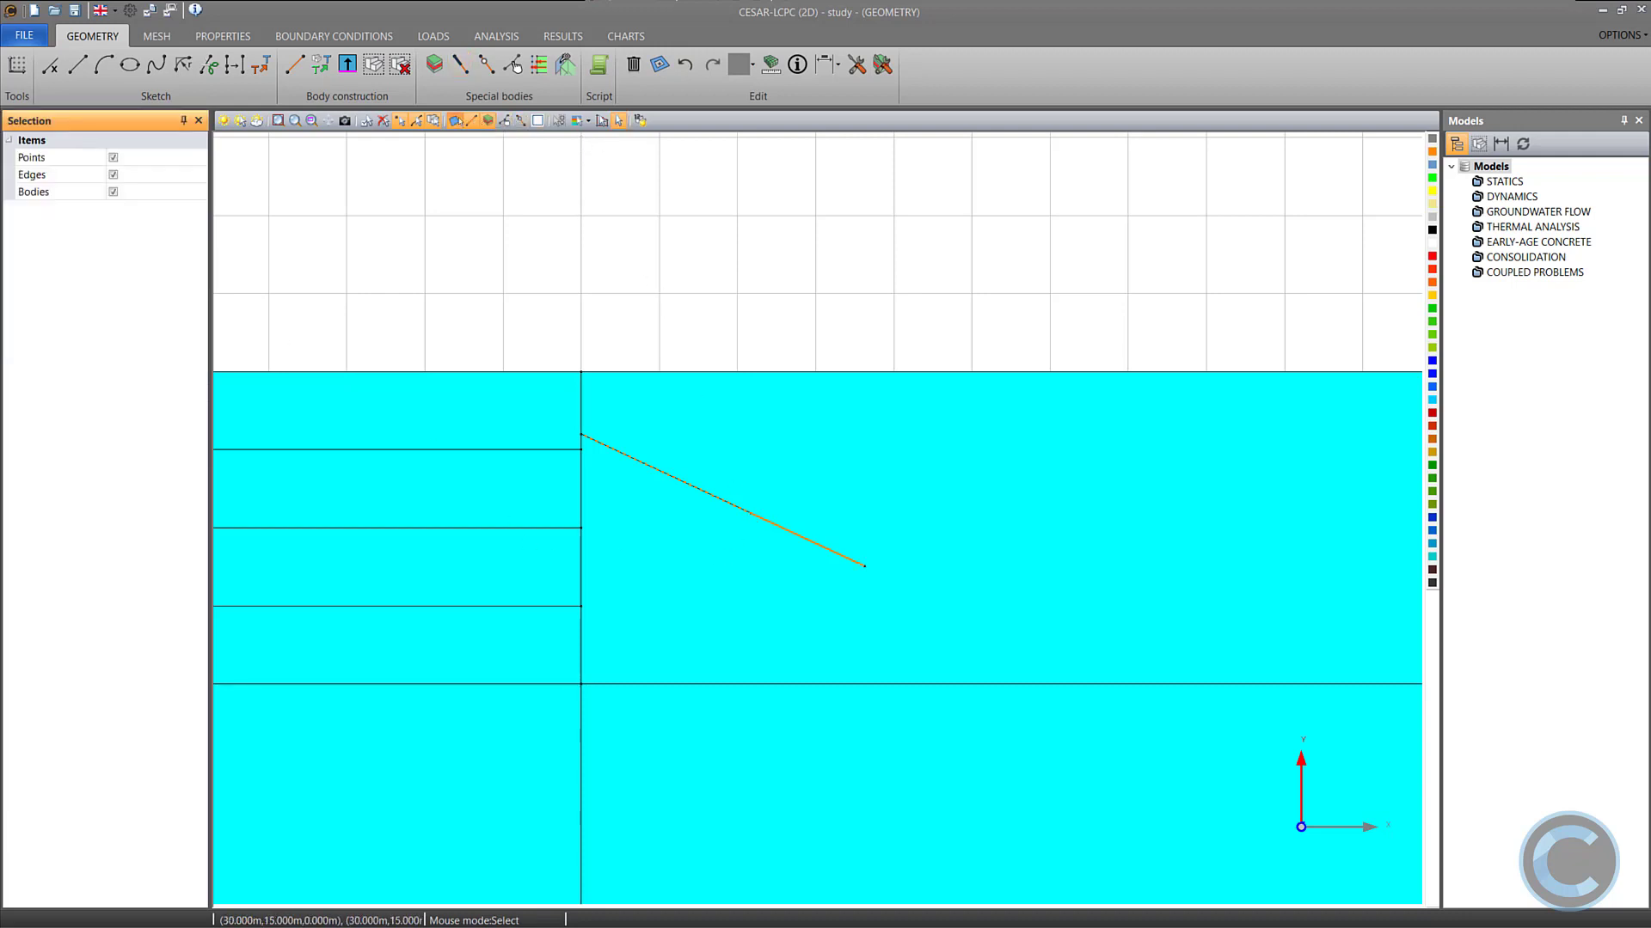
click(751, 513)
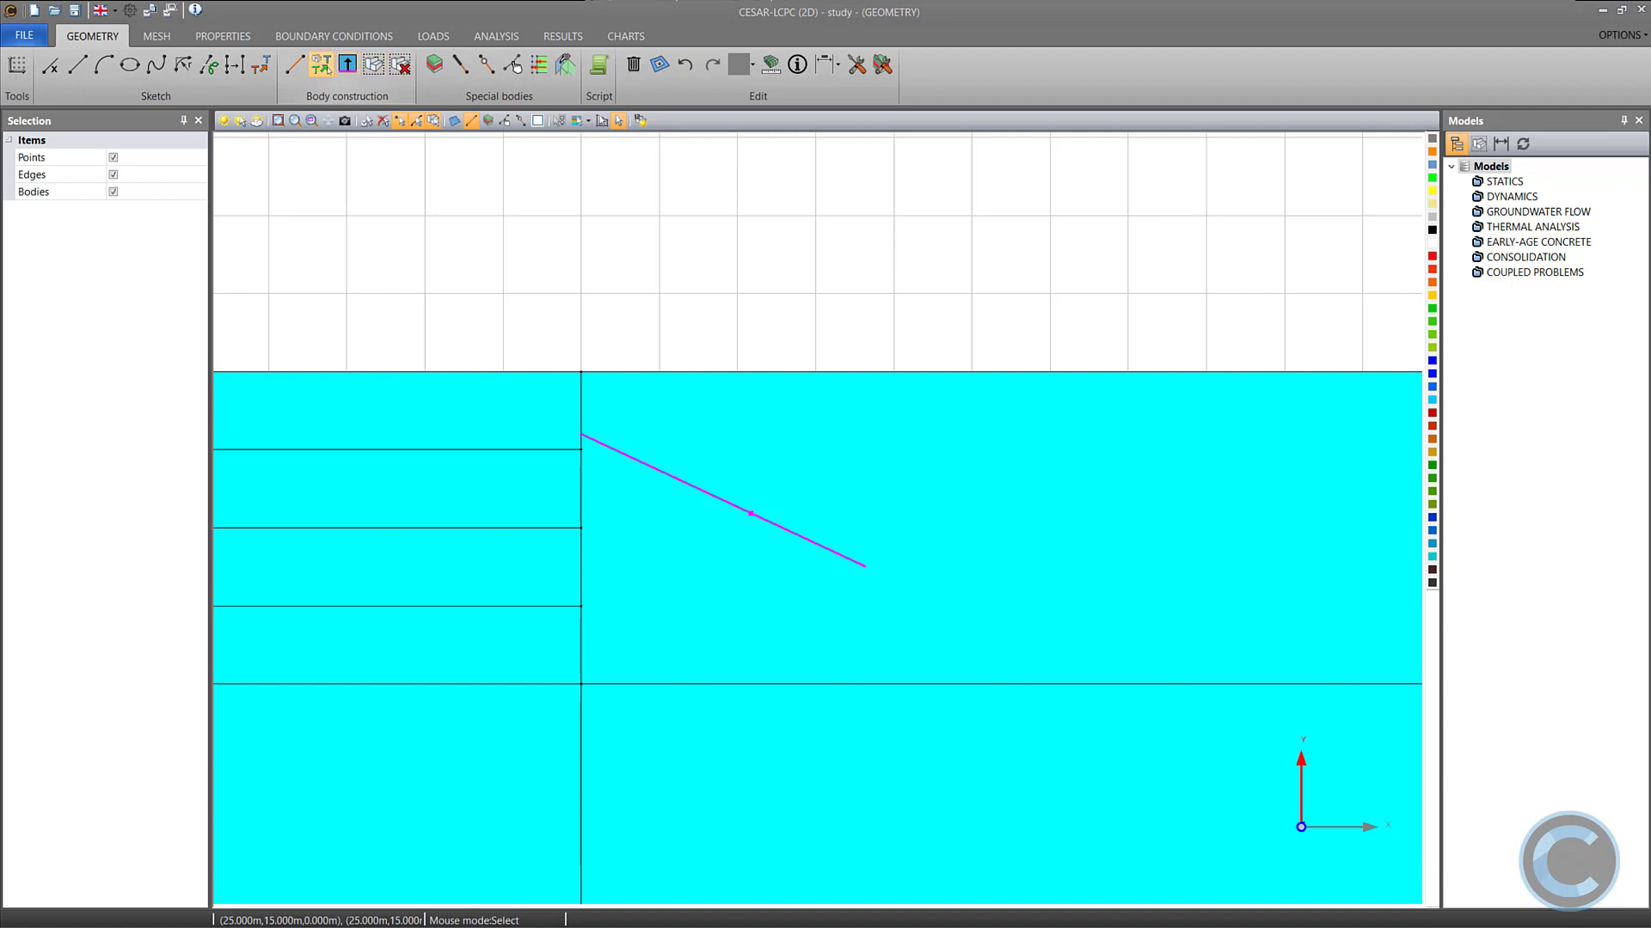
click(321, 65)
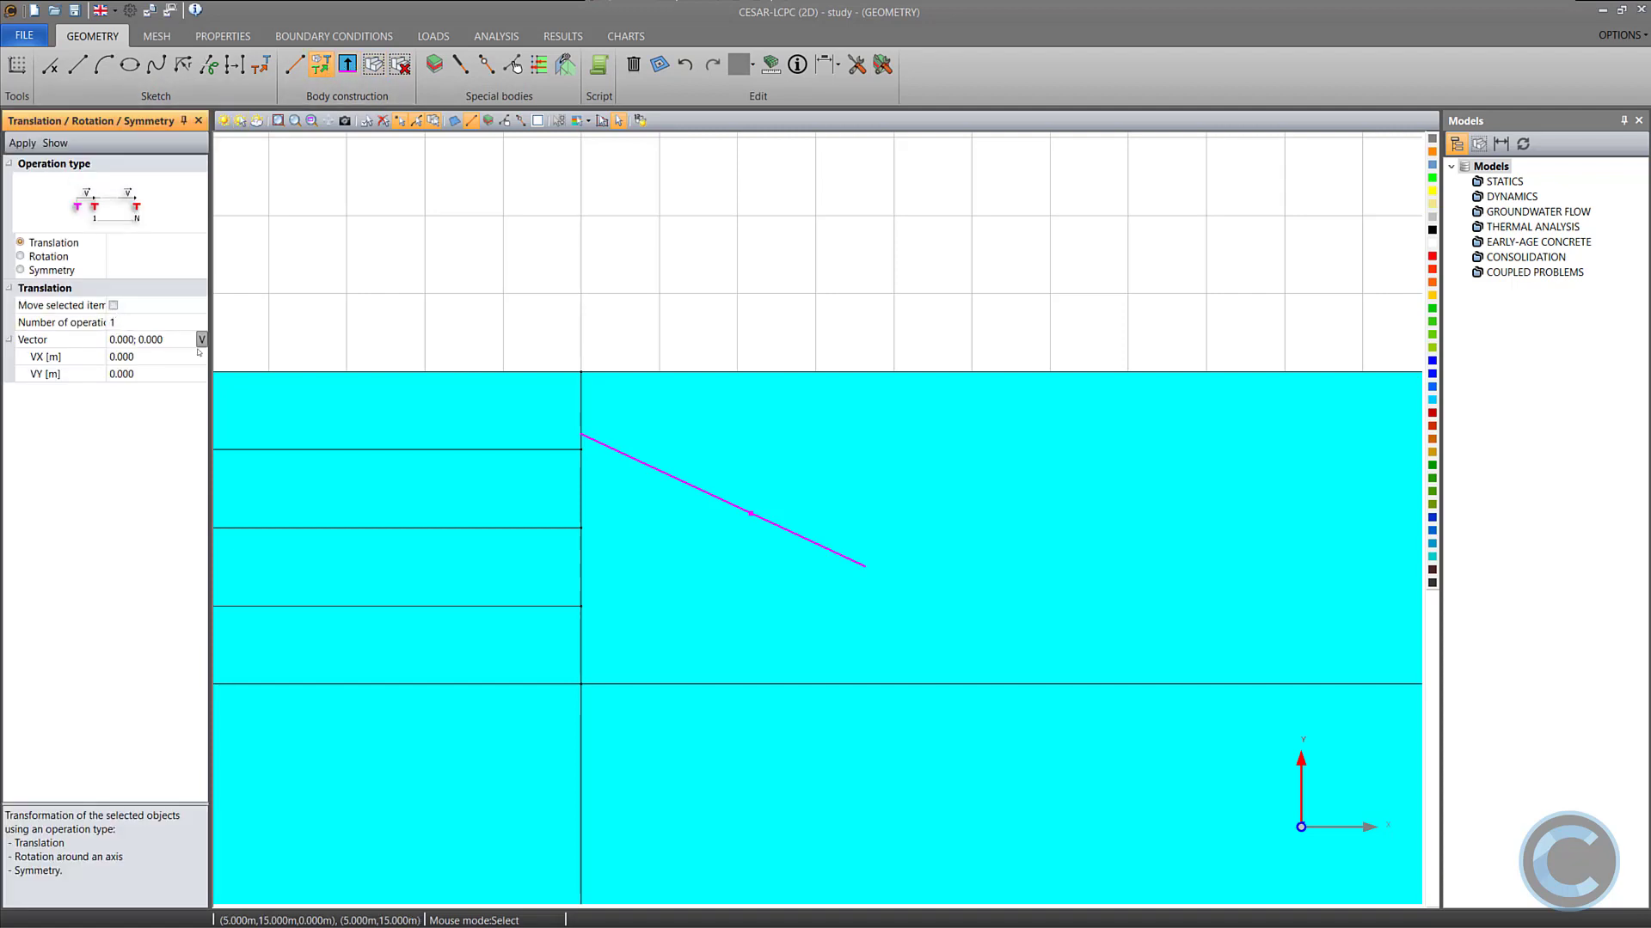
click(101, 351)
click(121, 375)
text(-5)
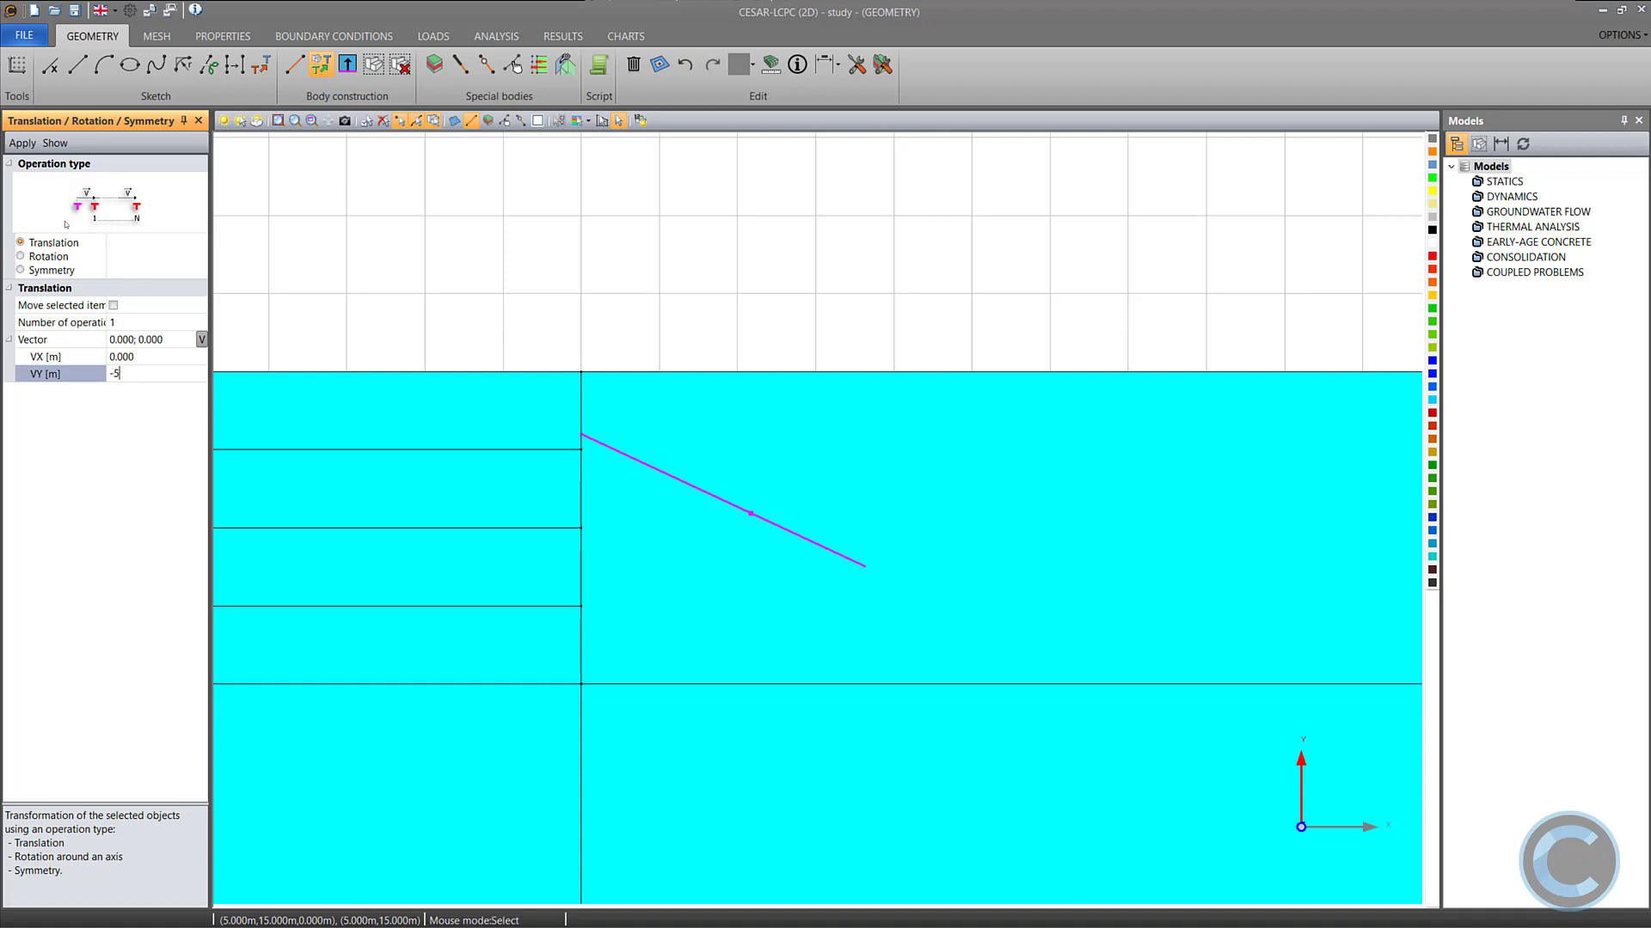
click(55, 144)
click(22, 144)
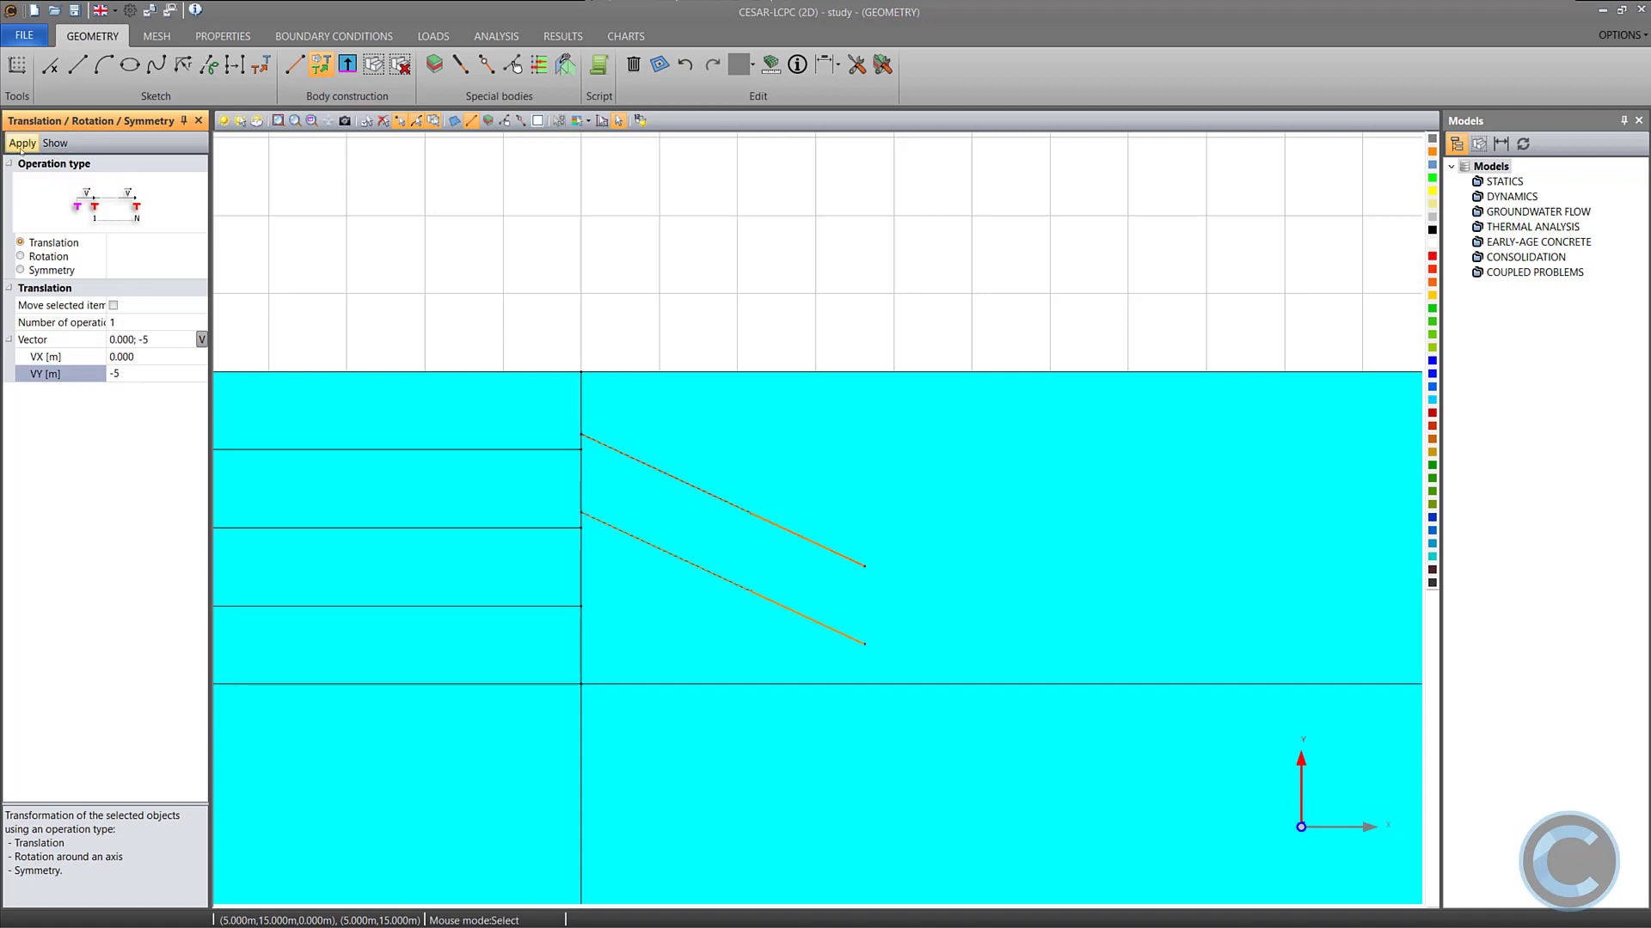
Create a 6-node interface body labelled WAll/Sand #1 on the wall edges above the layer boundary.
scroll(498, 284, down, 3)
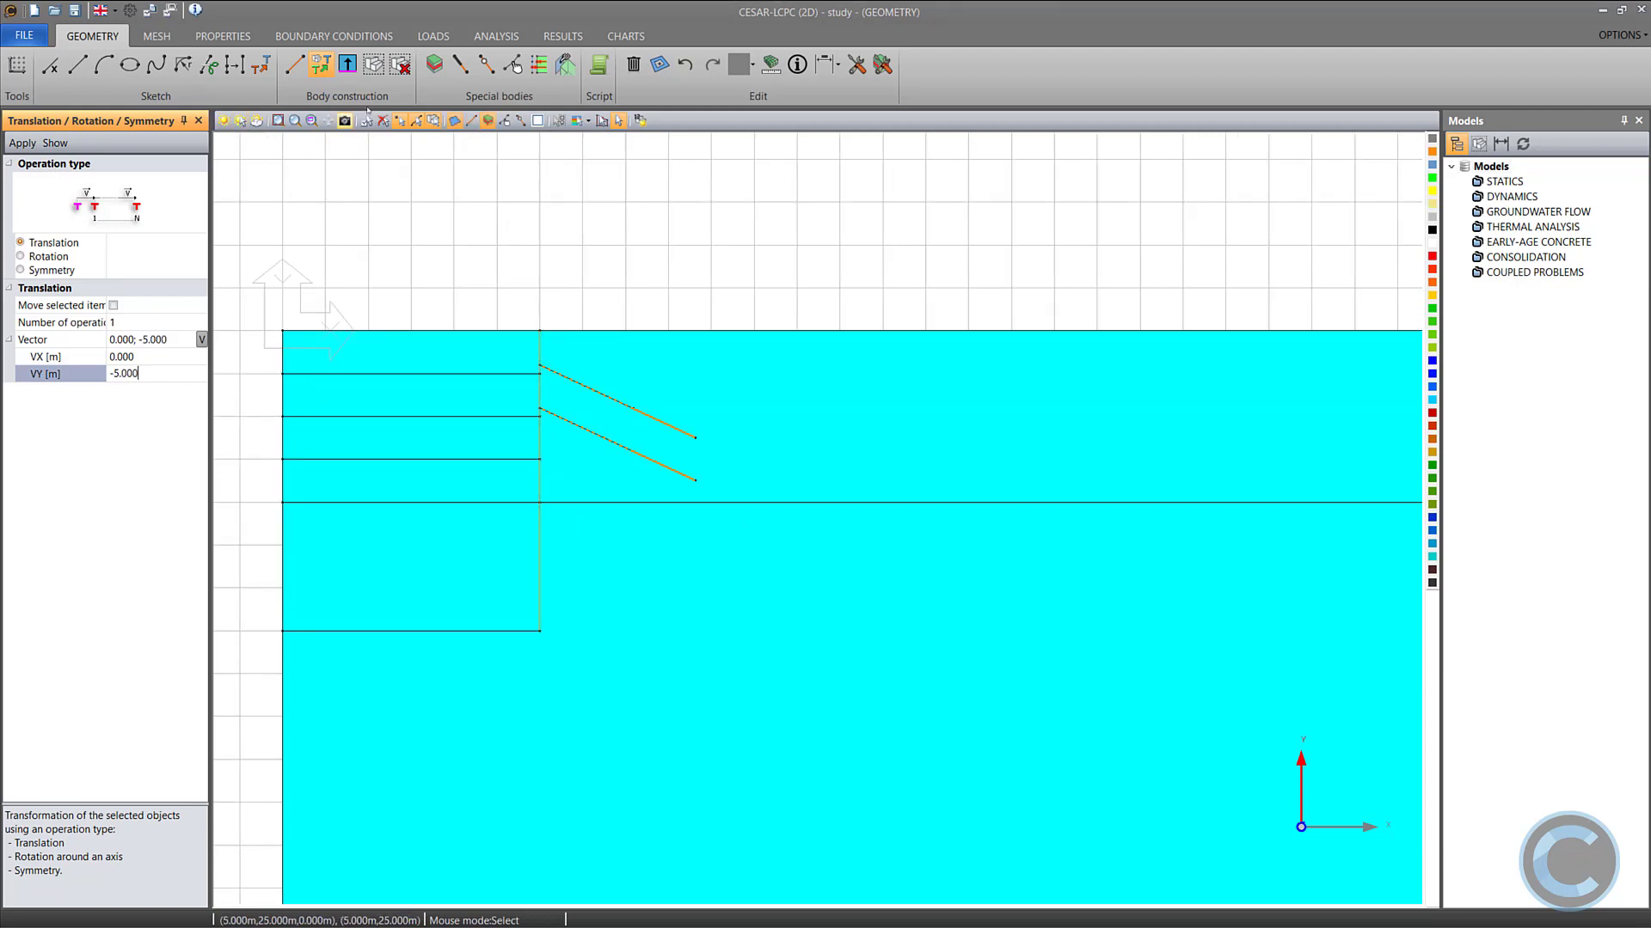
click(434, 65)
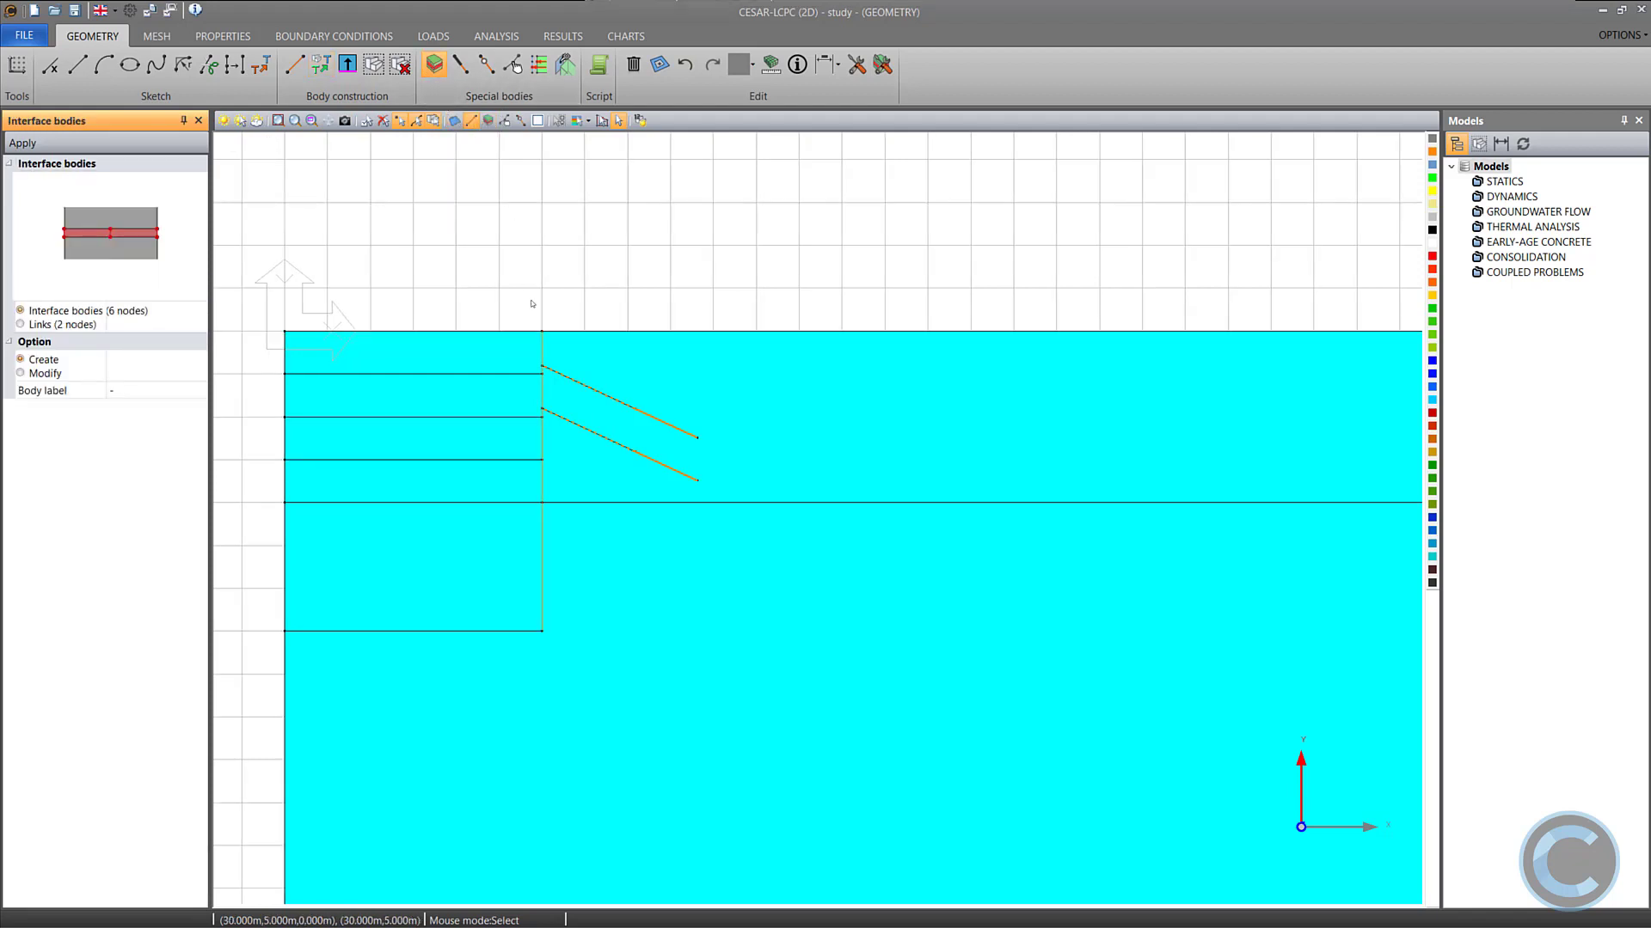
drag(533, 313, 550, 628)
click(83, 389)
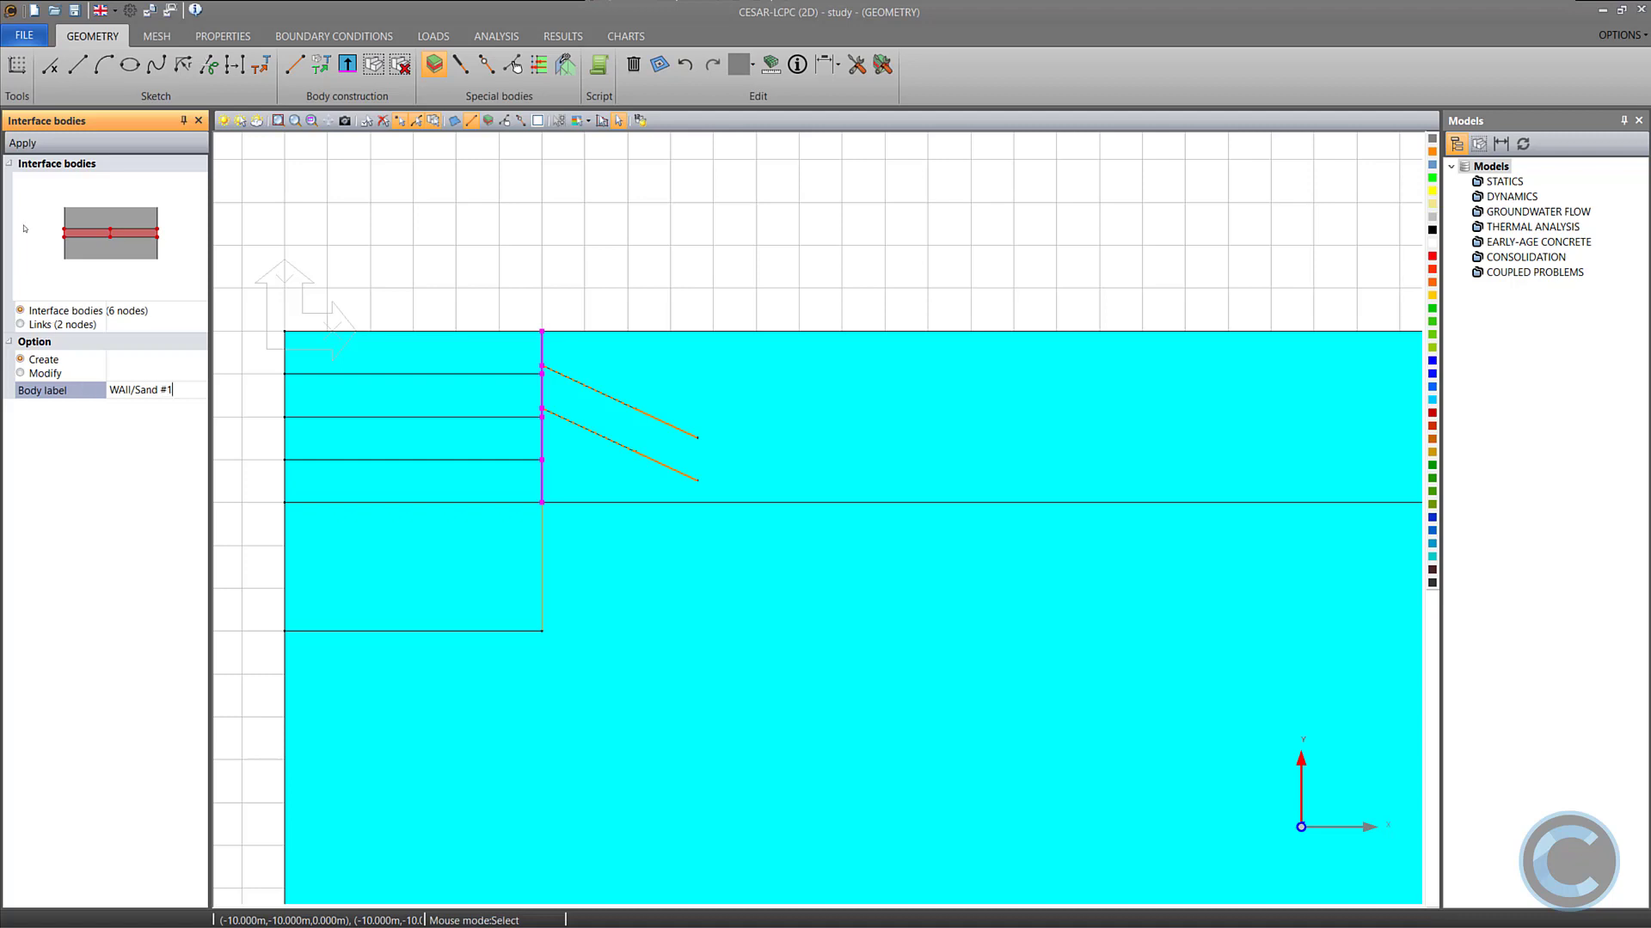
text(WAll/Sand #1)
click(22, 143)
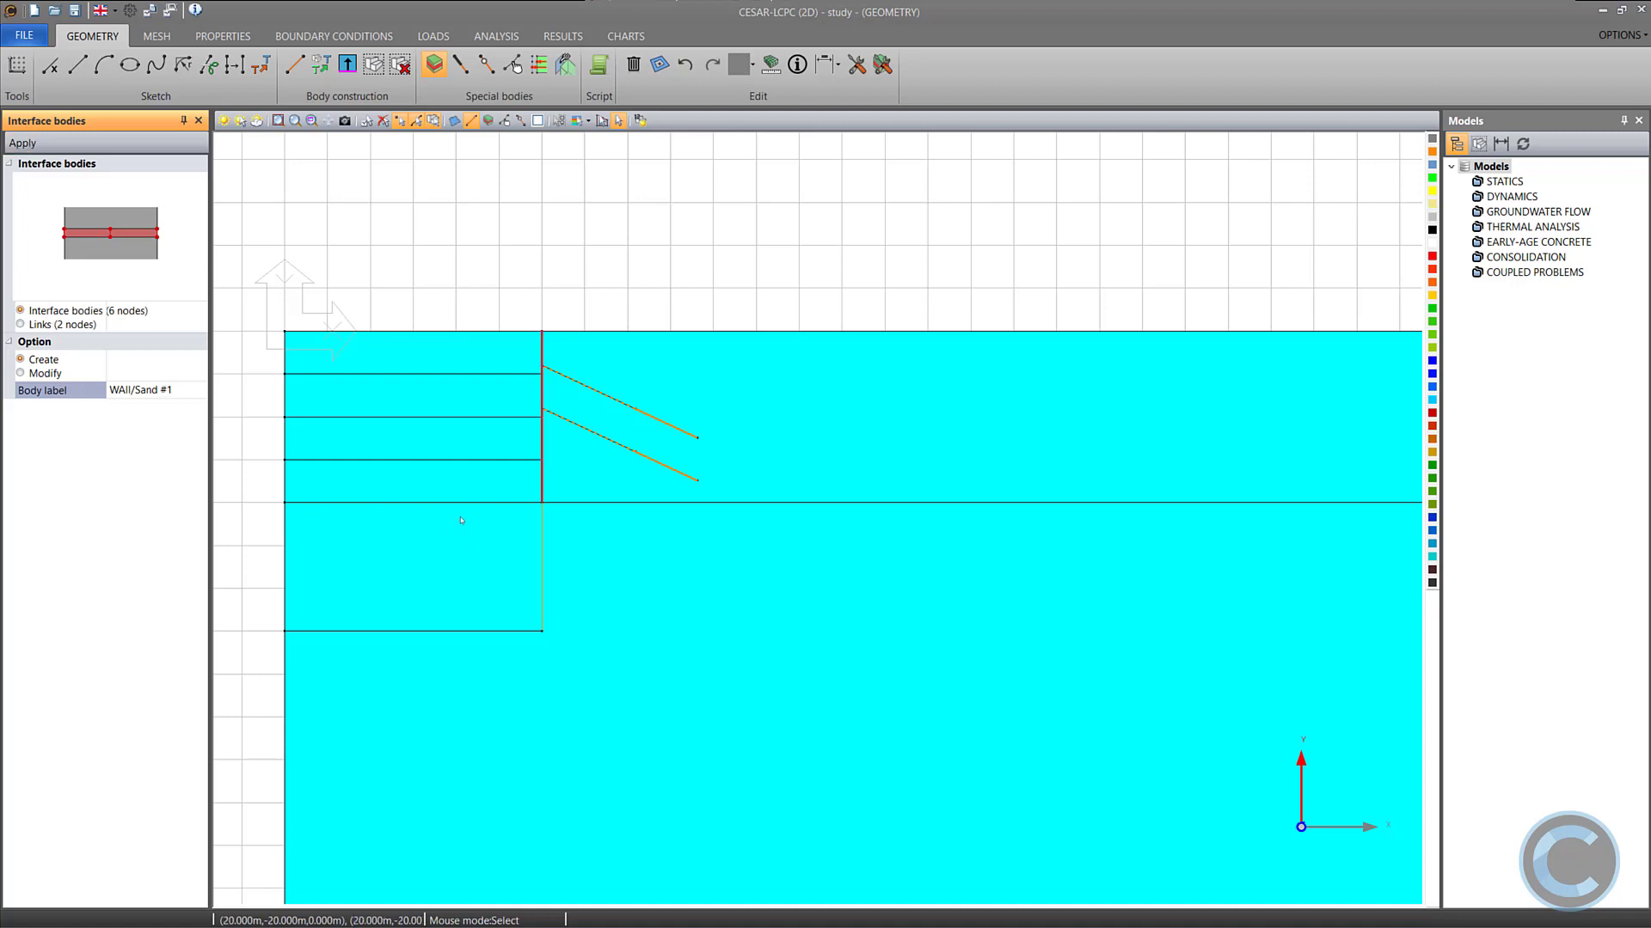
Create a 6-node interface body labelled WAll/Sand #2 on the wall edge below the layer boundary.
click(541, 563)
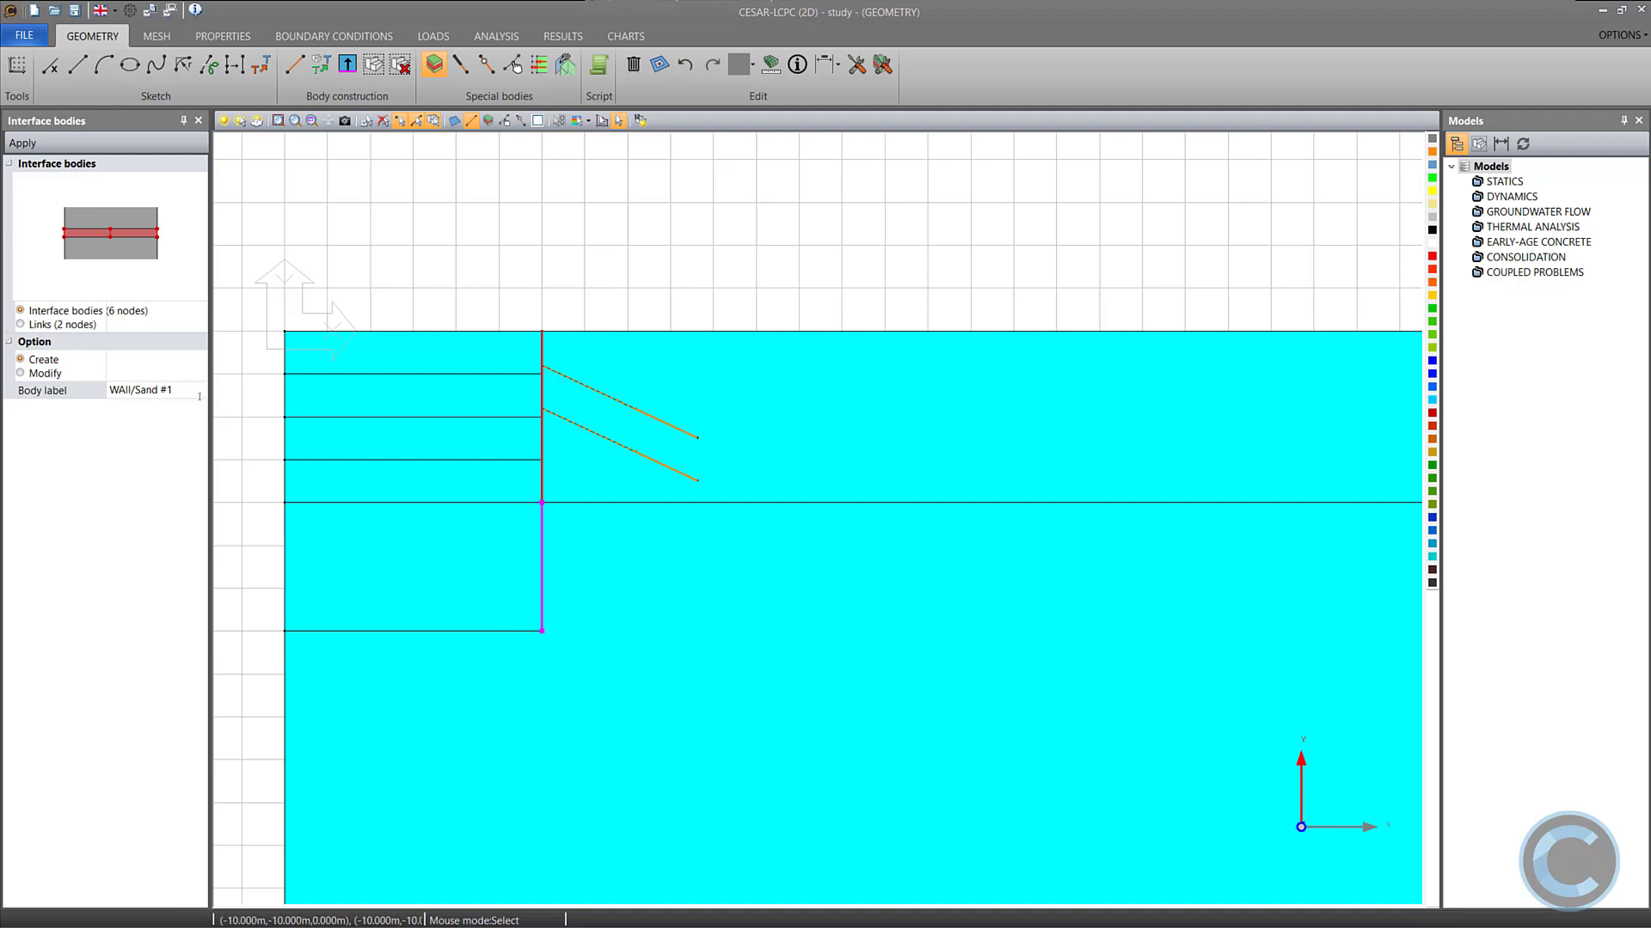
click(176, 389)
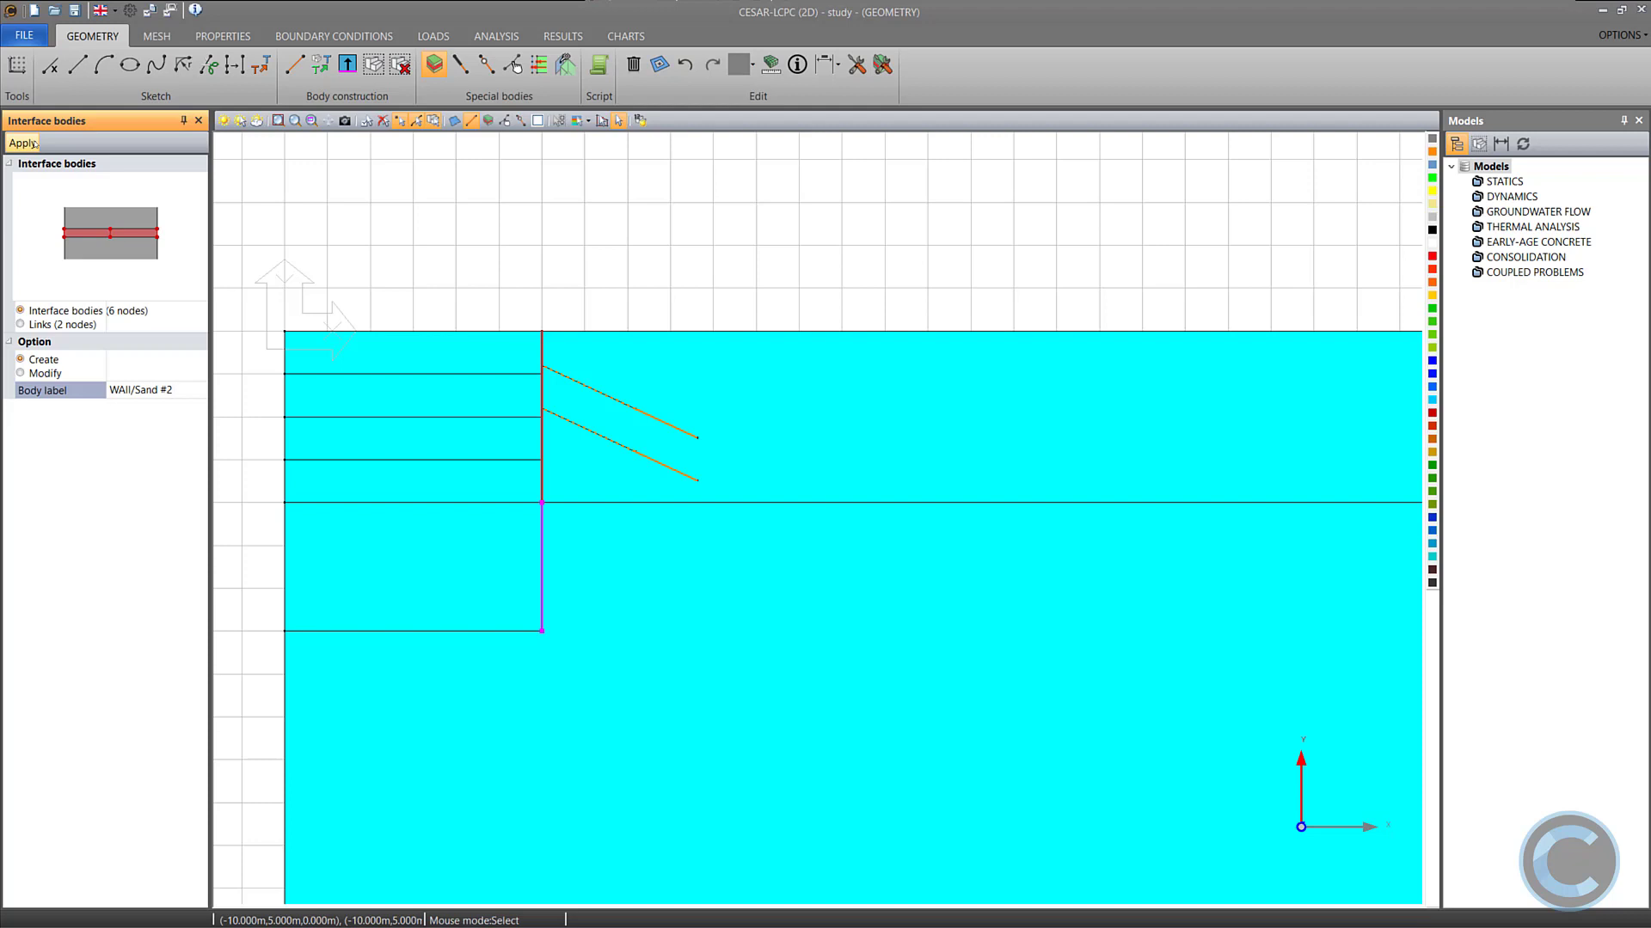
click(34, 144)
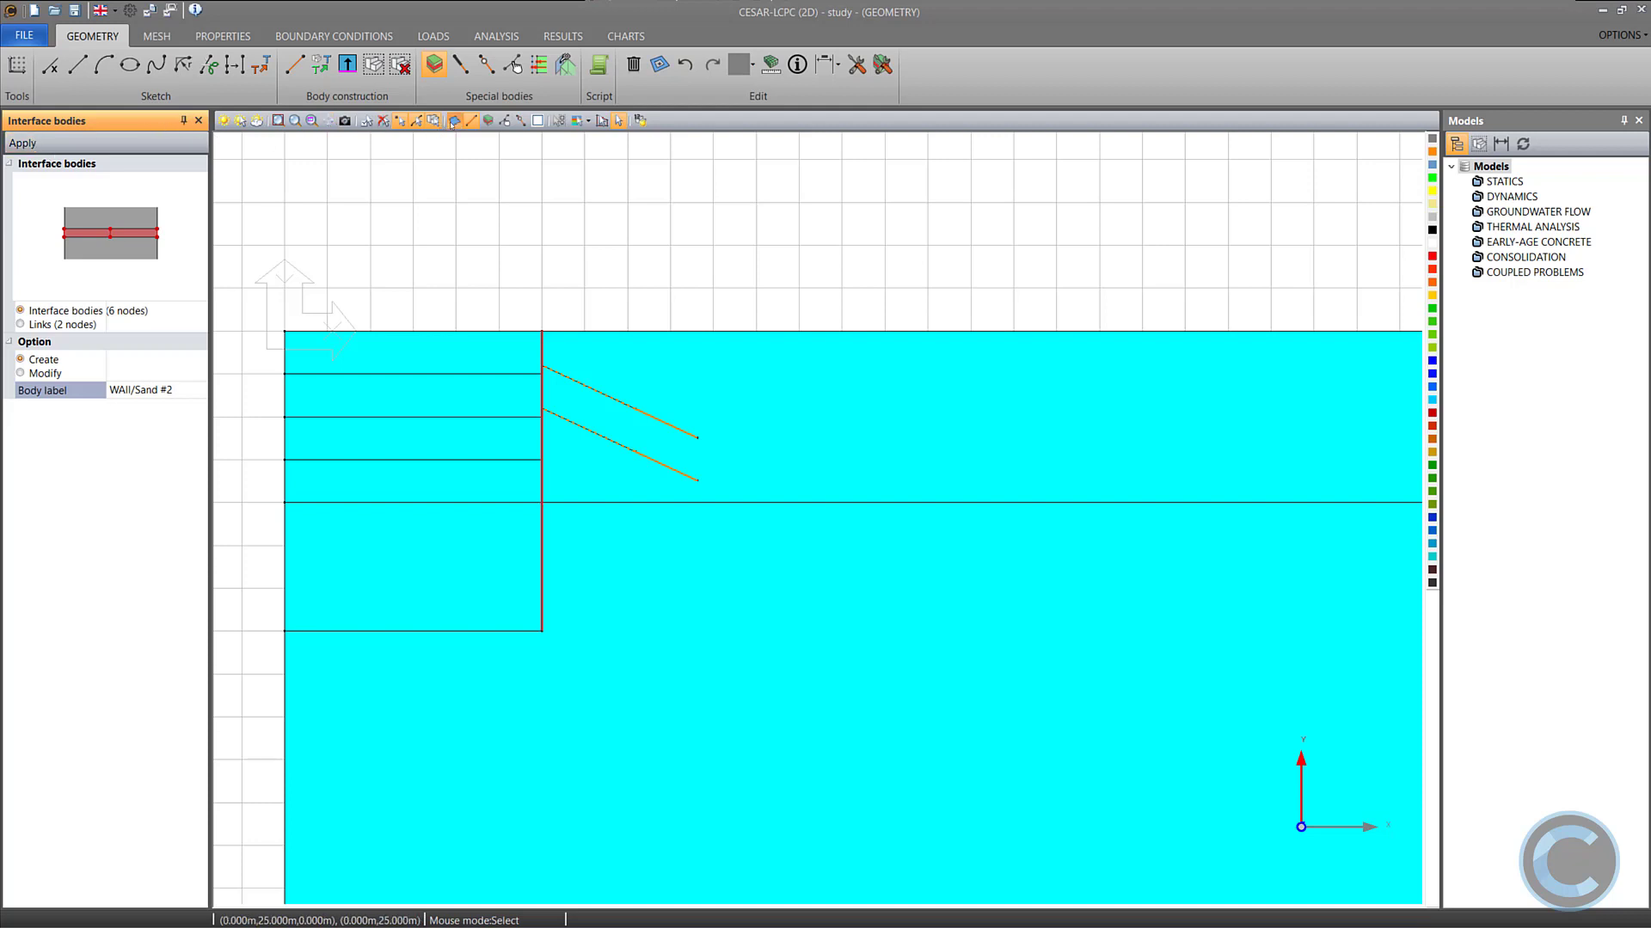
Colour the upper-layer soil bodies pale yellow and the lower-layer soil bodies orange-yellow.
drag(490, 482, 436, 361)
click(1432, 204)
click(1434, 204)
click(840, 608)
click(508, 578)
click(1431, 295)
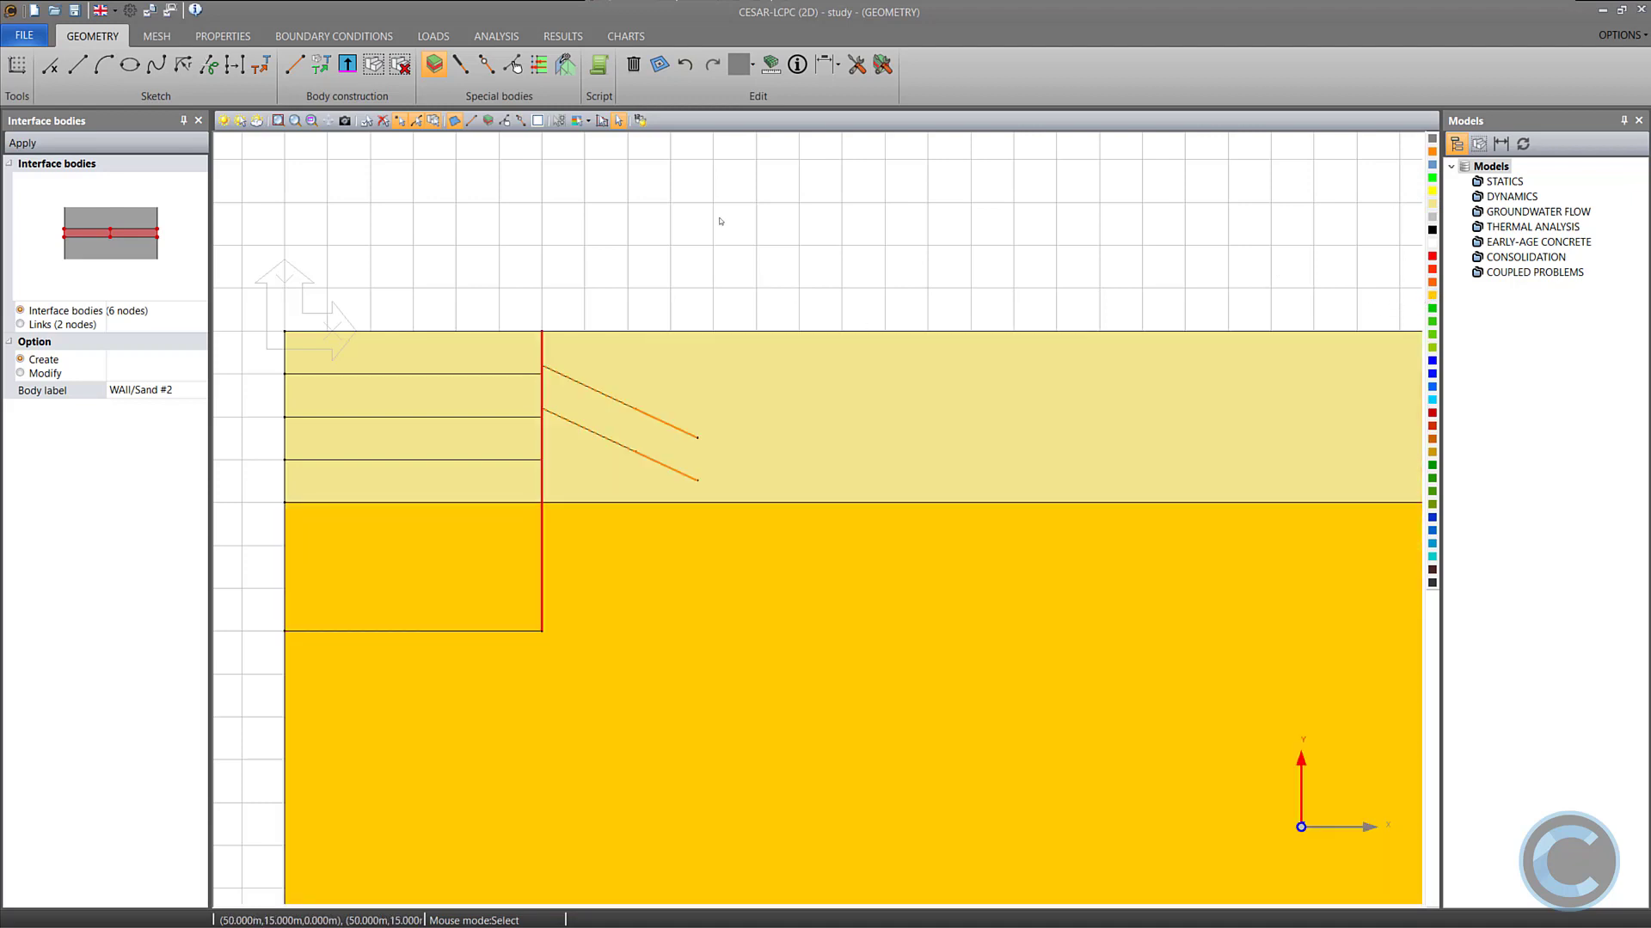
Colour the four anchor segments behind the retaining wall blue.
drag(611, 397, 662, 478)
click(471, 120)
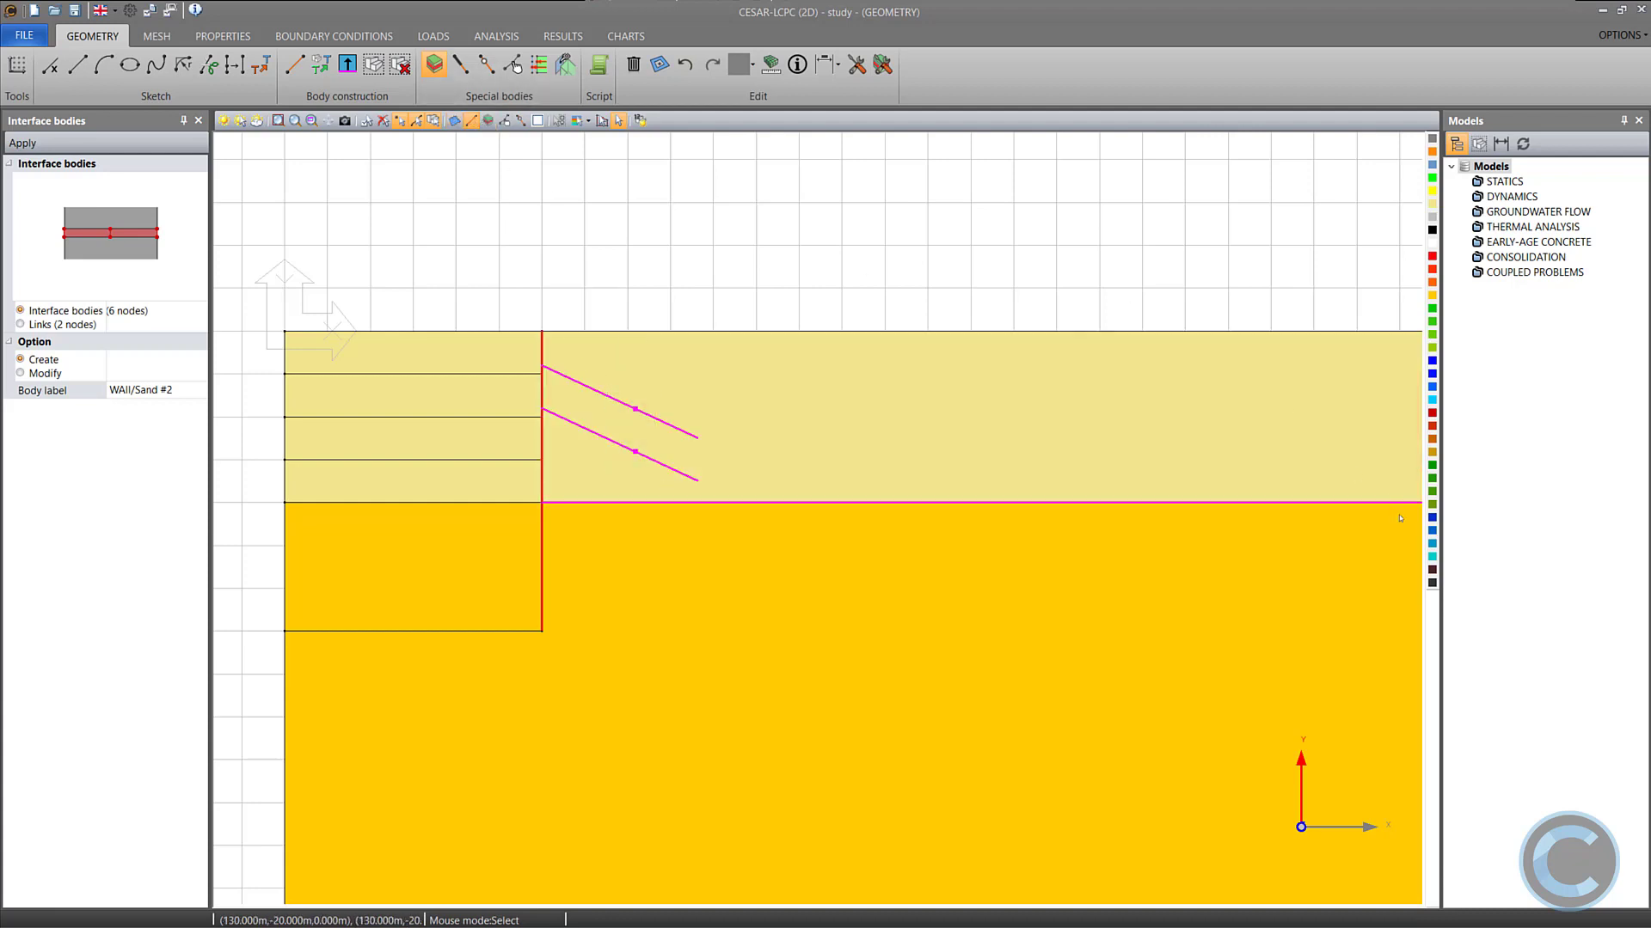
click(971, 240)
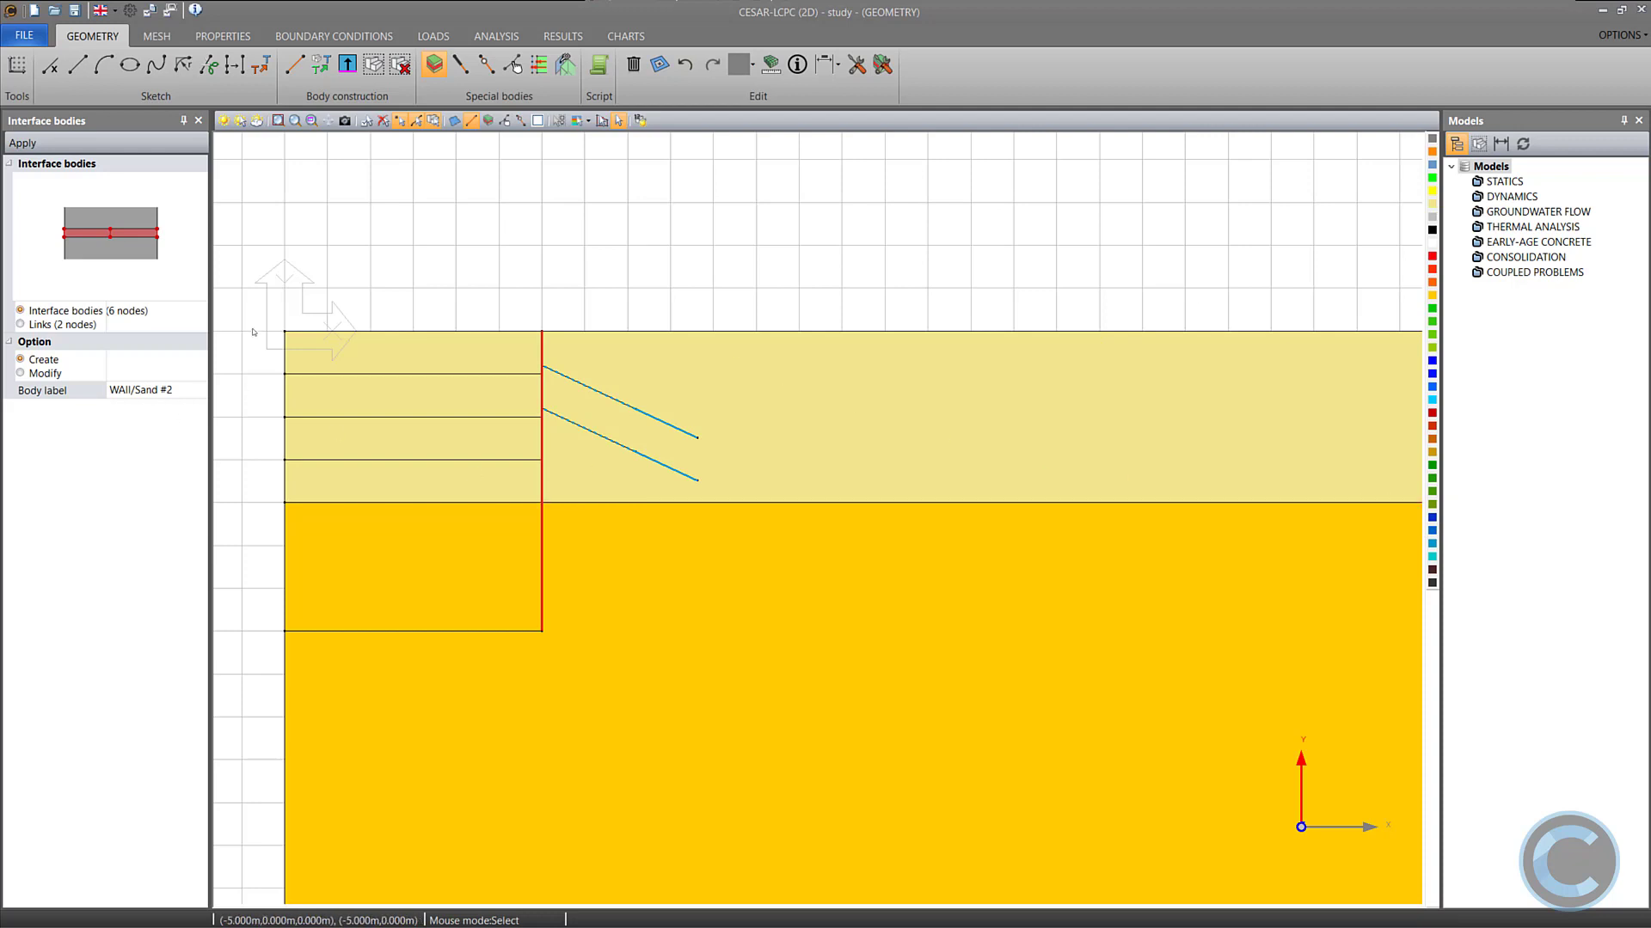
Divide the edges of the excavation area, down to the wall toe level, with a fixed length of 1 m.
click(155, 37)
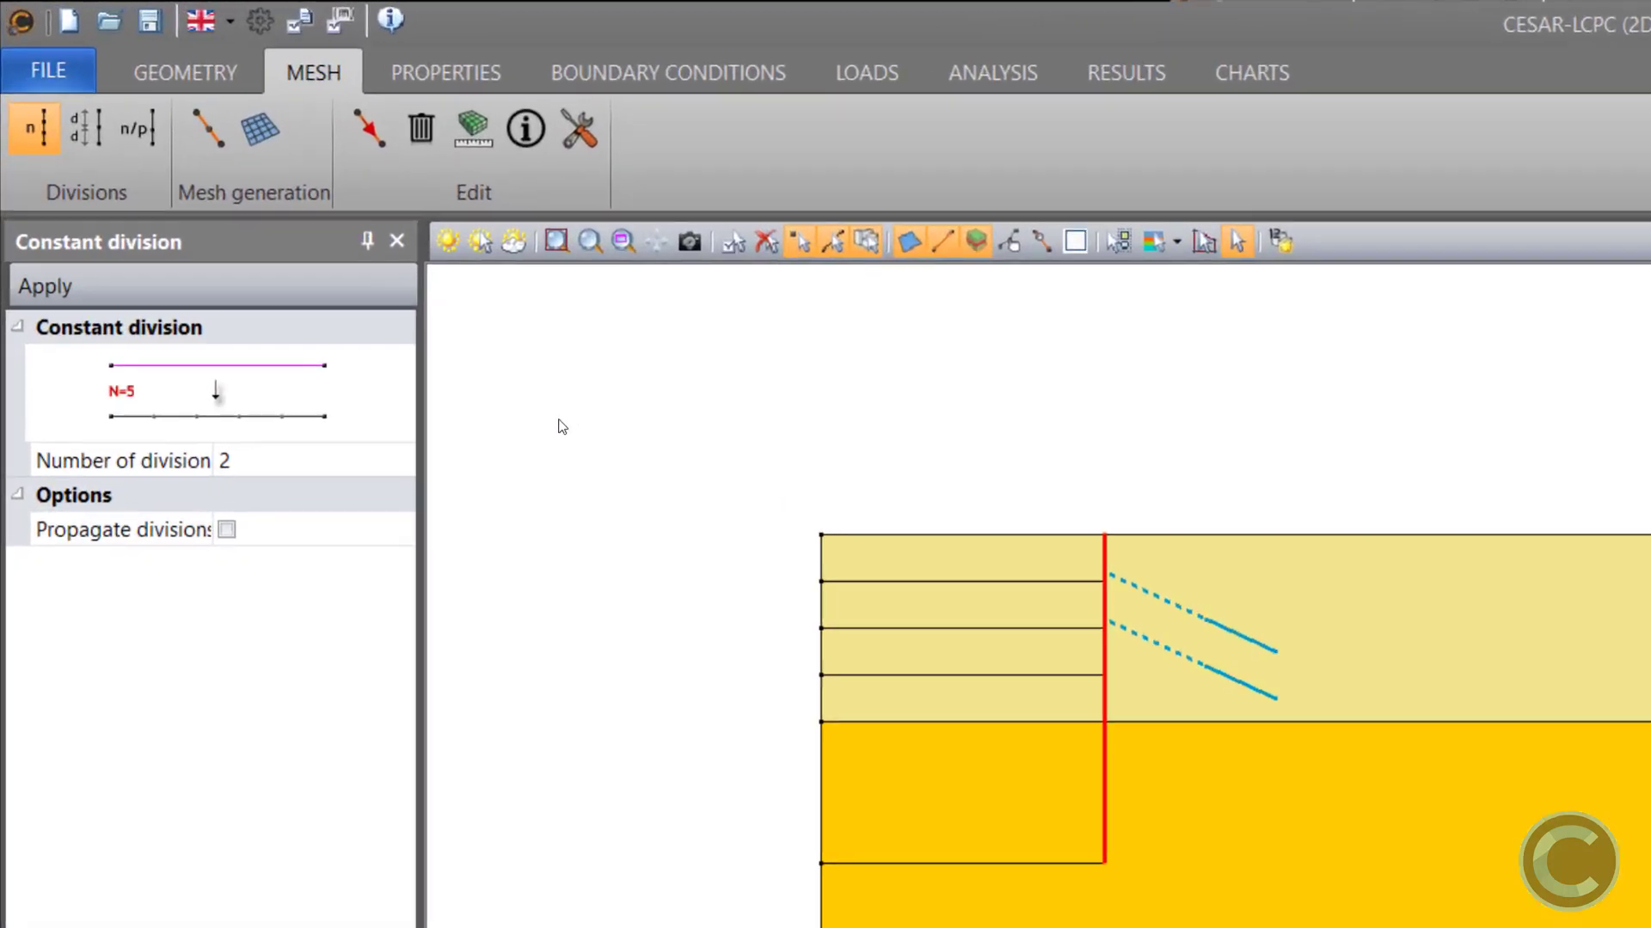
click(89, 131)
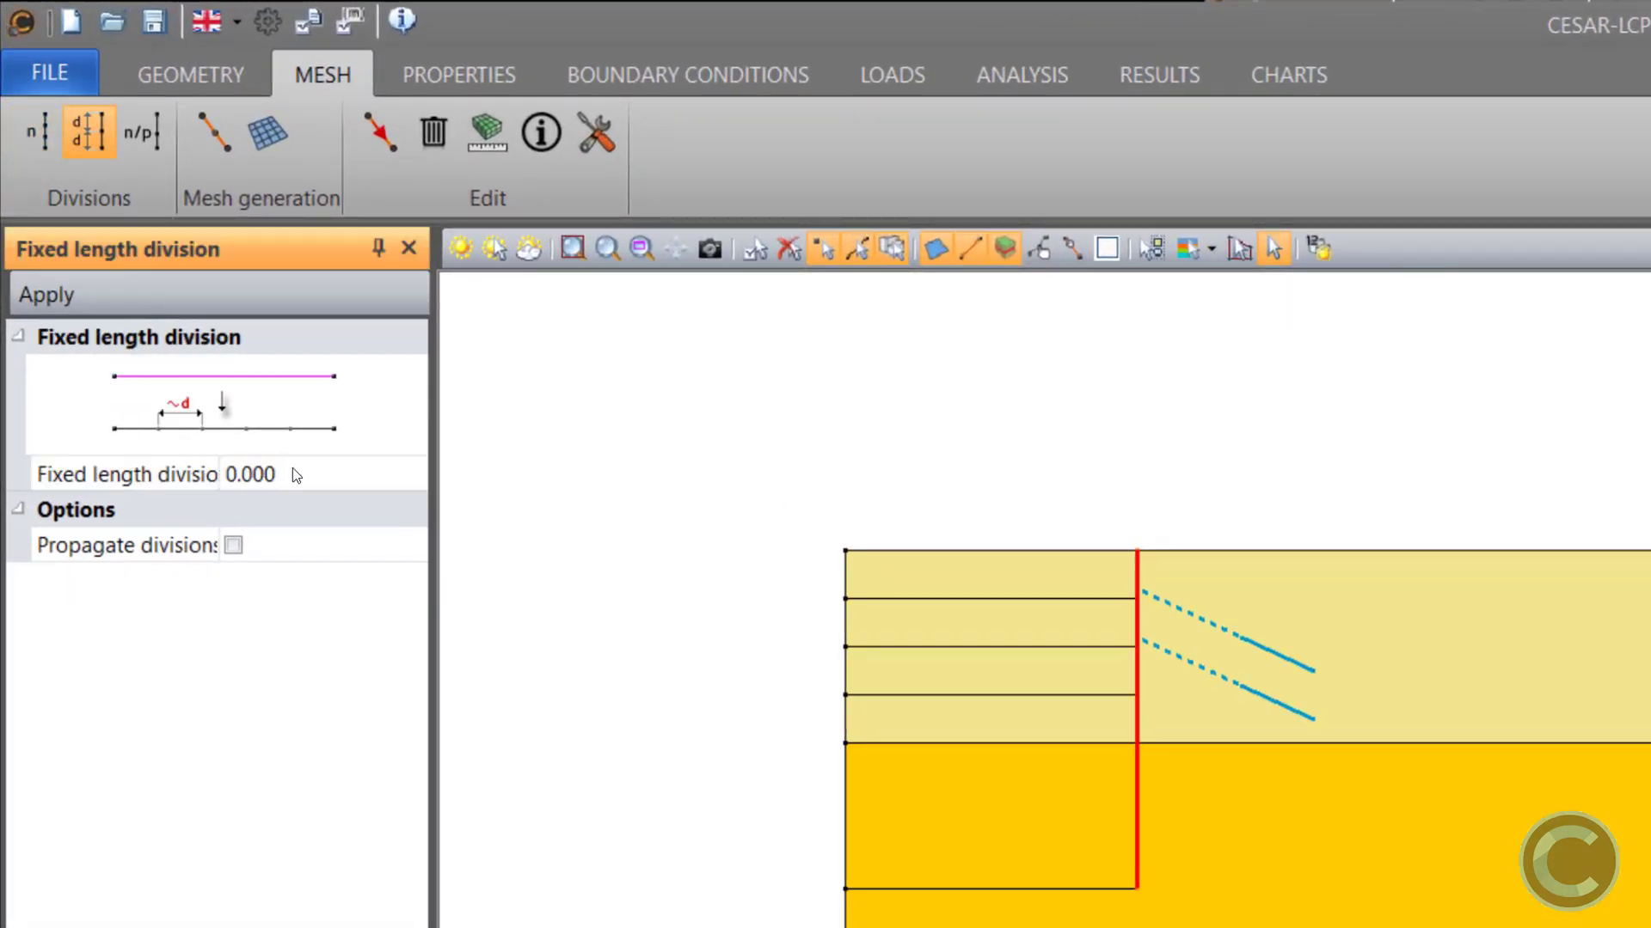
click(322, 473)
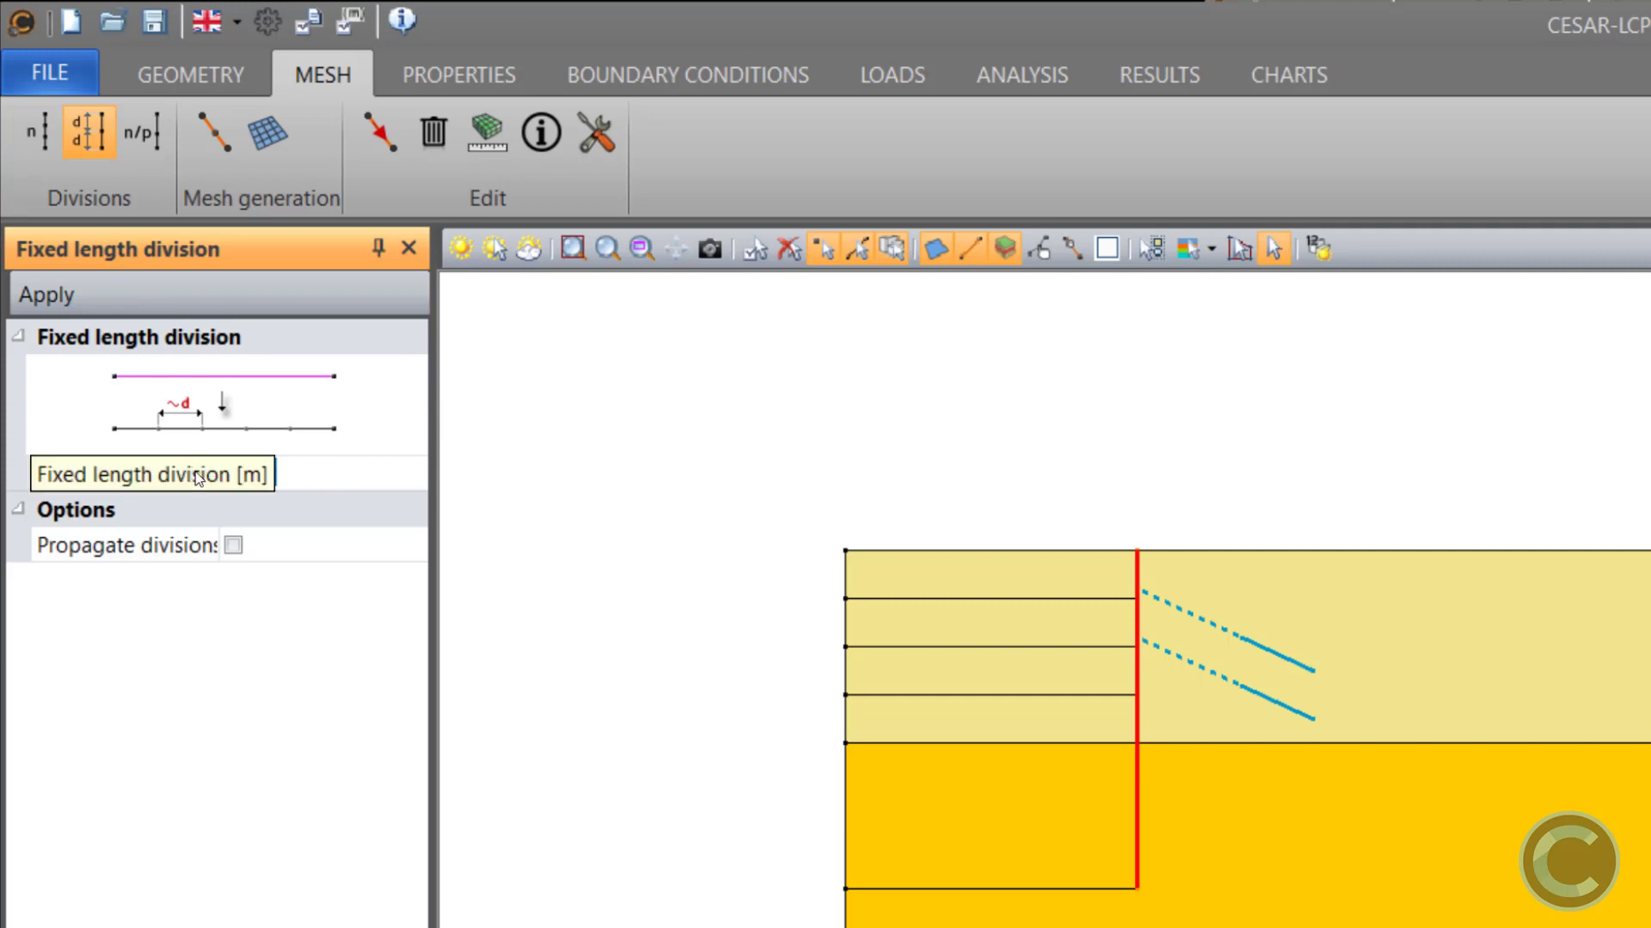
text(1)
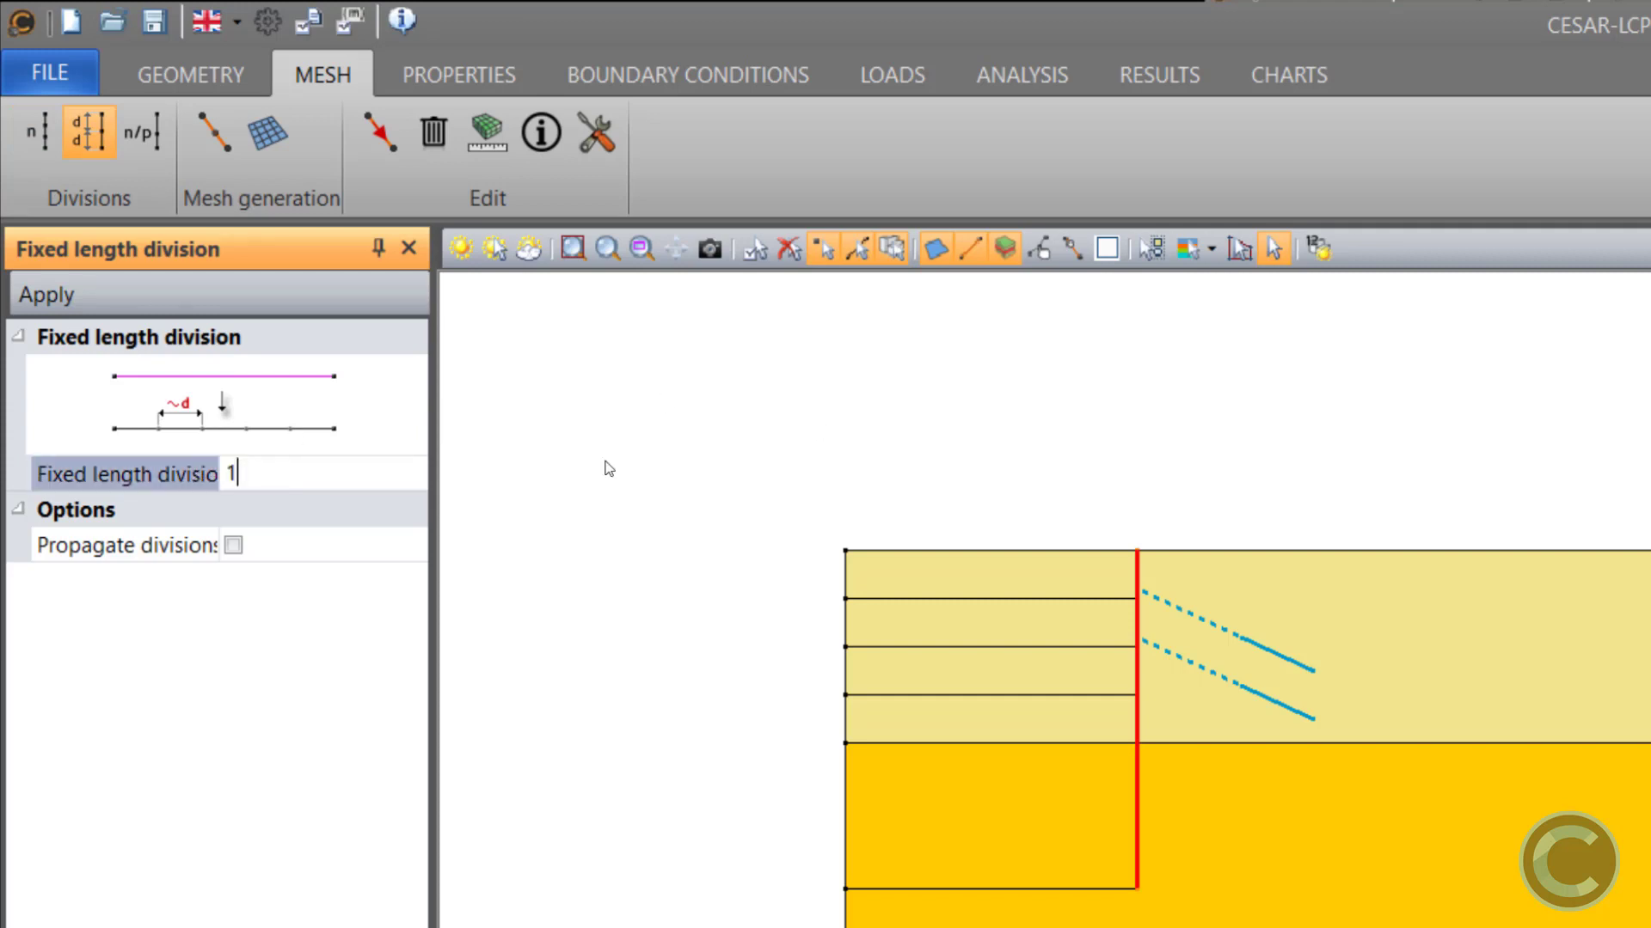
drag(785, 463, 1383, 927)
click(60, 293)
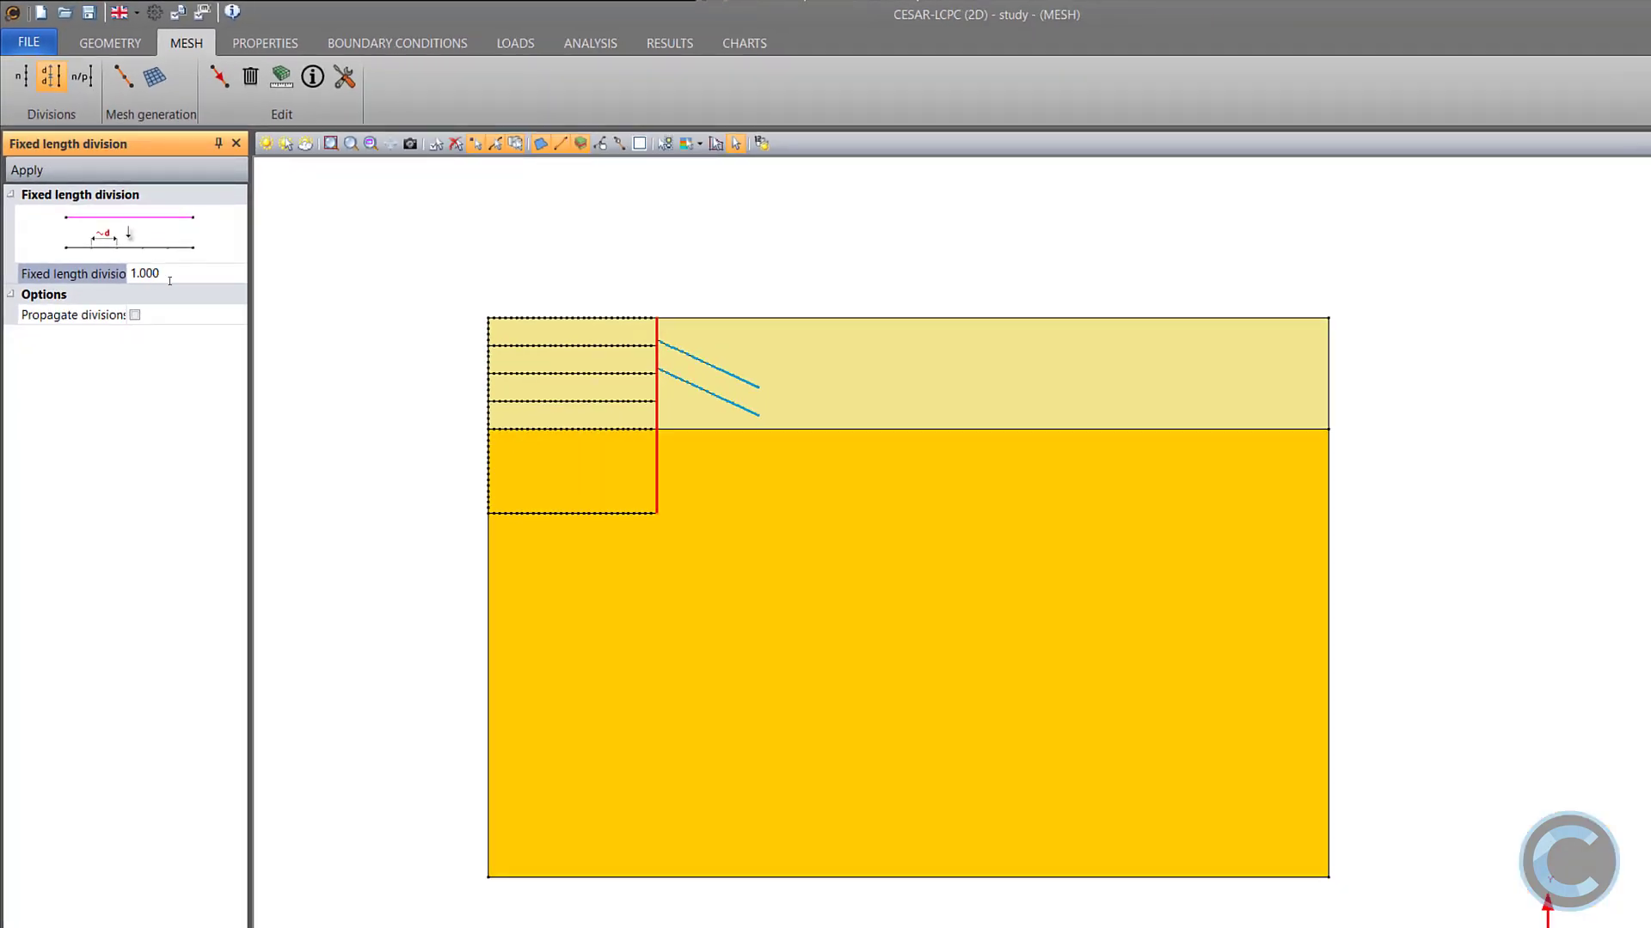
Divide the model's bottom edge and both edges of its far right side with a fixed length of 10 m.
click(170, 281)
text(10)
click(1236, 882)
click(1329, 746)
click(1329, 396)
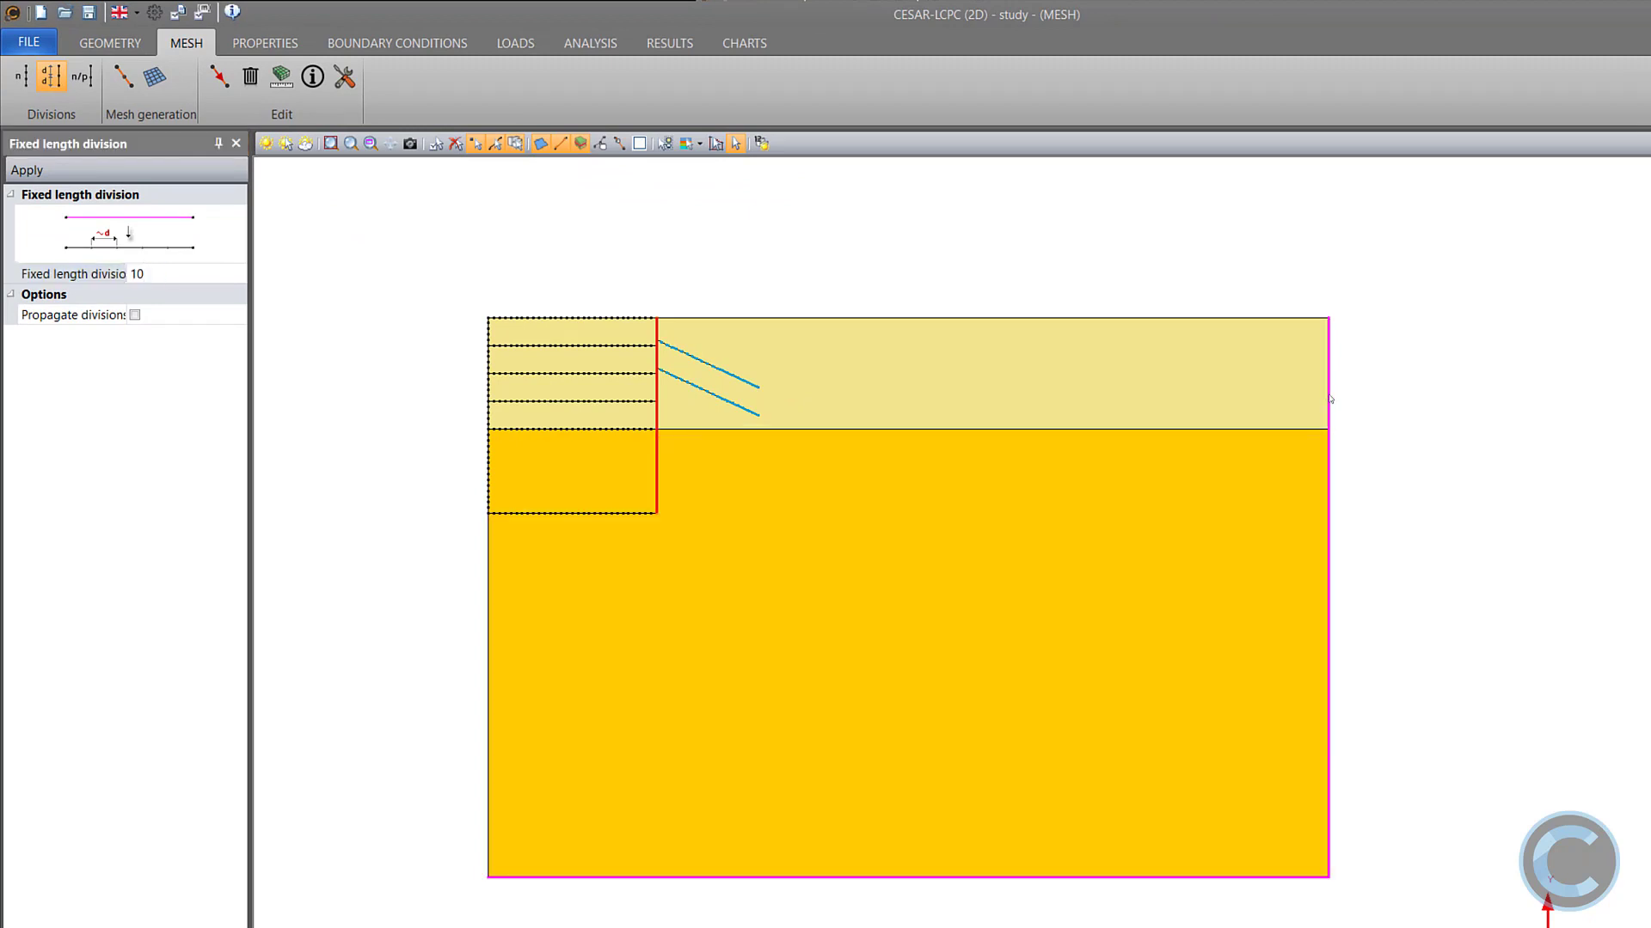
click(27, 170)
Apply progressive divisions from 1 m to 10 m on the remaining ground surface, layer boundary and lower axis edges.
click(81, 77)
click(103, 273)
click(181, 315)
text(1)
key(Tab)
text(10)
click(709, 320)
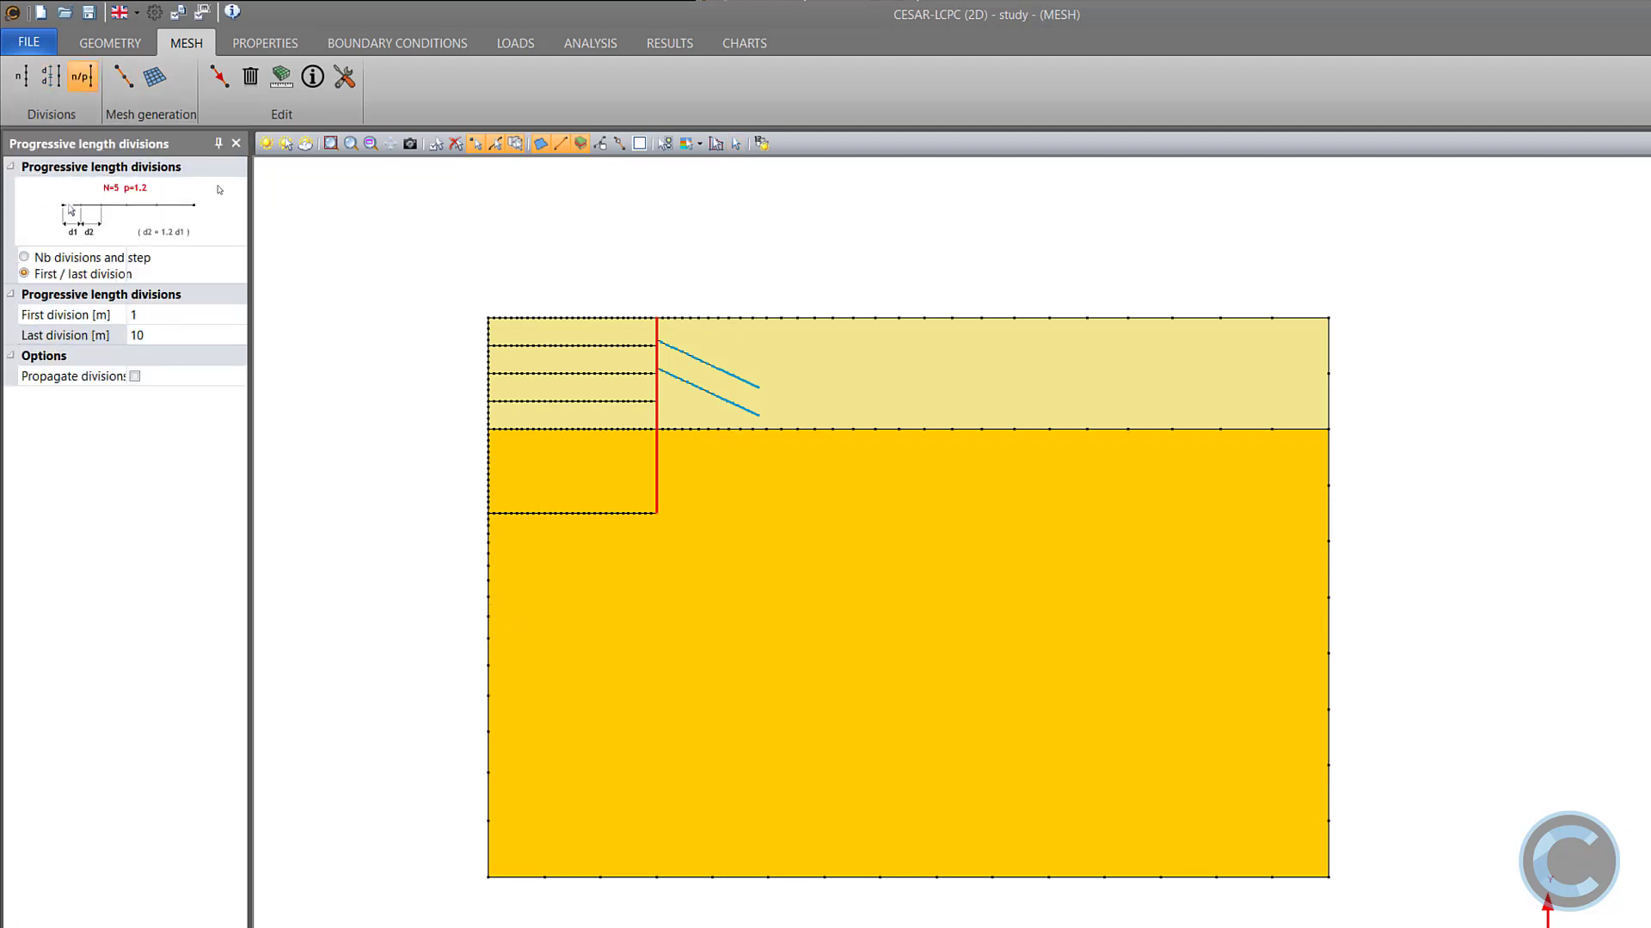
Mesh the wall and anchor 1D bodies with quadratic interpolation.
click(123, 77)
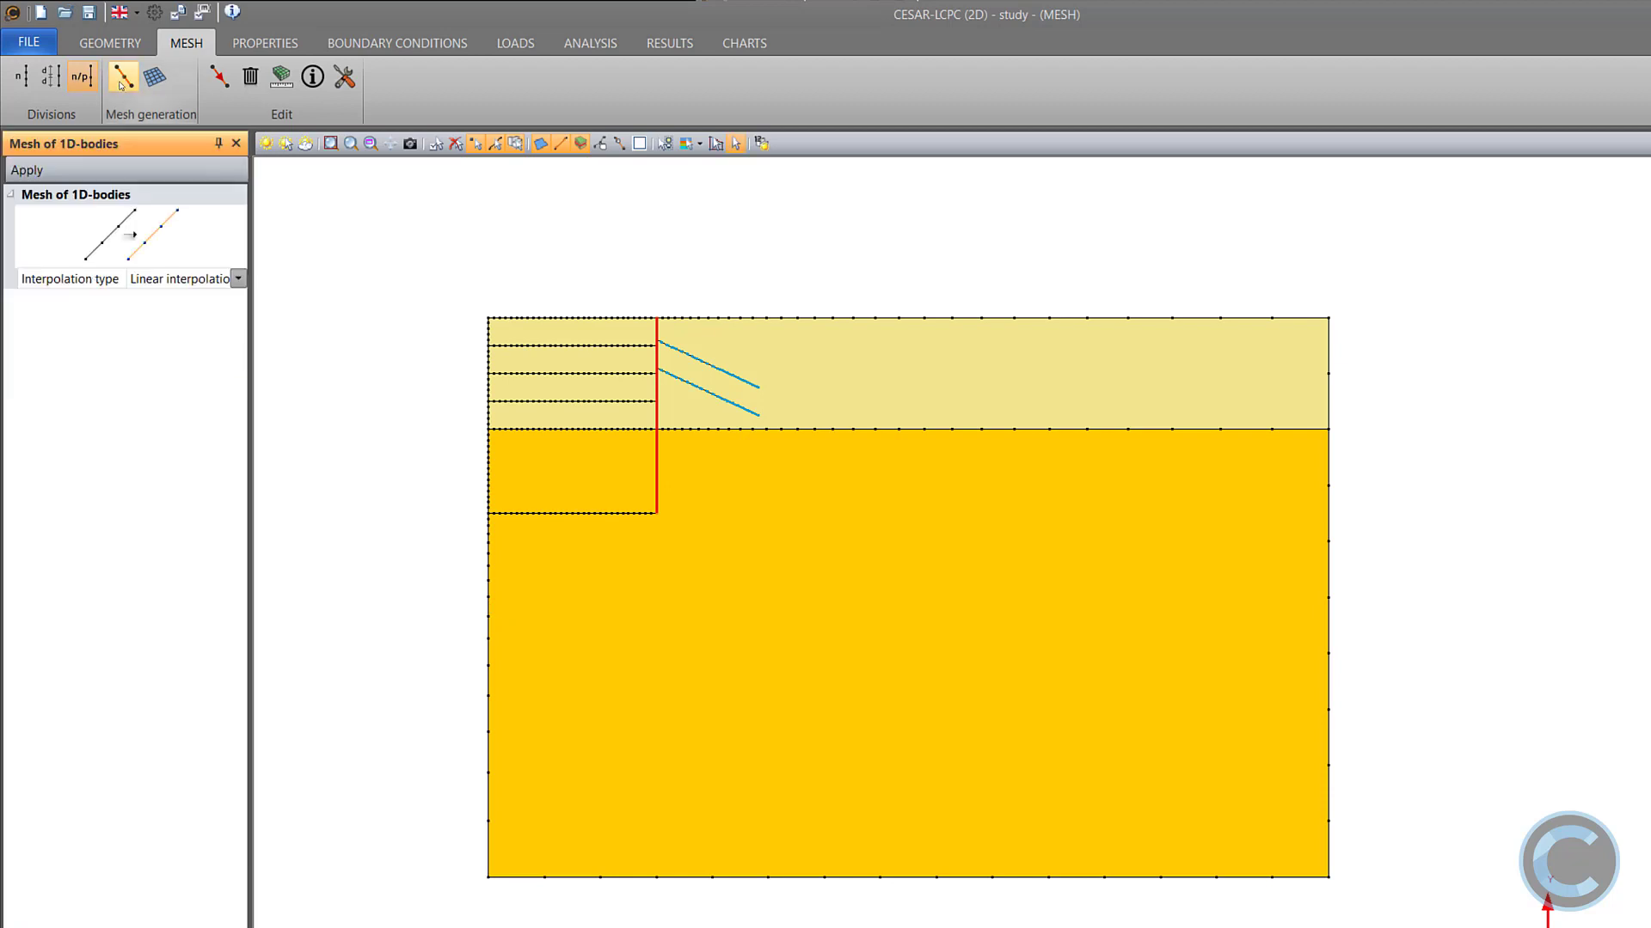
click(183, 279)
click(180, 320)
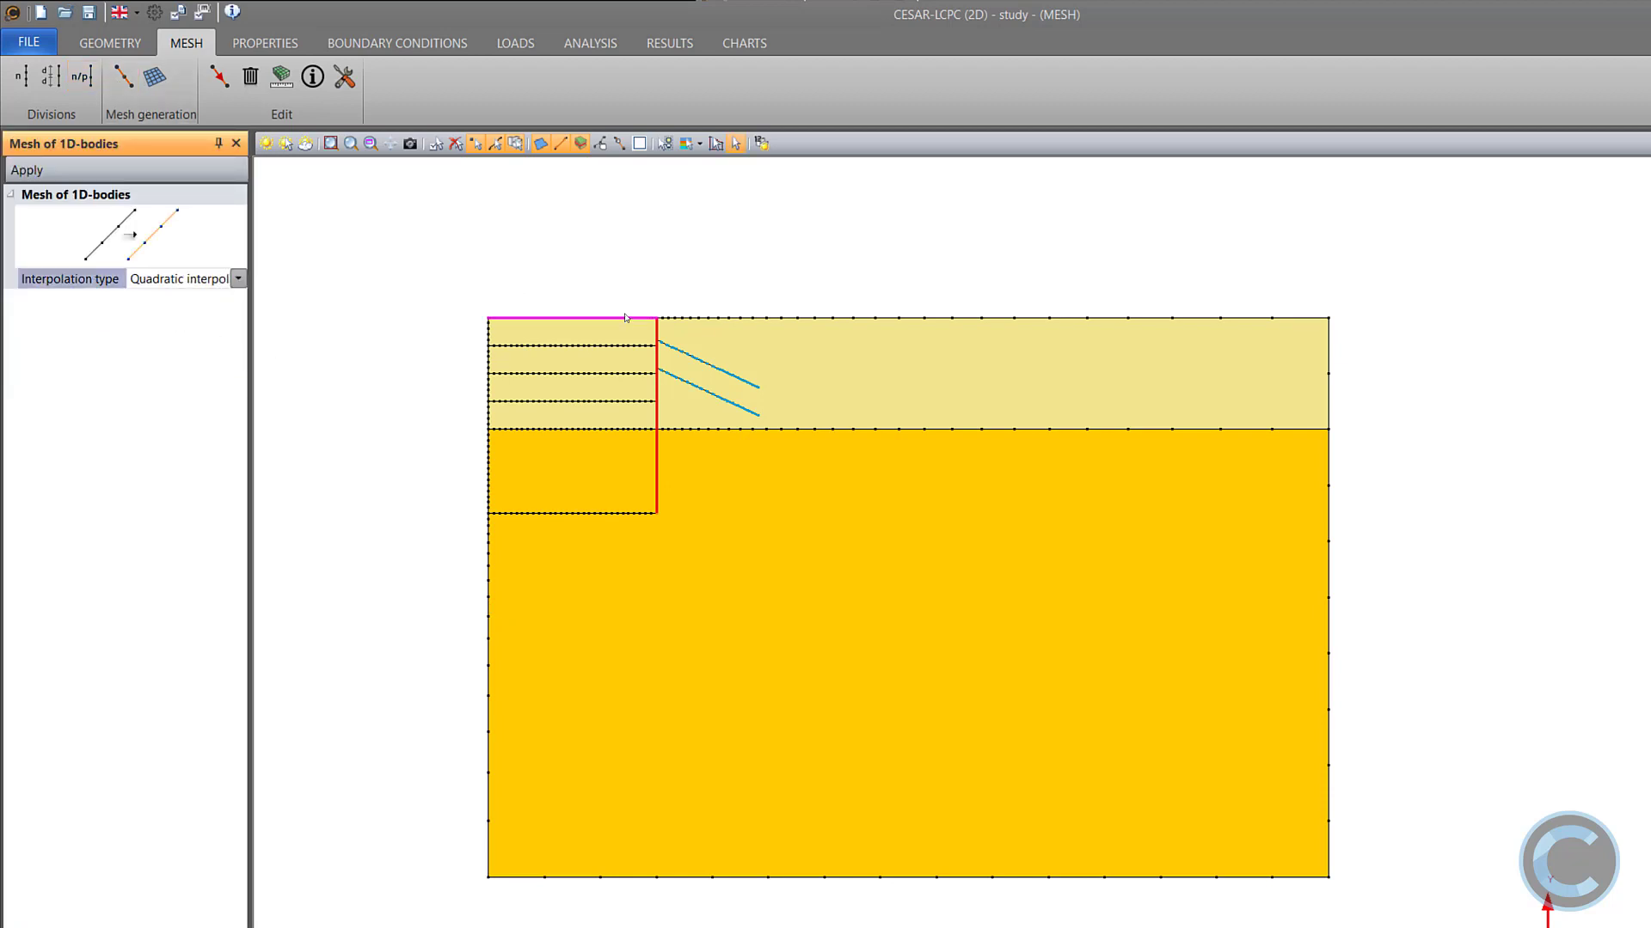
drag(632, 310, 781, 538)
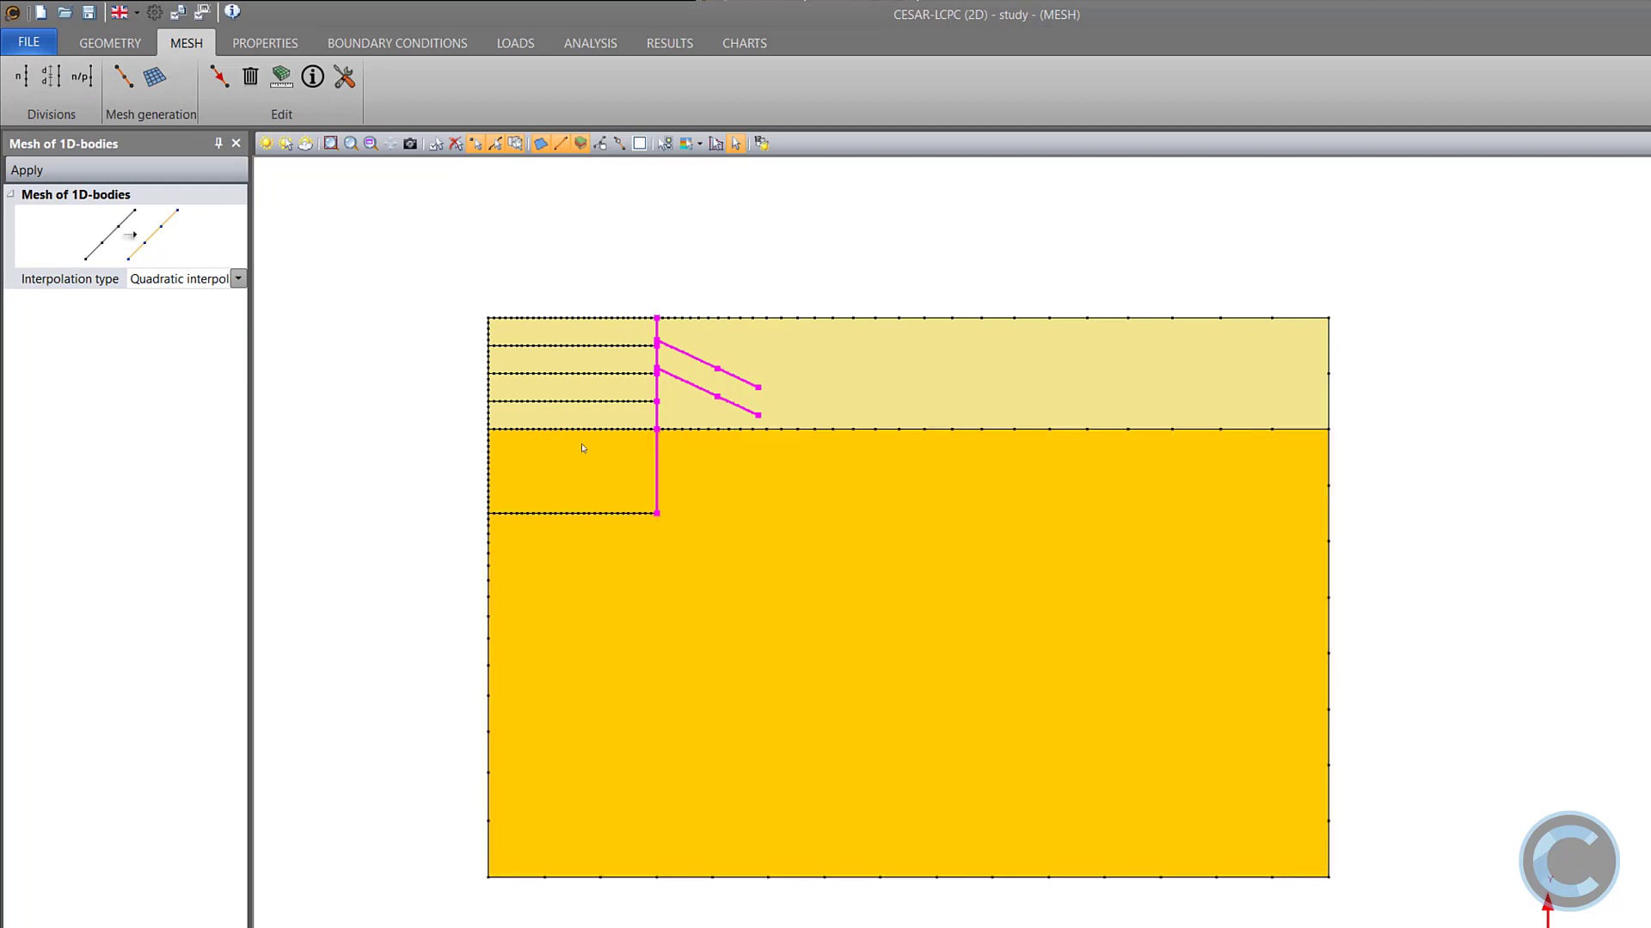
click(28, 170)
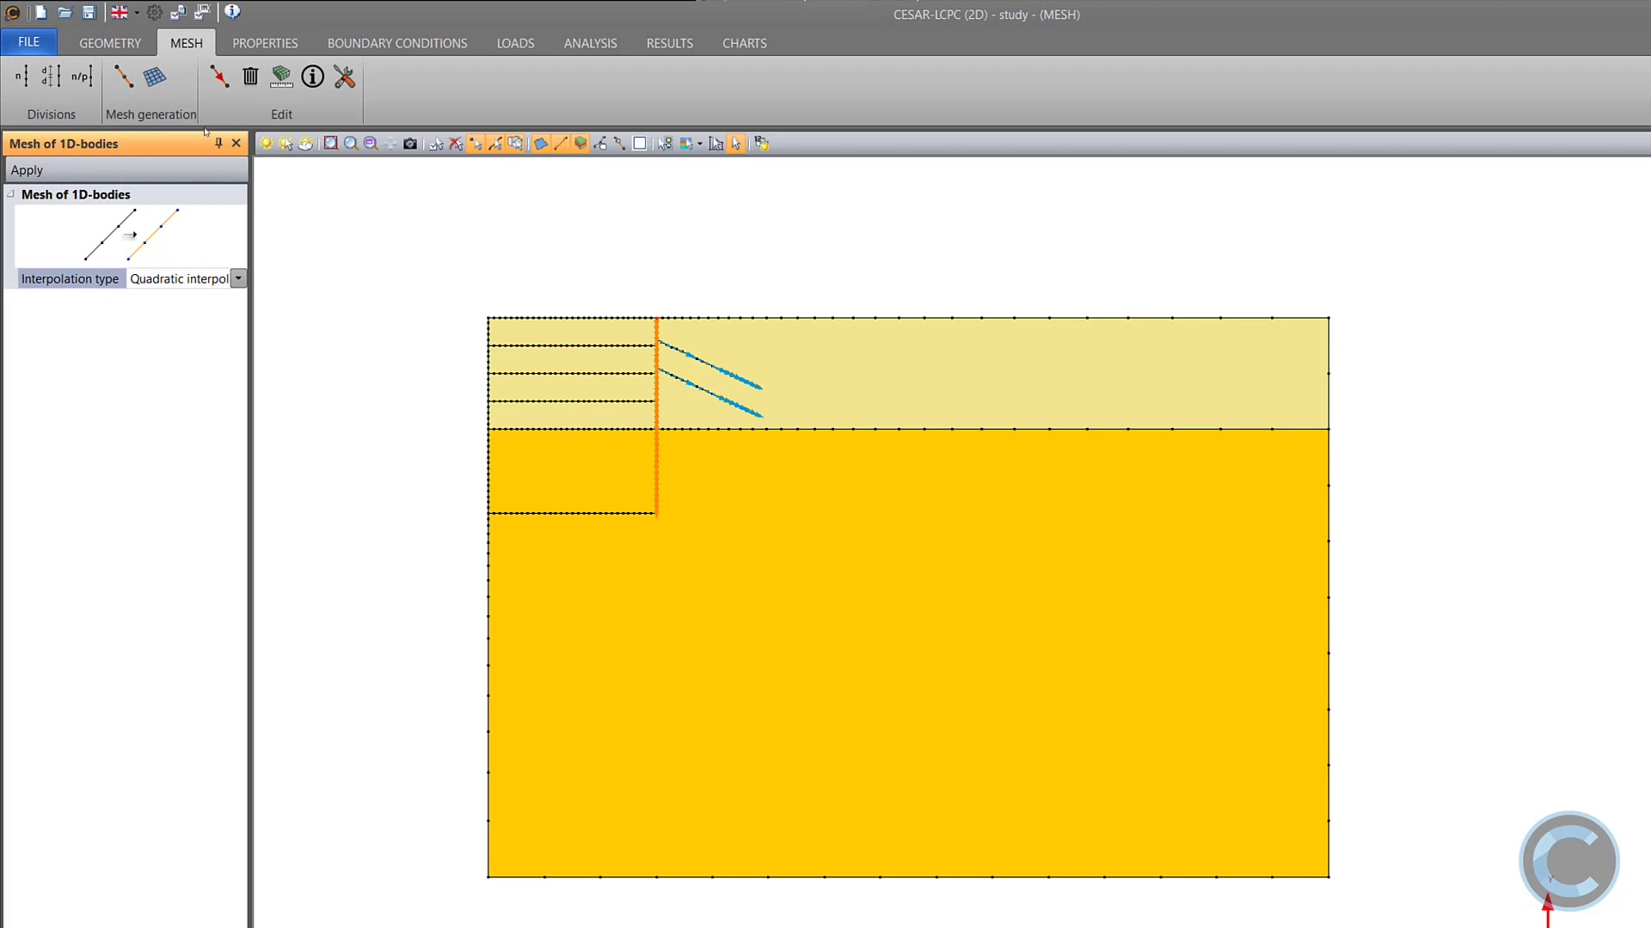
Mesh all soil surfaces with triangular elements, quadratic interpolation and the Native surface mesh generator.
click(159, 86)
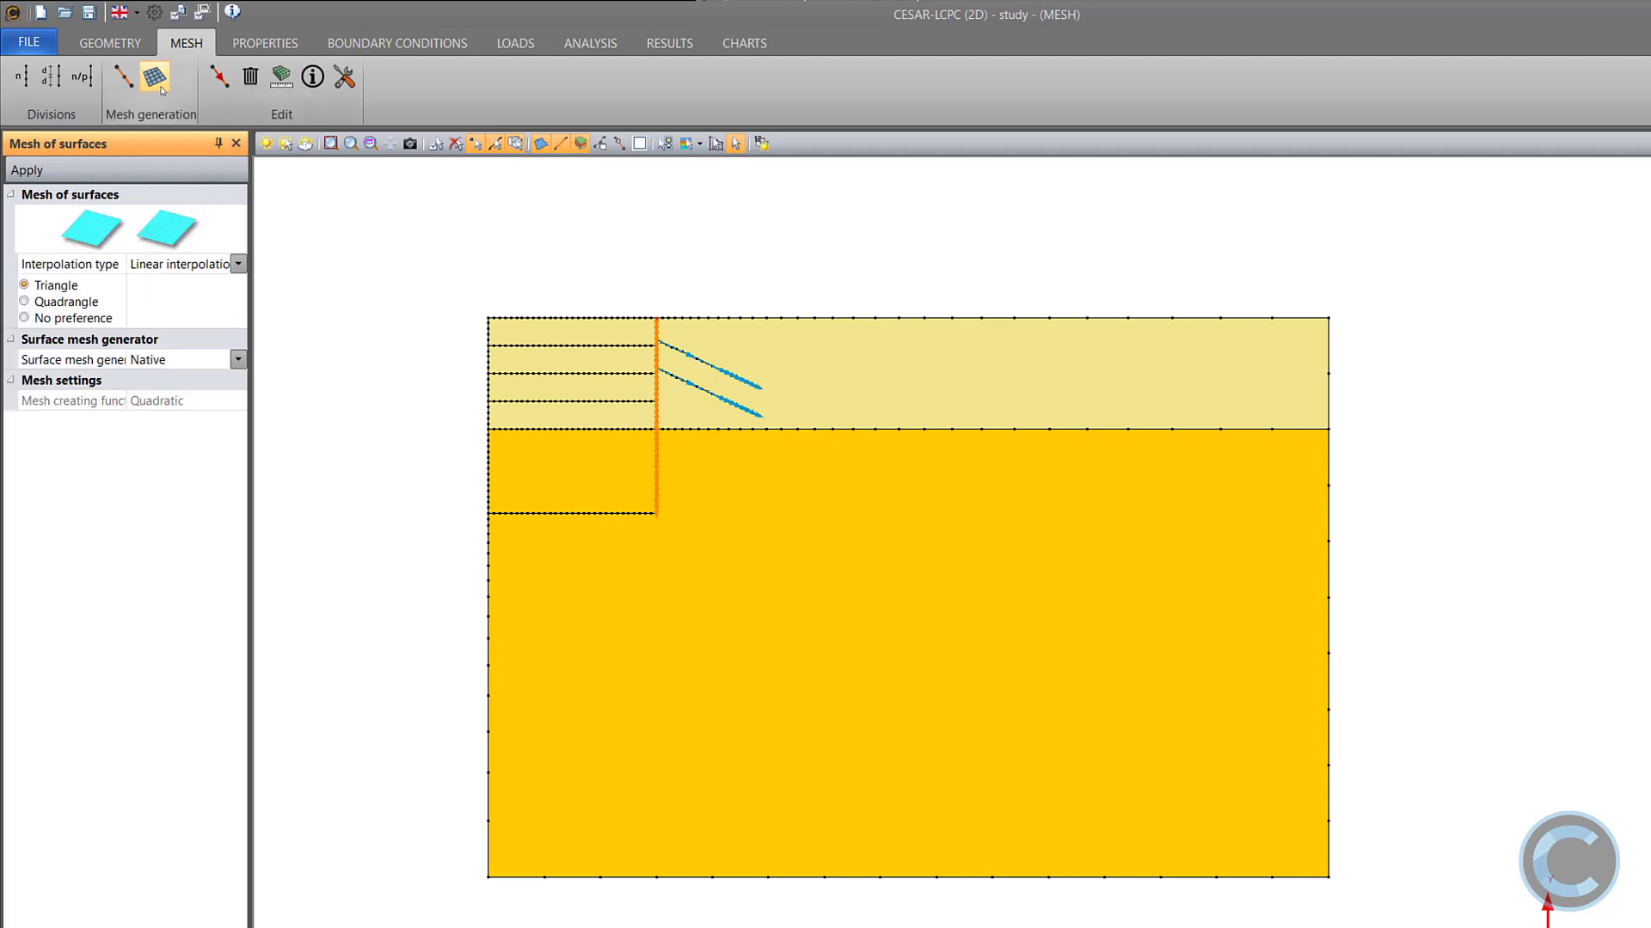
click(181, 263)
click(170, 304)
drag(883, 580, 386, 288)
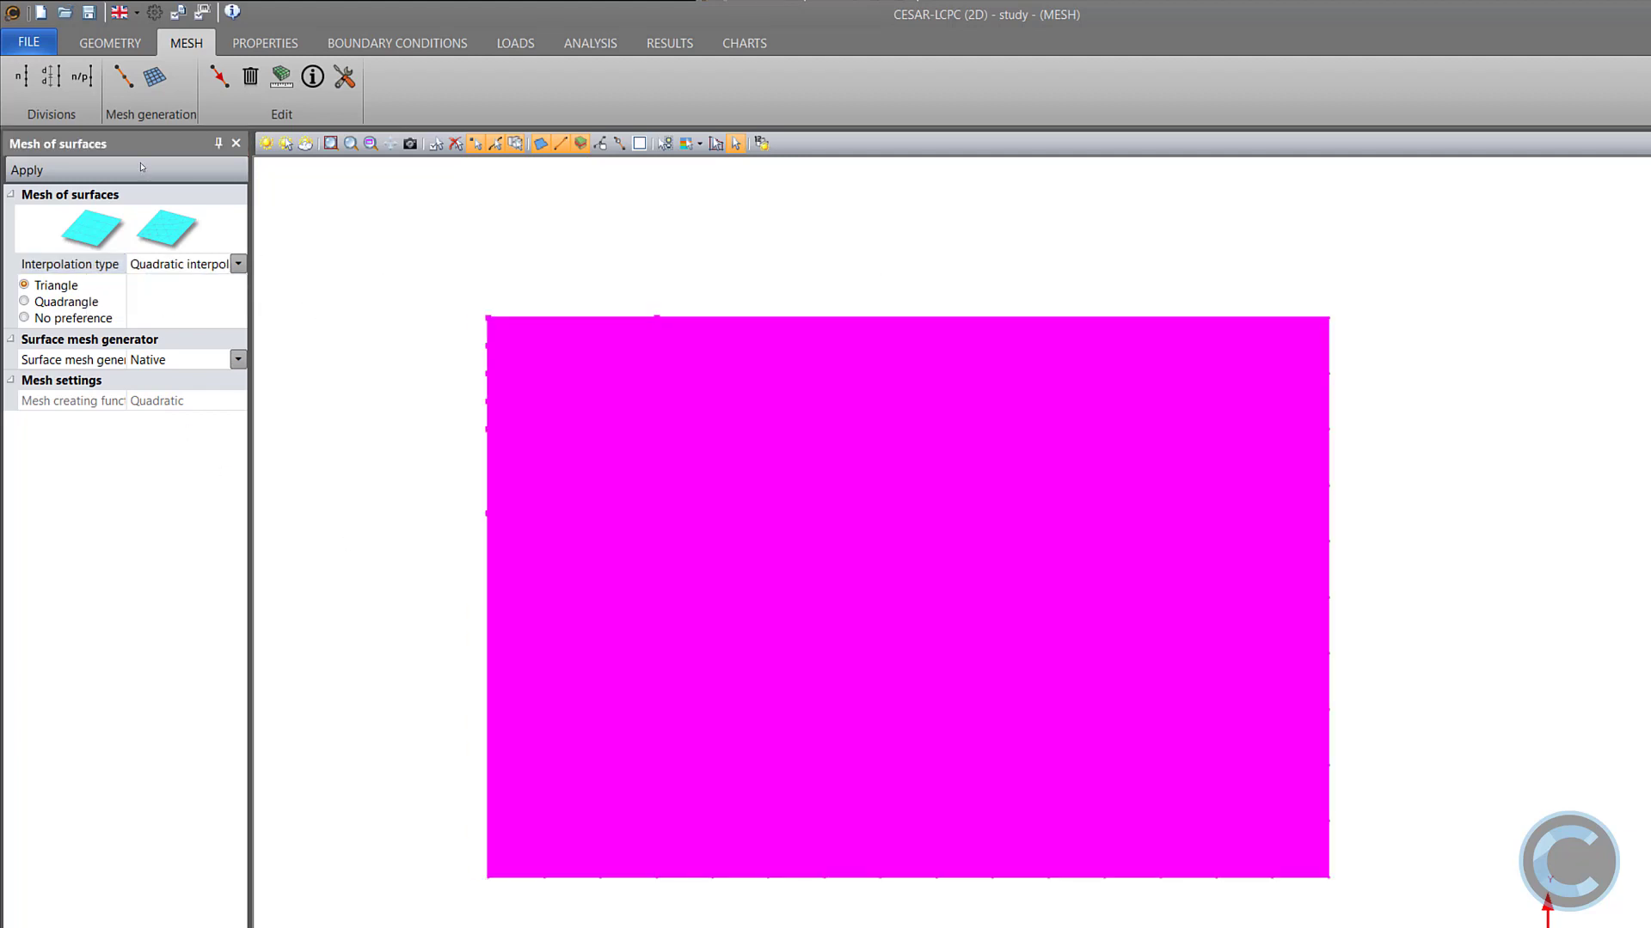
click(39, 171)
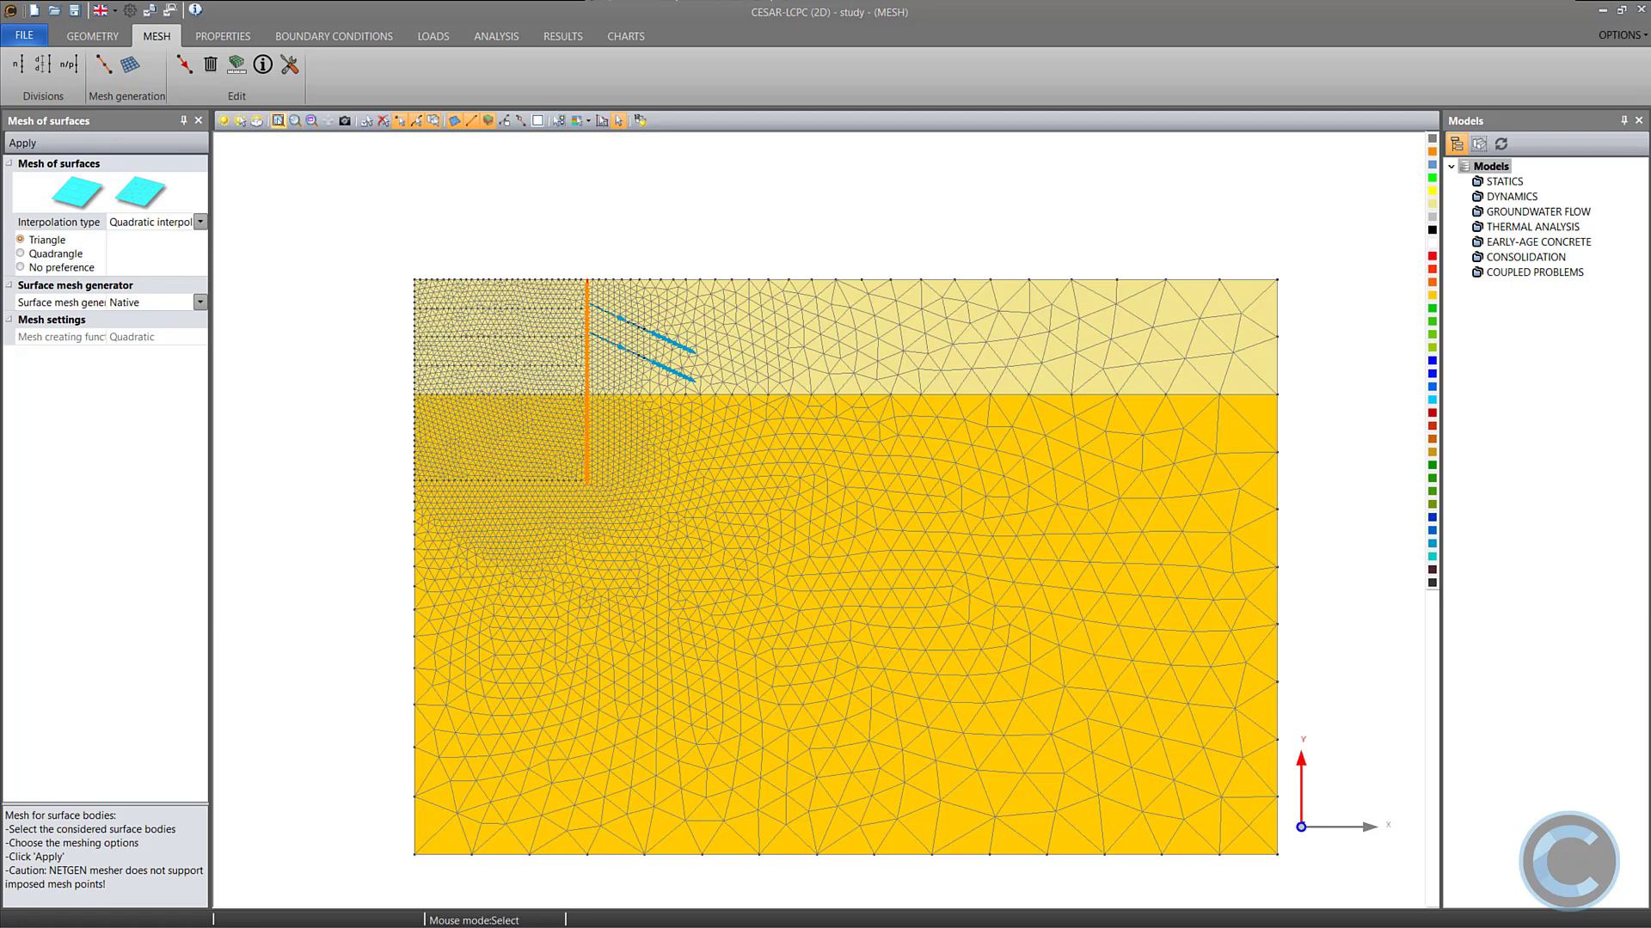
Reverse the orientation of the wall and anchor 1D bodies.
drag(533, 254, 764, 511)
click(618, 120)
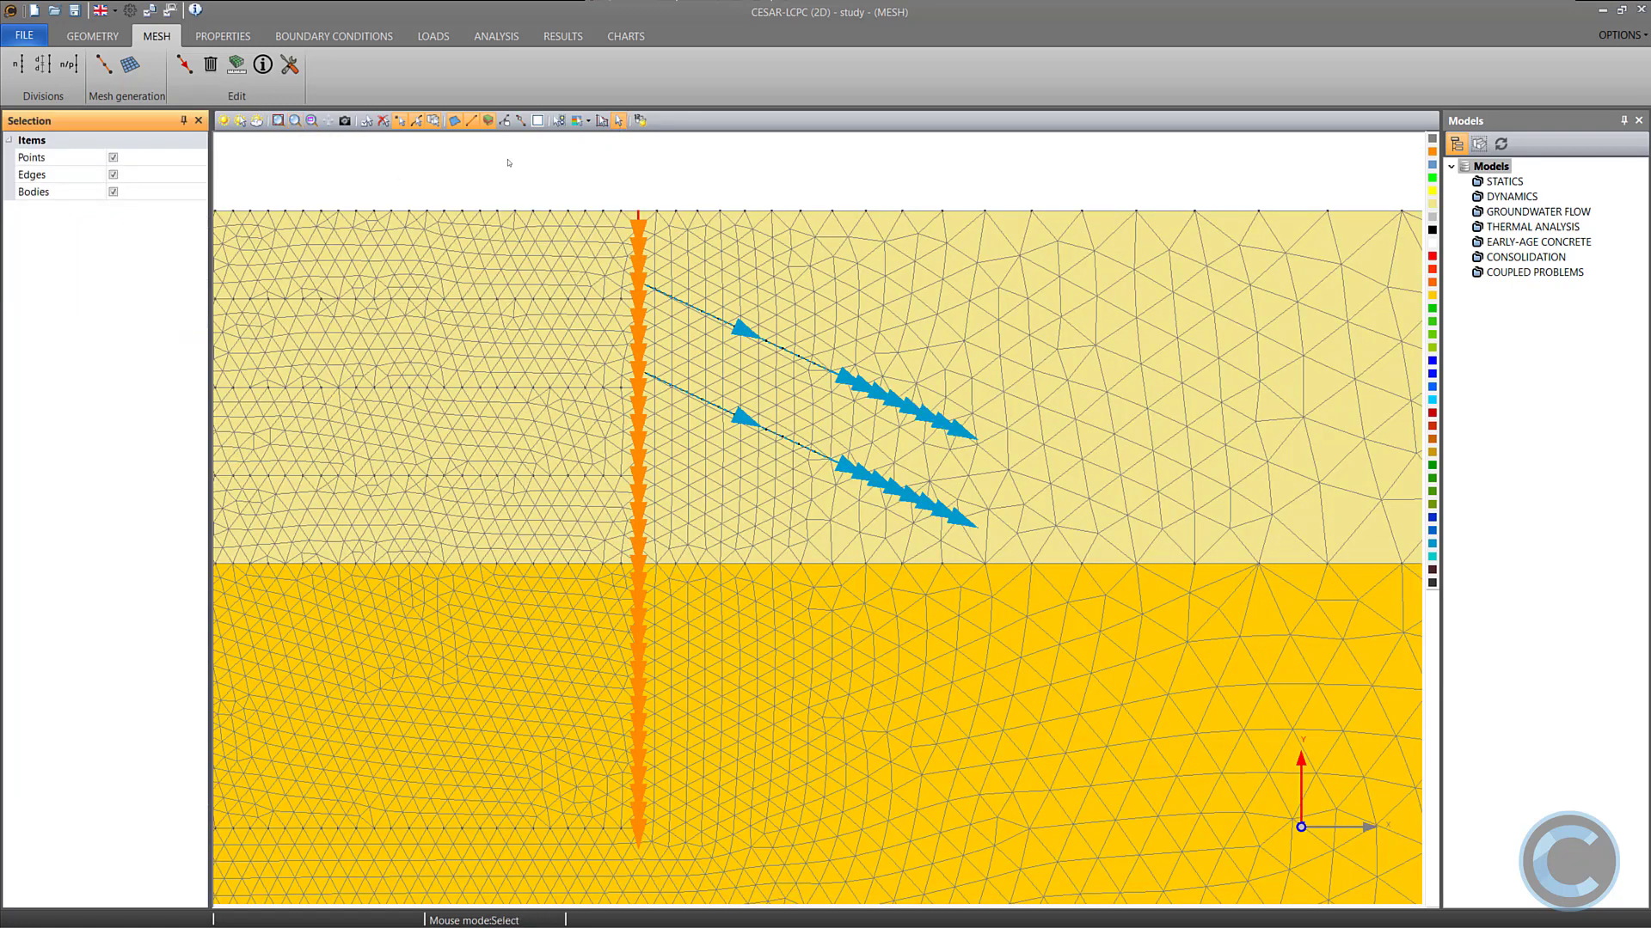
drag(588, 198, 680, 802)
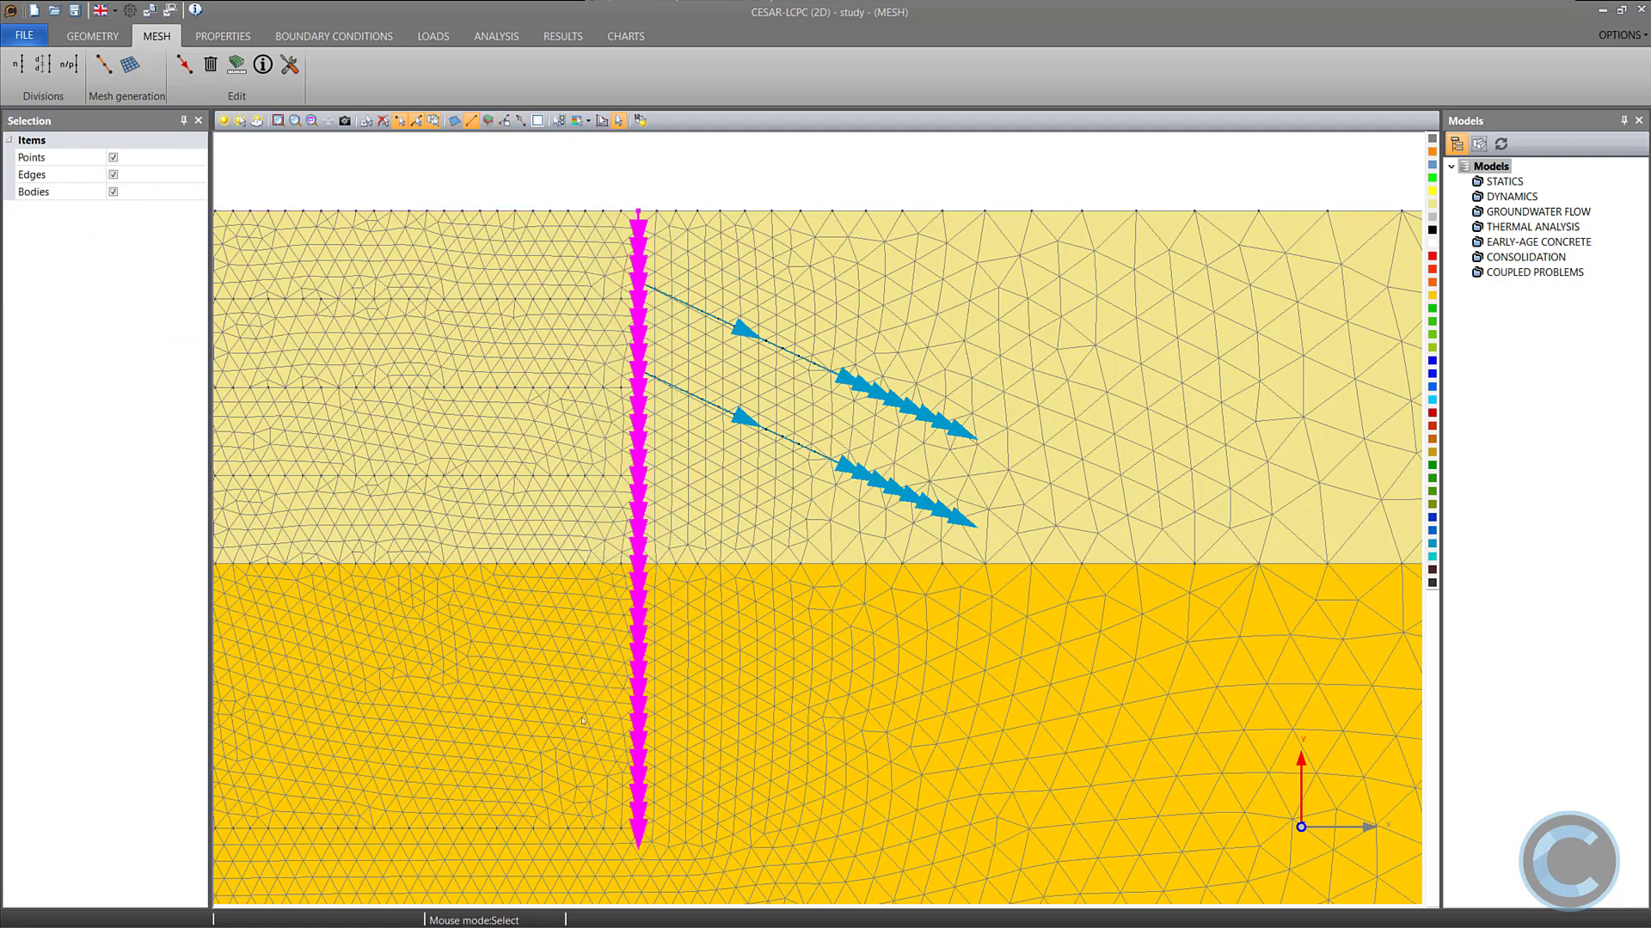
click(183, 64)
click(24, 144)
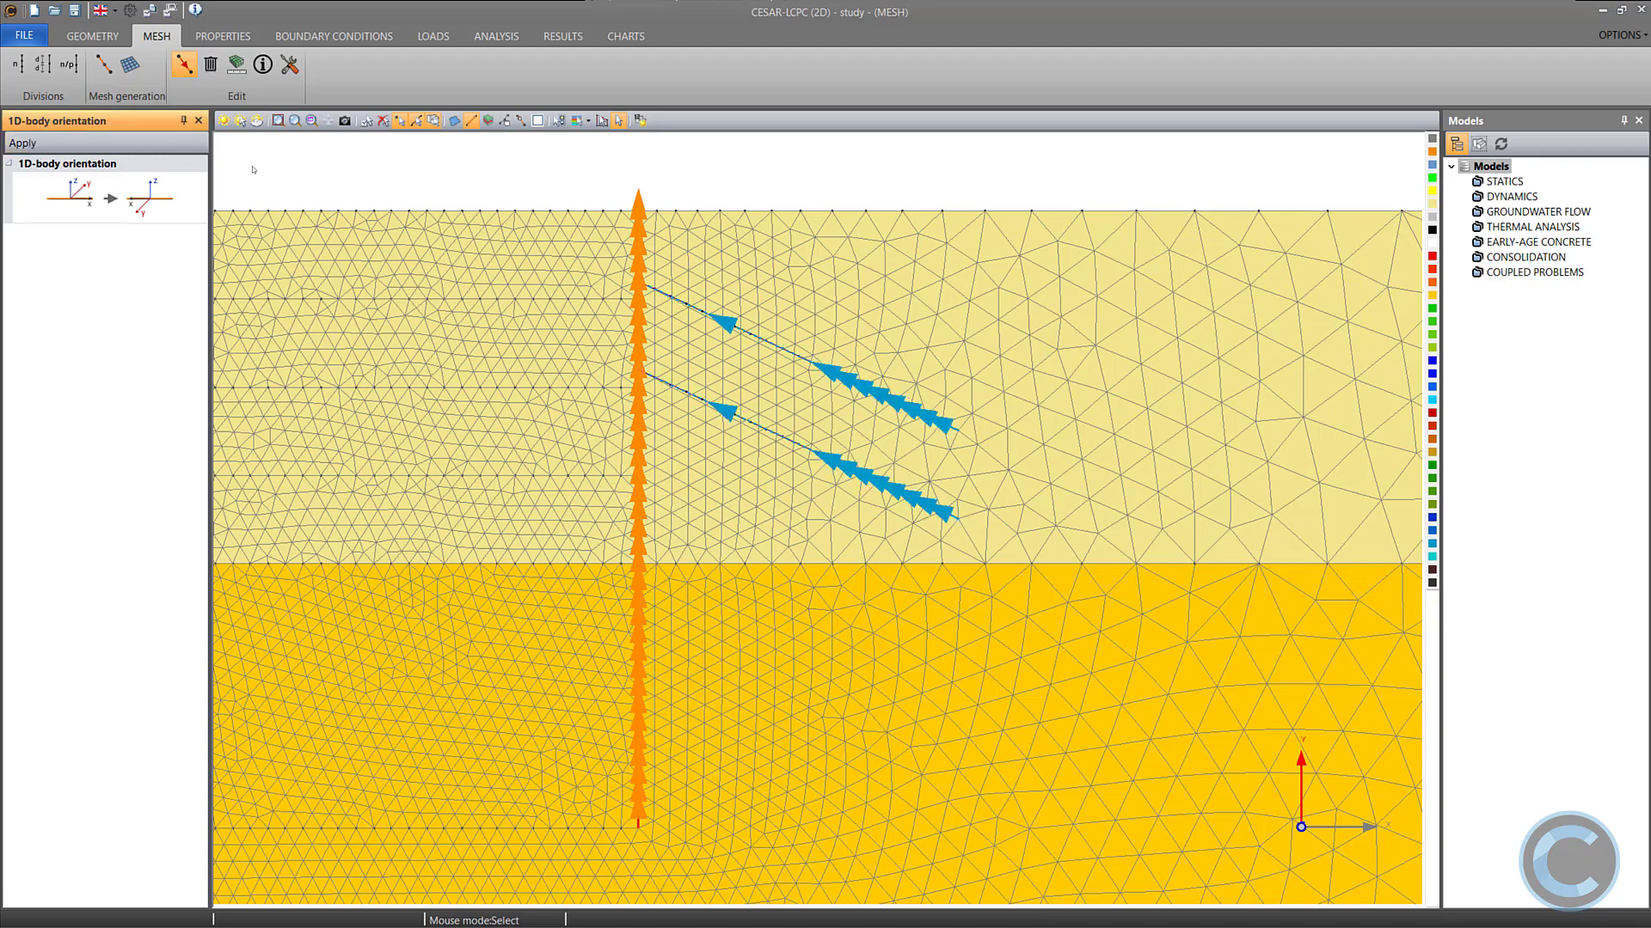
Save the study as Tuto-2g-01 in the Video Tuto 2D-1g folder.
click(75, 10)
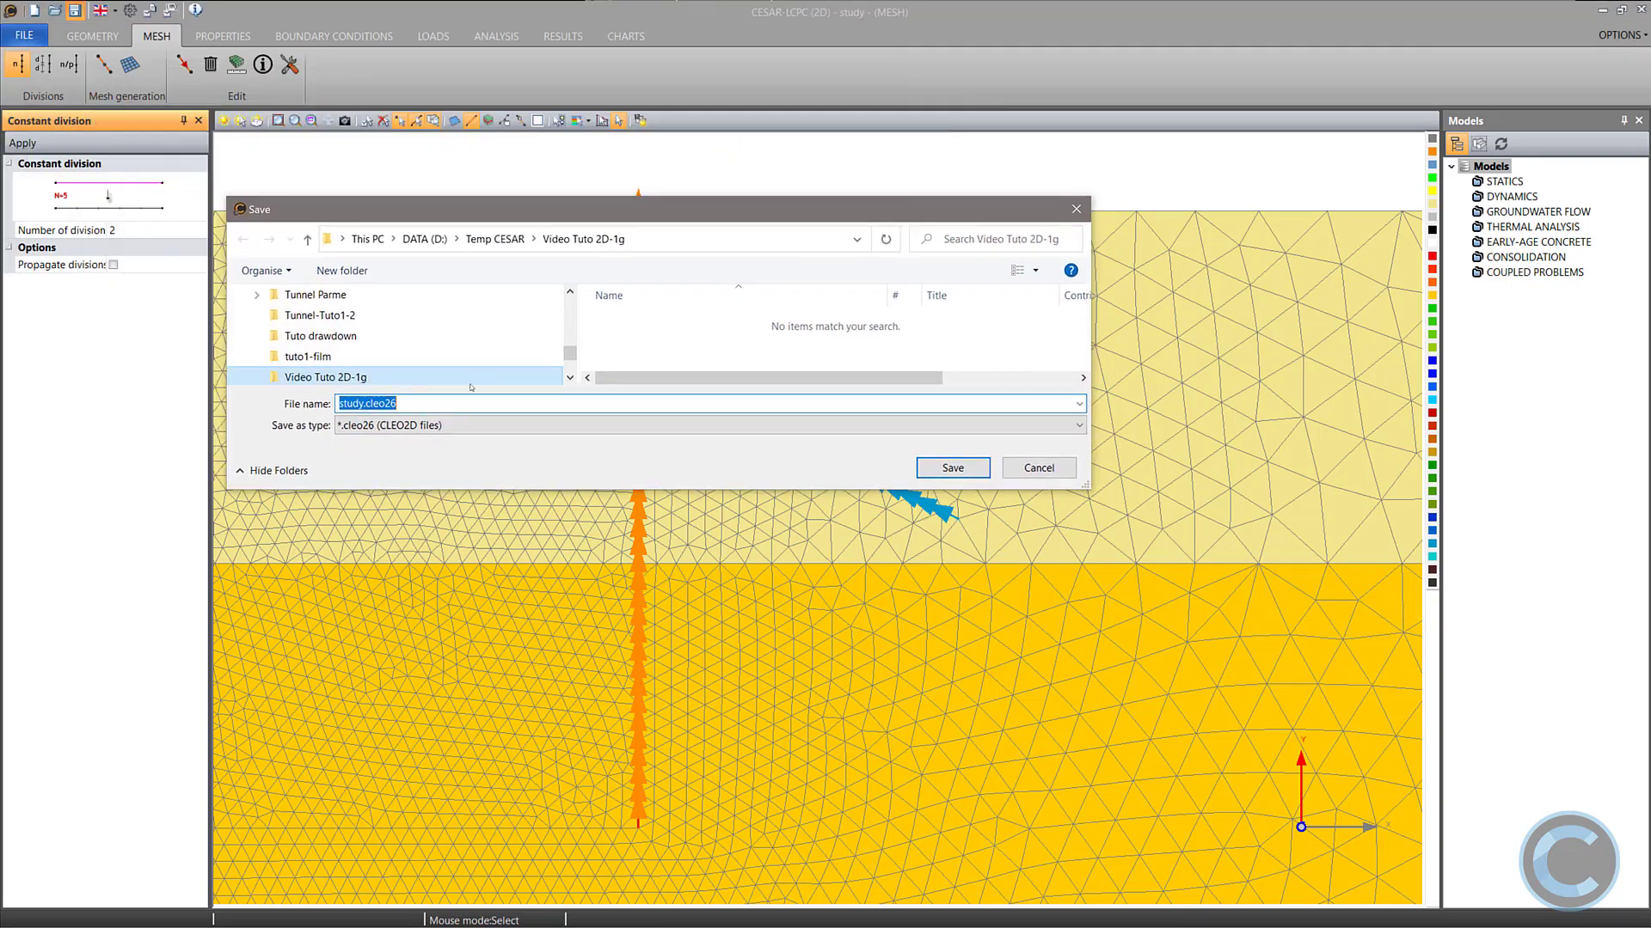
text(Tuto-2g-01)
key(Return)
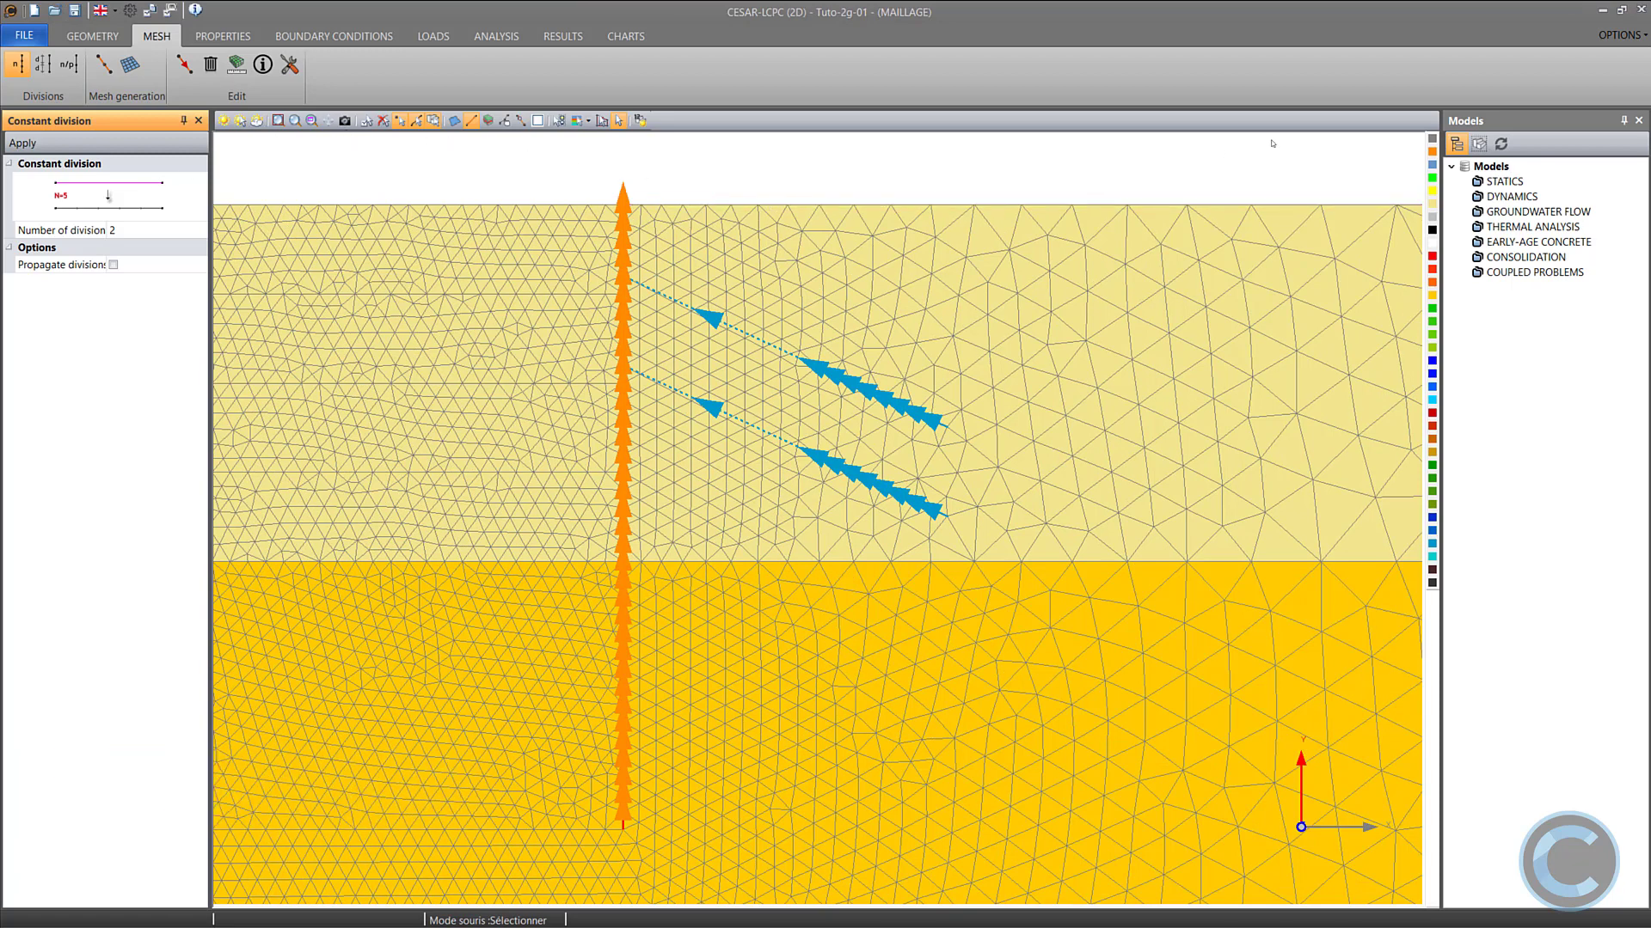
Add a STATICS model named Initial stress field with a descriptive comment and the General initial stress field option.
right_click(1489, 185)
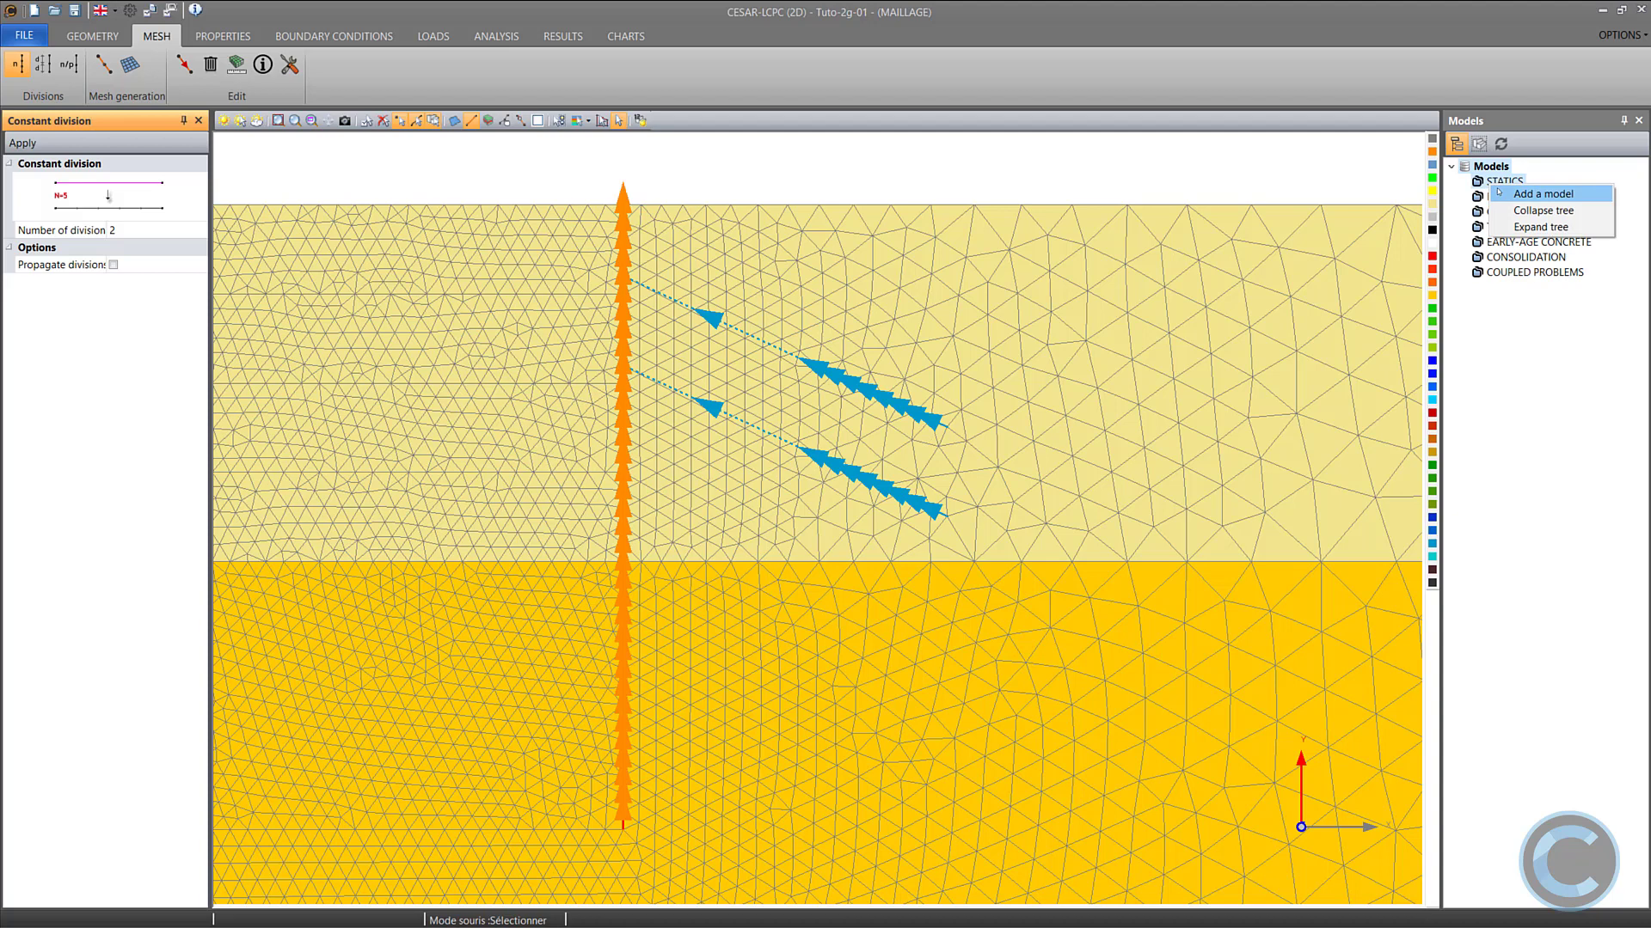
click(1543, 193)
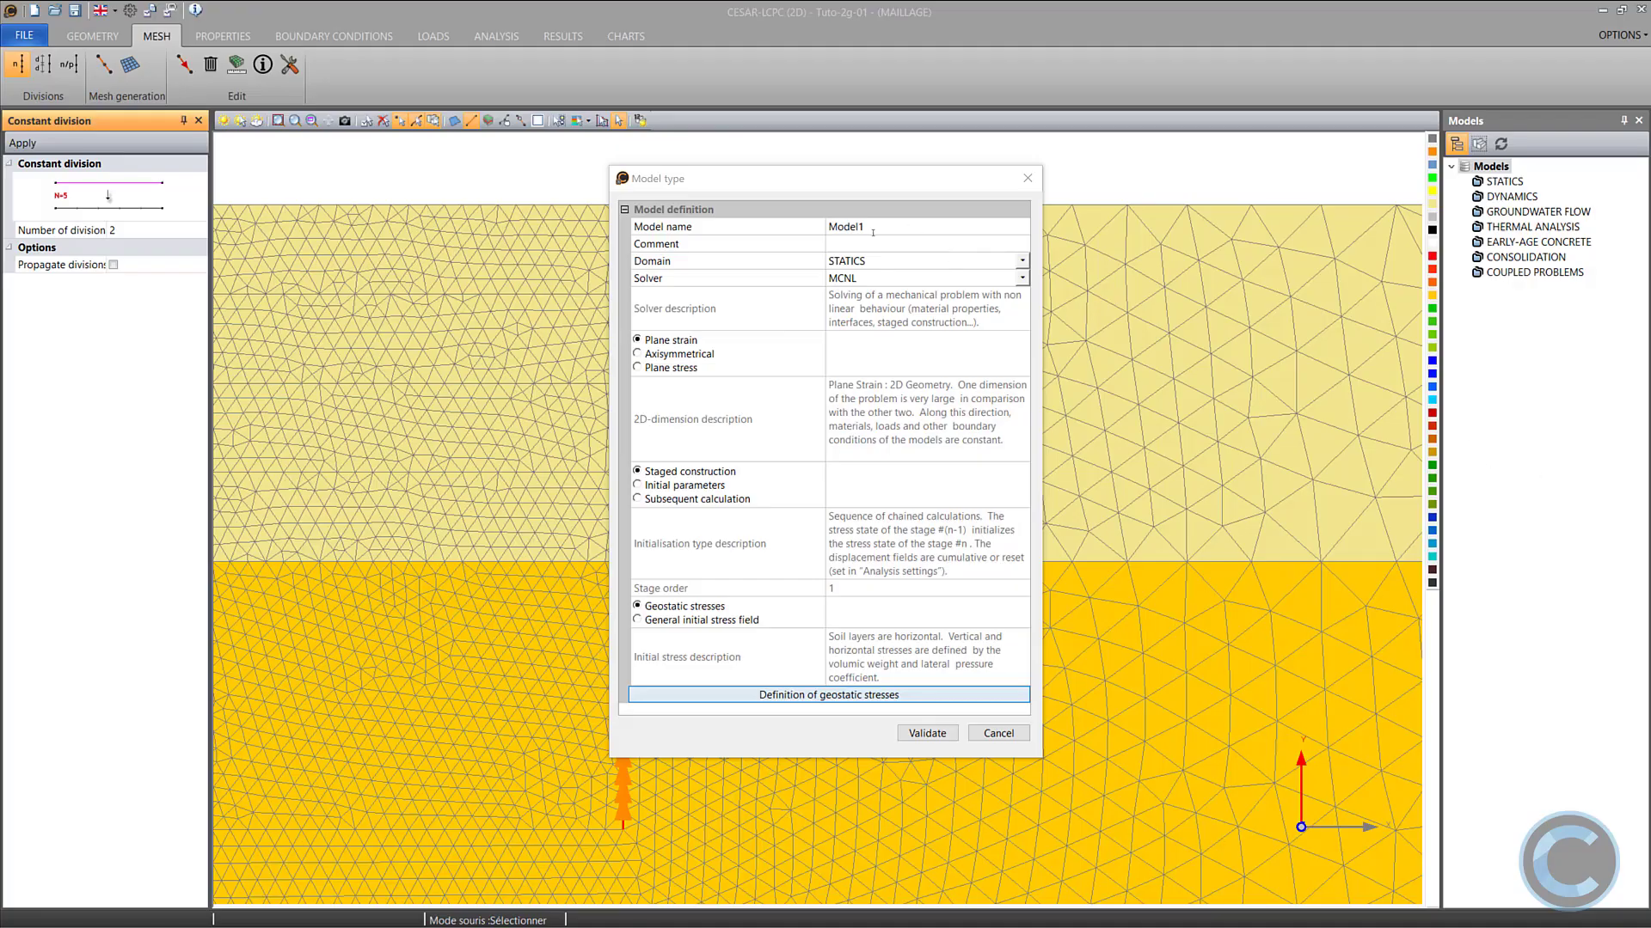
click(820, 224)
text(Initial stress field)
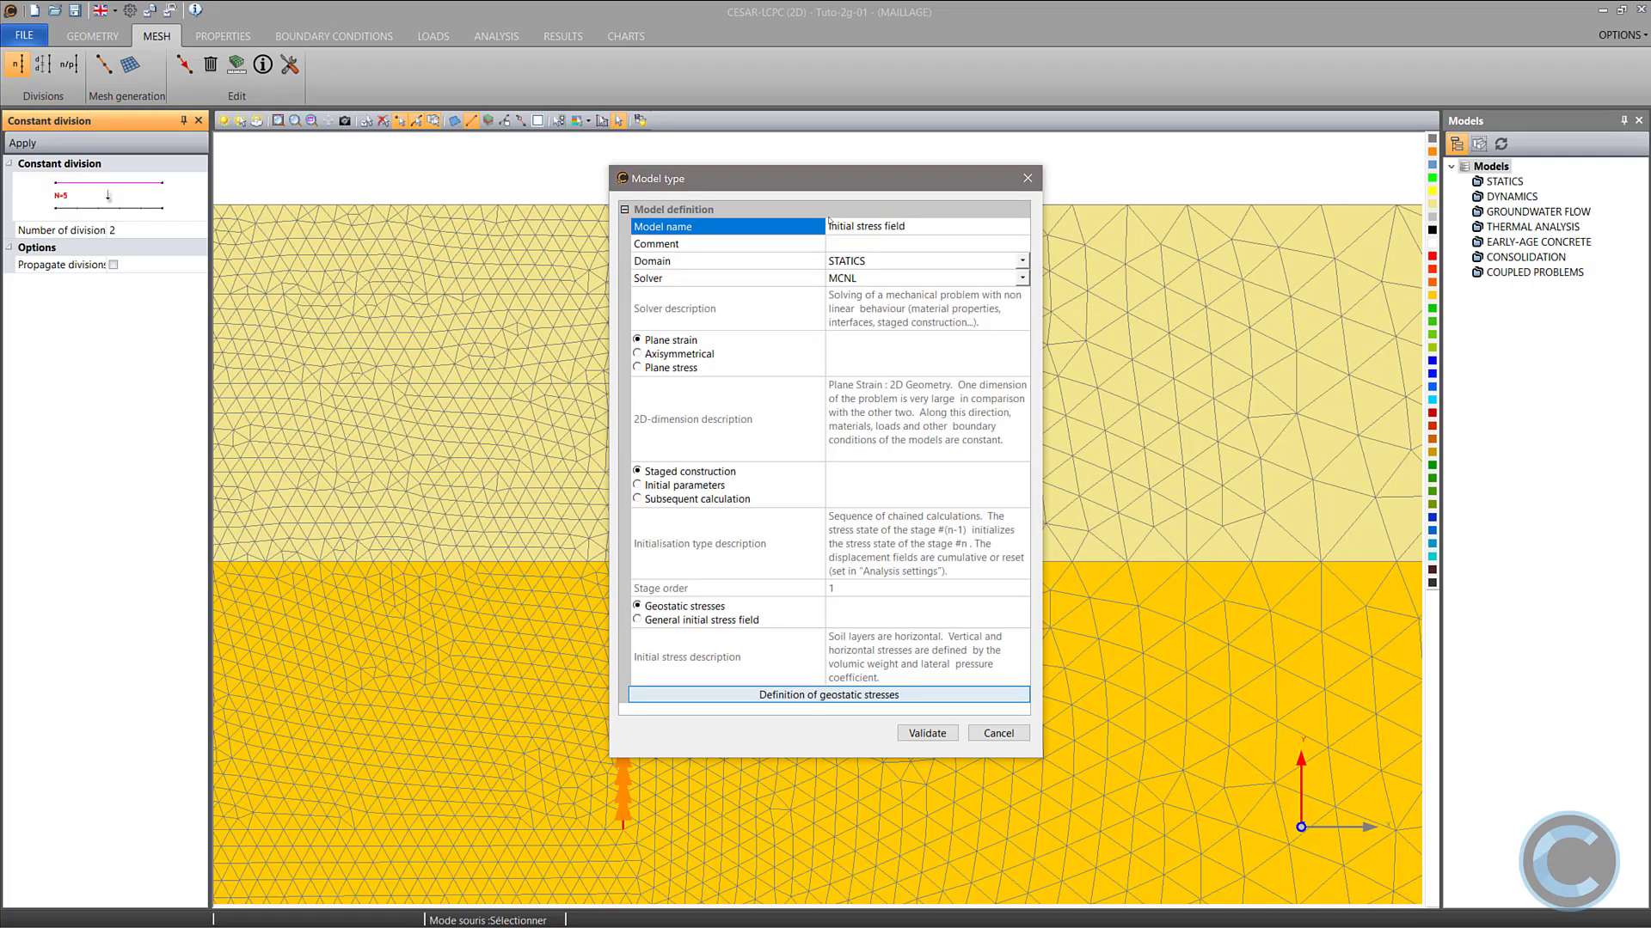
key(Tab)
text(Definition with WTB)
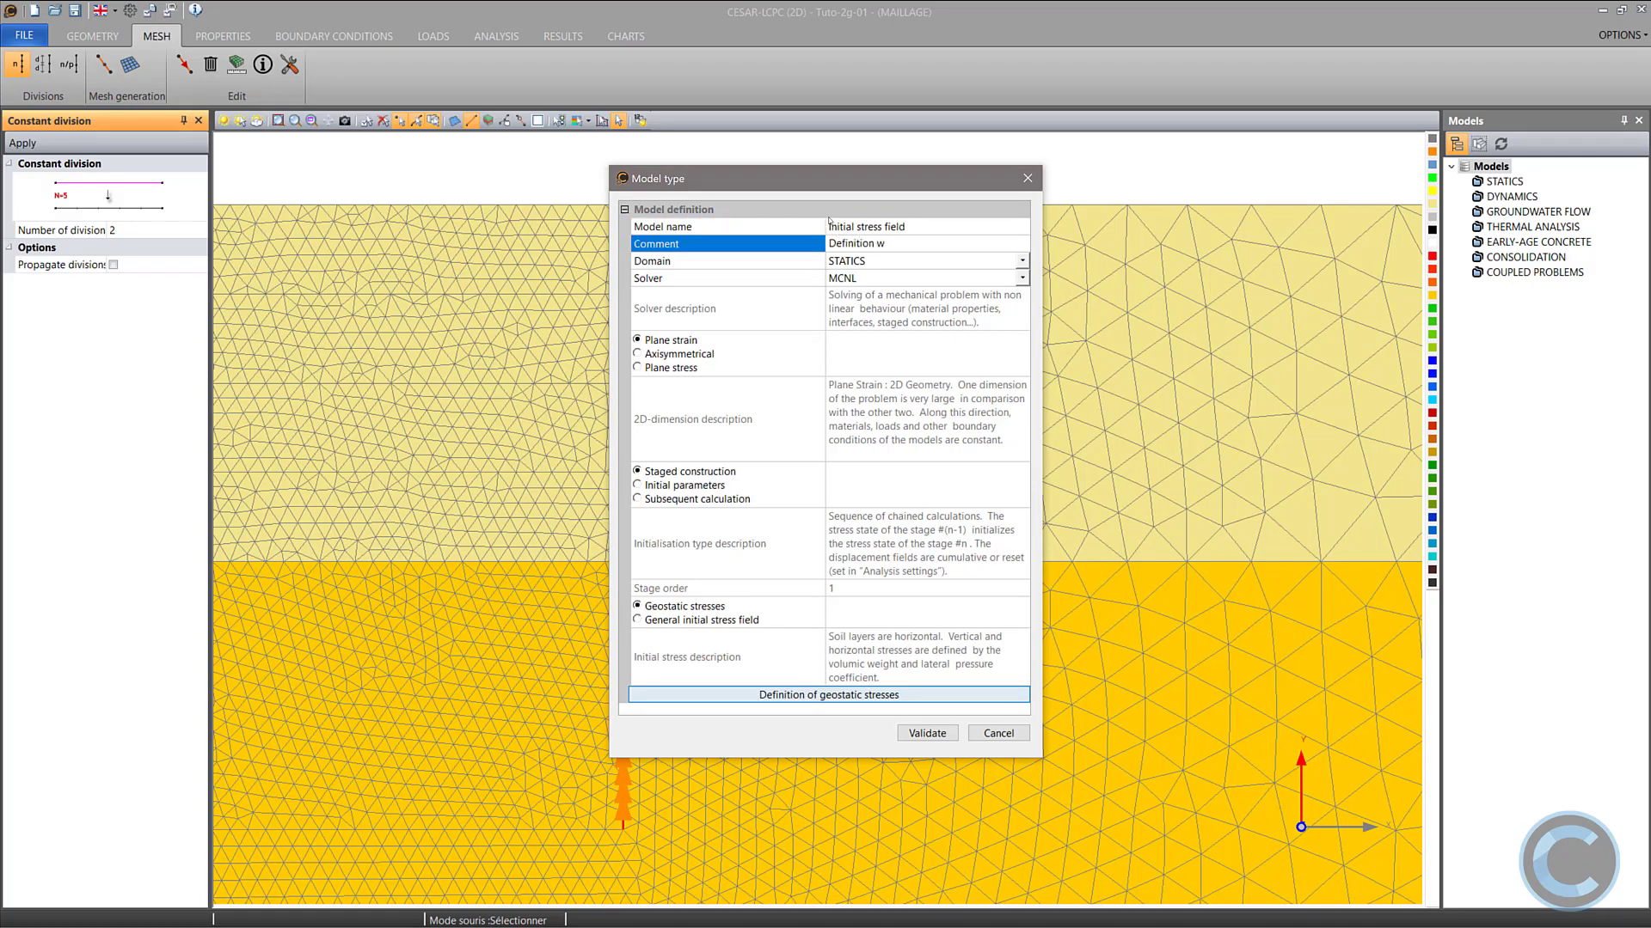
text( position)
click(710, 619)
click(927, 733)
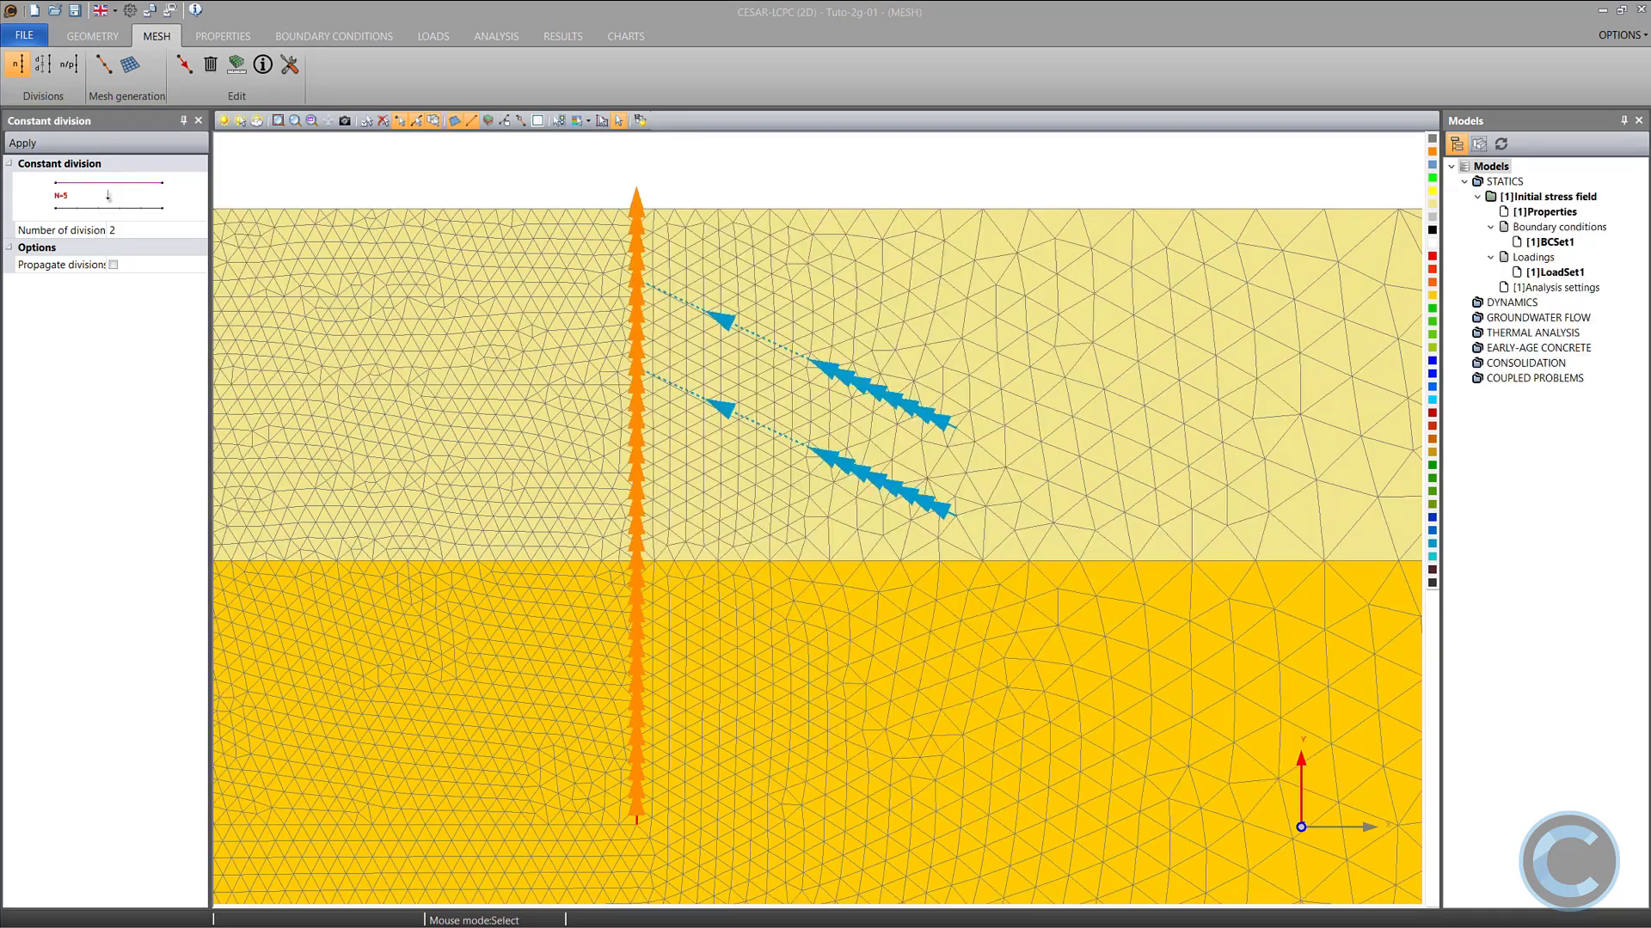
Create a surface-body property set named Sand #1 with the elasticity type Nonlinear elasticity (HSM).
click(222, 36)
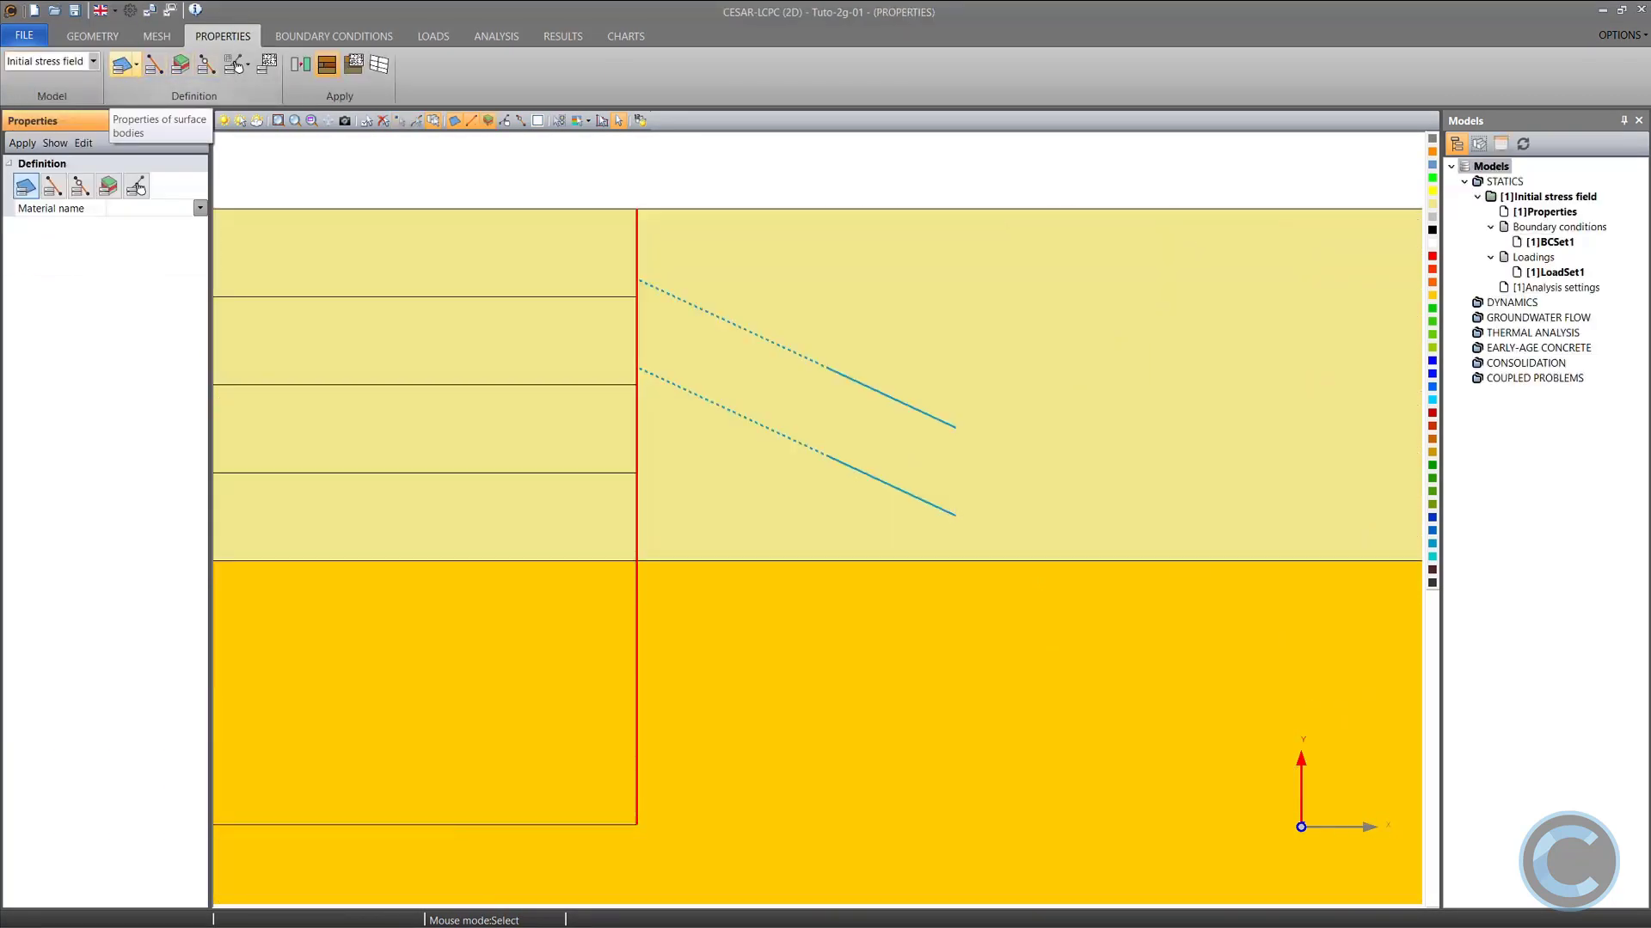
click(137, 187)
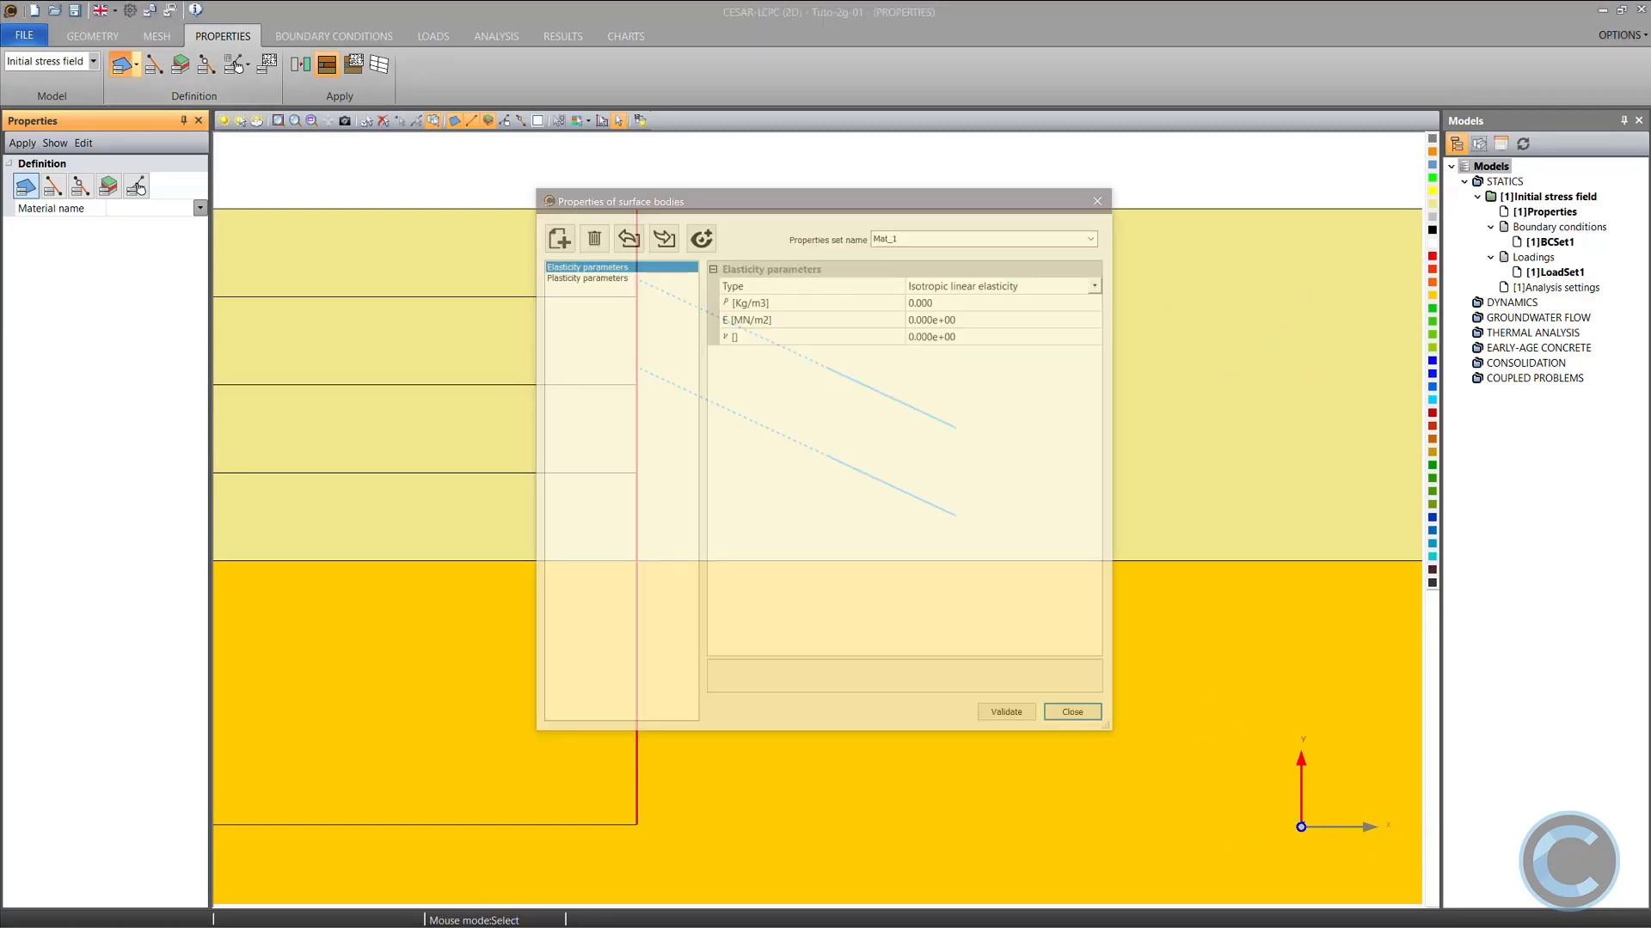
double_click(886, 238)
text(Sand #1)
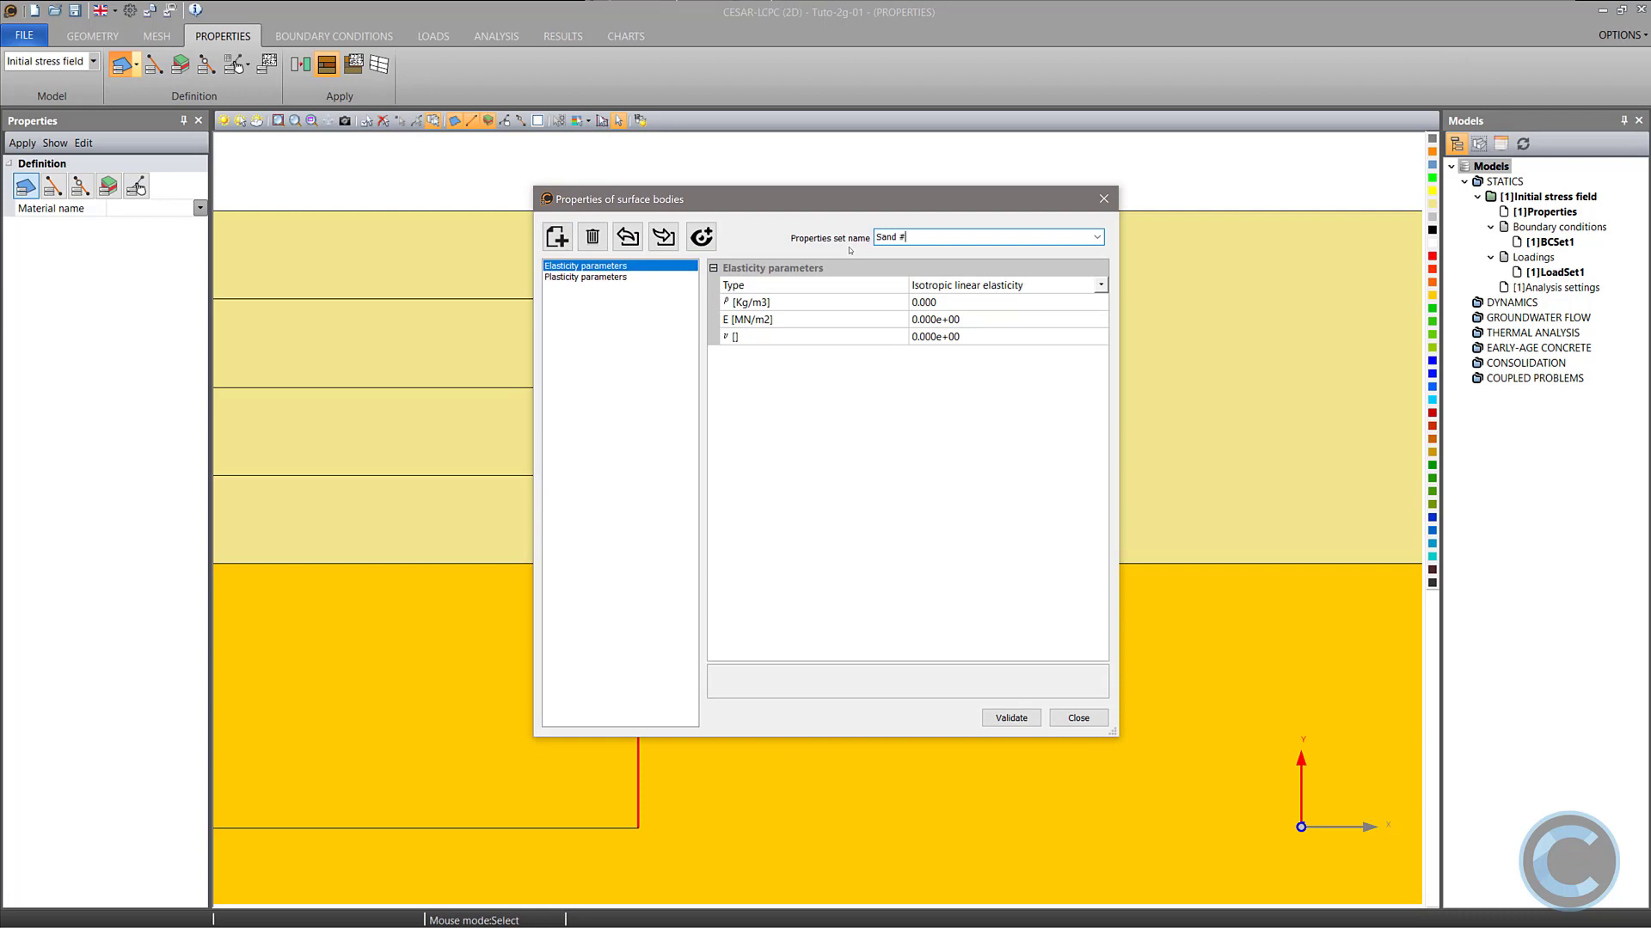
click(1020, 292)
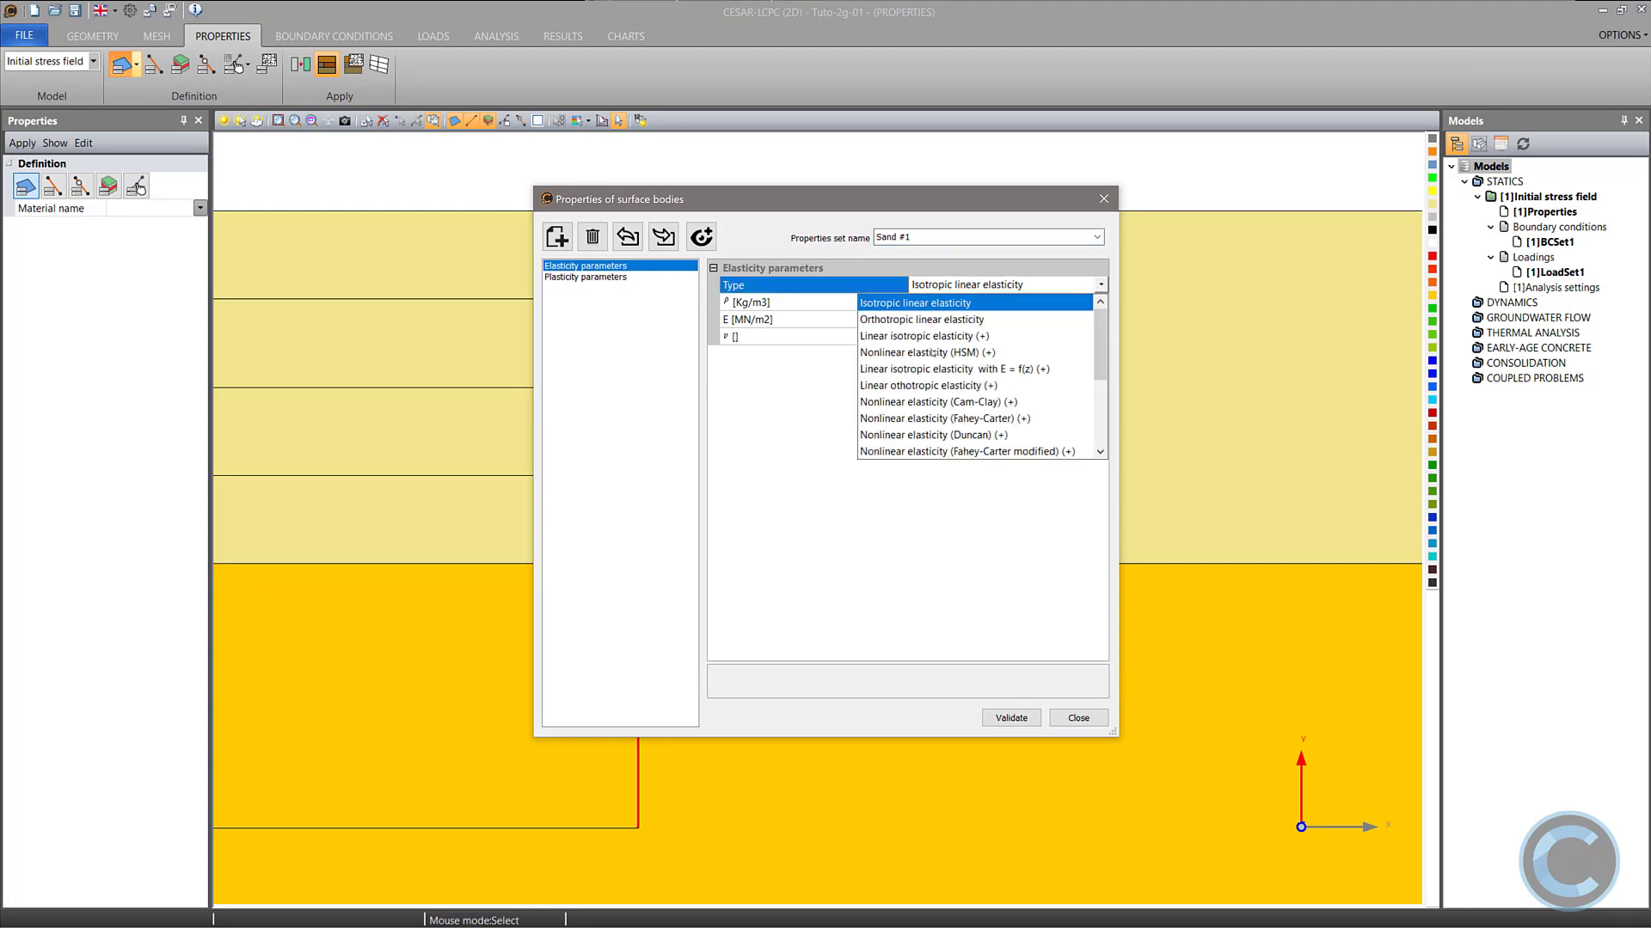
click(945, 352)
Set Sand #1's density to 1900 kg/m3, Eur,ref to 180 MN/m2 and Poisson's ratio to 0.2.
click(896, 312)
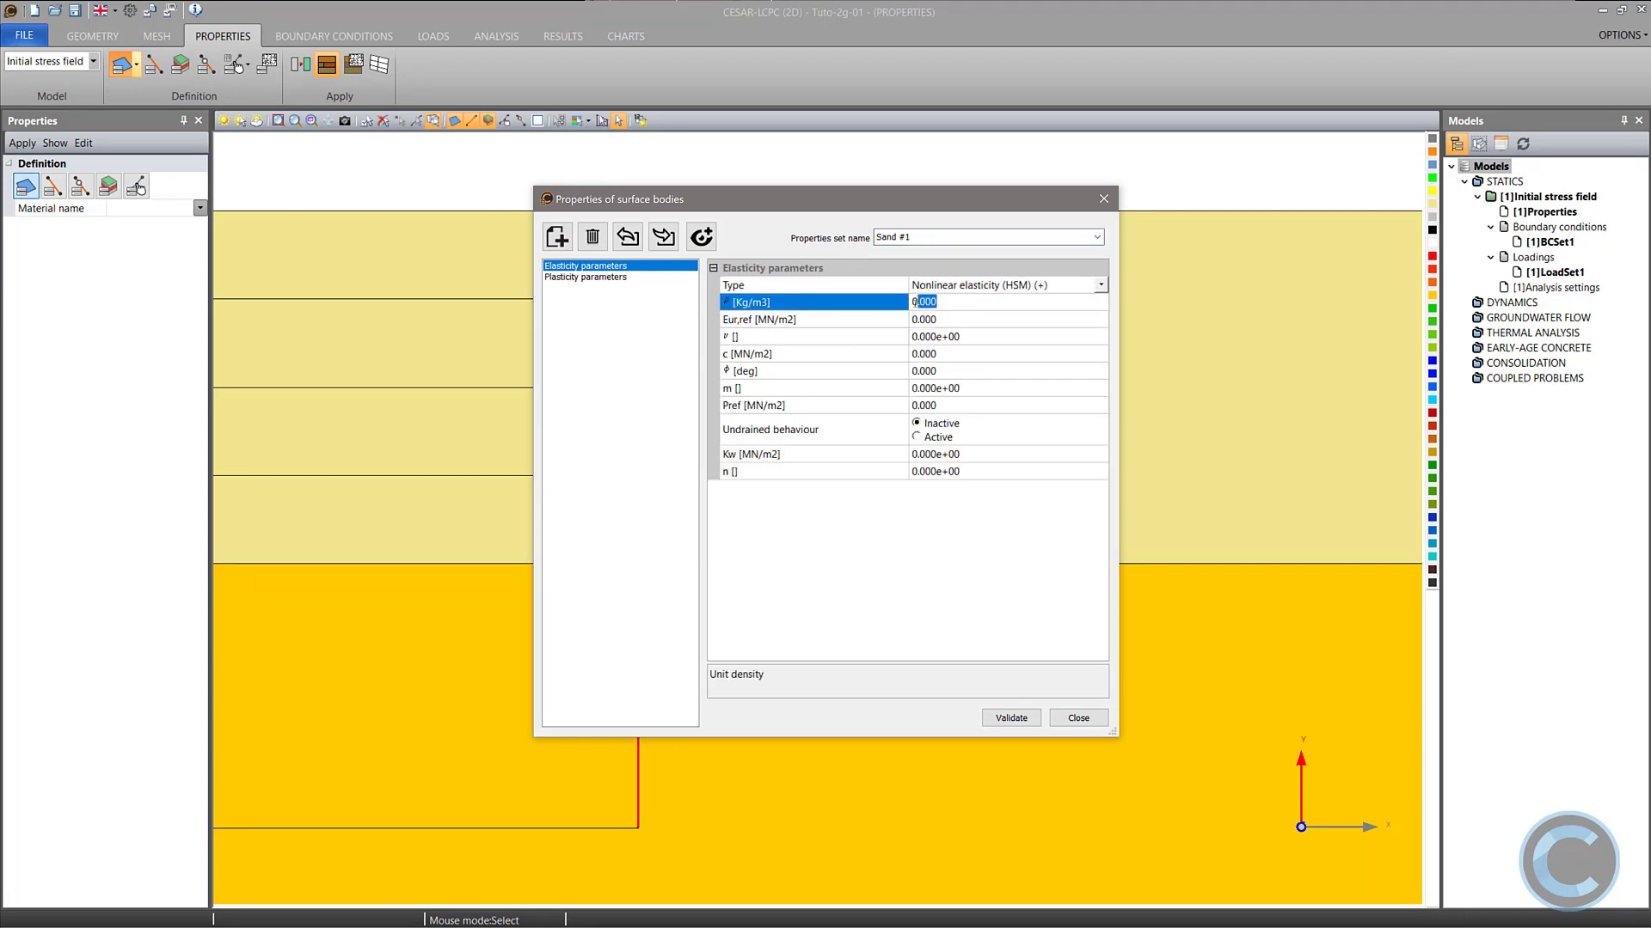
text(1900)
key(Return)
text(180)
key(Return)
text(0.2)
key(Return)
Set Sand #1's elasticity cohesion to 0.015 MN/m2, friction angle to 35 degrees, m to 0.55 and Pref to 0.1 MN/m2.
text(0.0)
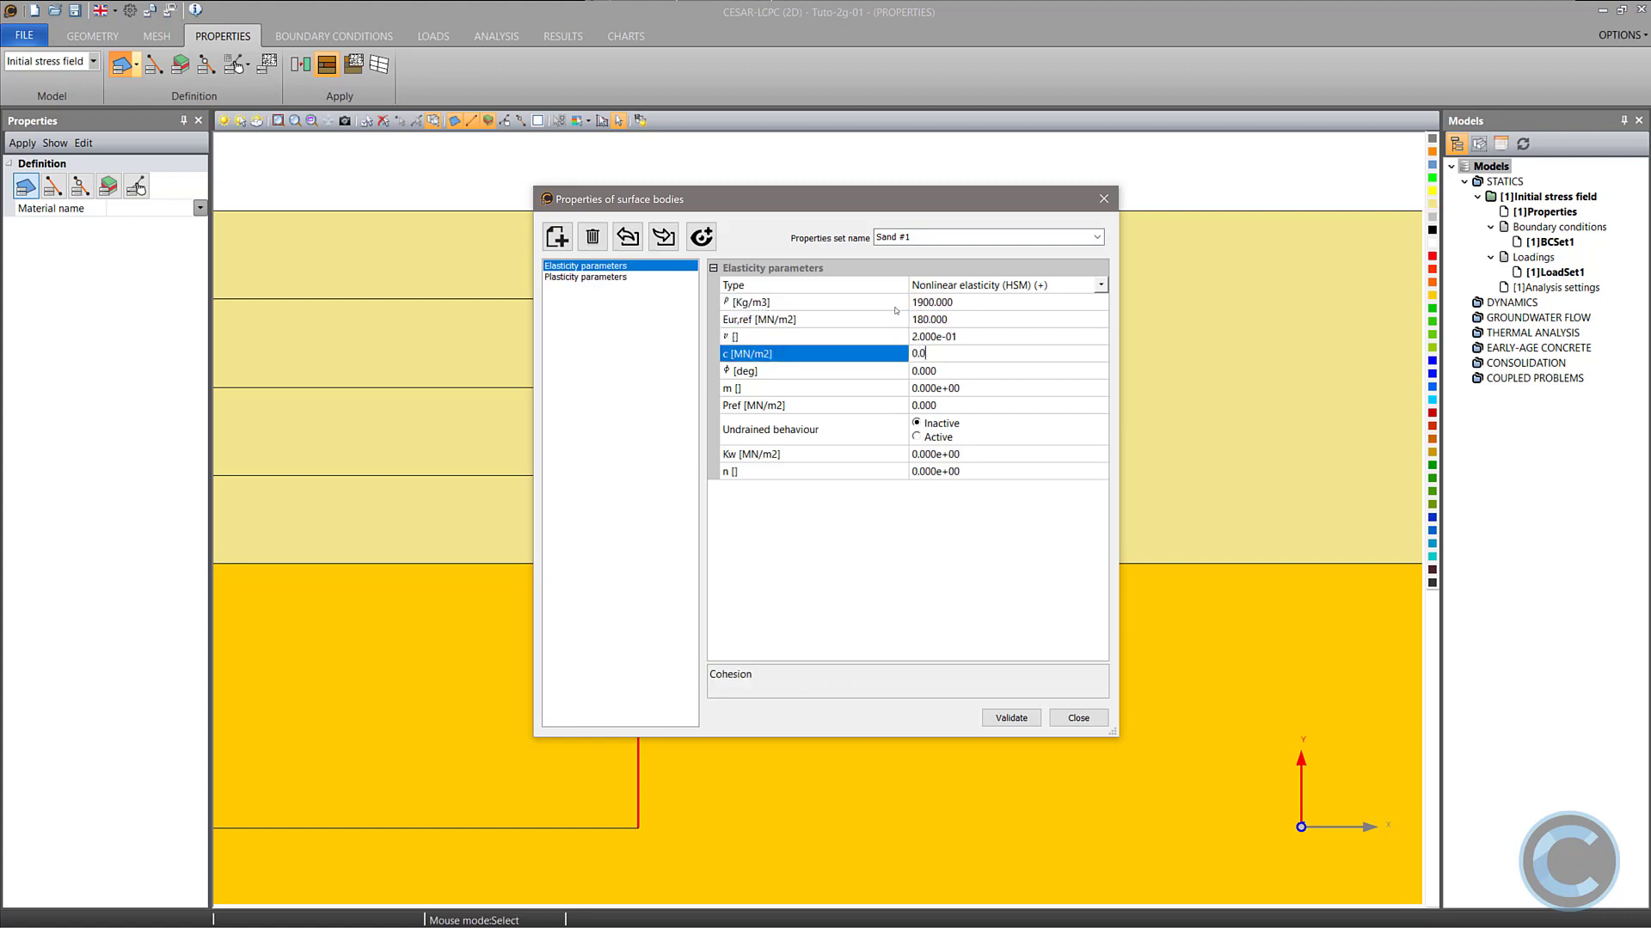
text(15)
key(Return)
text(35)
key(Return)
text(0.55)
key(Return)
text(0.)
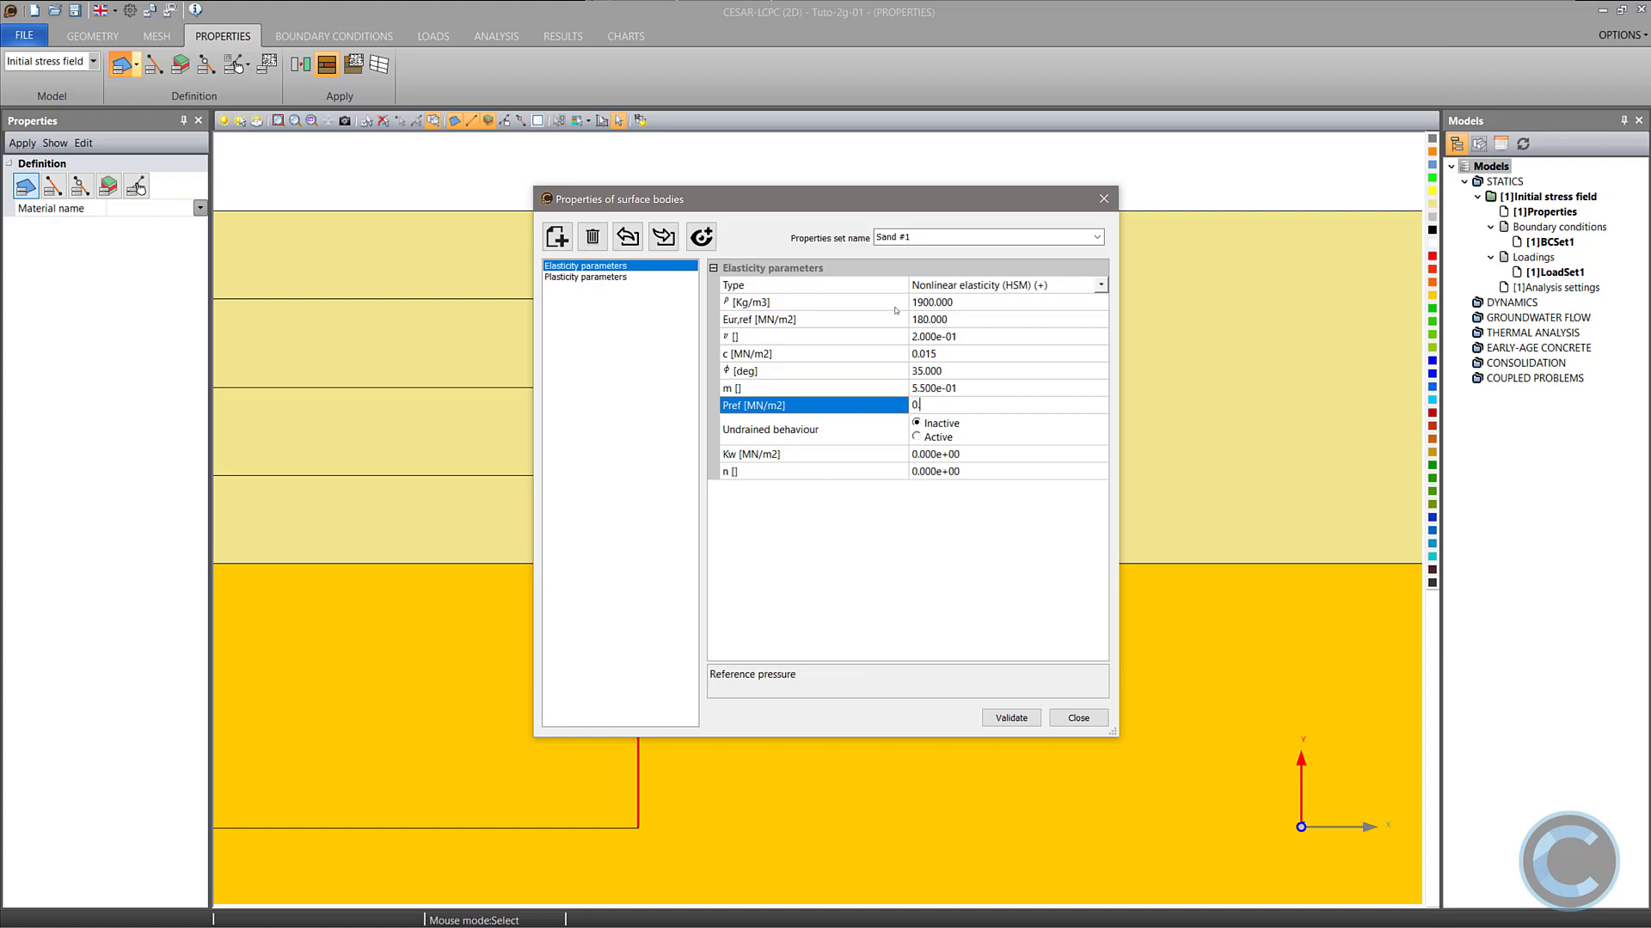
text(1)
Set Sand #1's plasticity type to Plasticity criterions (user's combination) and its criterion #1 to Hardening Soil Model (HSM).
click(617, 277)
click(1101, 285)
click(1032, 322)
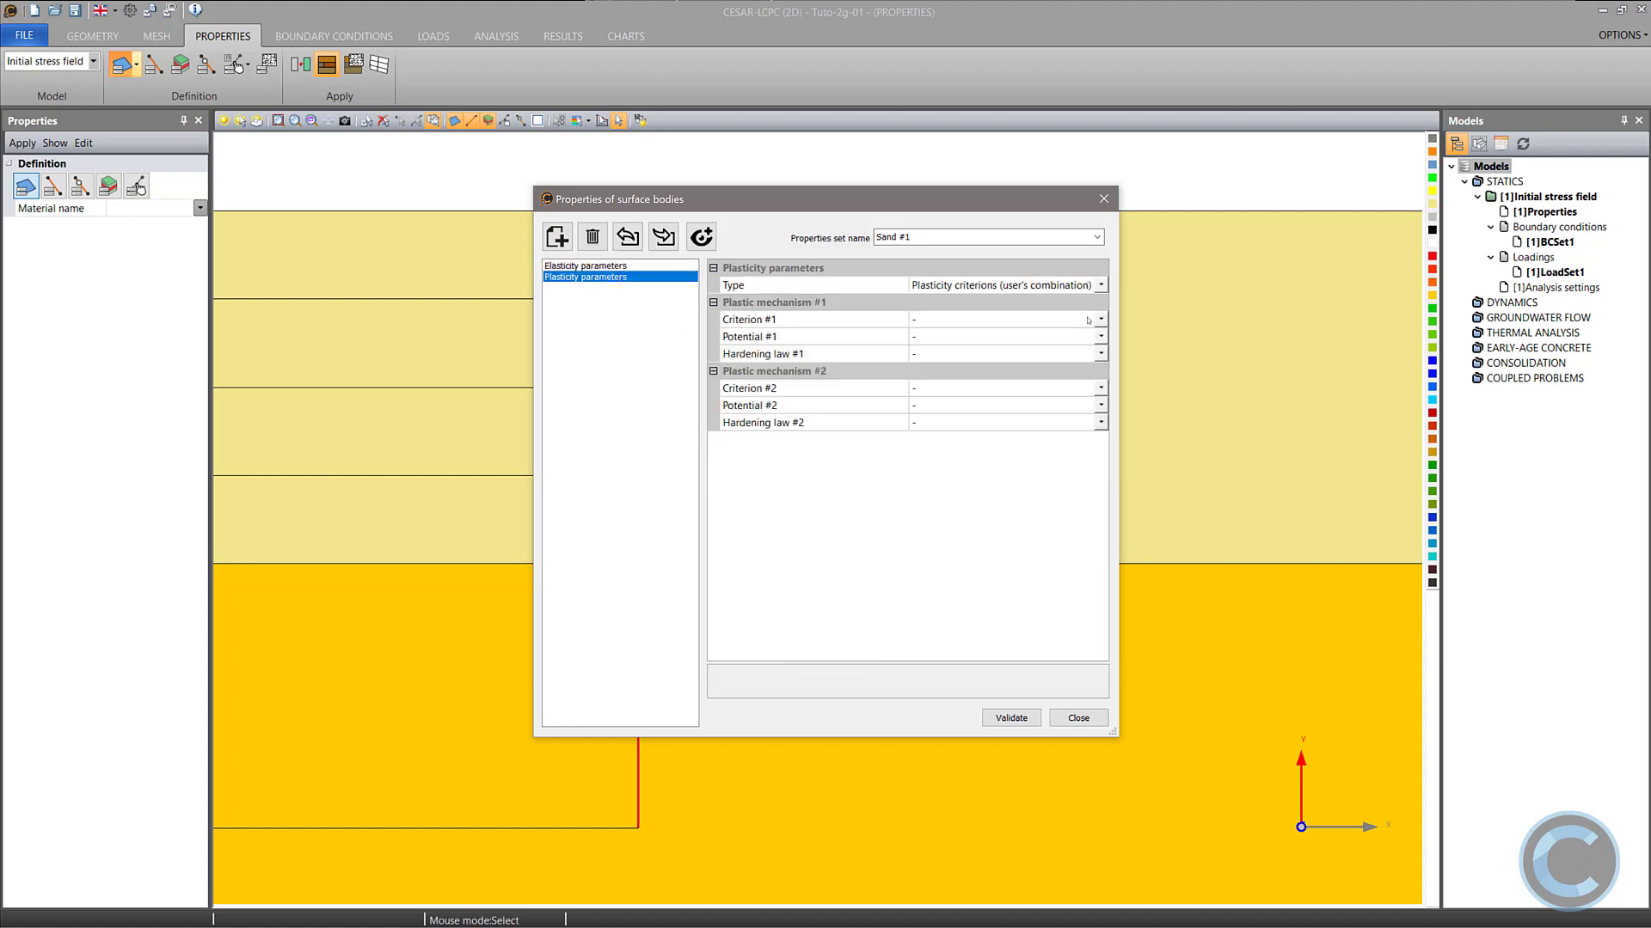
click(1091, 319)
click(909, 369)
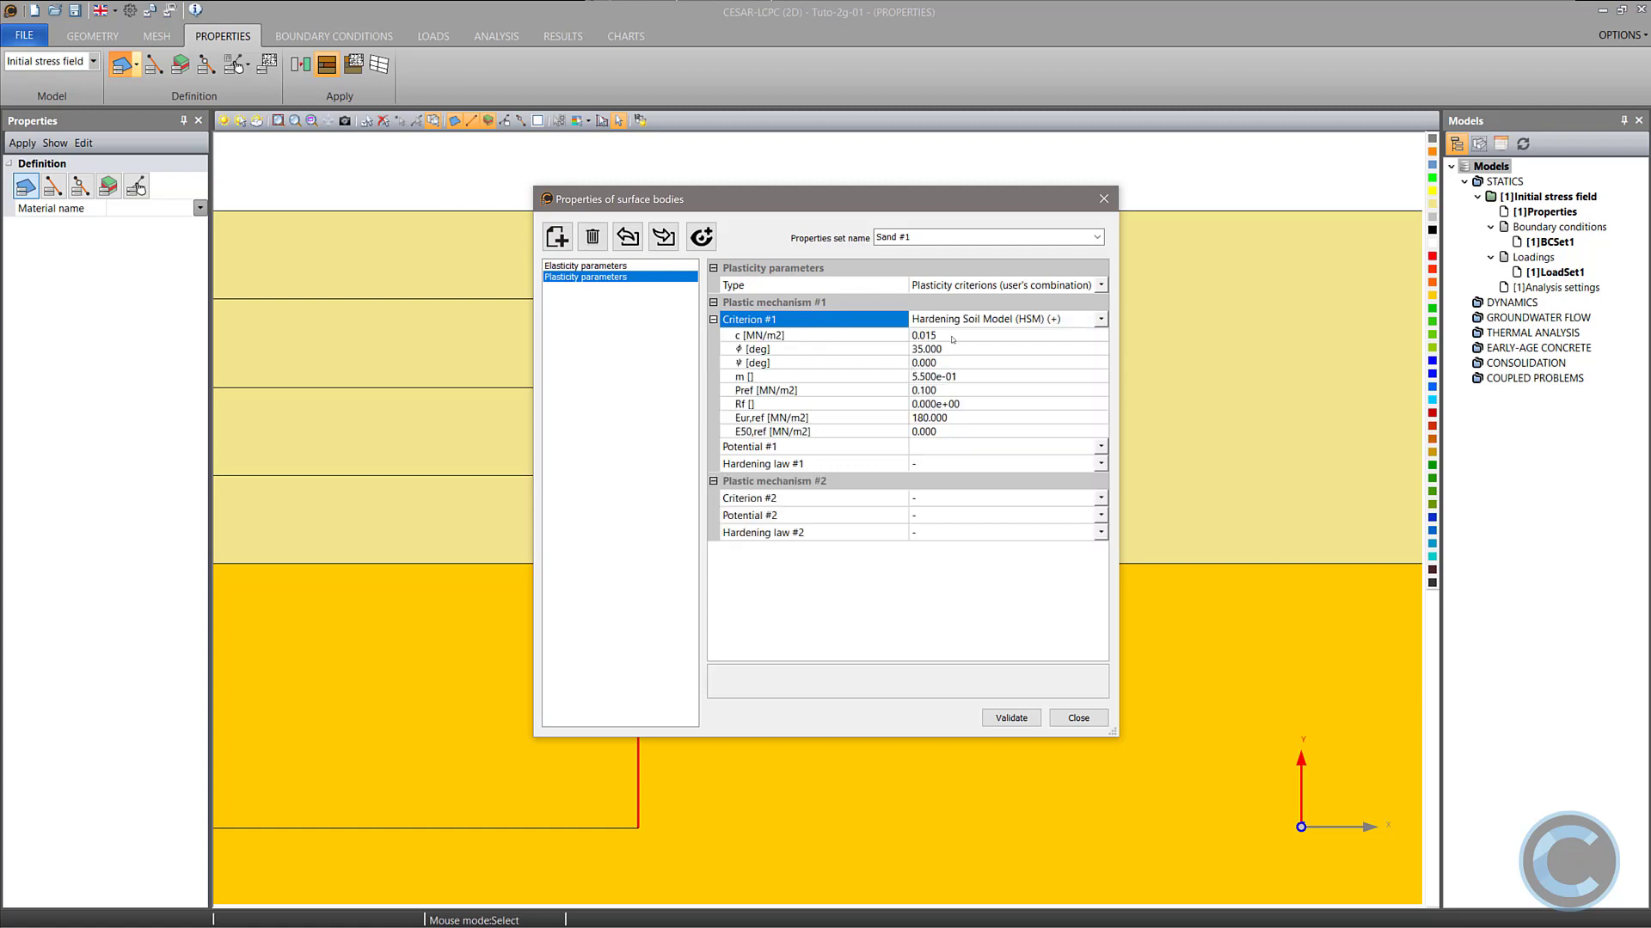
Set Sand #1's dilatancy angle to 5 degrees, Rf to 0.9 and E50,ref to 45 MN/m2, and validate the set.
click(900, 361)
text(5)
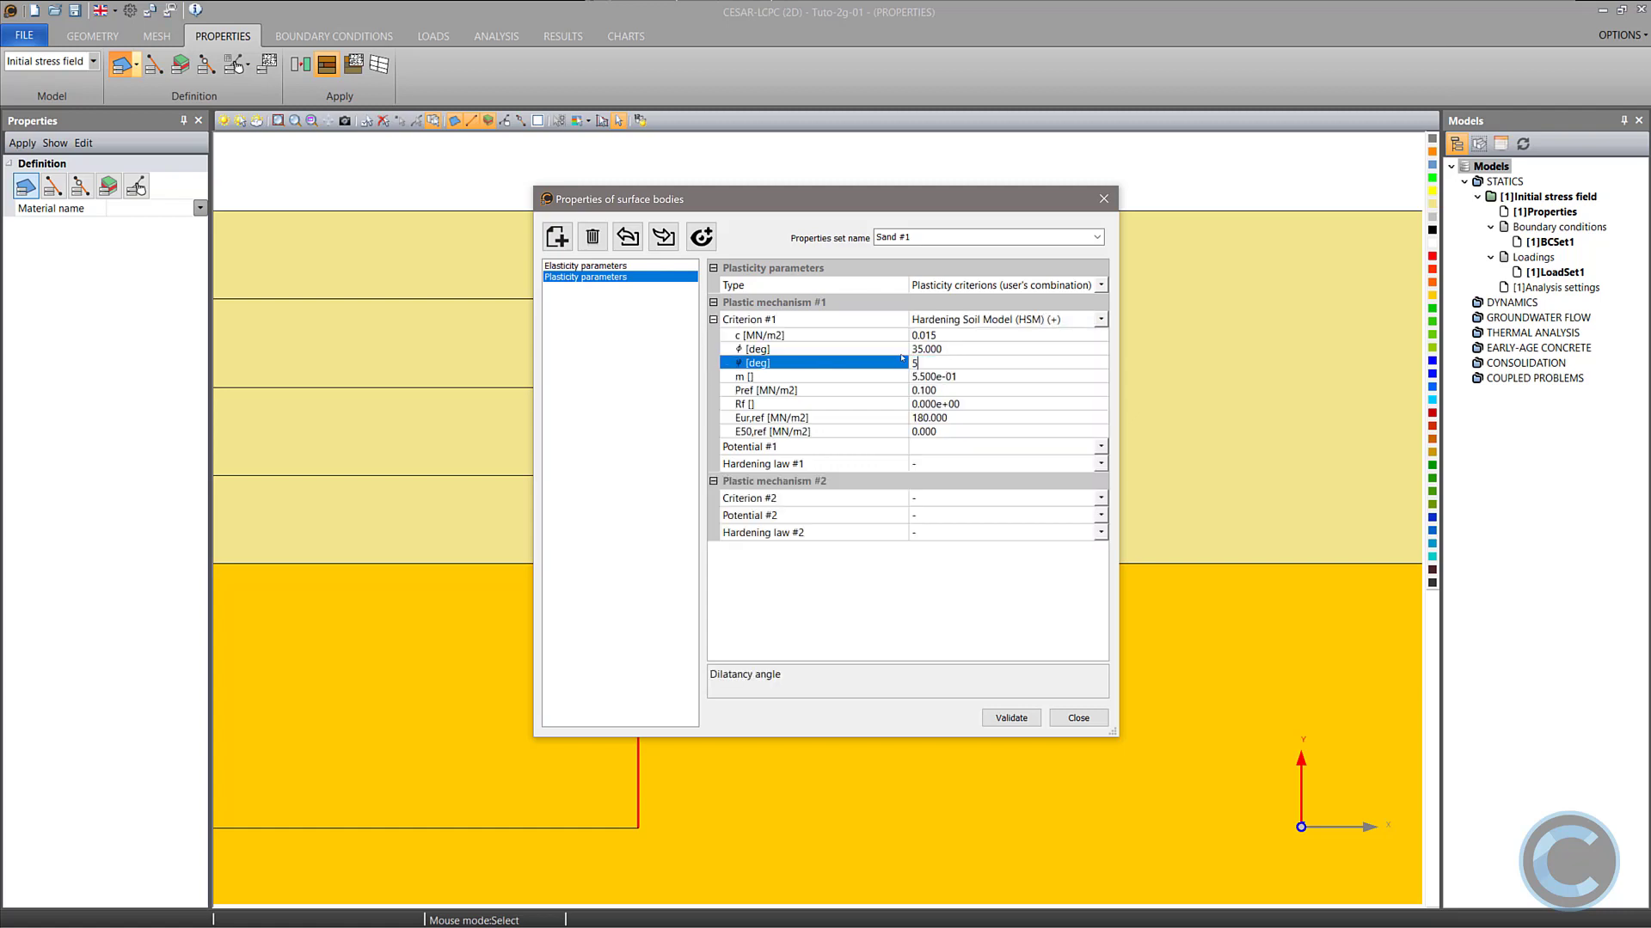
click(951, 408)
text(0.9)
click(902, 432)
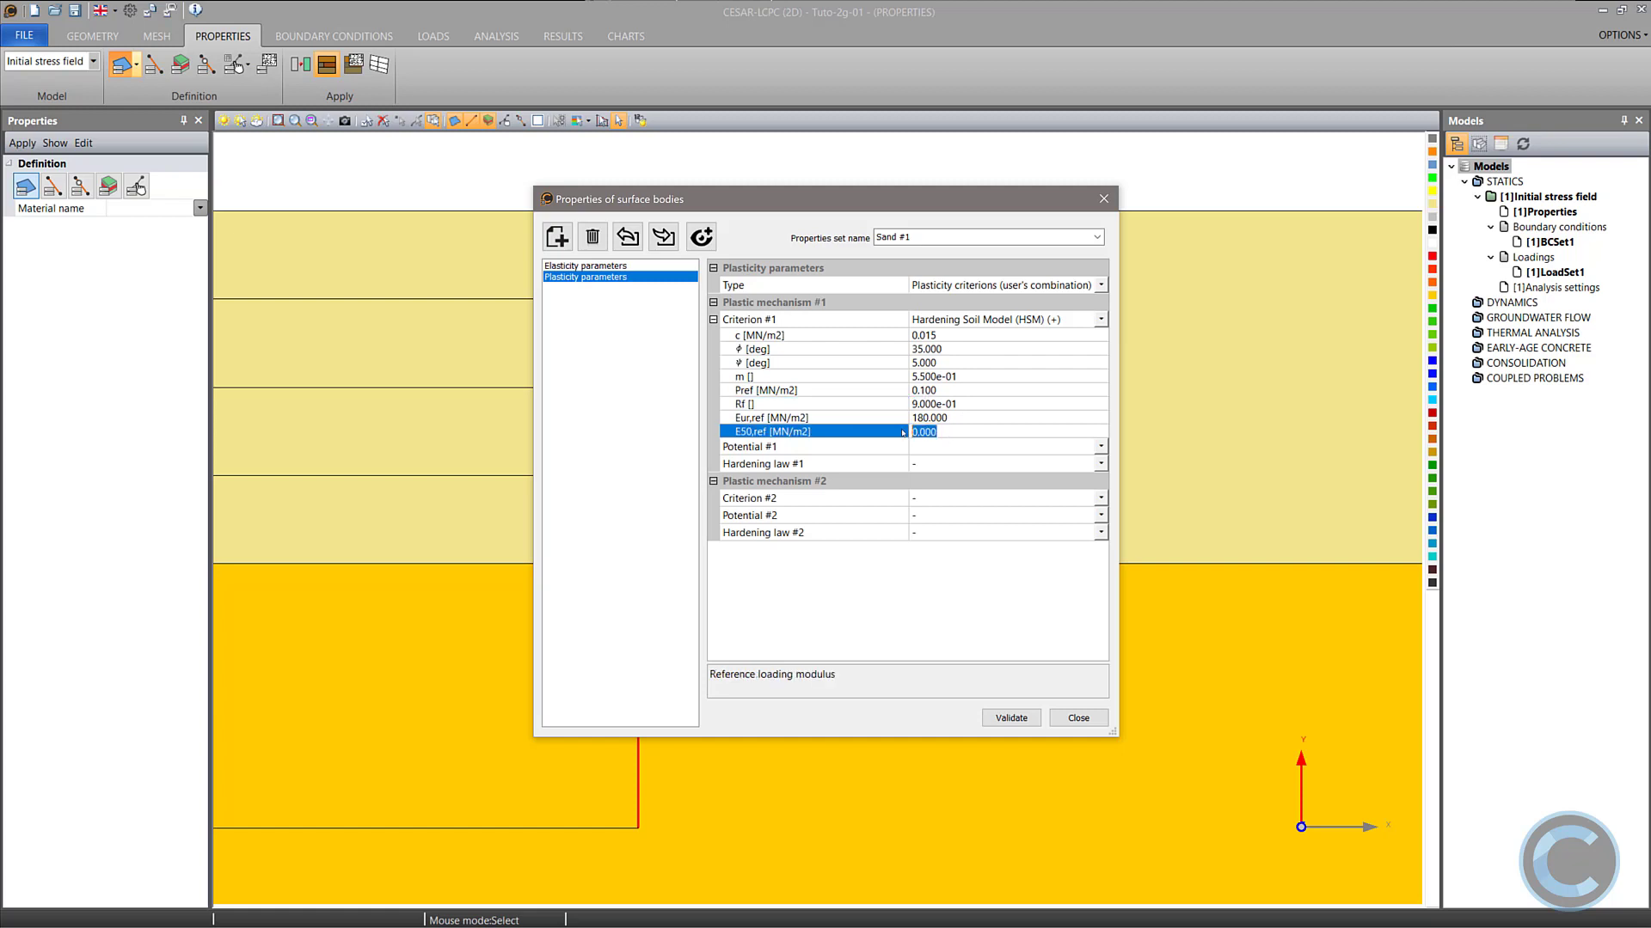
text(45)
click(1011, 717)
Add a surface-body property set named Sand #2 with Eur,ref set to 300 MN/m2.
click(557, 236)
text(Sand #2)
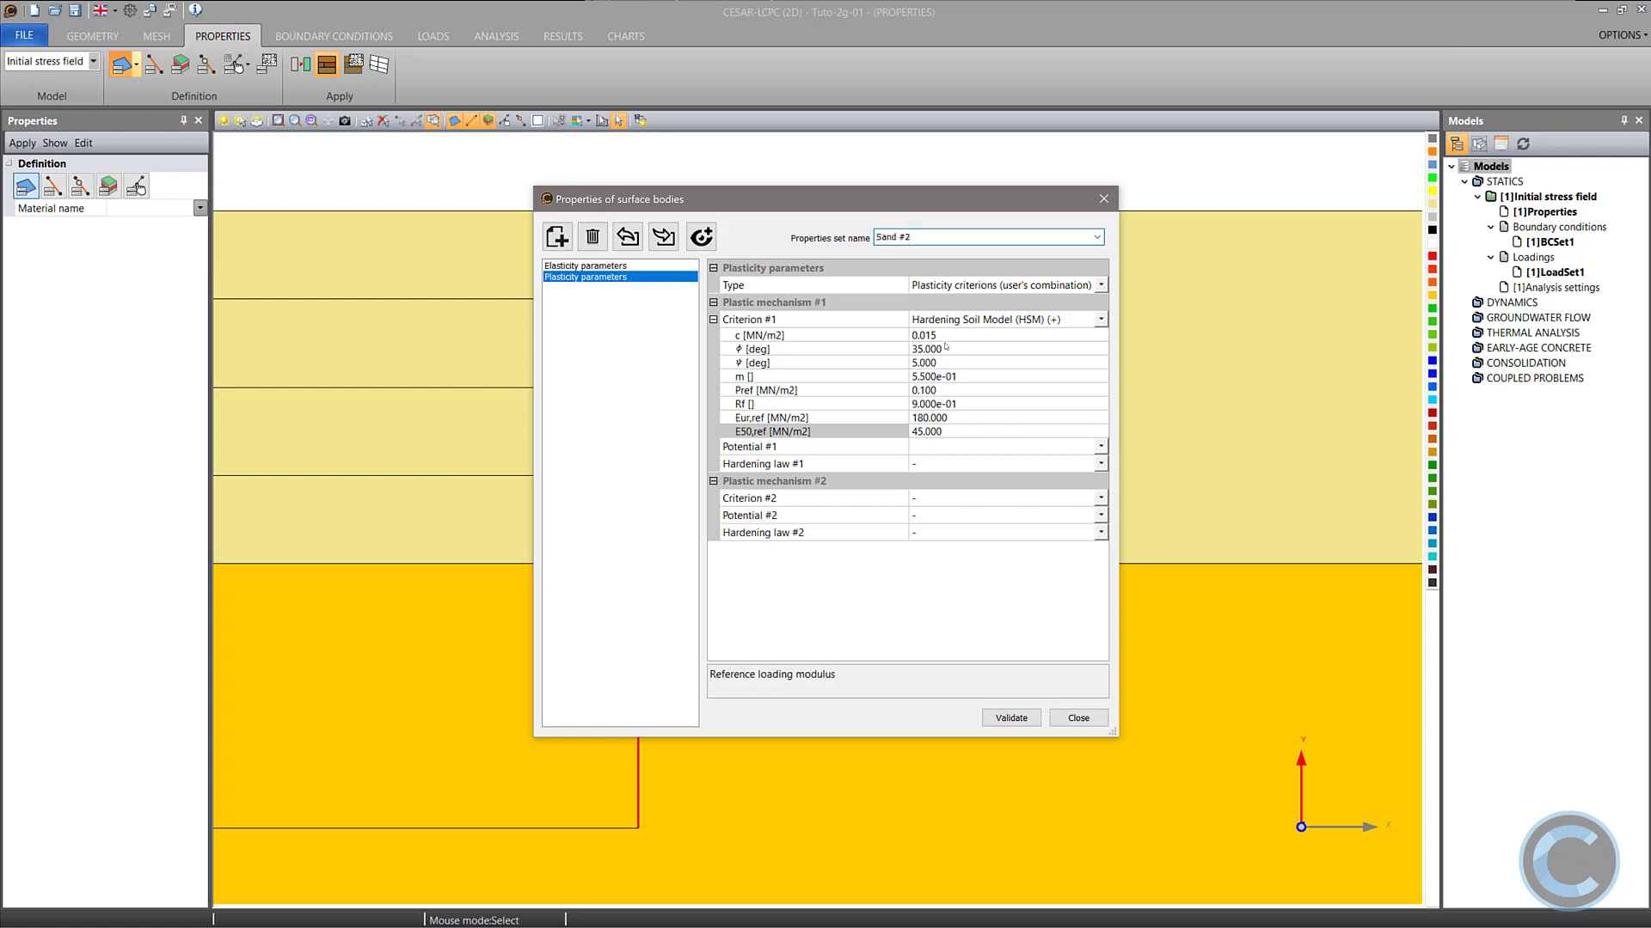
click(611, 267)
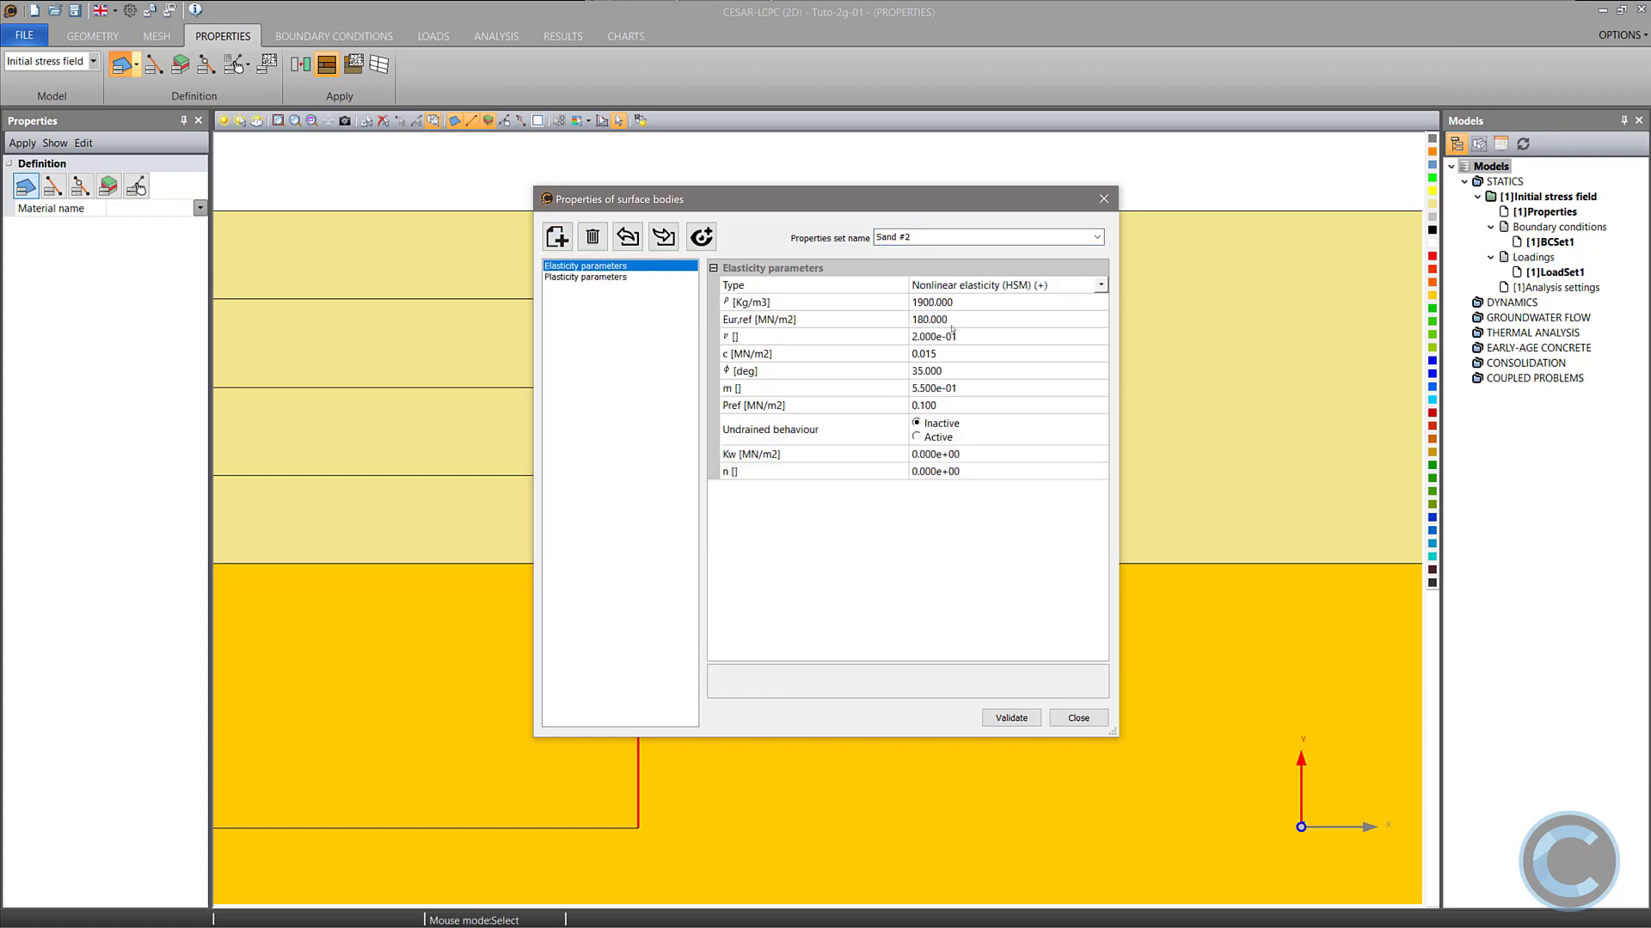
click(889, 318)
text(300)
Set Sand #2's elasticity cohesion to 0.025 MN/m2 and friction angle to 38 degrees.
click(897, 356)
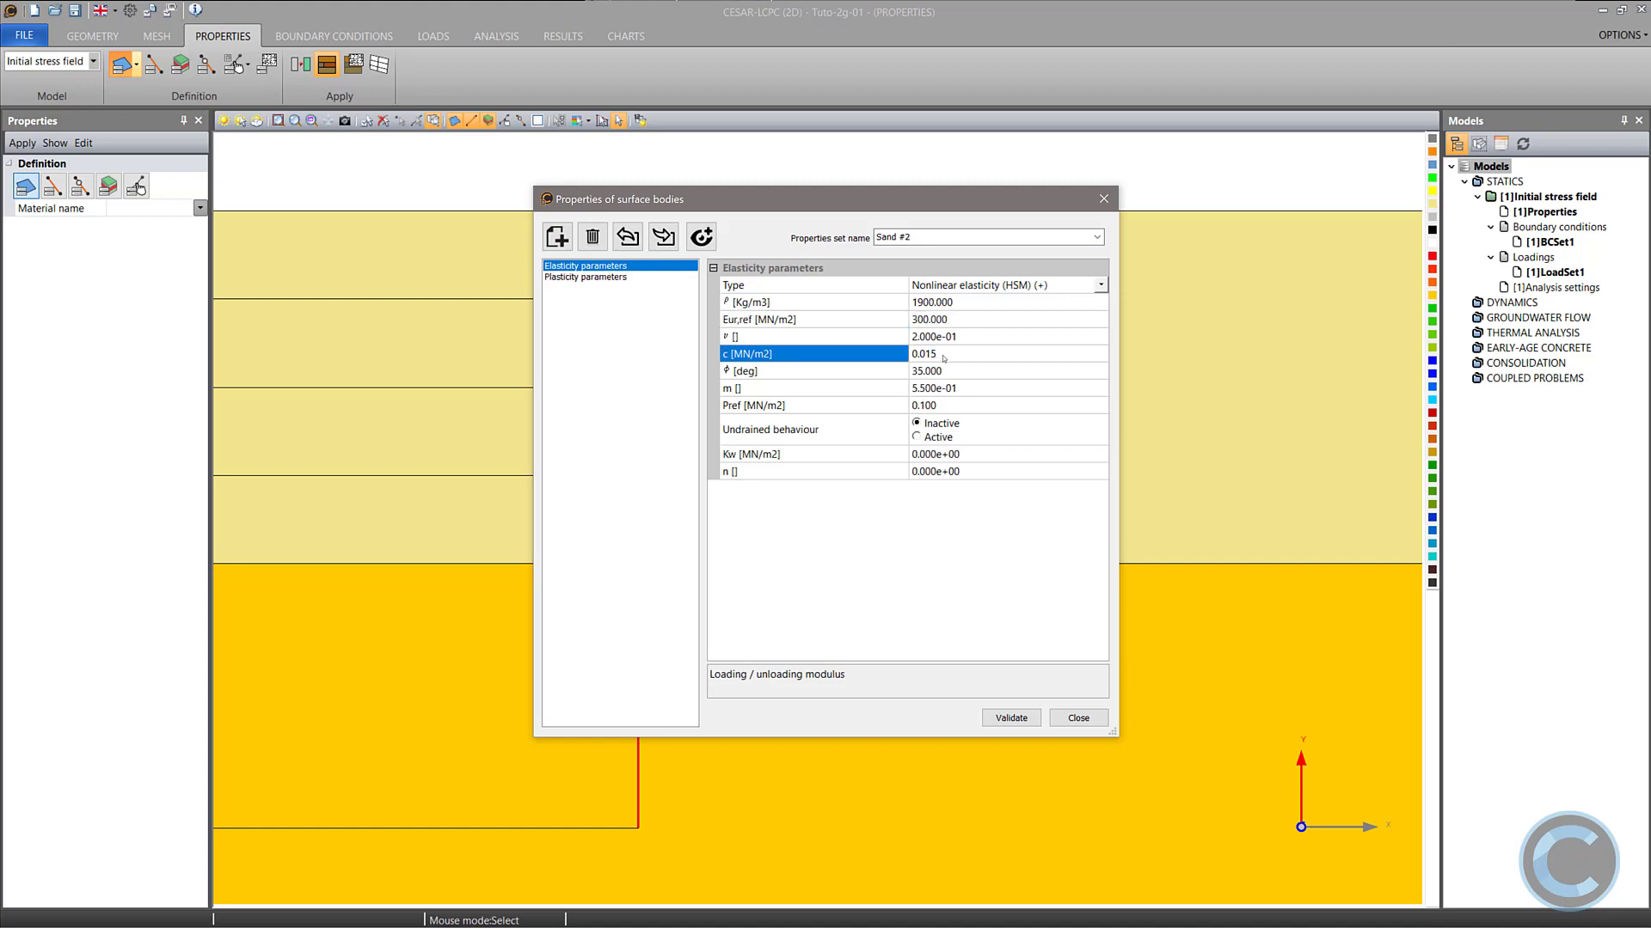
text(0.025)
click(953, 370)
click(862, 364)
text(38)
key(Return)
key(Return)
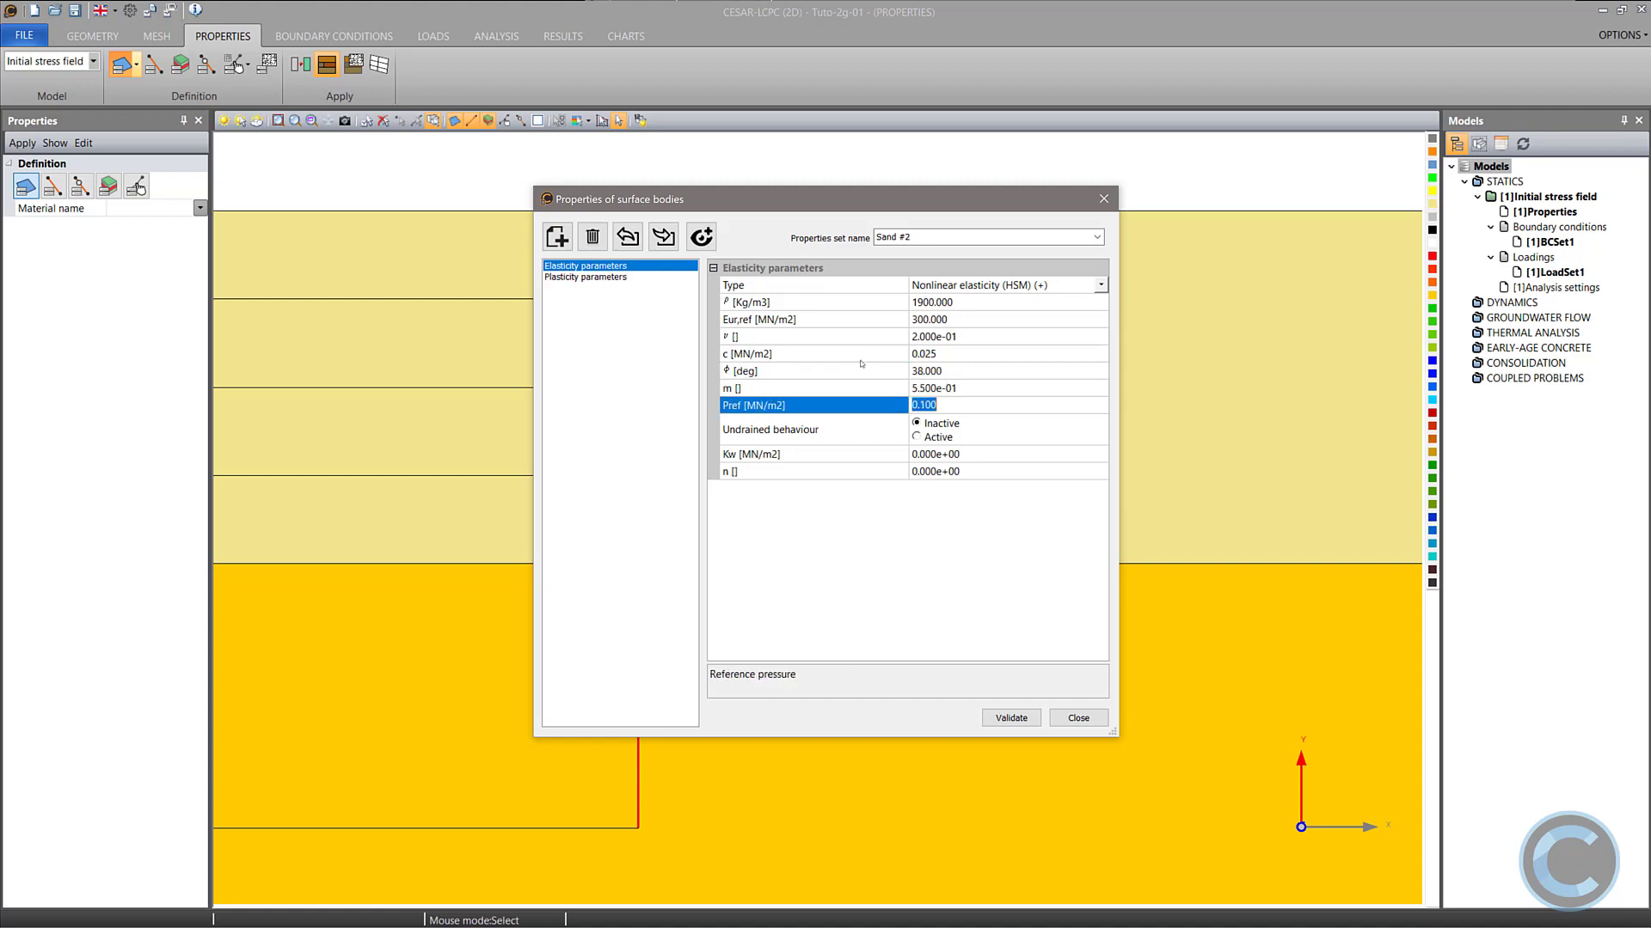
Set Sand #2's plasticity dilatancy angle to 6 degrees and E50,ref to 75 MN/m2, then validate and close the surface-body properties.
click(621, 280)
drag(953, 349, 912, 353)
key(Return)
text(6)
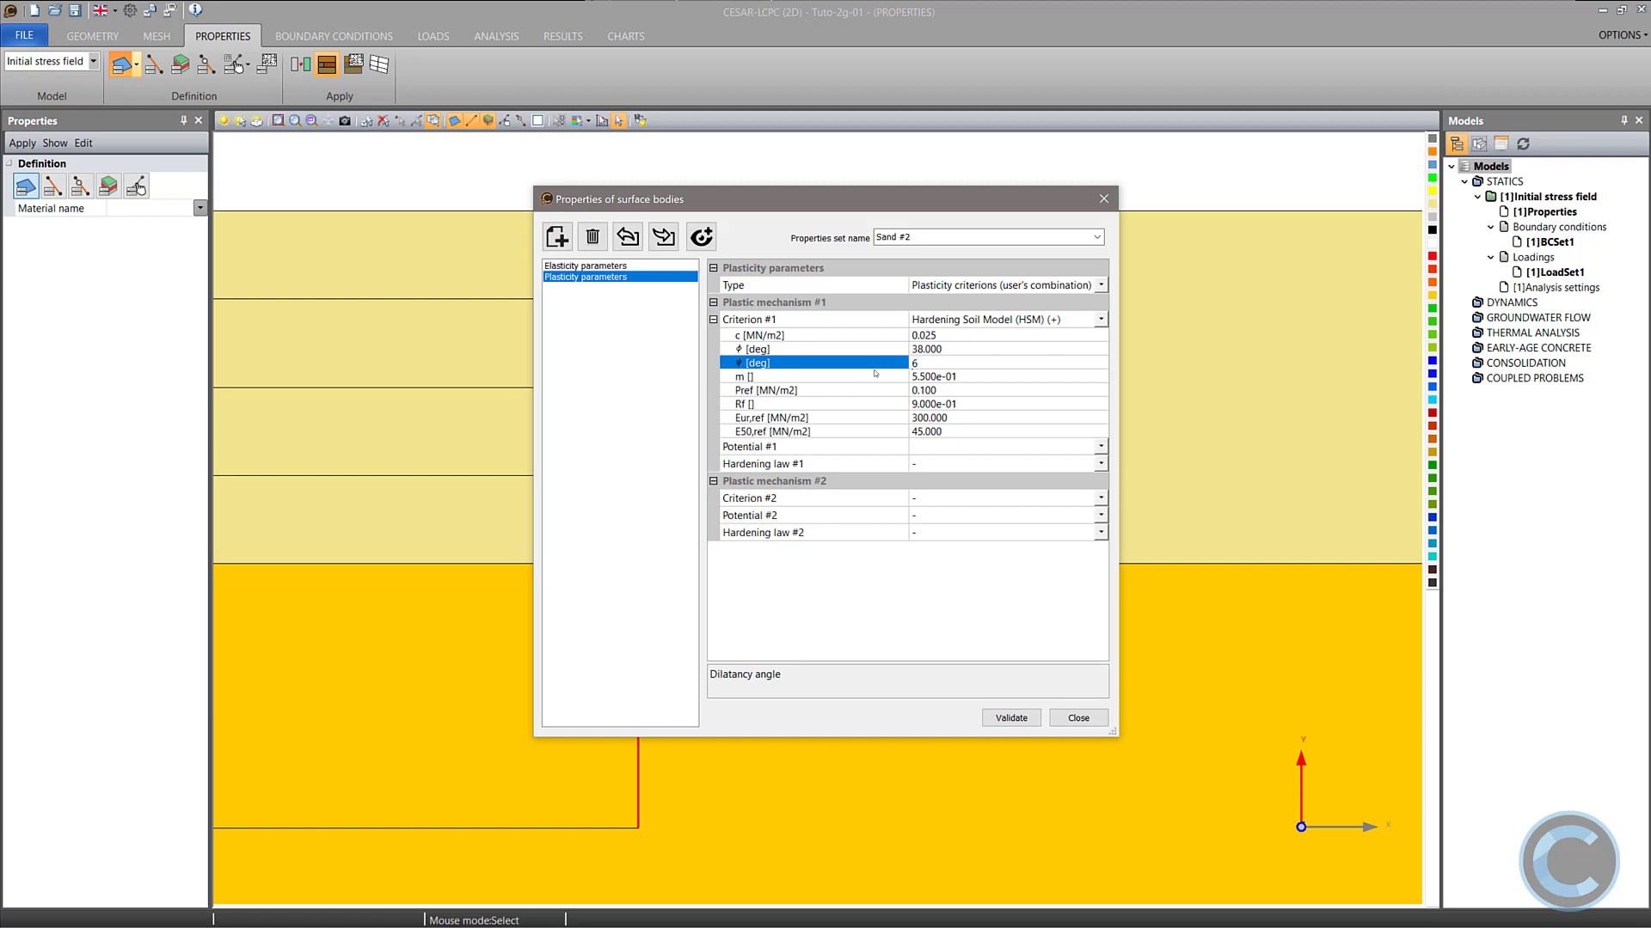
key(Return)
key(Return)
key(Return)
key(Return)
key(Return)
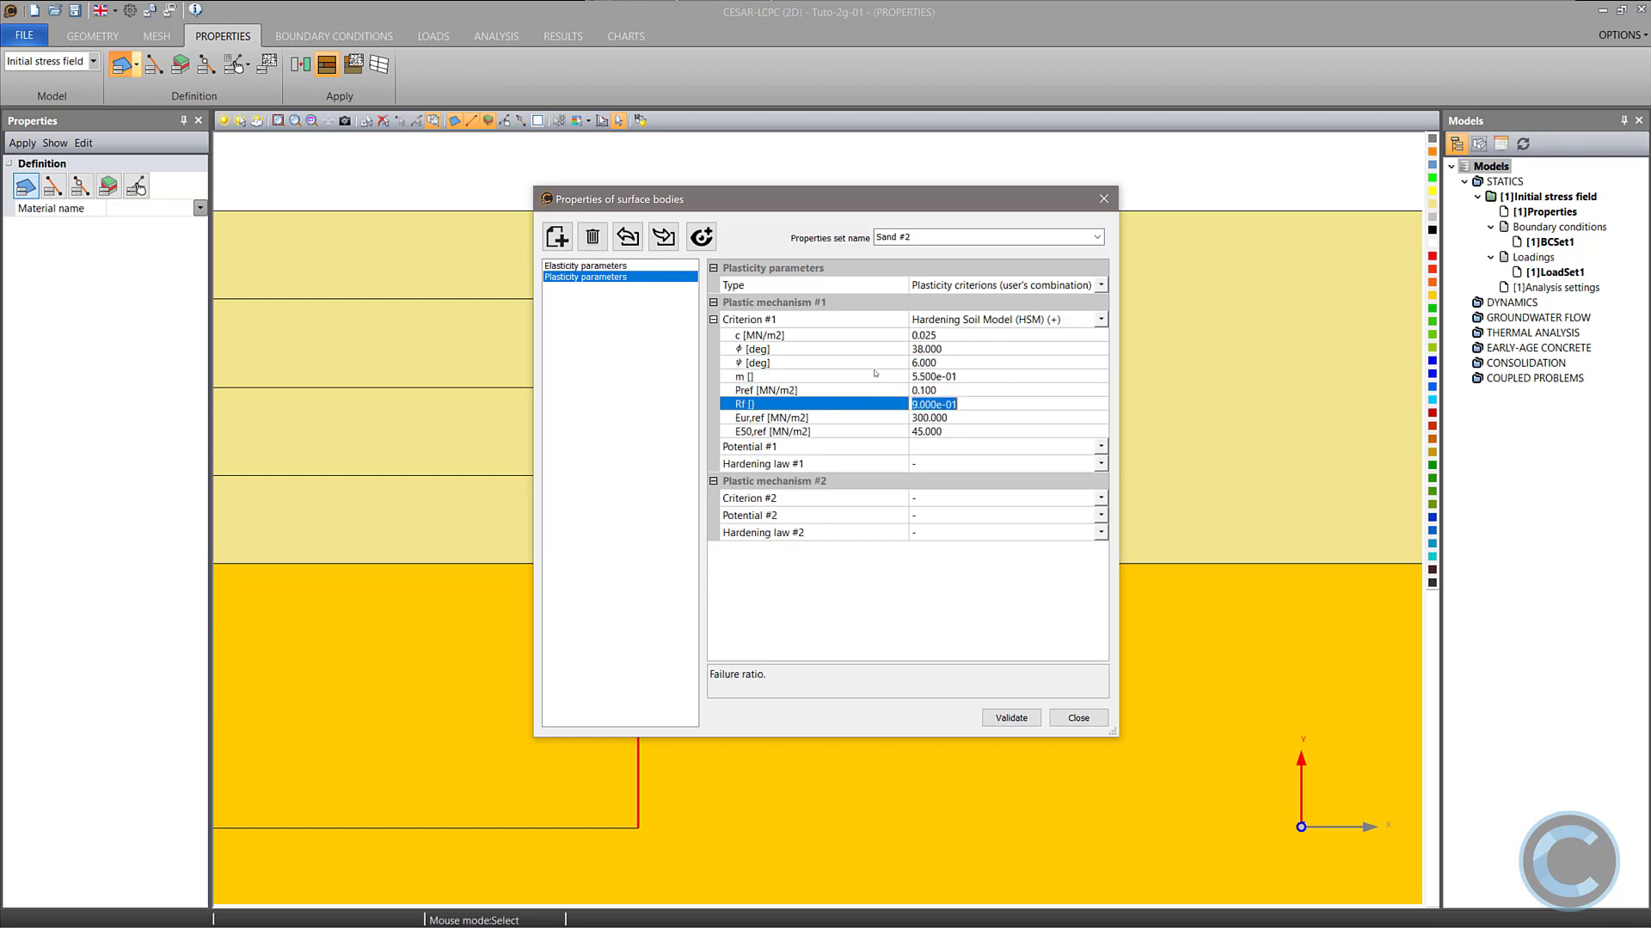
text(75)
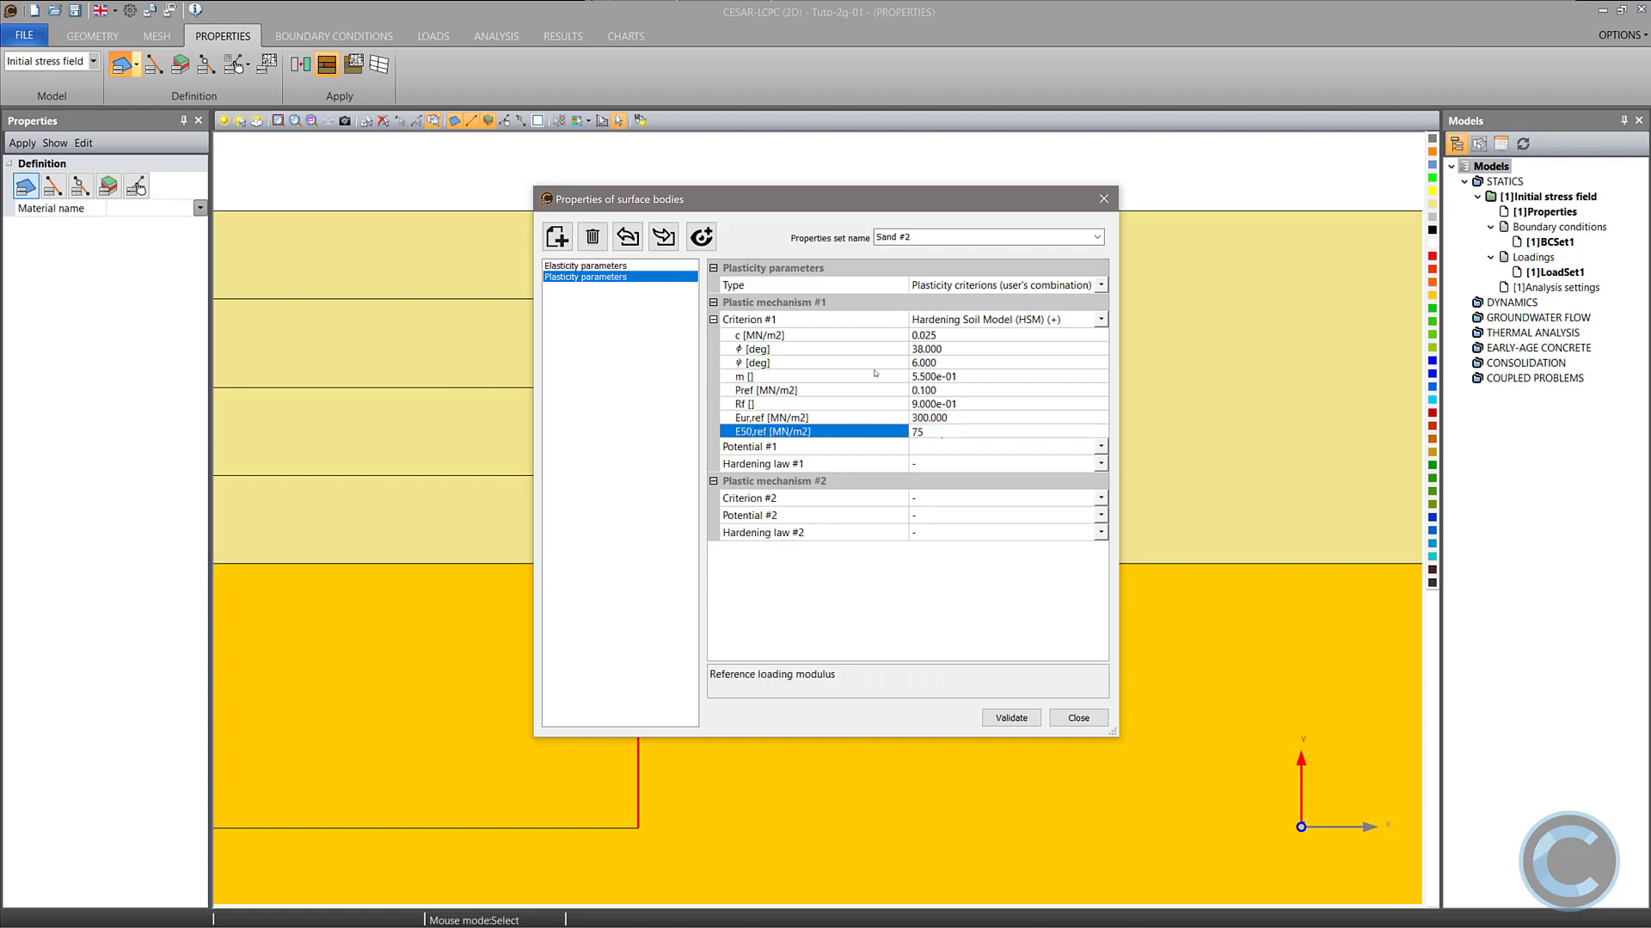
click(999, 719)
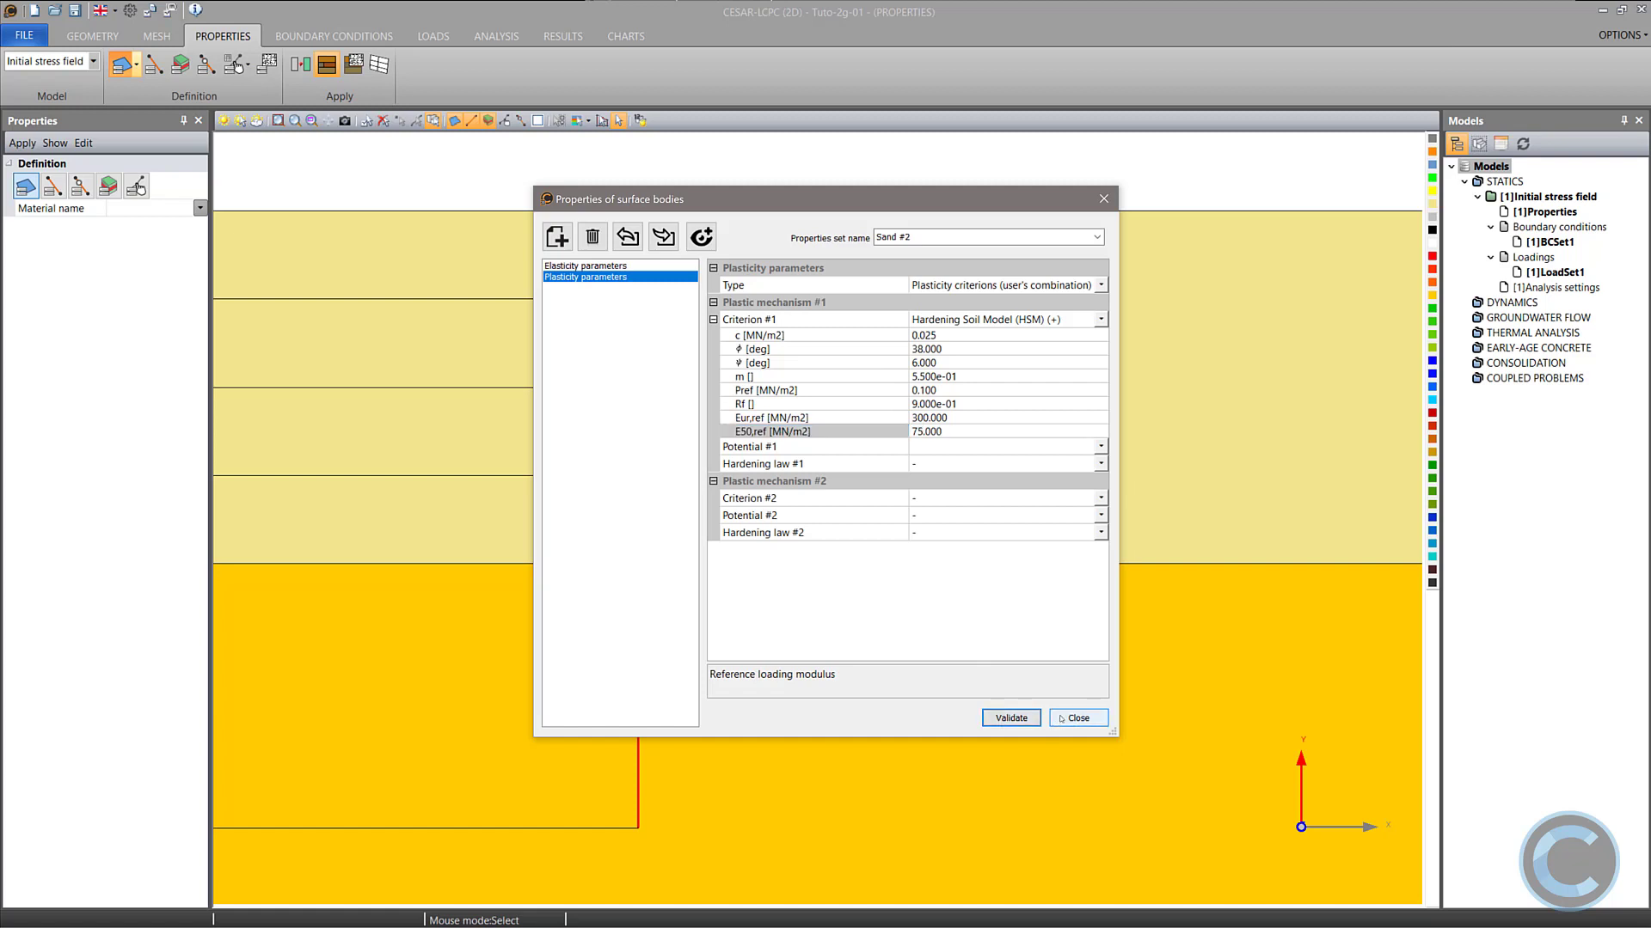
click(1062, 719)
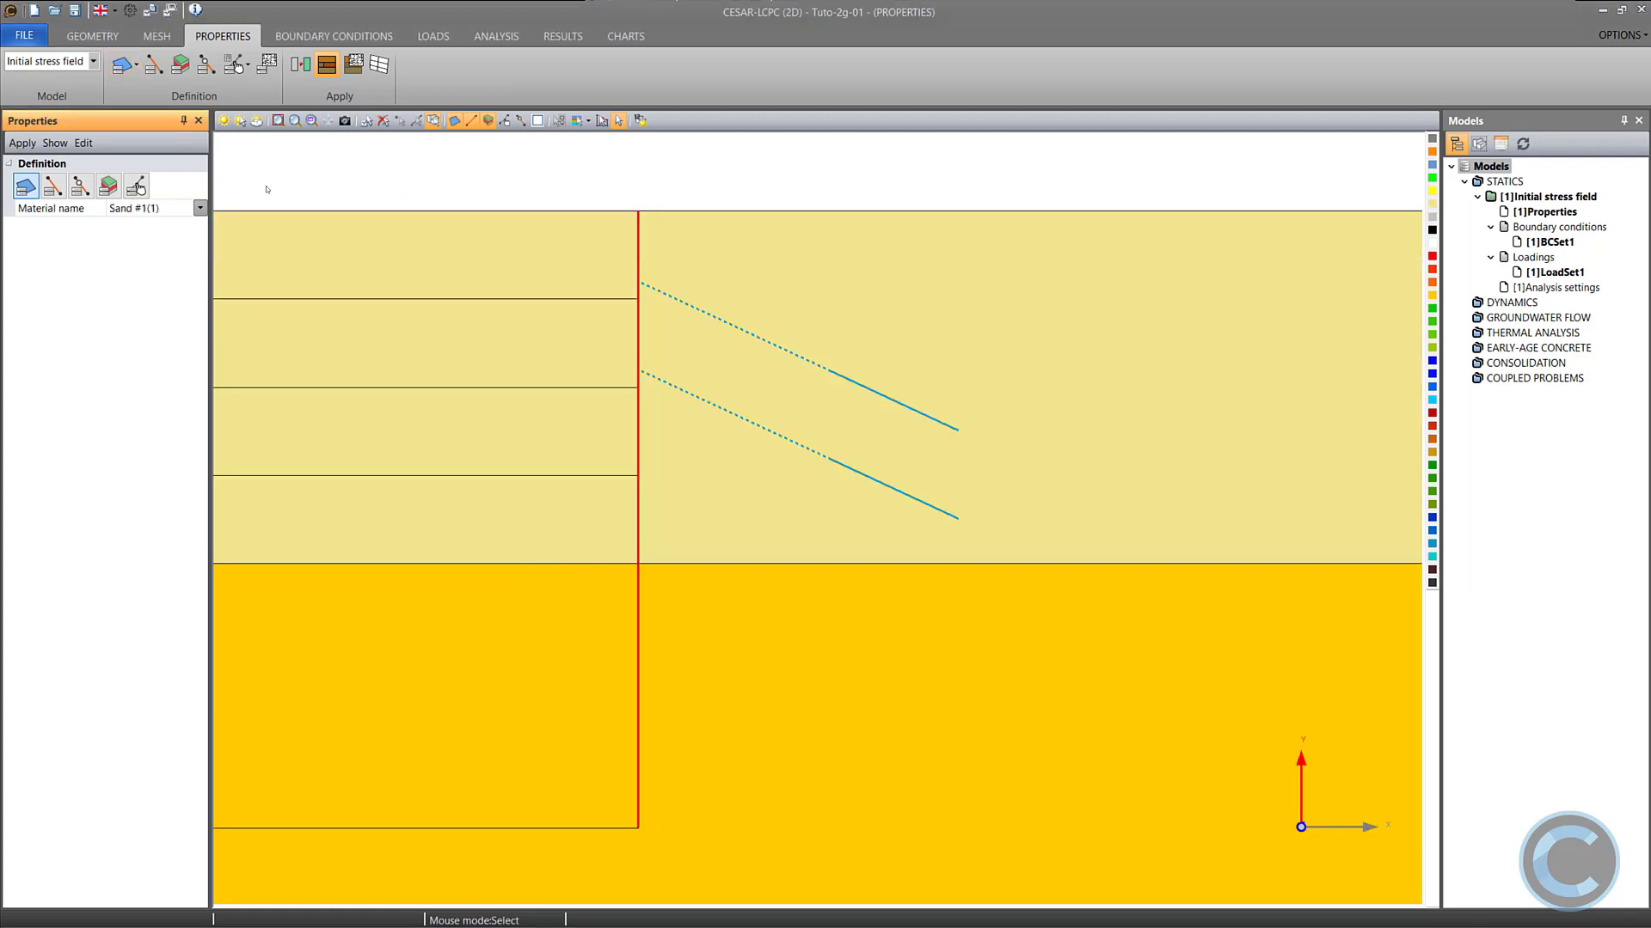
Create a 1D-body property set named Wall with the type Beam.
click(154, 65)
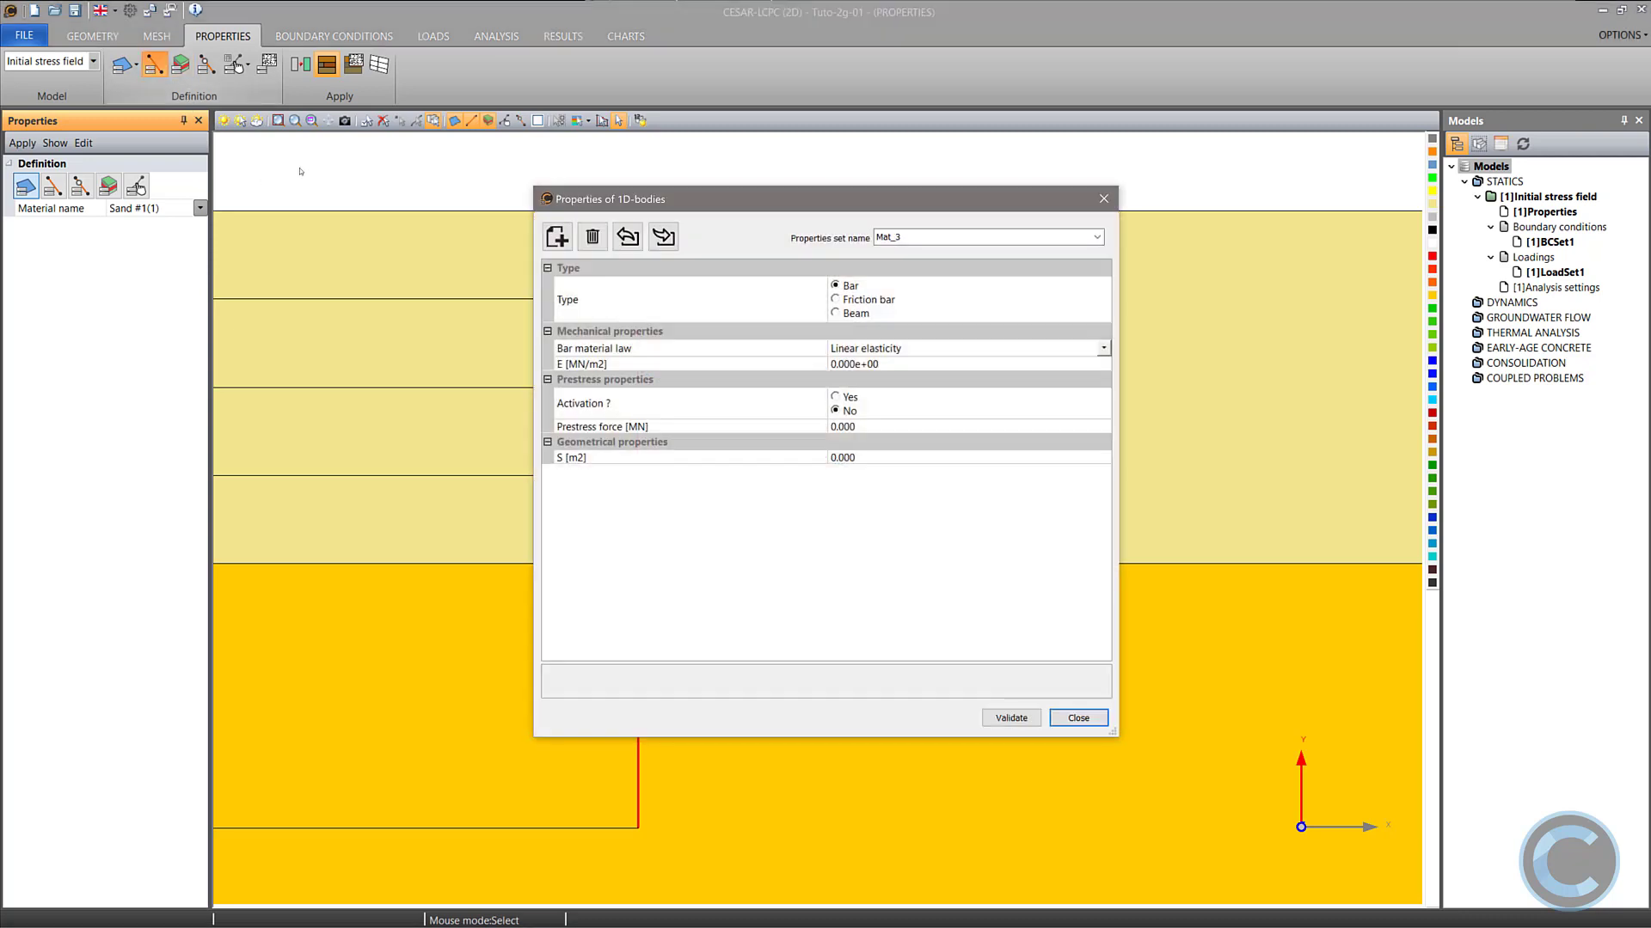
click(922, 239)
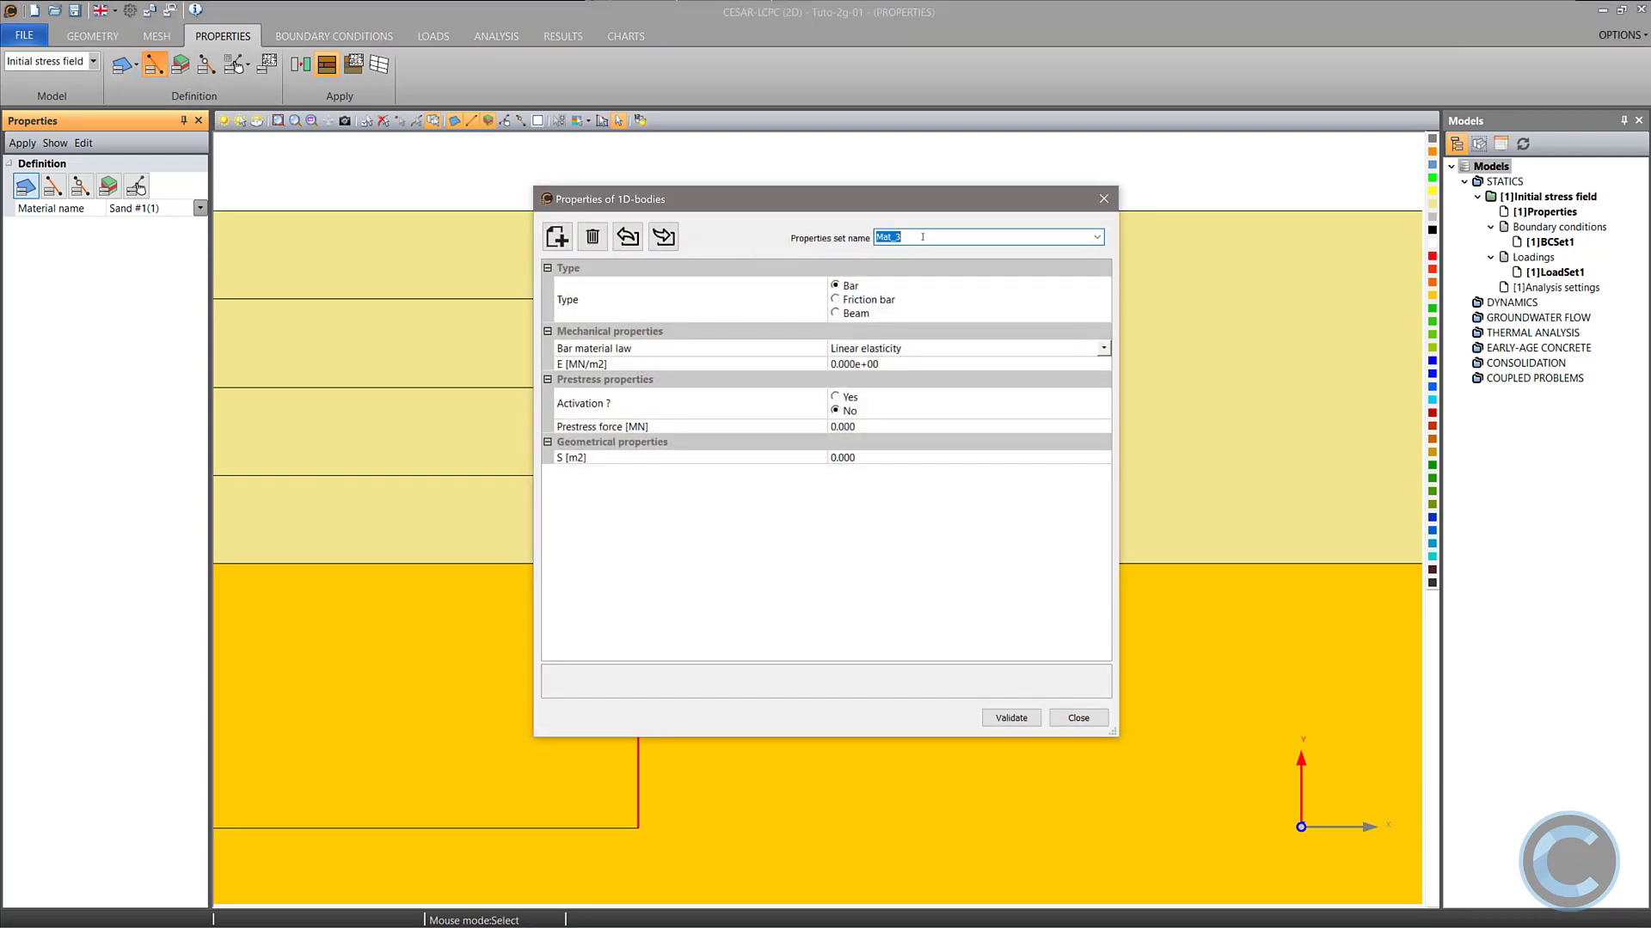
text(Wall)
click(870, 313)
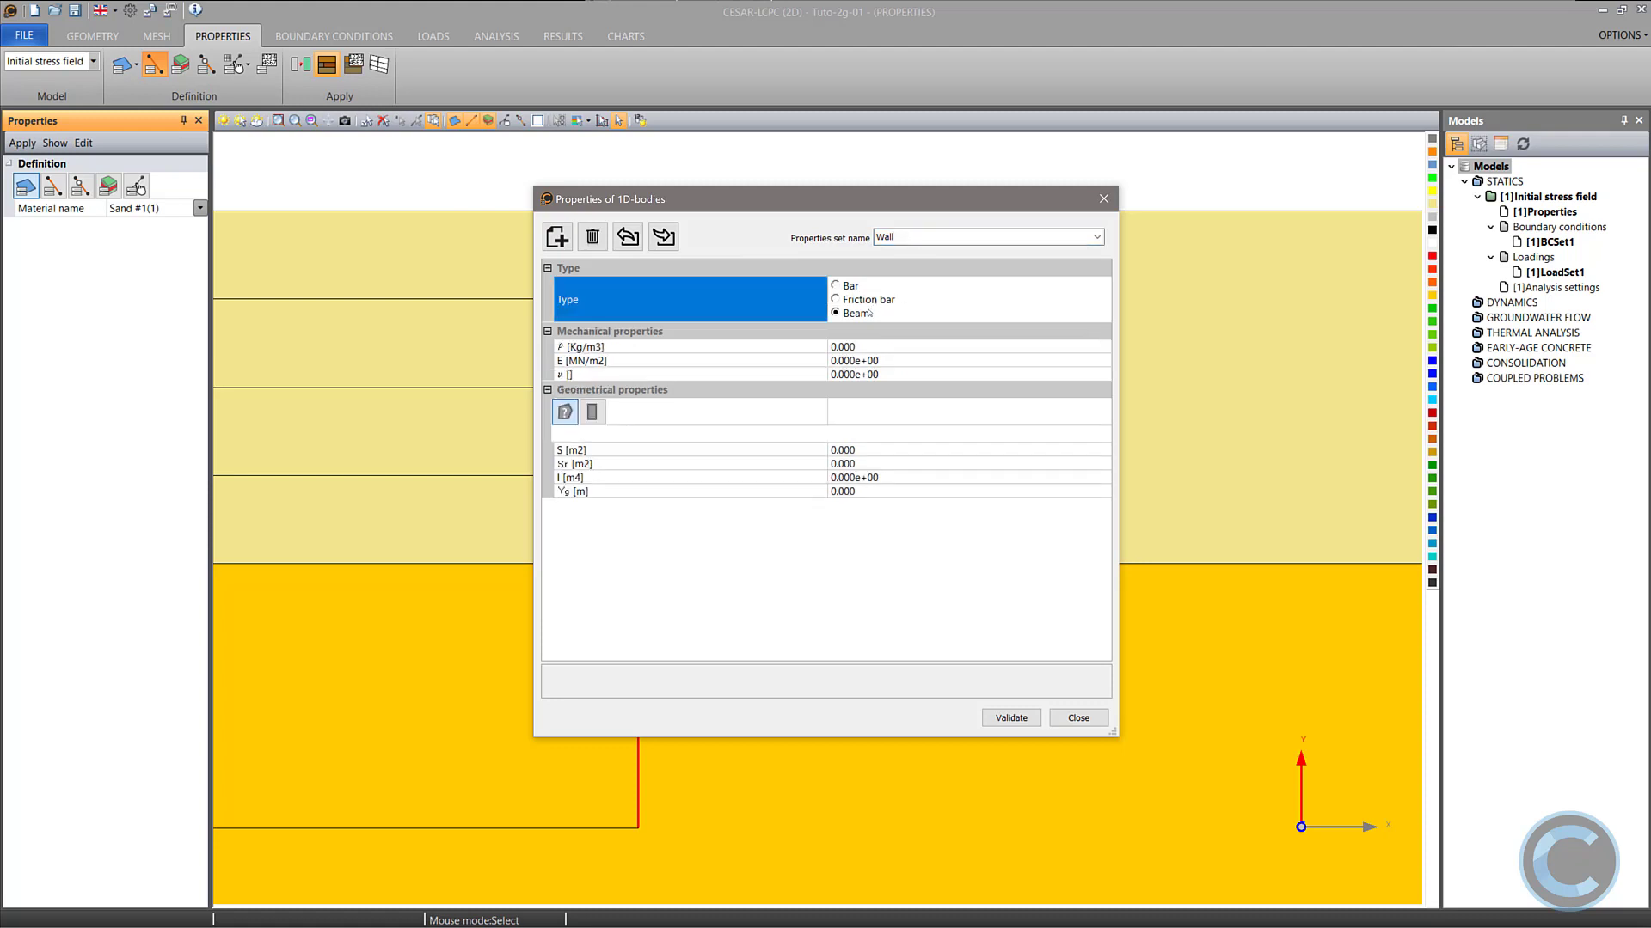
Set the Wall beam's density to 2500 kg/m3, E to 25000 MN/m2 and Poisson's ratio to 0.25.
click(828, 346)
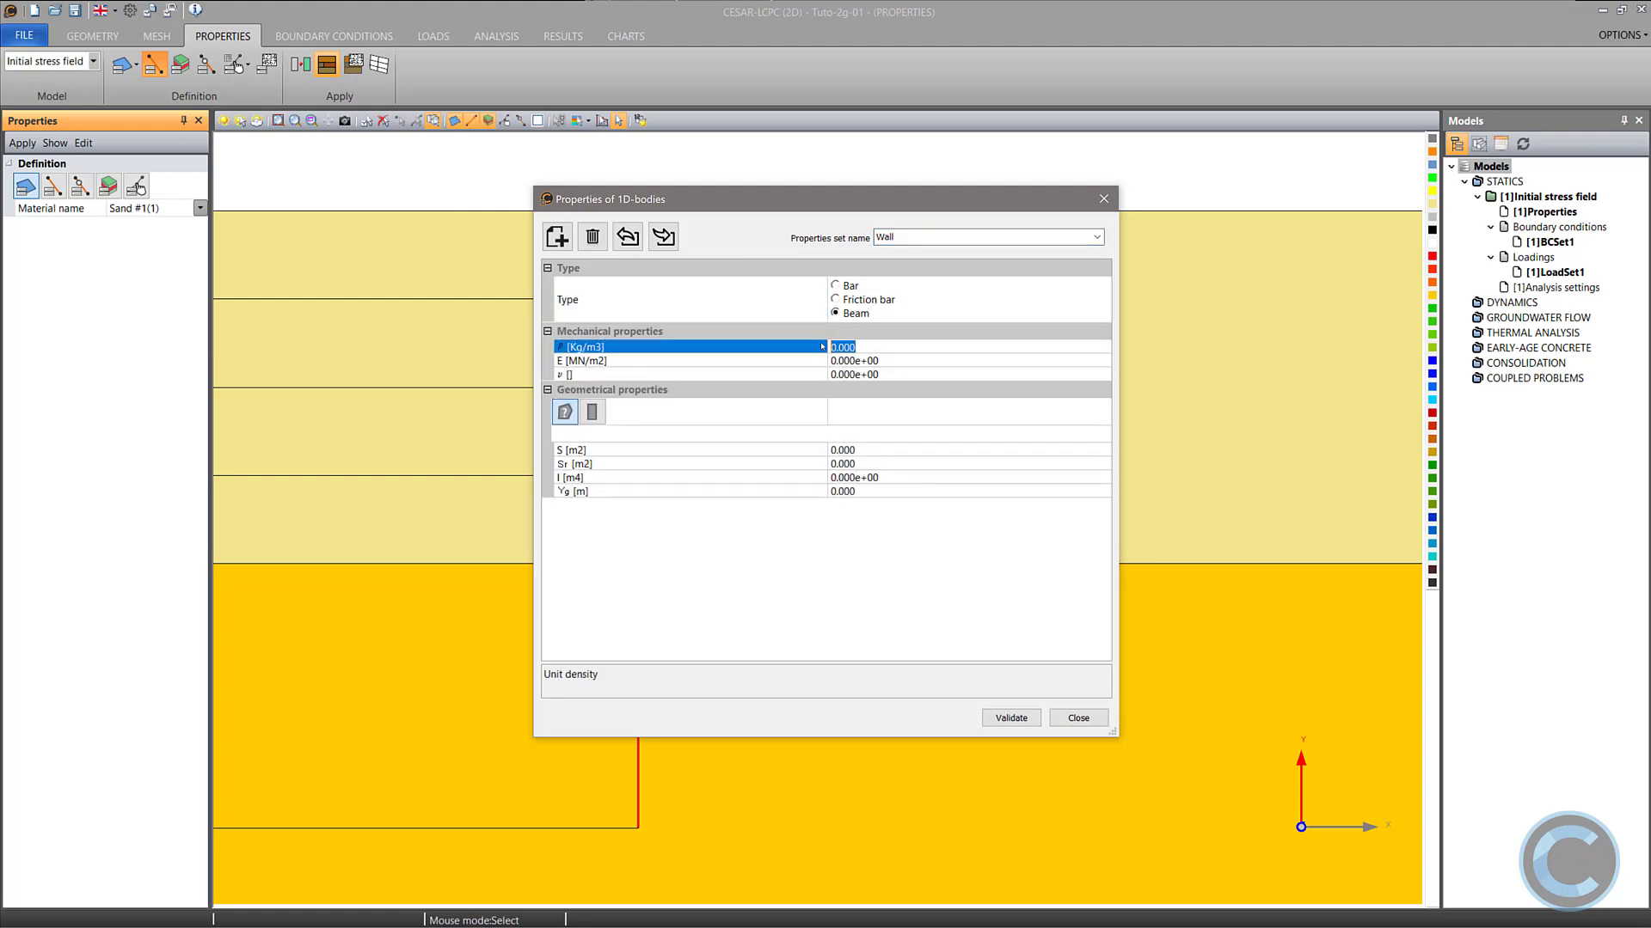
text(2500)
key(Tab)
text(2.500e+0)
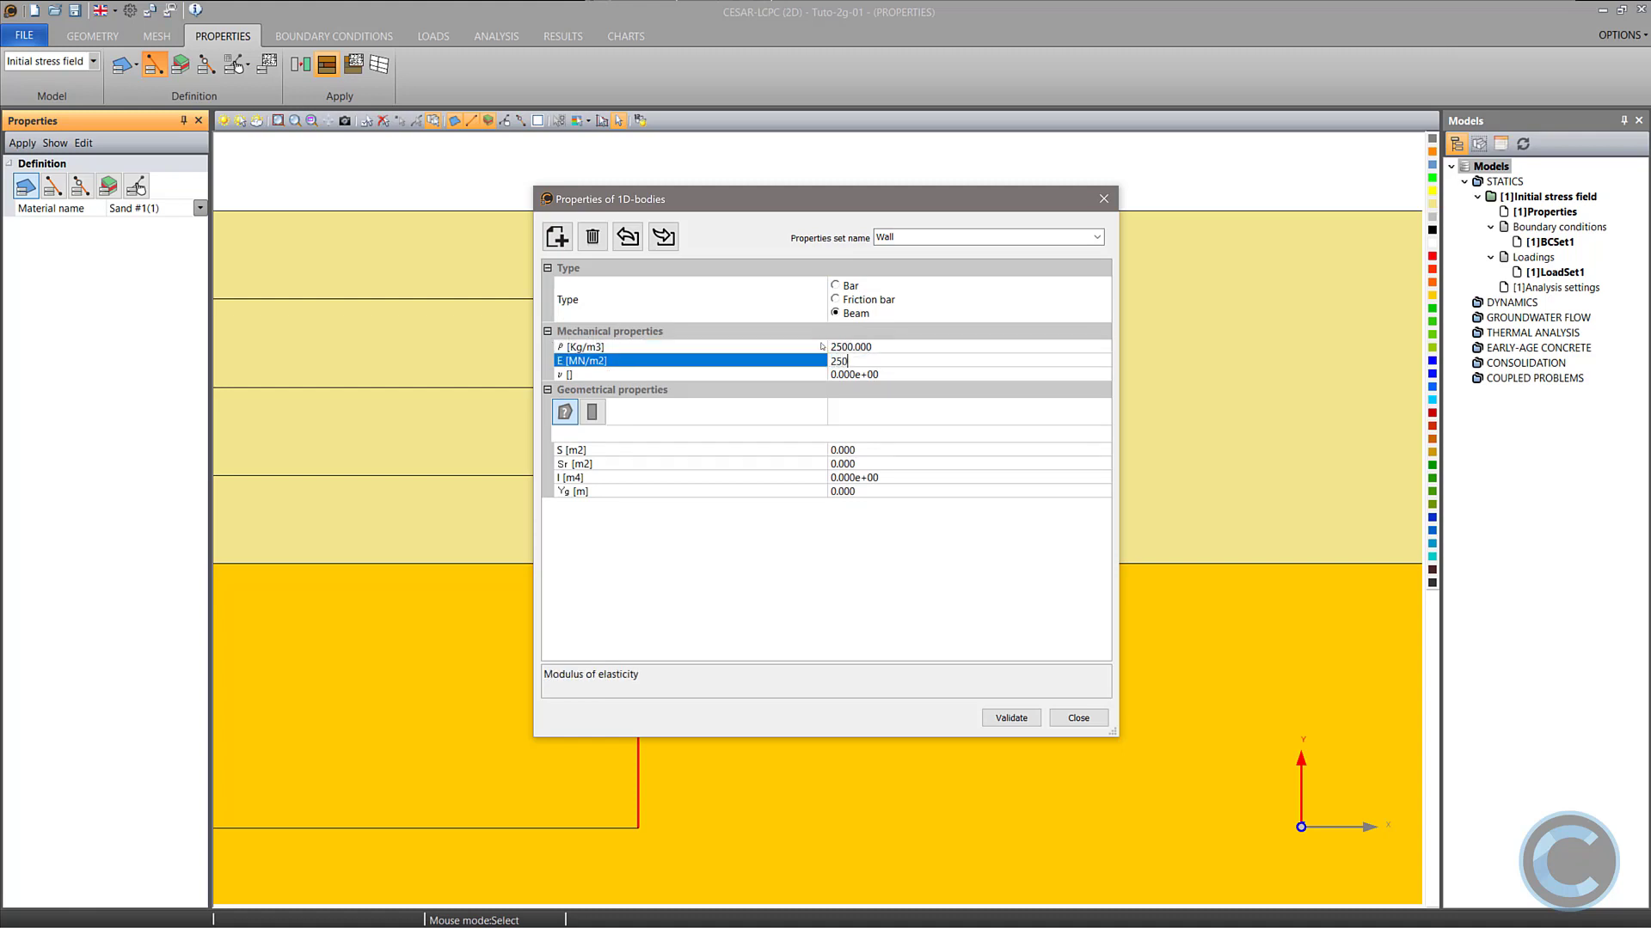
key(Tab)
text(0)
text(.25)
key(Tab)
Give the Wall beam a rectangular section with b 1 m and h 0.8 m, and validate the set.
click(592, 412)
click(801, 505)
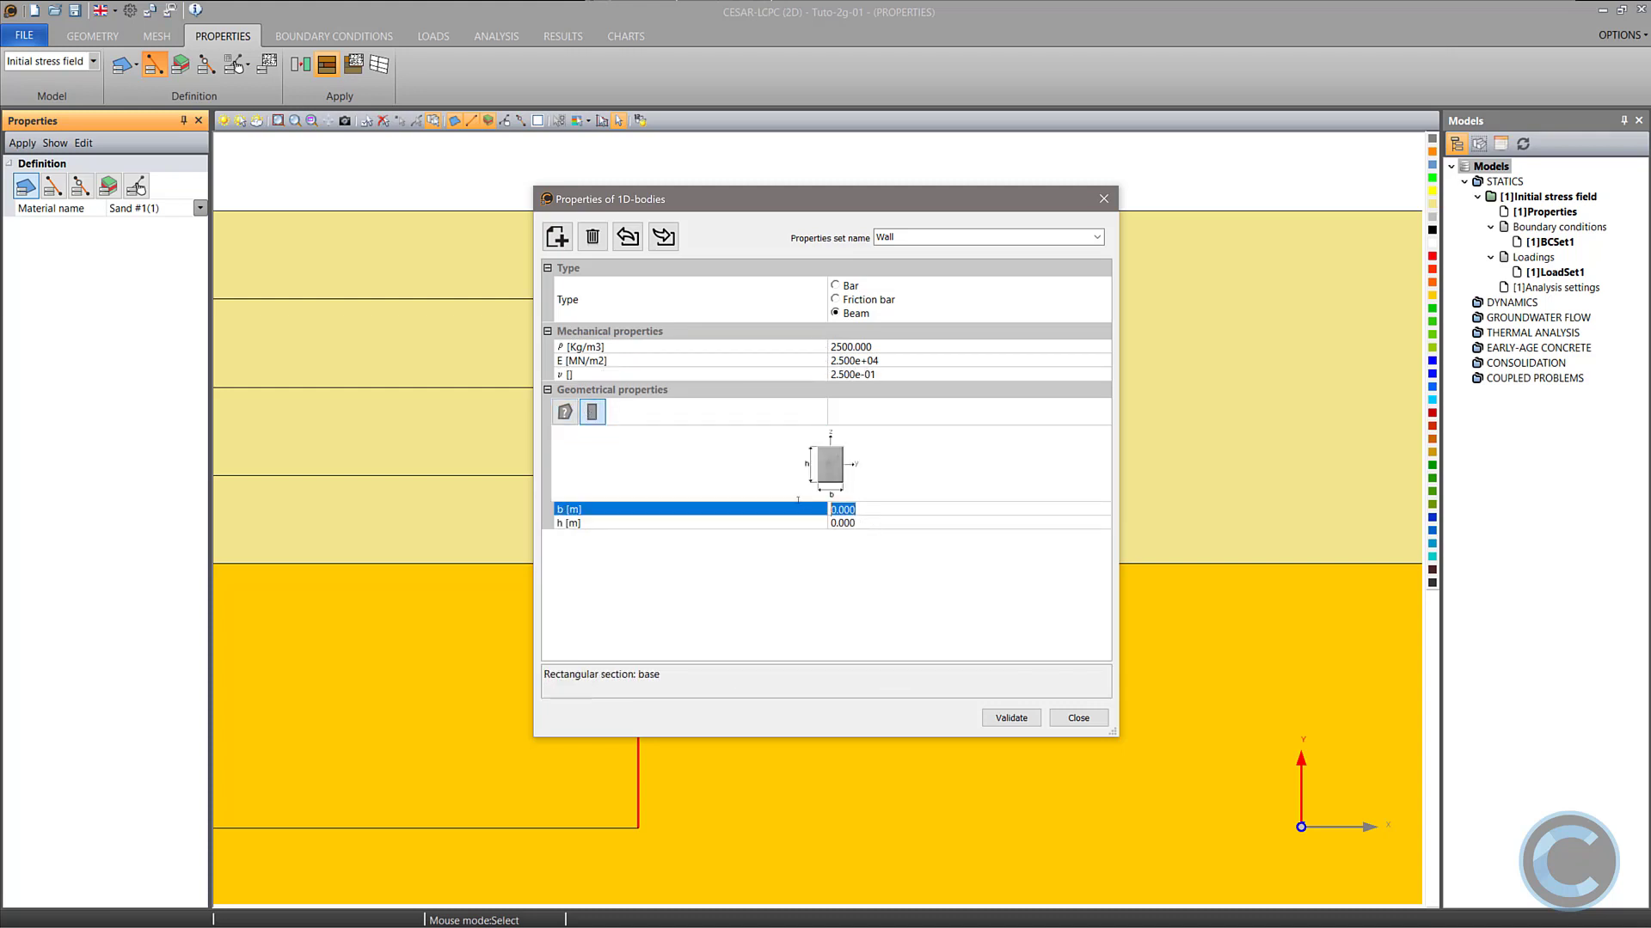
text(1)
key(Tab)
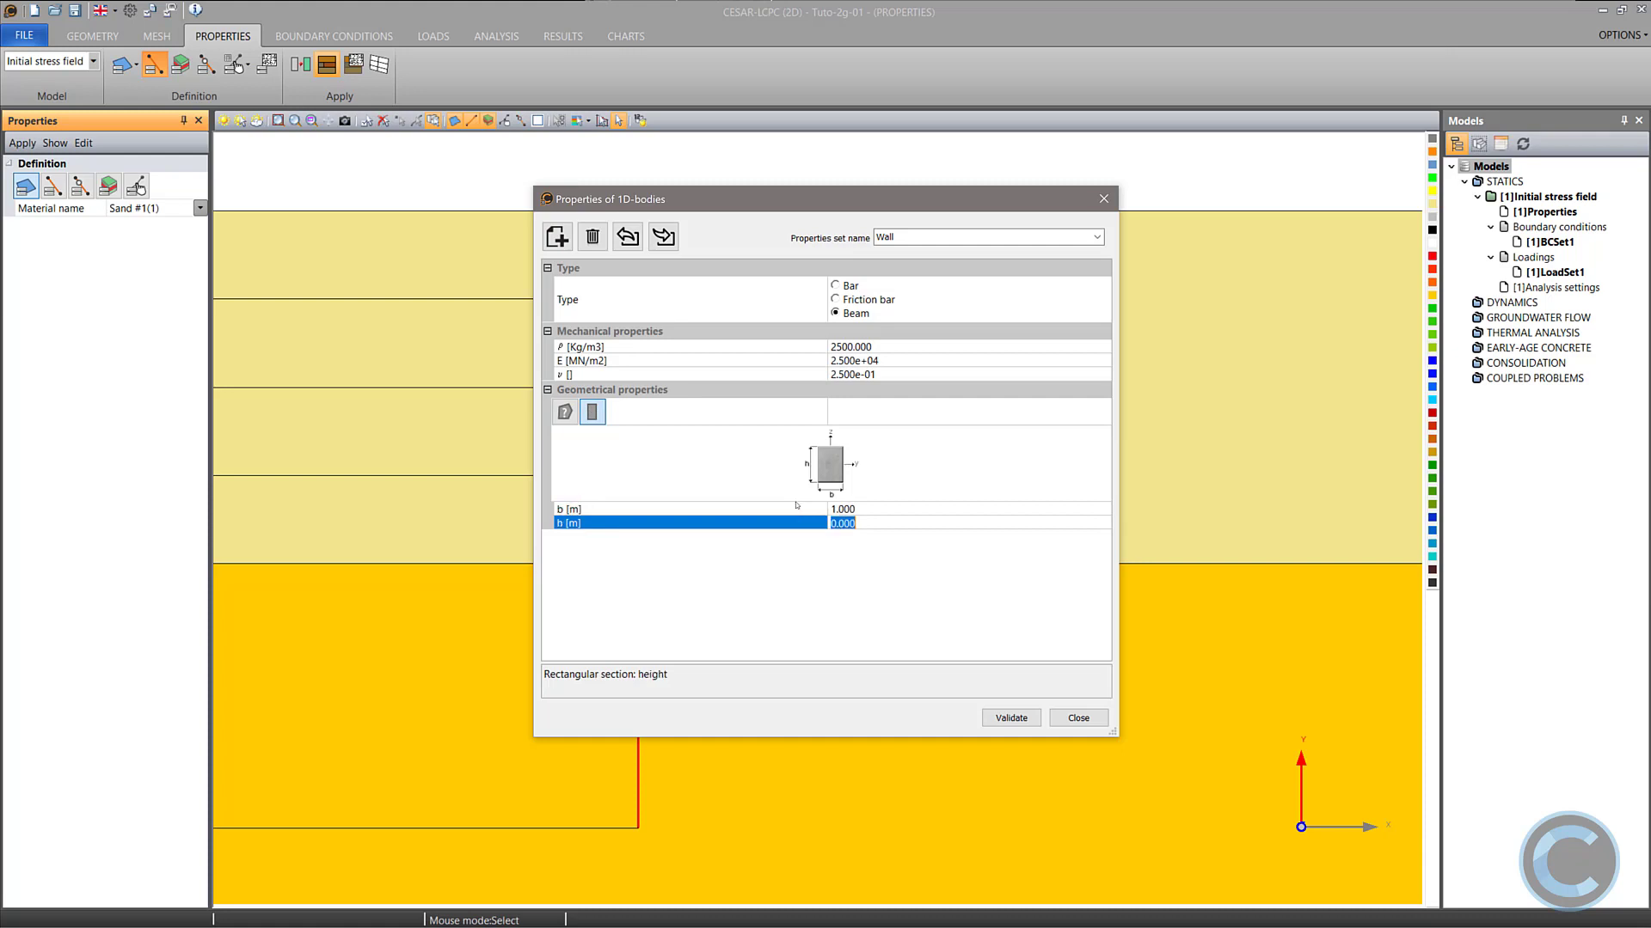
text(0.0)
key(BackSpace)
text(8)
click(1003, 715)
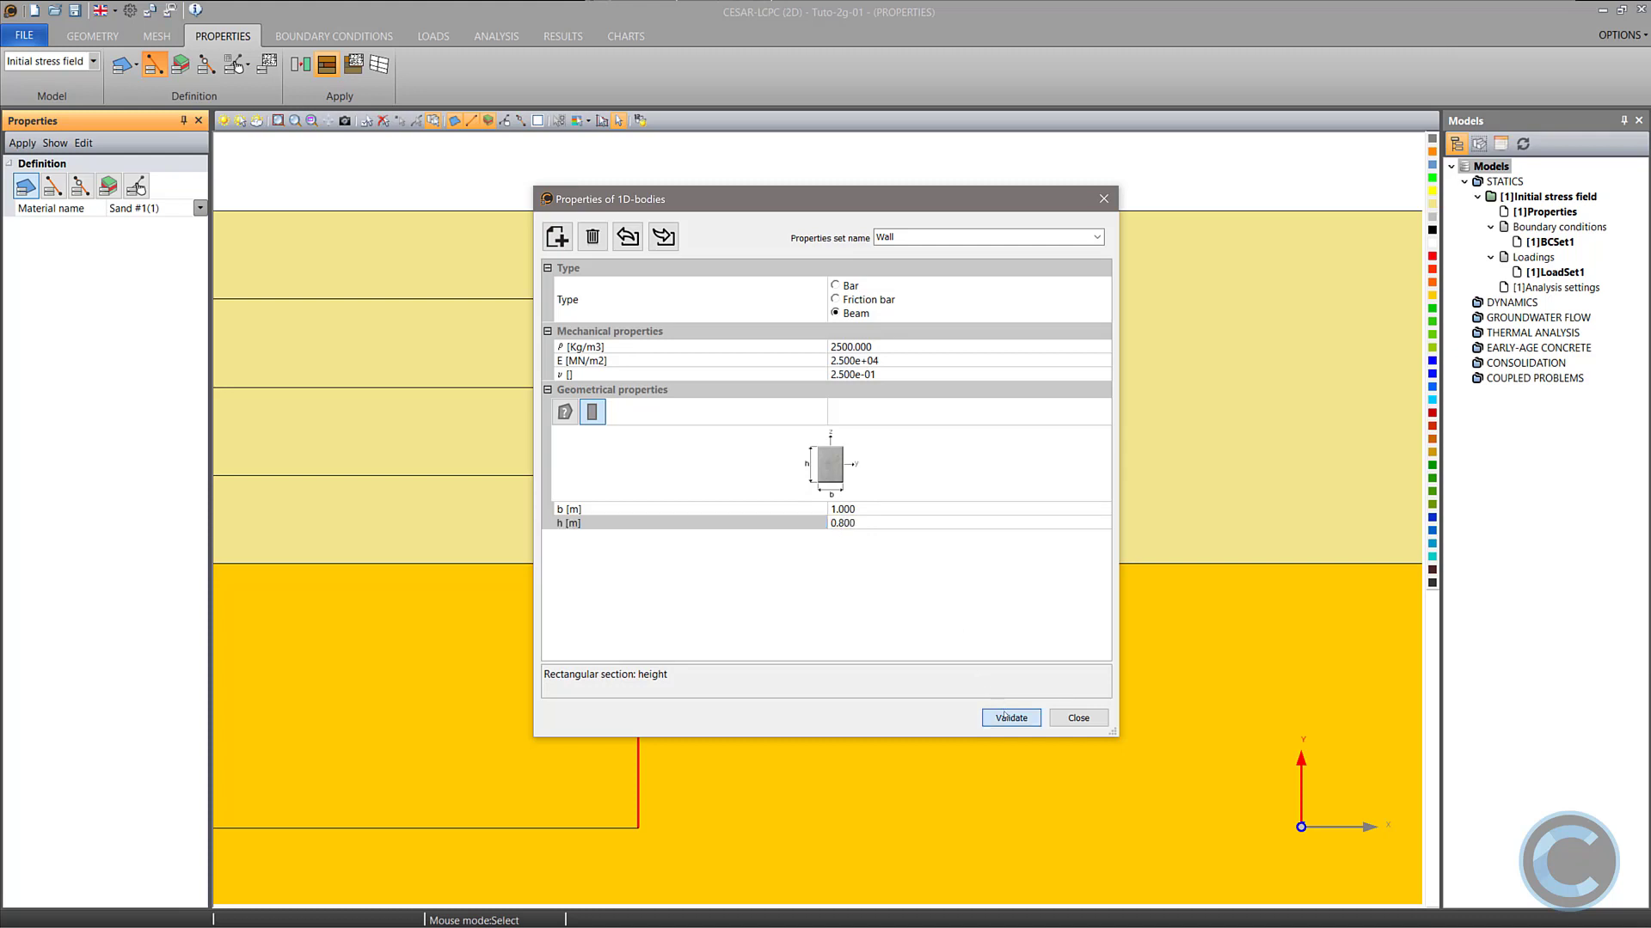
Add a 1D-body property set named Anchor of type Bar with E set to 300 MN/m2.
click(557, 236)
click(907, 239)
text(Anchor)
click(859, 290)
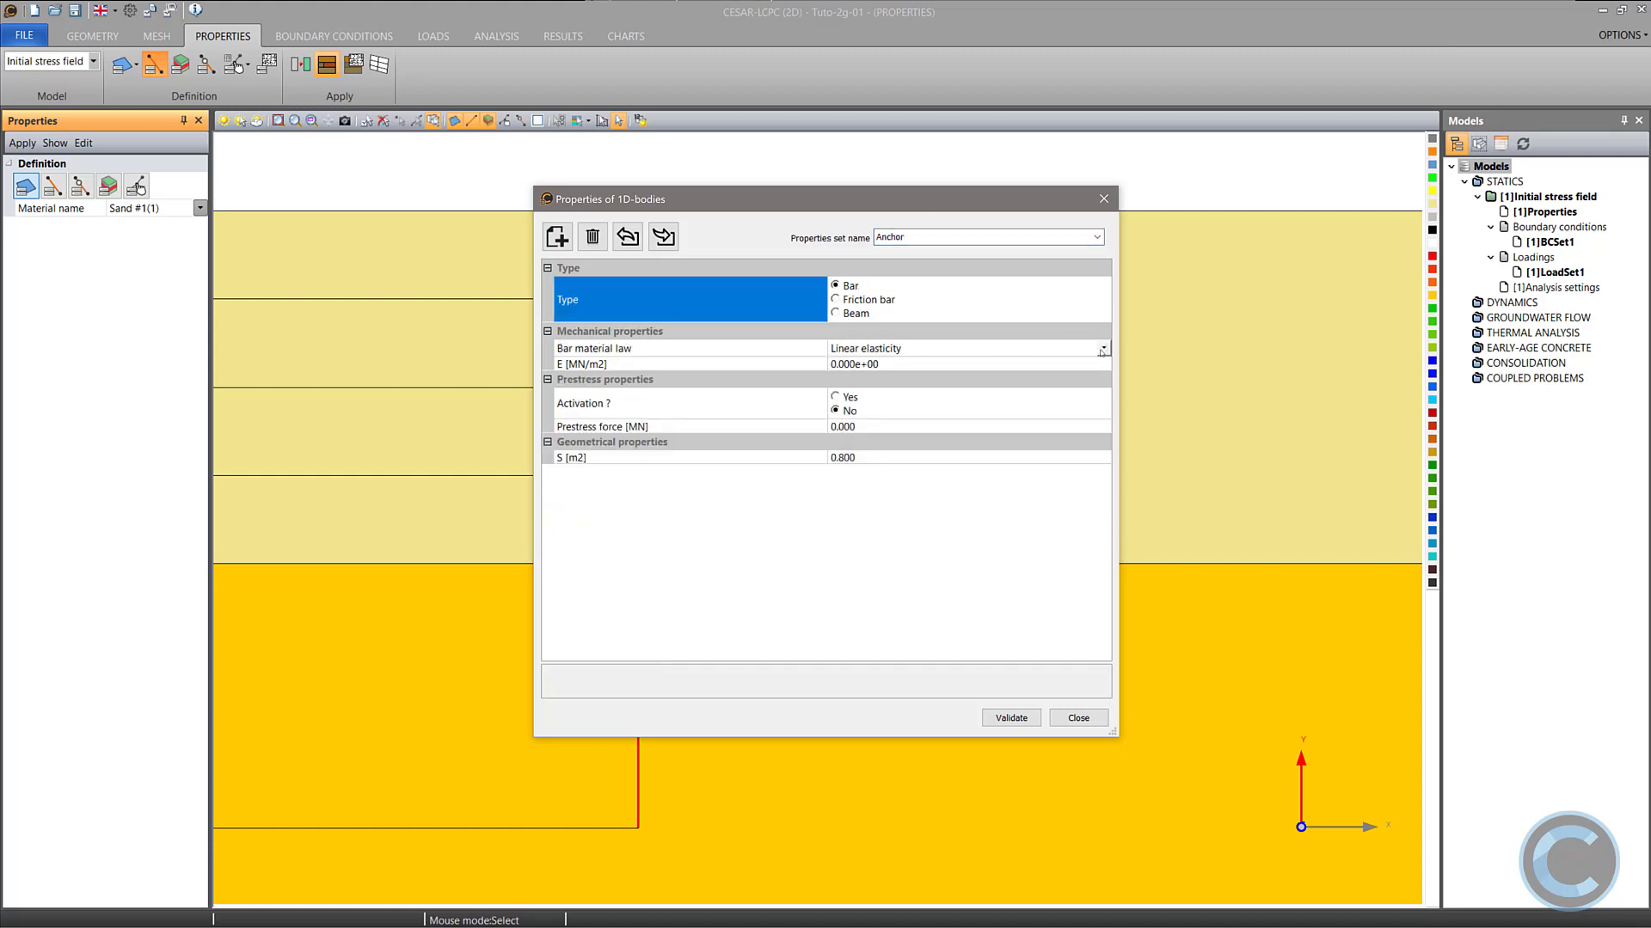
click(809, 363)
text(300)
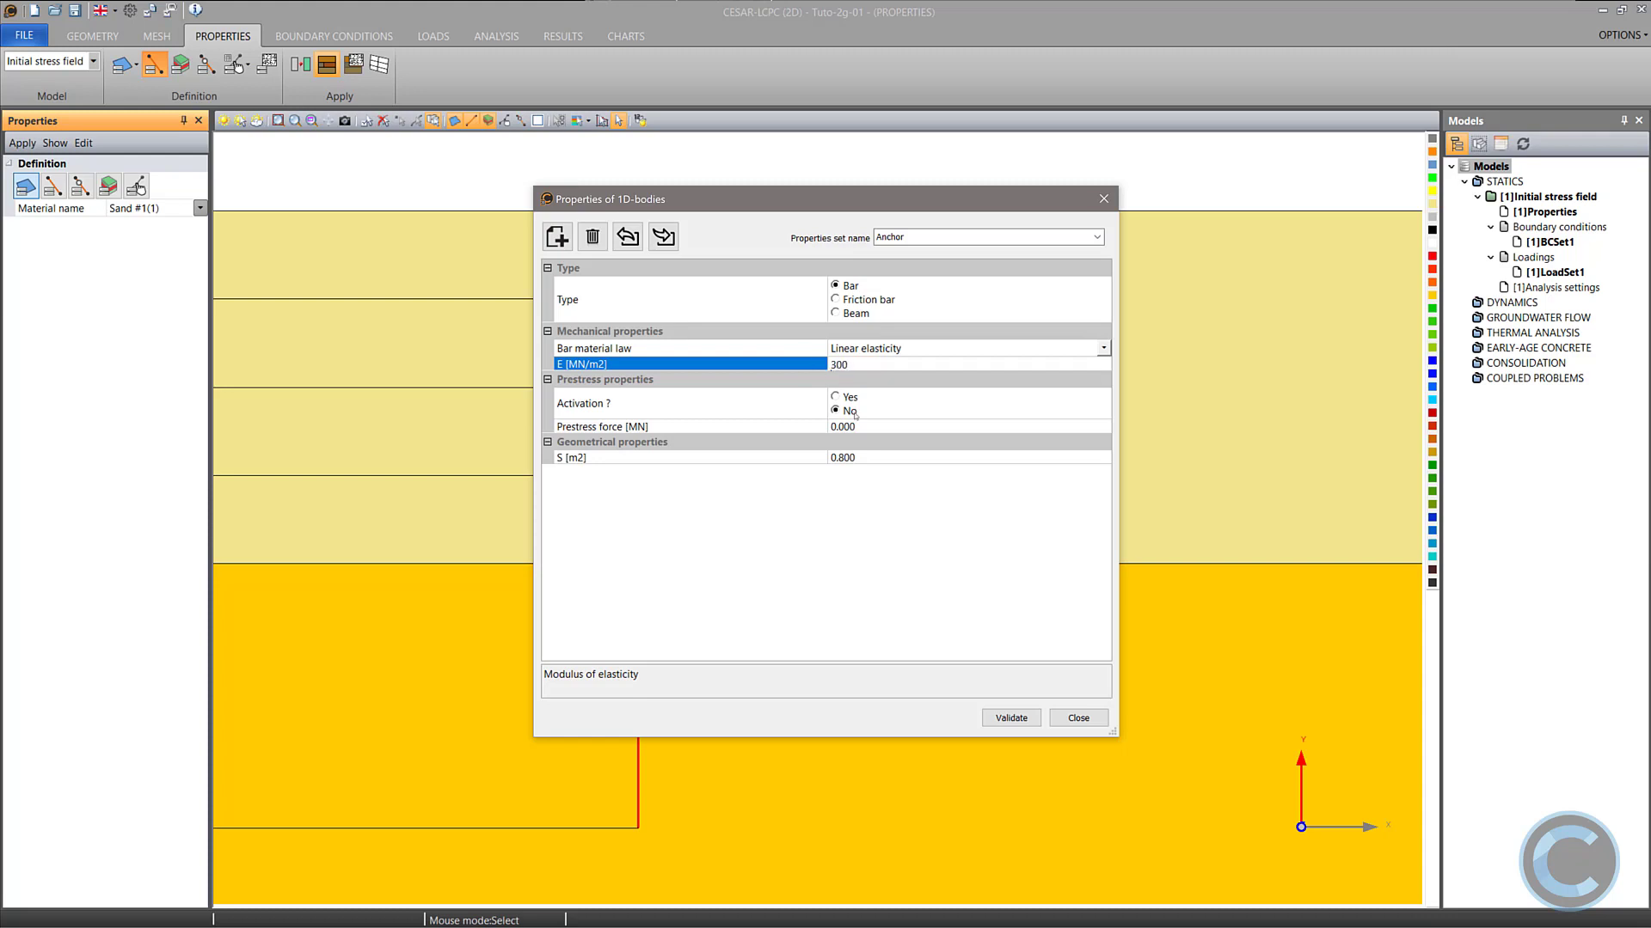
Activate prestress for the Anchor bar with a force of 0.334 MN, then validate and close the 1D-body properties.
click(837, 397)
click(803, 426)
text(0.334)
click(861, 457)
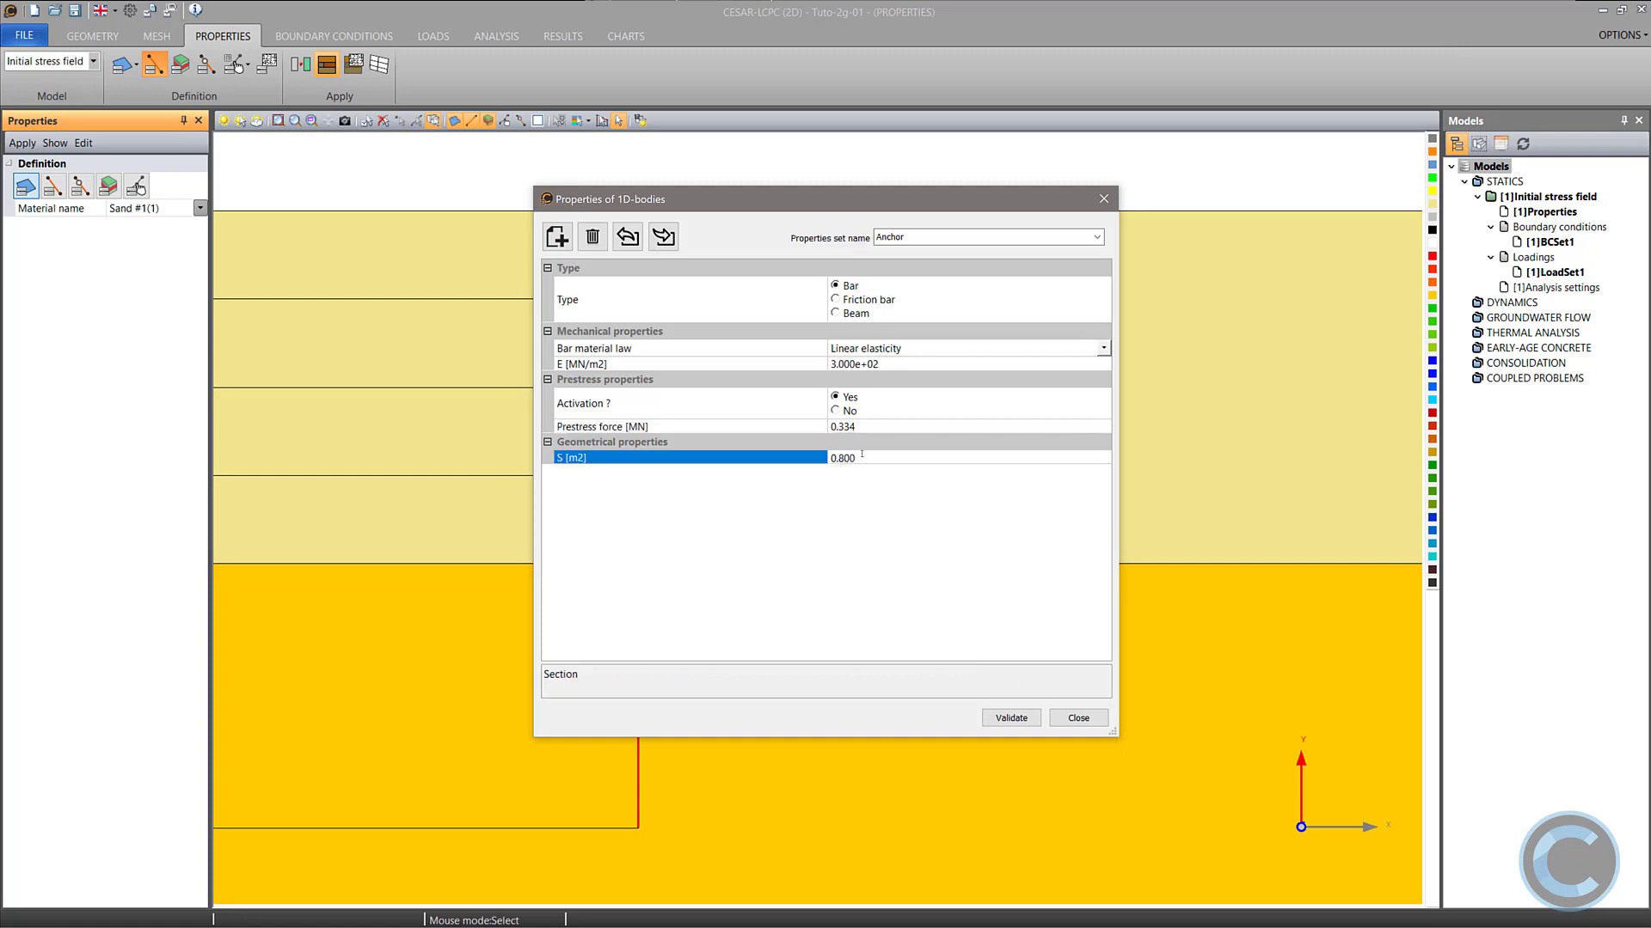
click(1019, 717)
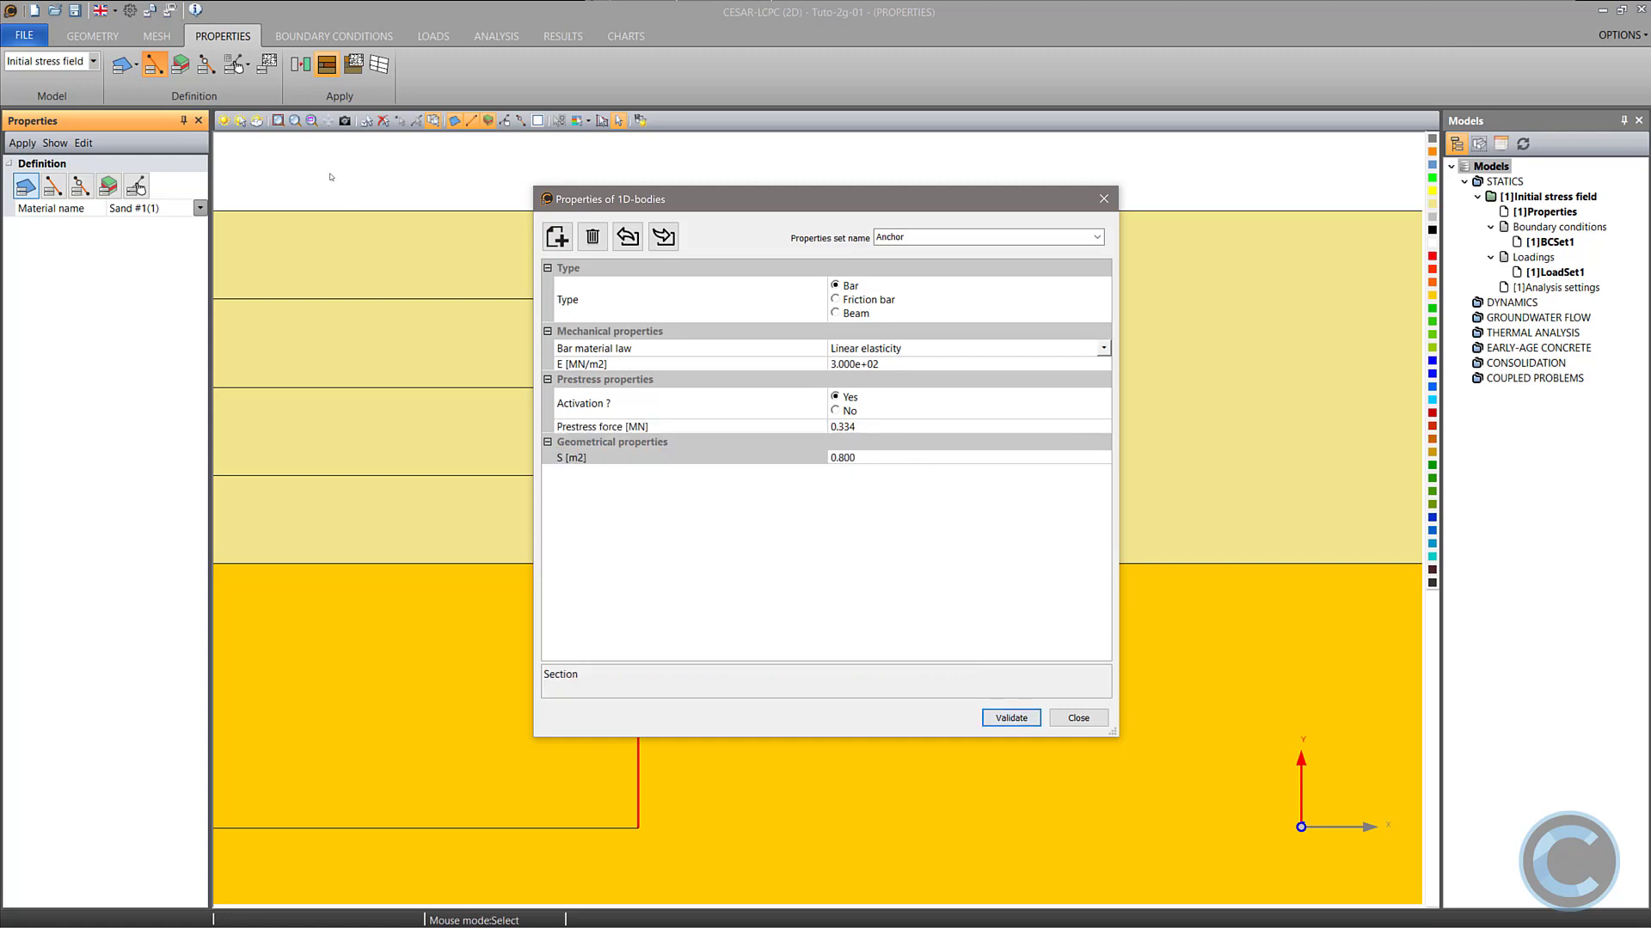
click(1059, 716)
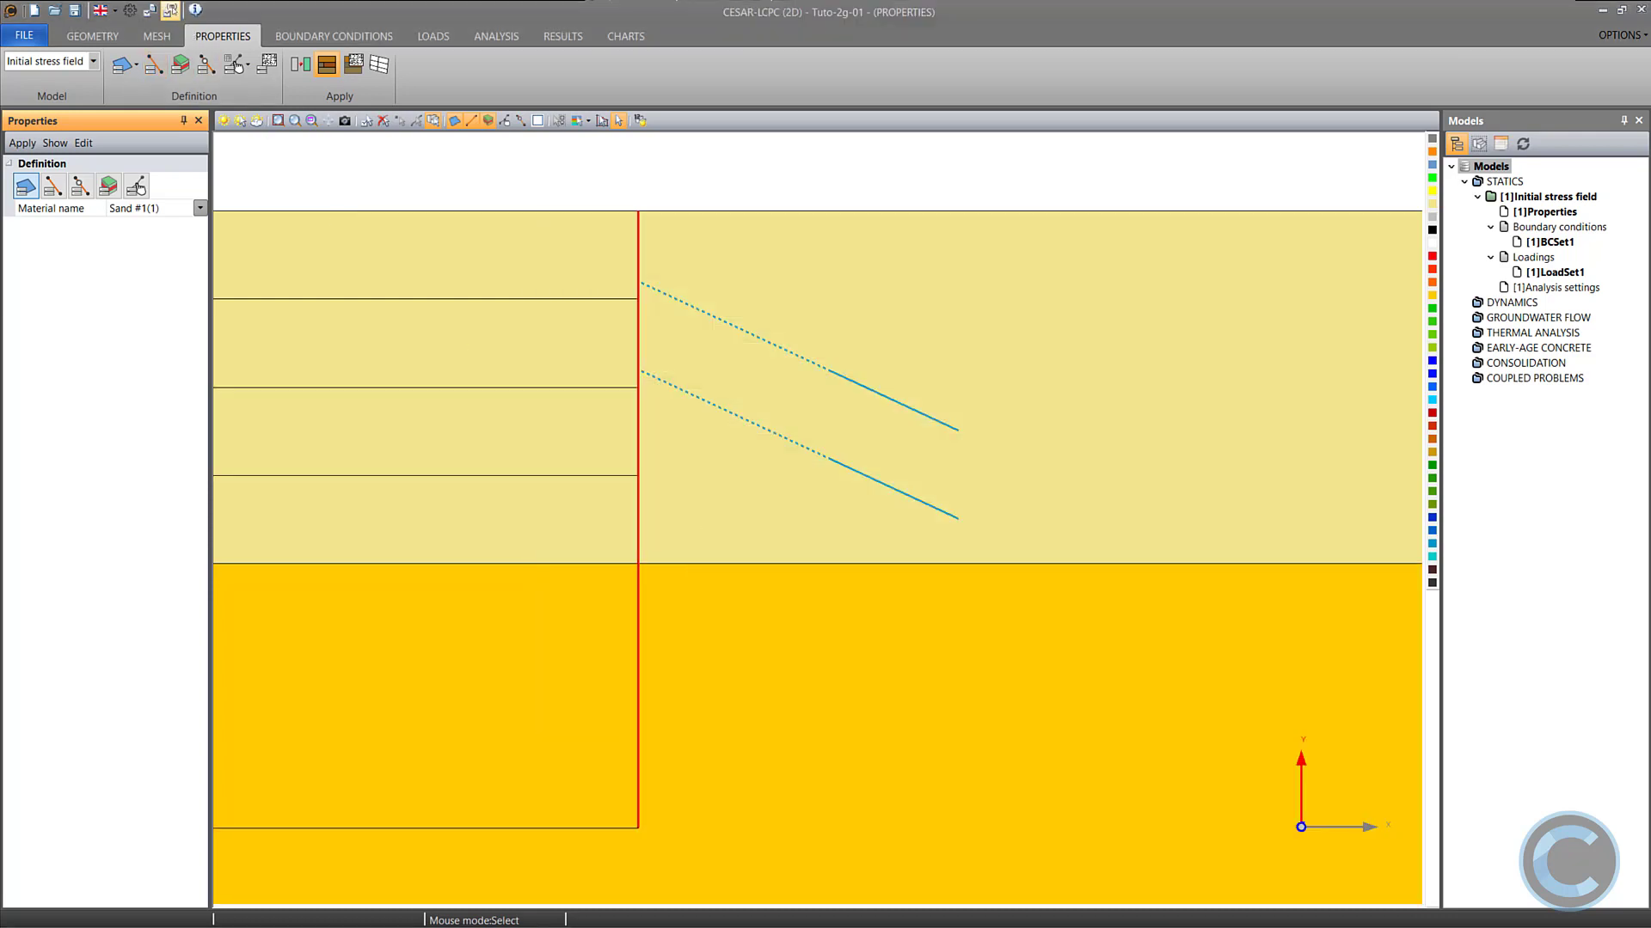
Turn on exponential number display for the Surface quantity in the mechanical units.
click(169, 10)
click(617, 342)
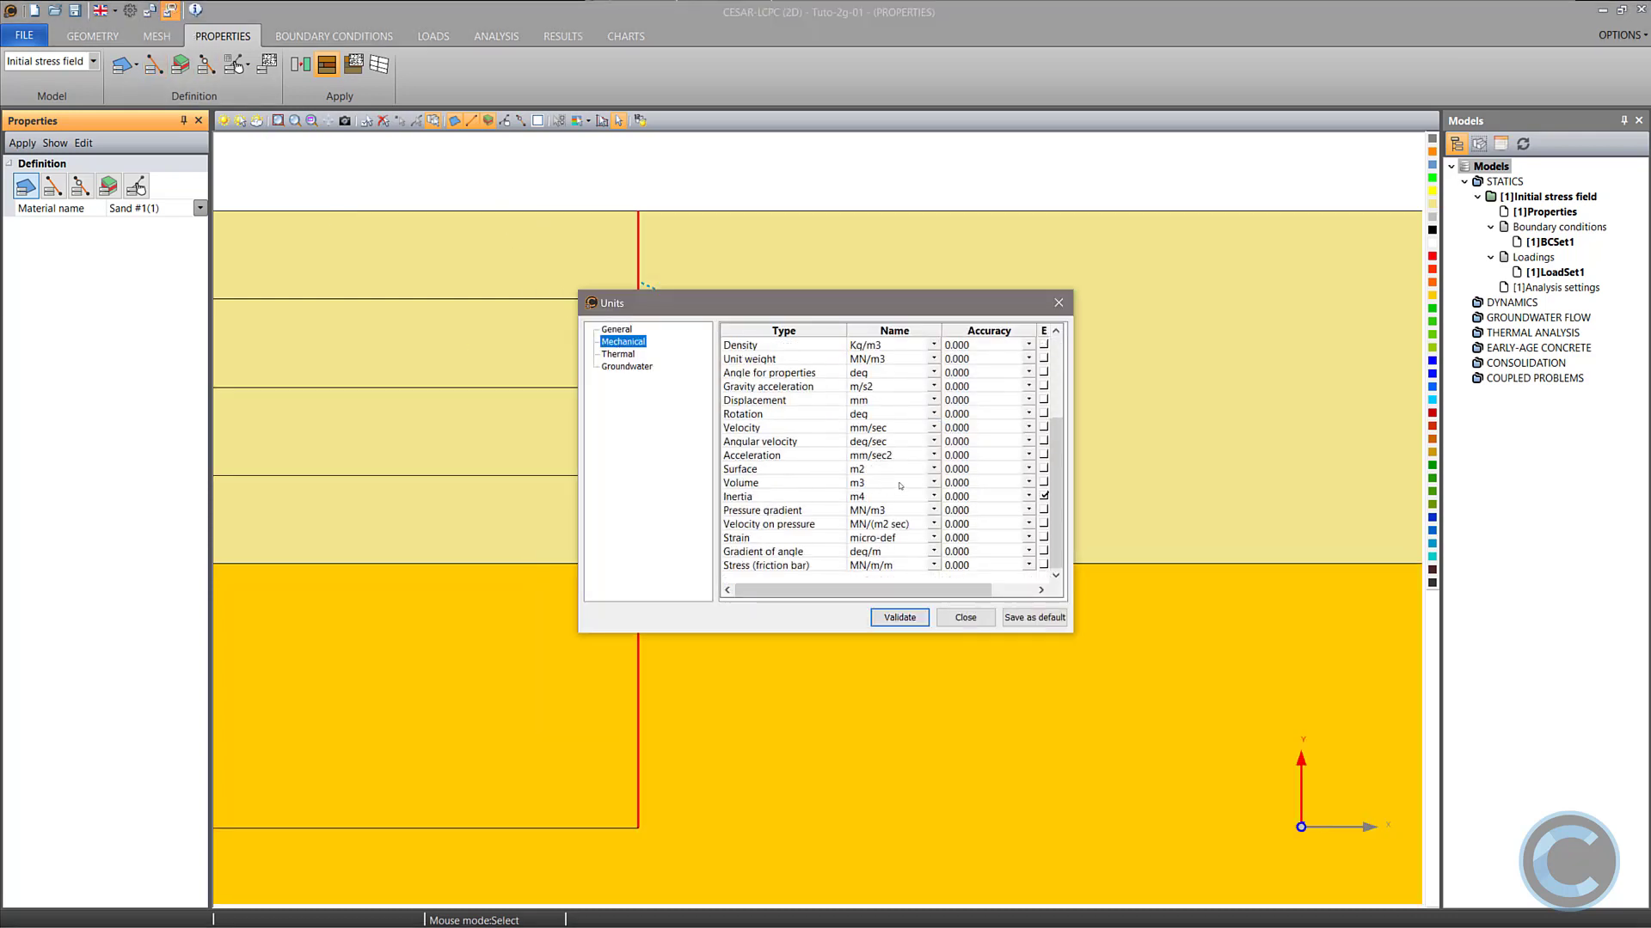
click(1043, 468)
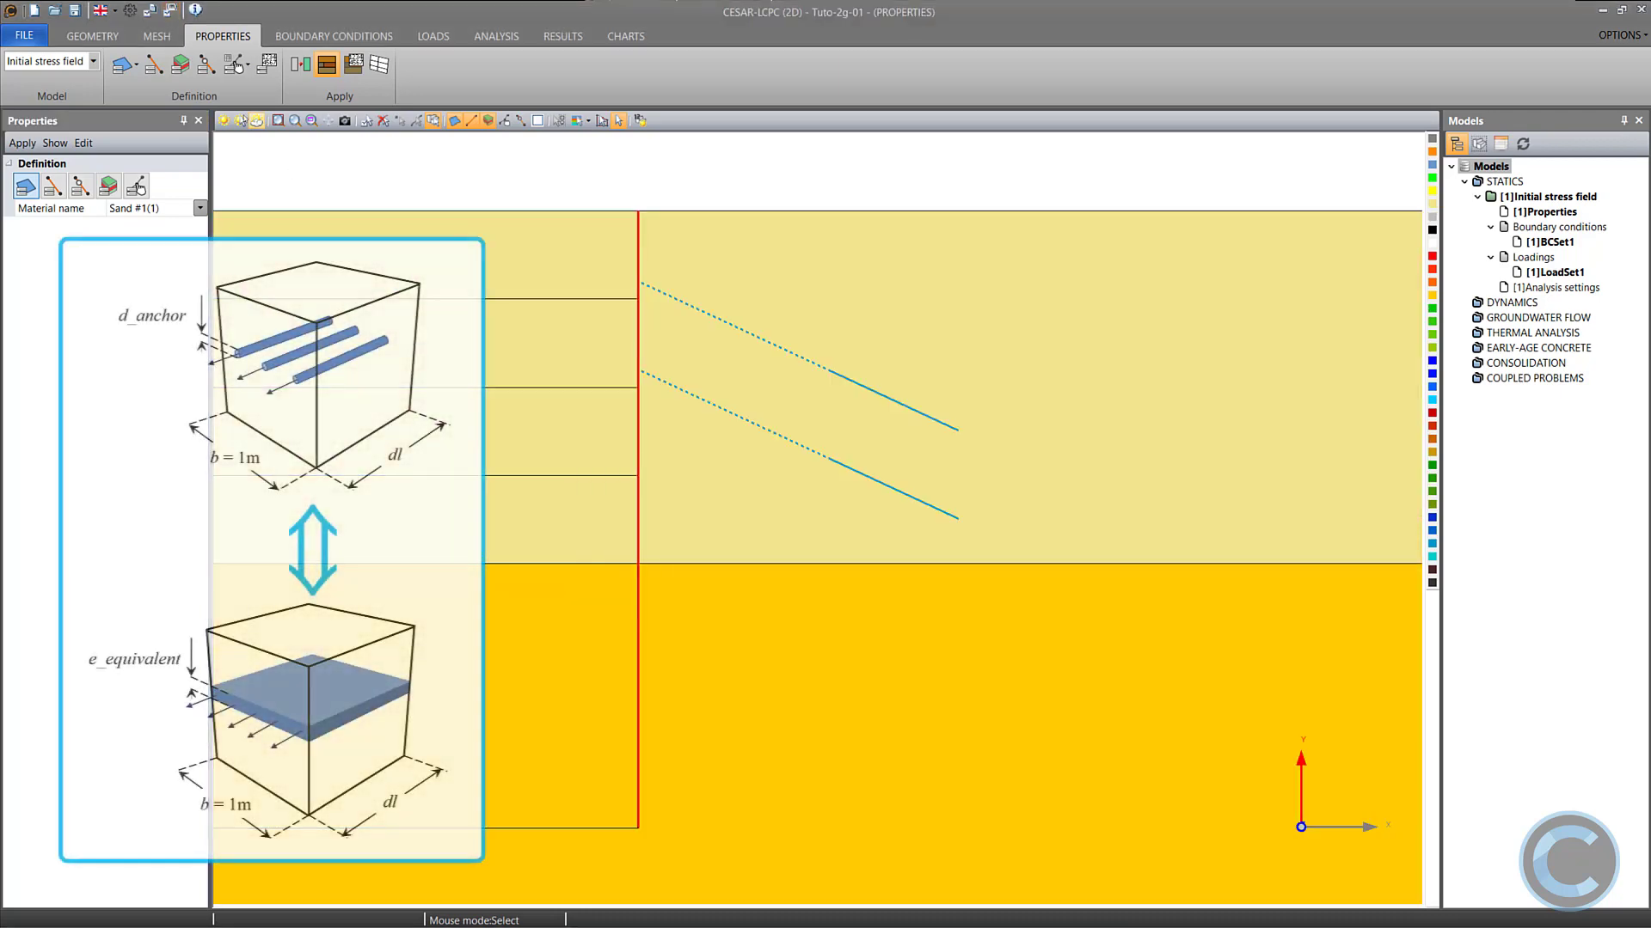
Set the Anchor bar's section area S to 7.5e-4 m2, then validate and close the 1D-body properties.
click(154, 65)
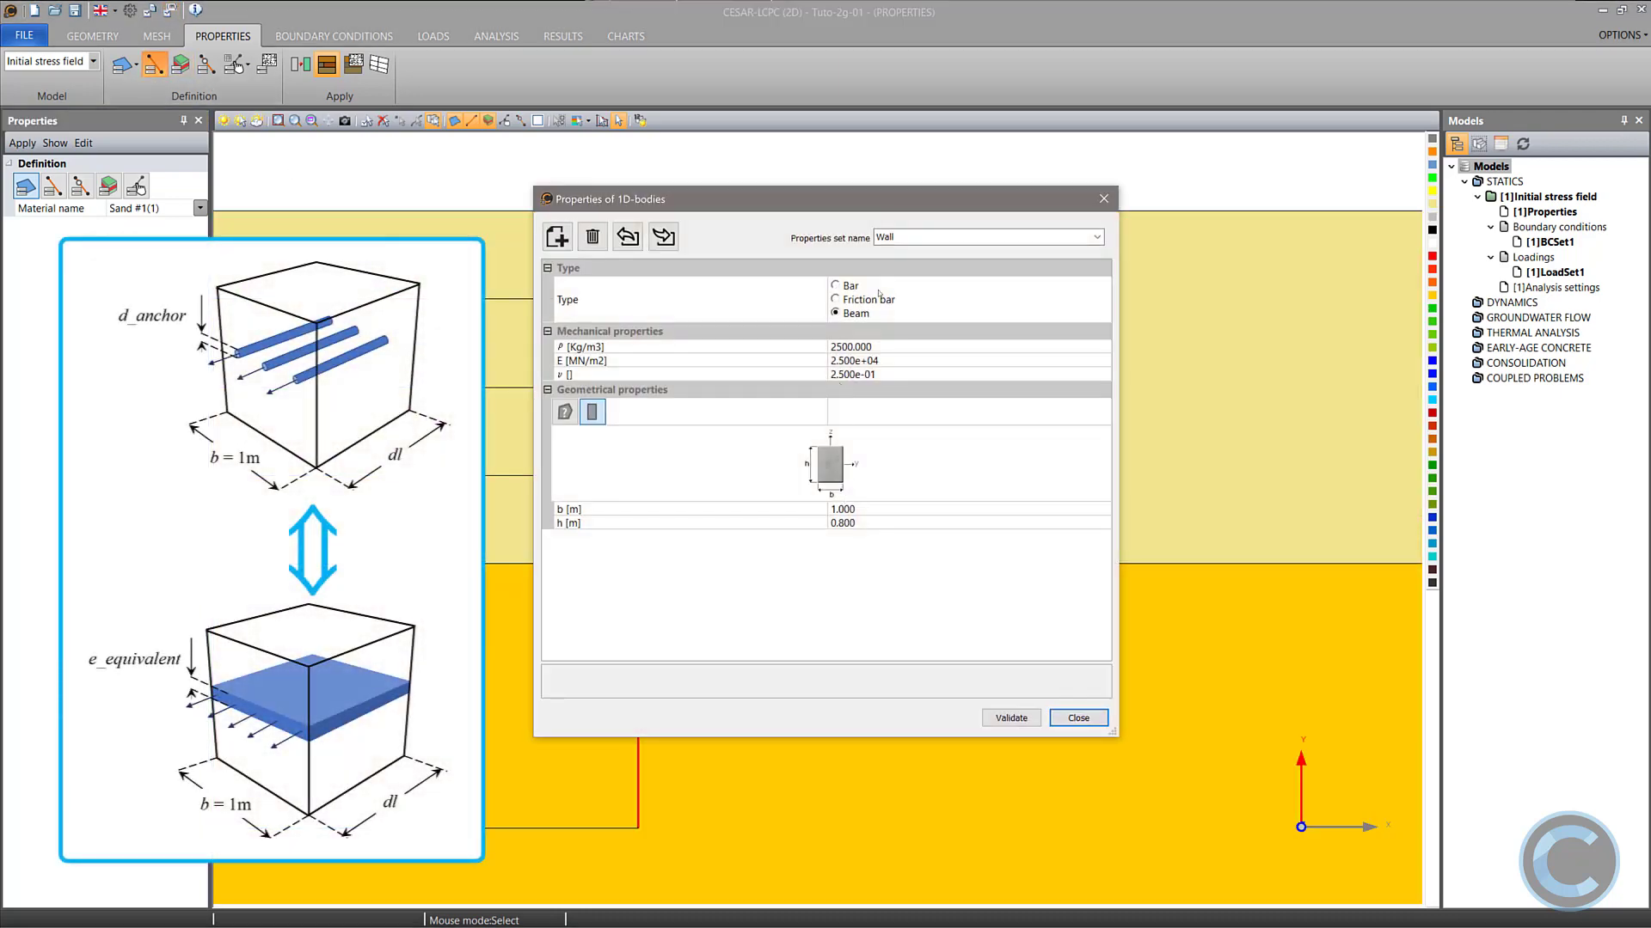
click(1096, 237)
click(1083, 267)
click(813, 460)
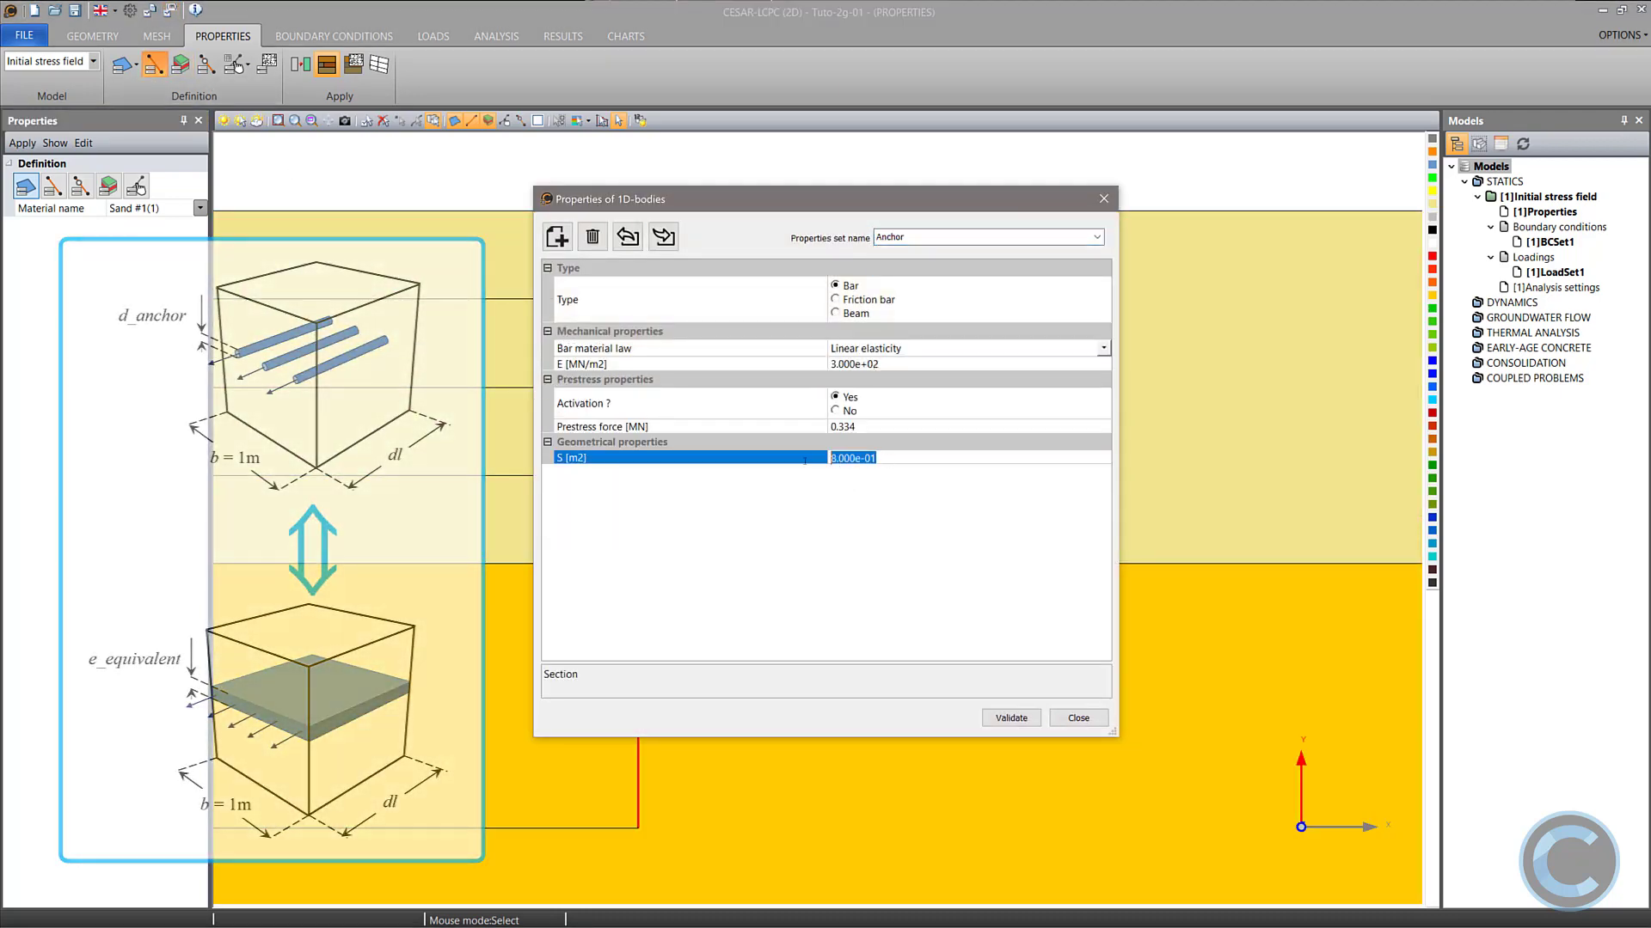
text(7.5e-4)
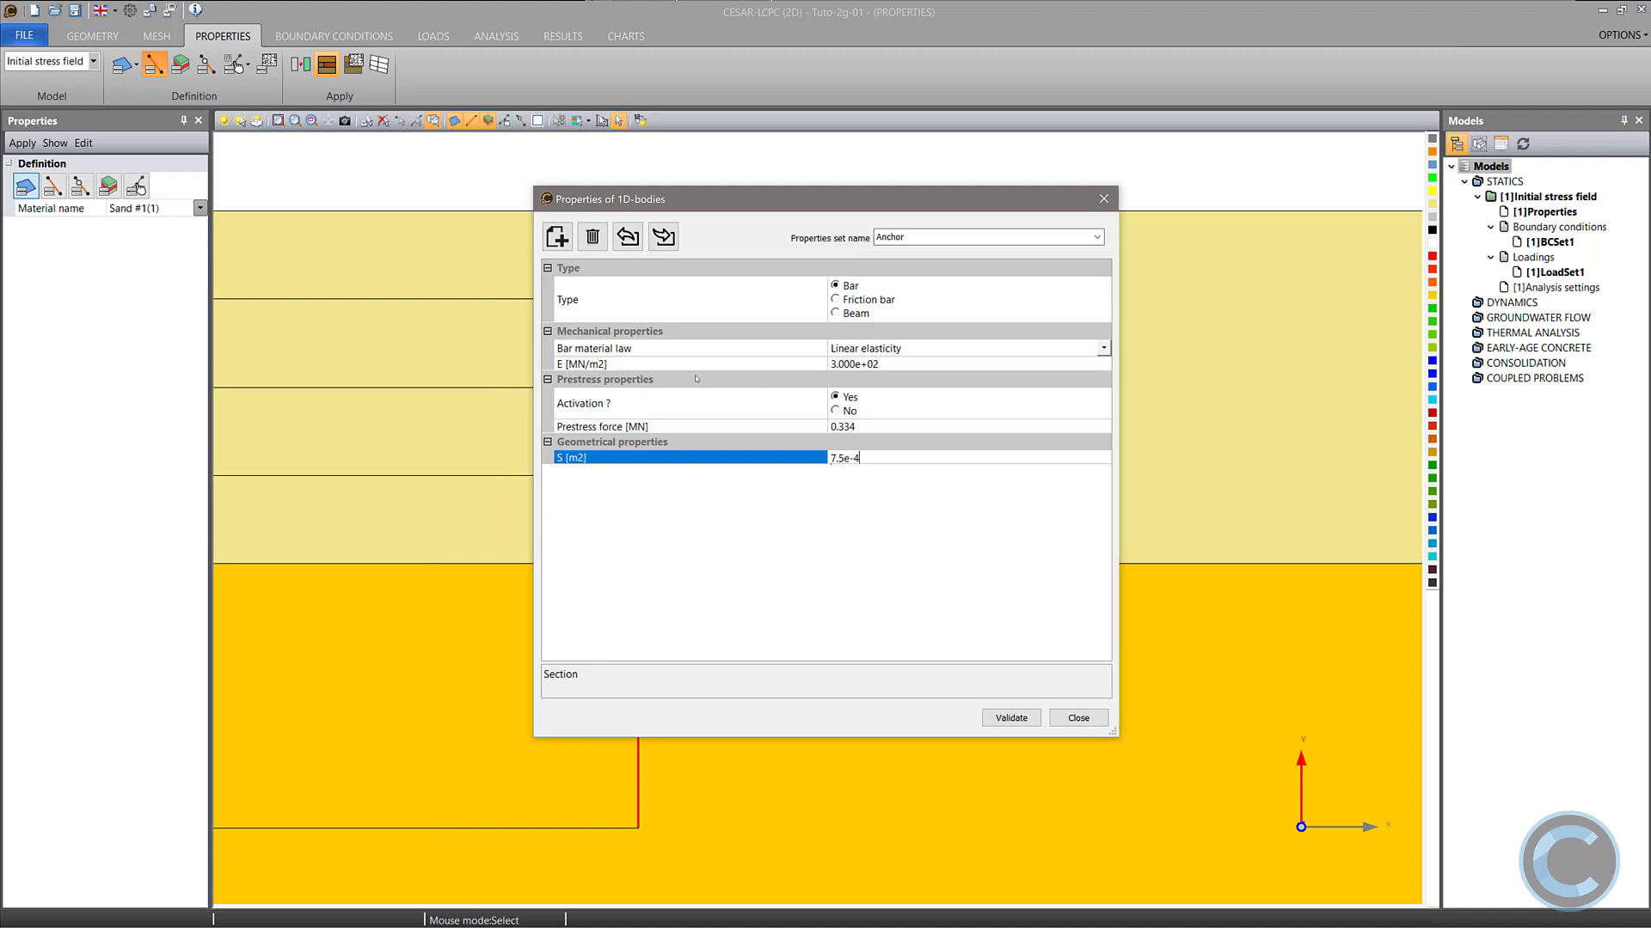
click(1011, 718)
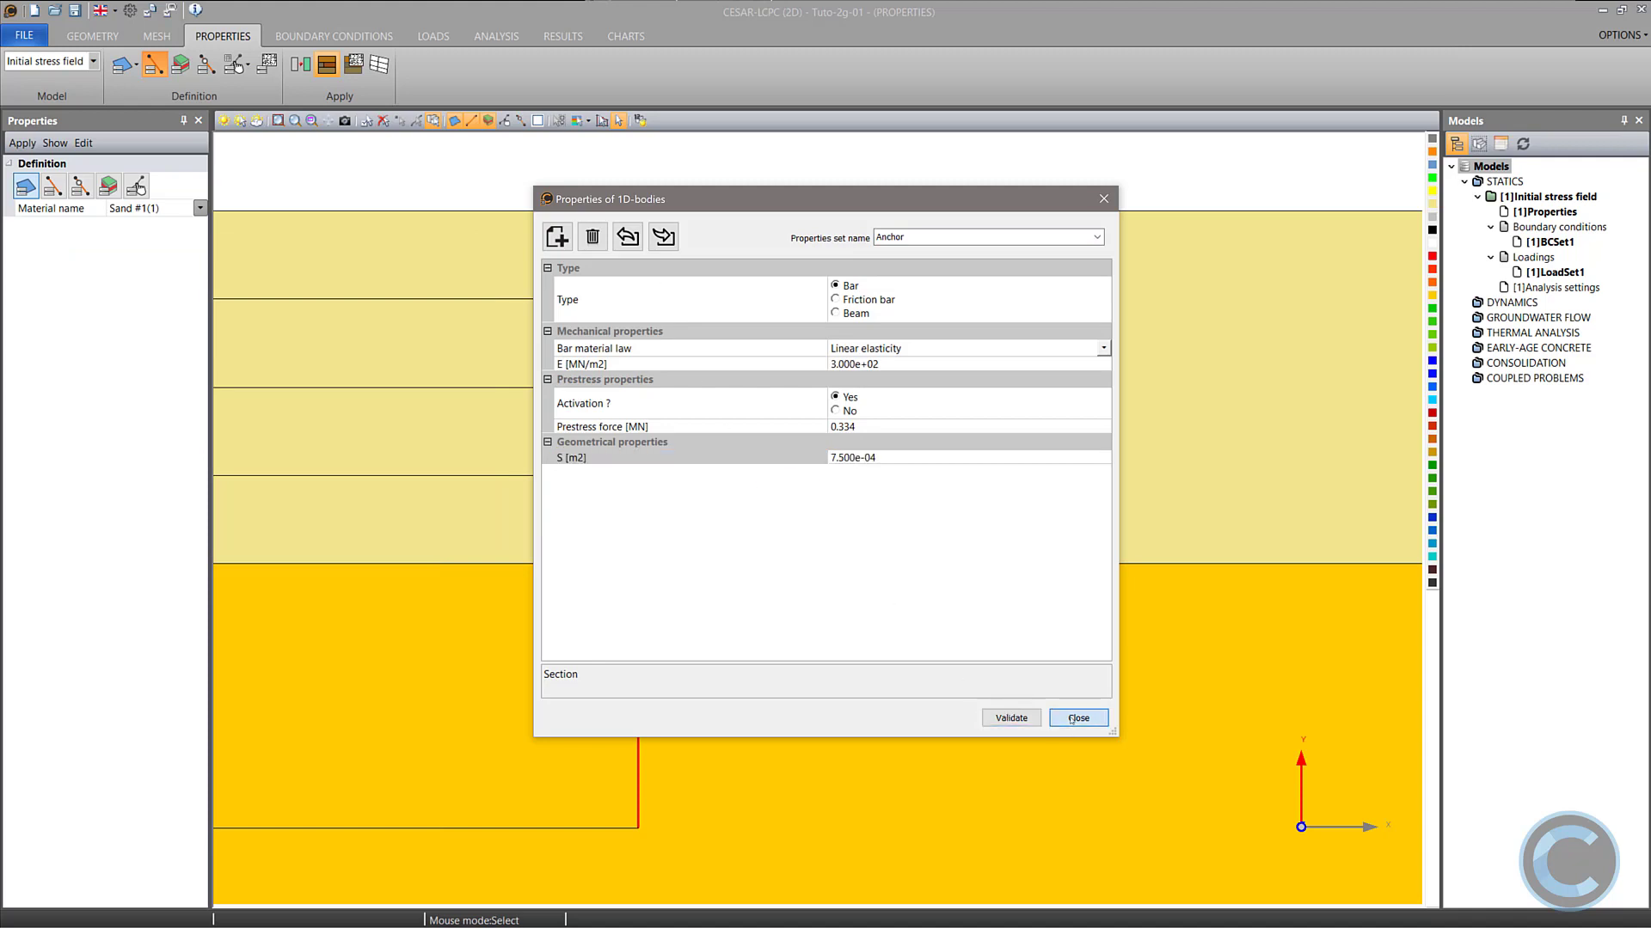
click(1076, 719)
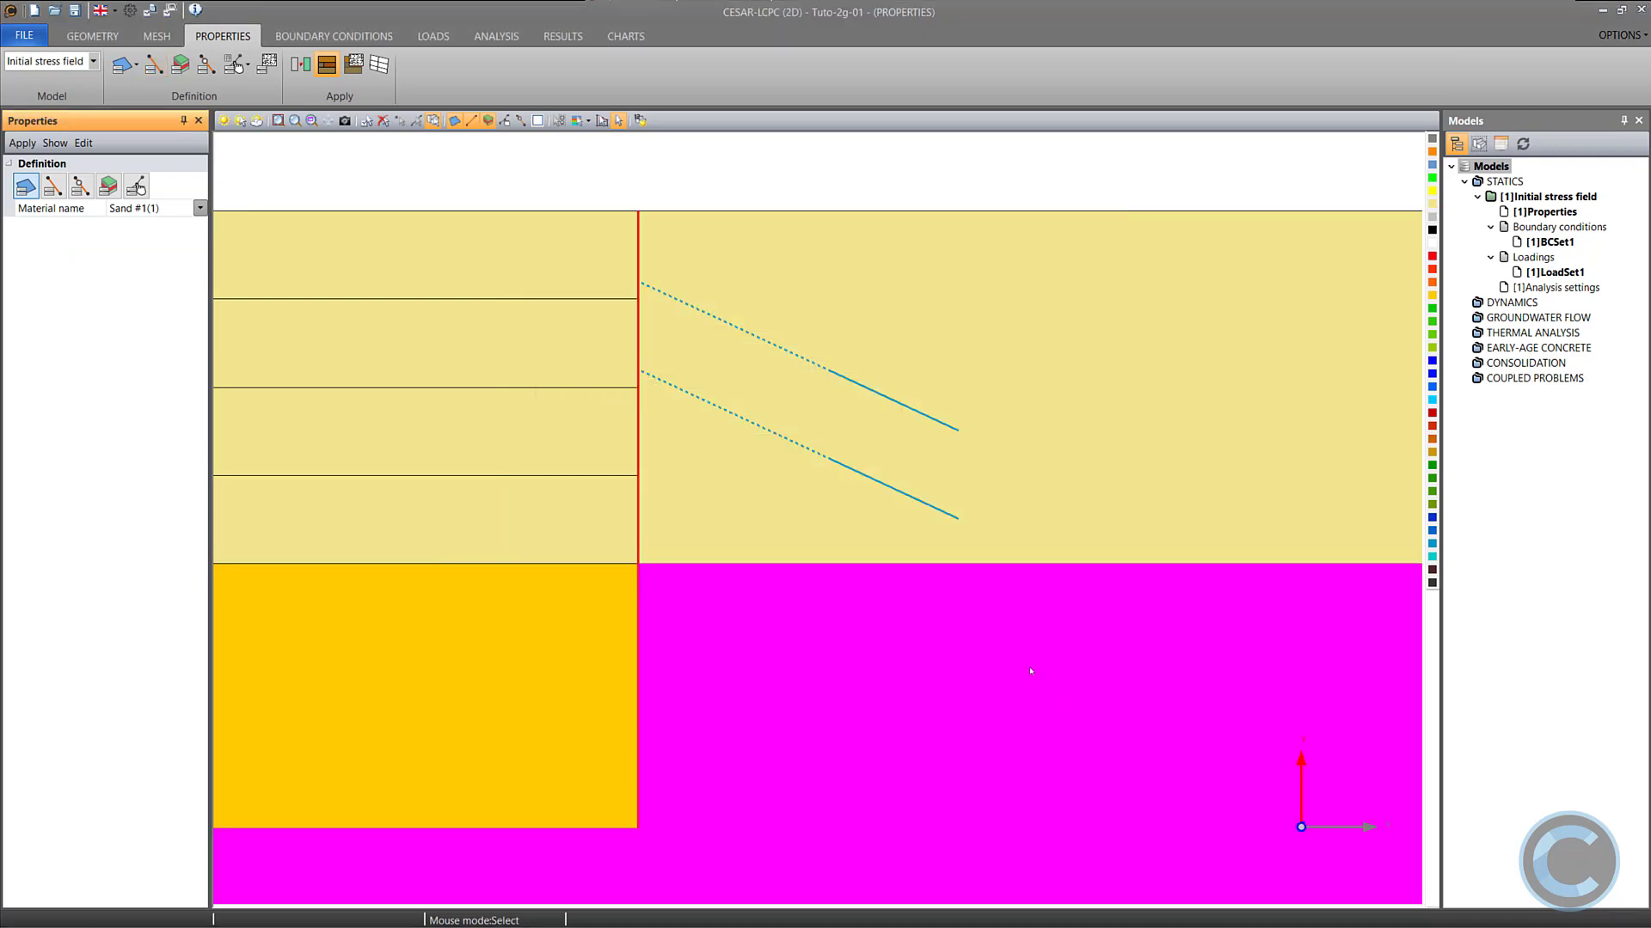
Create a bonded joint interface property set named Wall/Sand #1 - bonded with stiffness Ej set to 18000 MN/m2.
click(180, 67)
double_click(916, 309)
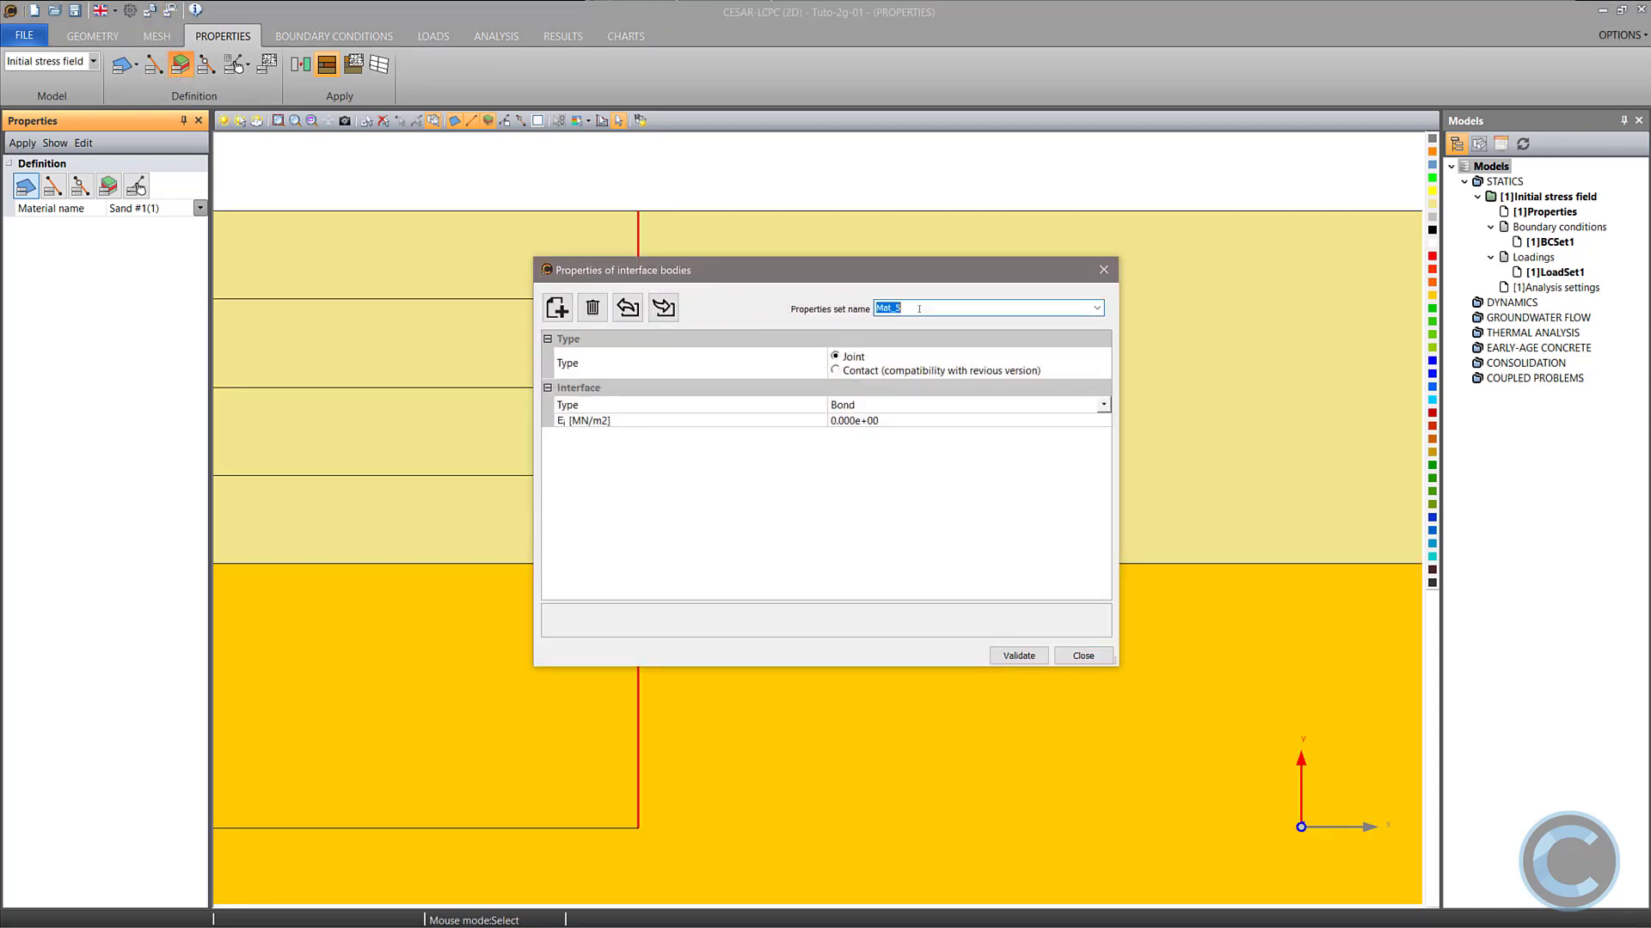
text(Wall/Sand #1 - bonded)
click(893, 421)
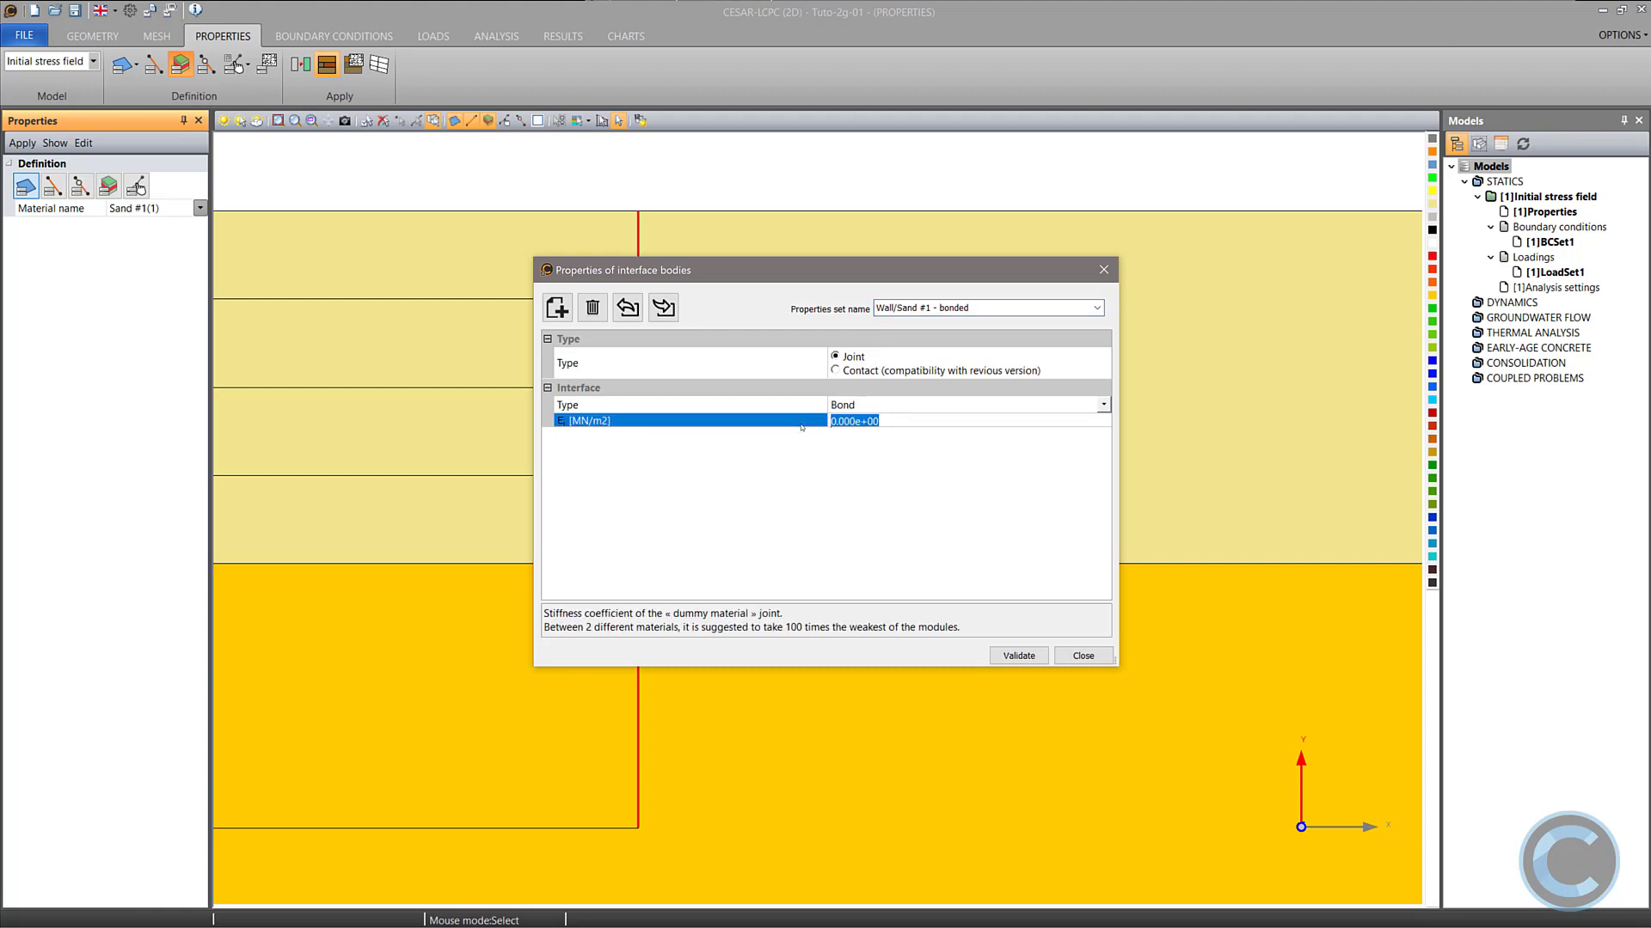
text(18000)
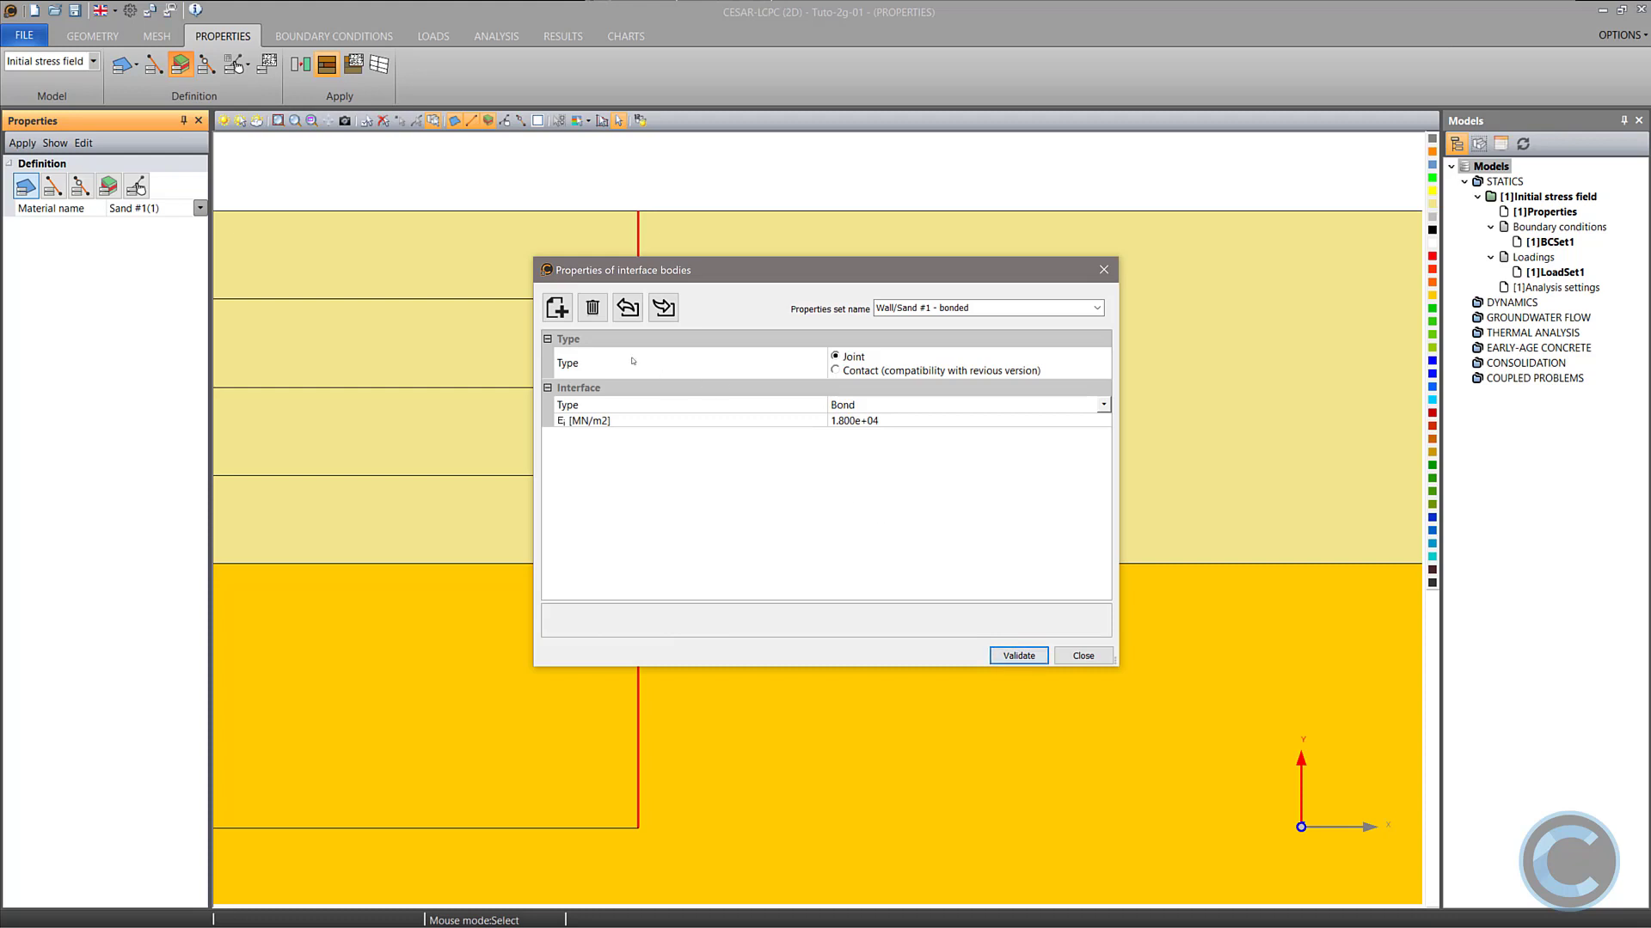
Create a bonded interface property set named Wall/Sand #2 - bondedd with stiffness Ej set to 3.000e+04 MN/m2.
click(558, 308)
text(Wal)
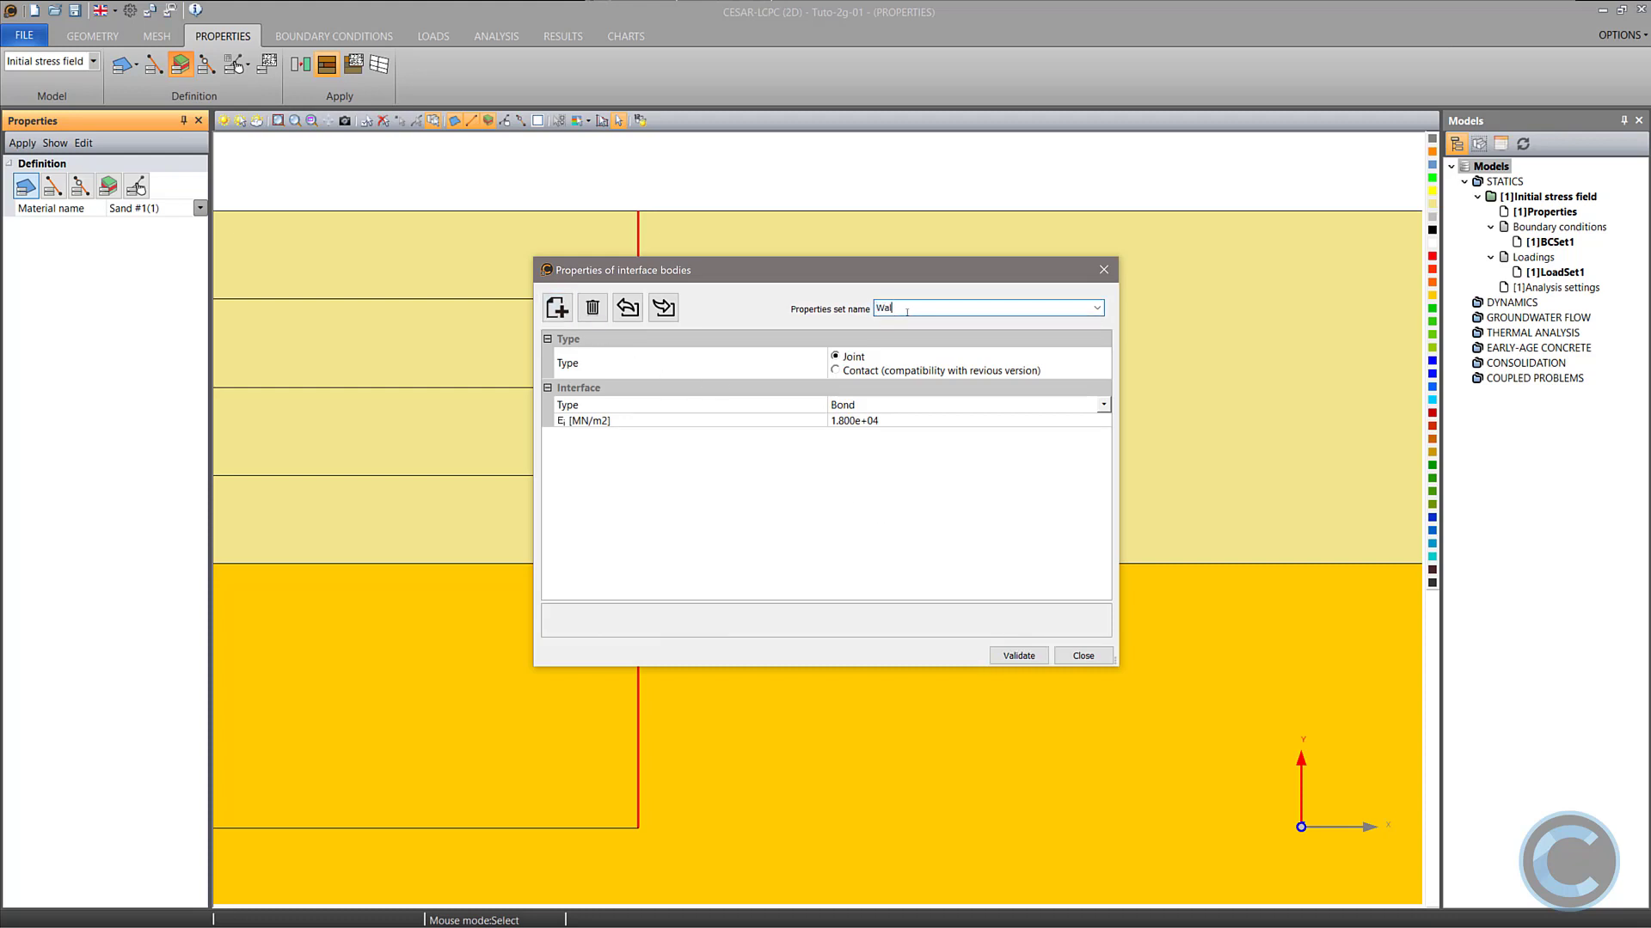
text(l/Sand #2 - bondedd)
click(808, 424)
text(3.000e+04)
key(Return)
Create an interface property set named Wall/Sand #1 - frictio with the interface type Coulomb's friction.
click(557, 307)
text(Wall/Sand #1 - frictio)
click(1103, 404)
click(873, 435)
Set the Sand #1 friction interface to Ej 18000 MN/m2, Rt 1 MN/m2 and friction angle 23.3 degrees.
click(792, 420)
text(18000)
key(Down)
key(Down)
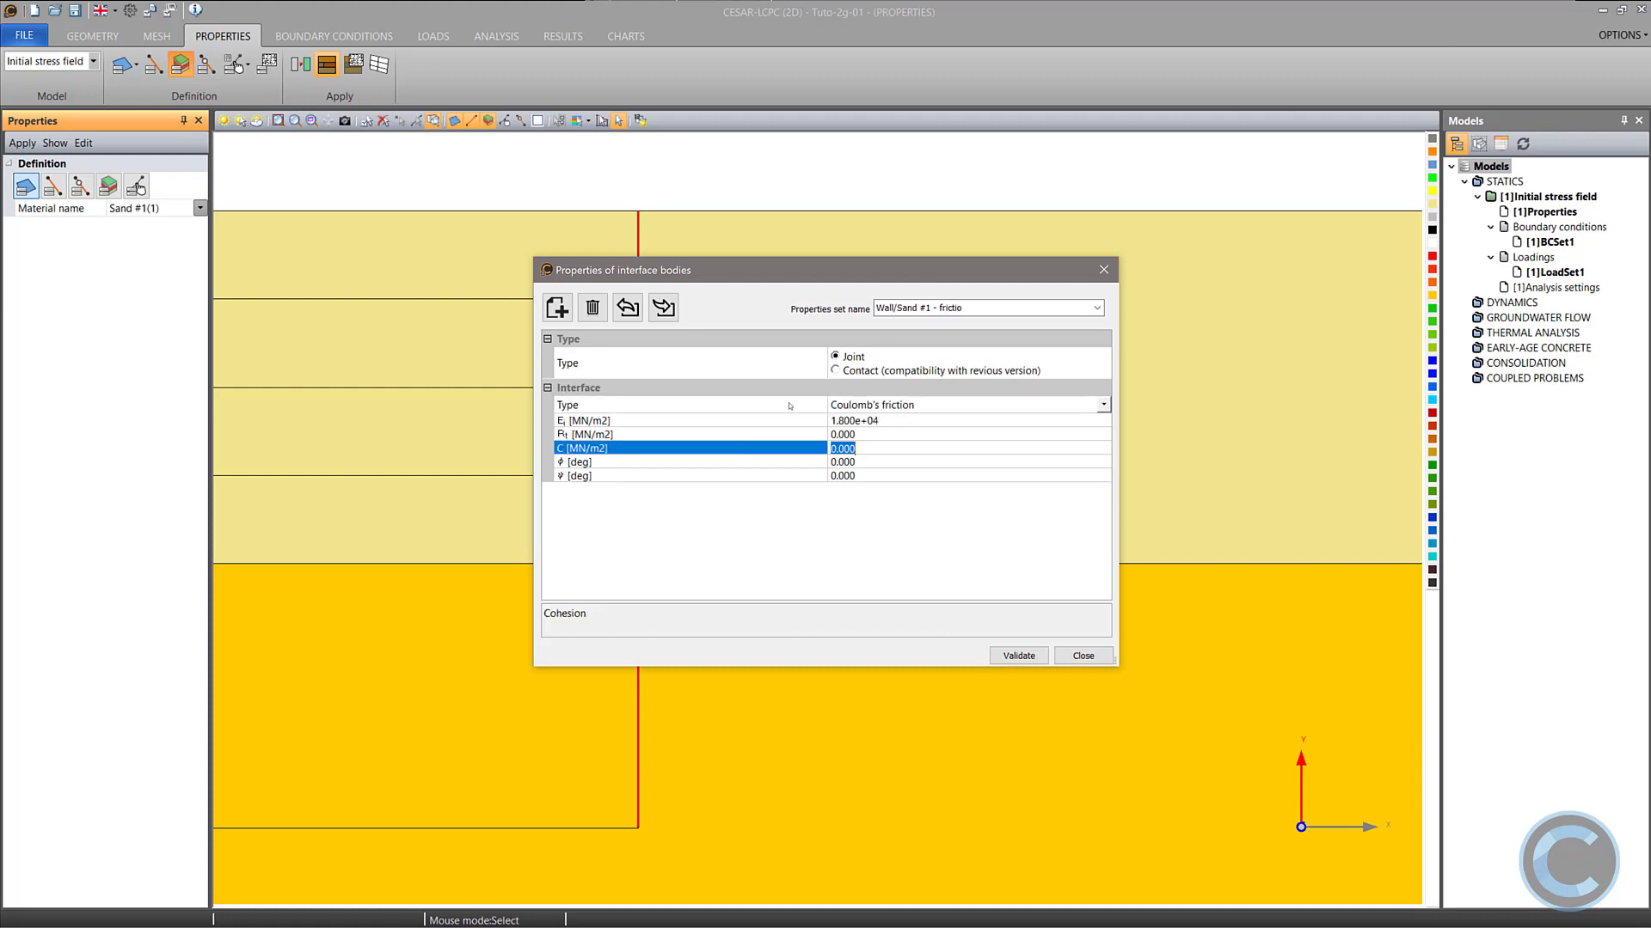
click(783, 431)
text(1)
key(Down)
key(Down)
text(23.3)
key(Return)
Add a Wall/Sand #2 - friction set with Coulomb's friction, Ej 3e4 MN/m2, Rt 1 and friction angle 25.3 degrees, then validate and close.
click(895, 307)
text(Wall-Sand #2 - friction)
click(820, 404)
click(771, 422)
text(3e4)
key(Return)
key(Return)
key(Return)
text(25.3)
click(1017, 655)
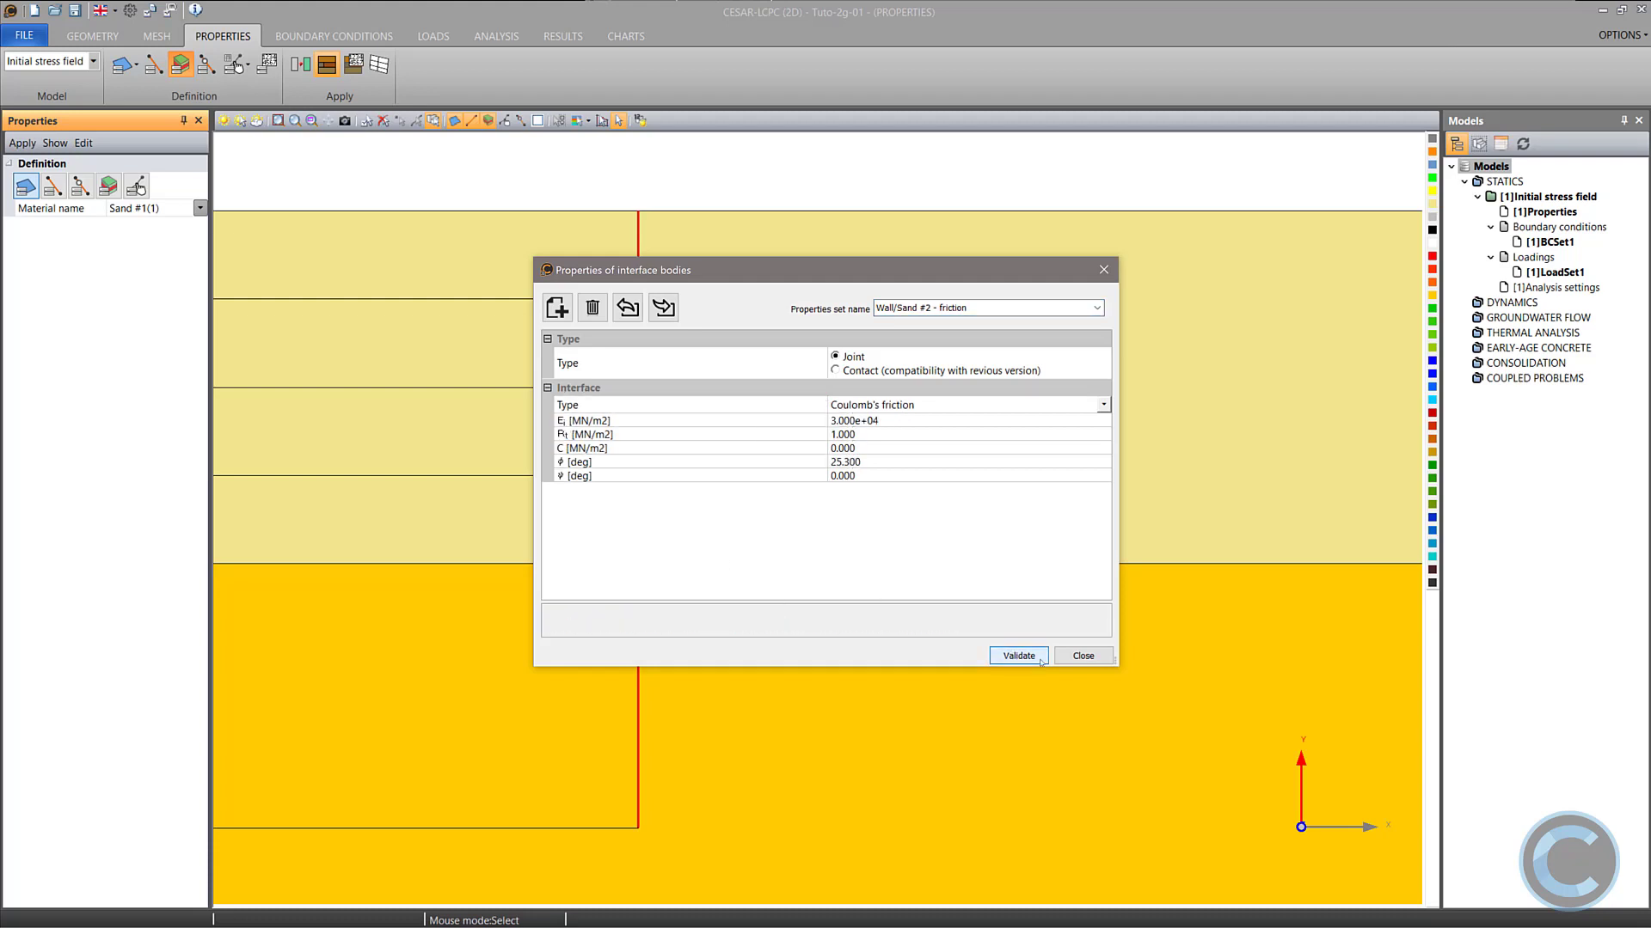
click(1080, 656)
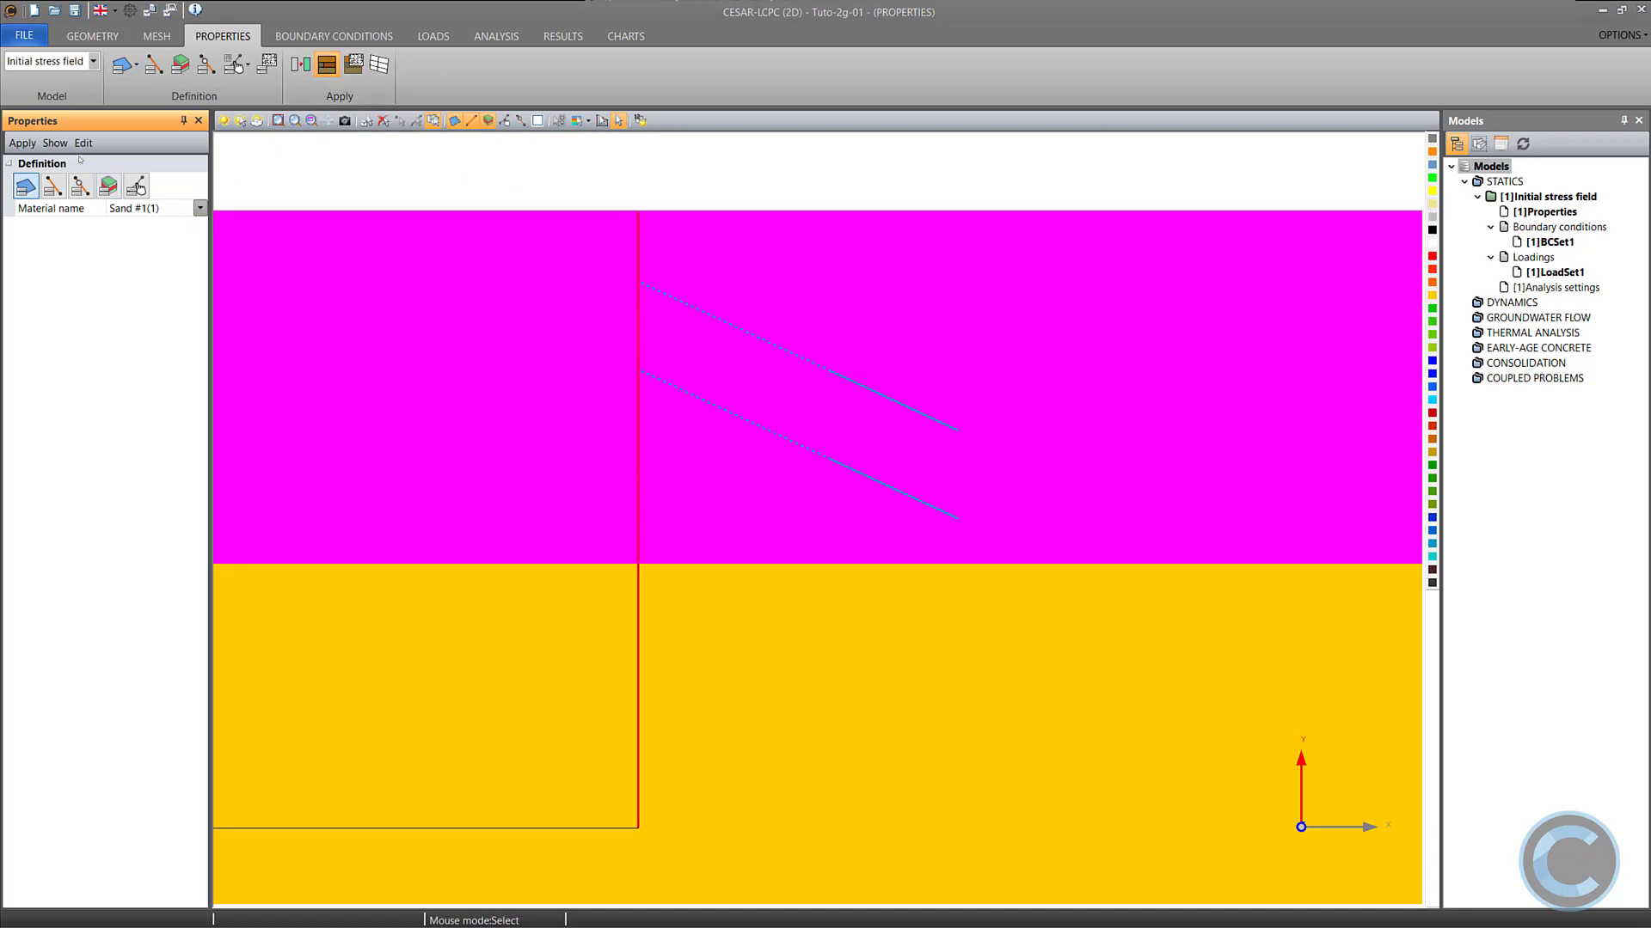
Assign the material Sand #1 to the upper soil layer and Sand #2 to the lower soil layer.
click(26, 145)
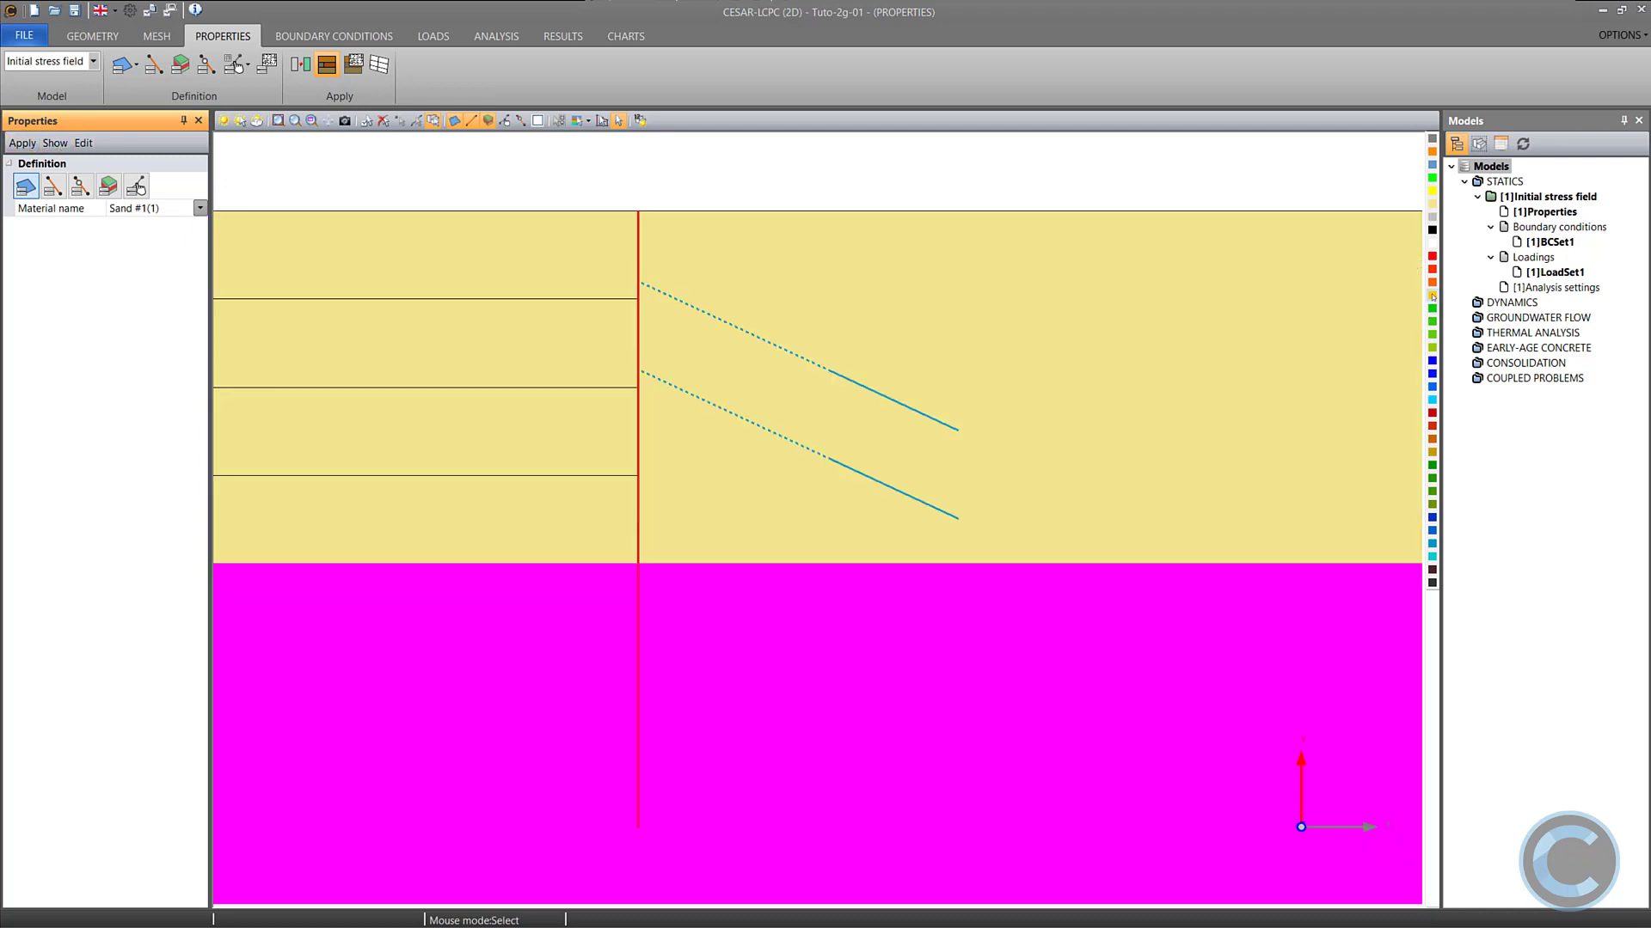
click(181, 209)
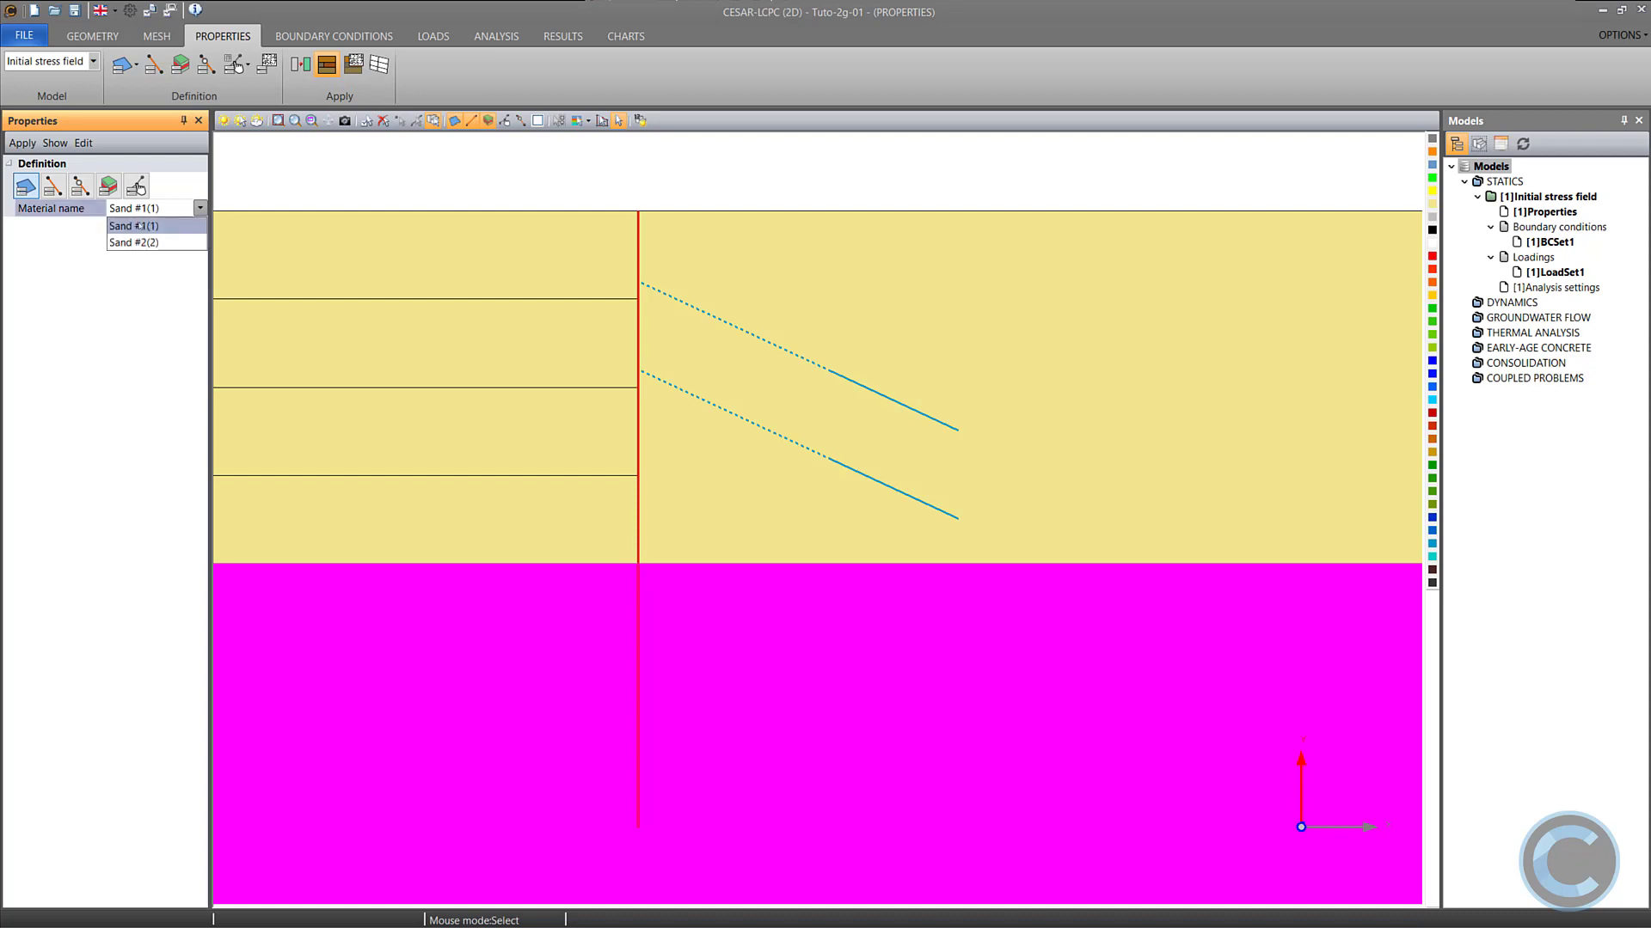
click(144, 245)
click(22, 143)
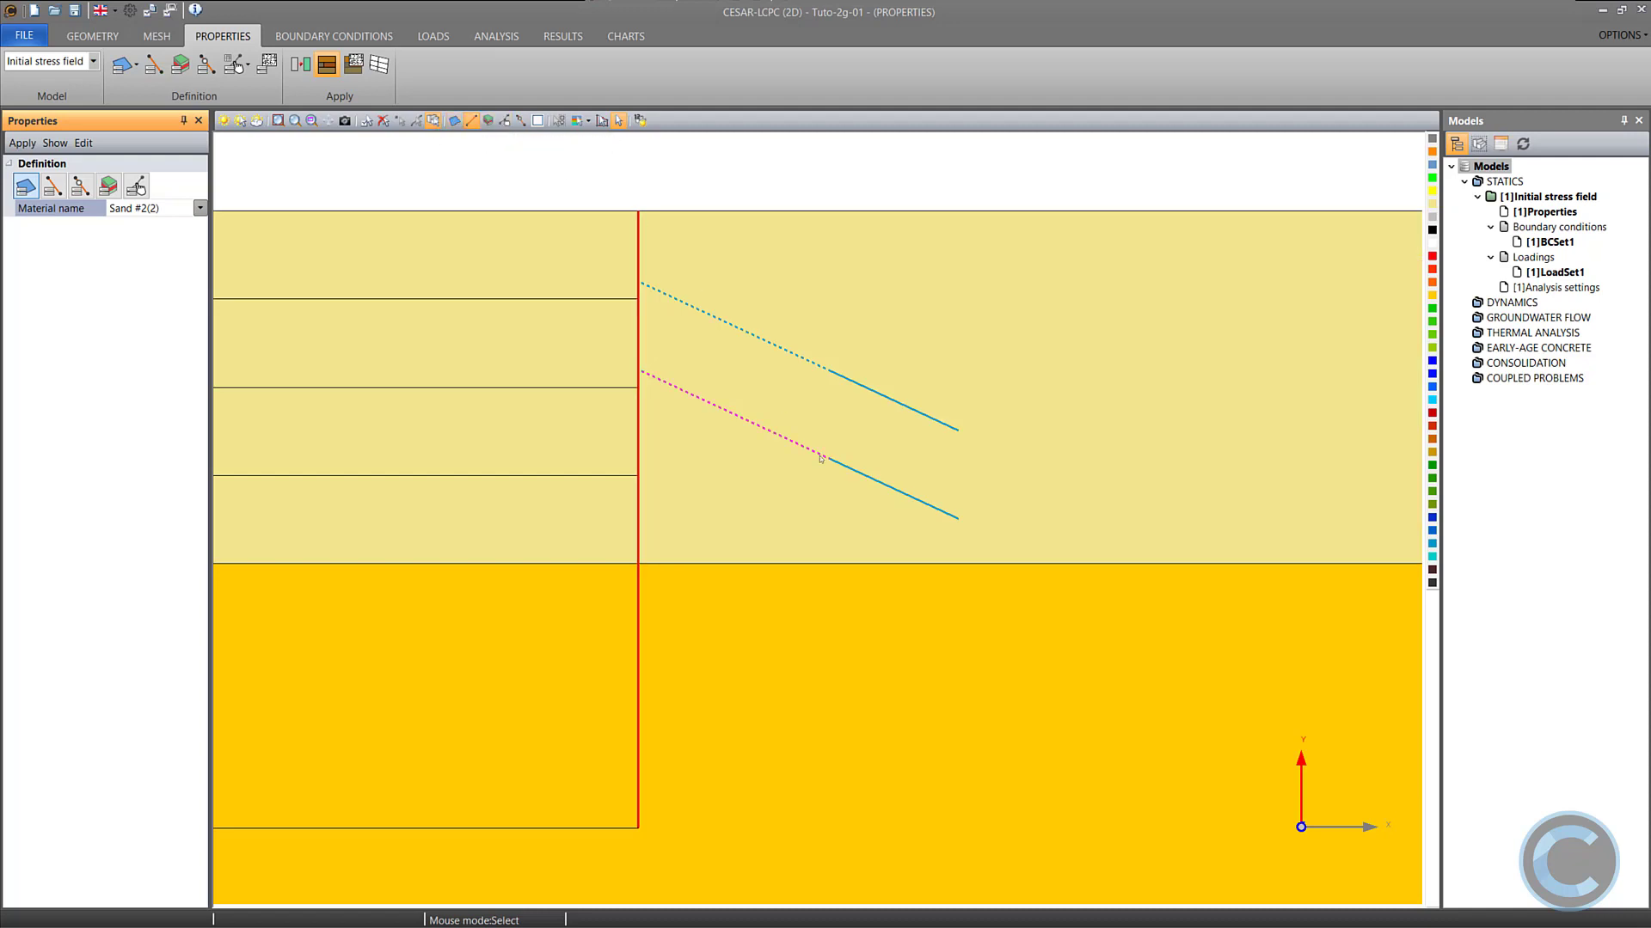
Assign the Anchor 1D-body properties to both inclined anchor lines, including their dotted and solid segments.
drag(878, 517, 712, 307)
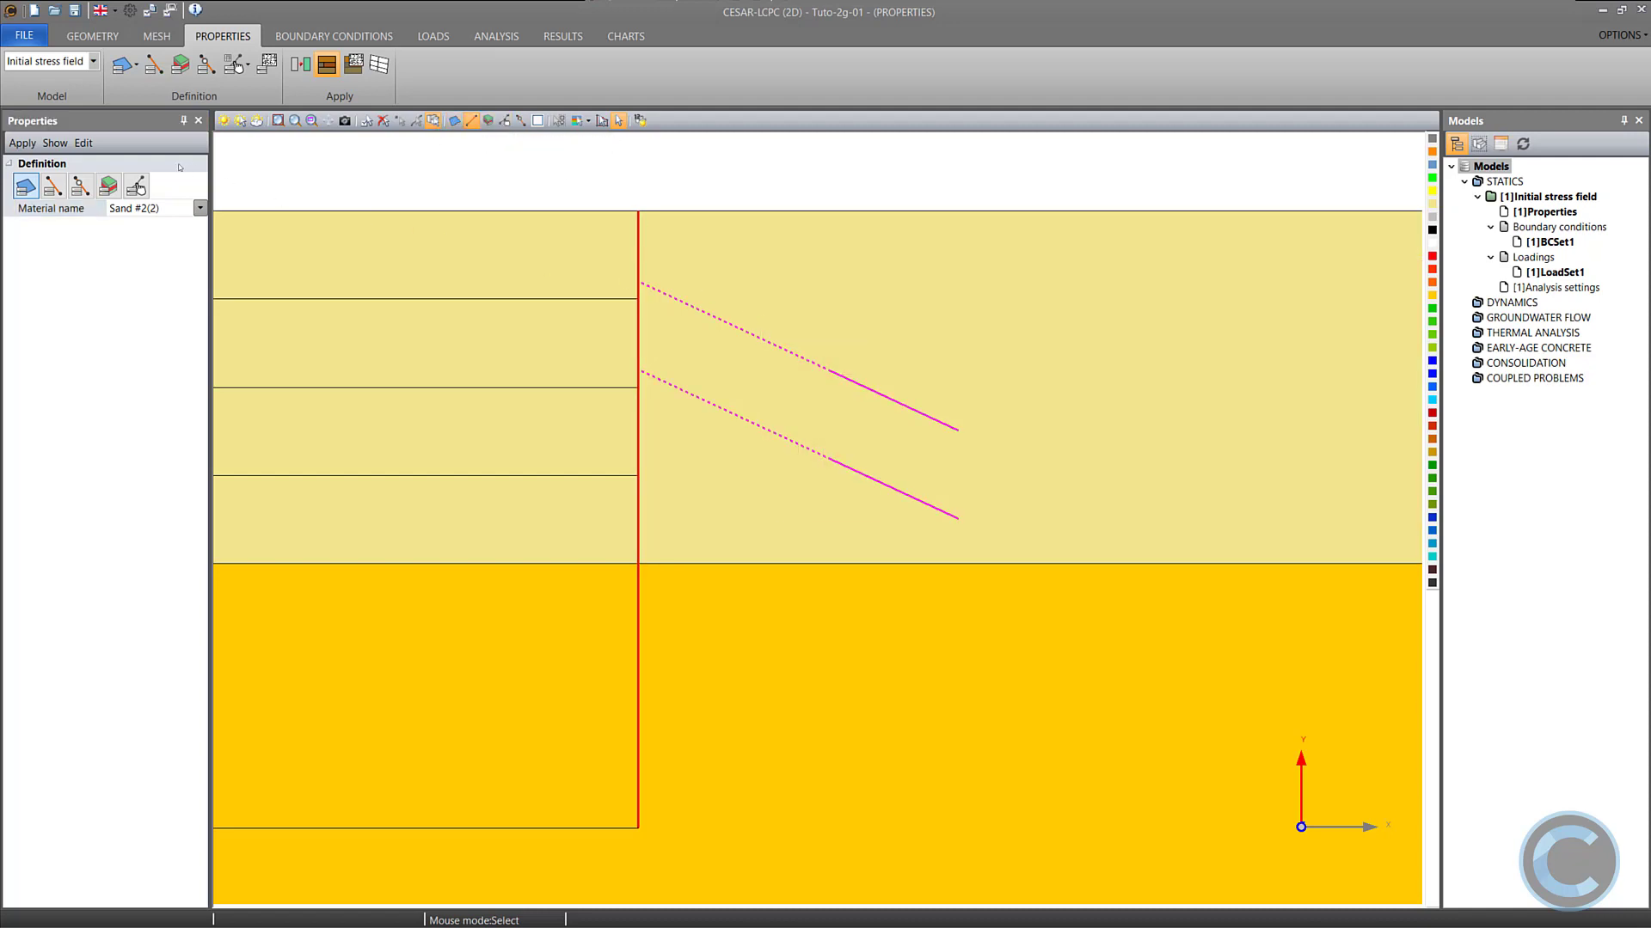
click(52, 185)
click(129, 208)
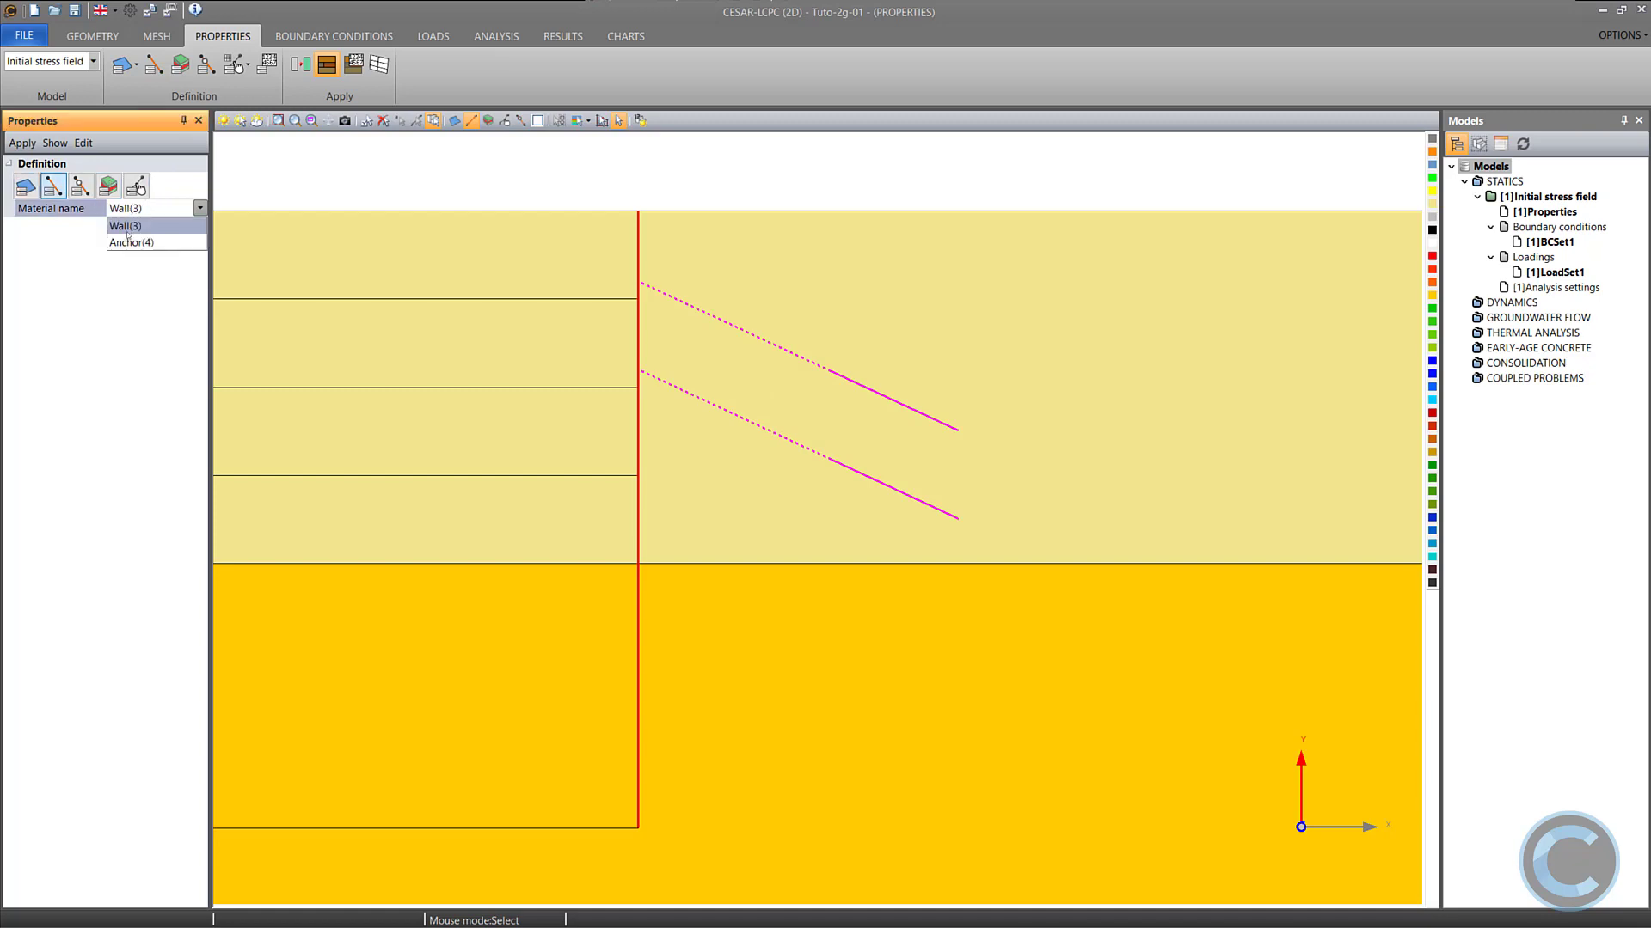
click(131, 242)
click(30, 144)
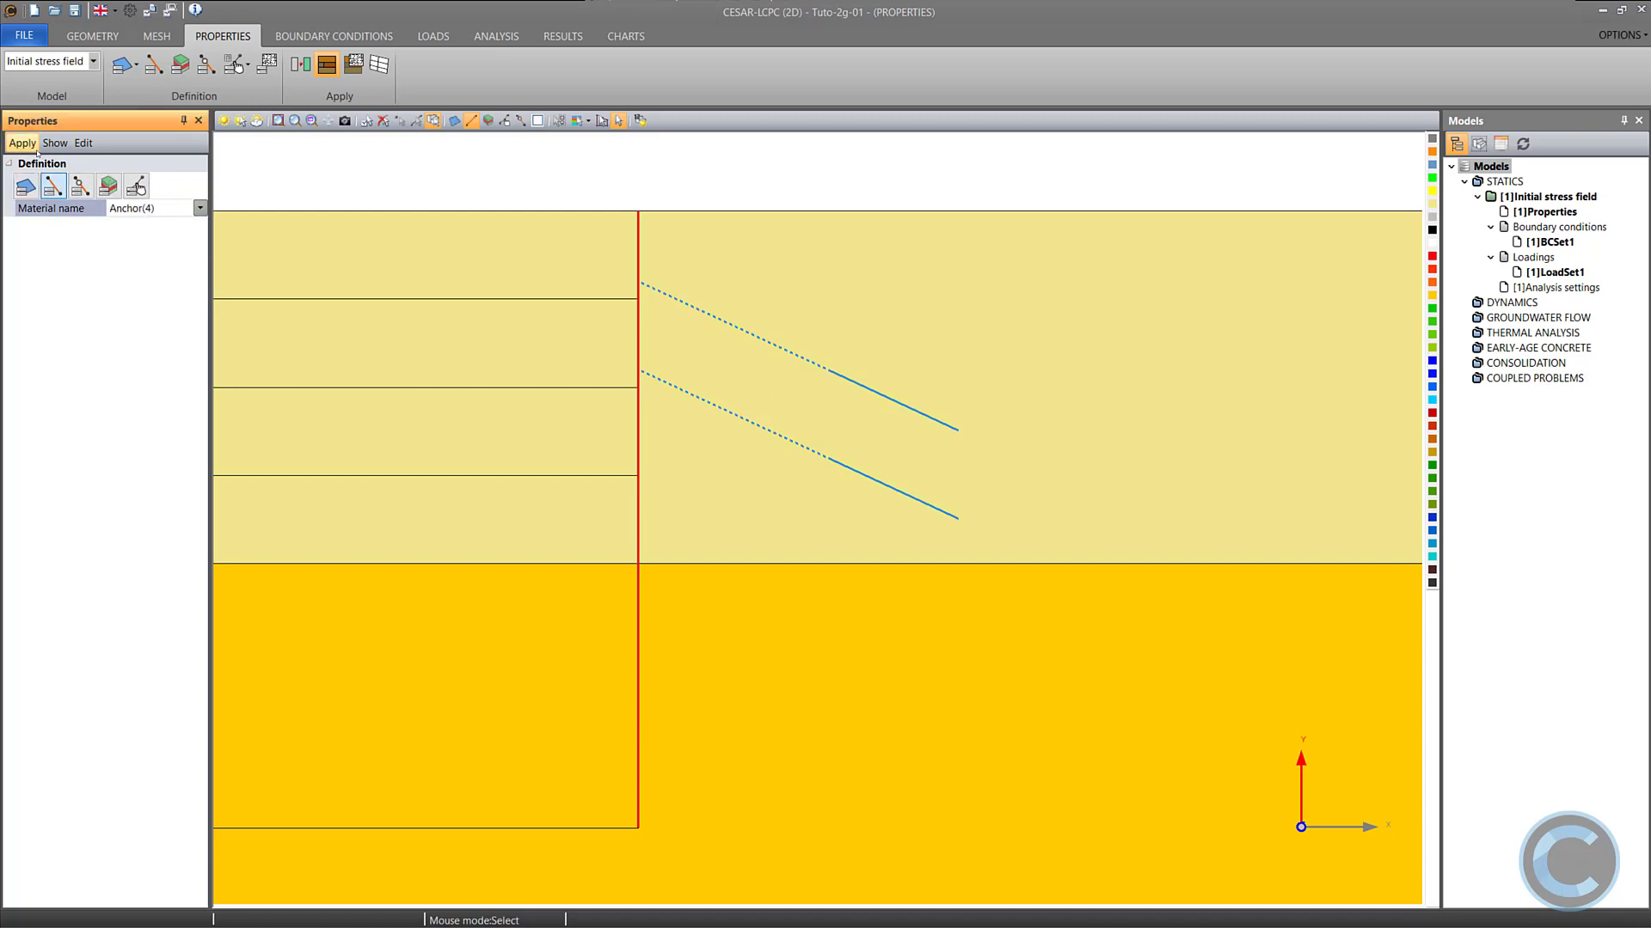
Assign the Wall 1D-body properties to the full height of the vertical retaining wall line.
drag(599, 186, 688, 921)
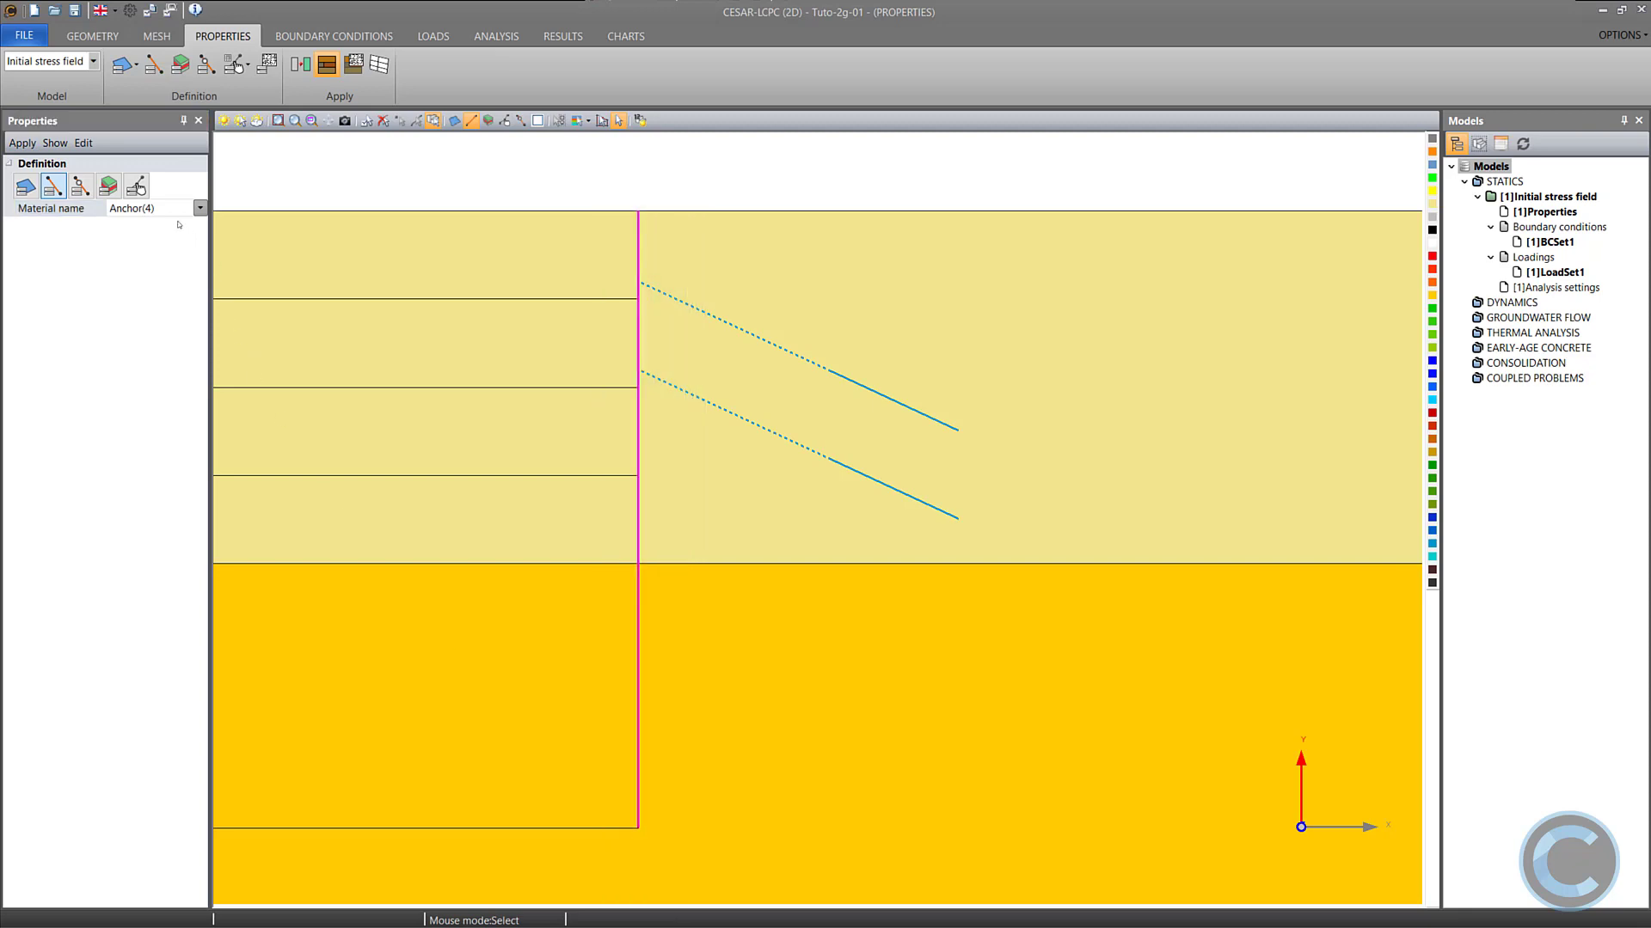
click(199, 208)
click(129, 231)
click(22, 143)
Assign the Wall/Sand #1 - bonded interface properties to the wall interfaces within the upper sand layer.
click(487, 120)
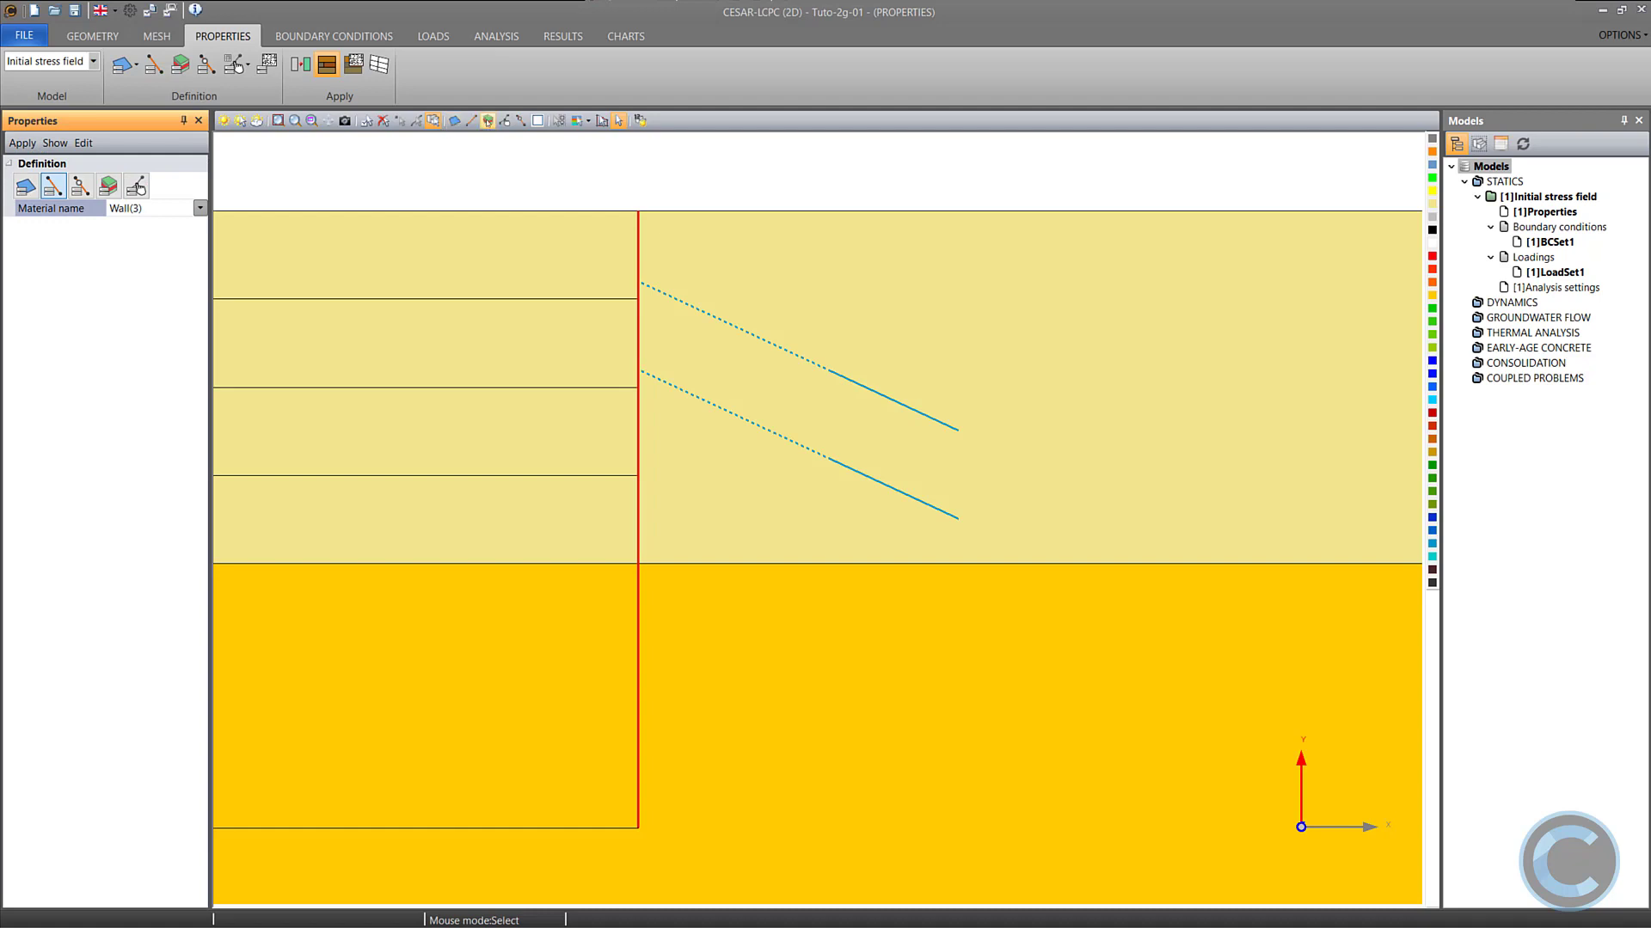
click(108, 186)
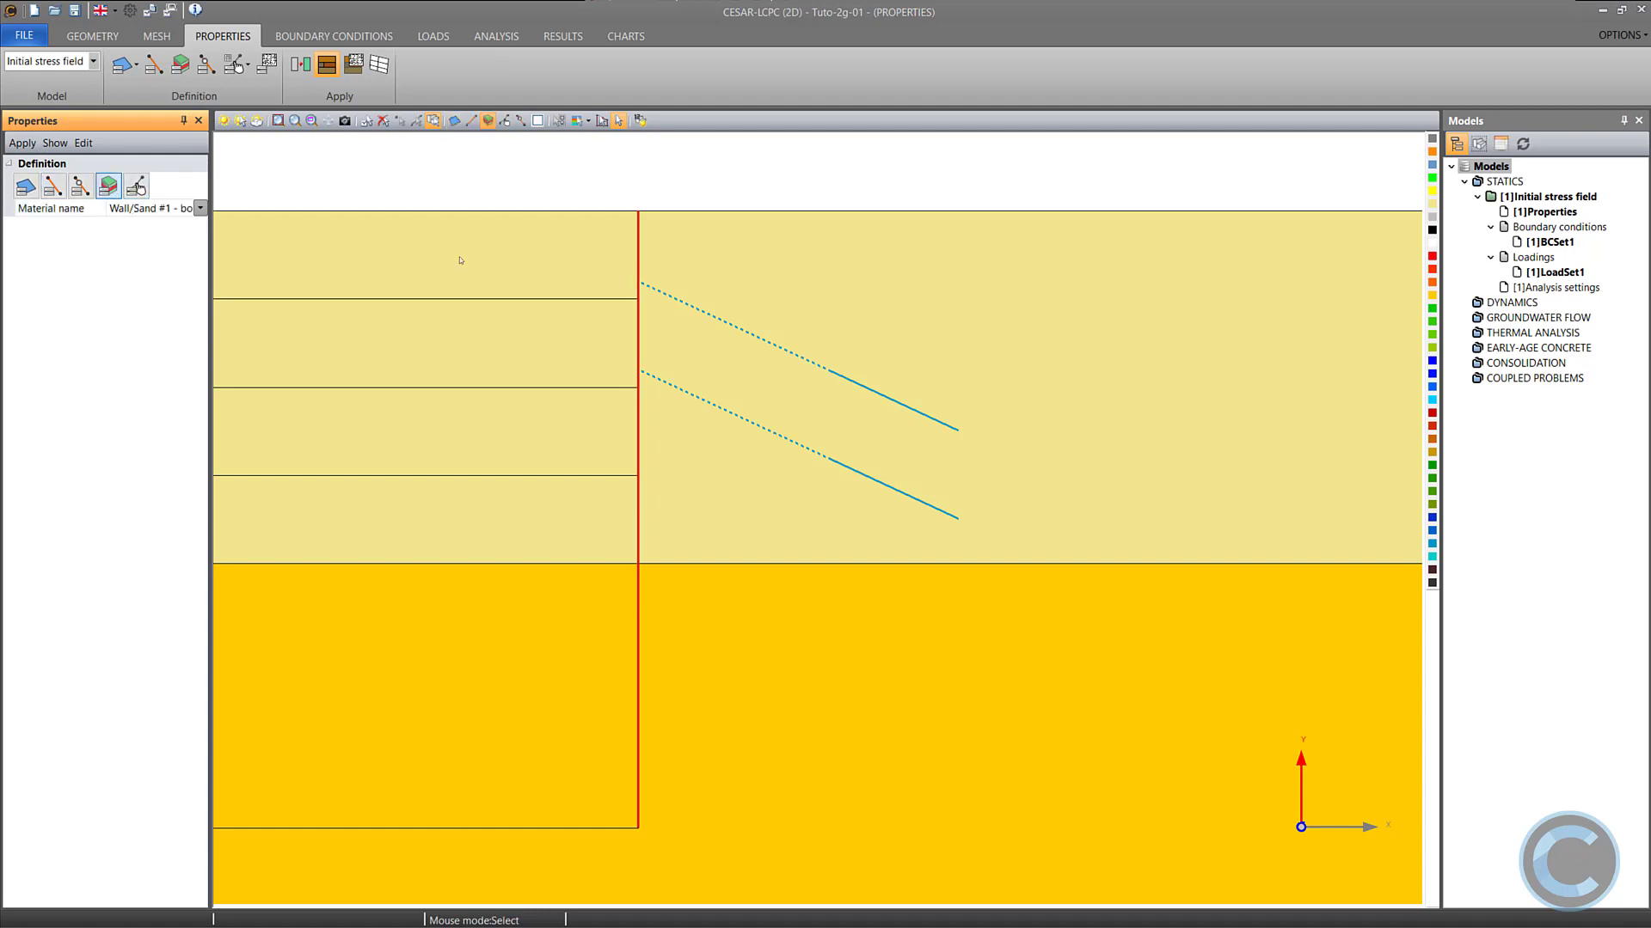
drag(601, 186, 655, 602)
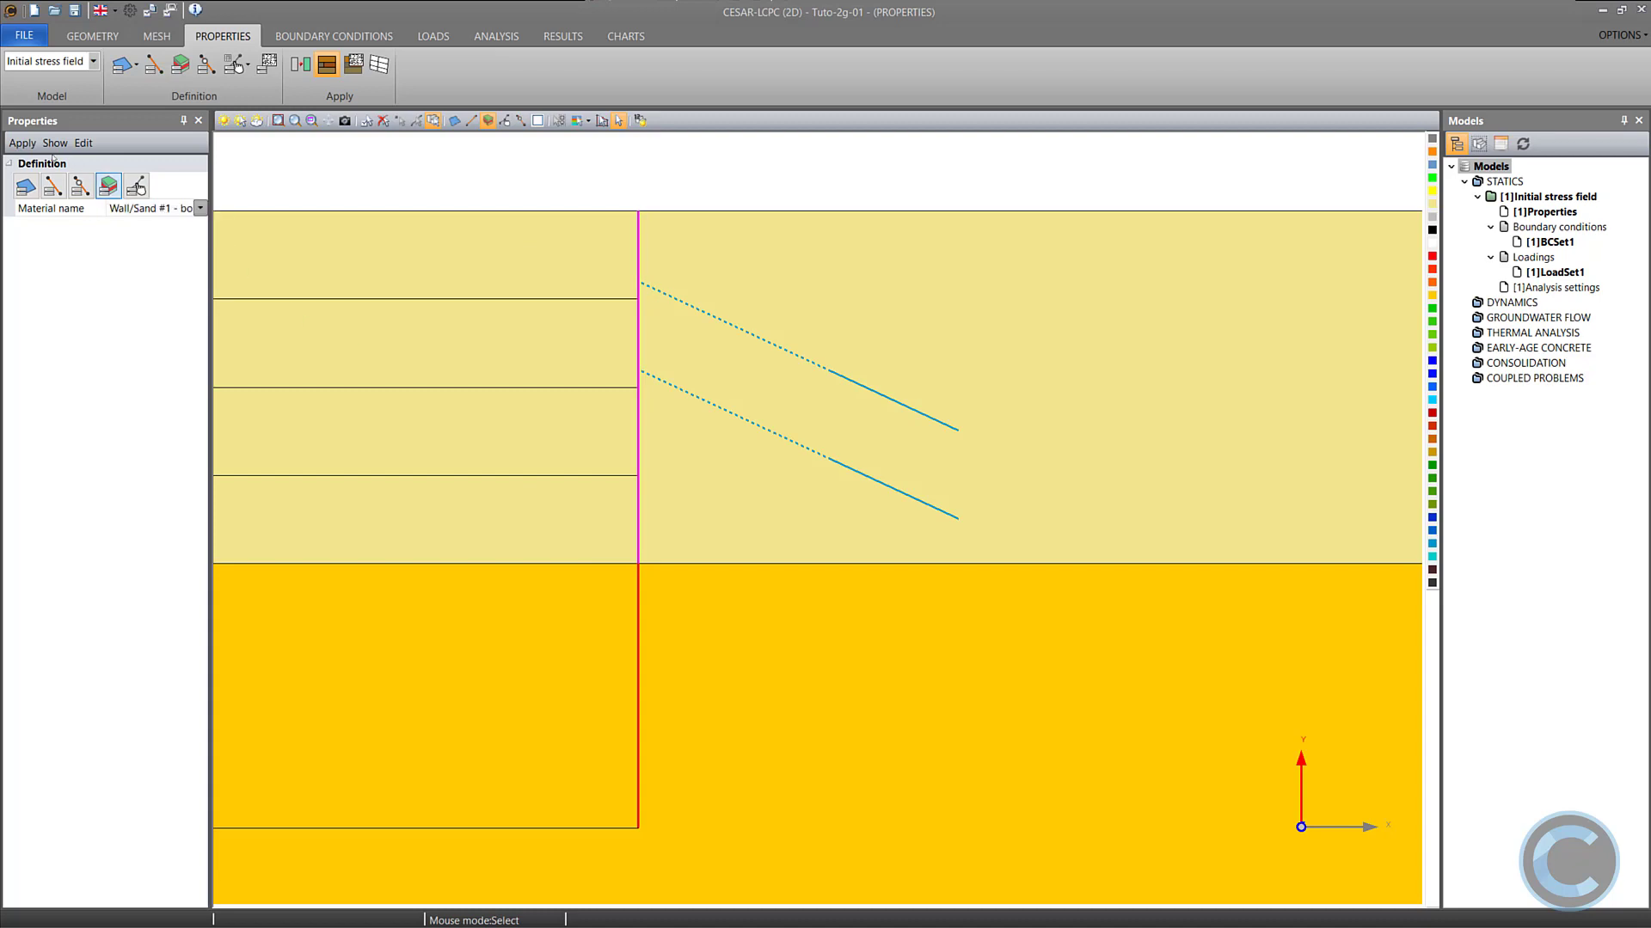
click(23, 143)
Assign the Wall/Sand #2 - bondedd interface properties to the wall interface within the lower sand layer.
drag(614, 549, 695, 830)
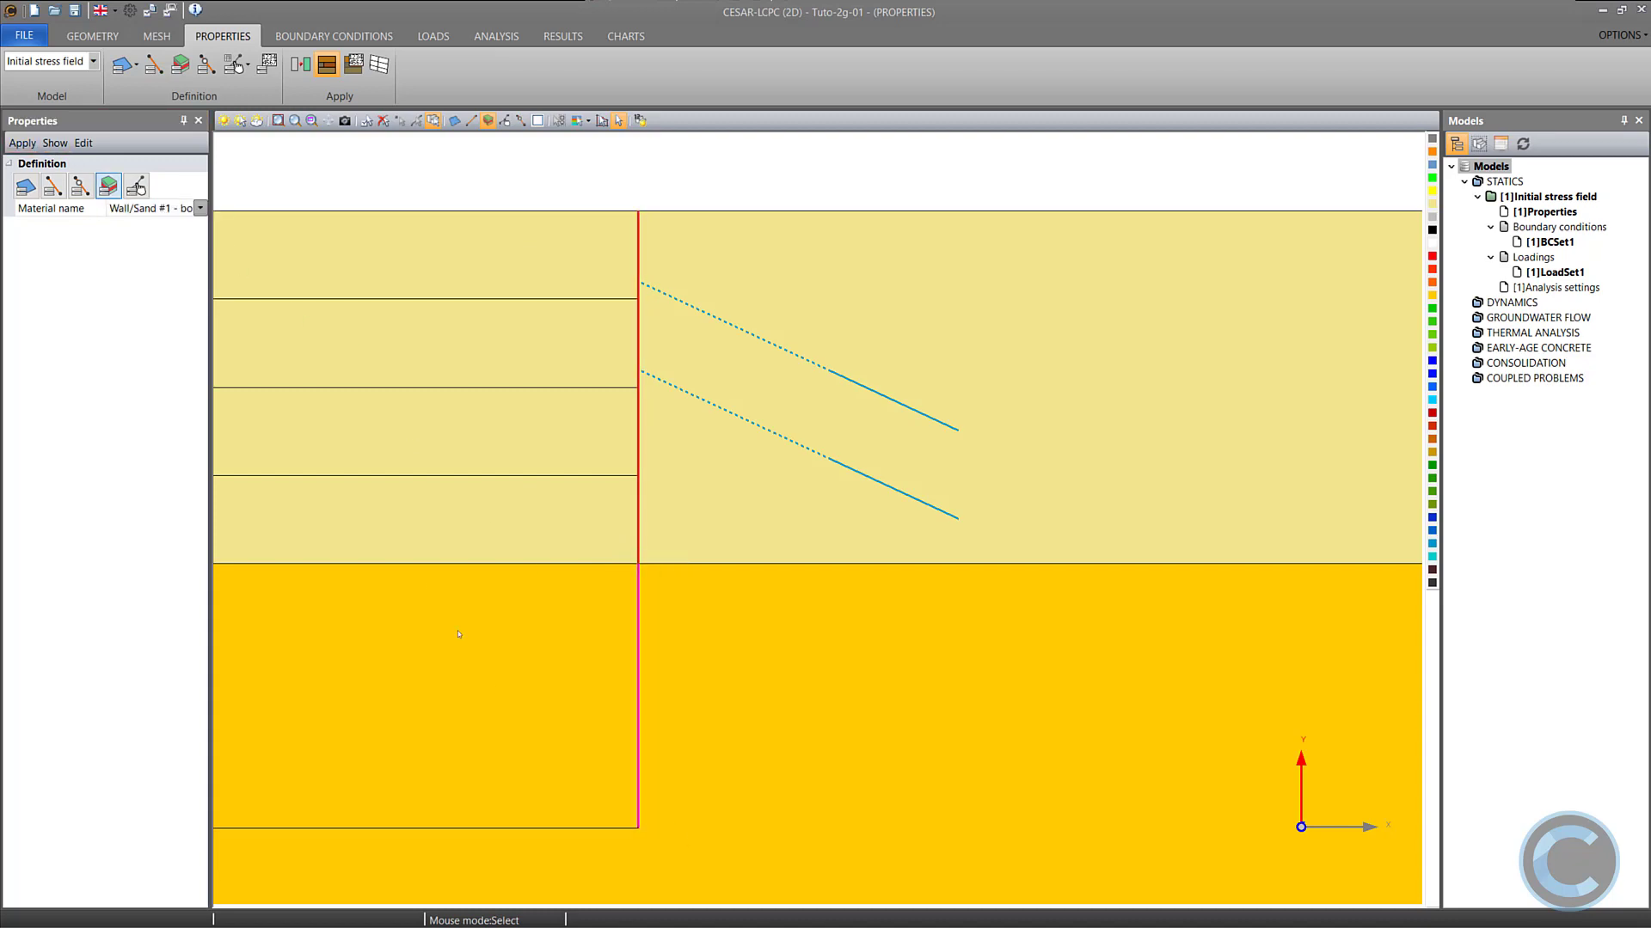
click(199, 208)
click(146, 243)
click(19, 150)
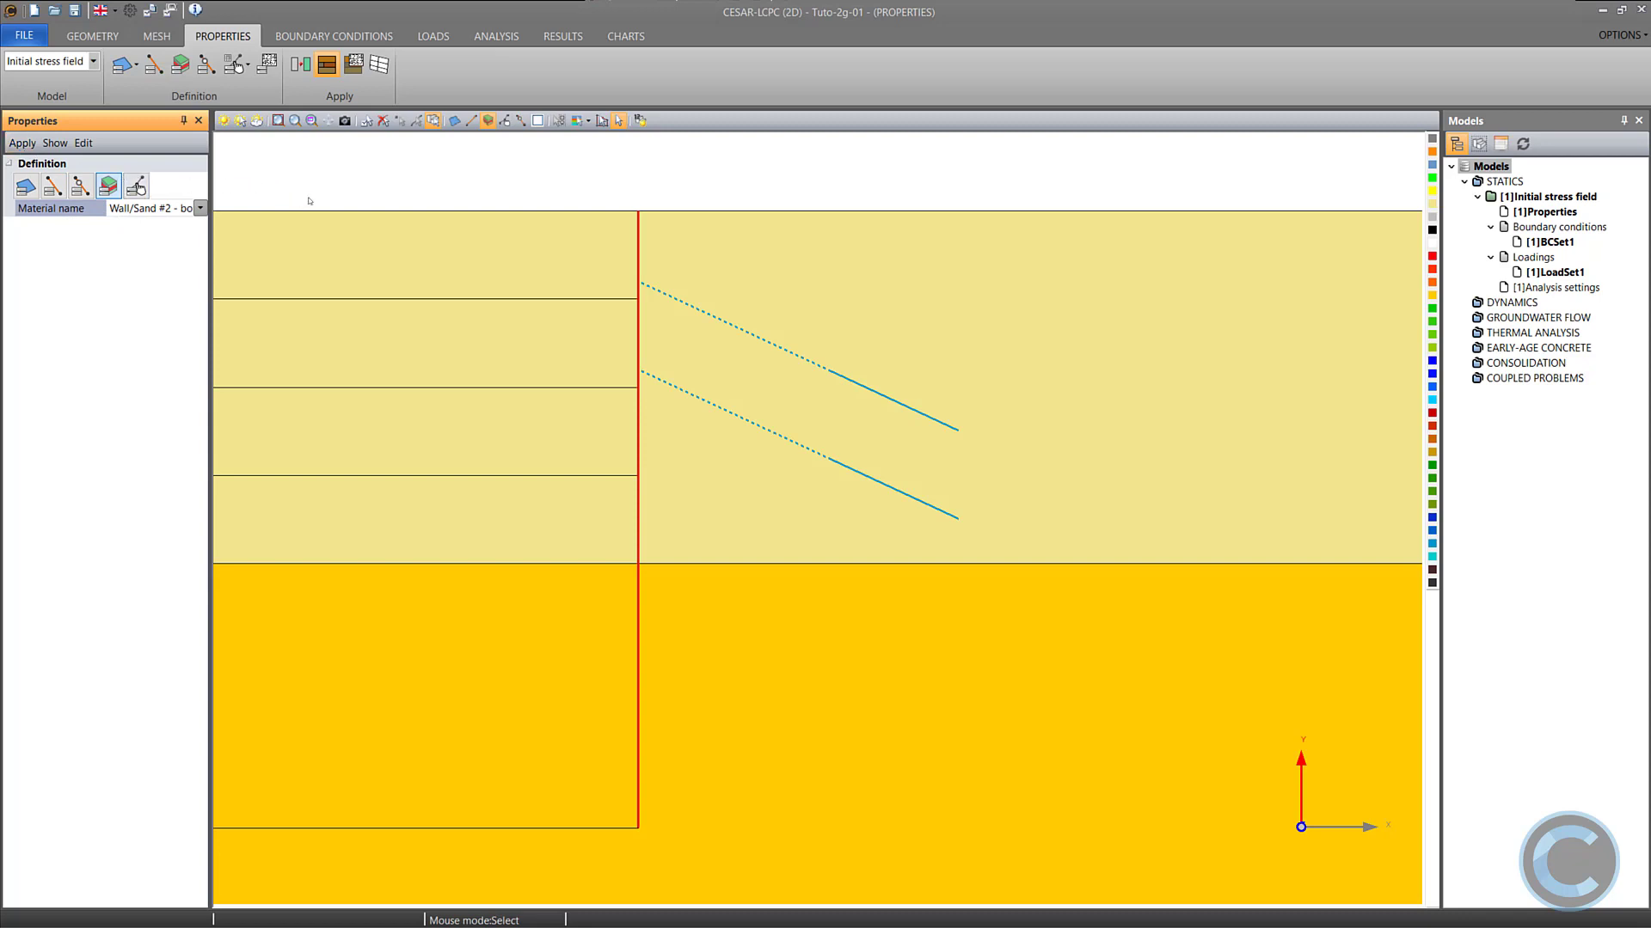
Review the properties assigned to all surface, 1D and interface bodies, then close the list without validating changes.
click(386, 76)
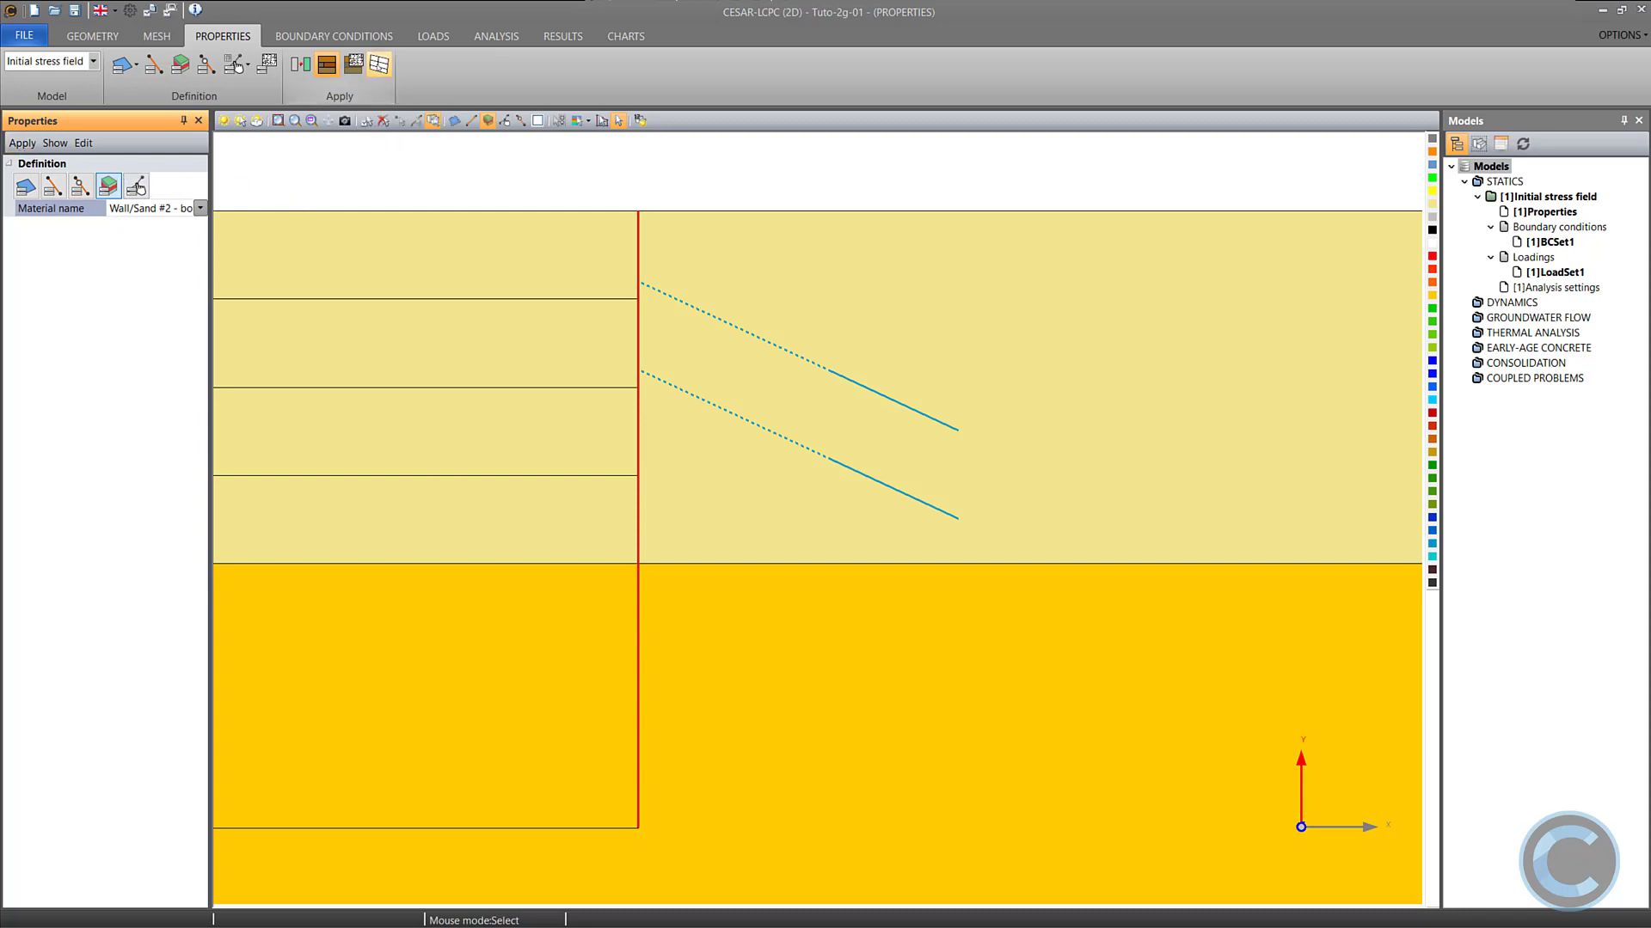
scroll(876, 445, down, 2)
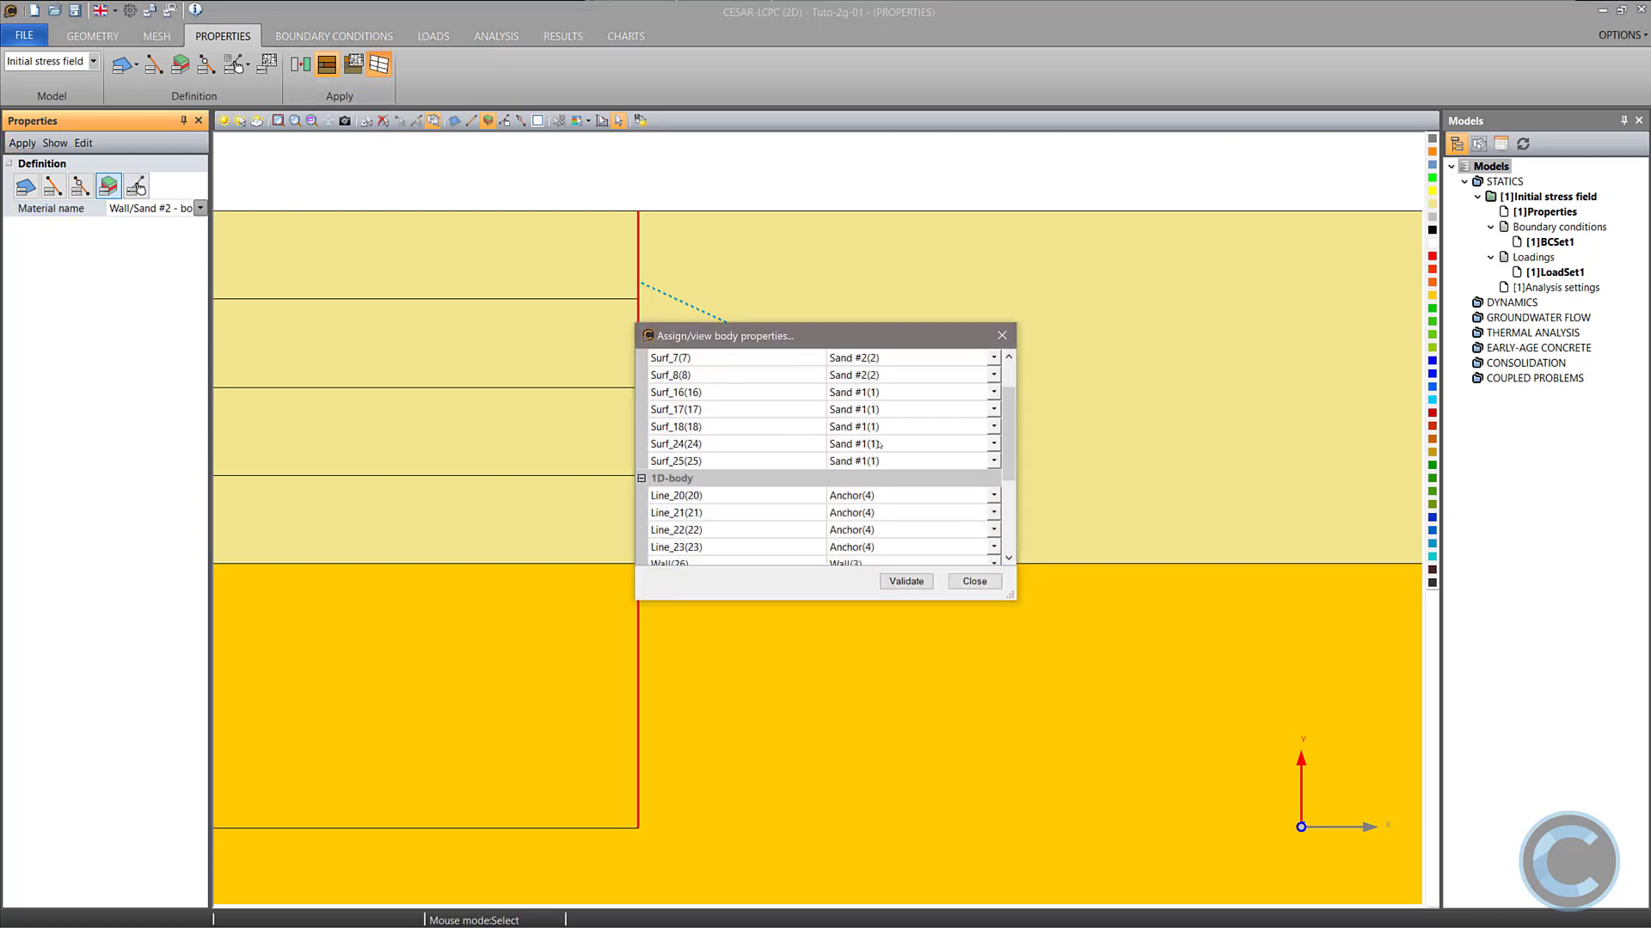
scroll(881, 447, down, 2)
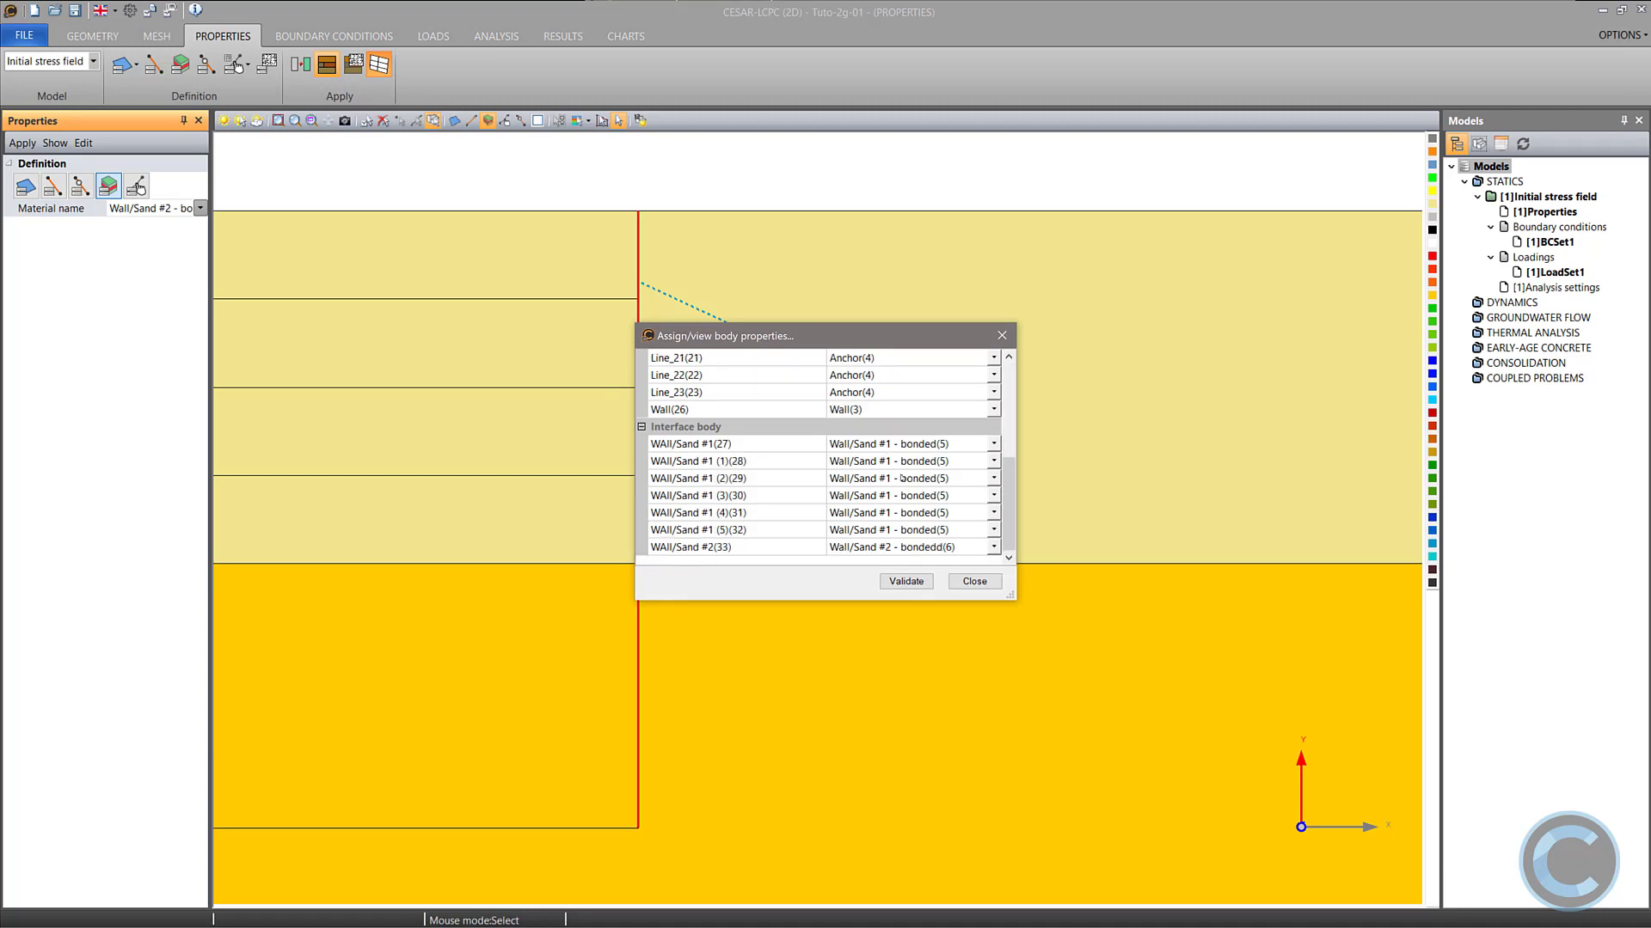
click(961, 582)
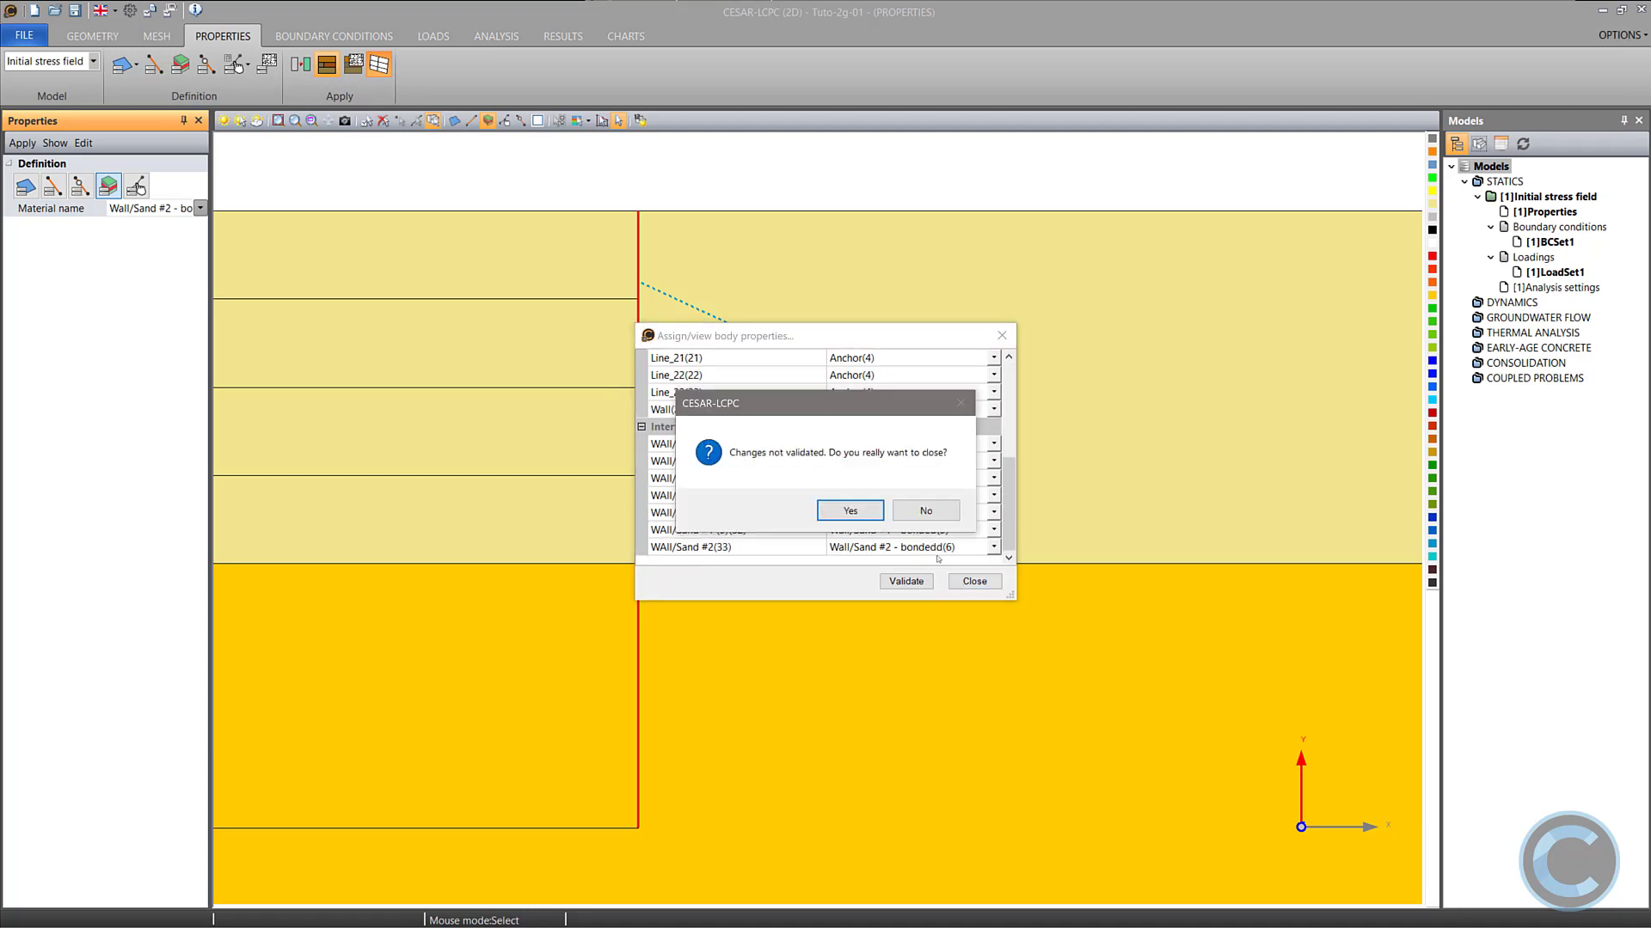
click(871, 516)
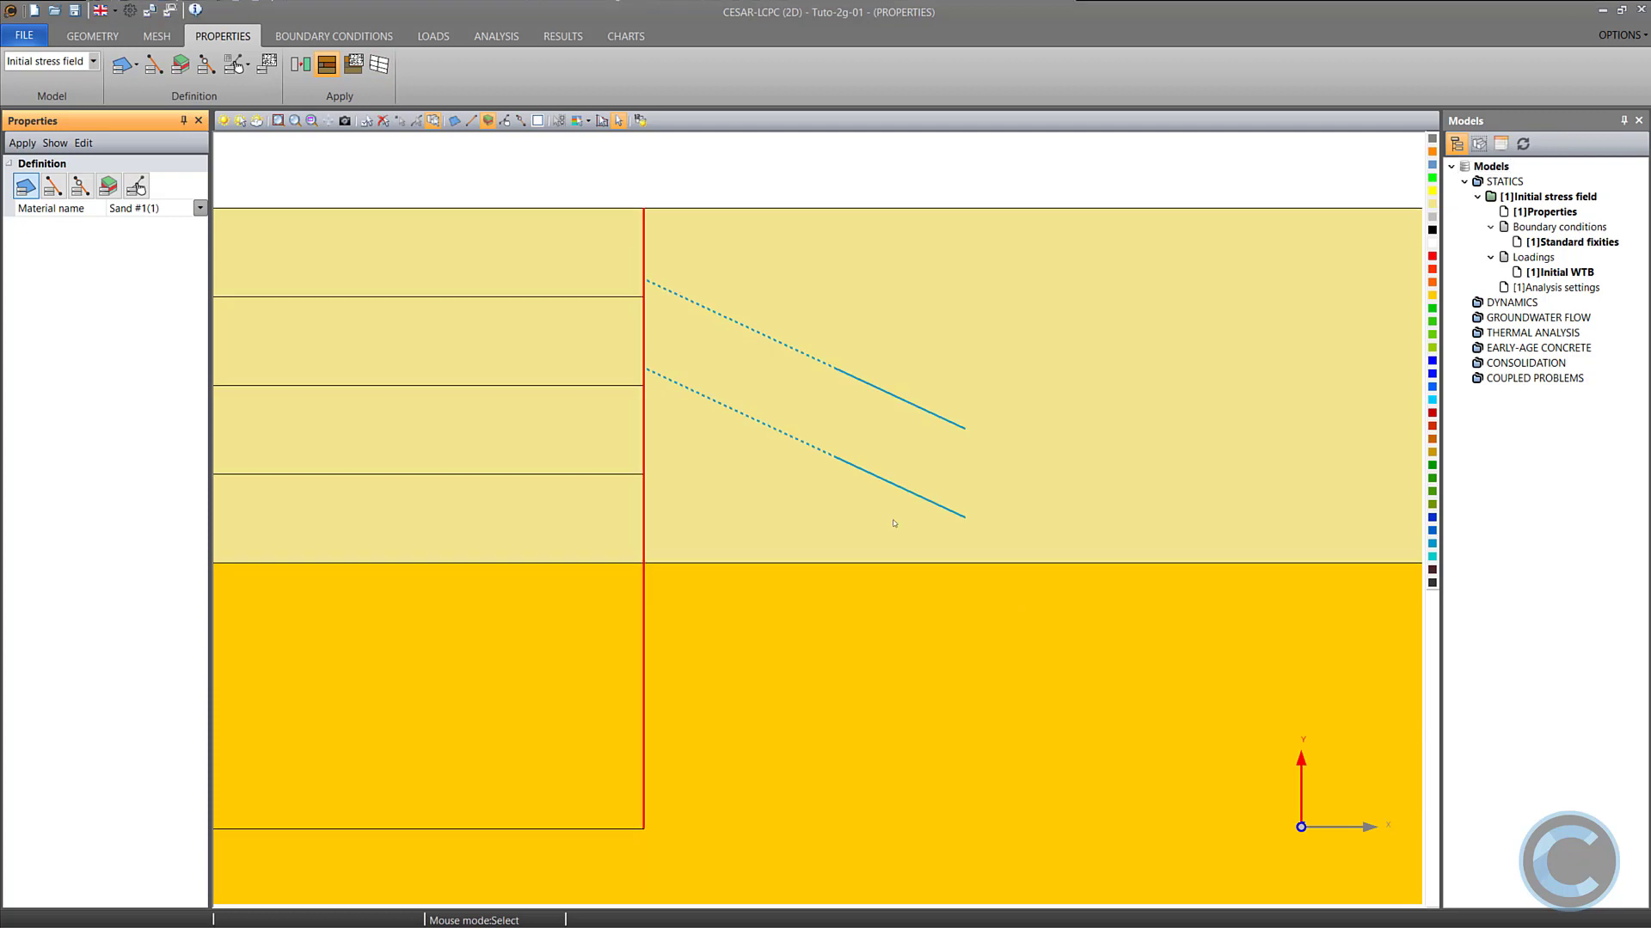
Make both anchor lines and the vertical wall inactive in the Initial stress field model.
click(470, 120)
drag(876, 508, 776, 338)
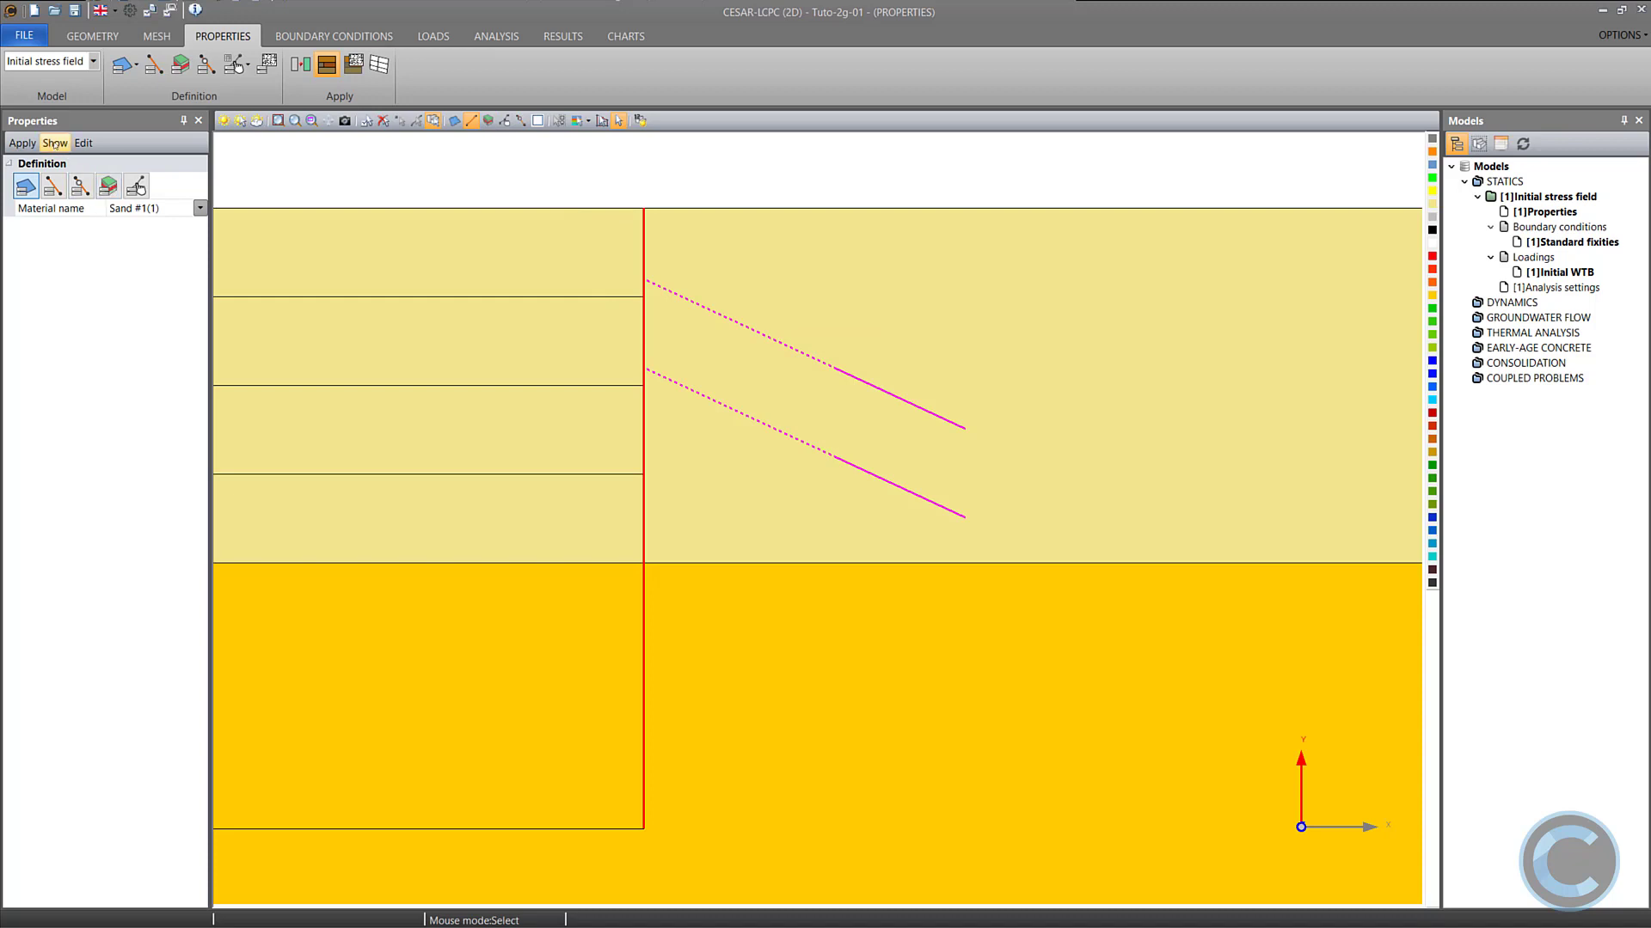
click(300, 64)
click(41, 195)
click(22, 143)
drag(565, 170, 714, 871)
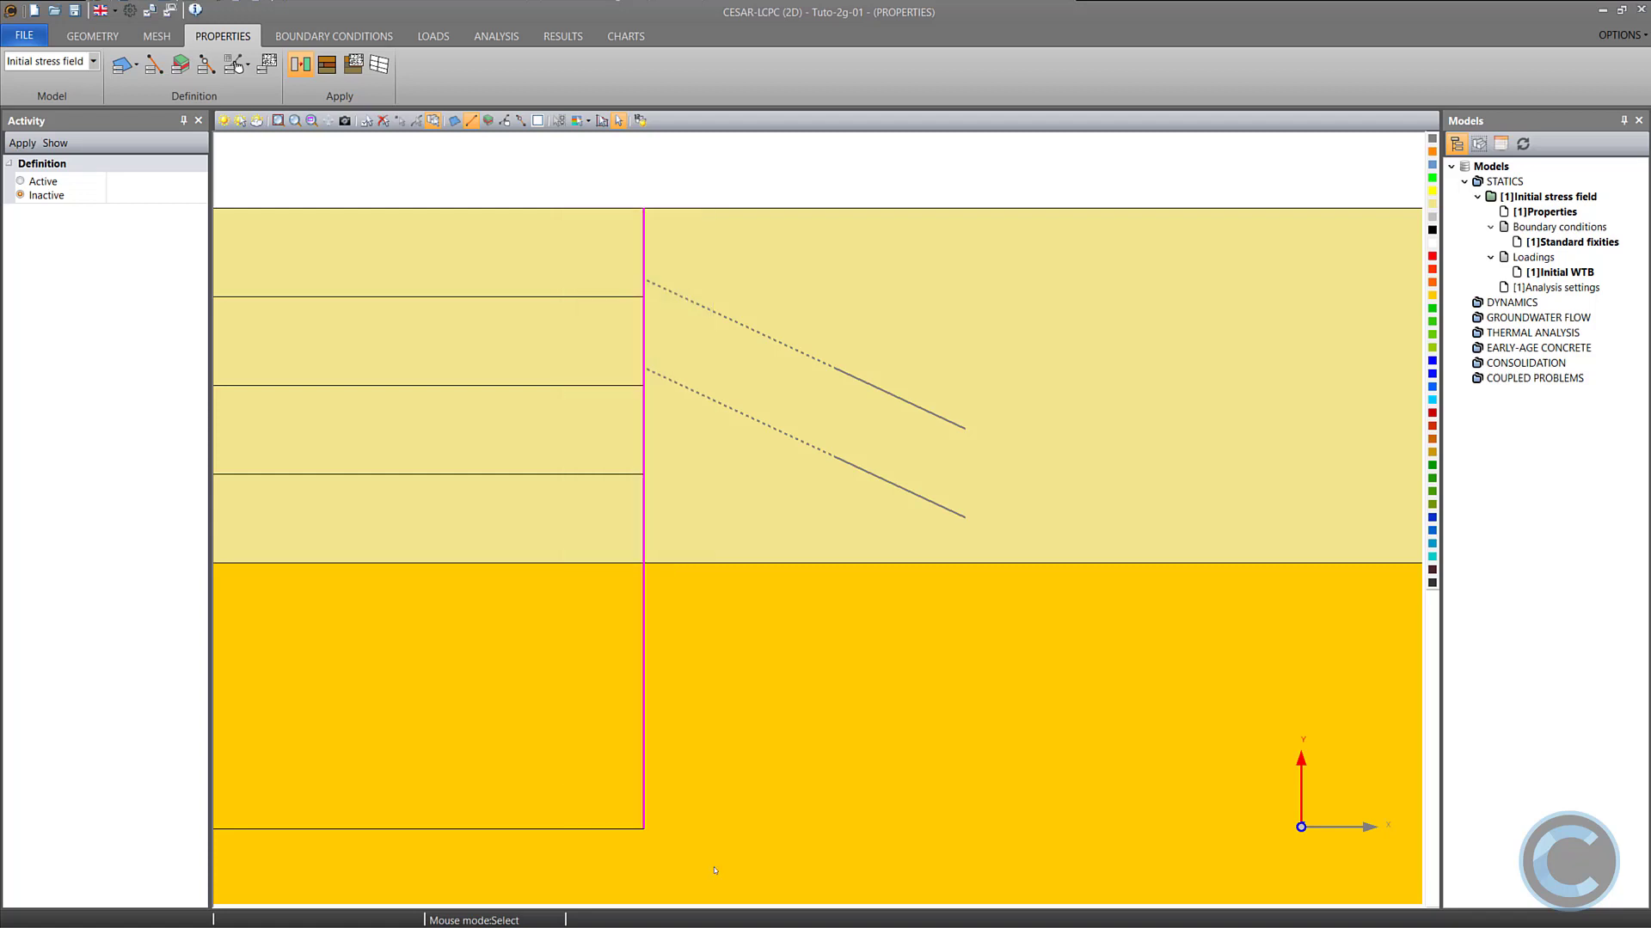
click(22, 143)
Isolate the wall and anchor lines to check their inactive state, then show all bodies again.
drag(491, 164, 1032, 875)
click(241, 122)
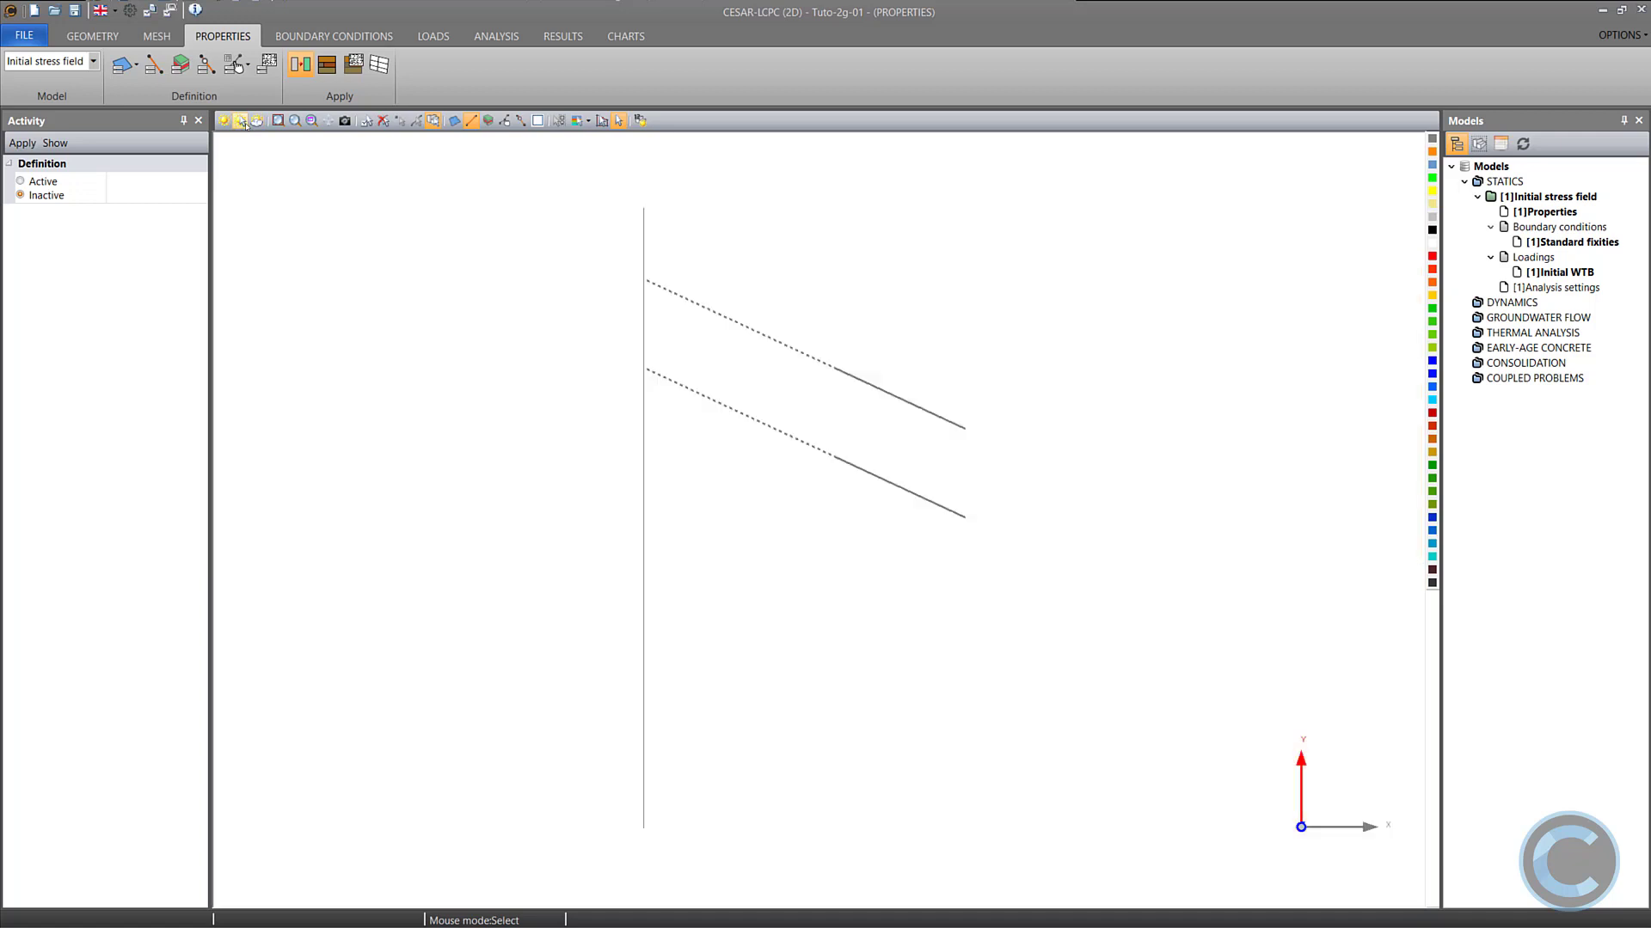
click(226, 121)
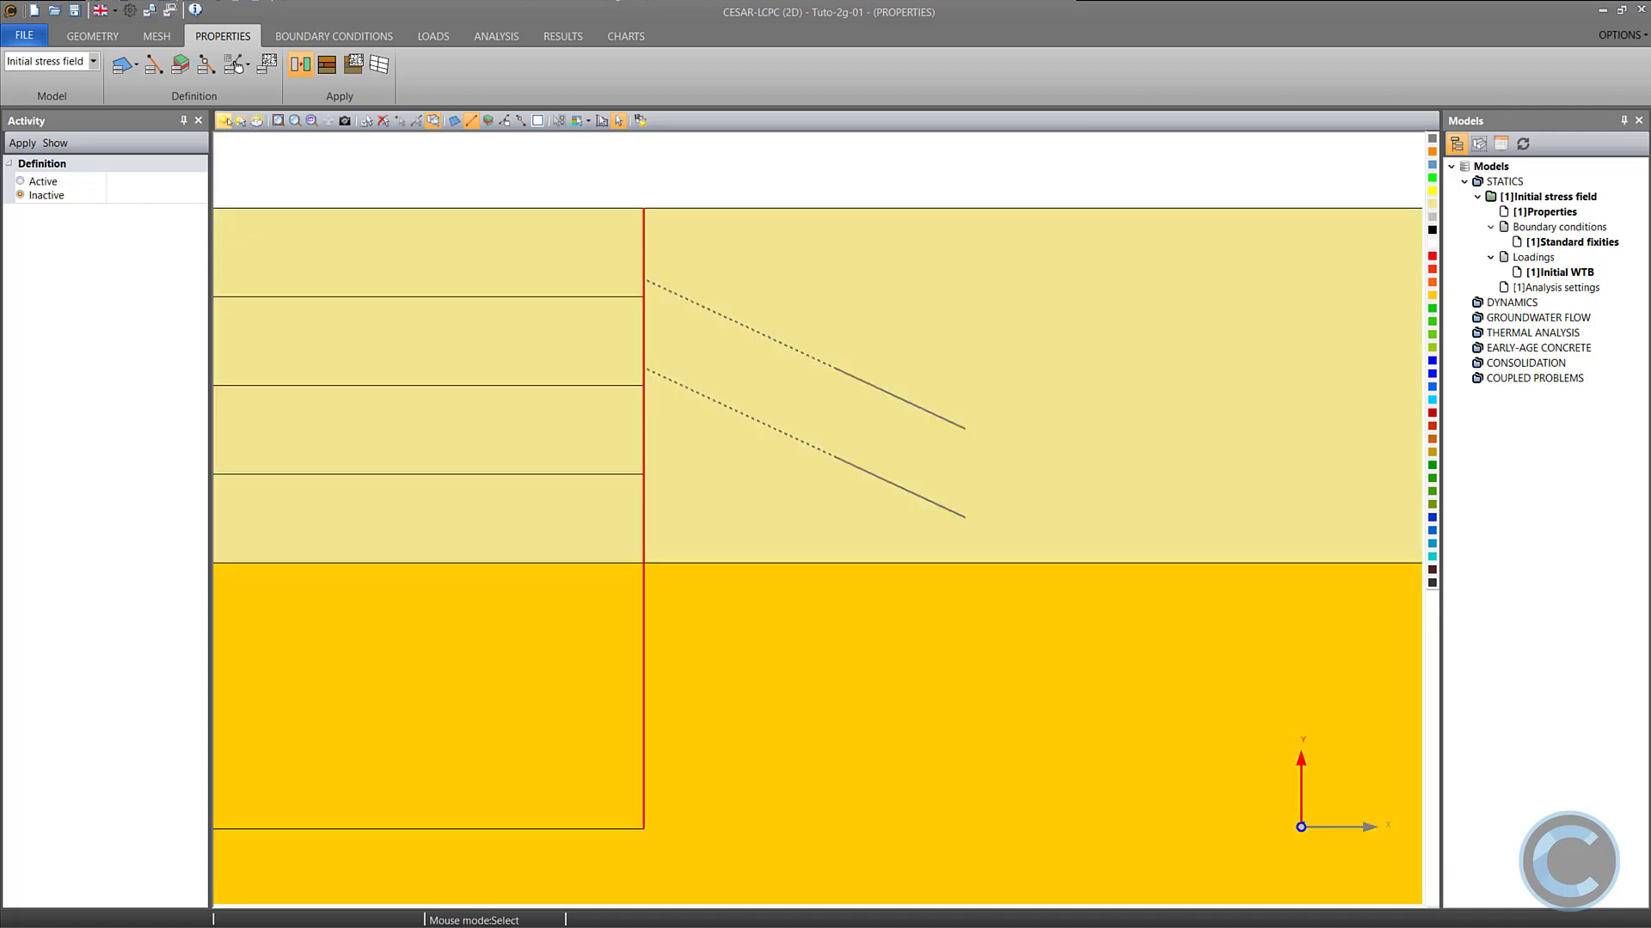
Apply side supports with a fixed base to the model in boundary condition set BCSet1.
click(334, 35)
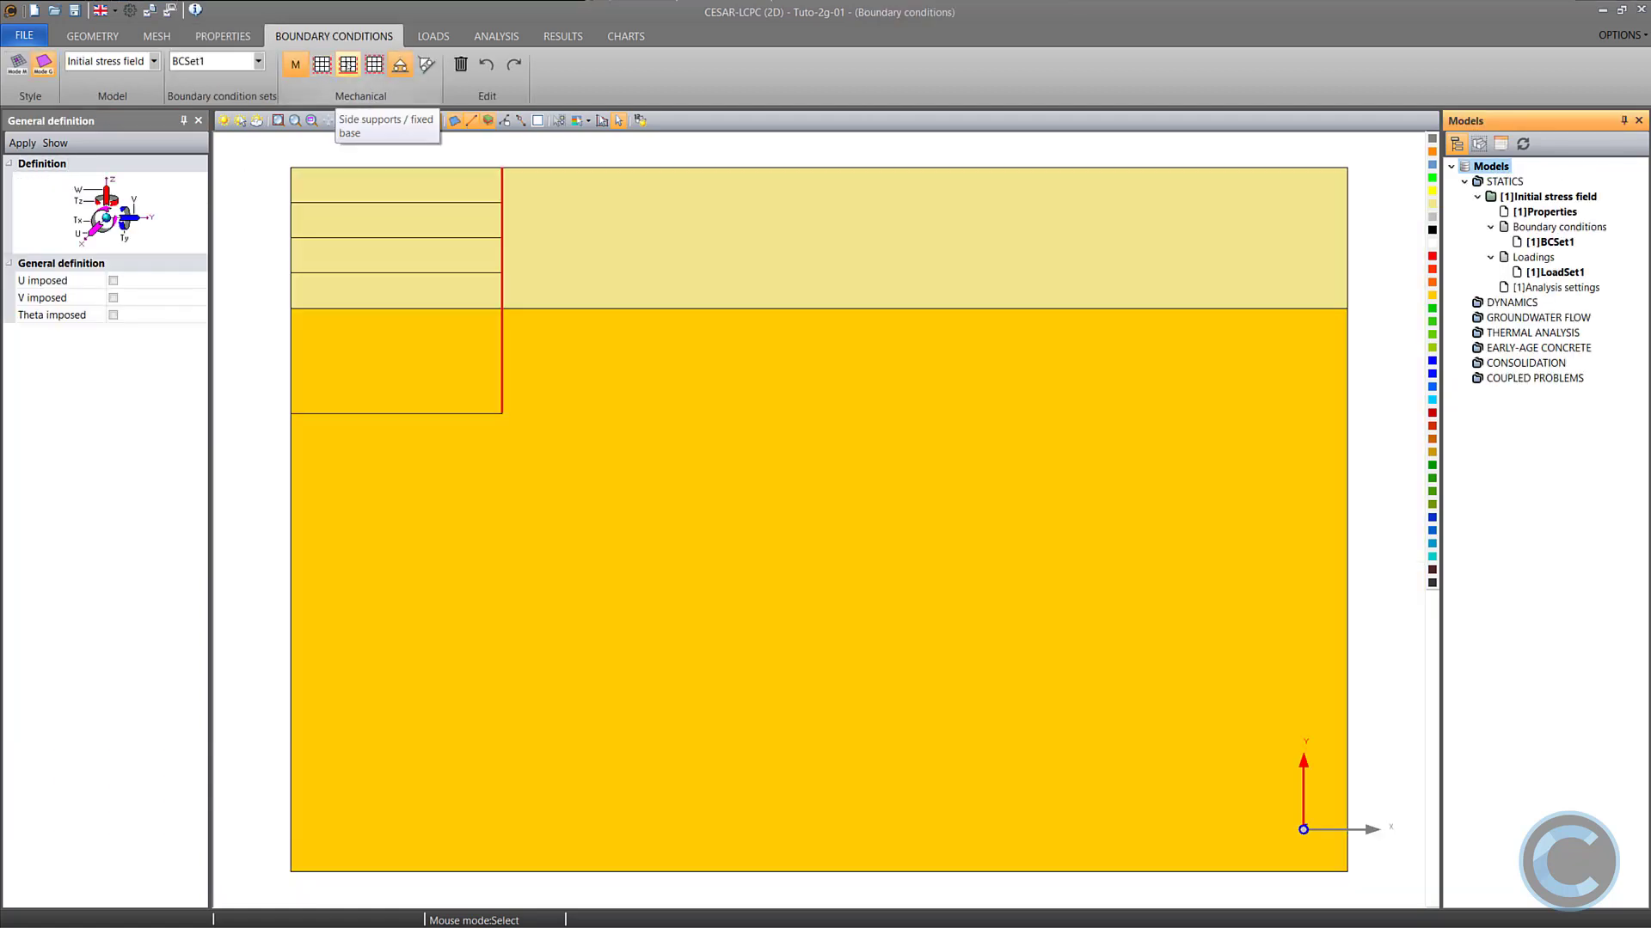
click(347, 64)
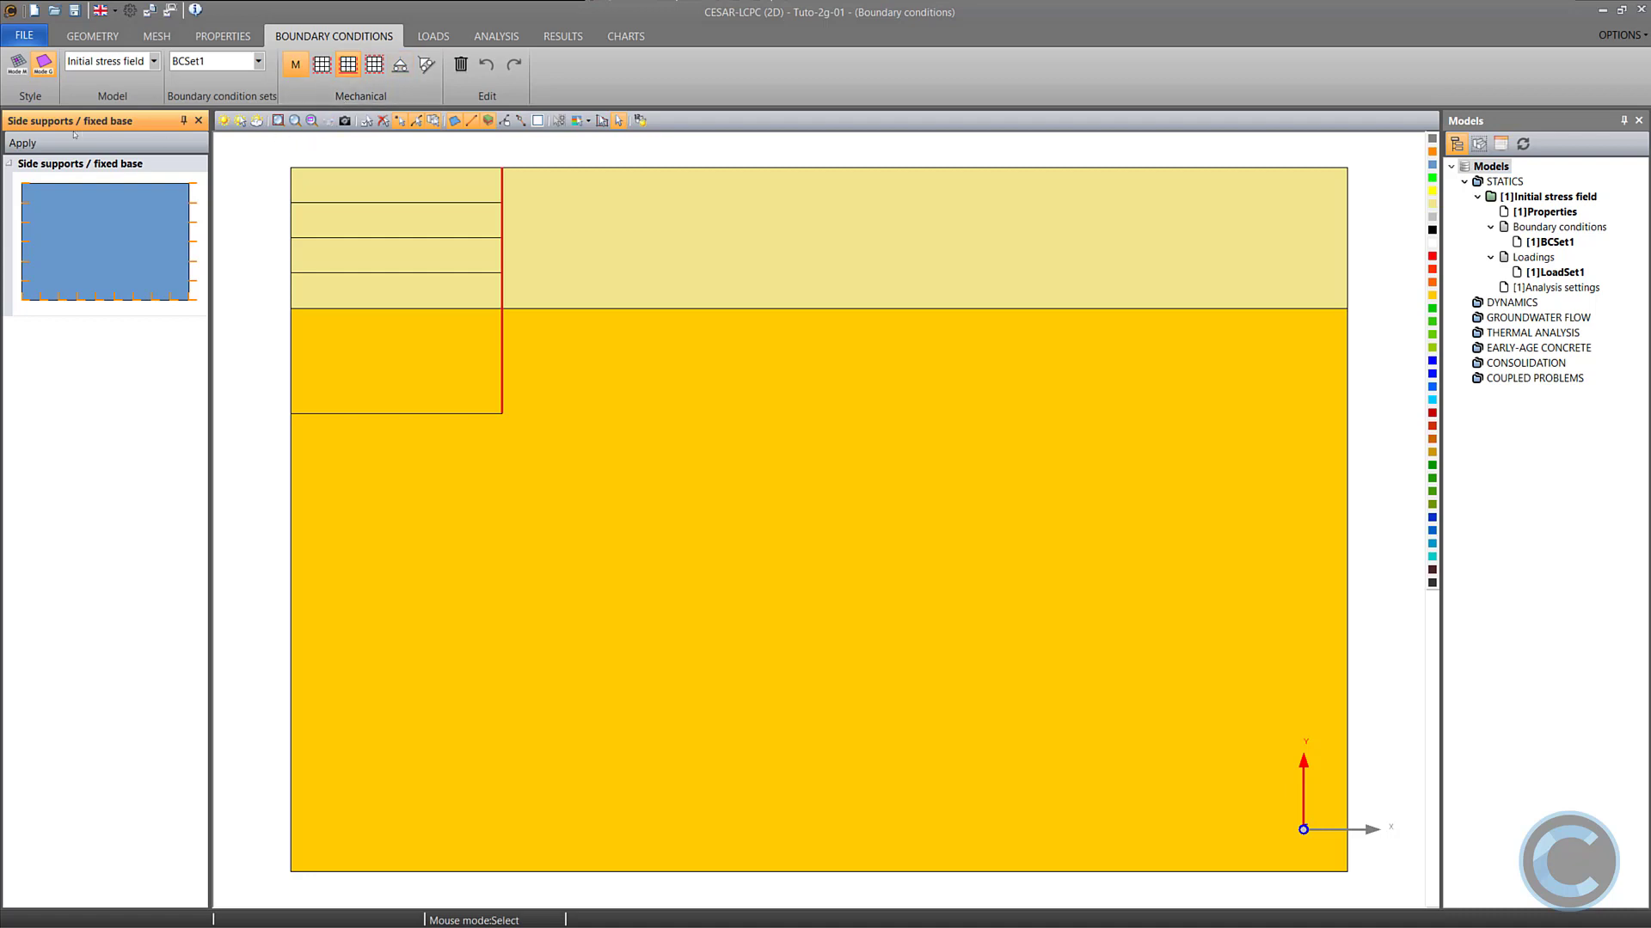
click(23, 142)
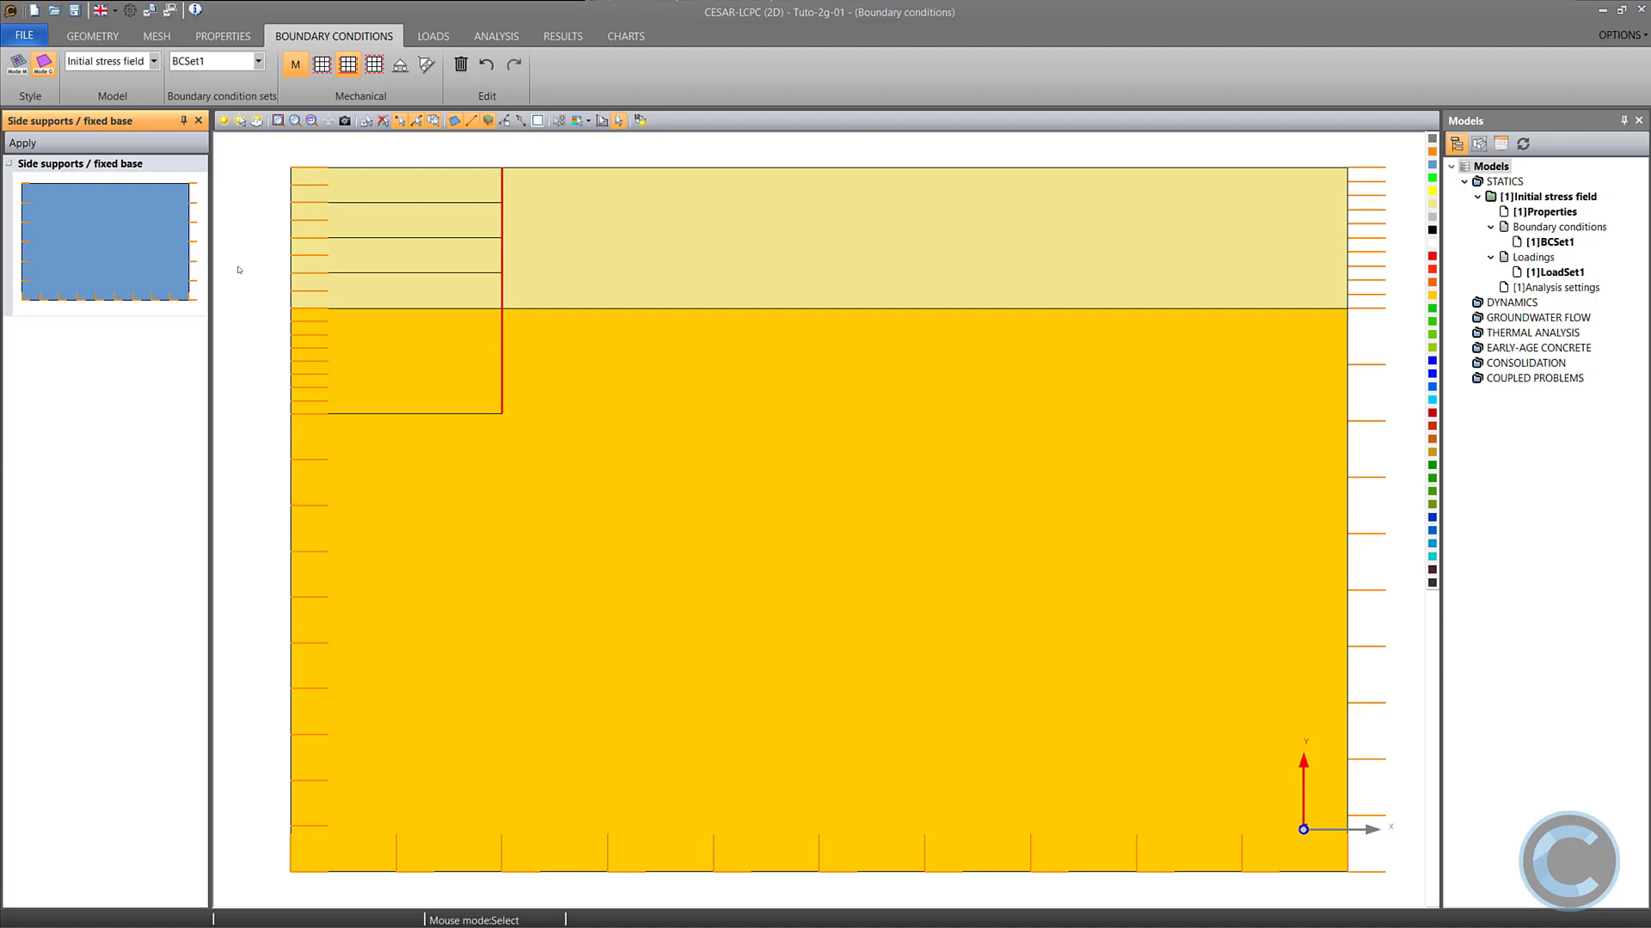
Define a WTB isotropic pressure load in LoadSet1 with a constant water head of -3 m, validate it and acknowledge the notice.
click(433, 36)
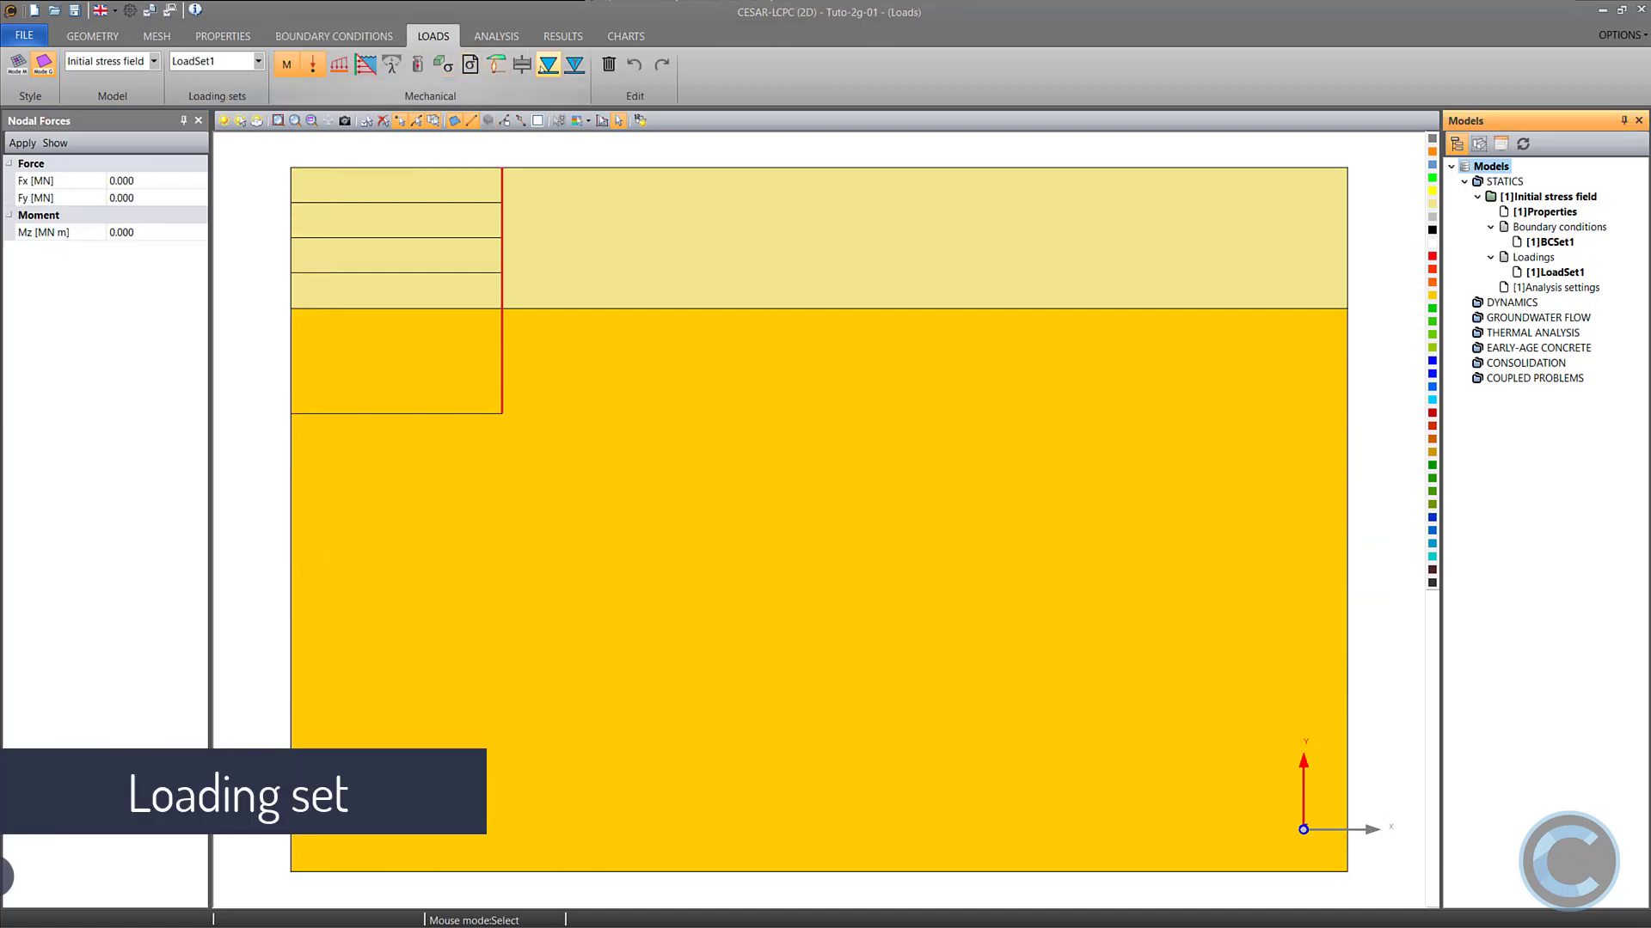
click(543, 68)
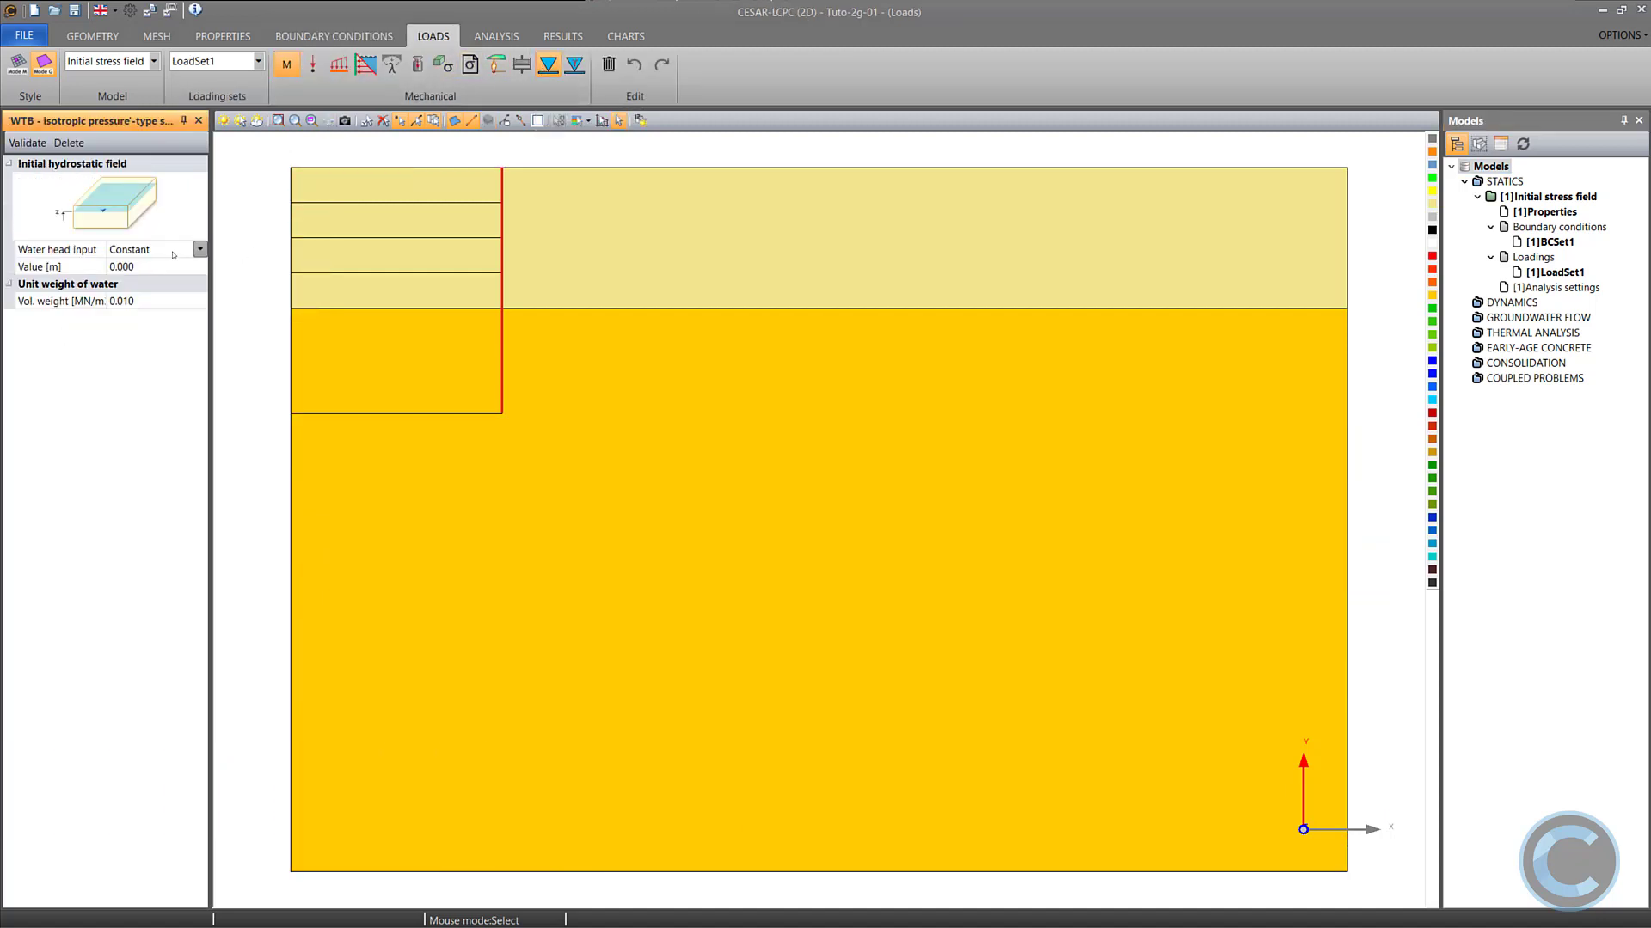
click(78, 265)
text(-3)
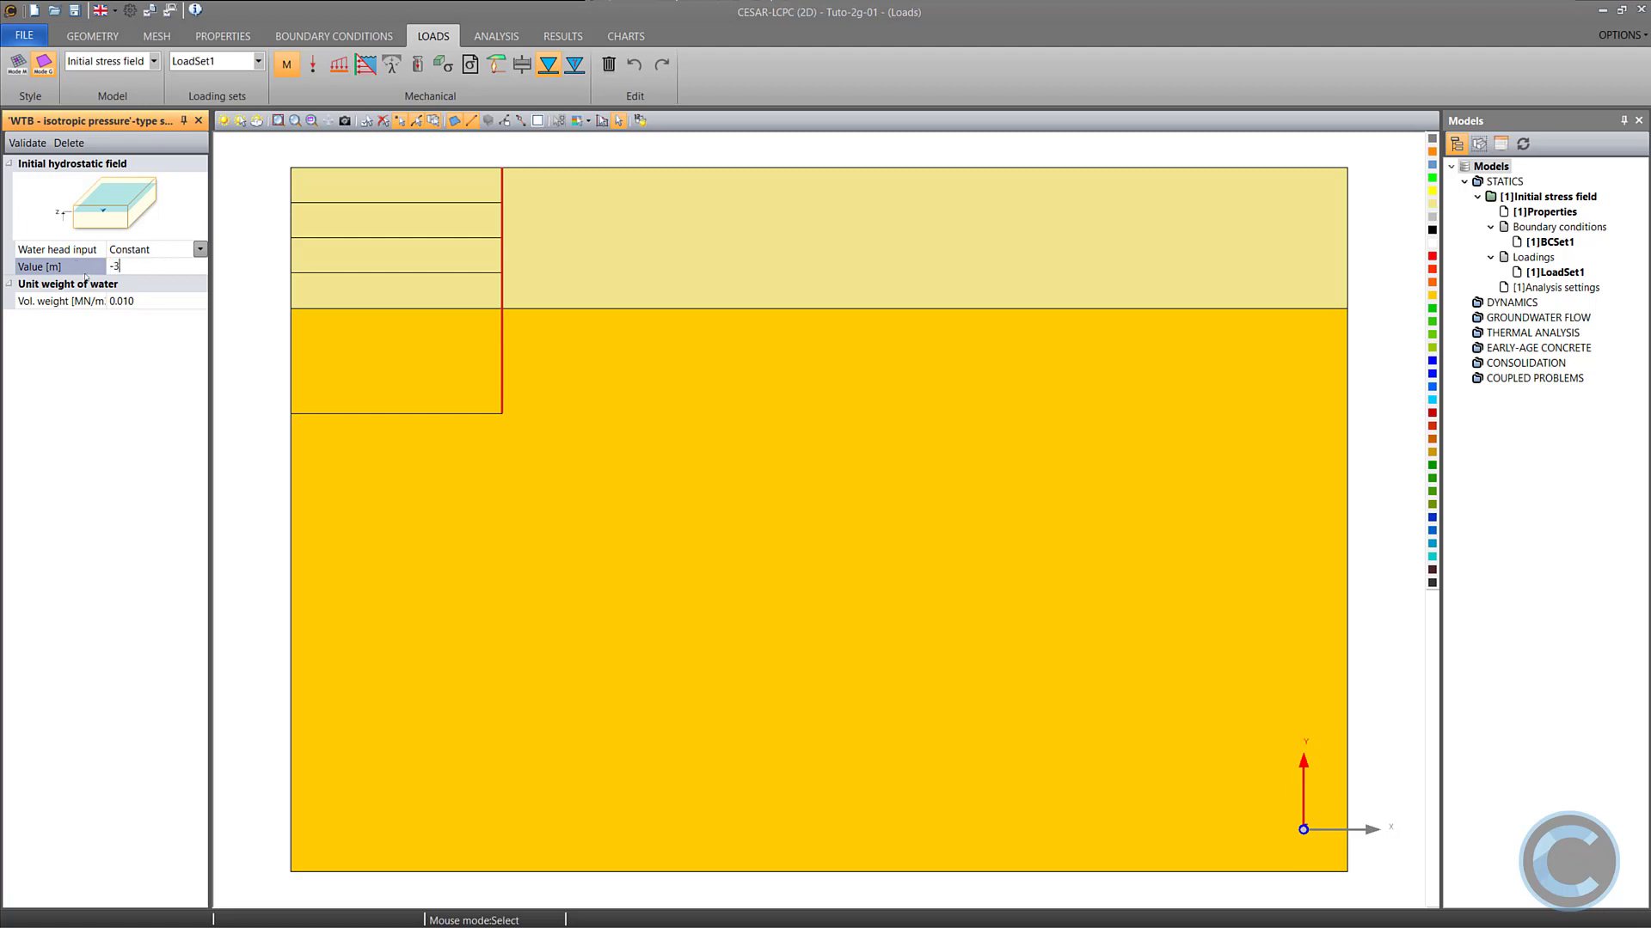
key(Tab)
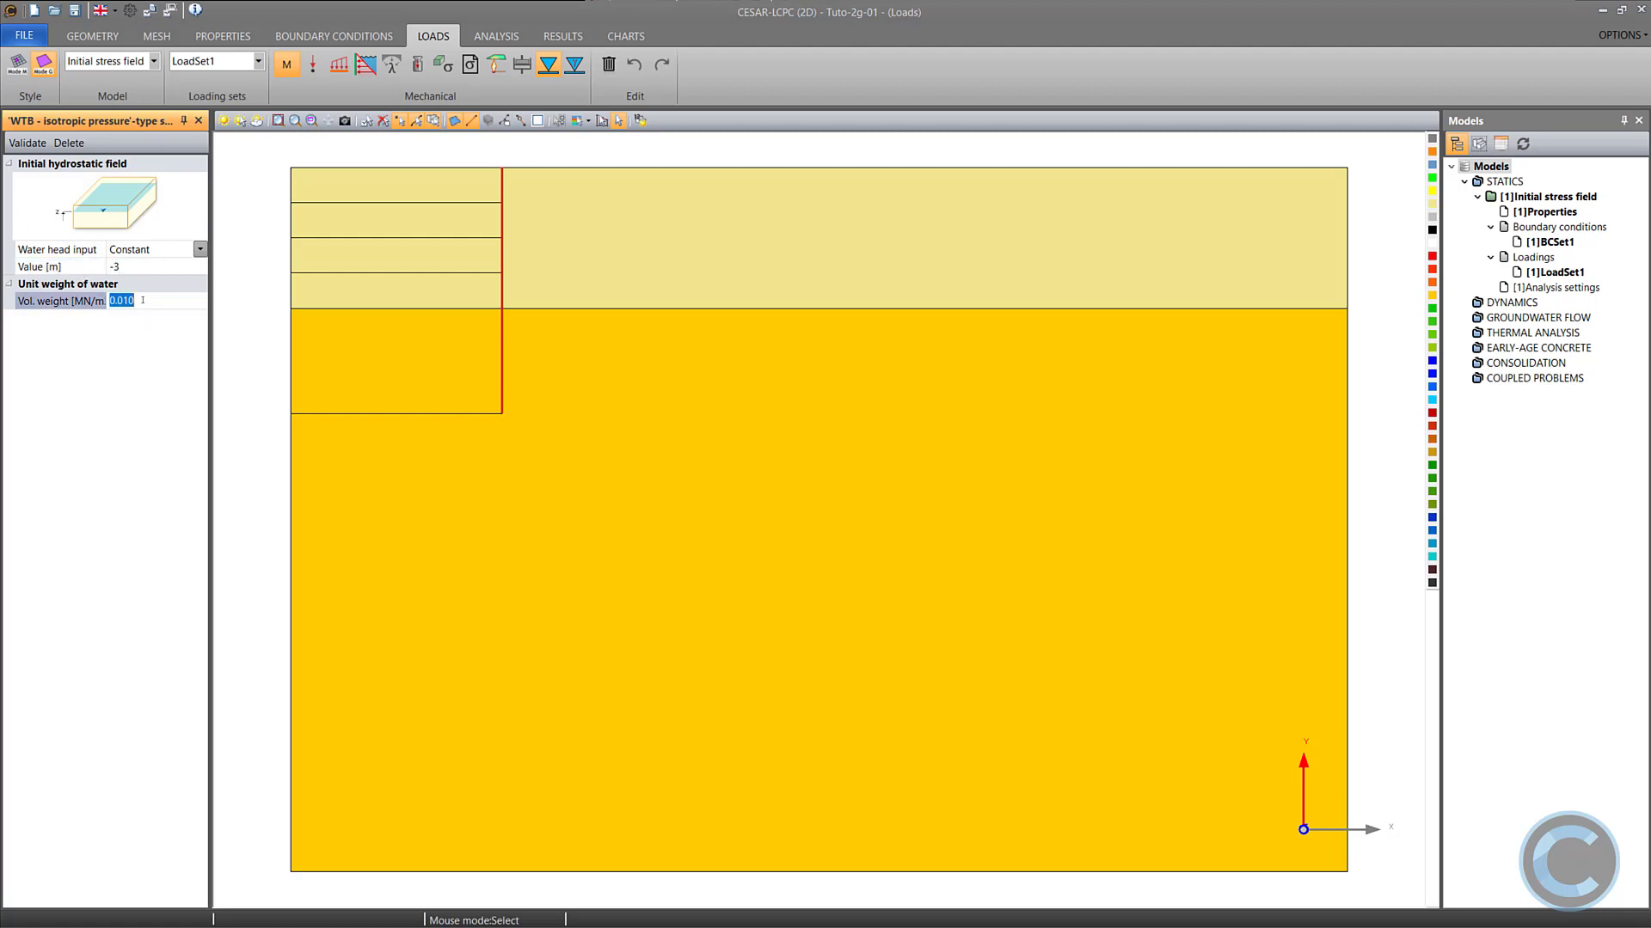
click(29, 143)
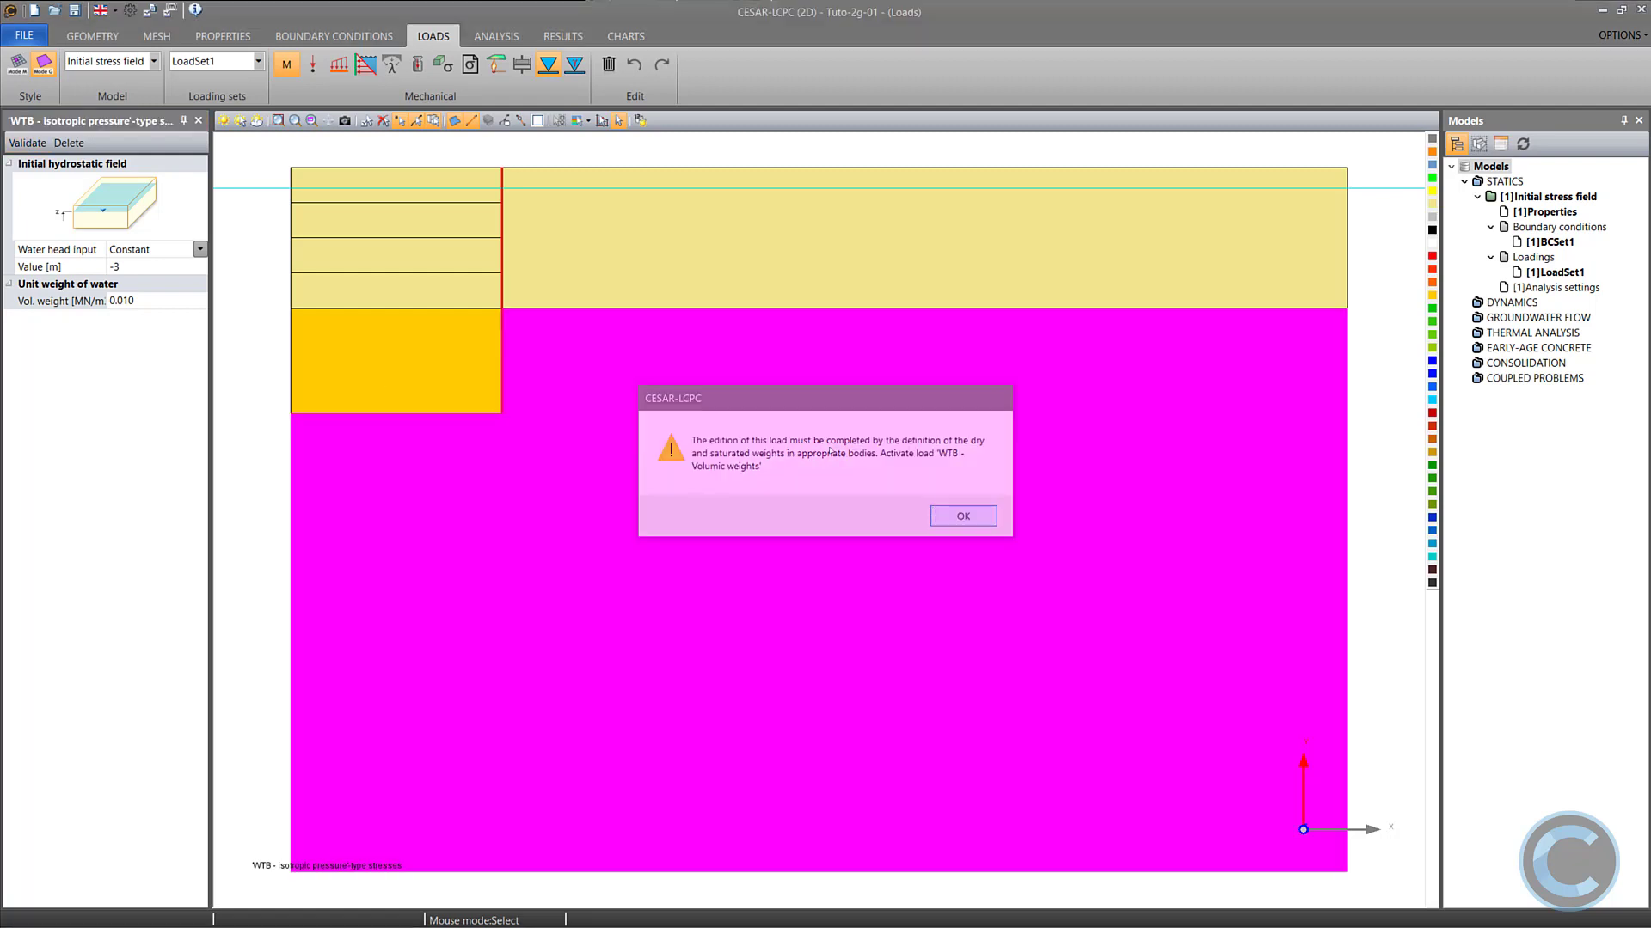
click(963, 516)
Assign WTB unit weights to all soil bodies, with unit weight 0.019 and saturated unit weight 0.020.
click(571, 64)
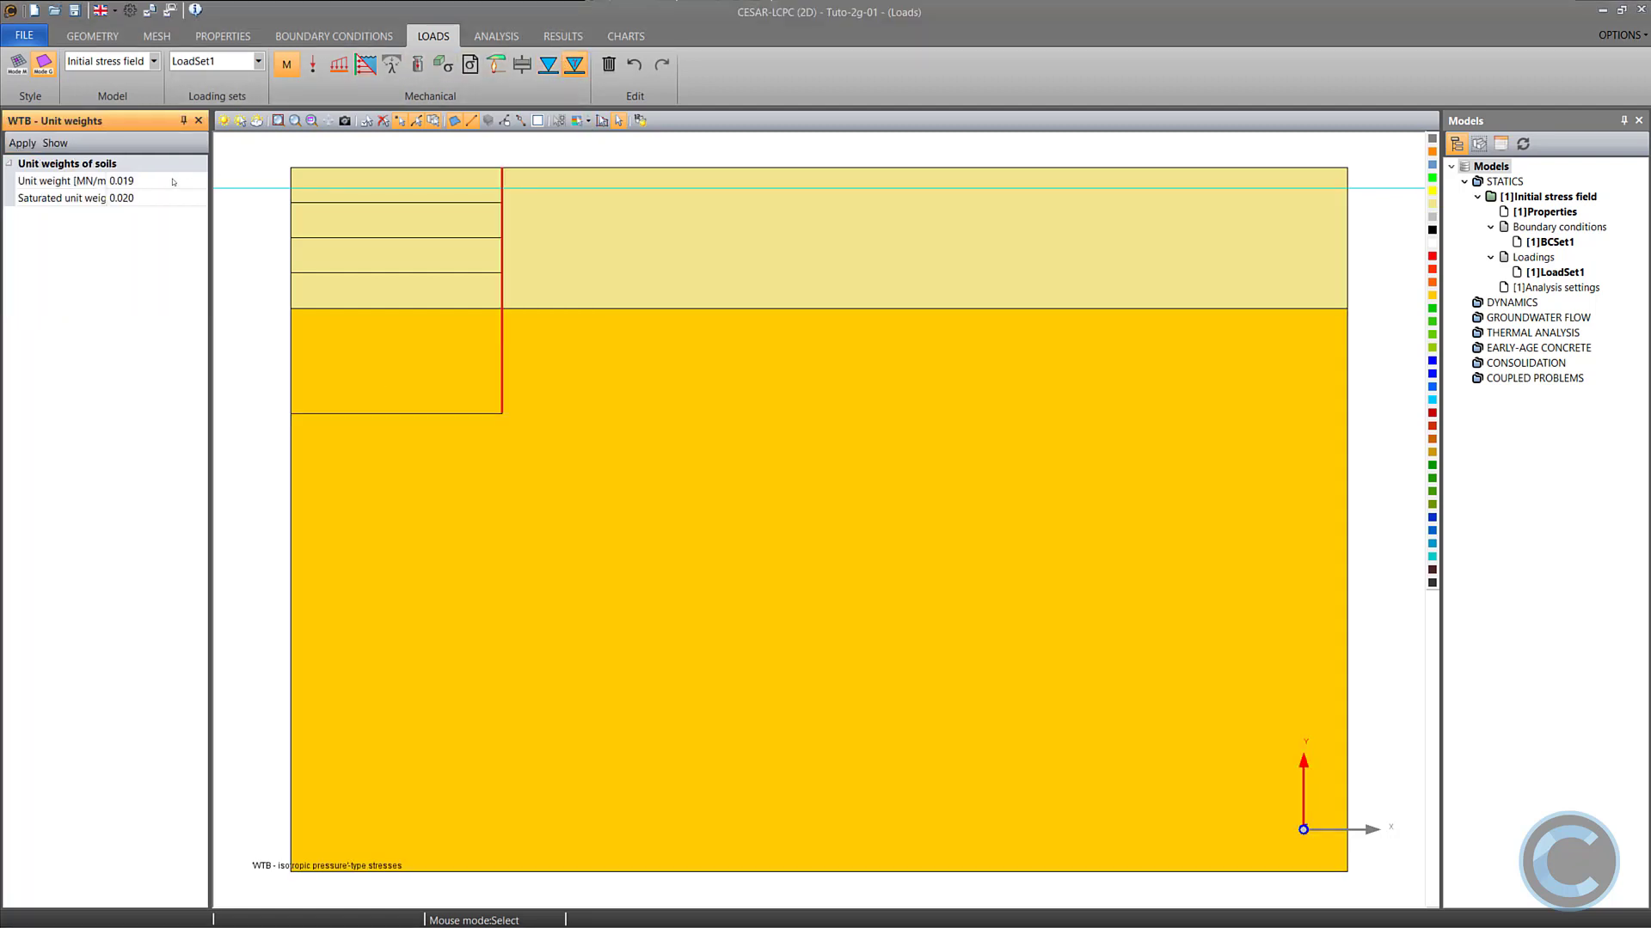
click(134, 186)
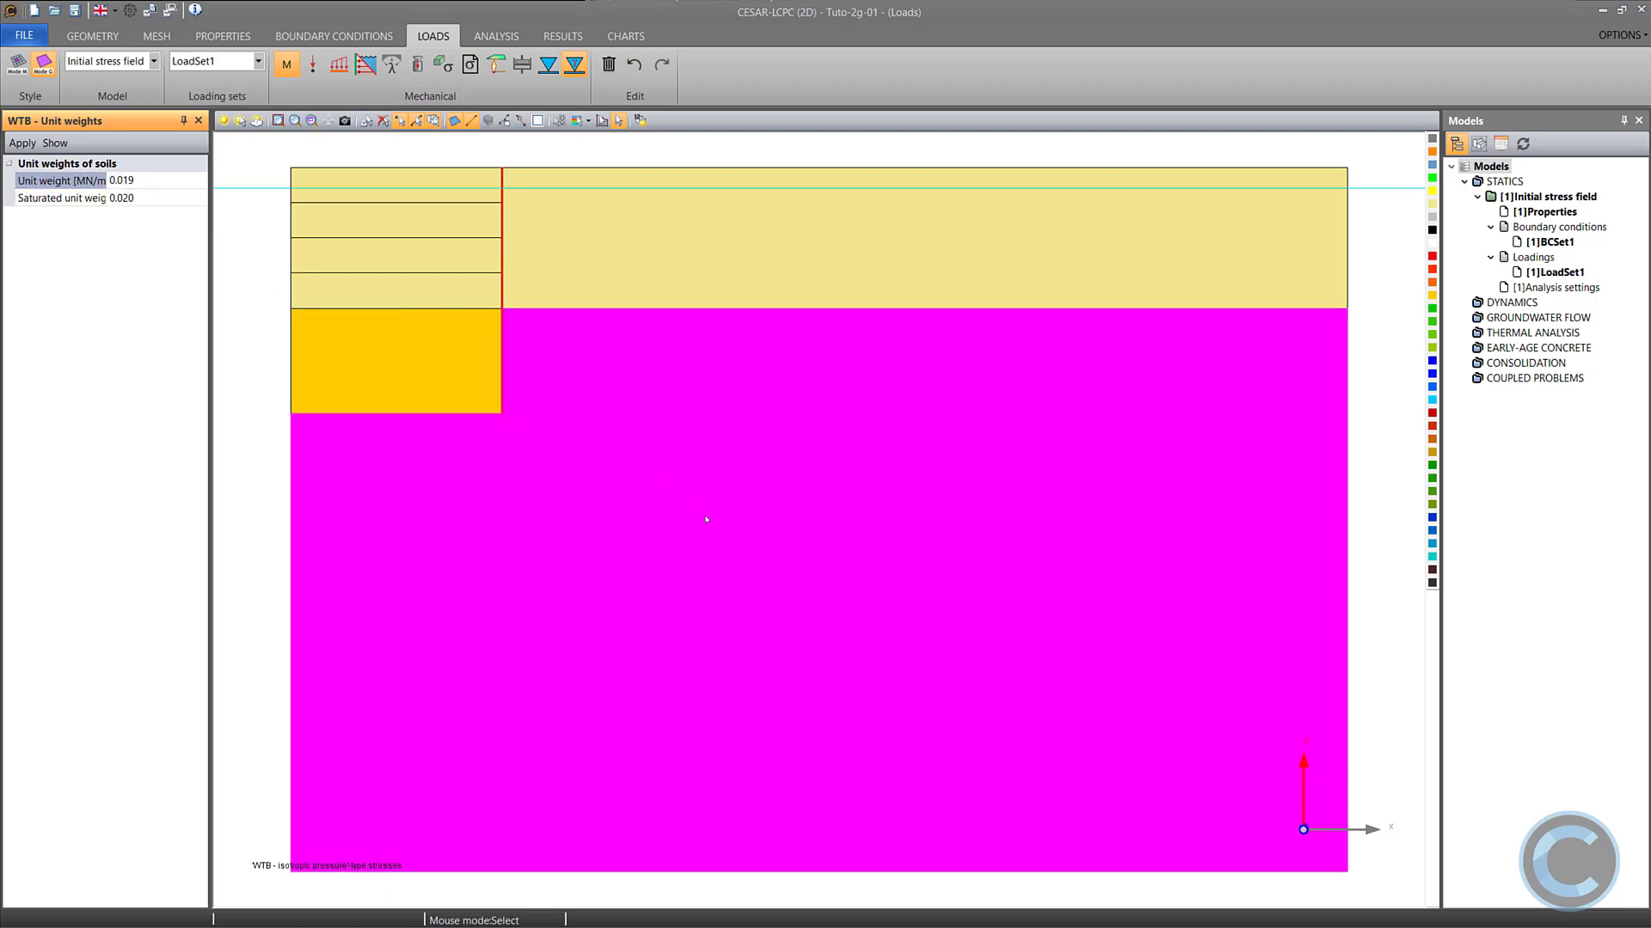
drag(689, 521, 359, 147)
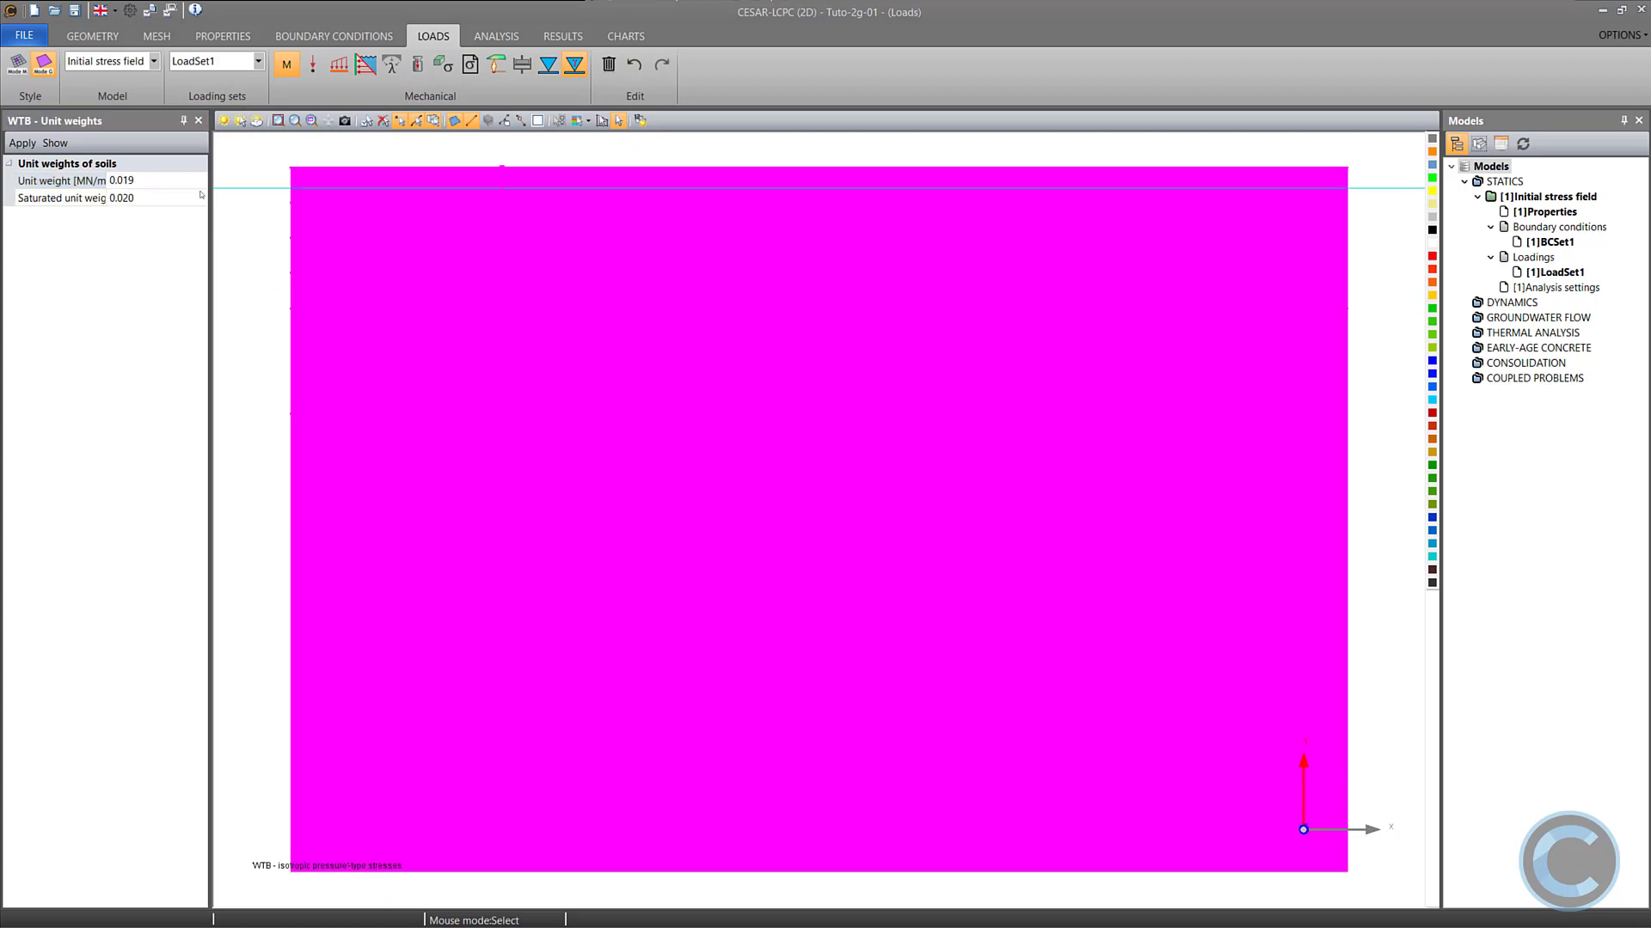
click(22, 144)
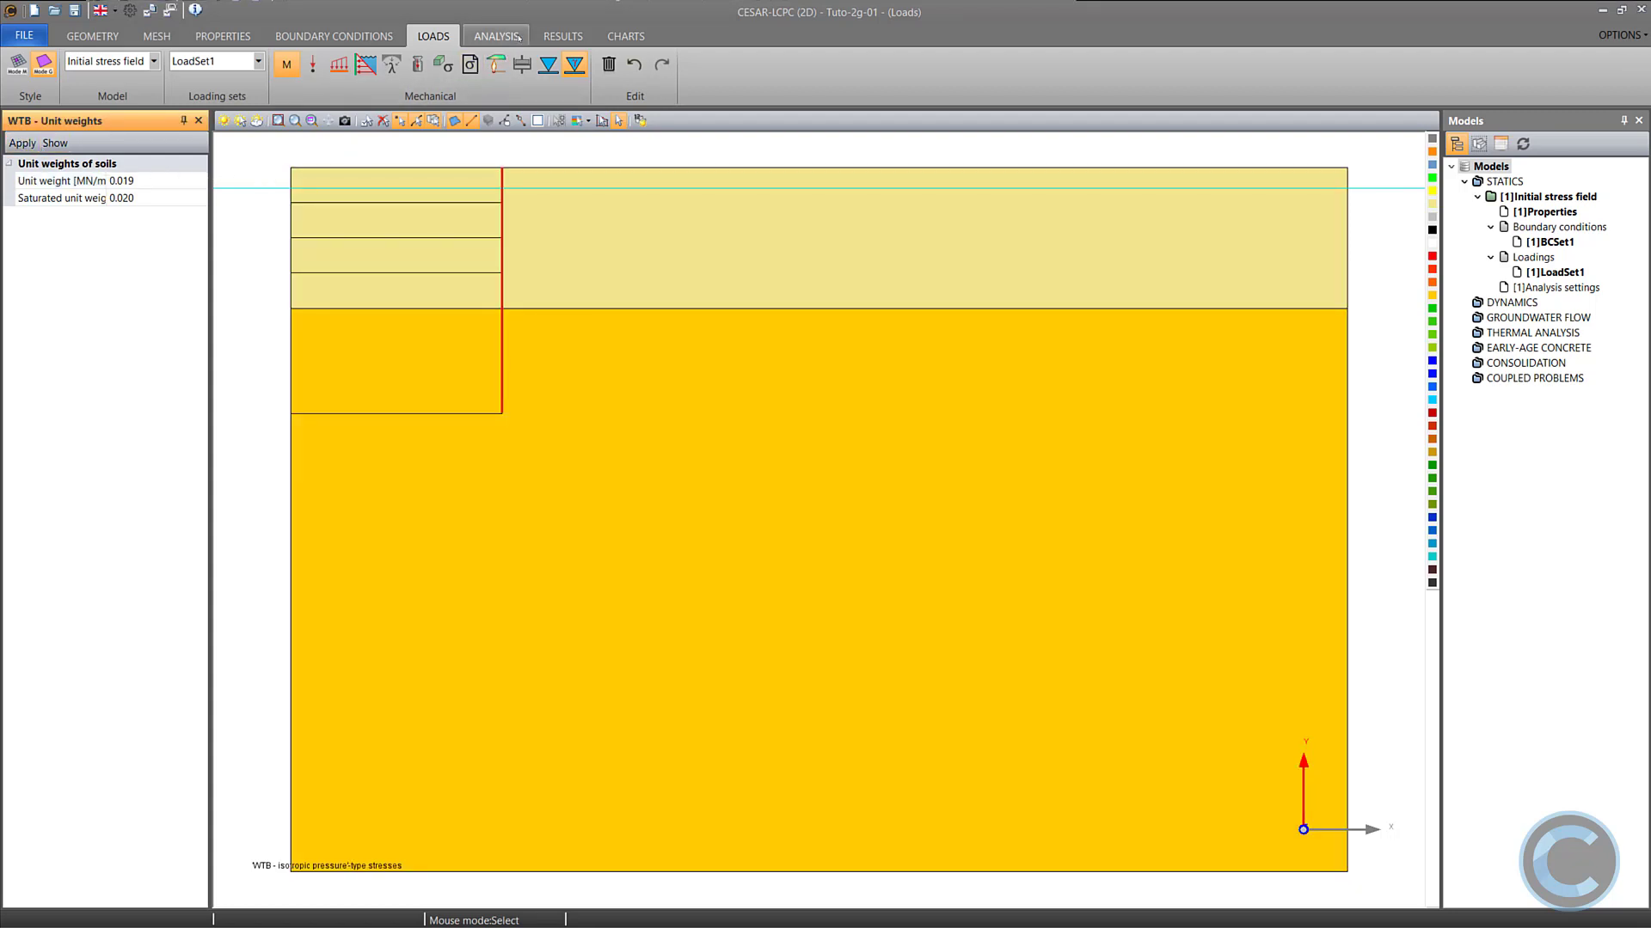
Configure the Initial stress field analysis settings with 2 maximum increments, tolerance 0.01 and the Pardiso algorithm.
click(496, 37)
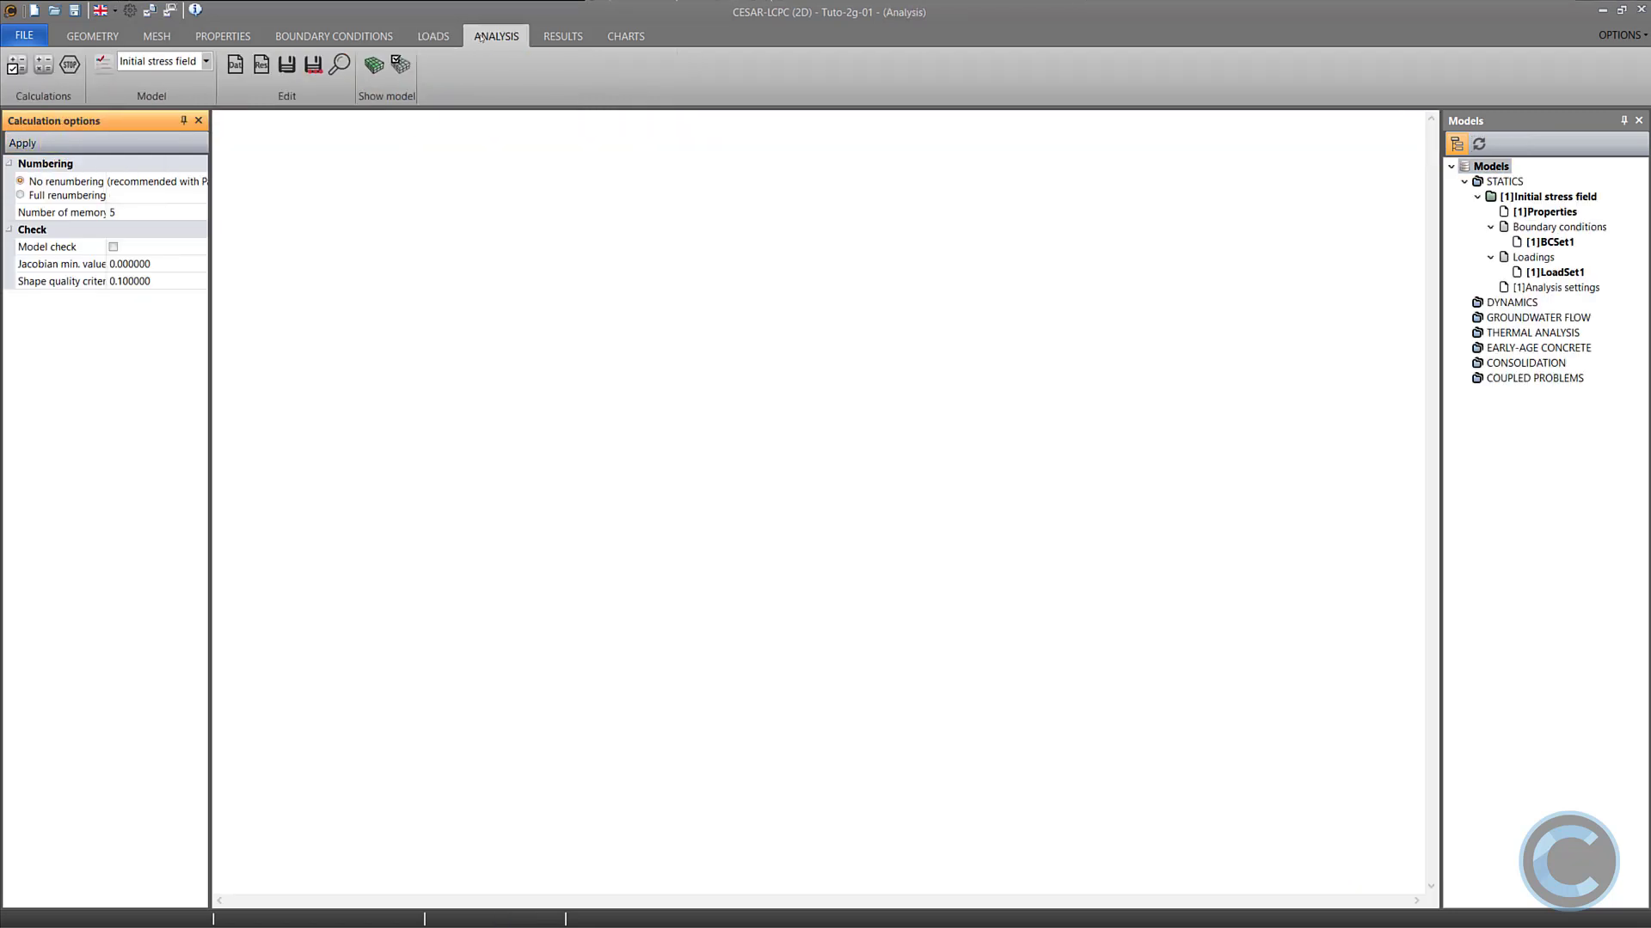
click(103, 62)
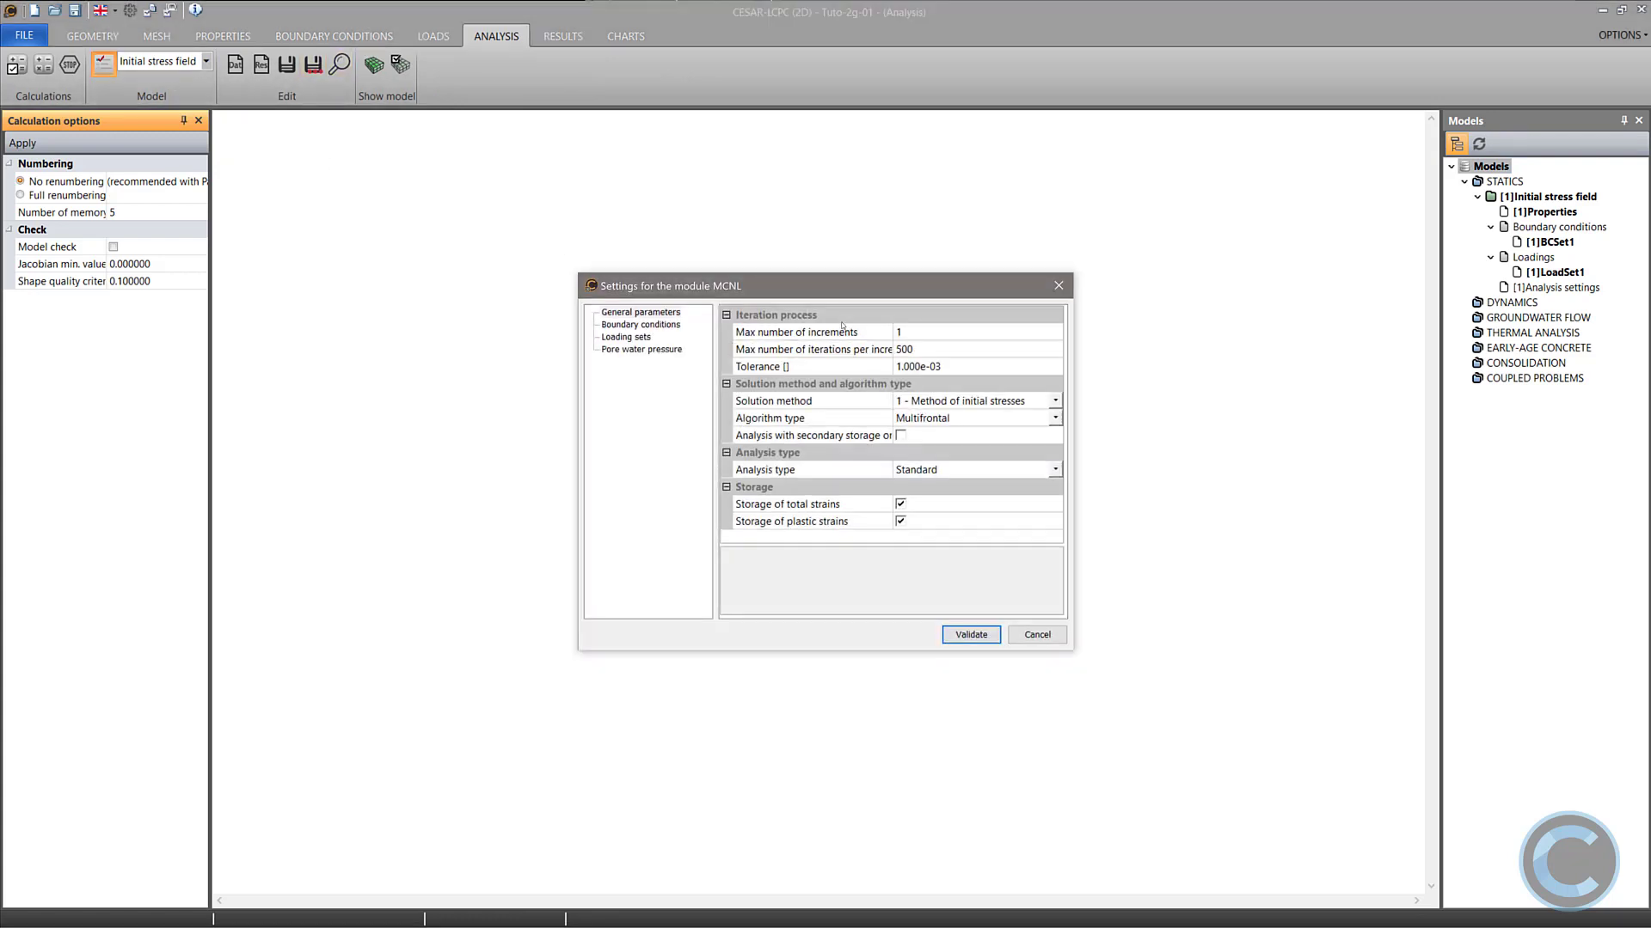
click(935, 335)
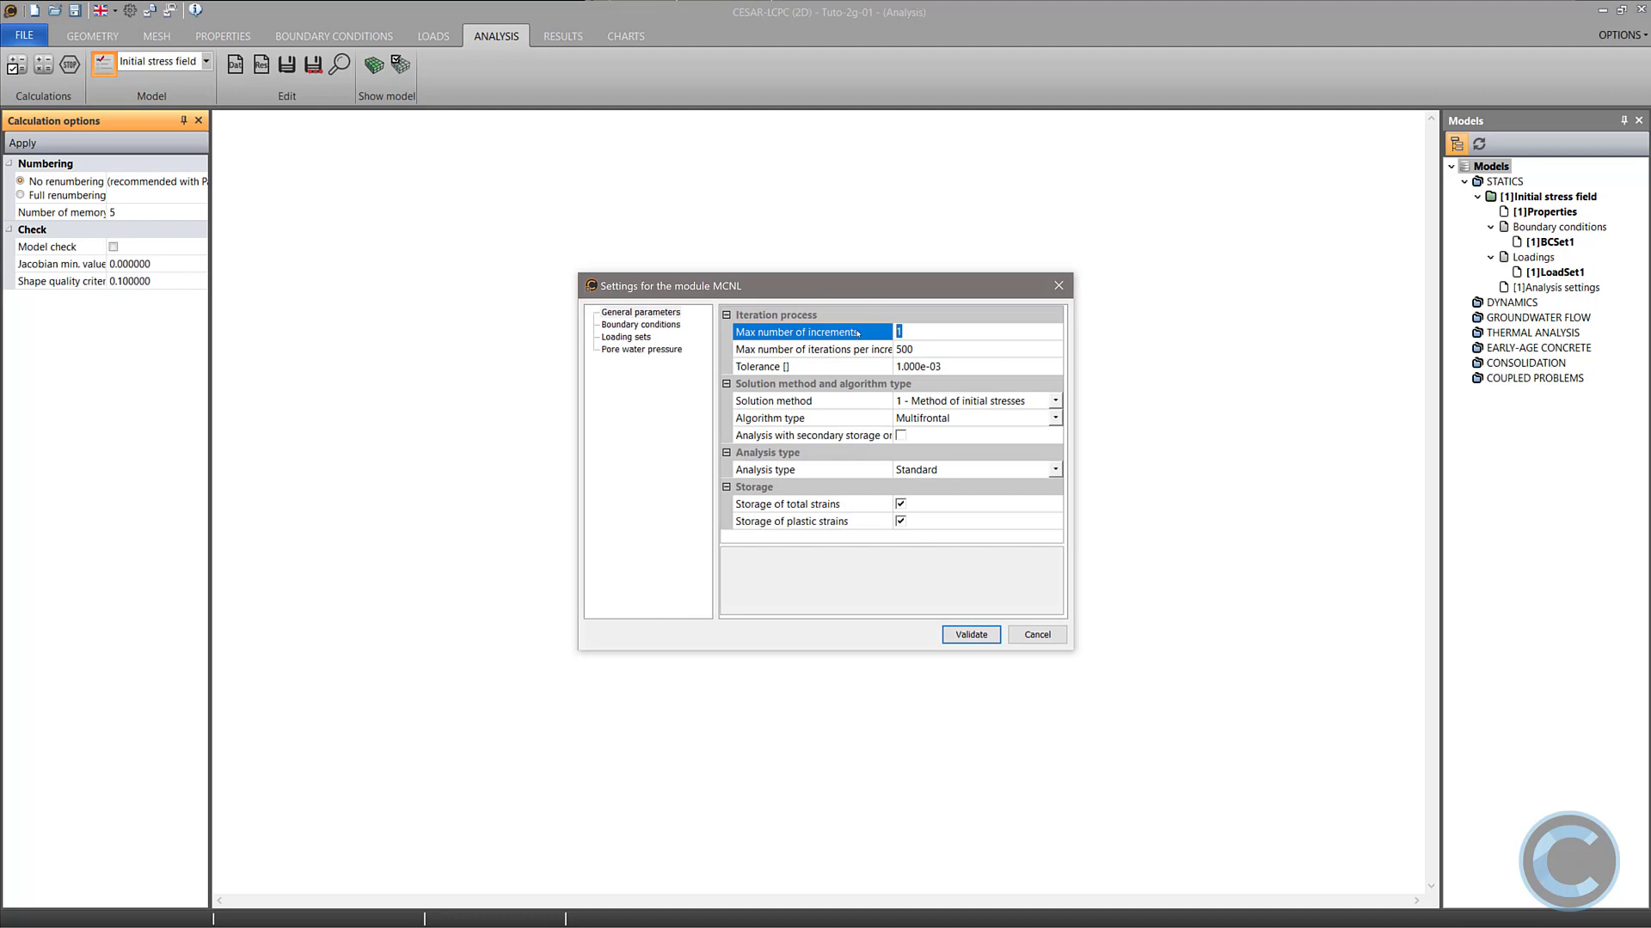
text(2)
key(Down)
key(Down)
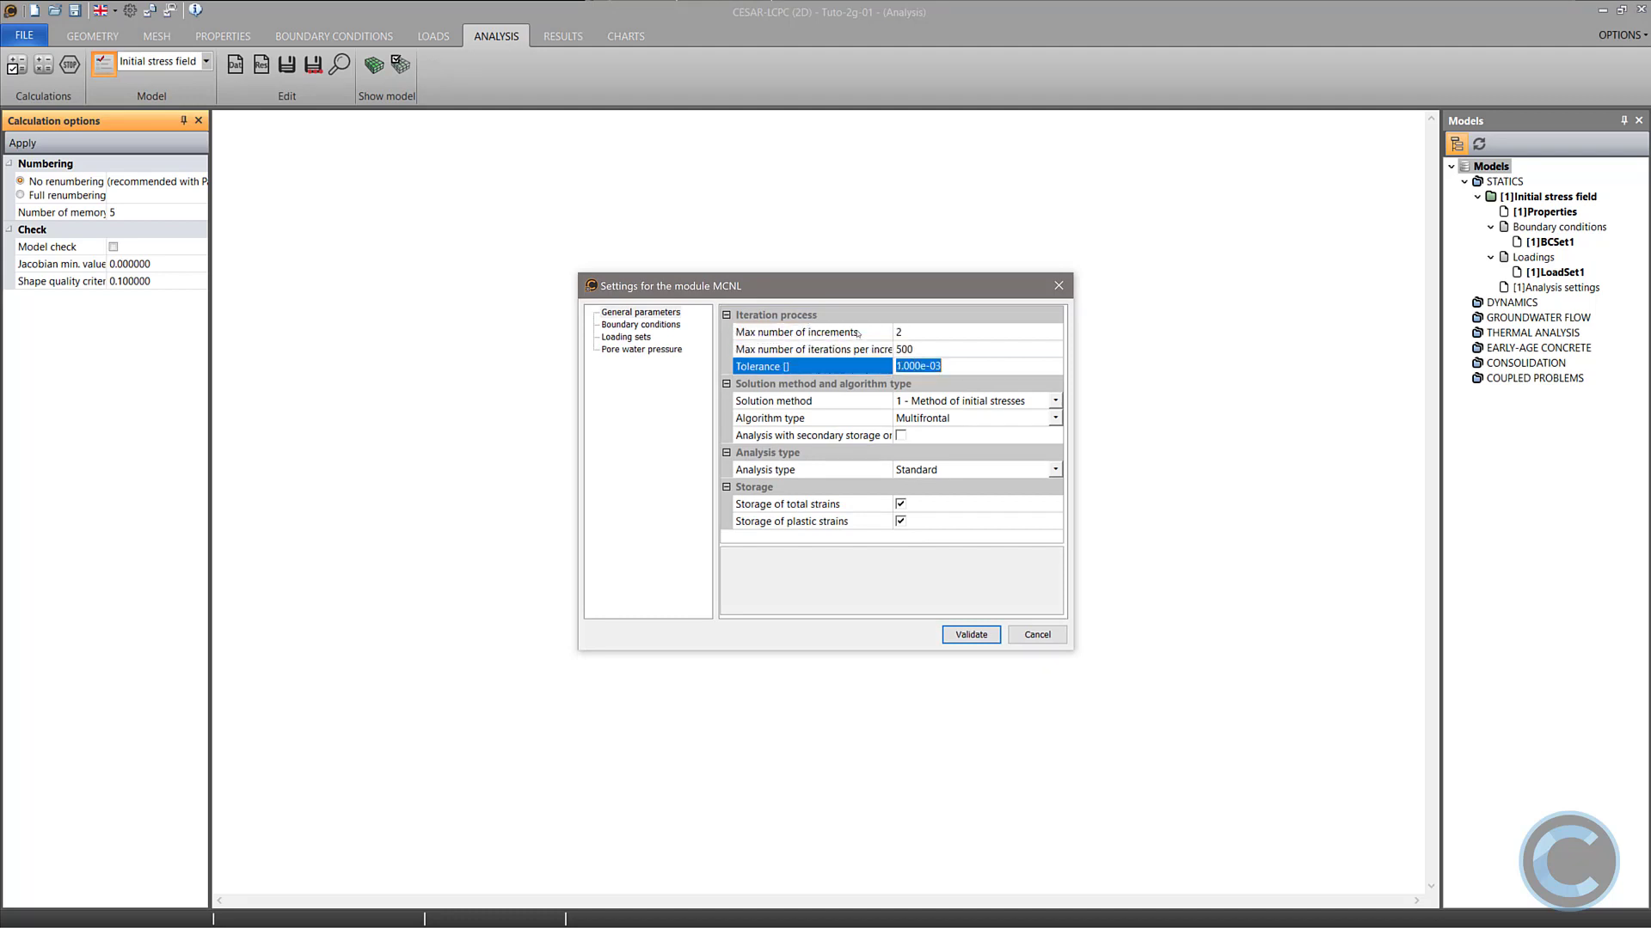
text(0.01)
click(948, 418)
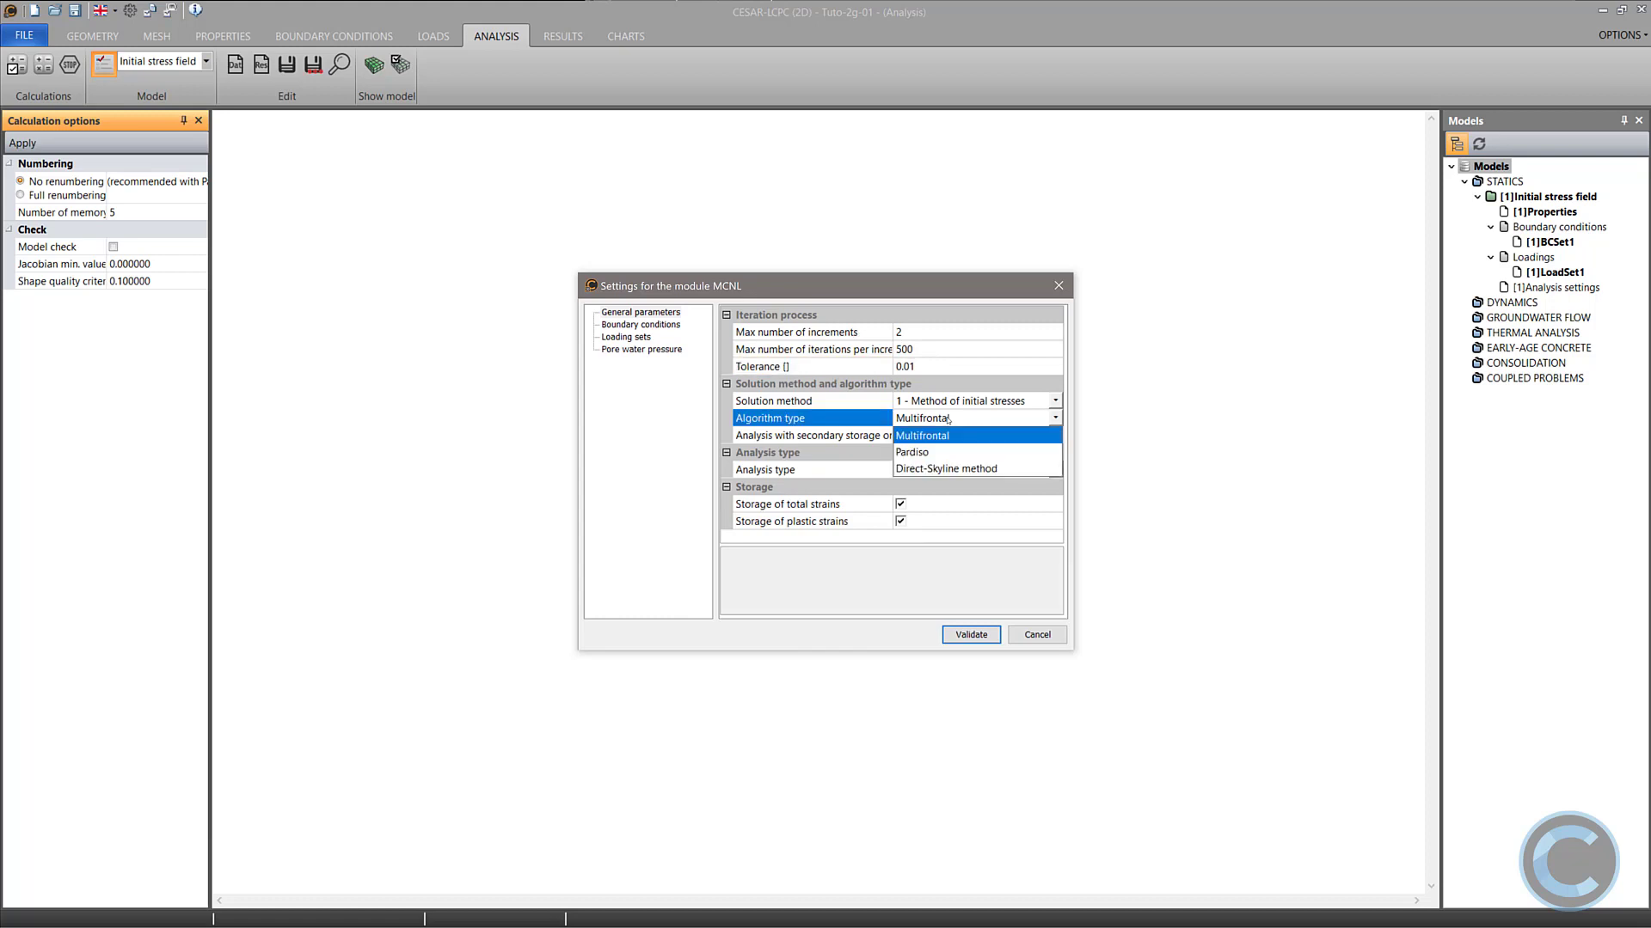
click(932, 453)
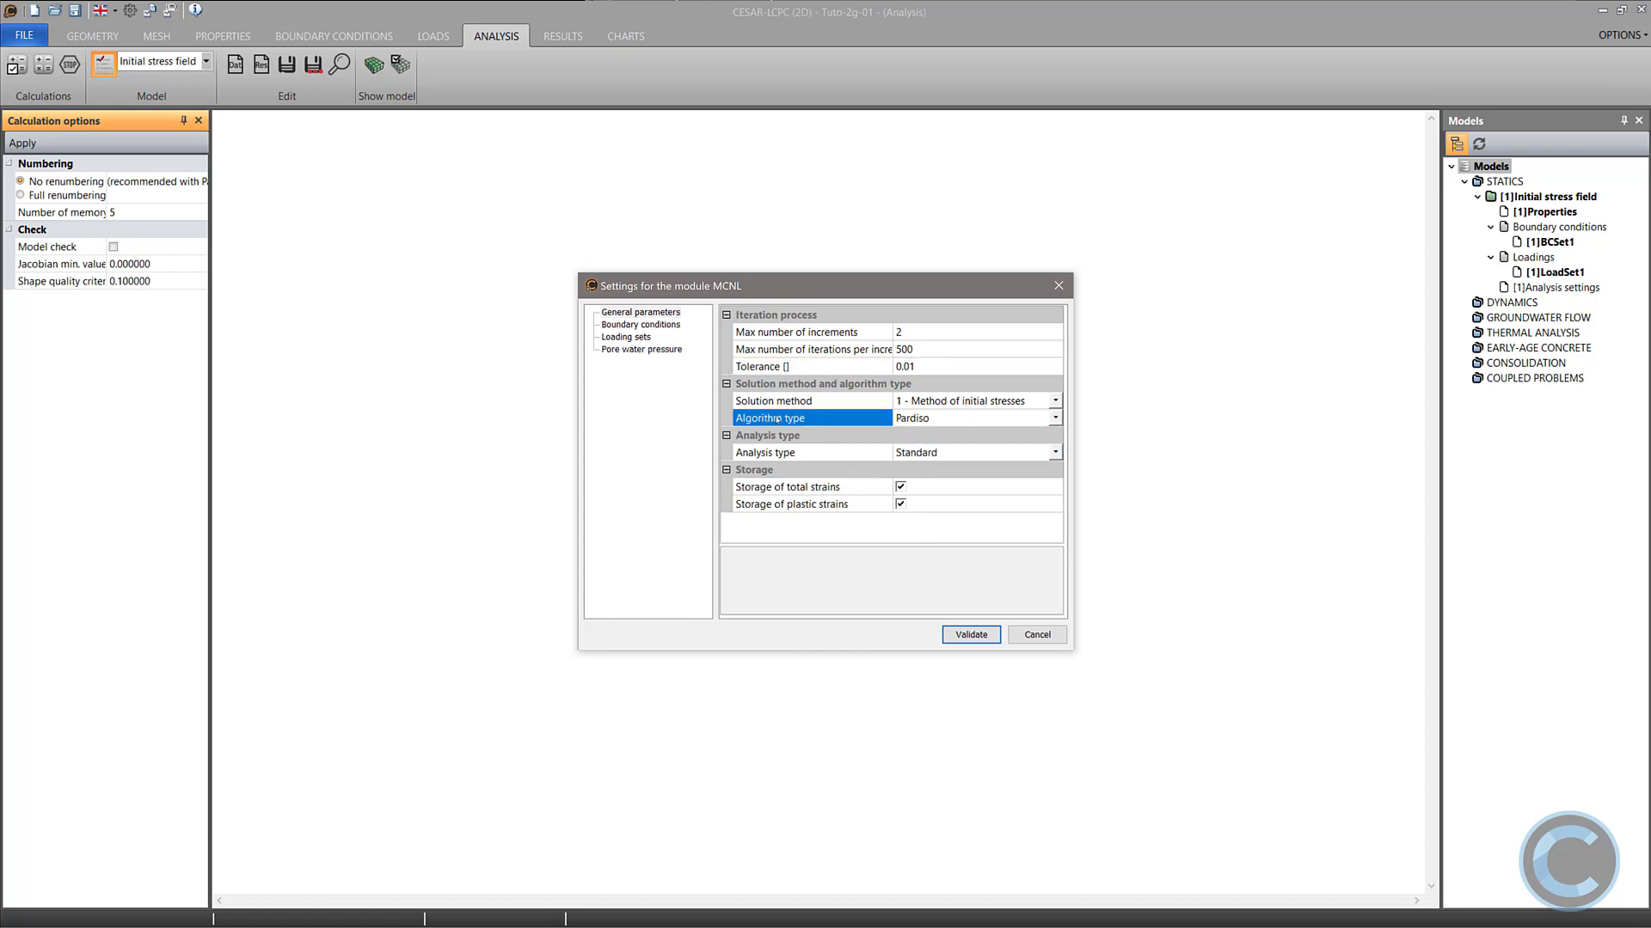
click(970, 635)
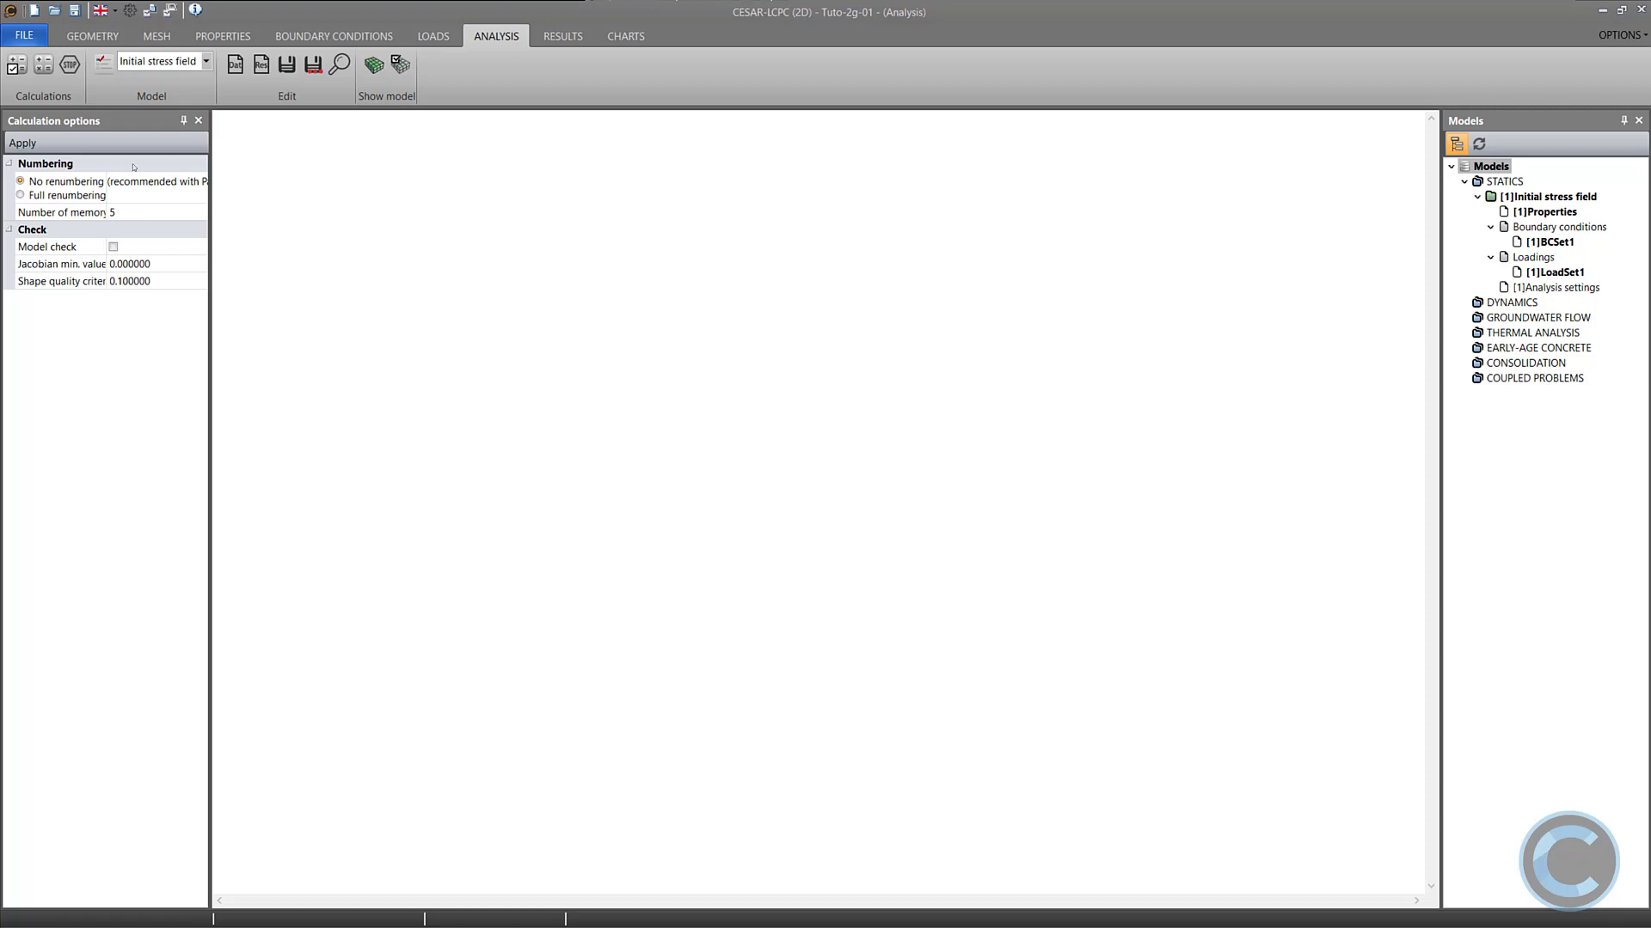
Check the Initial stress field model's status in the Analysis manager without launching the calculation.
click(43, 65)
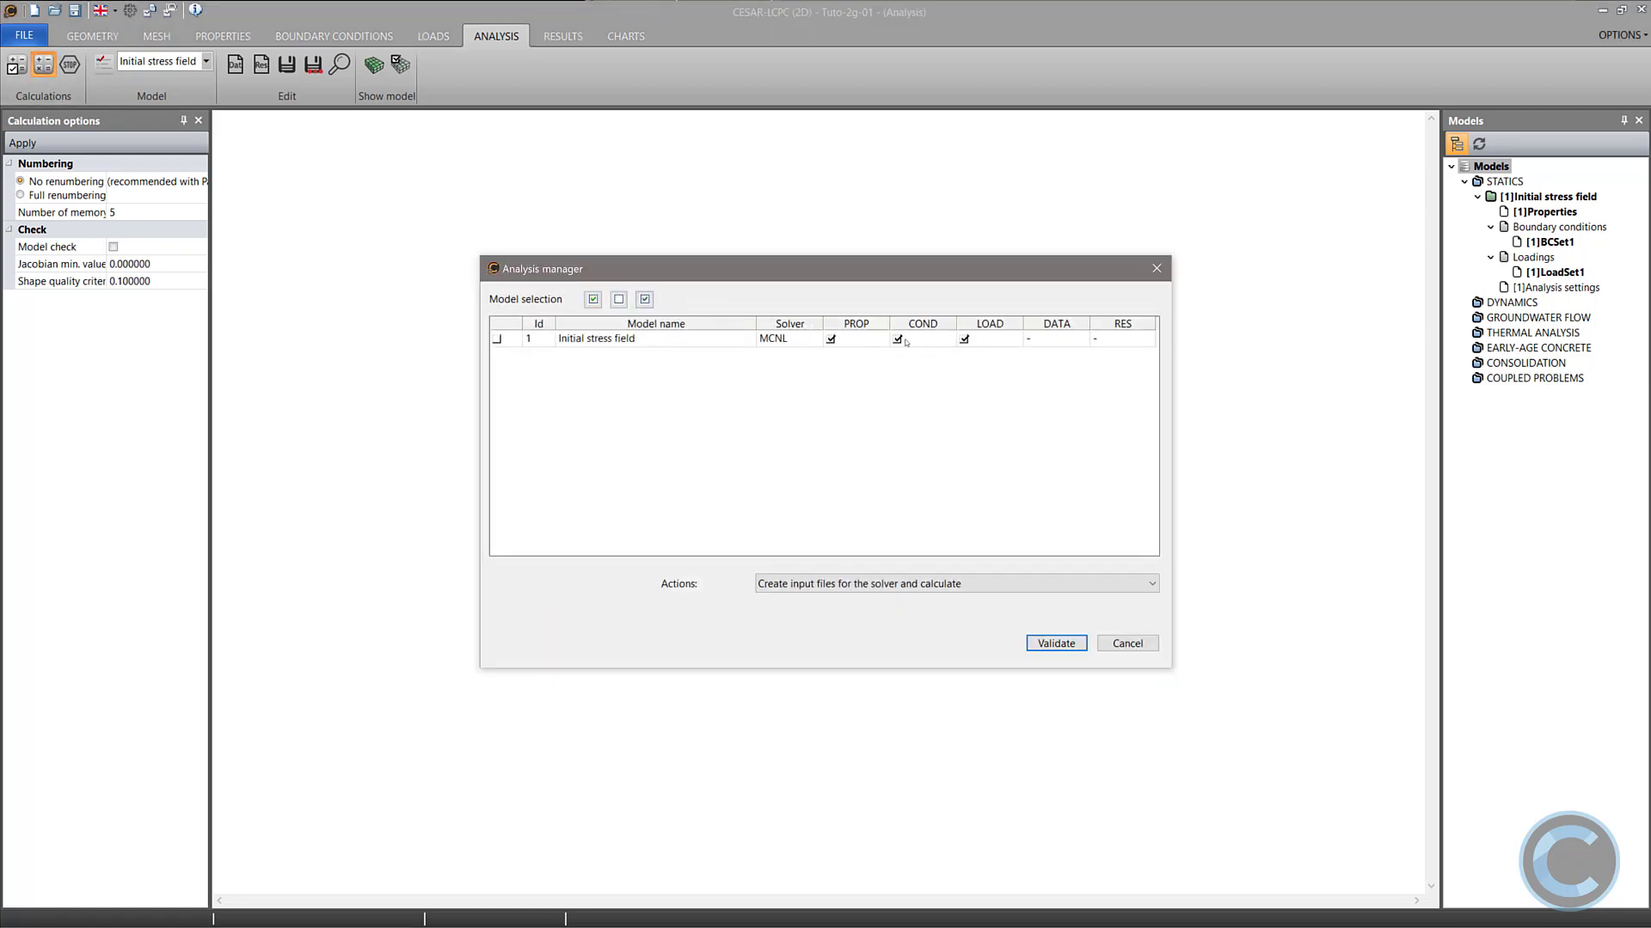
click(1135, 645)
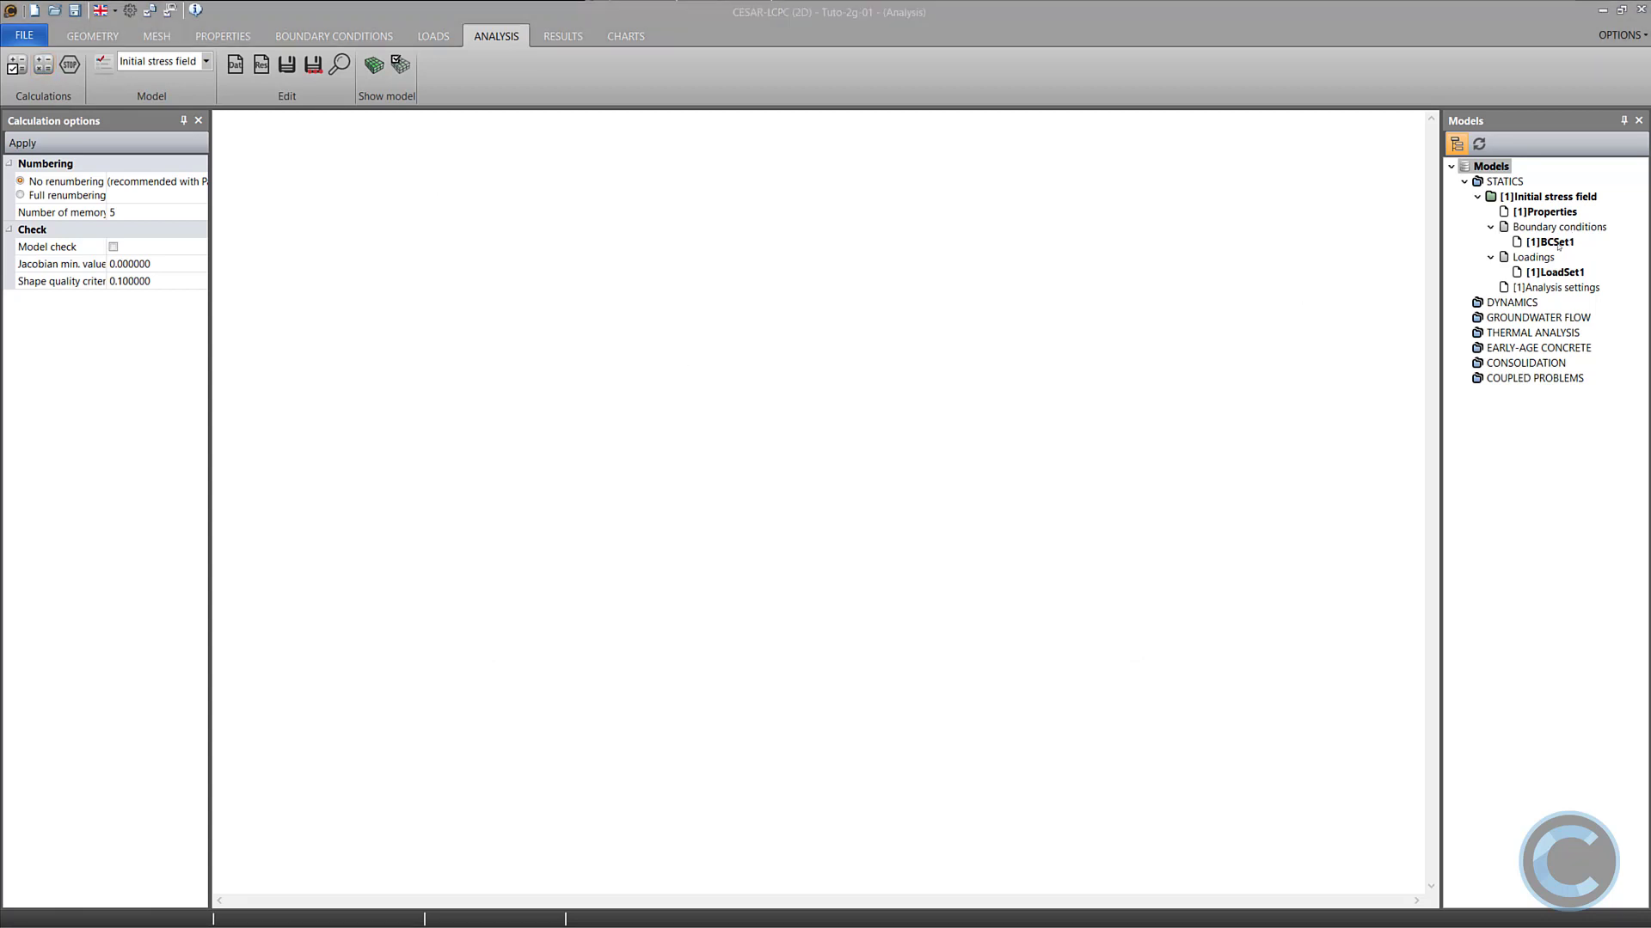
Rename the boundary condition set as Standard fixities and the load set as Initial WTB.
double_click(1552, 242)
text(Standard)
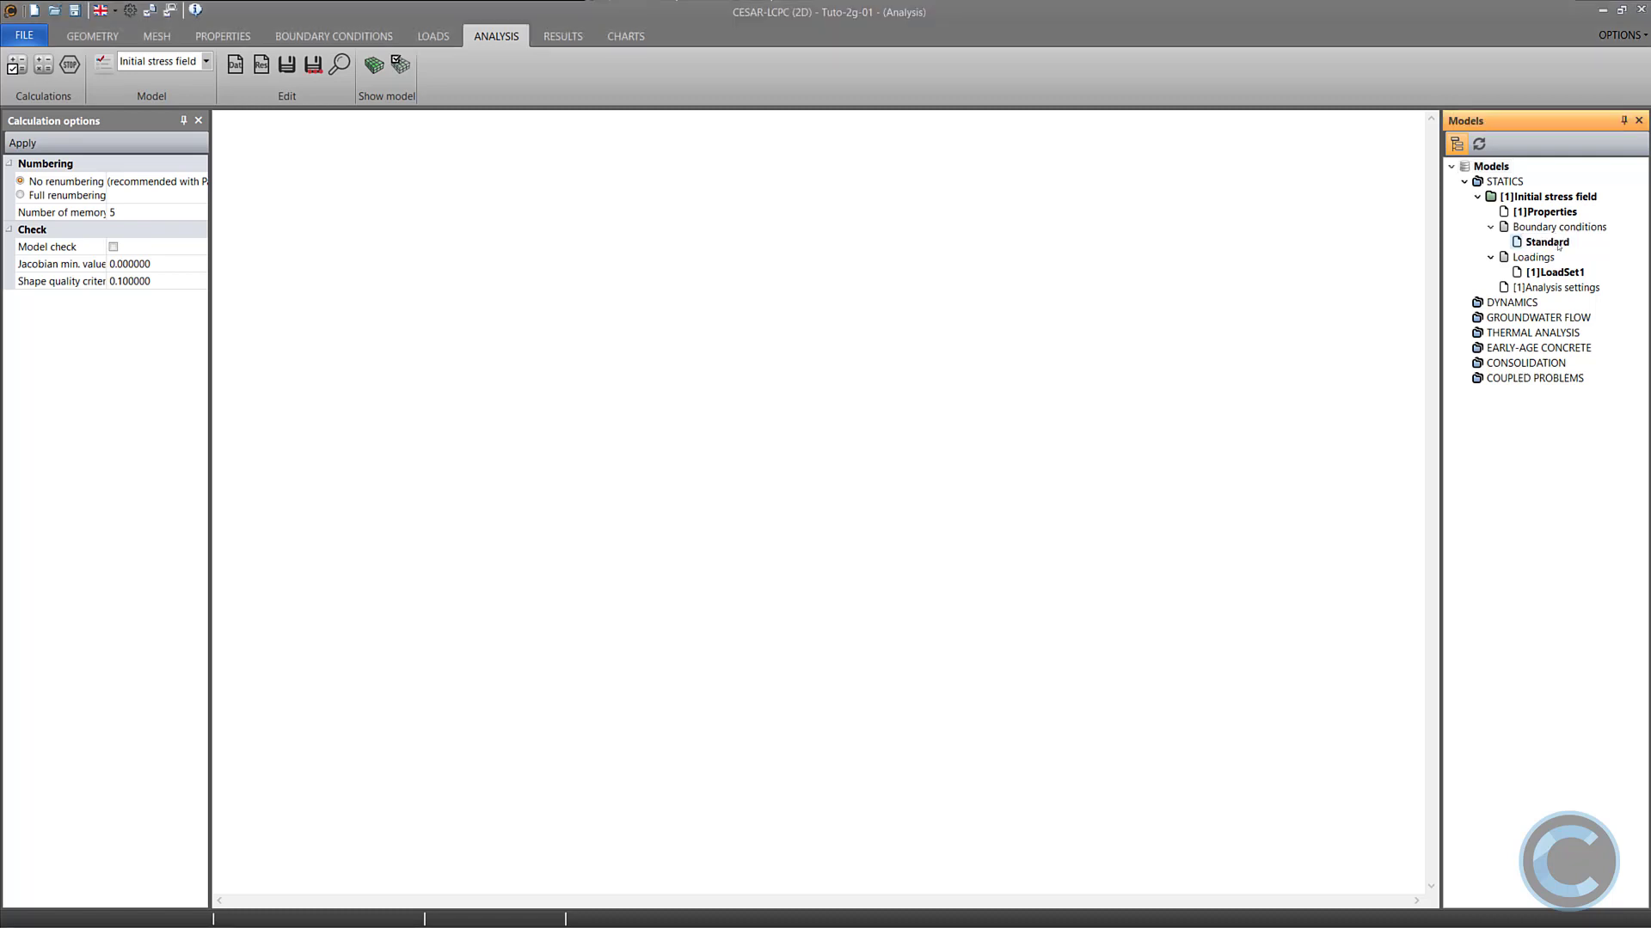
text( fixities)
key(F2)
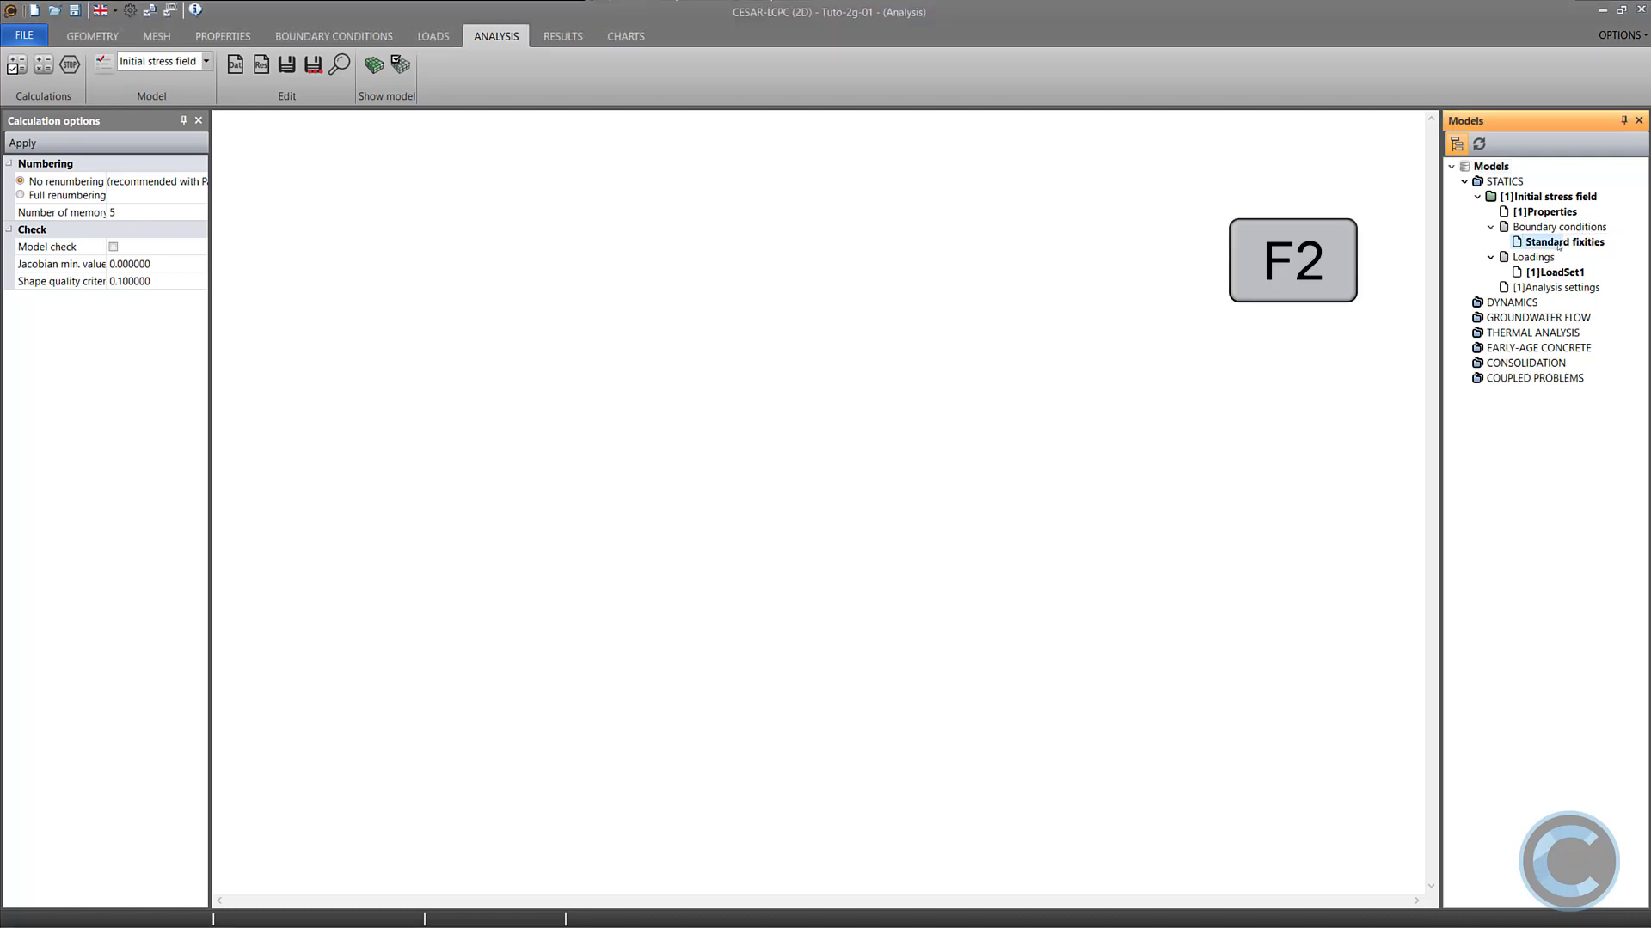
click(1560, 273)
key(F2)
text(Initial WTB)
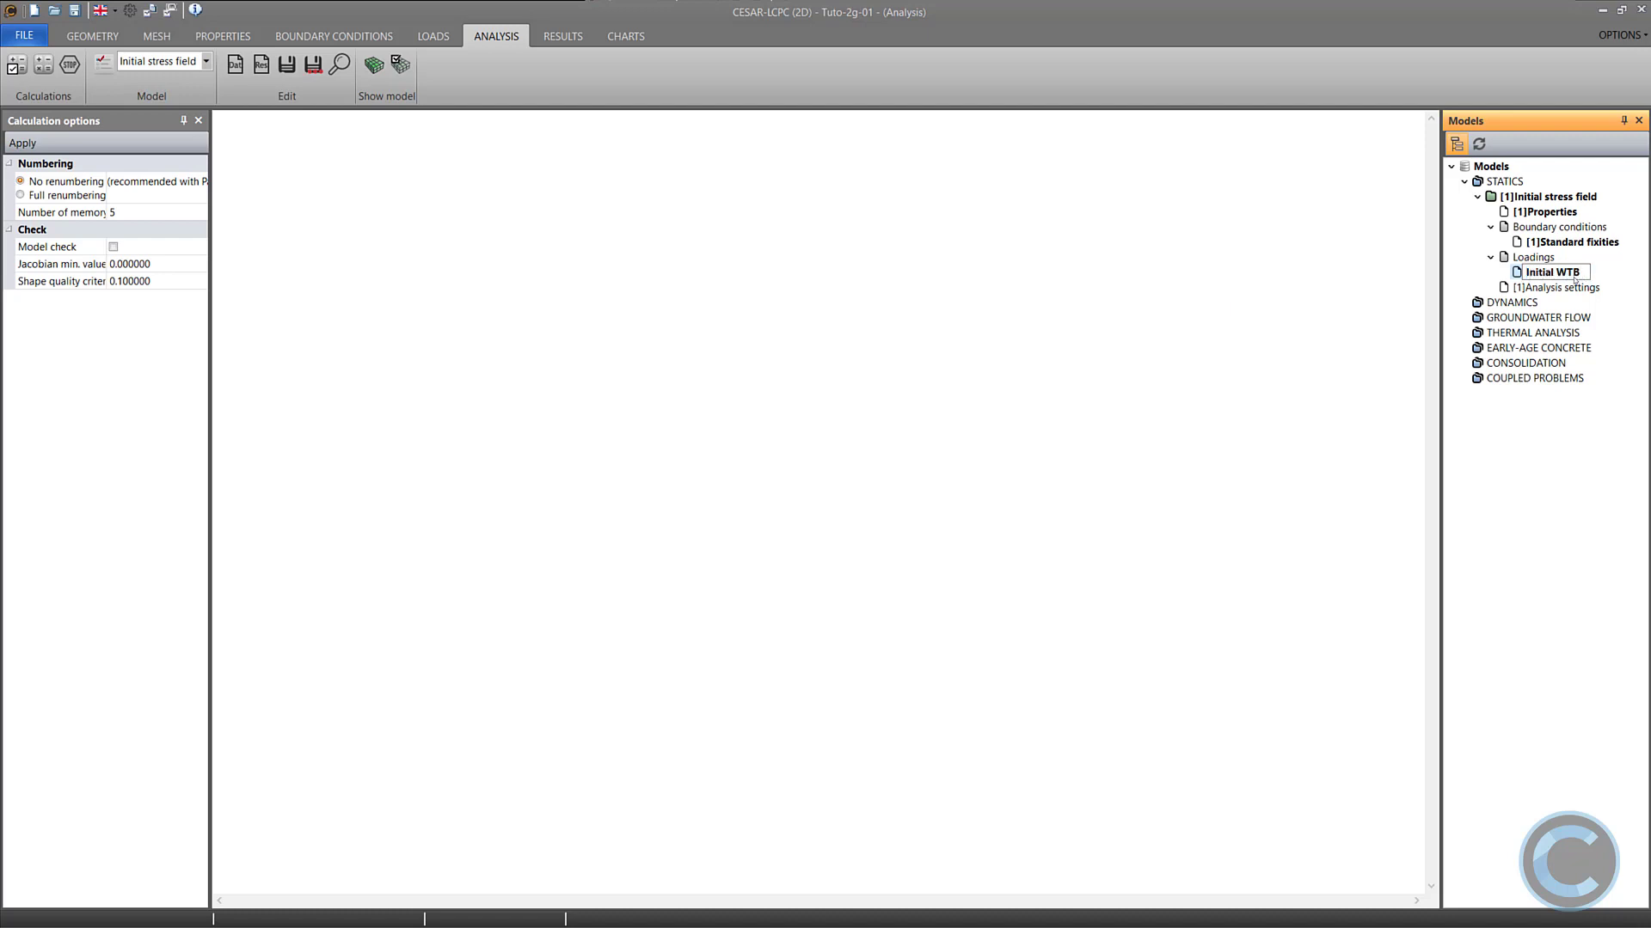
key(Return)
Add a second STATICS model named "WIP + WTB lowering" with the MCNL solver, plane strain and staged construction.
drag(1346, 214, 1346, 214)
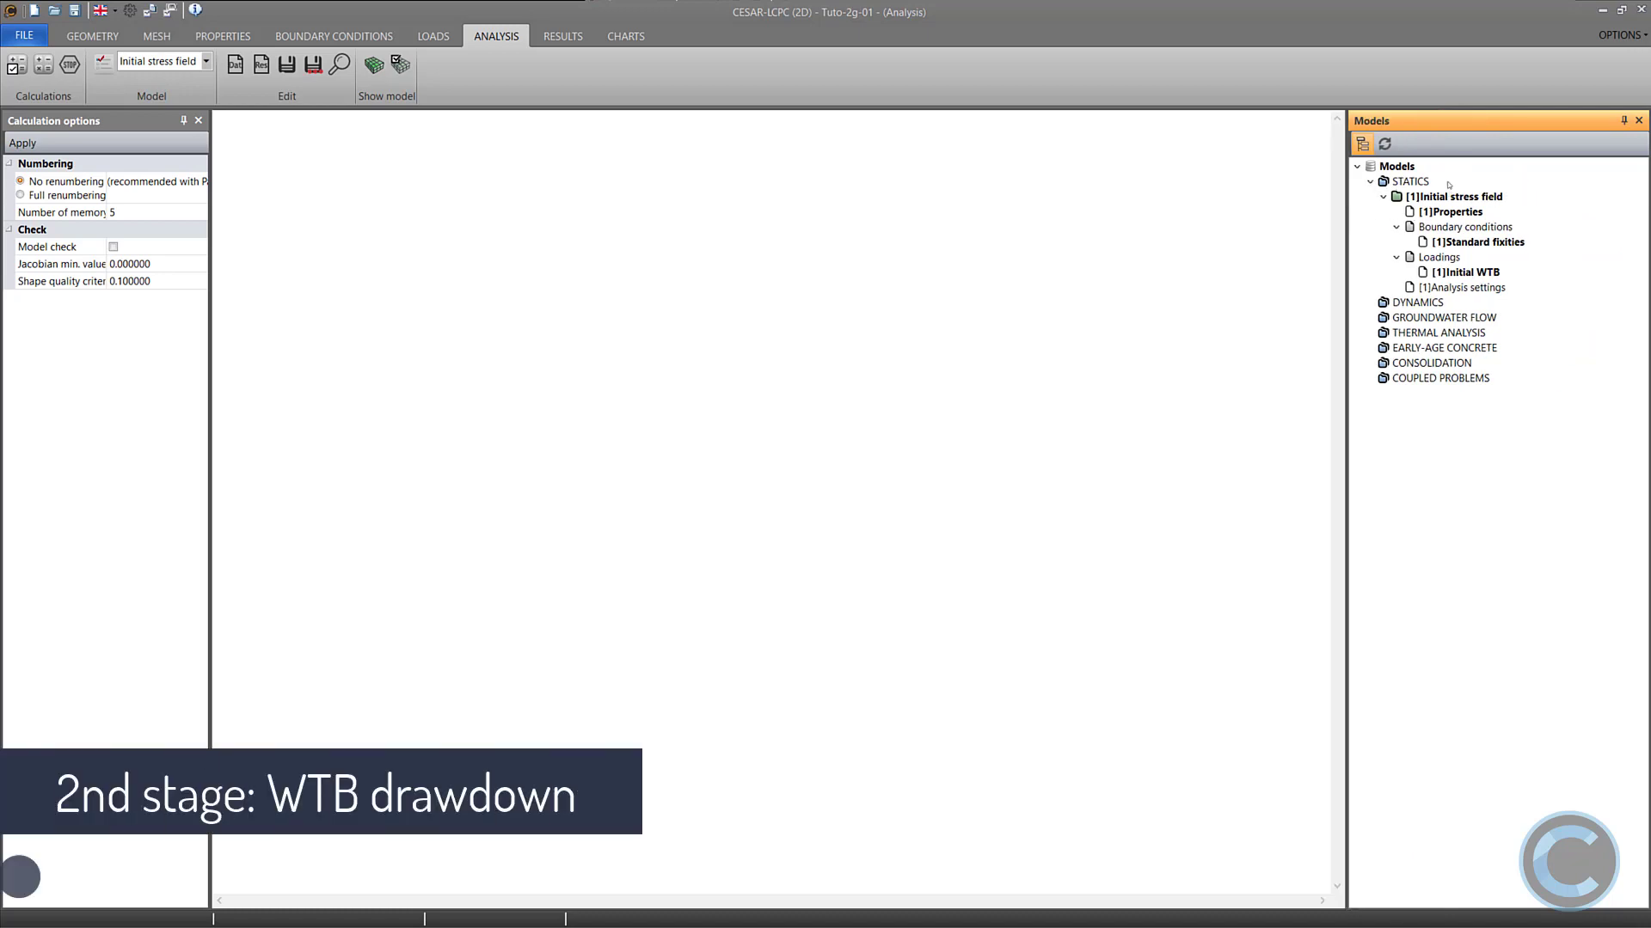
right_click(1415, 183)
click(1430, 192)
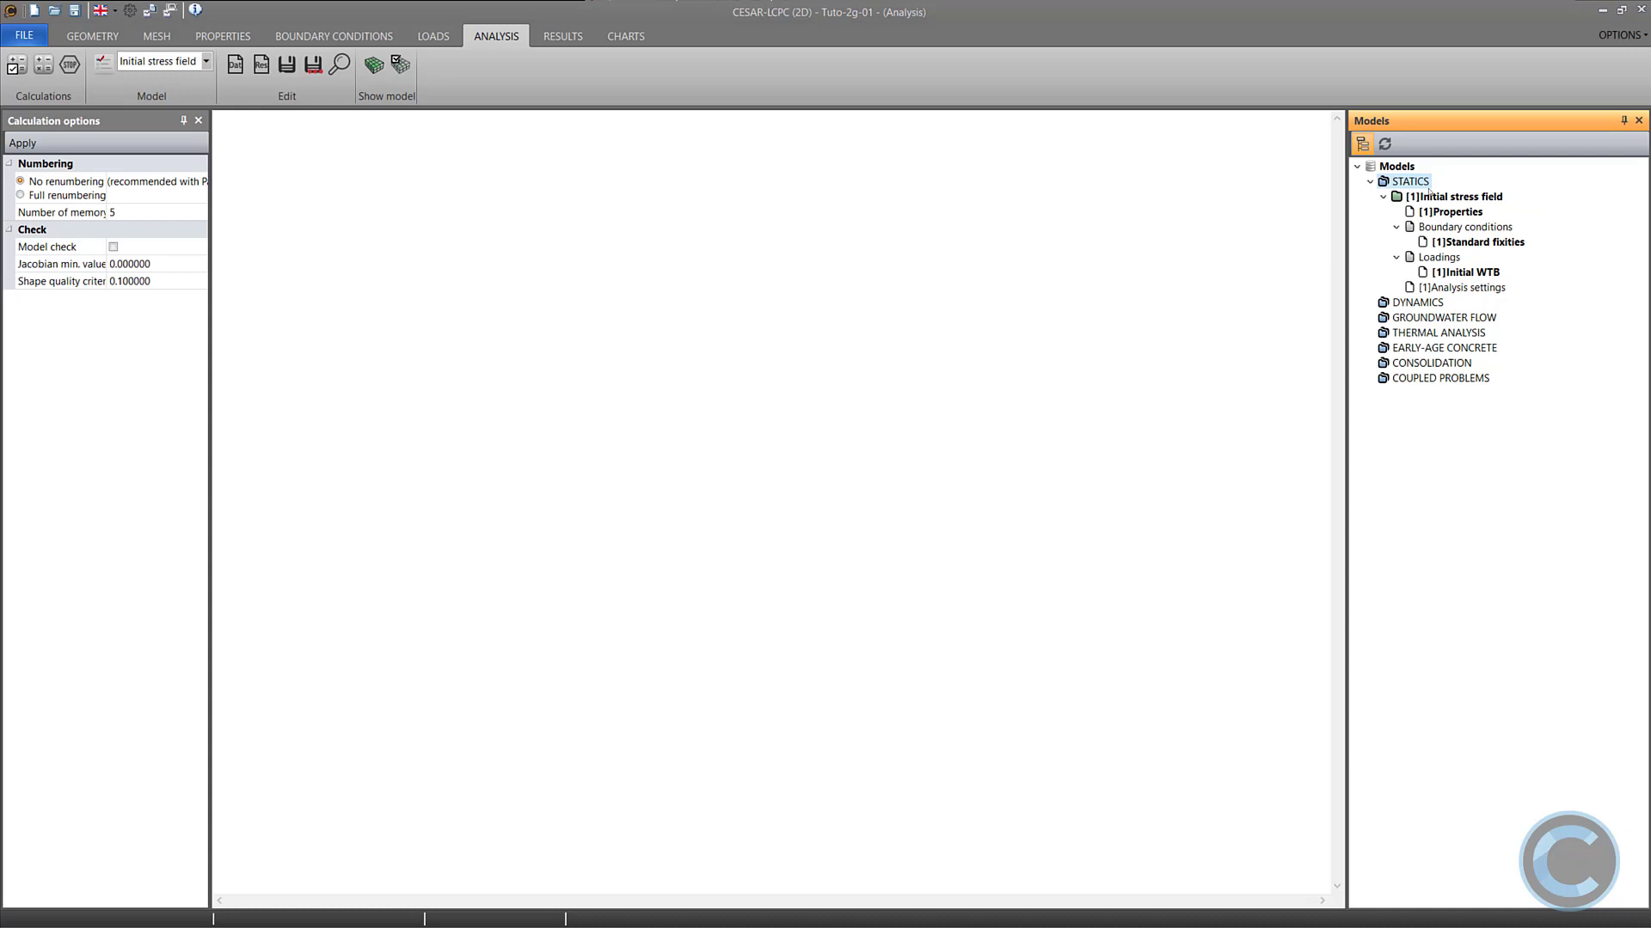
click(889, 234)
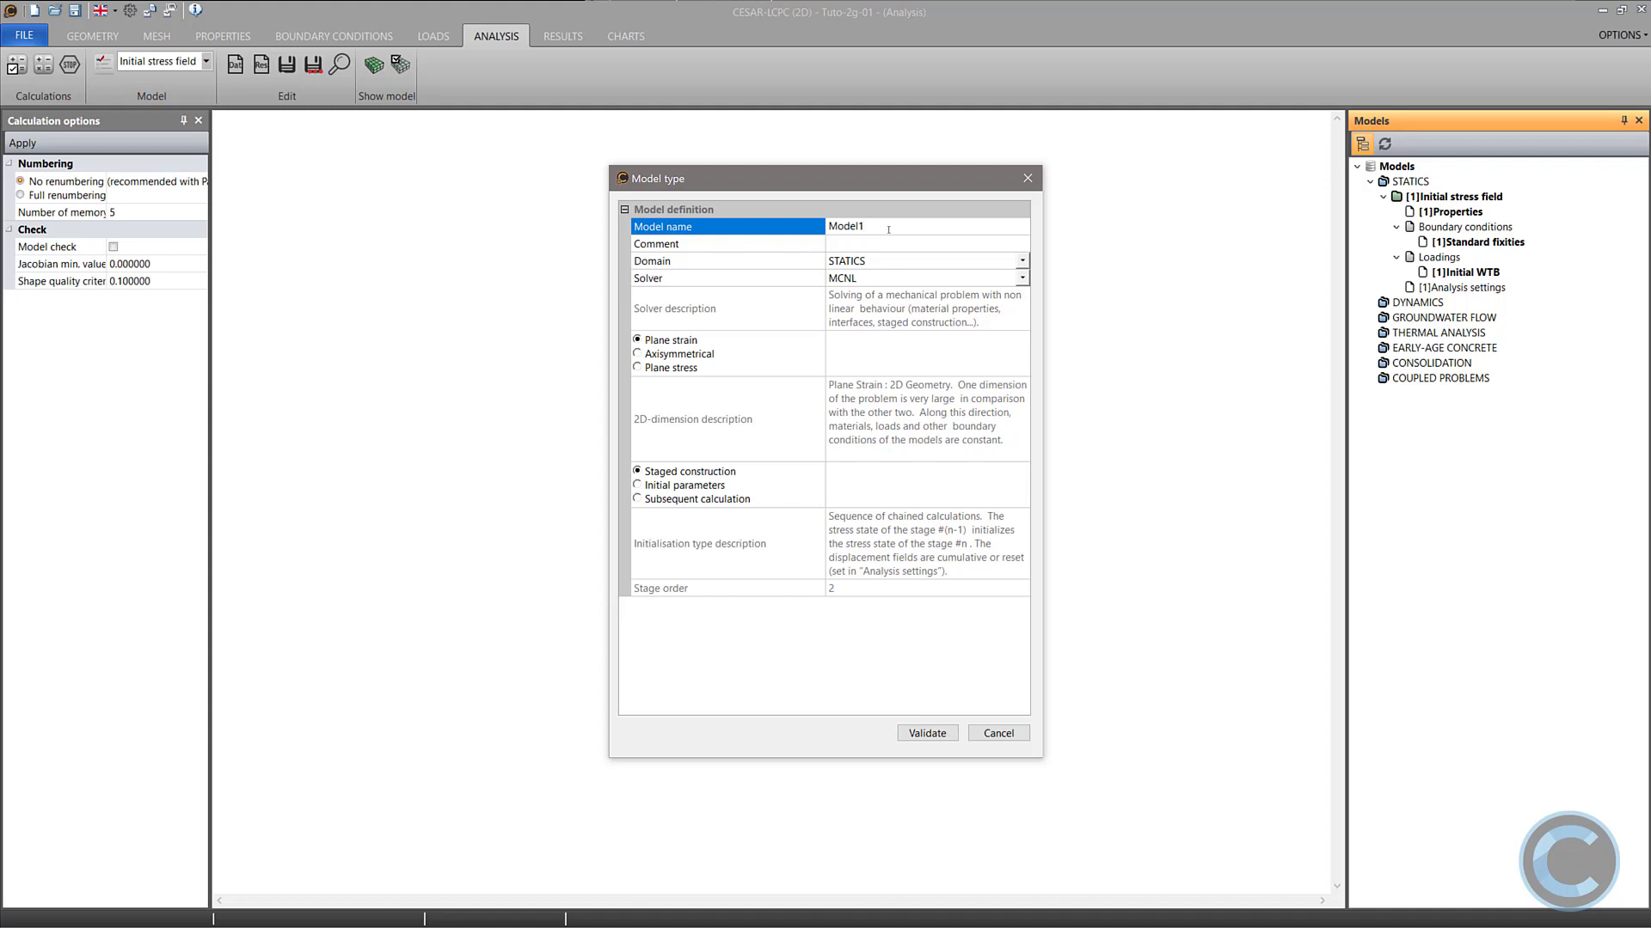
drag(867, 226, 827, 226)
text(WIP + WTB lowering)
click(913, 733)
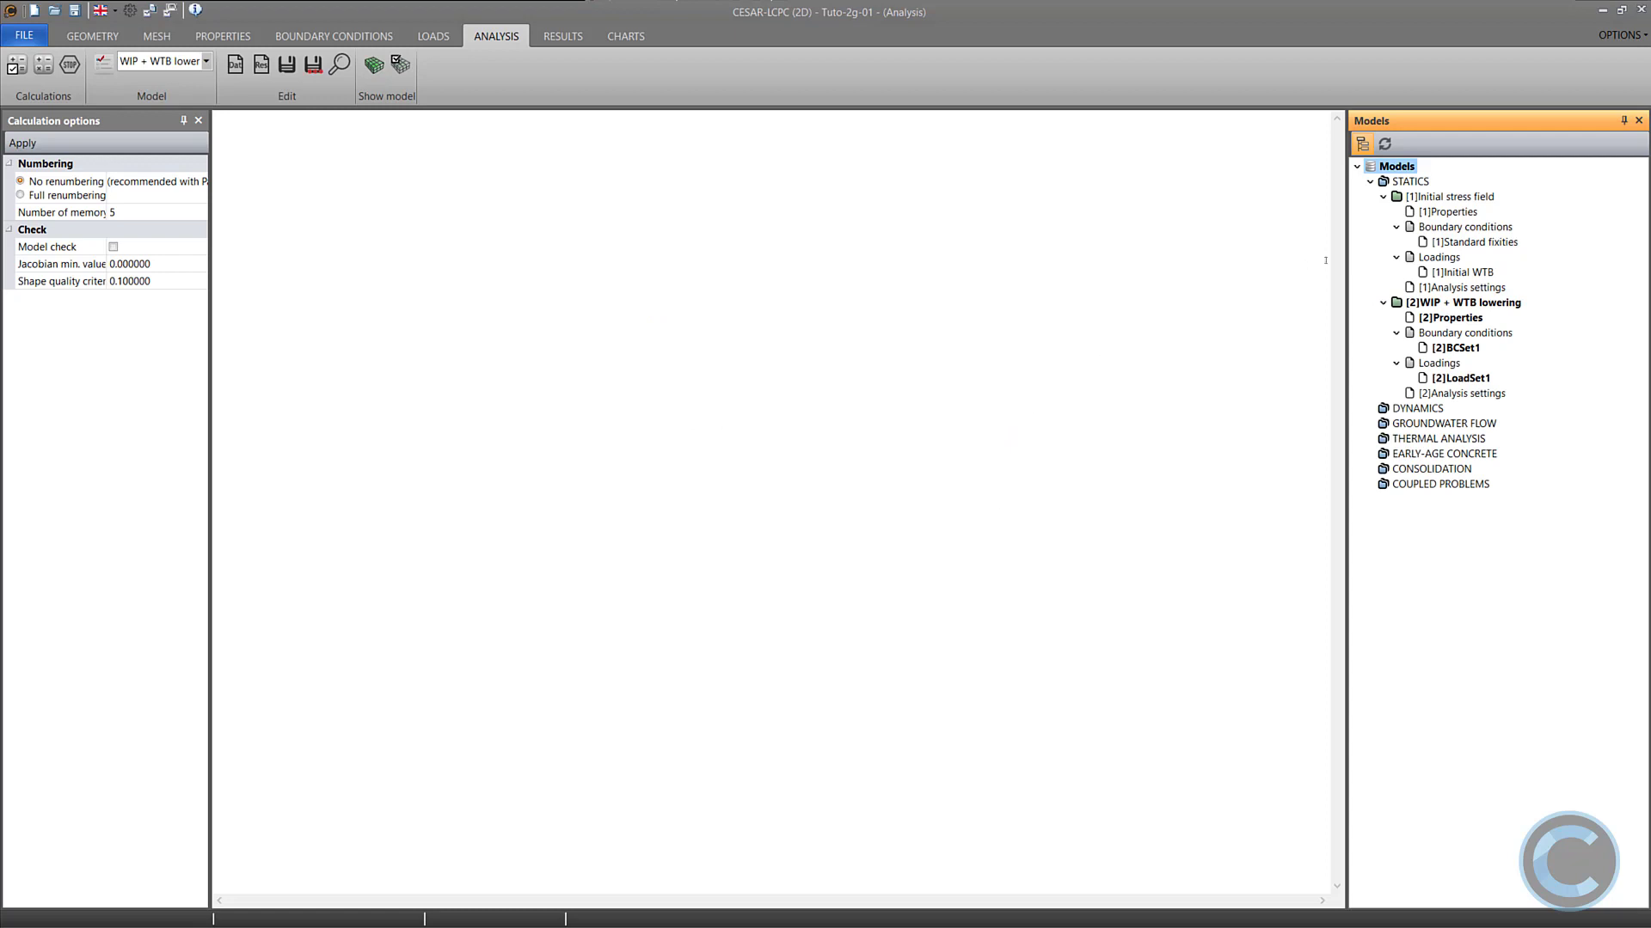
Copy the Initial stress field properties into the WIP + WTB lowering model and share the Standard fixities boundary conditions with it.
drag(1466, 214, 1460, 320)
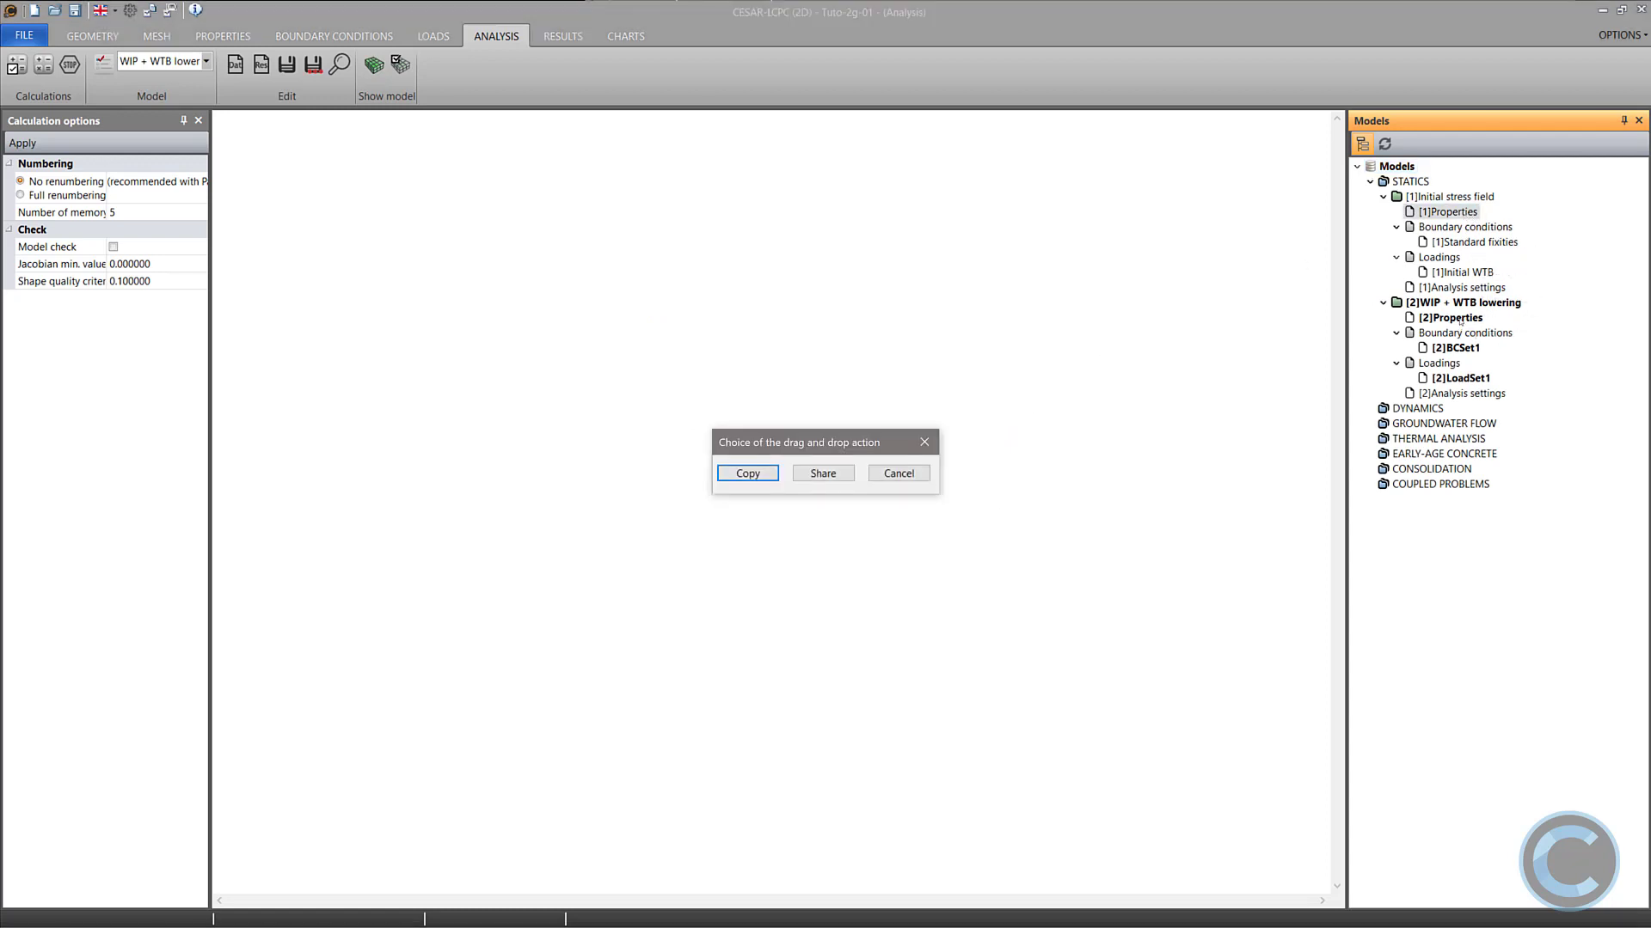
click(747, 474)
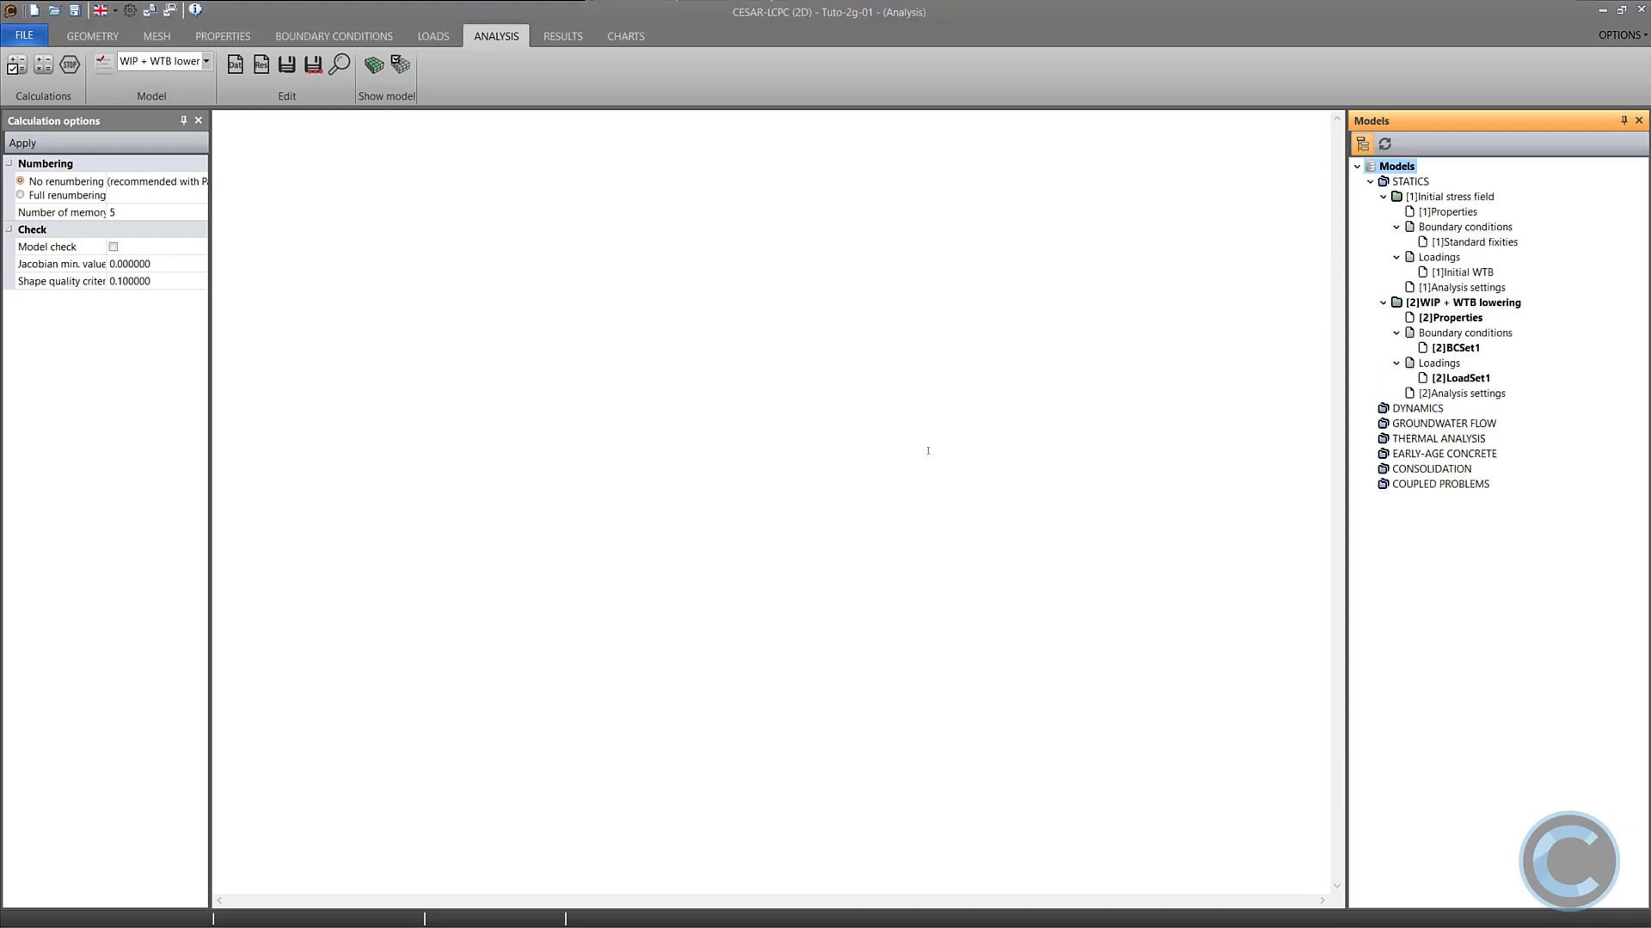
drag(1470, 243, 1462, 351)
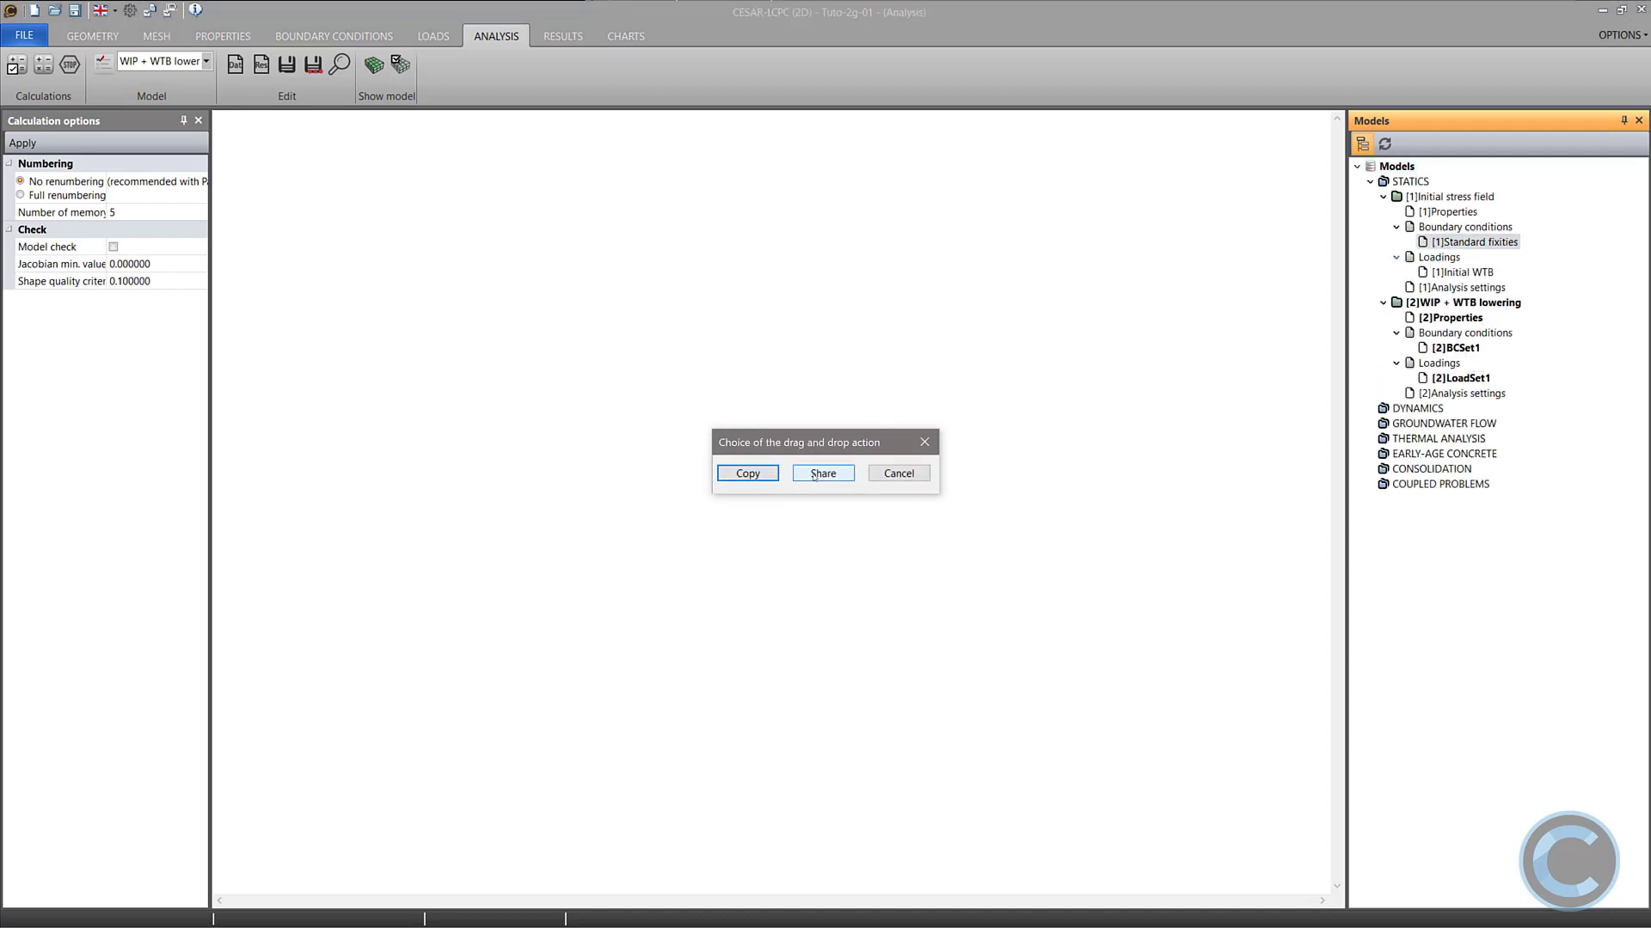
click(818, 474)
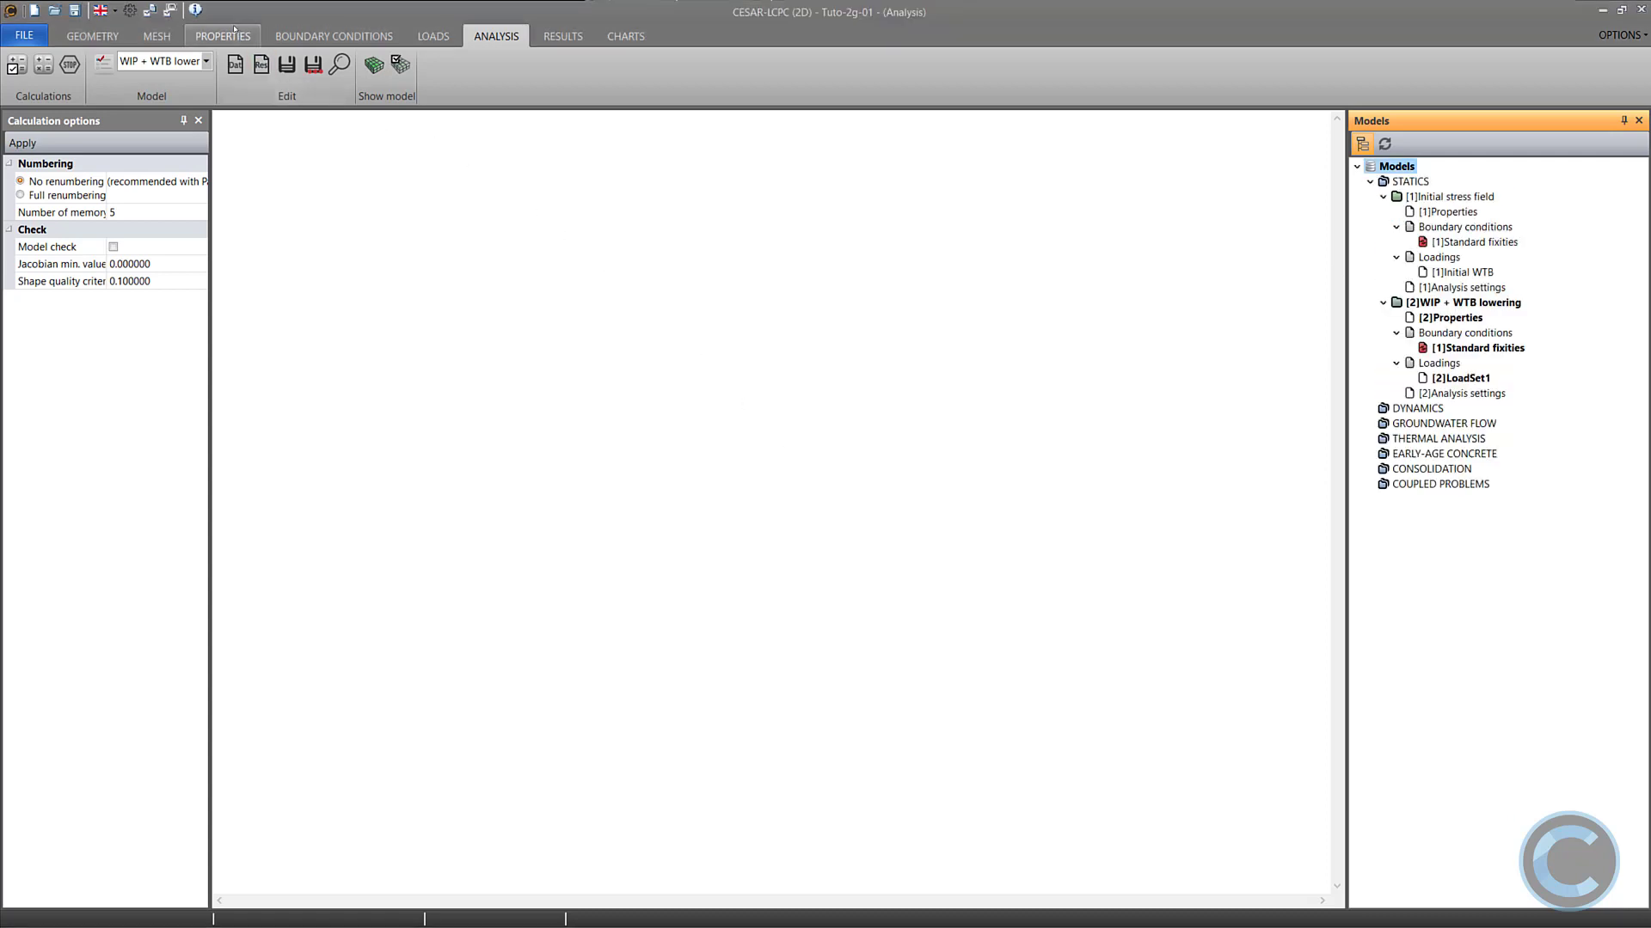
Make both anchor lines inactive in the WIP + WTB lowering model and check them in isolation before showing all bodies again.
click(235, 35)
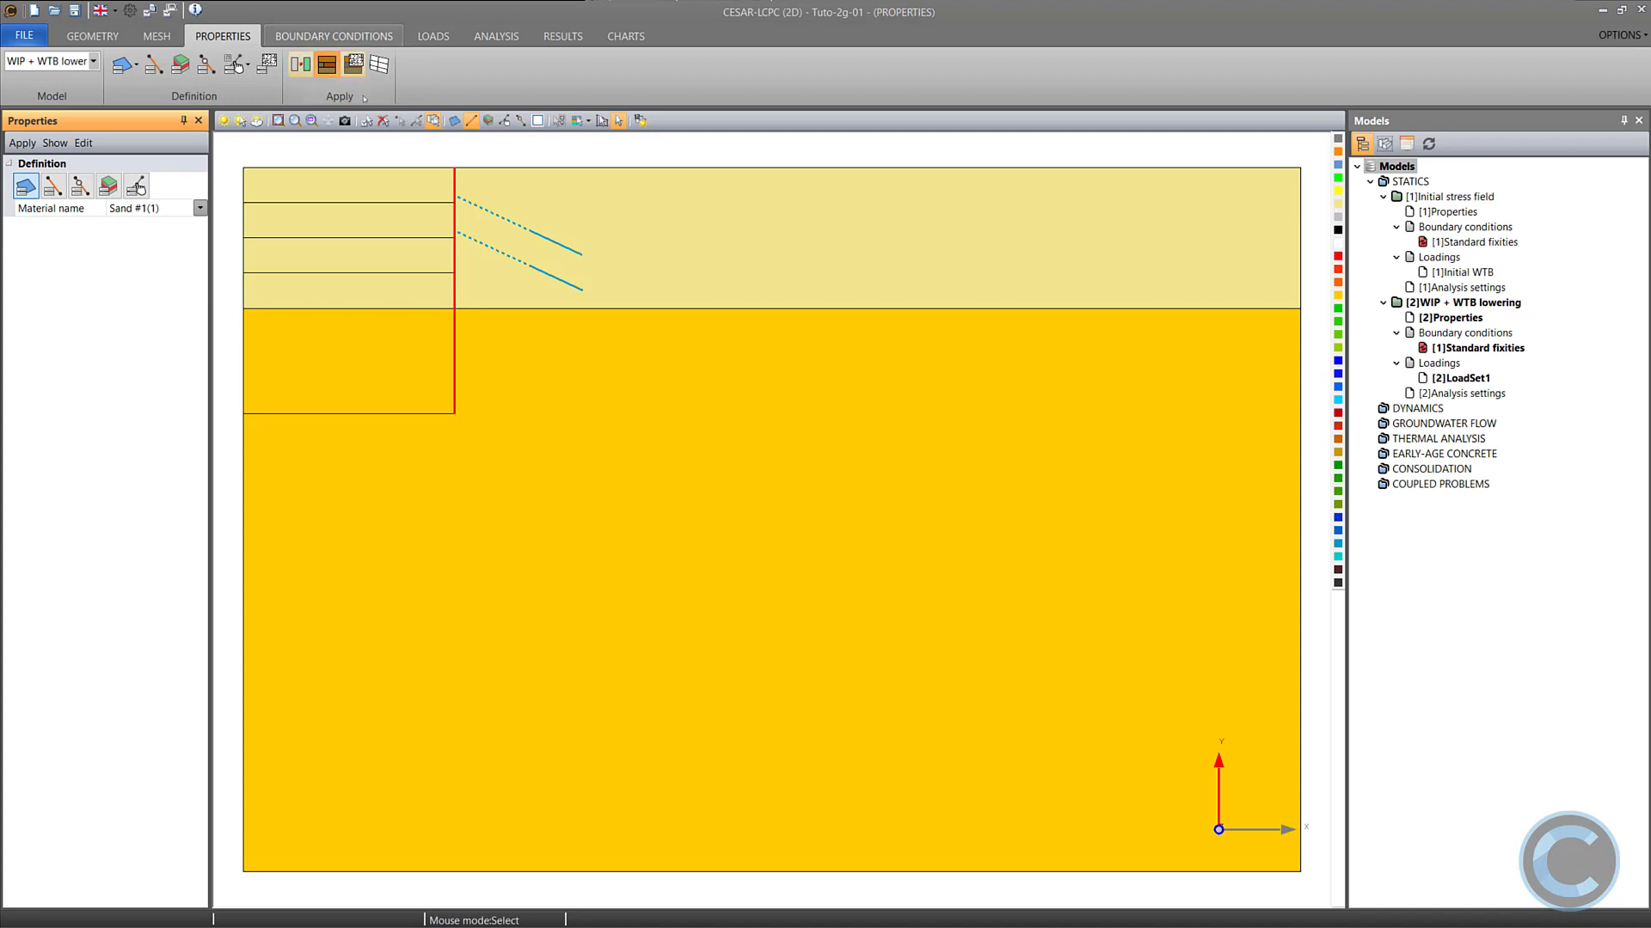
drag(554, 286, 503, 215)
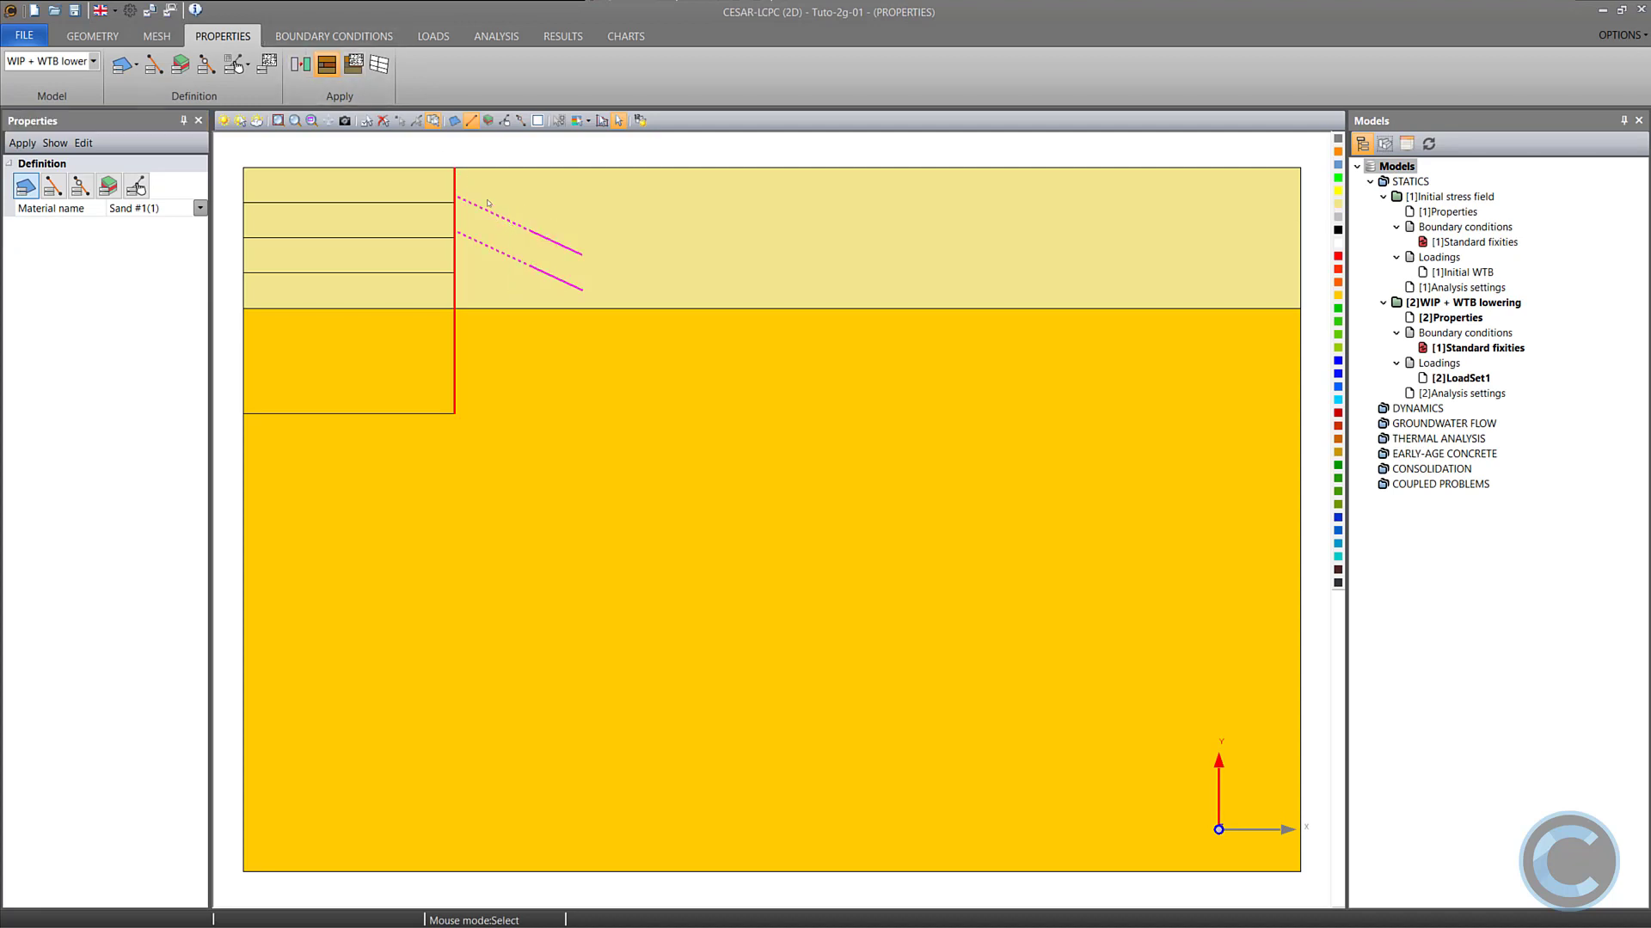
click(300, 64)
click(47, 196)
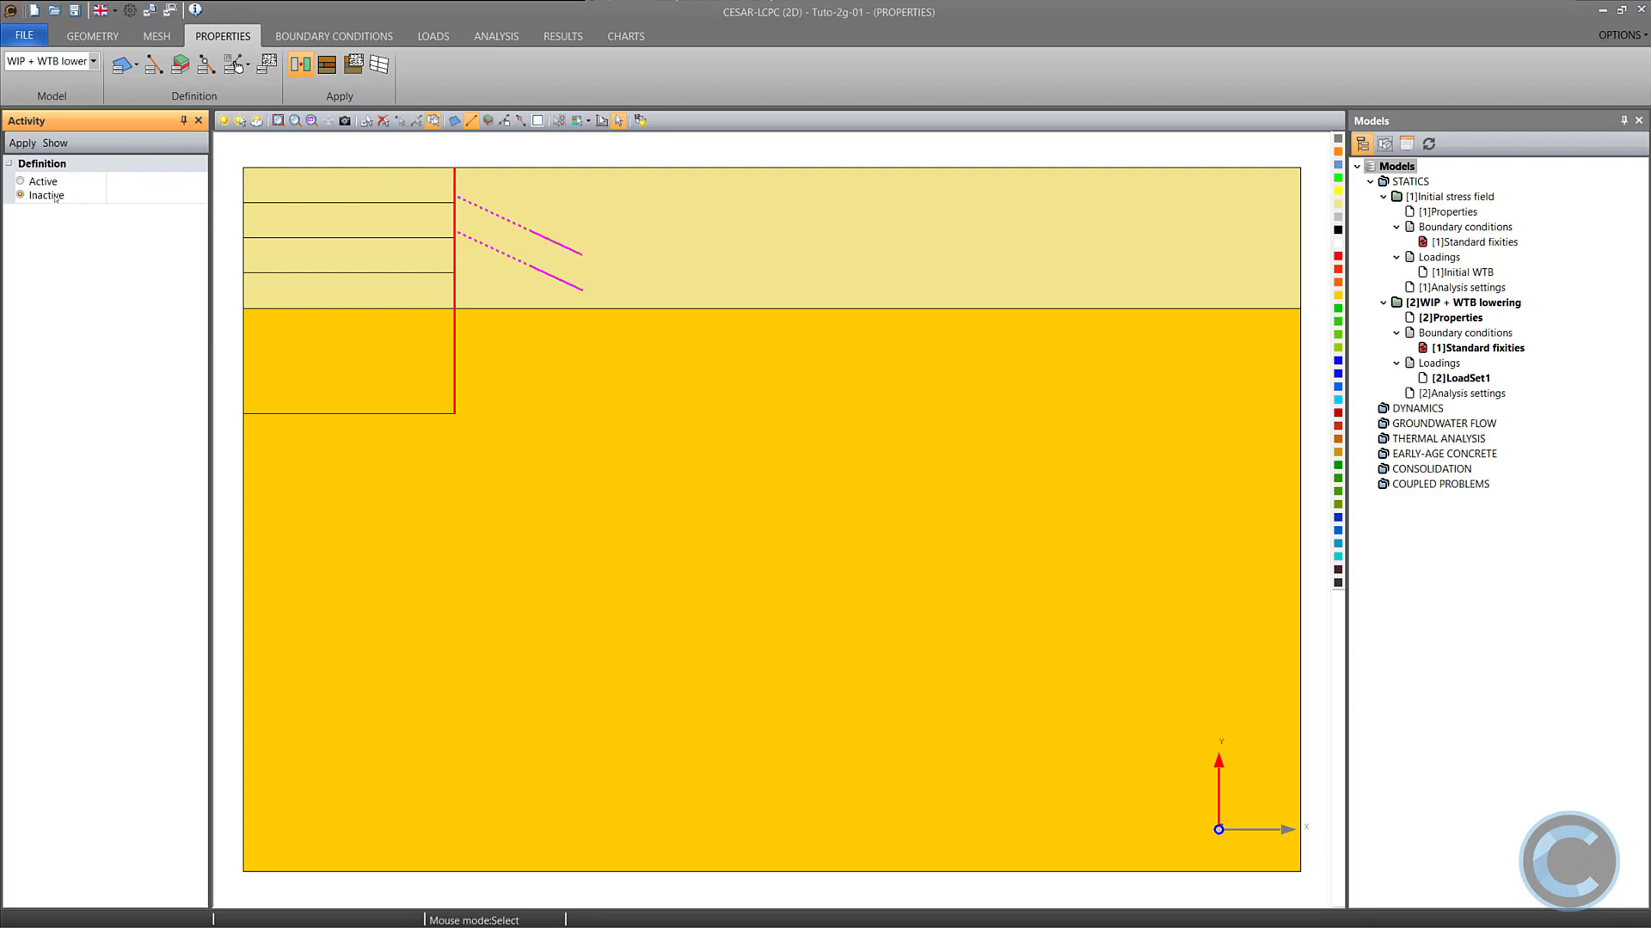
click(22, 143)
click(240, 120)
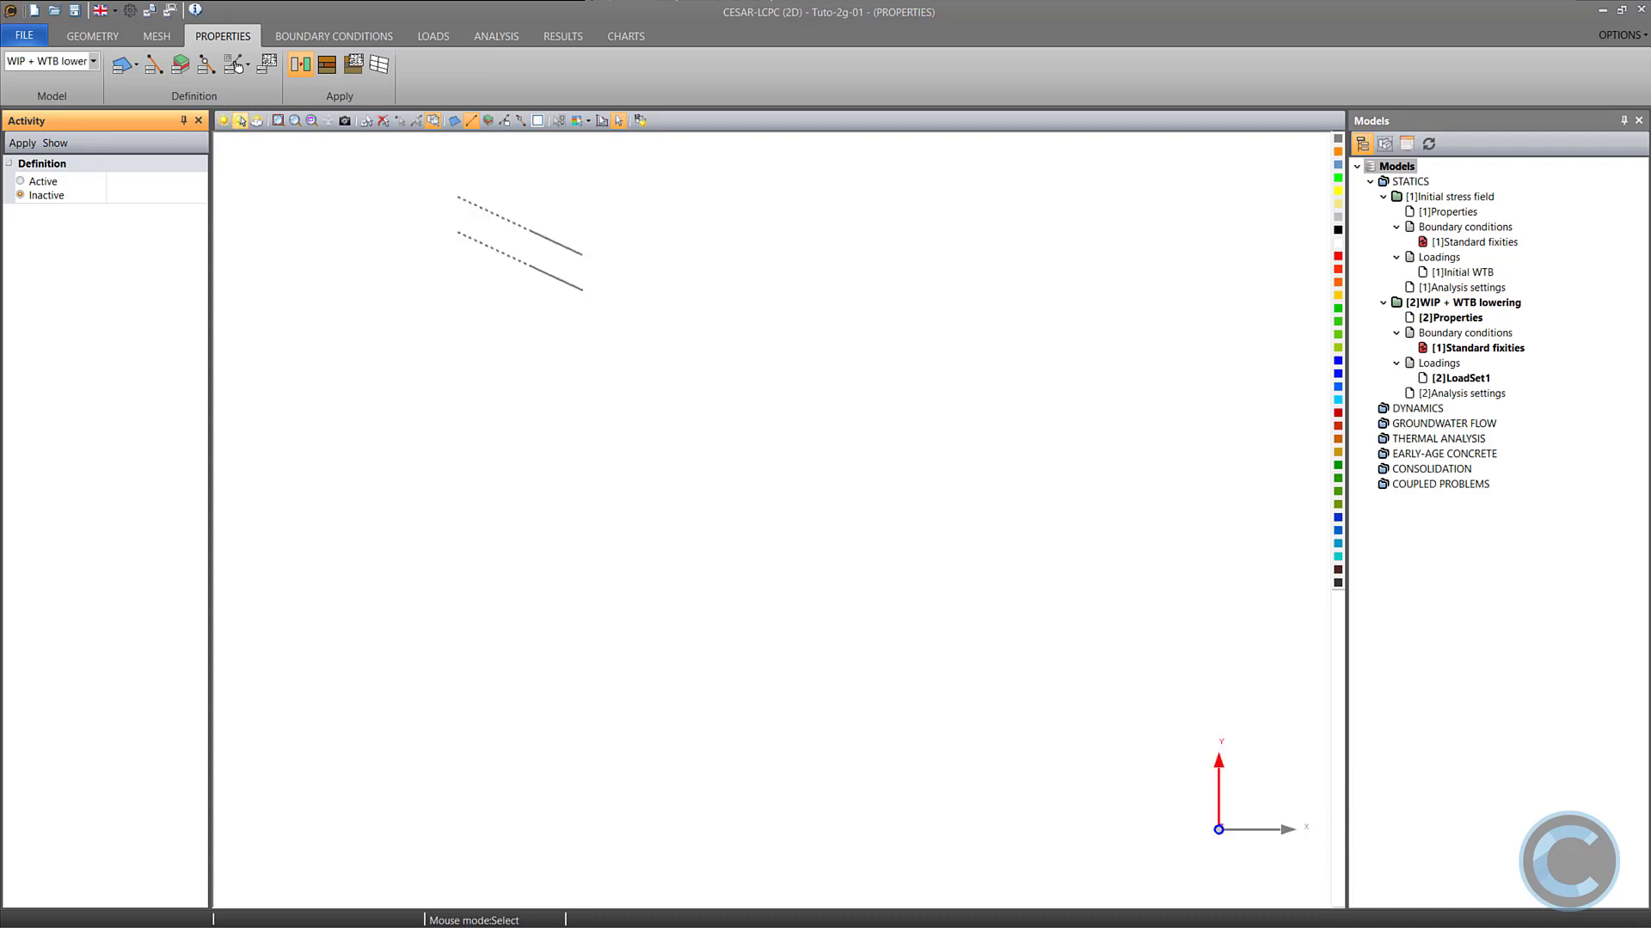
click(225, 122)
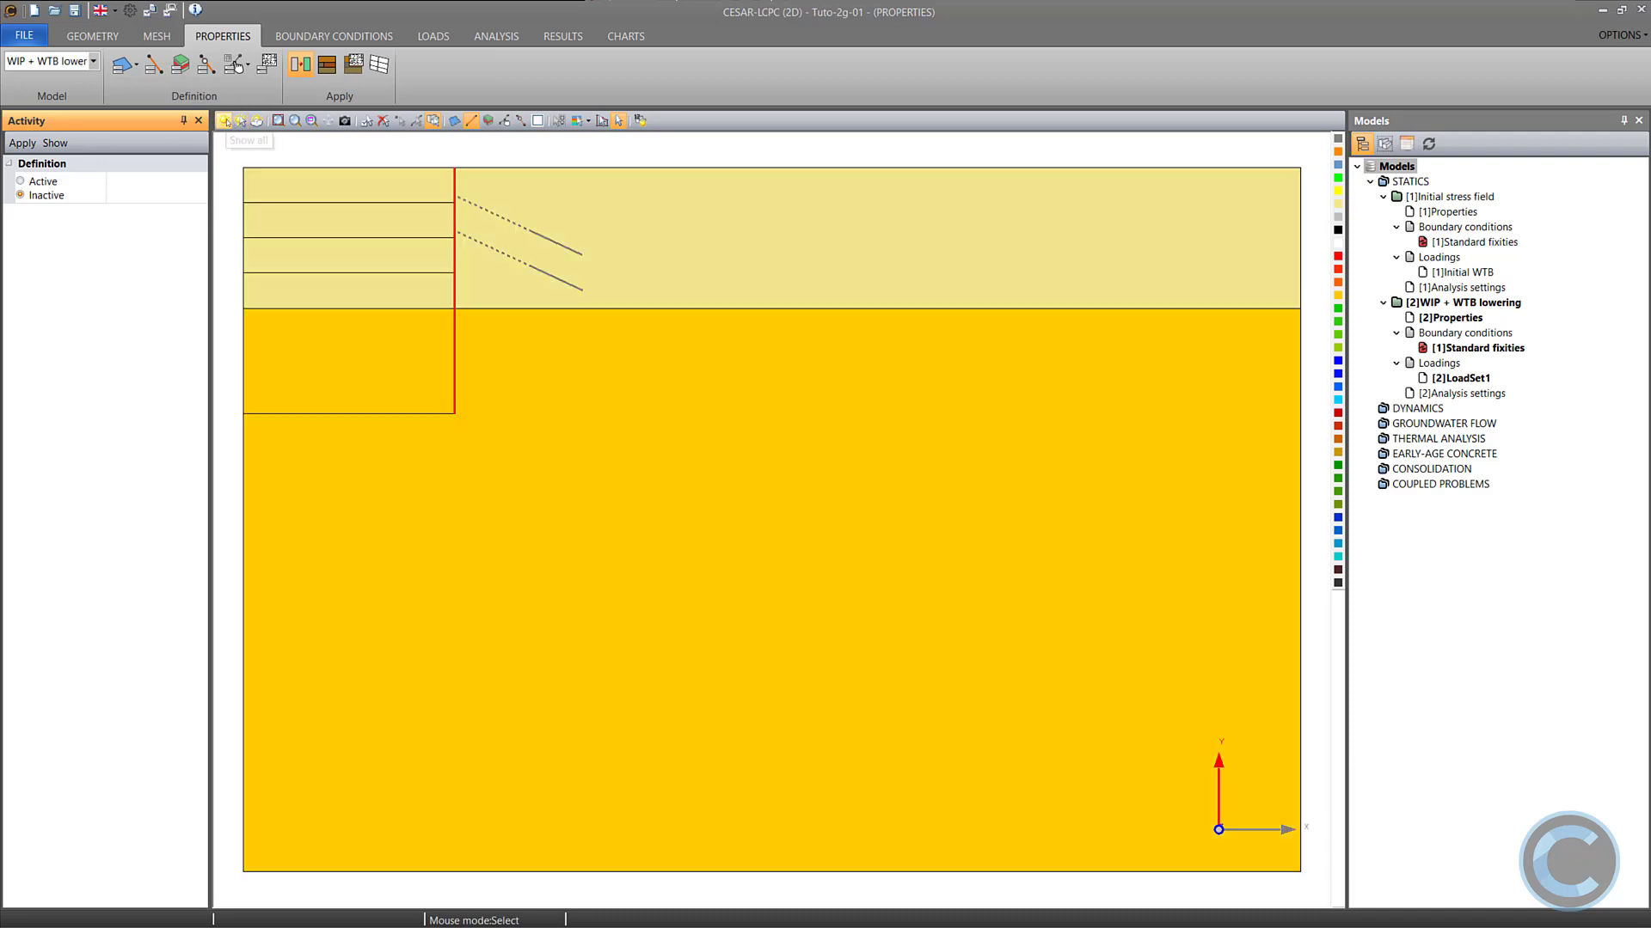
Assign the Wall/Sand #1 - frictio interface material to the wall interfaces along the upper sand layer.
click(327, 64)
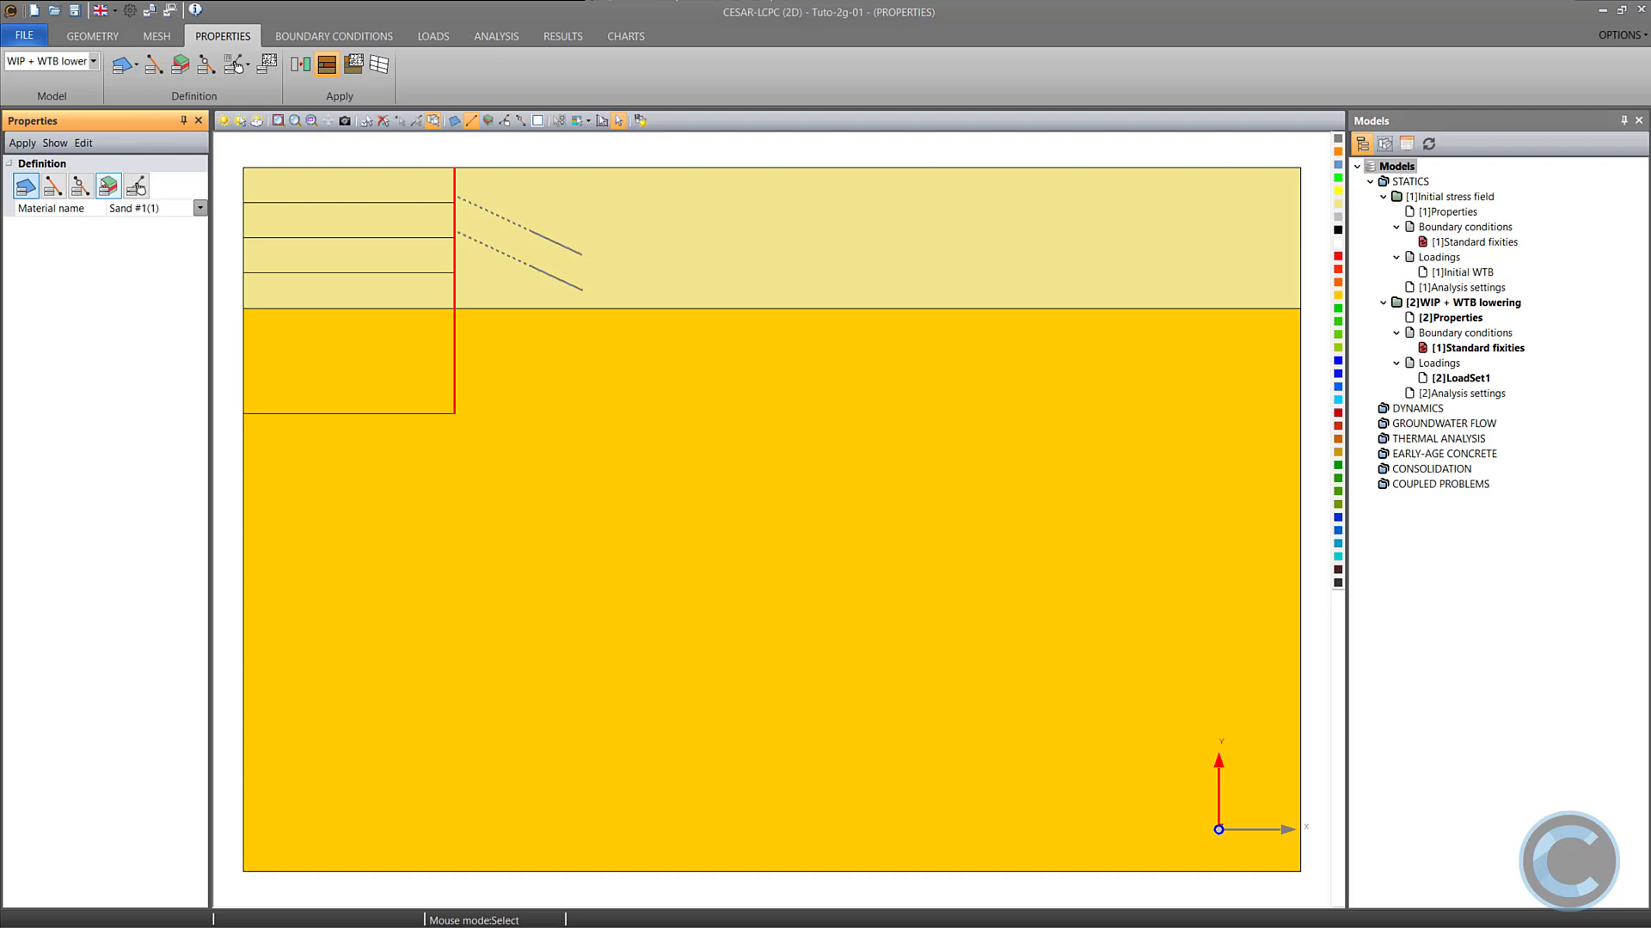
click(200, 208)
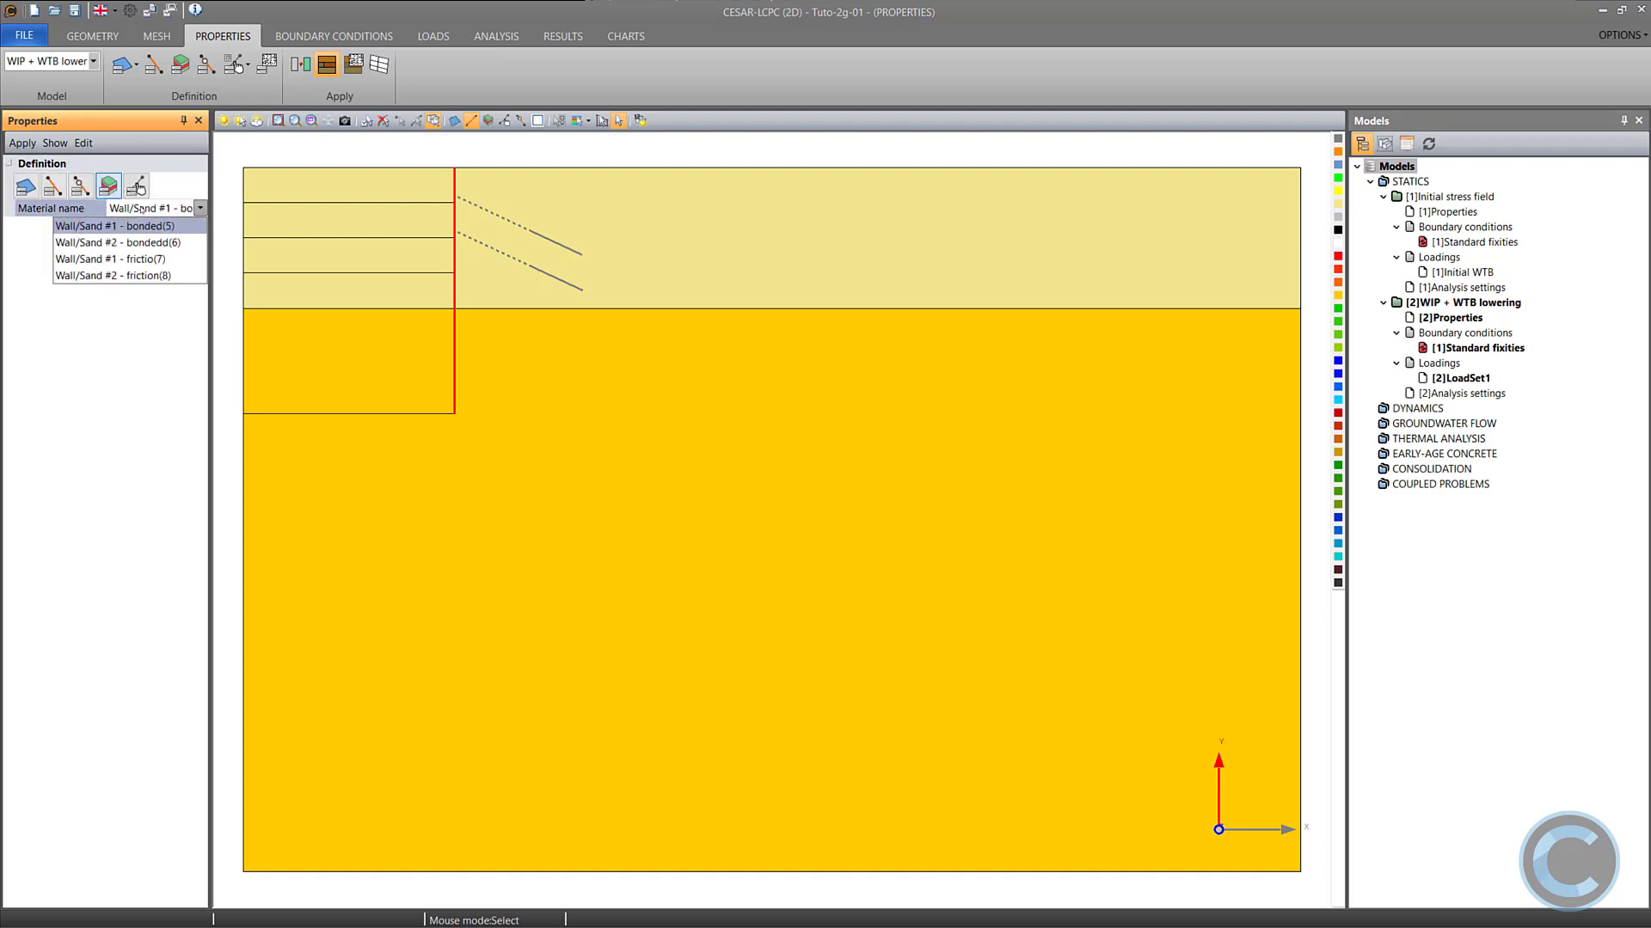
click(129, 258)
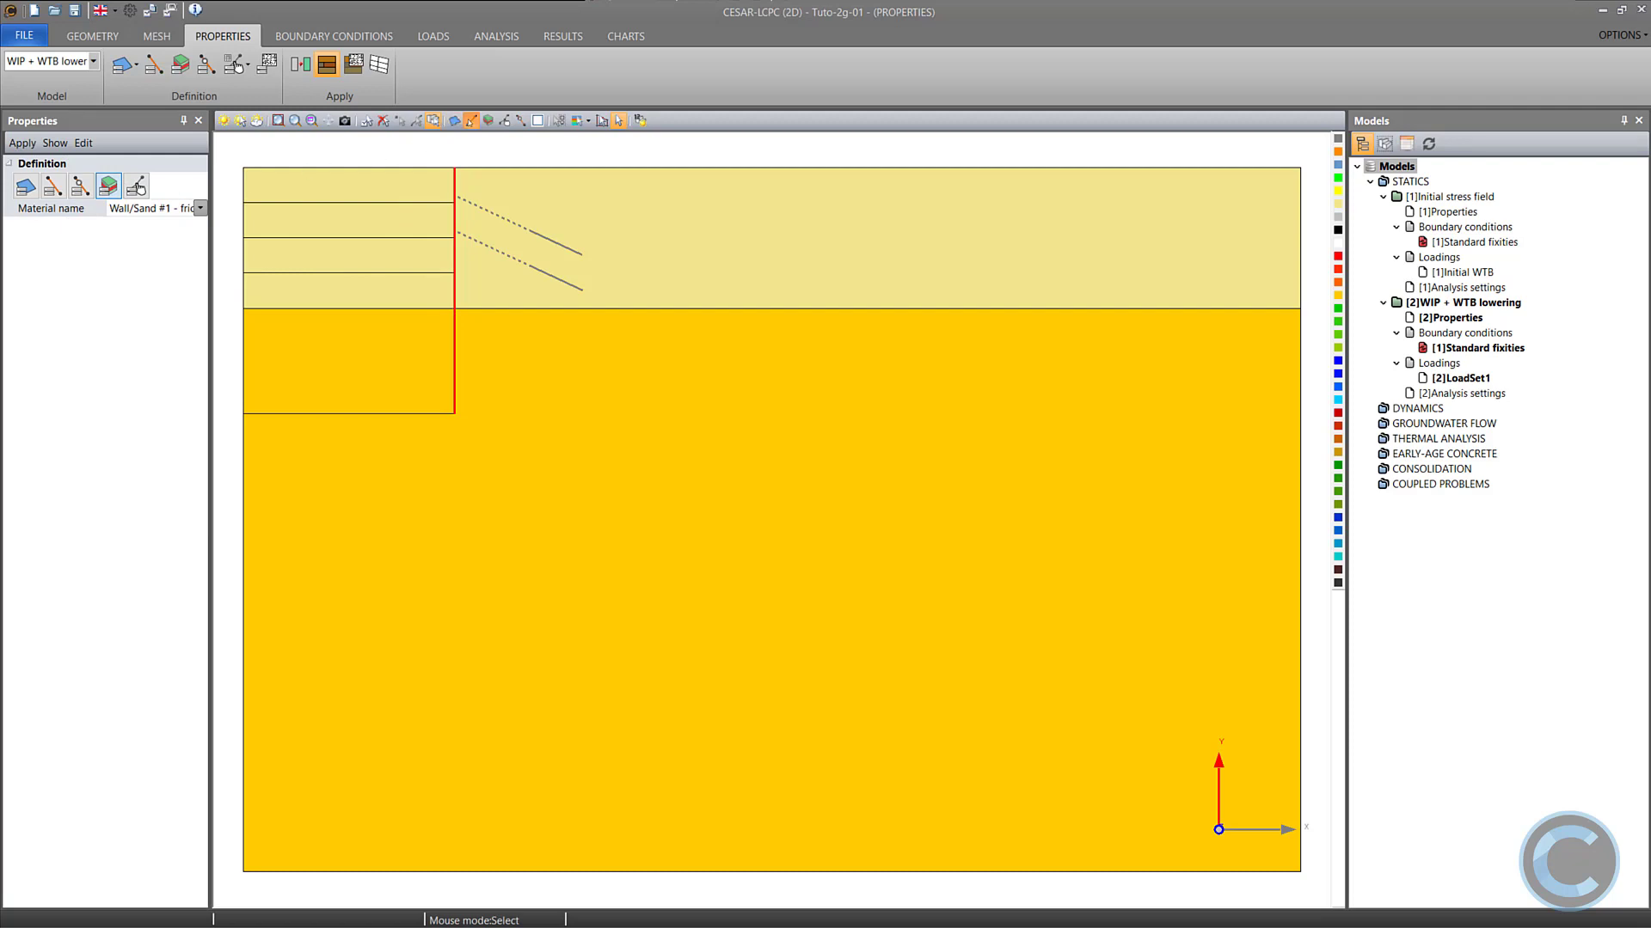
click(488, 120)
drag(468, 256, 472, 308)
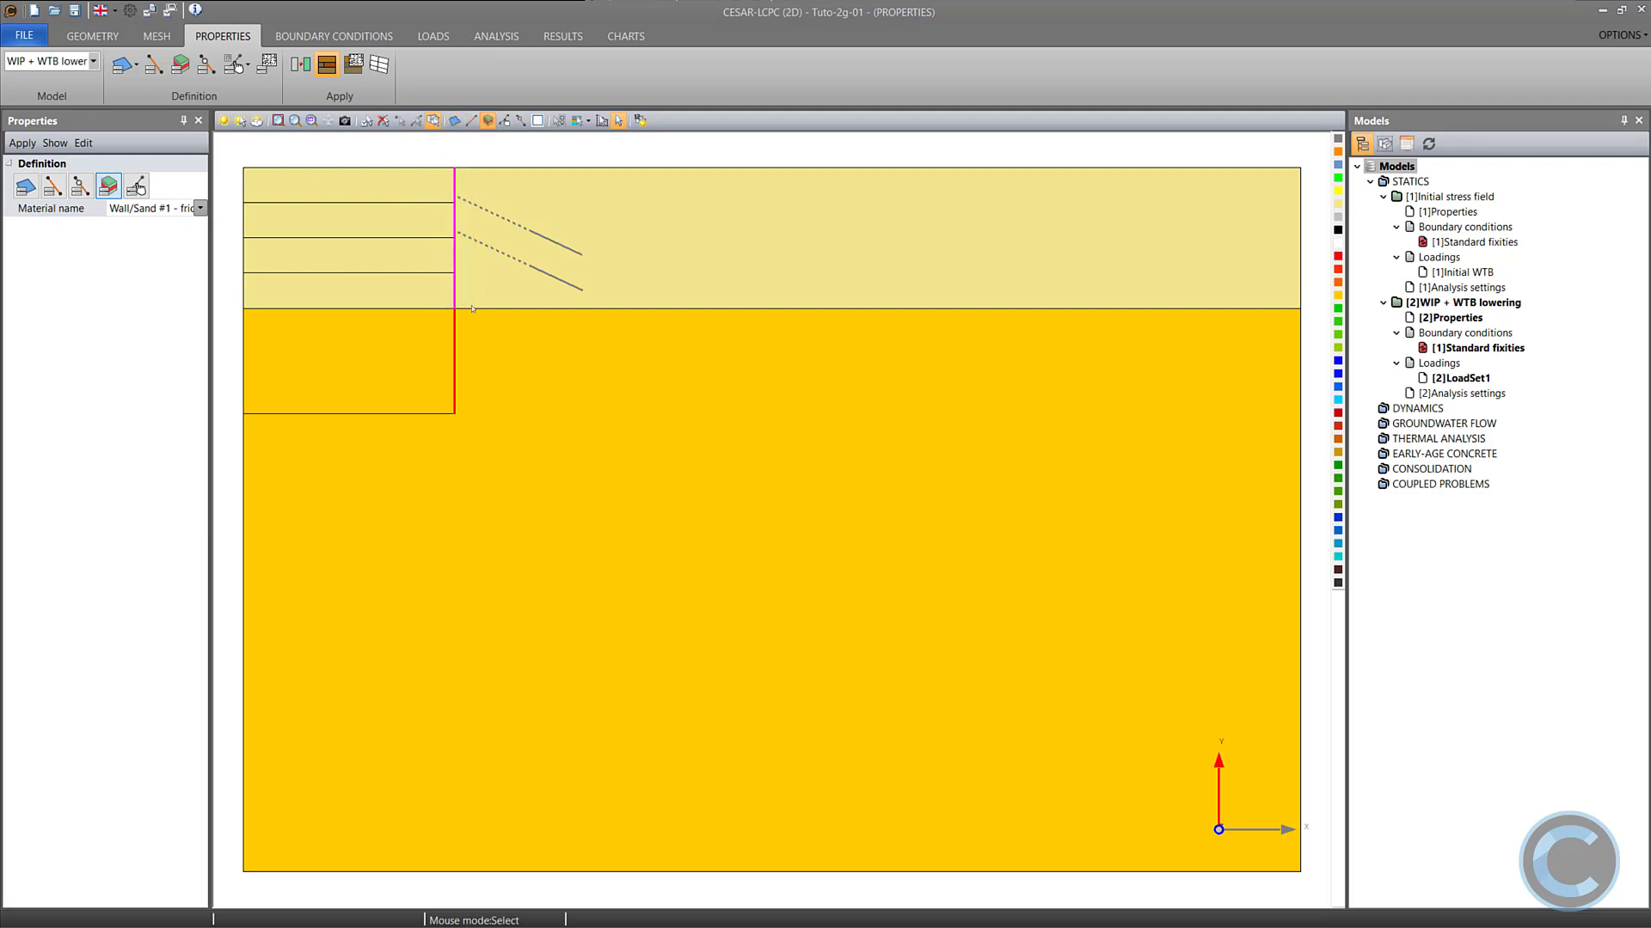
click(22, 142)
Assign the Wall/Sand #2 - friction interface material to the wall interfaces within the lower sand layer.
drag(442, 305, 477, 435)
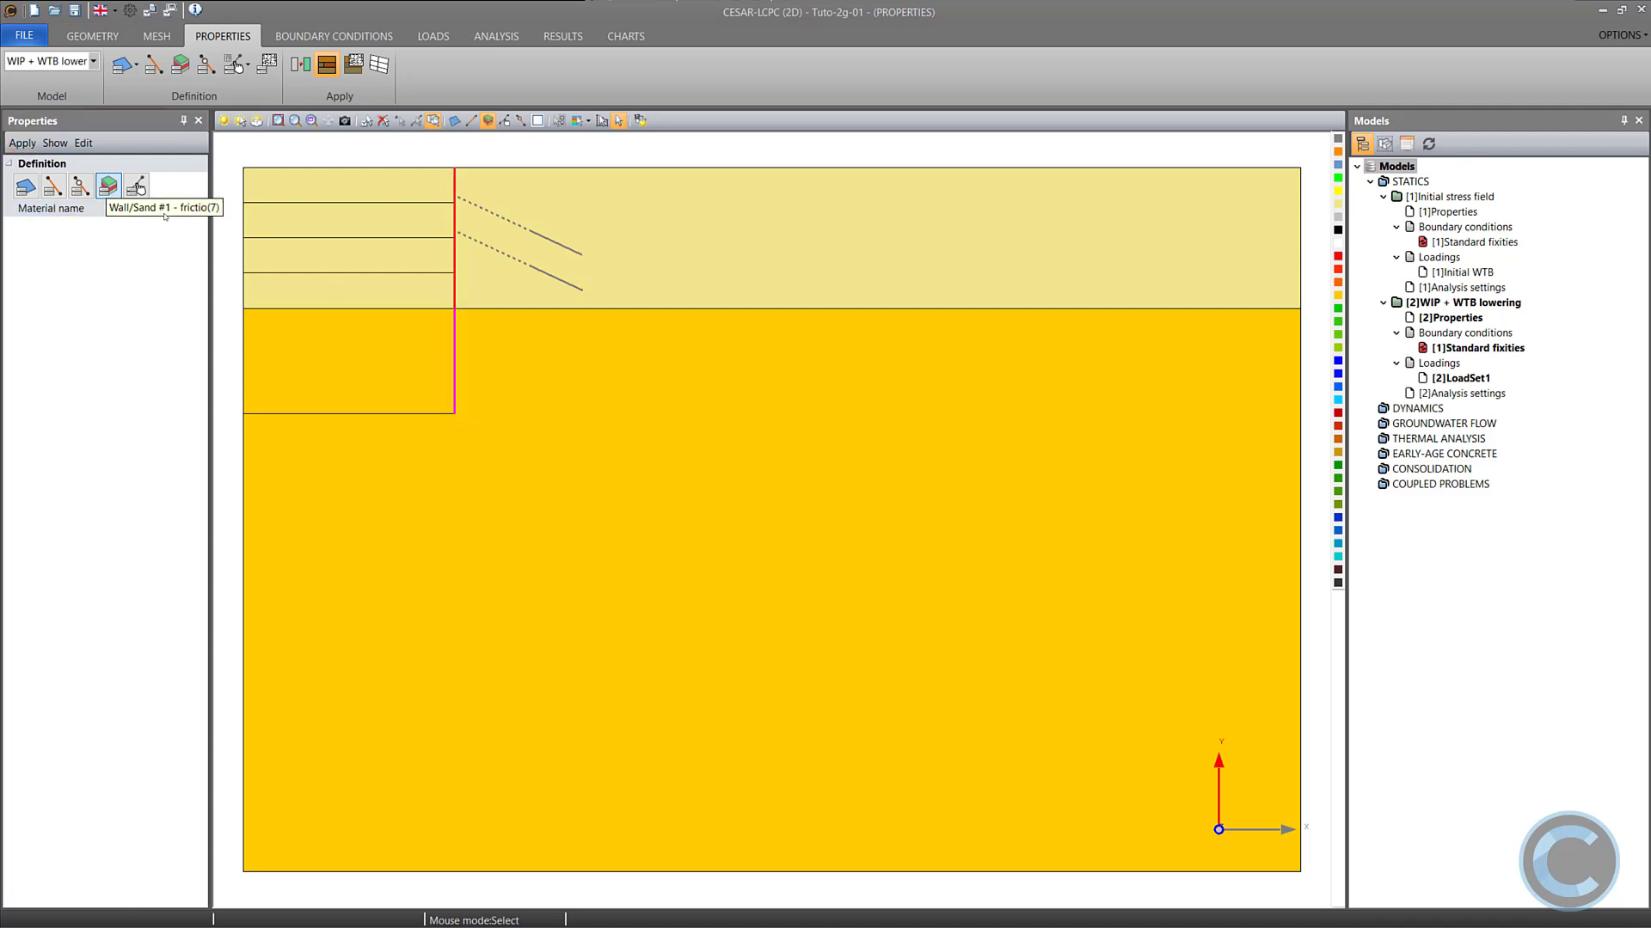
click(200, 209)
click(158, 277)
click(23, 144)
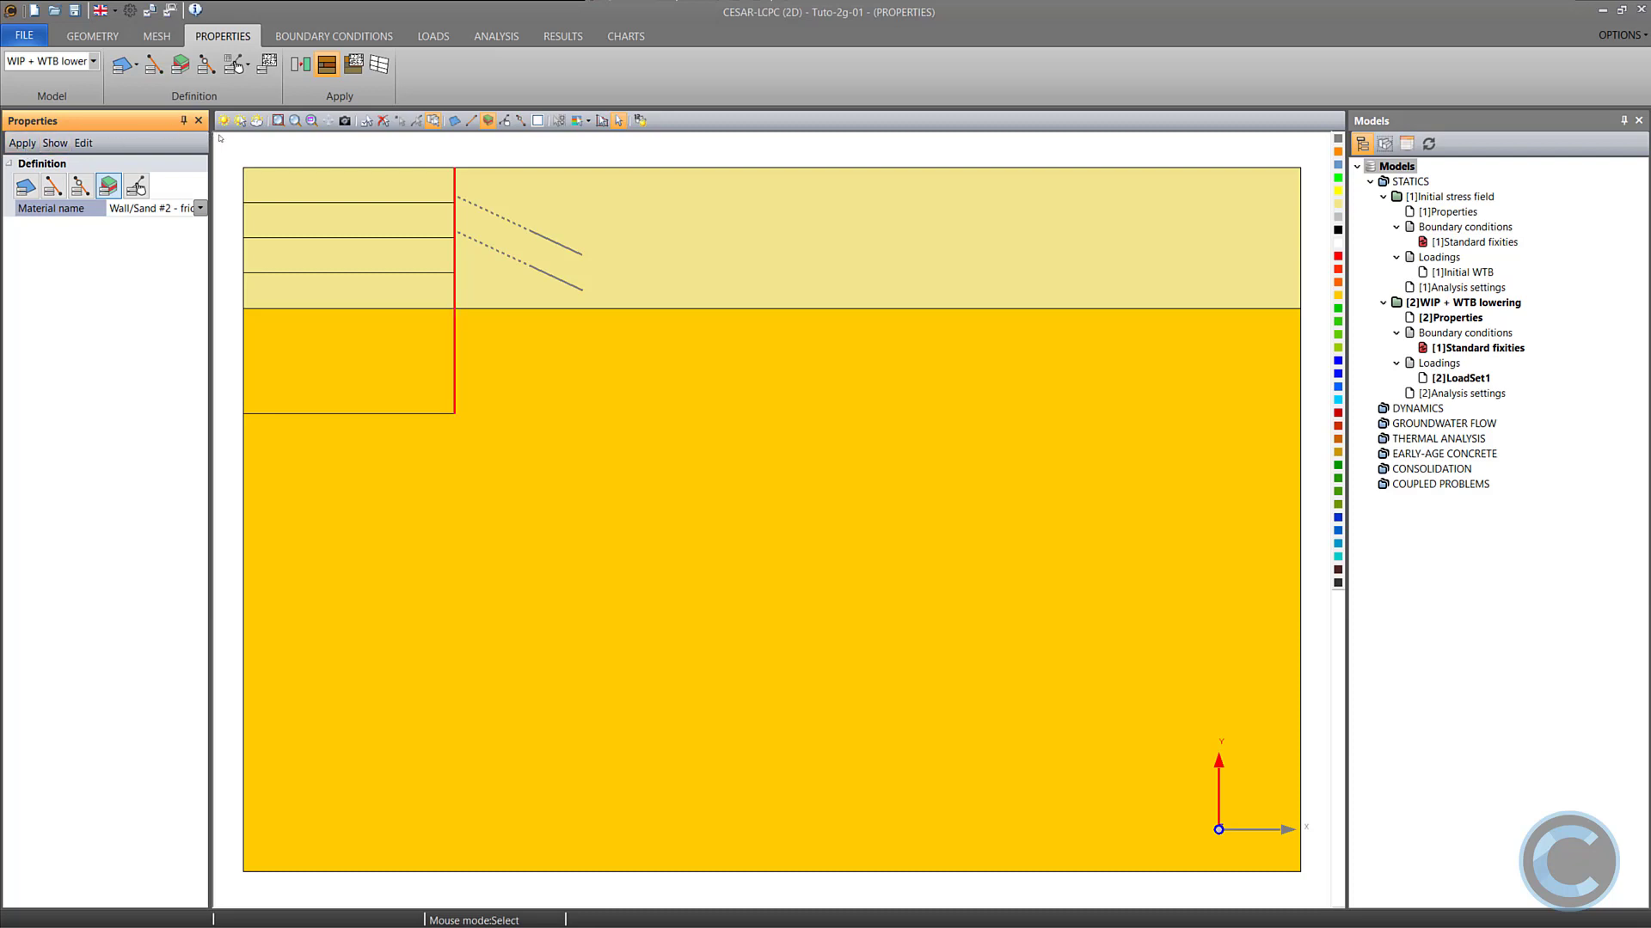
Start a WTB isotropic pressure load in the WIP + WTB lowering model and set its initial hydrostatic field to a constant -3 m head.
click(386, 33)
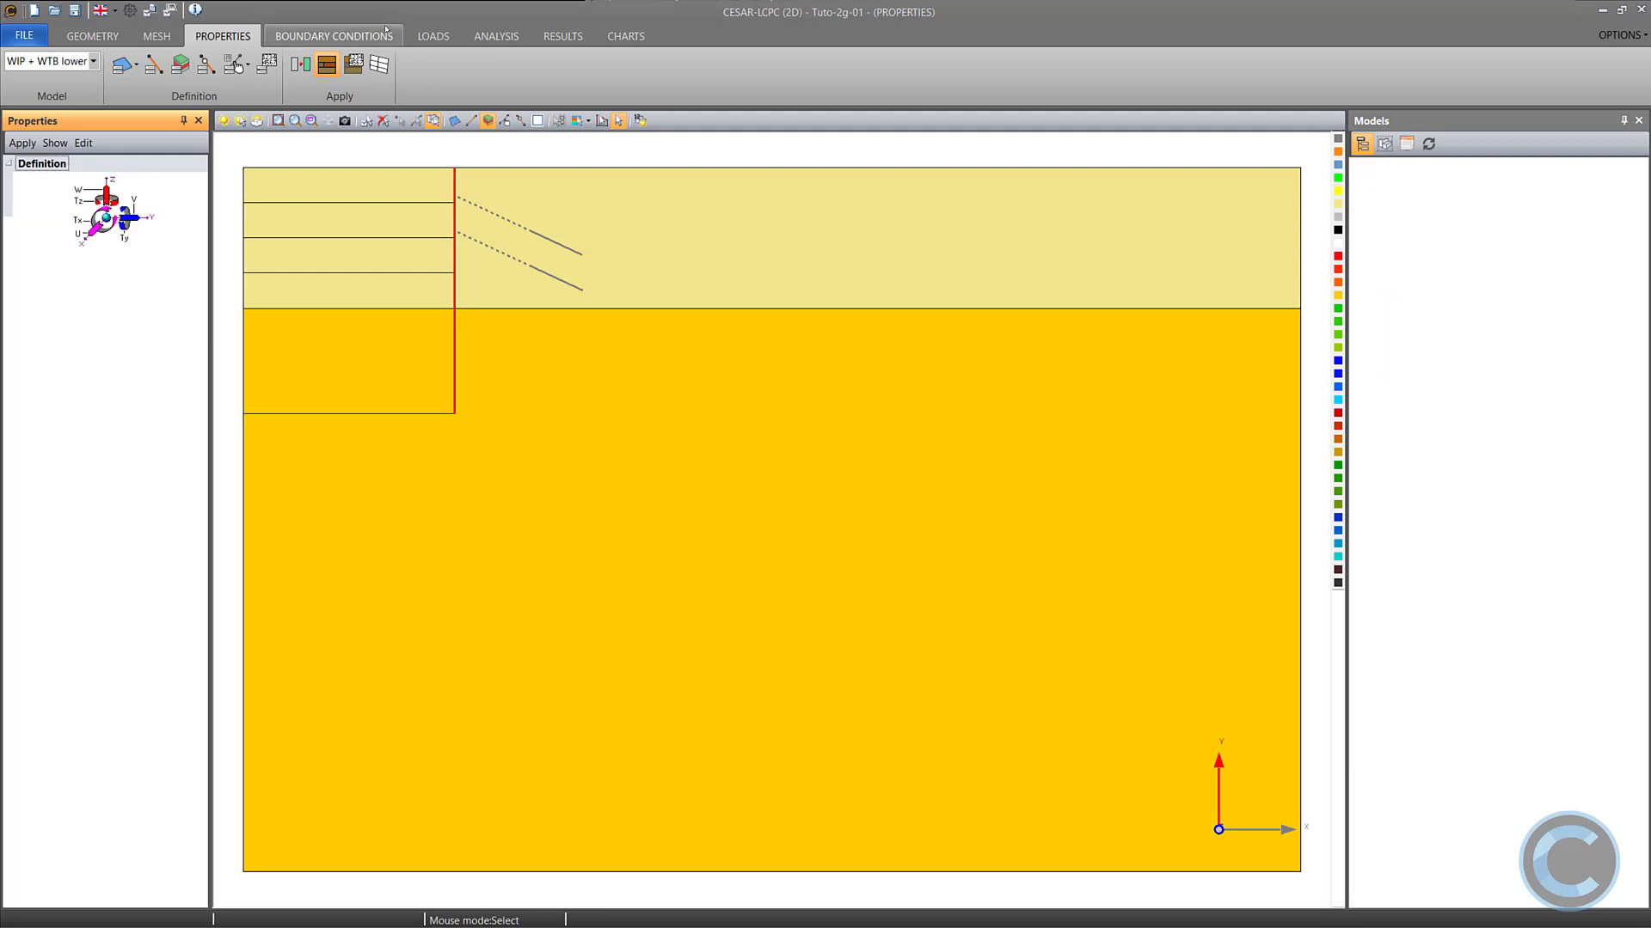
click(427, 35)
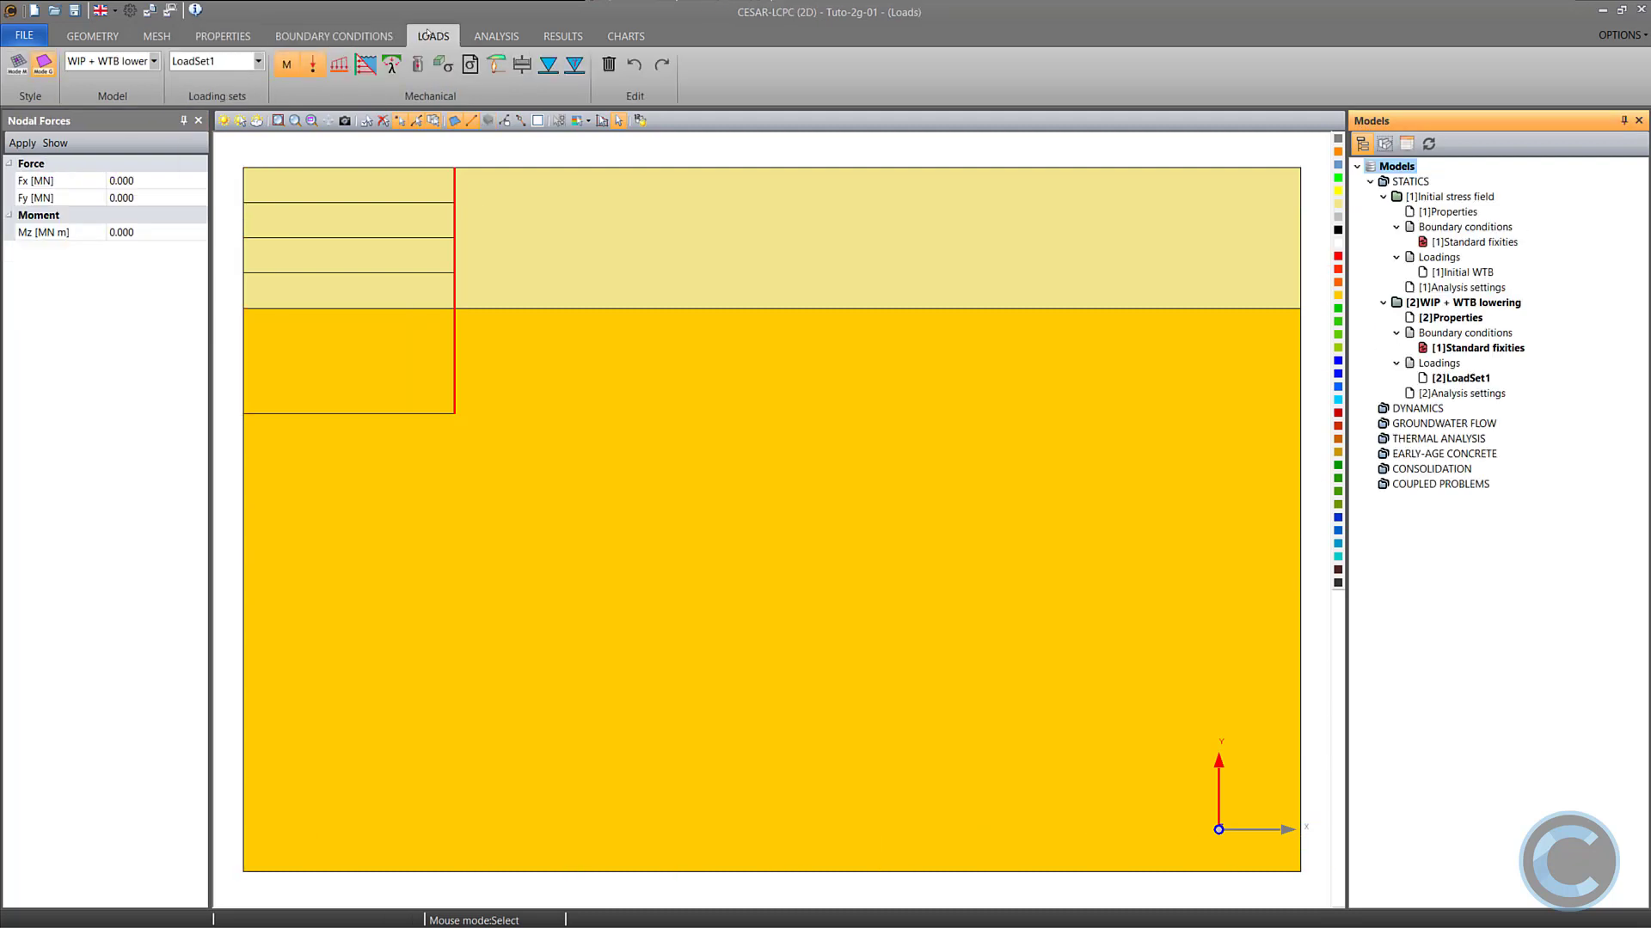
click(547, 63)
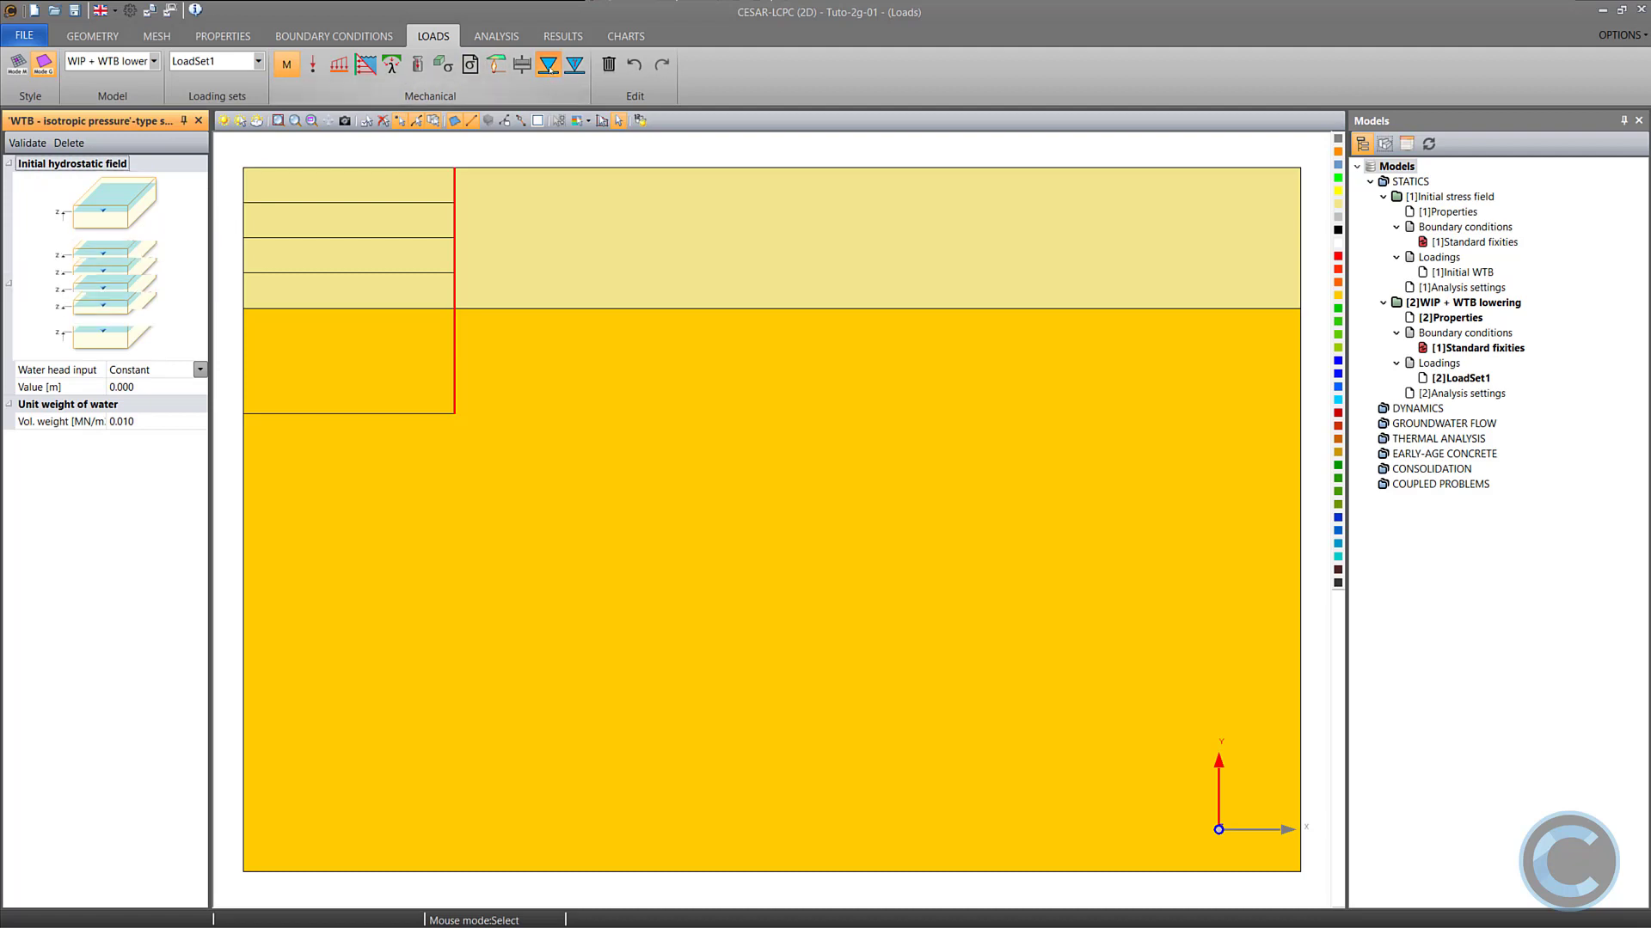
click(94, 267)
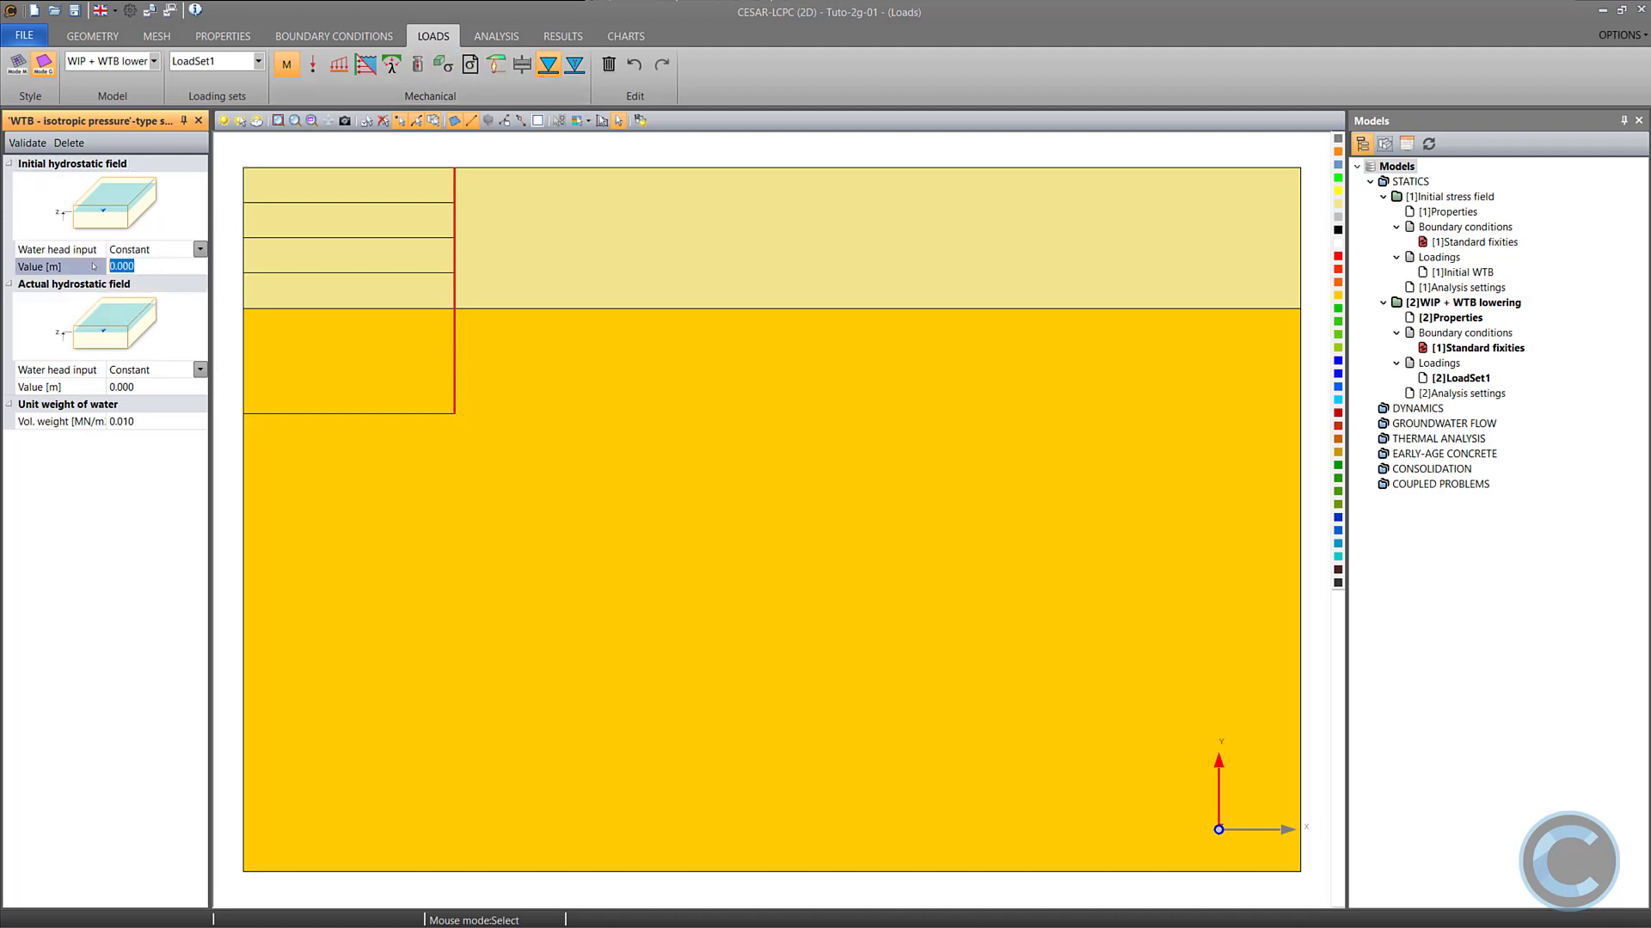
text(-3)
key(Tab)
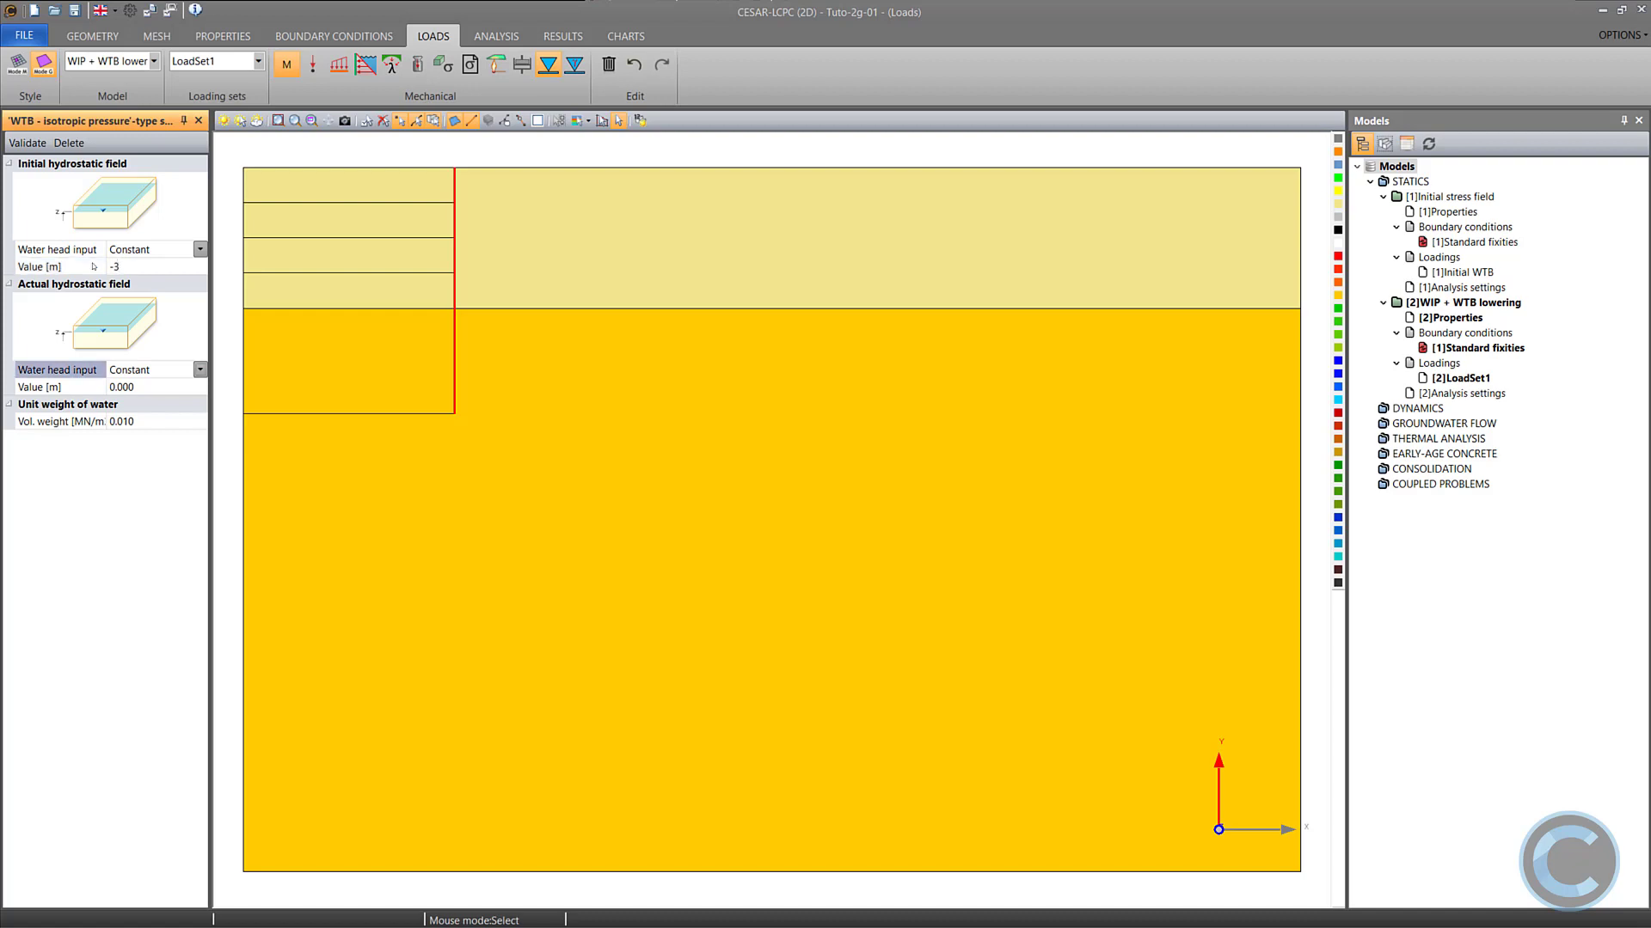
Make the actual hydrostatic field's water head variable, defined by 4 points.
click(200, 370)
click(159, 401)
click(98, 387)
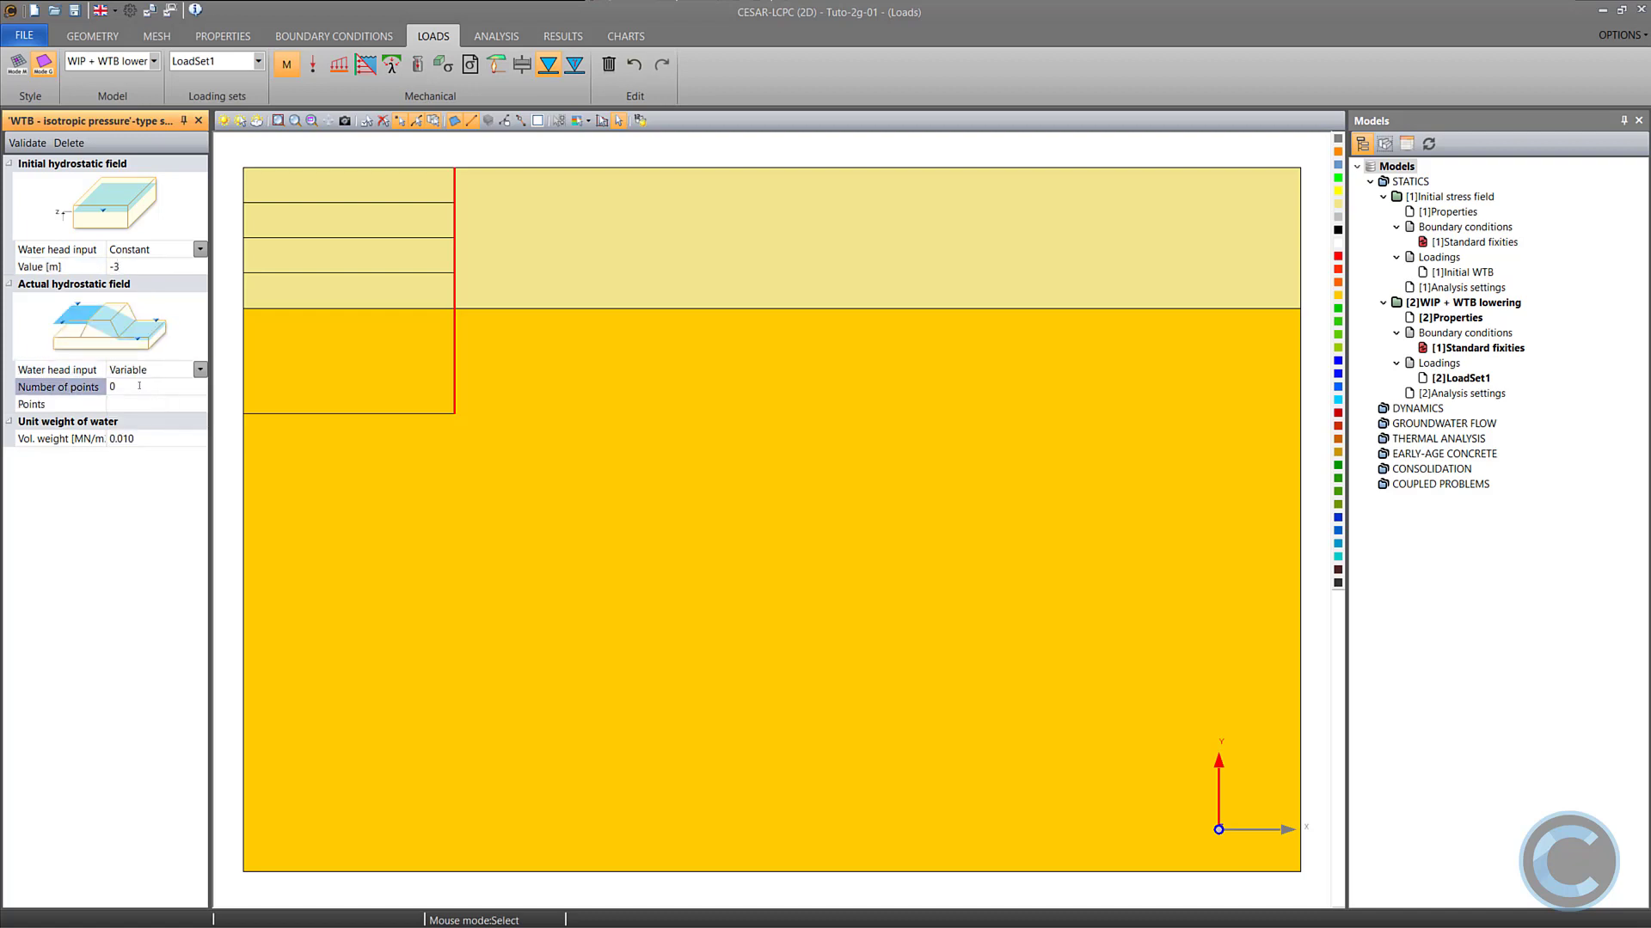
text(4)
key(Tab)
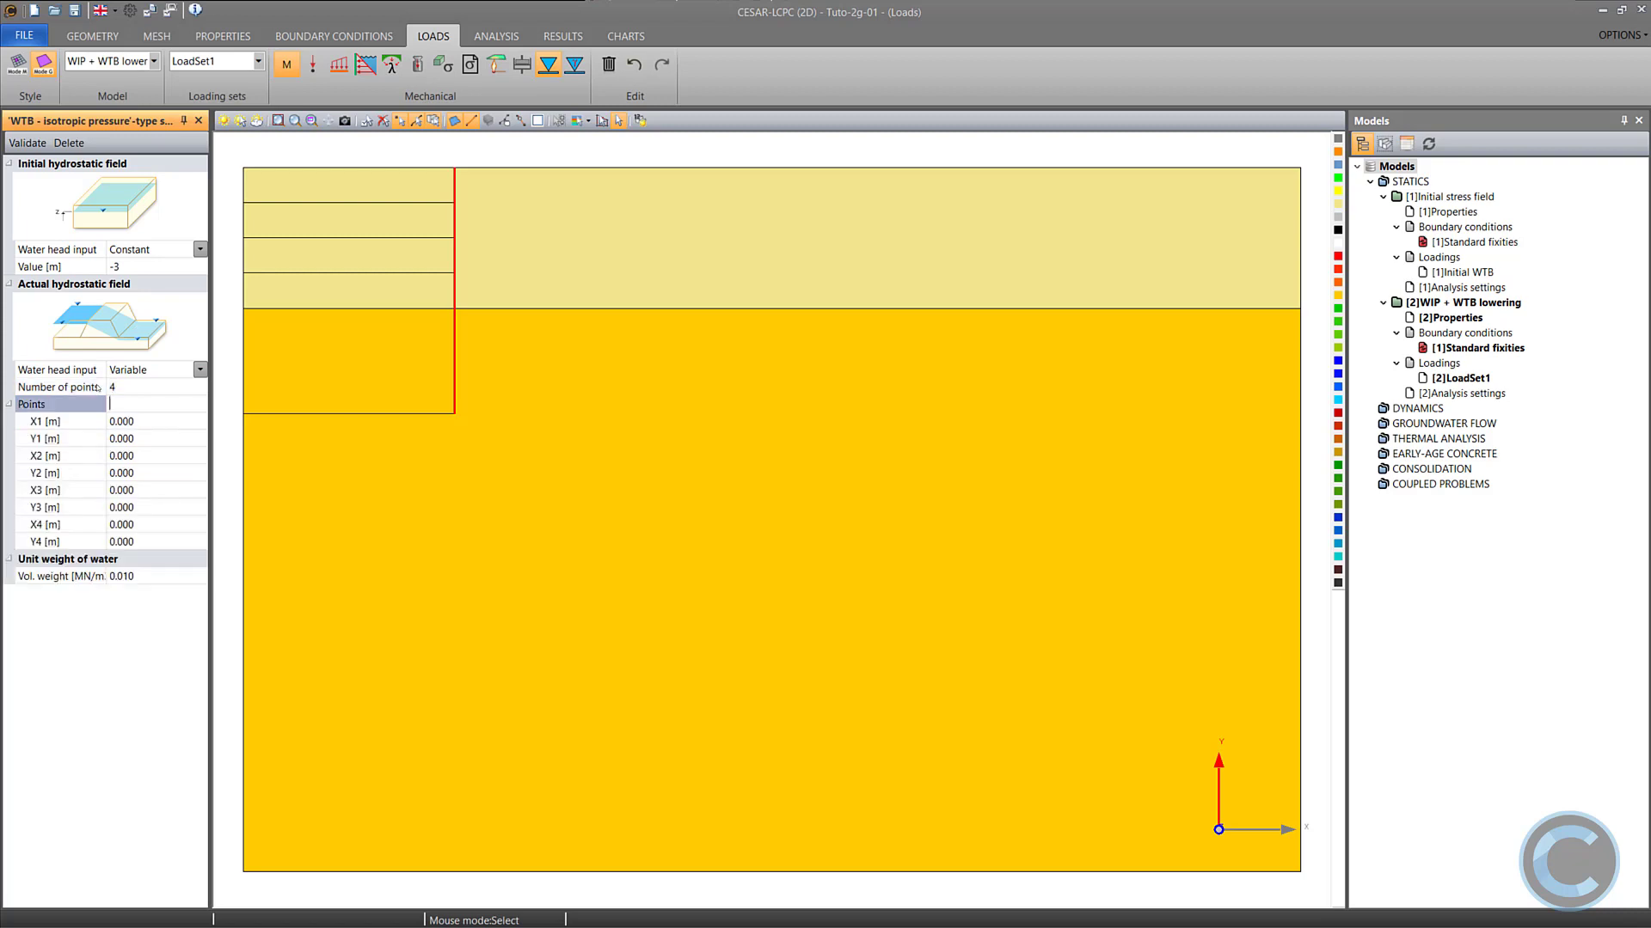
Define the actual water head points as (0, -5), (30, -5), (30, -3) and (120, -3) m, and validate the load.
key(Tab)
text(-5)
key(Tab)
text(30)
key(Tab)
text(-5)
key(Tab)
text(30)
key(Tab)
text(-)
key(Tab)
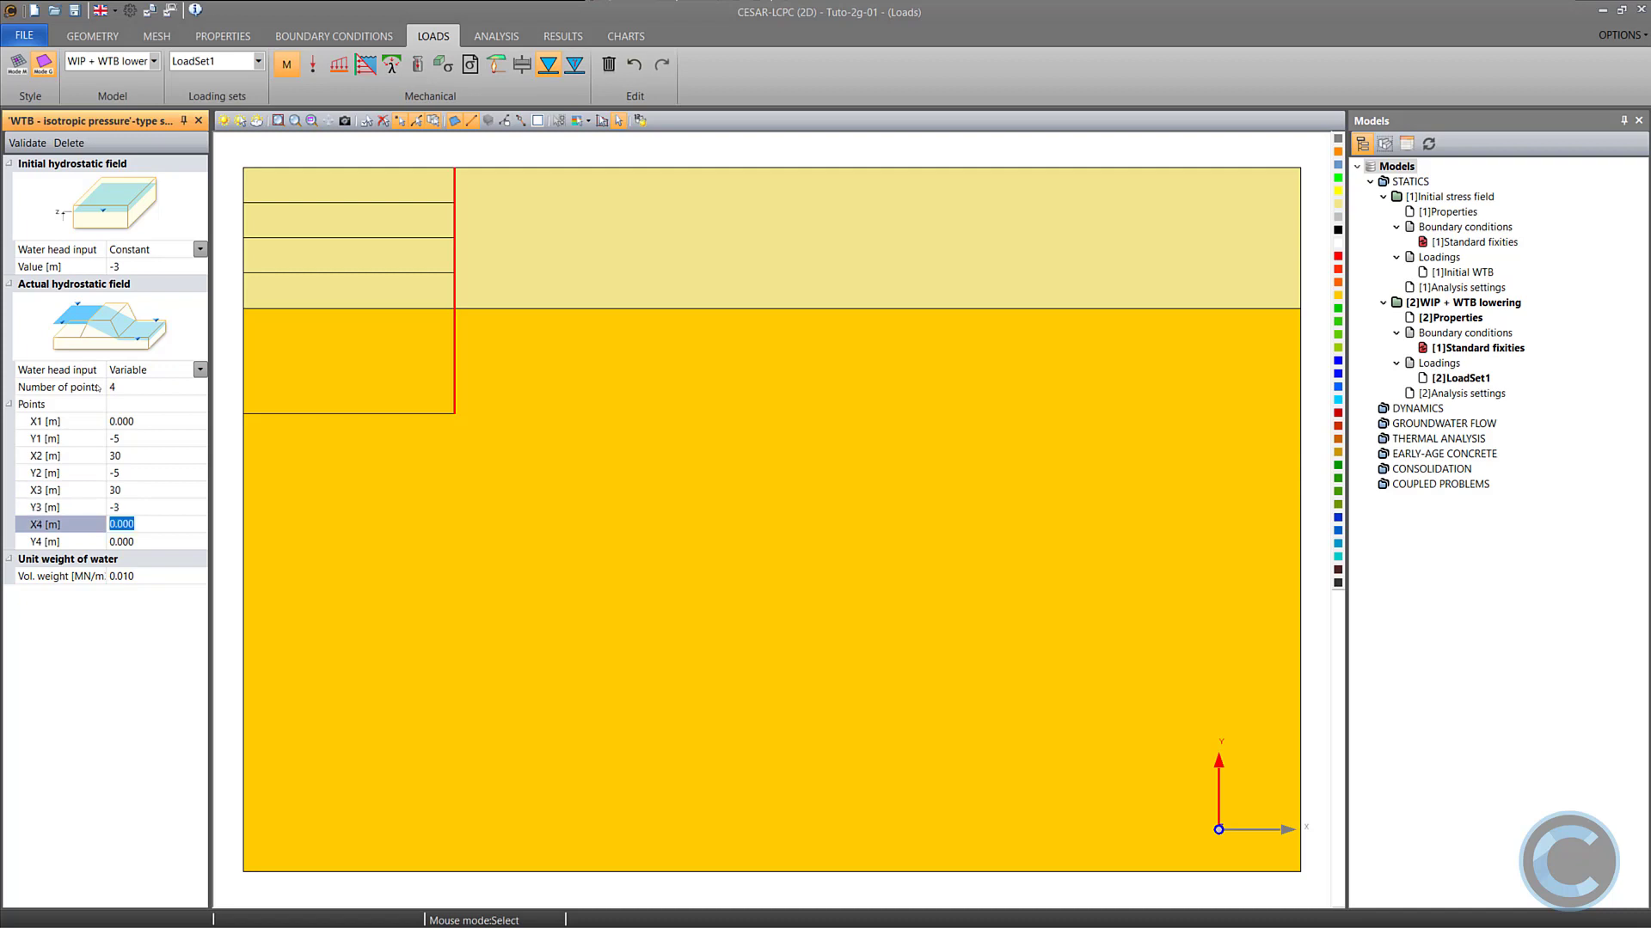
text(120)
key(Tab)
text(-3)
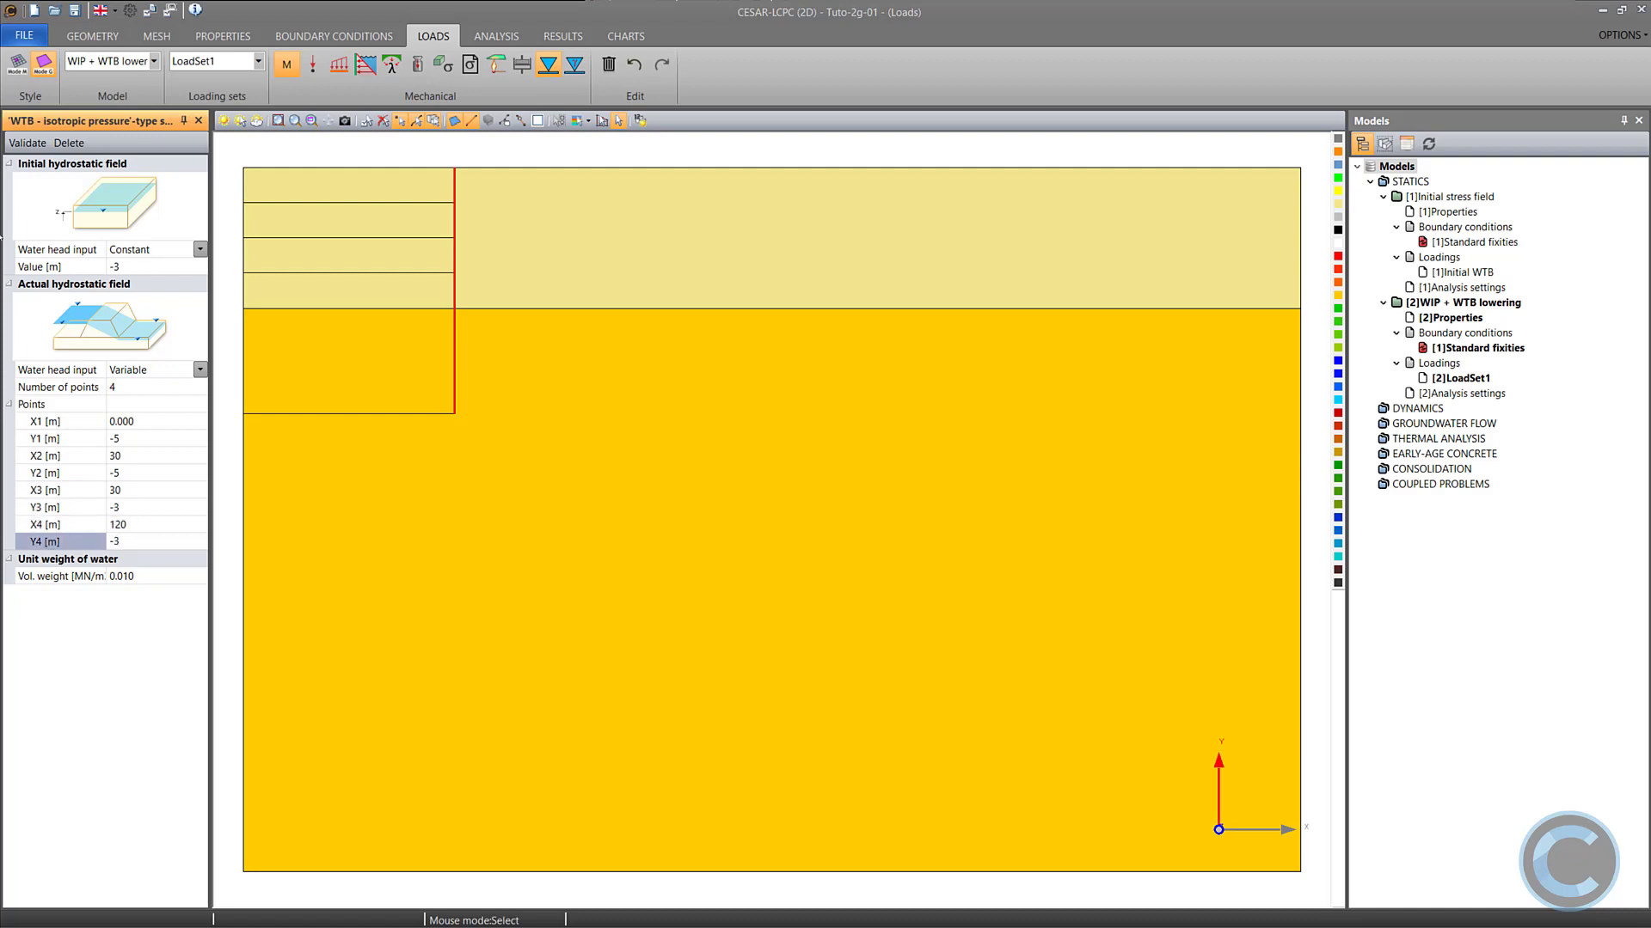
click(28, 142)
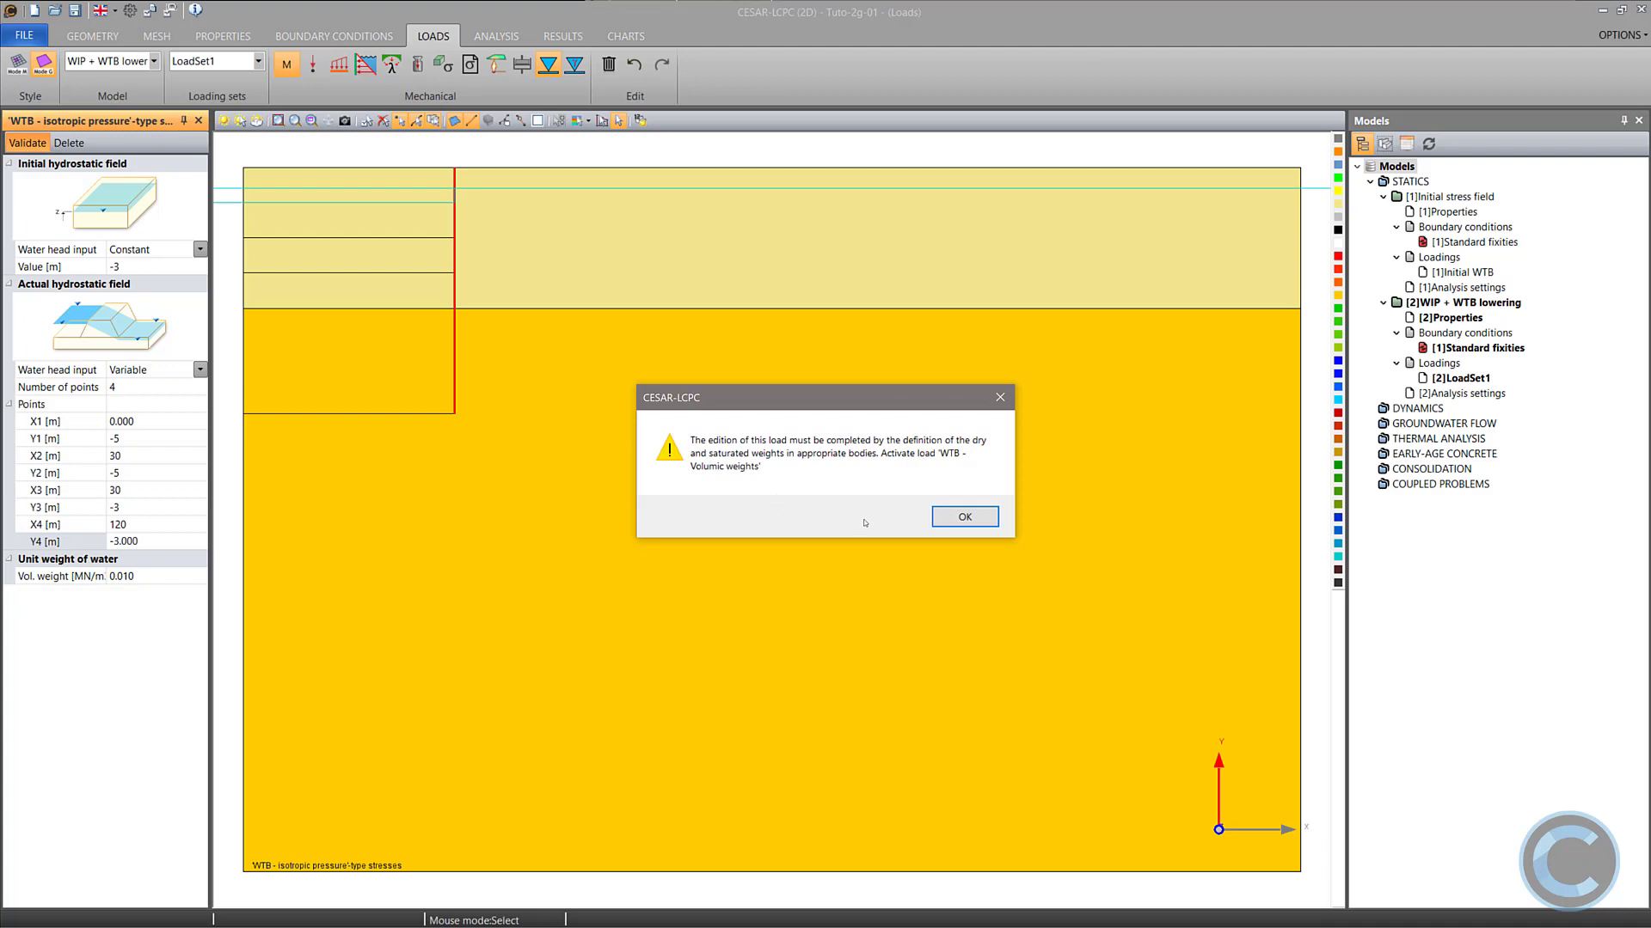
click(956, 517)
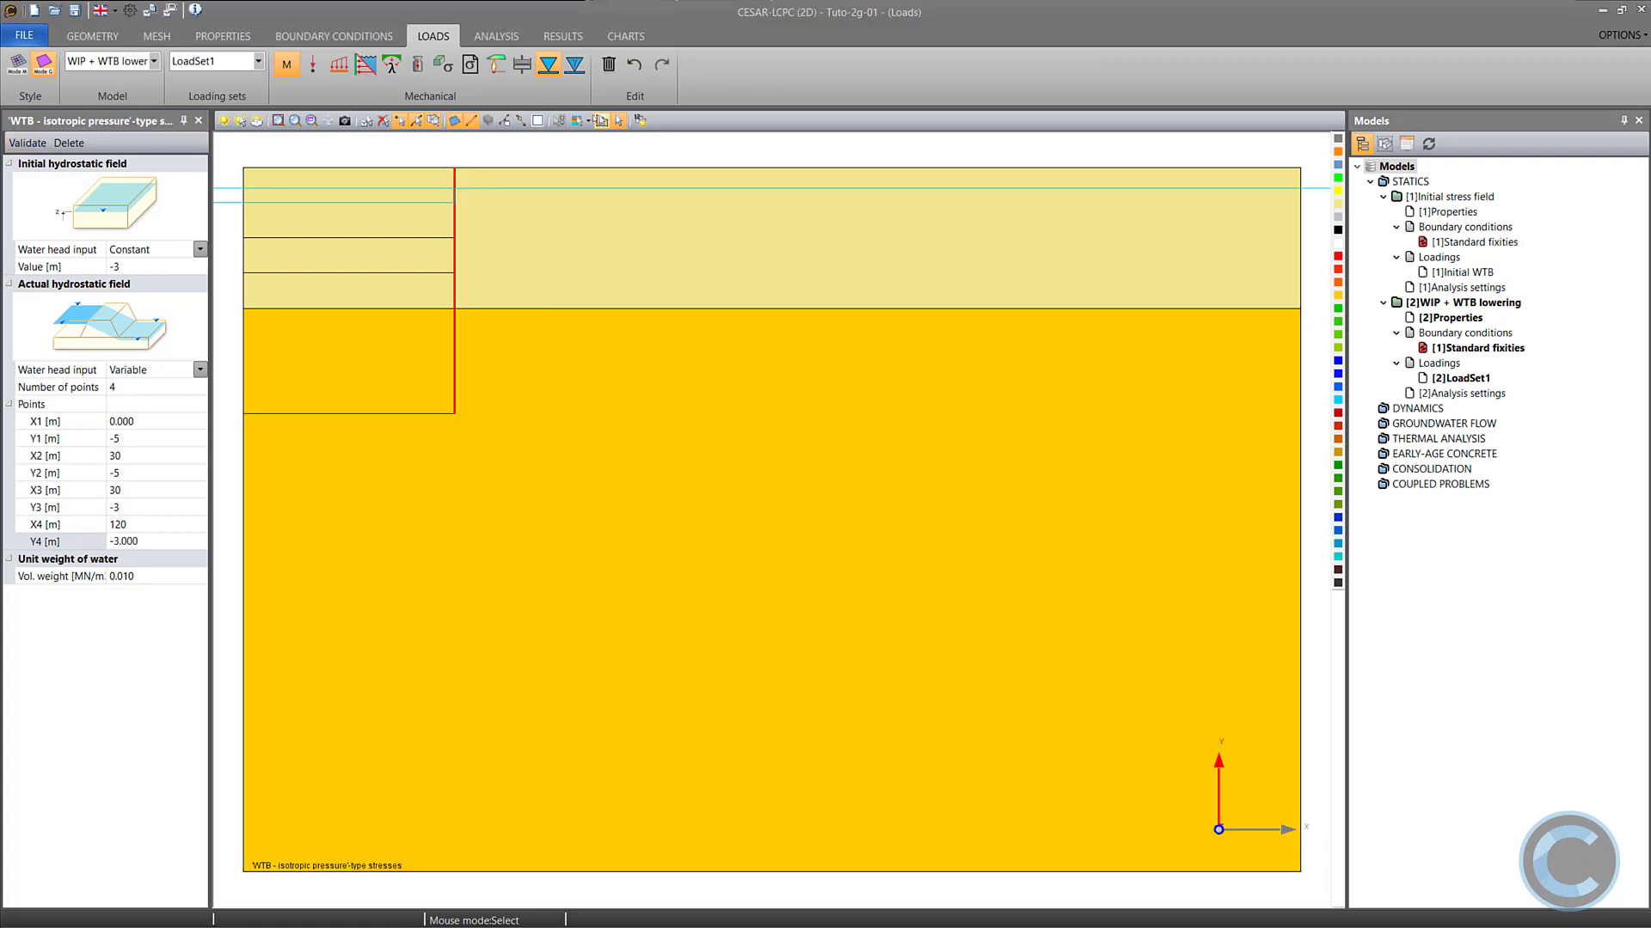
Apply WTB unit weights of 0.019 and saturated 0.020 to all soil bodies.
click(574, 64)
drag(137, 182, 106, 199)
click(767, 476)
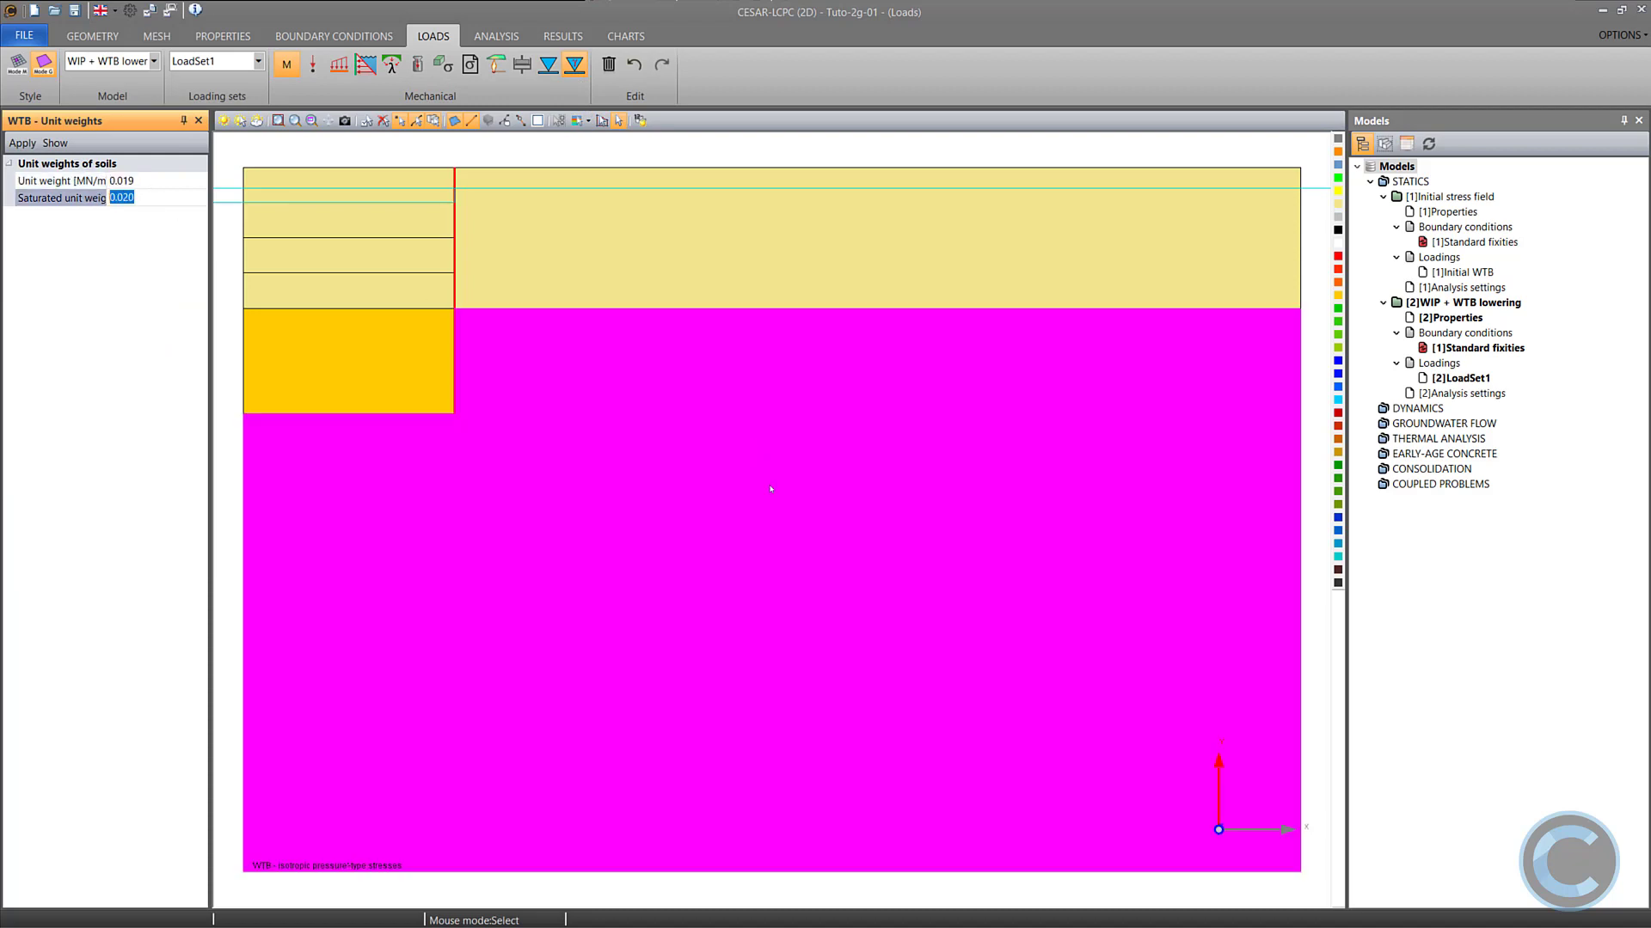
drag(717, 494, 553, 155)
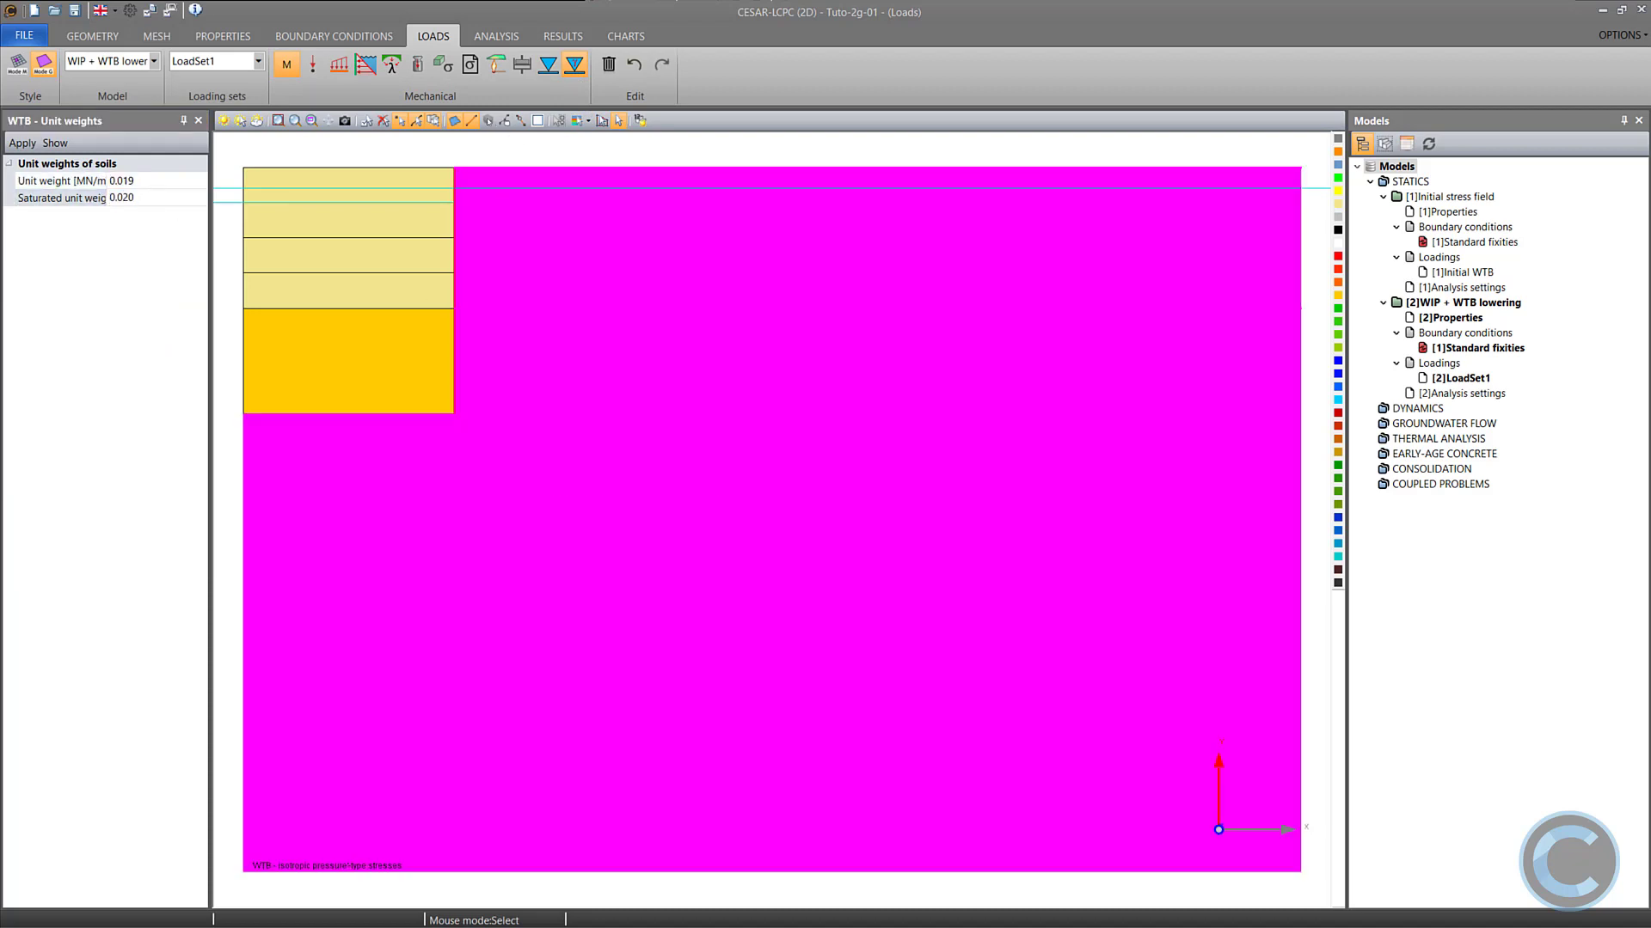
drag(601, 509, 344, 120)
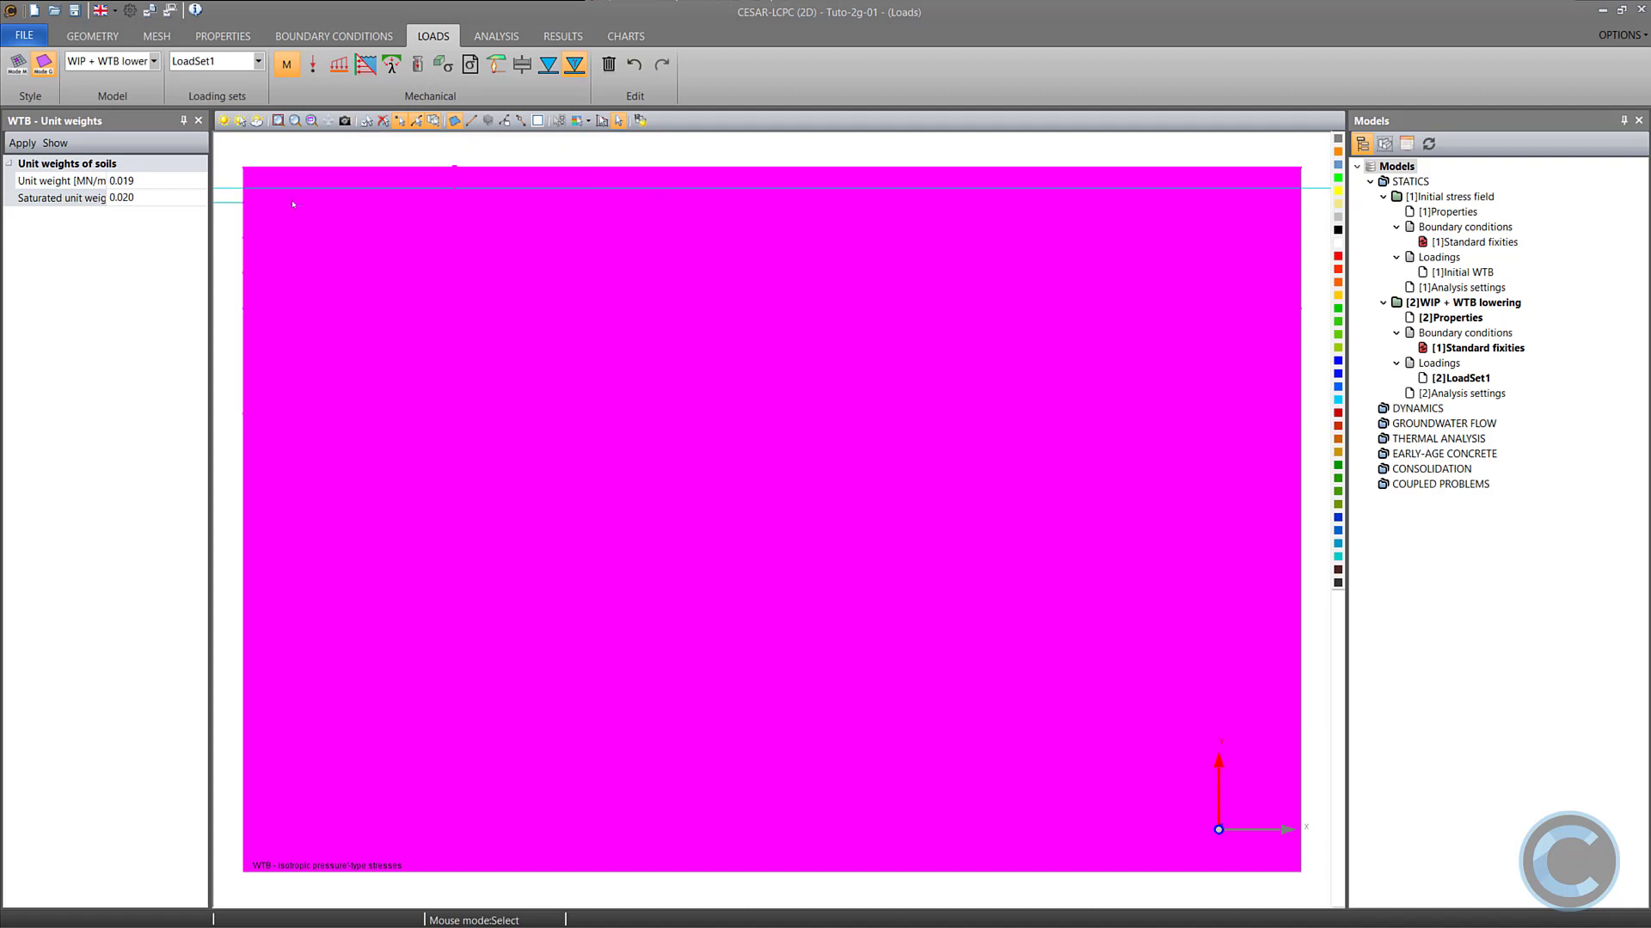
click(22, 142)
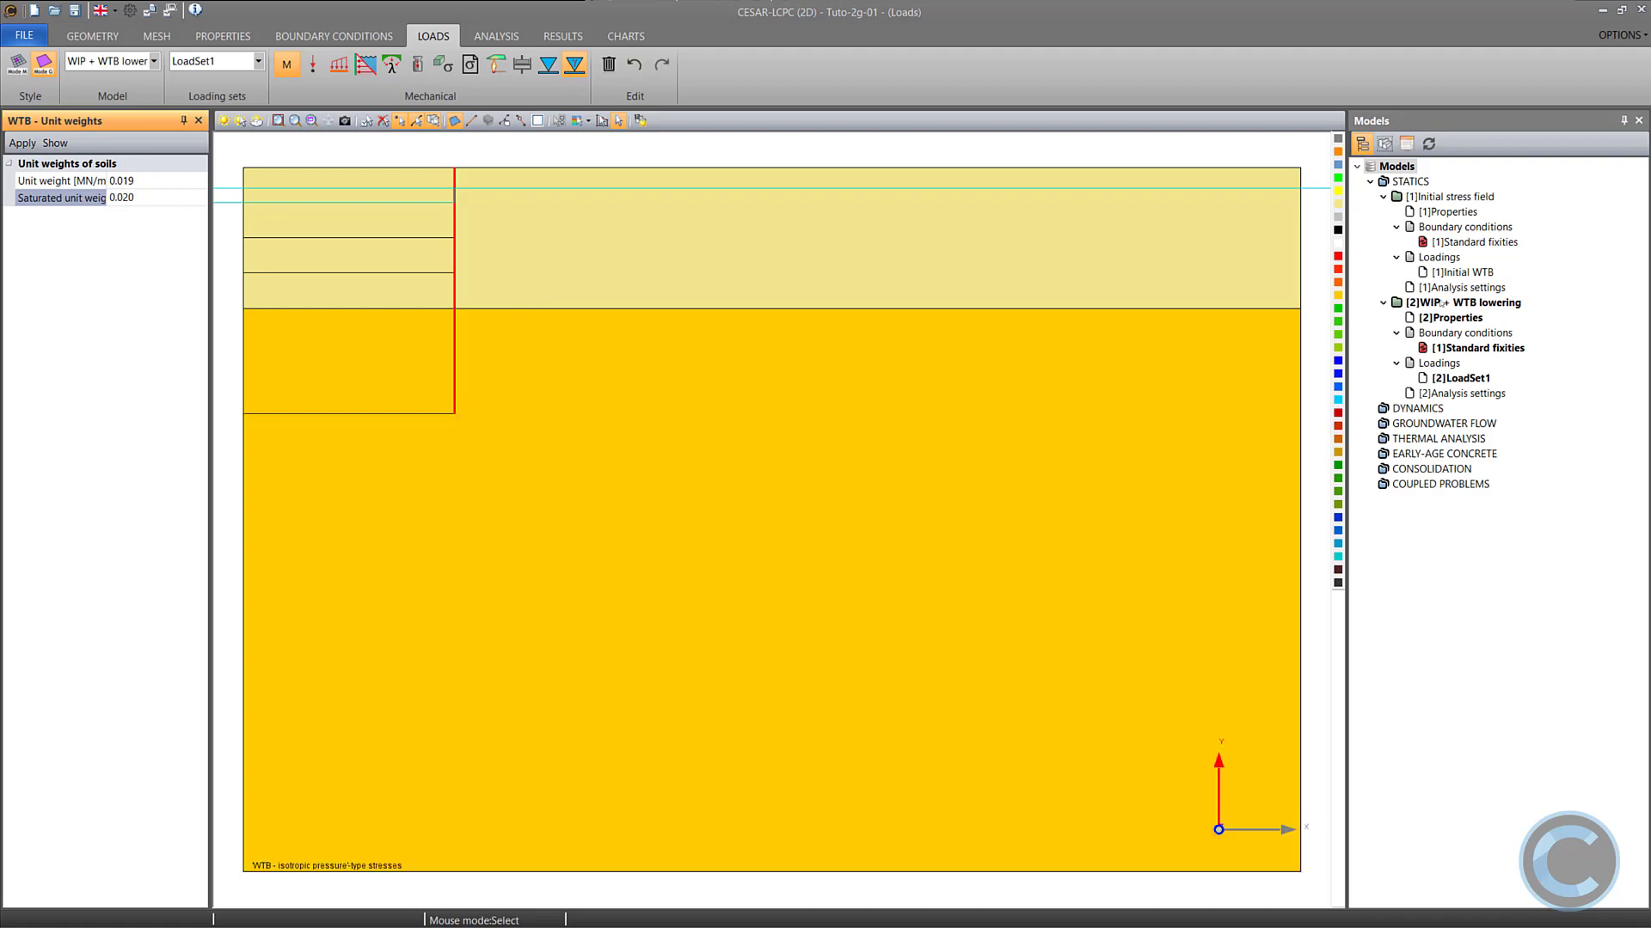
Copy the Initial stress field analysis settings to the WIP + WTB lowering model and enable displacement initialisation there.
drag(1457, 287, 1477, 396)
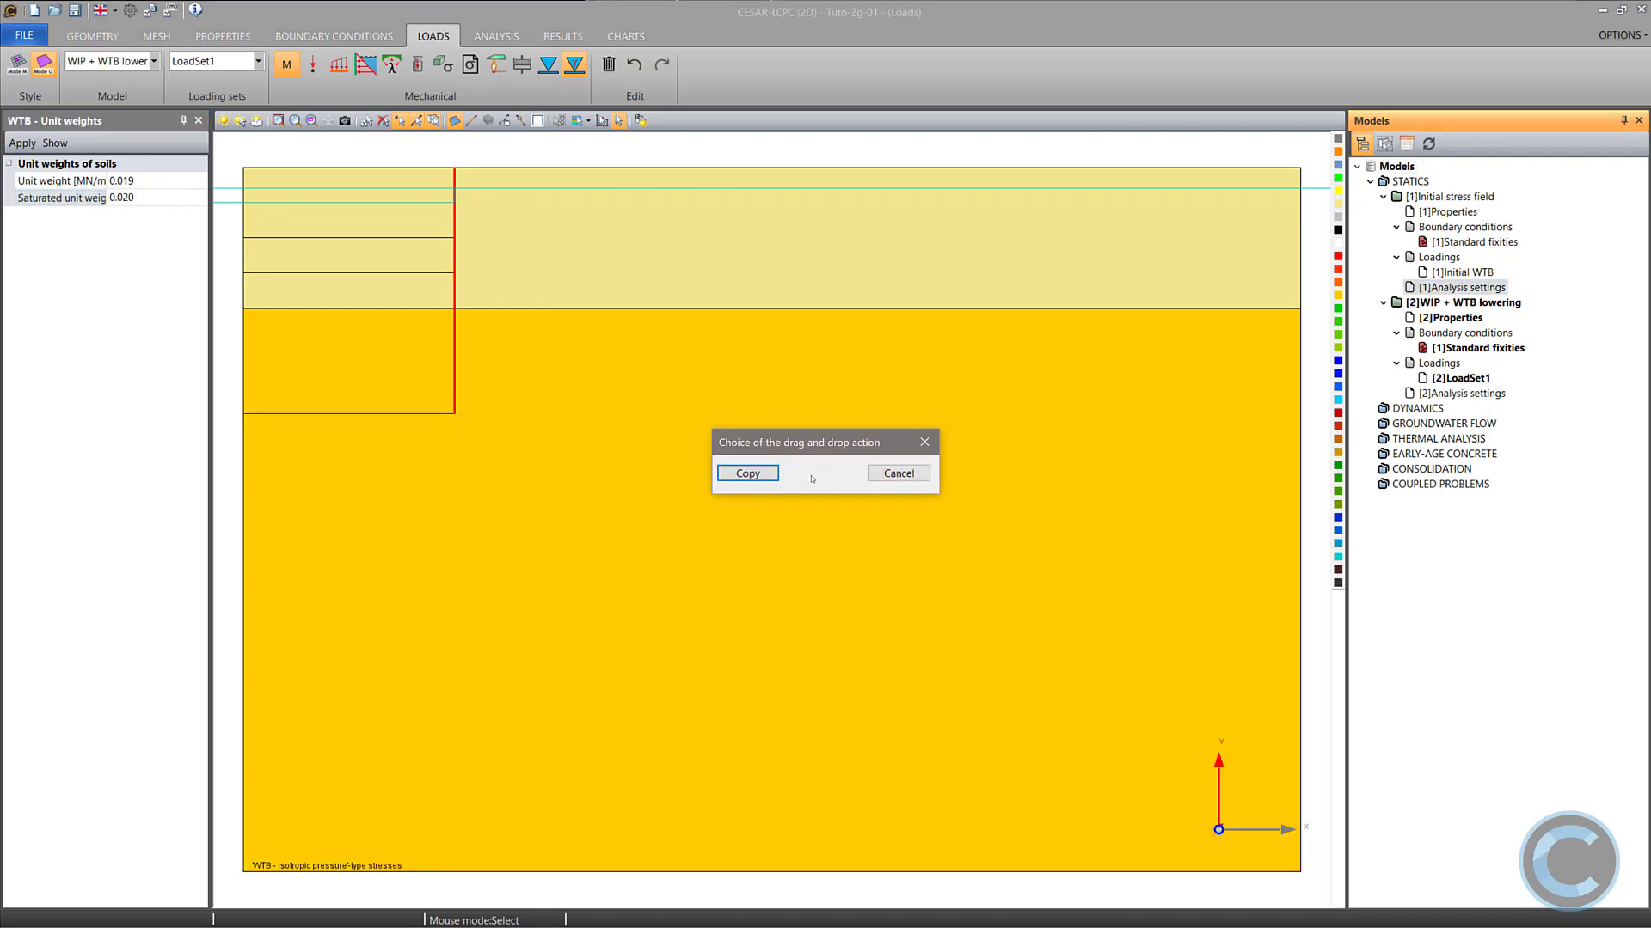
click(746, 473)
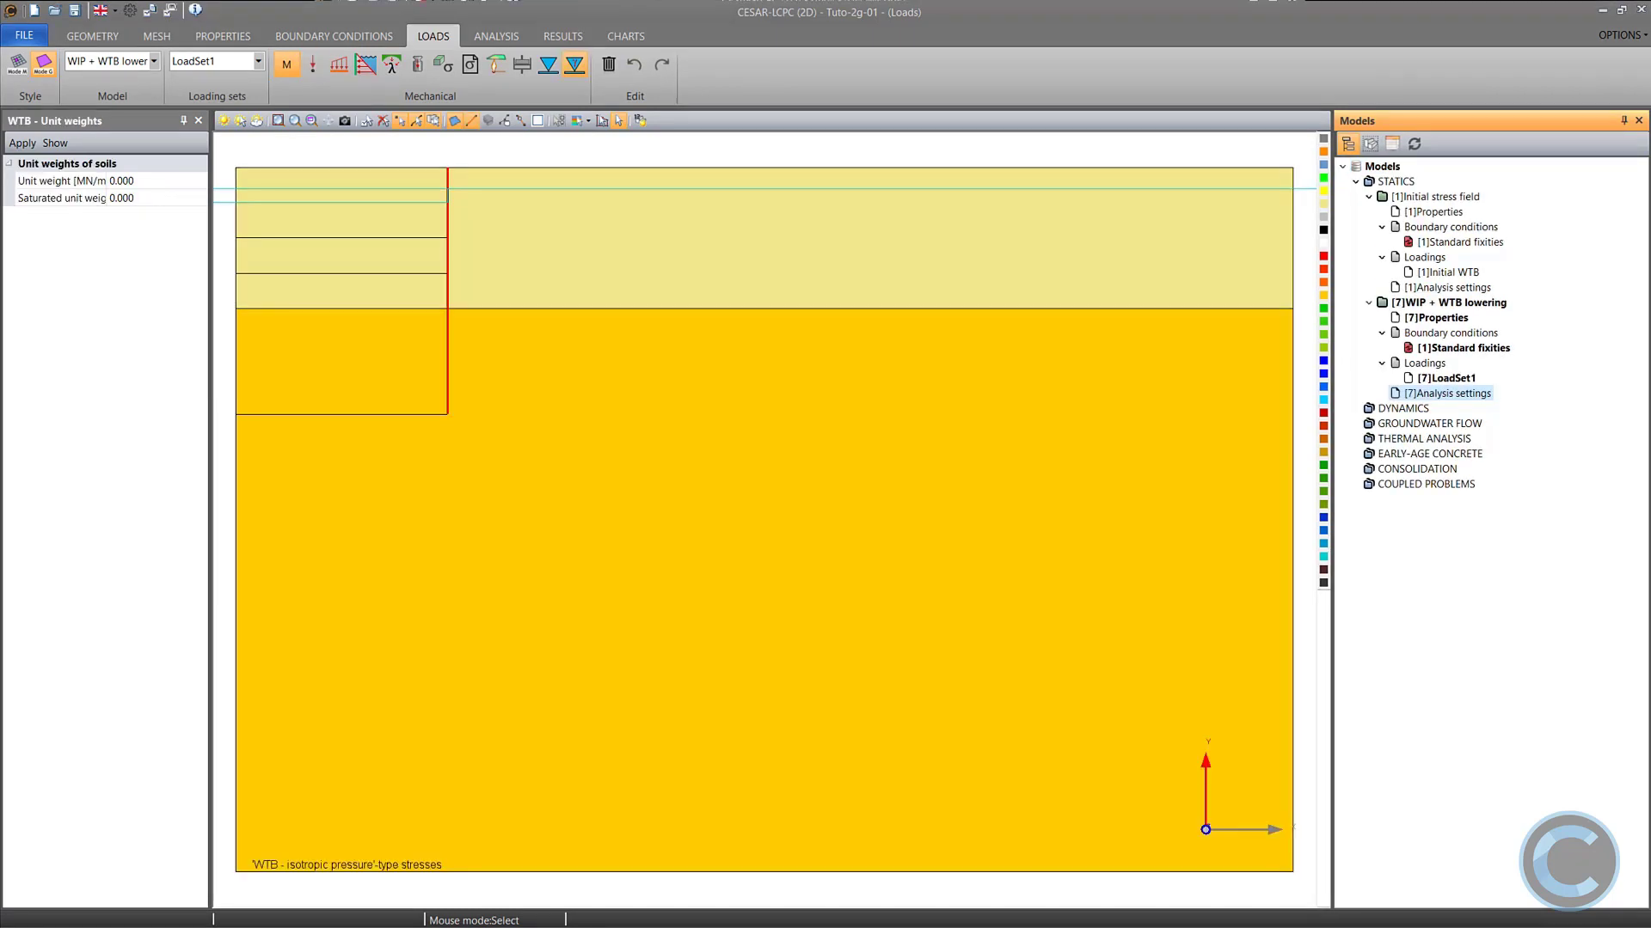
double_click(1447, 393)
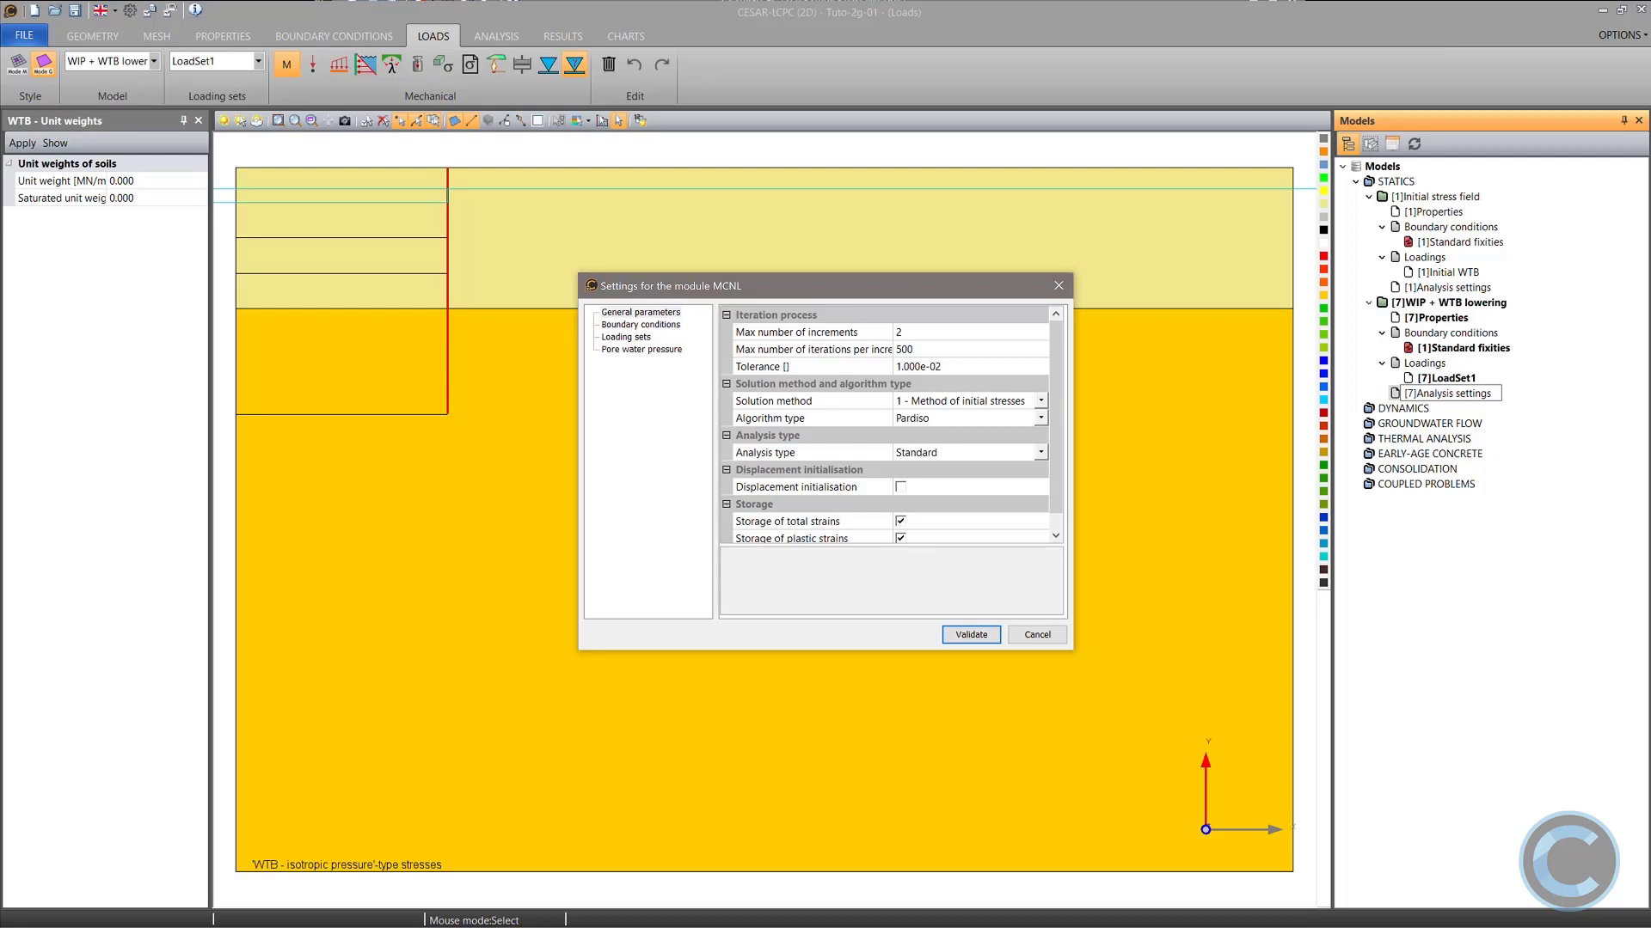
click(901, 488)
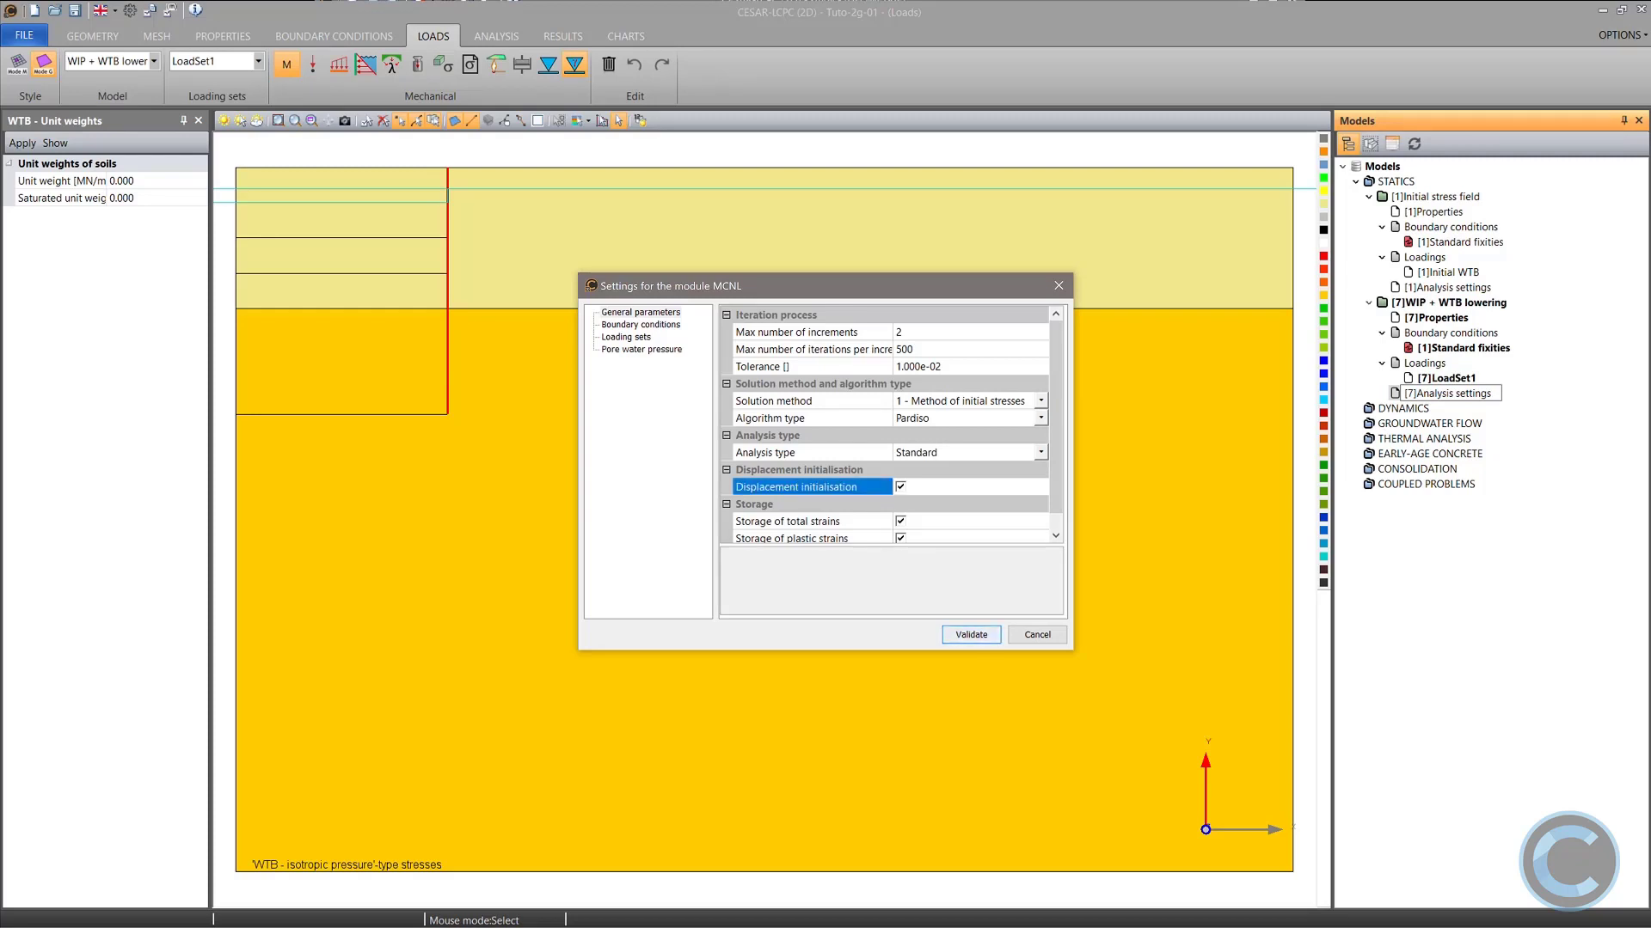
click(972, 635)
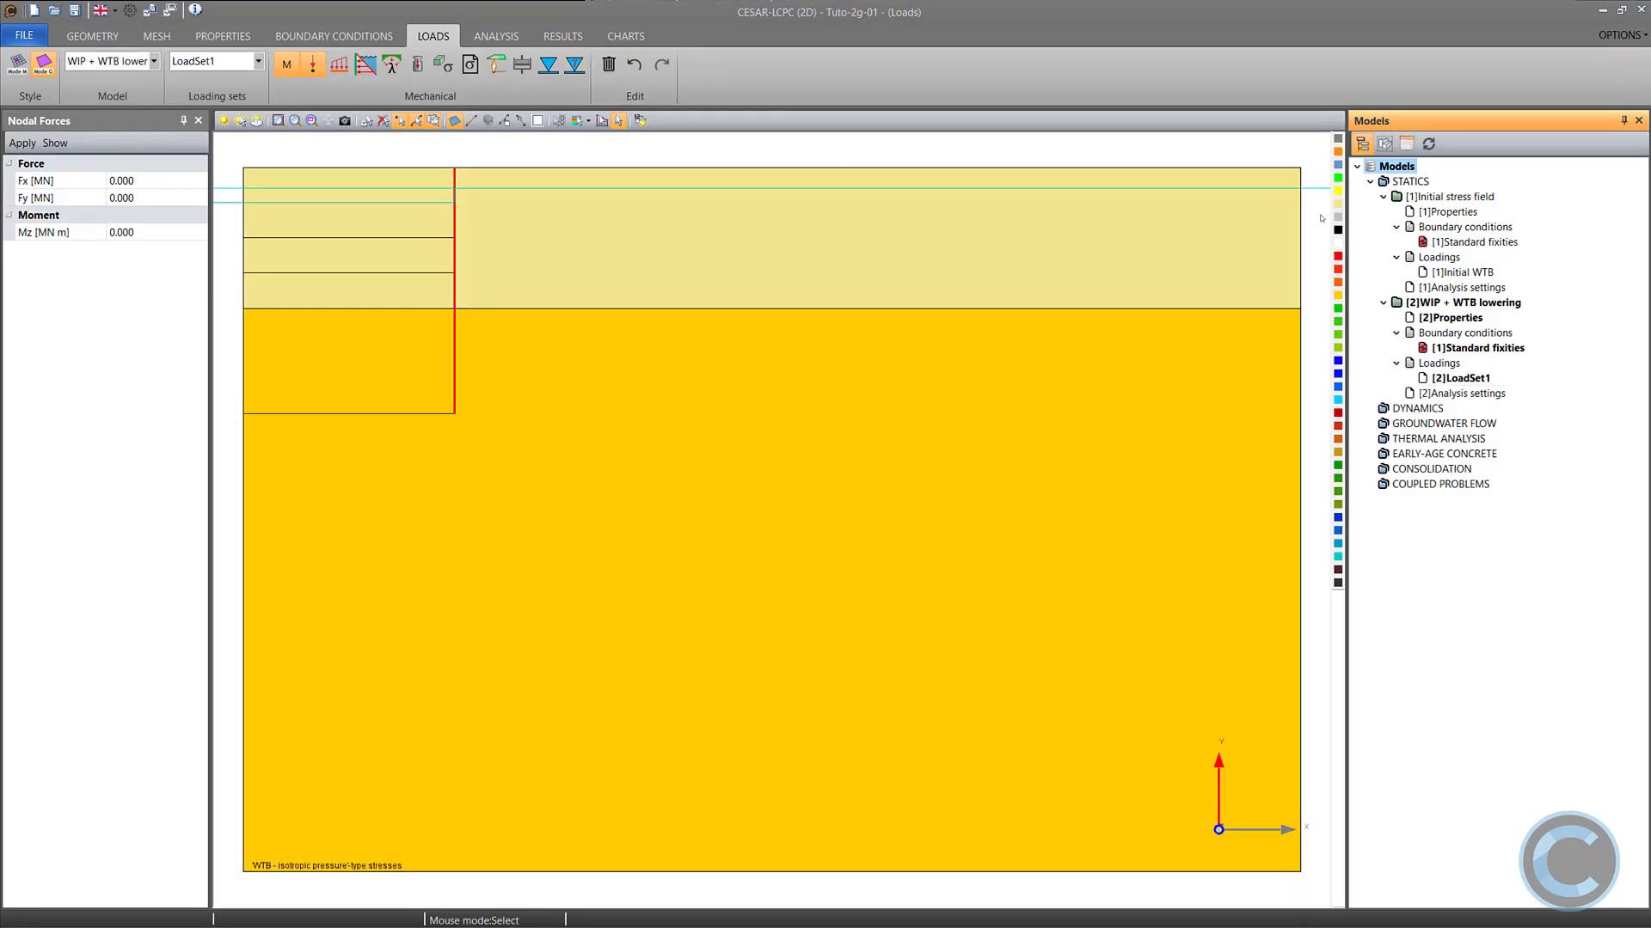
Add a plane strain, staged construction STATICS model named 1st excavation.
right_click(1392, 182)
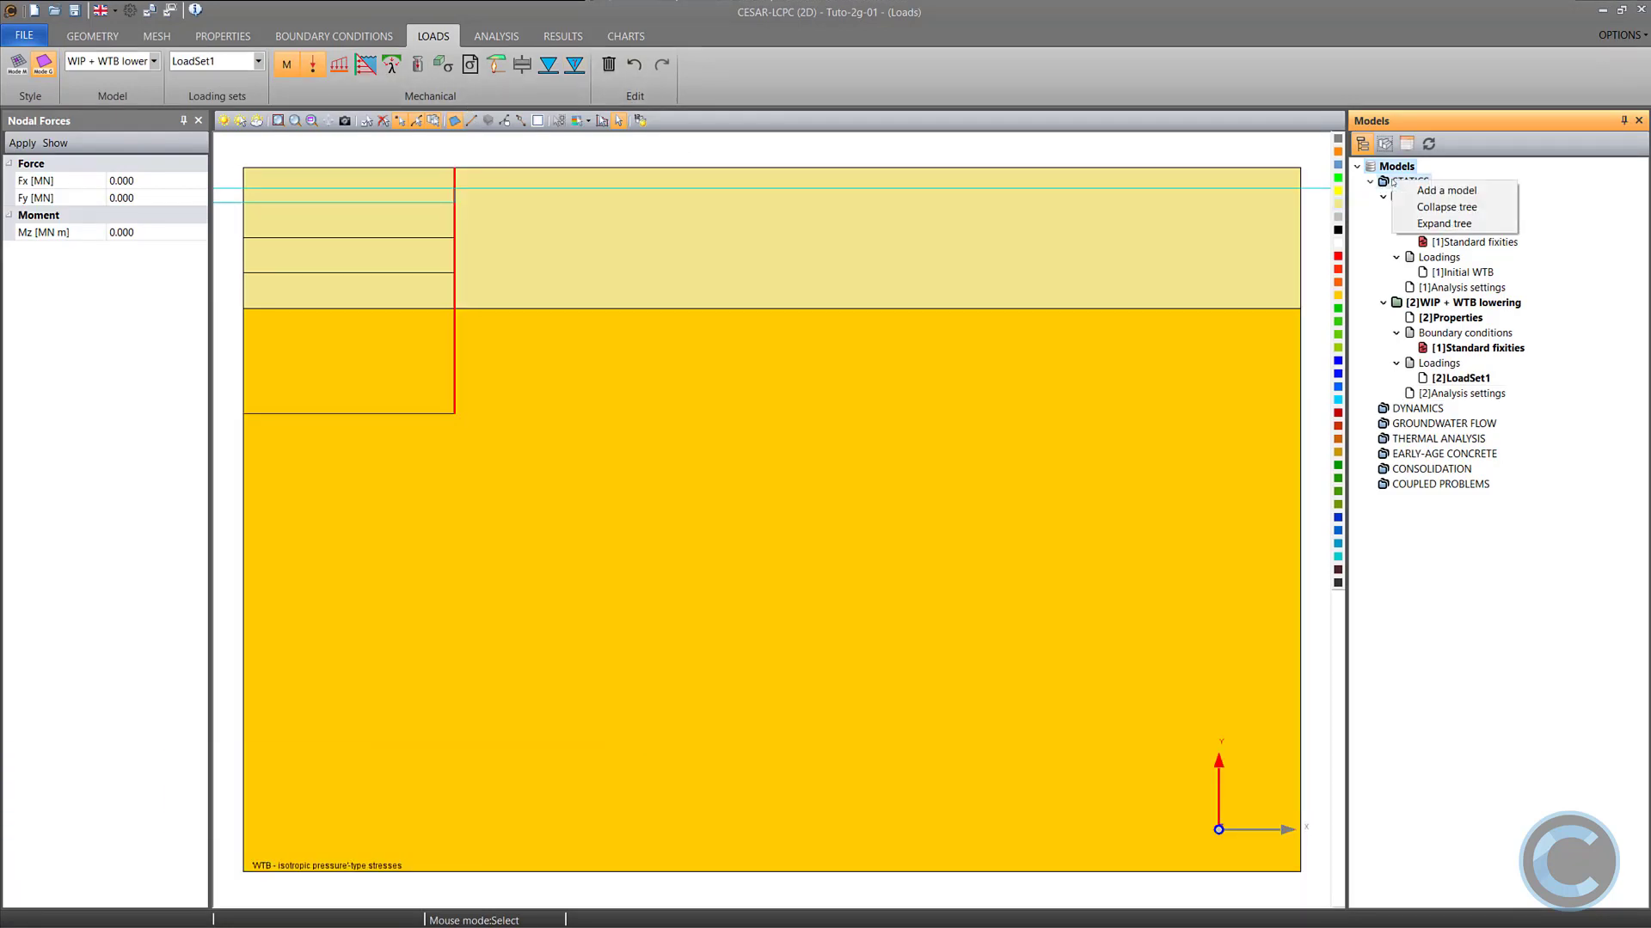
click(1404, 190)
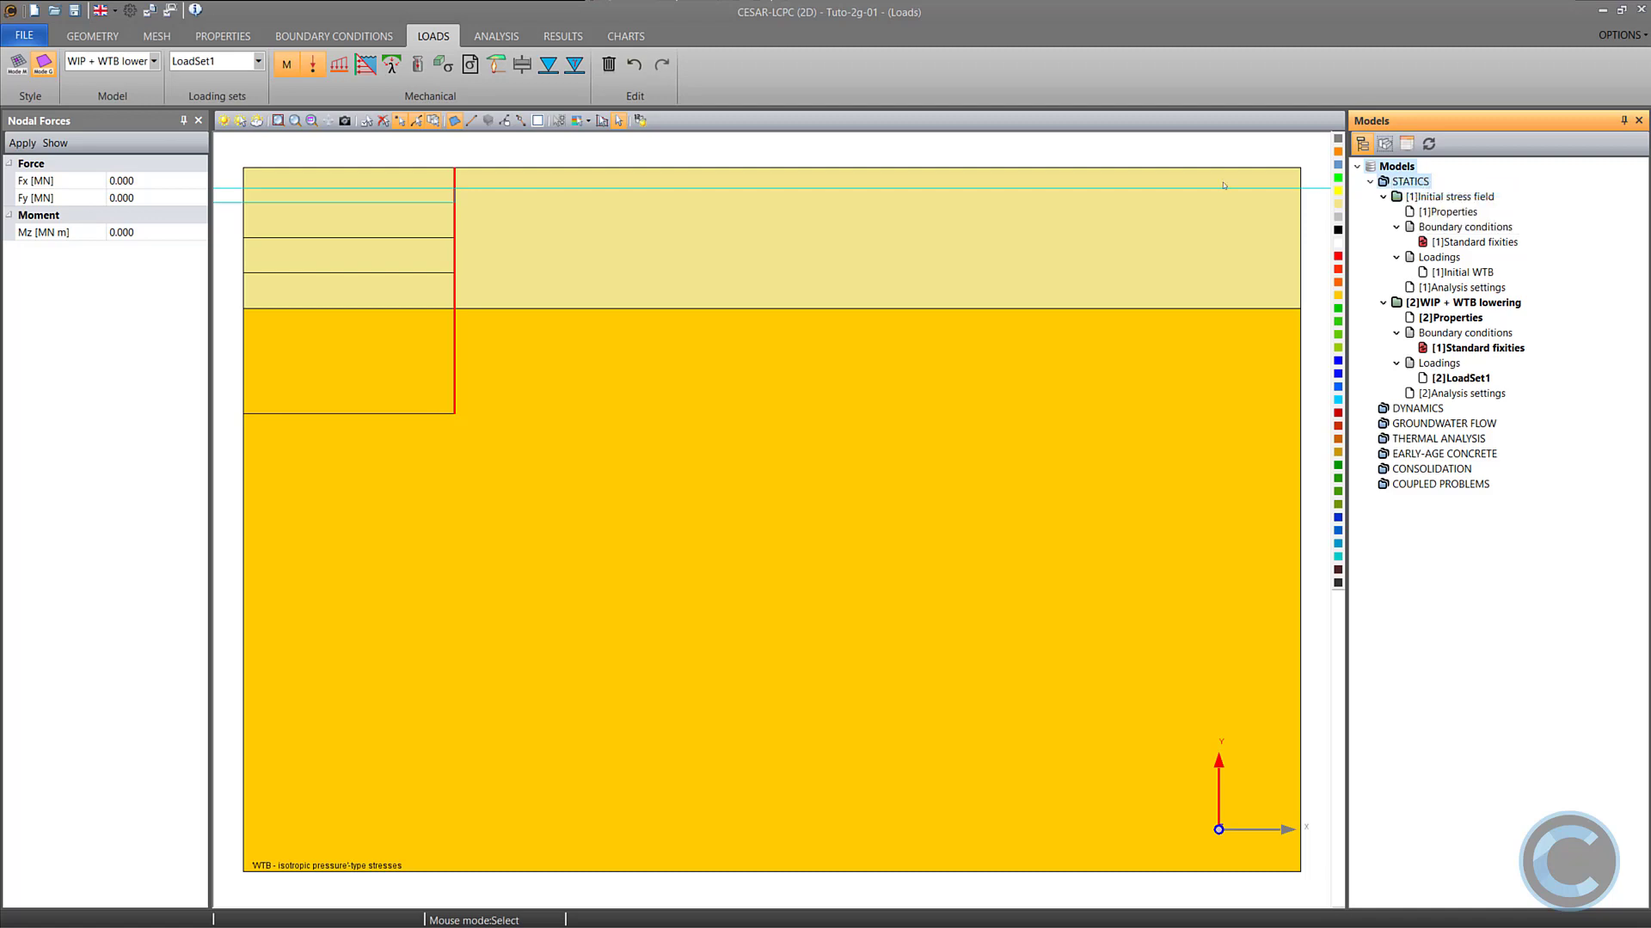
click(832, 225)
drag(832, 226, 807, 227)
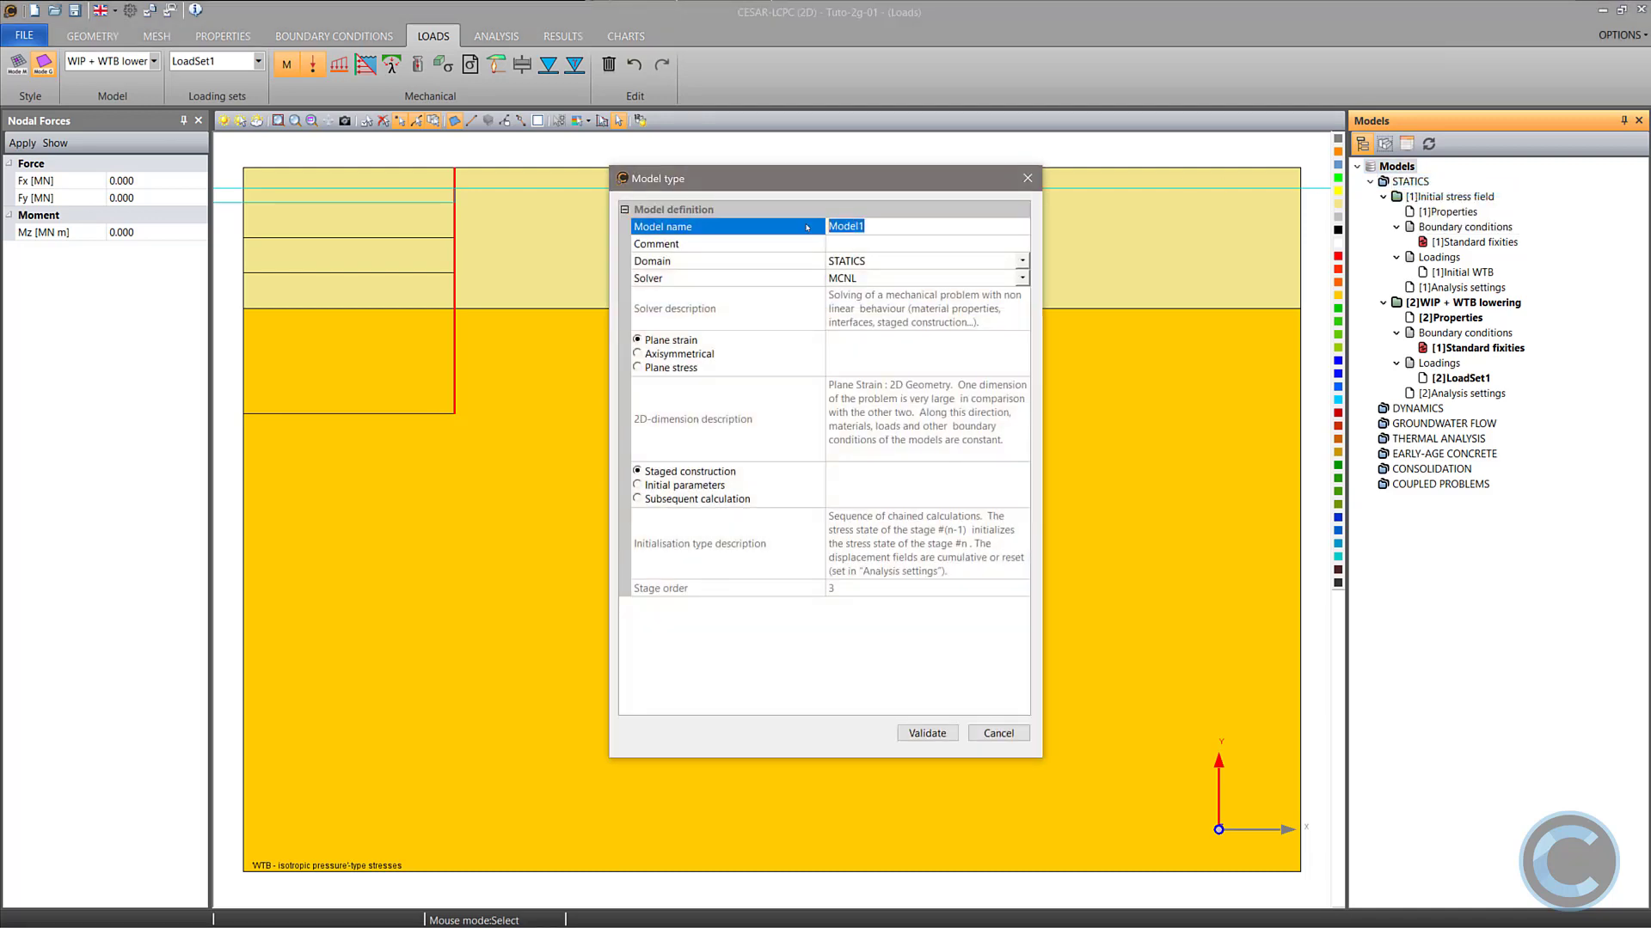
text(1st excavation)
click(927, 731)
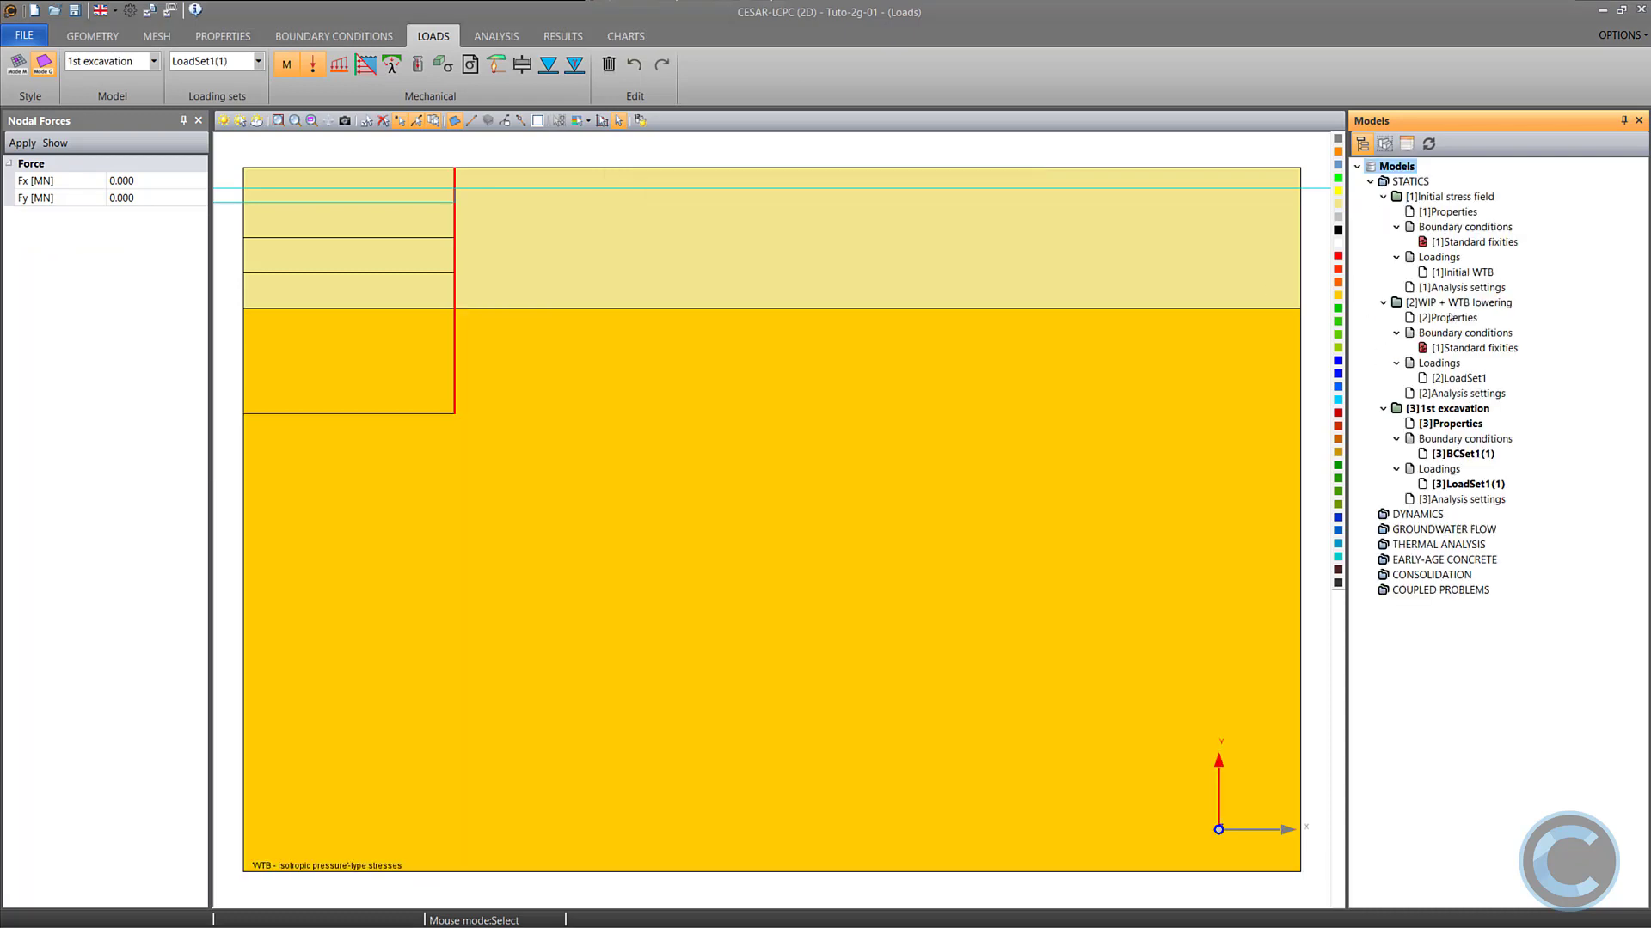
Copy the WIP + WTB lowering properties and analysis settings into the 1st excavation model, and share the Standard fixities with it.
drag(1450, 318, 1462, 425)
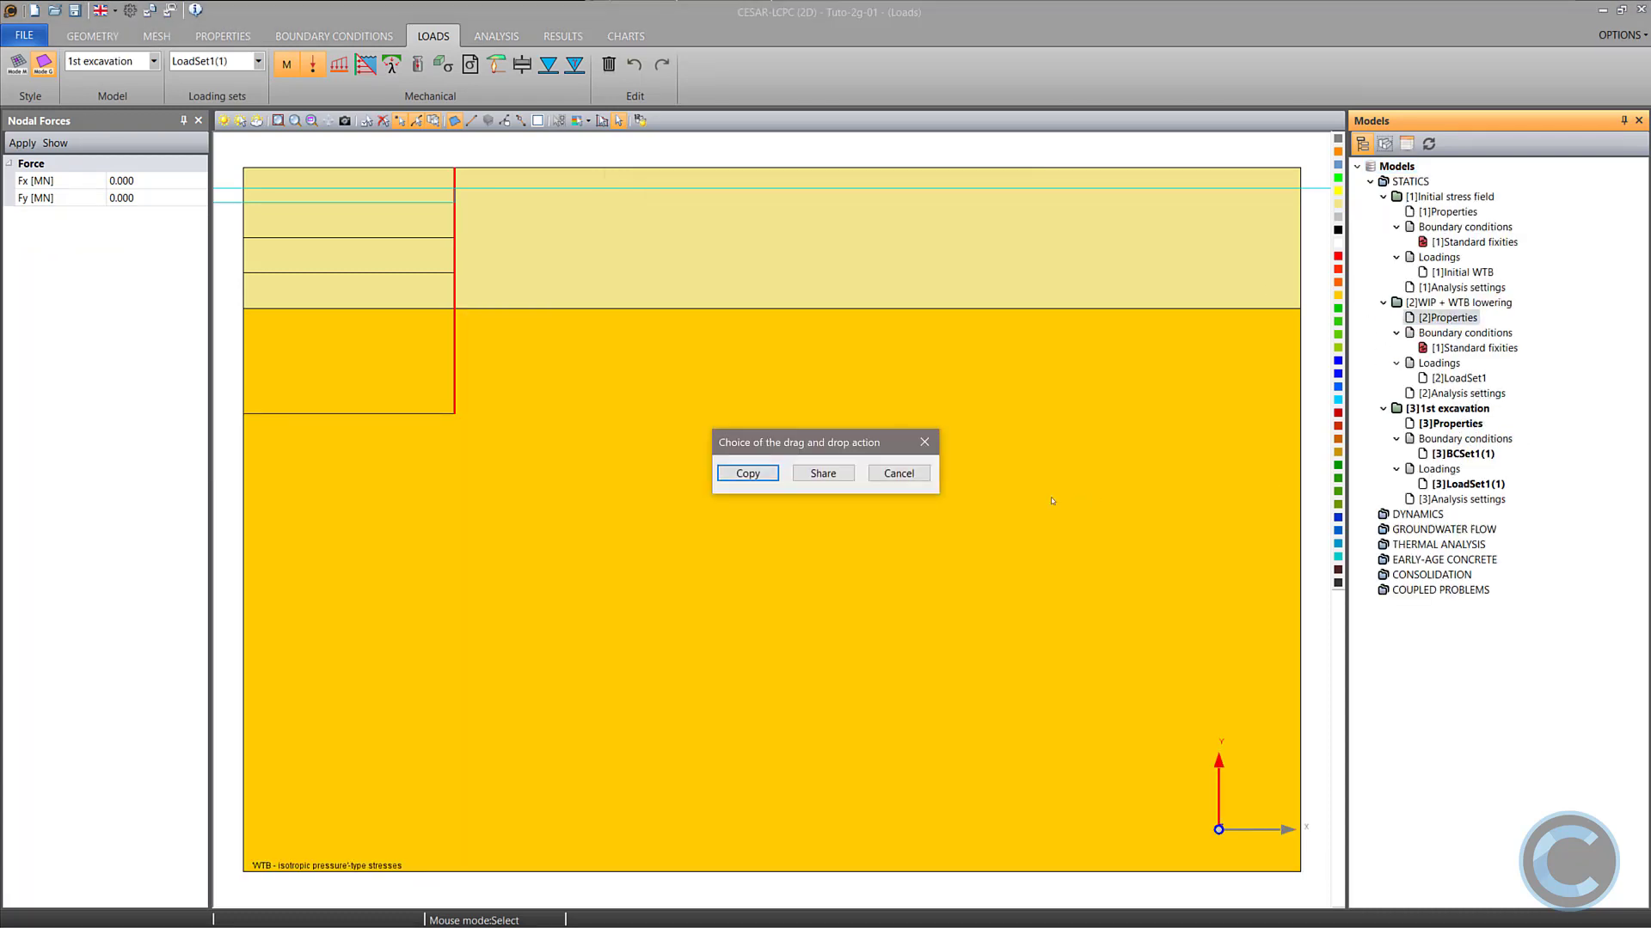
click(747, 473)
drag(1452, 348, 1465, 454)
click(826, 472)
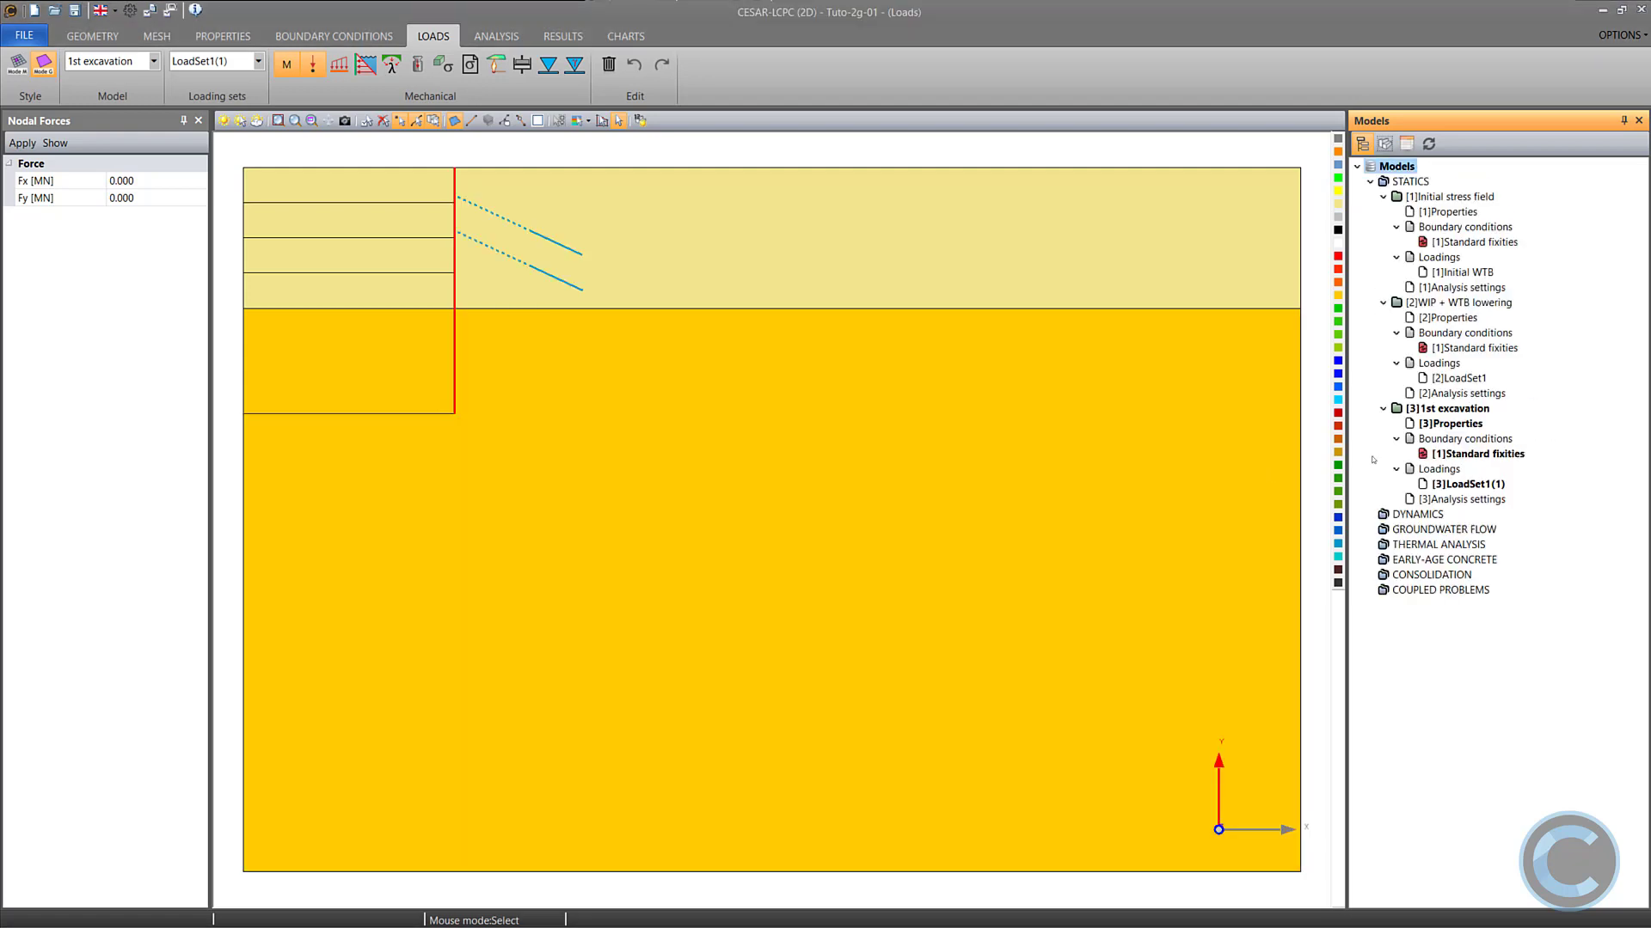
drag(1435, 391, 1462, 501)
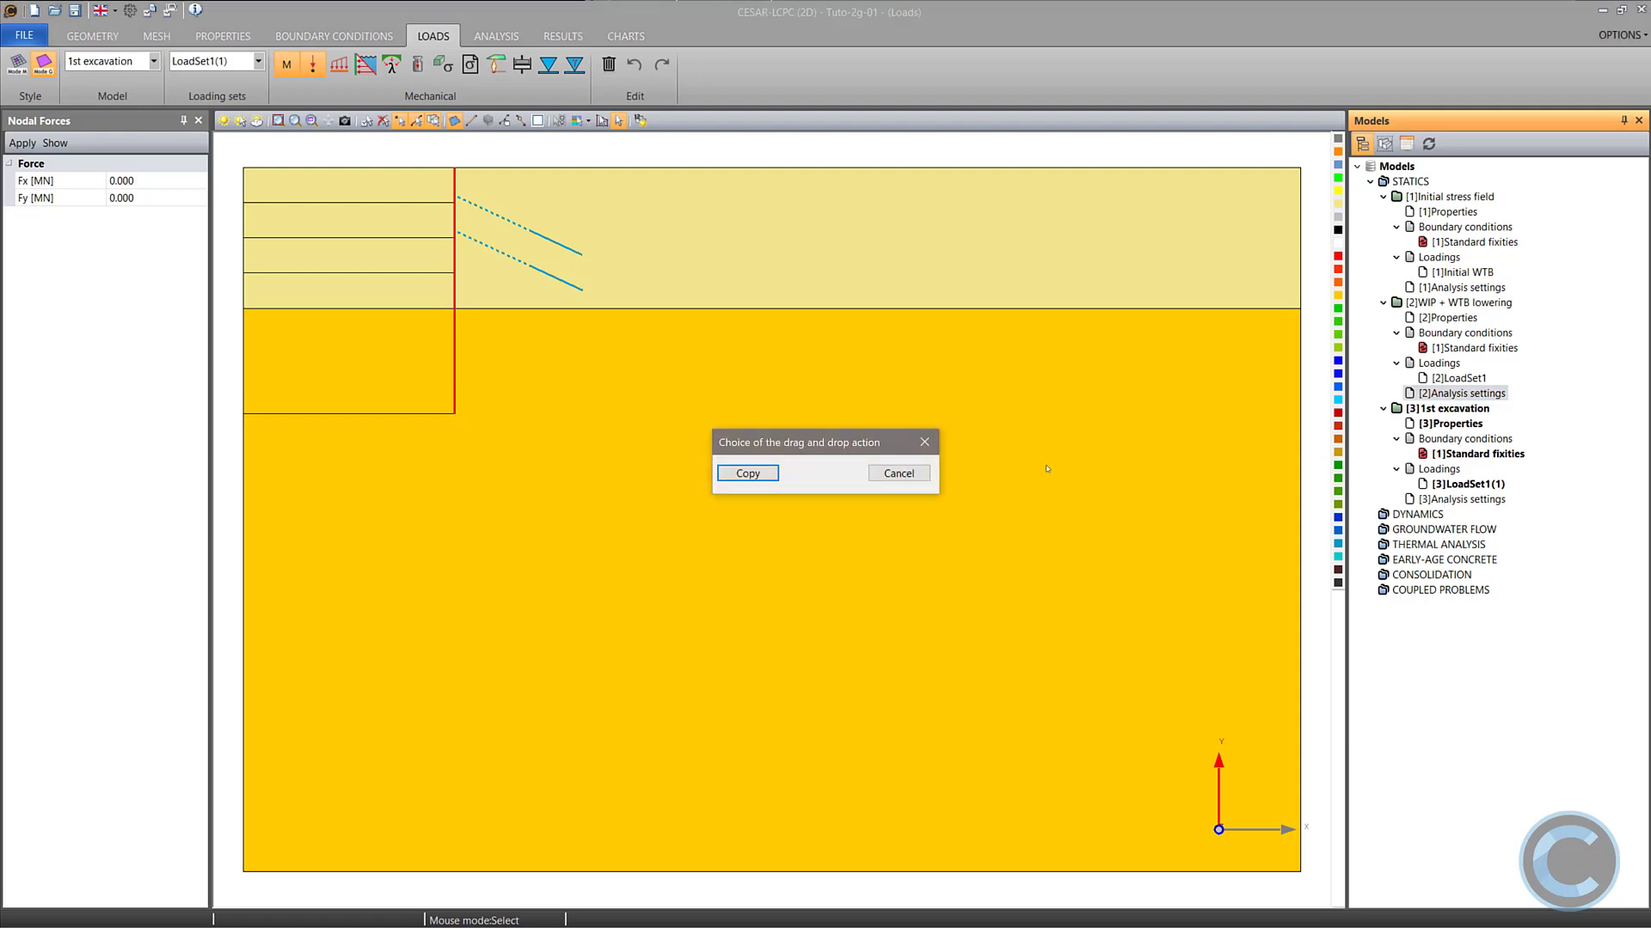
click(748, 474)
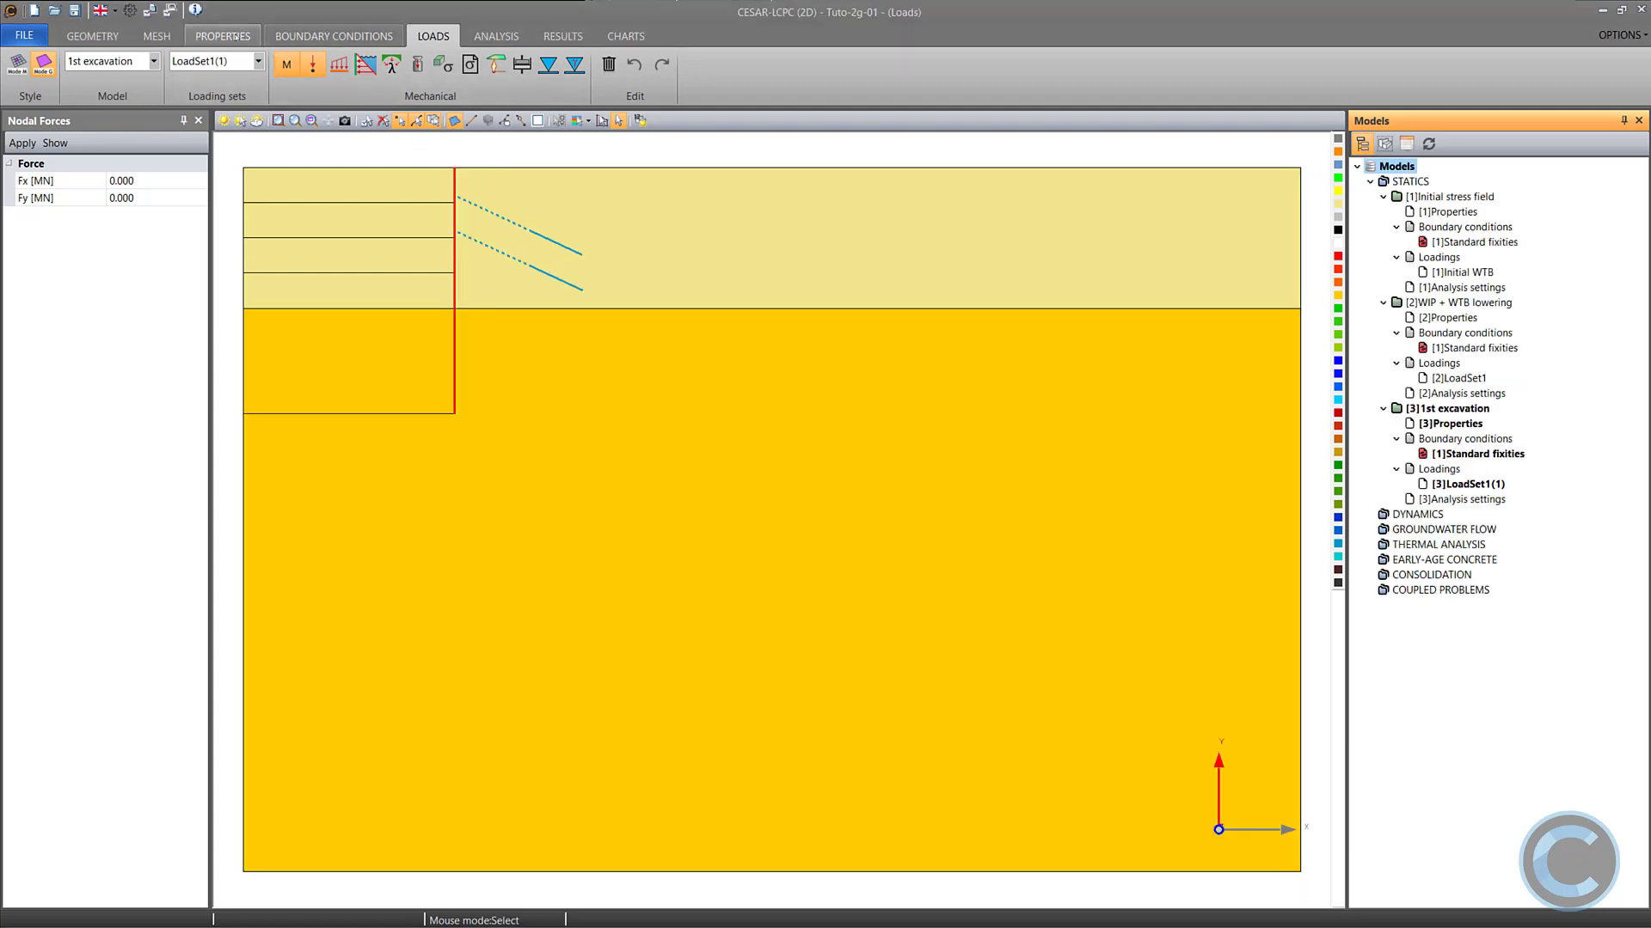
Make the uppermost soil body on the excavation side of the wall inactive in the 1st excavation model.
click(235, 36)
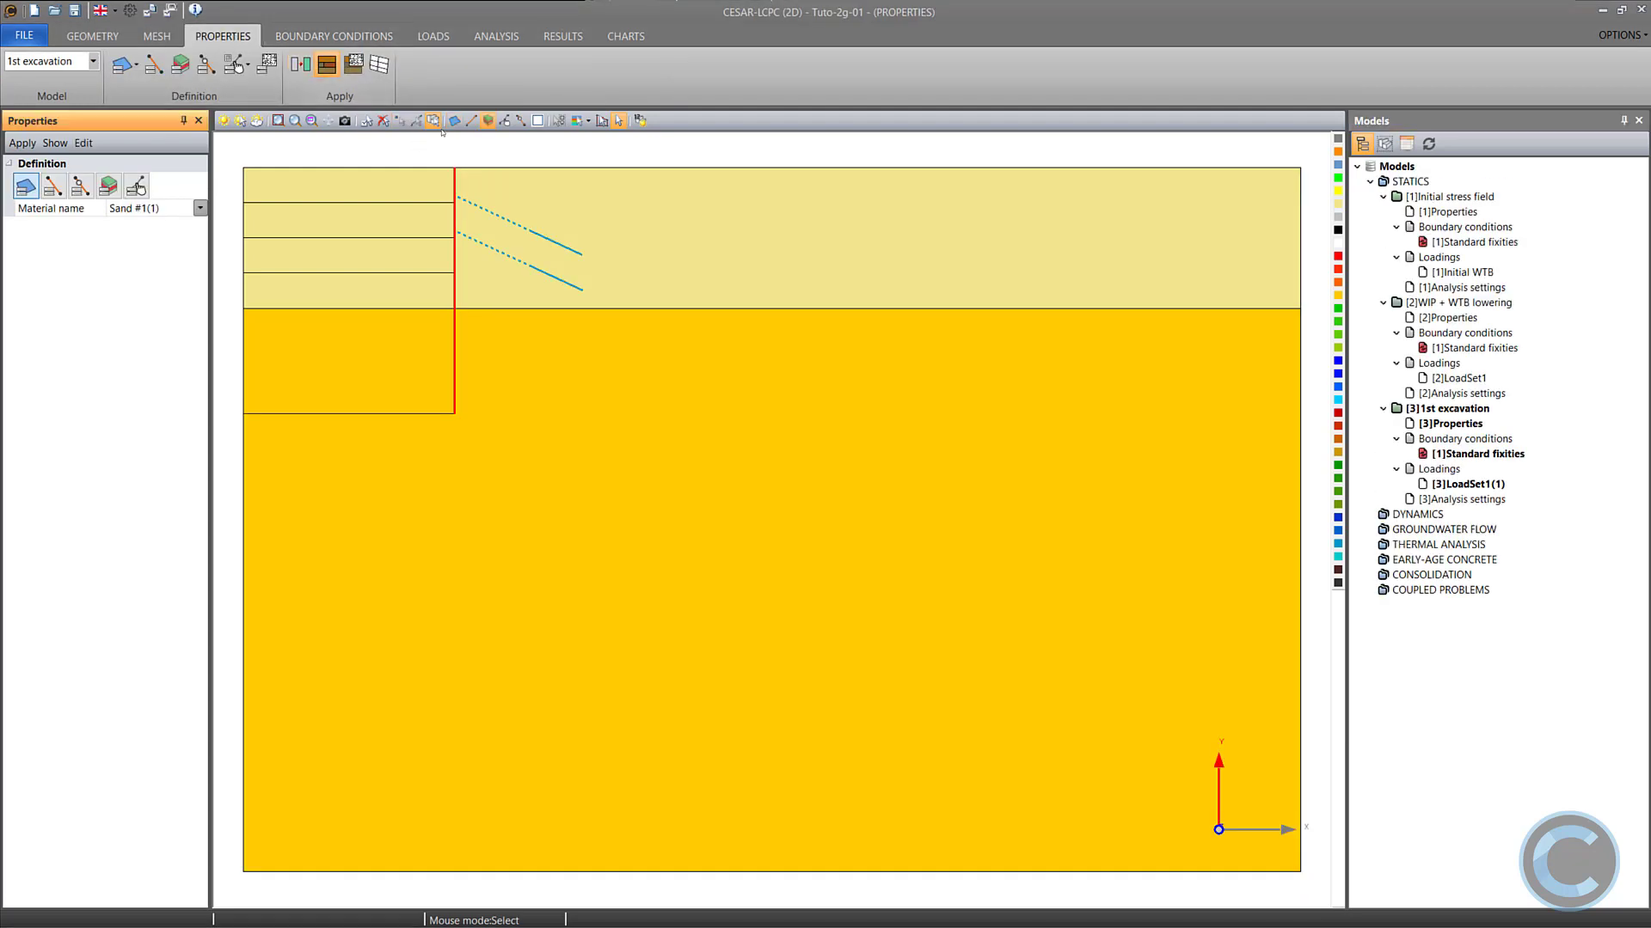
click(493, 208)
click(300, 64)
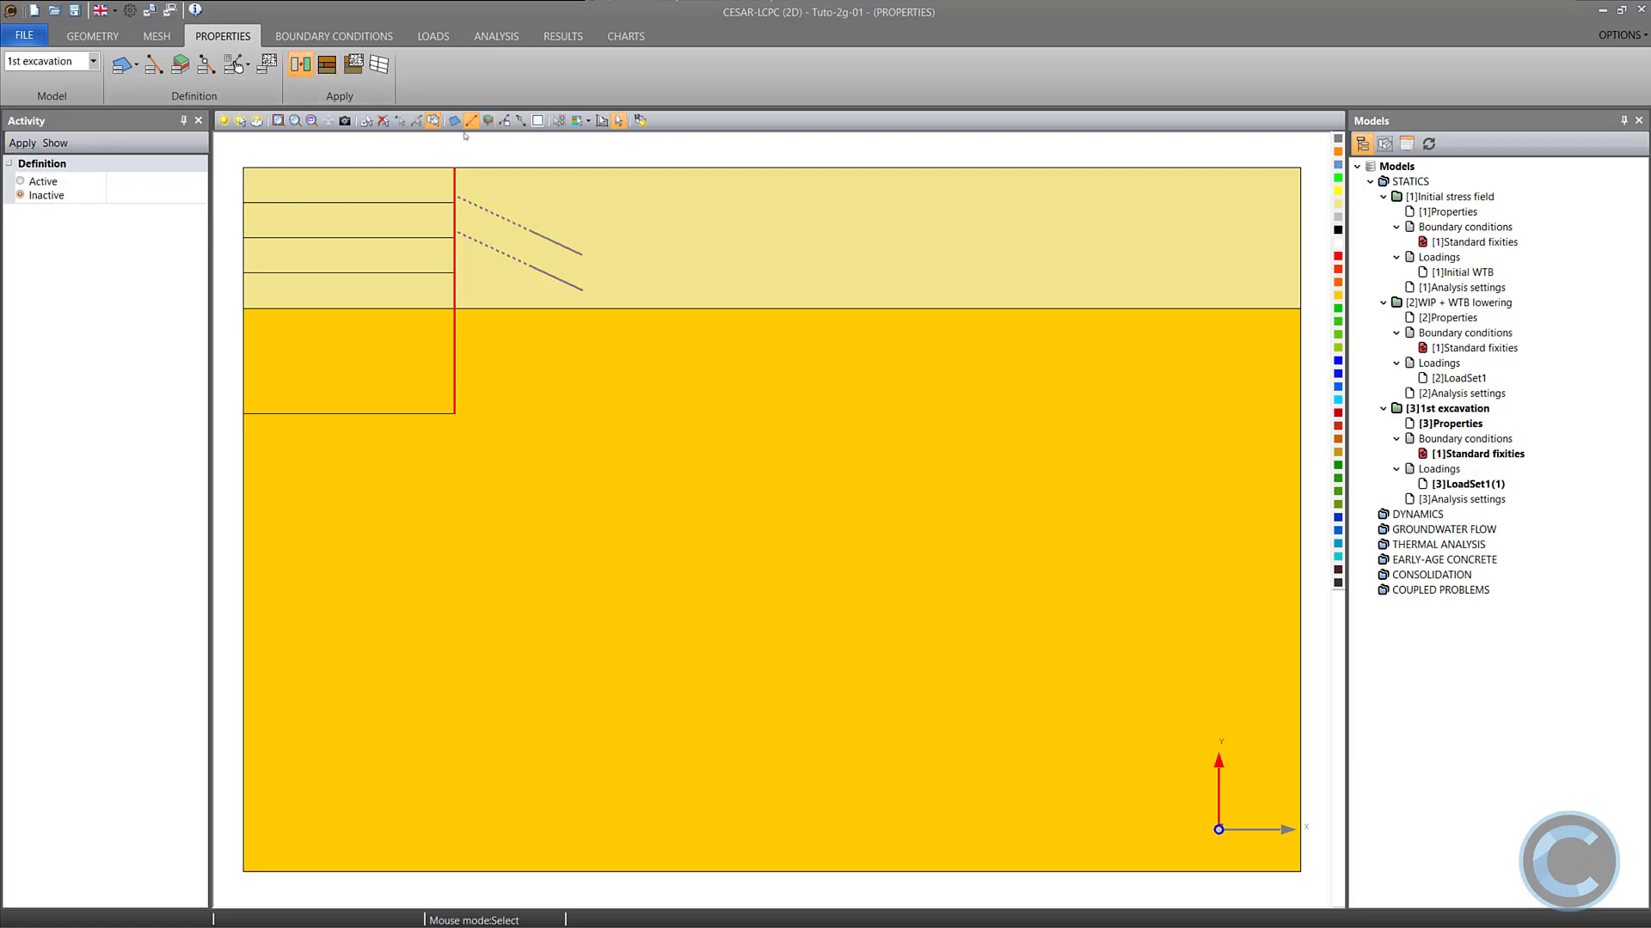
click(414, 171)
click(23, 143)
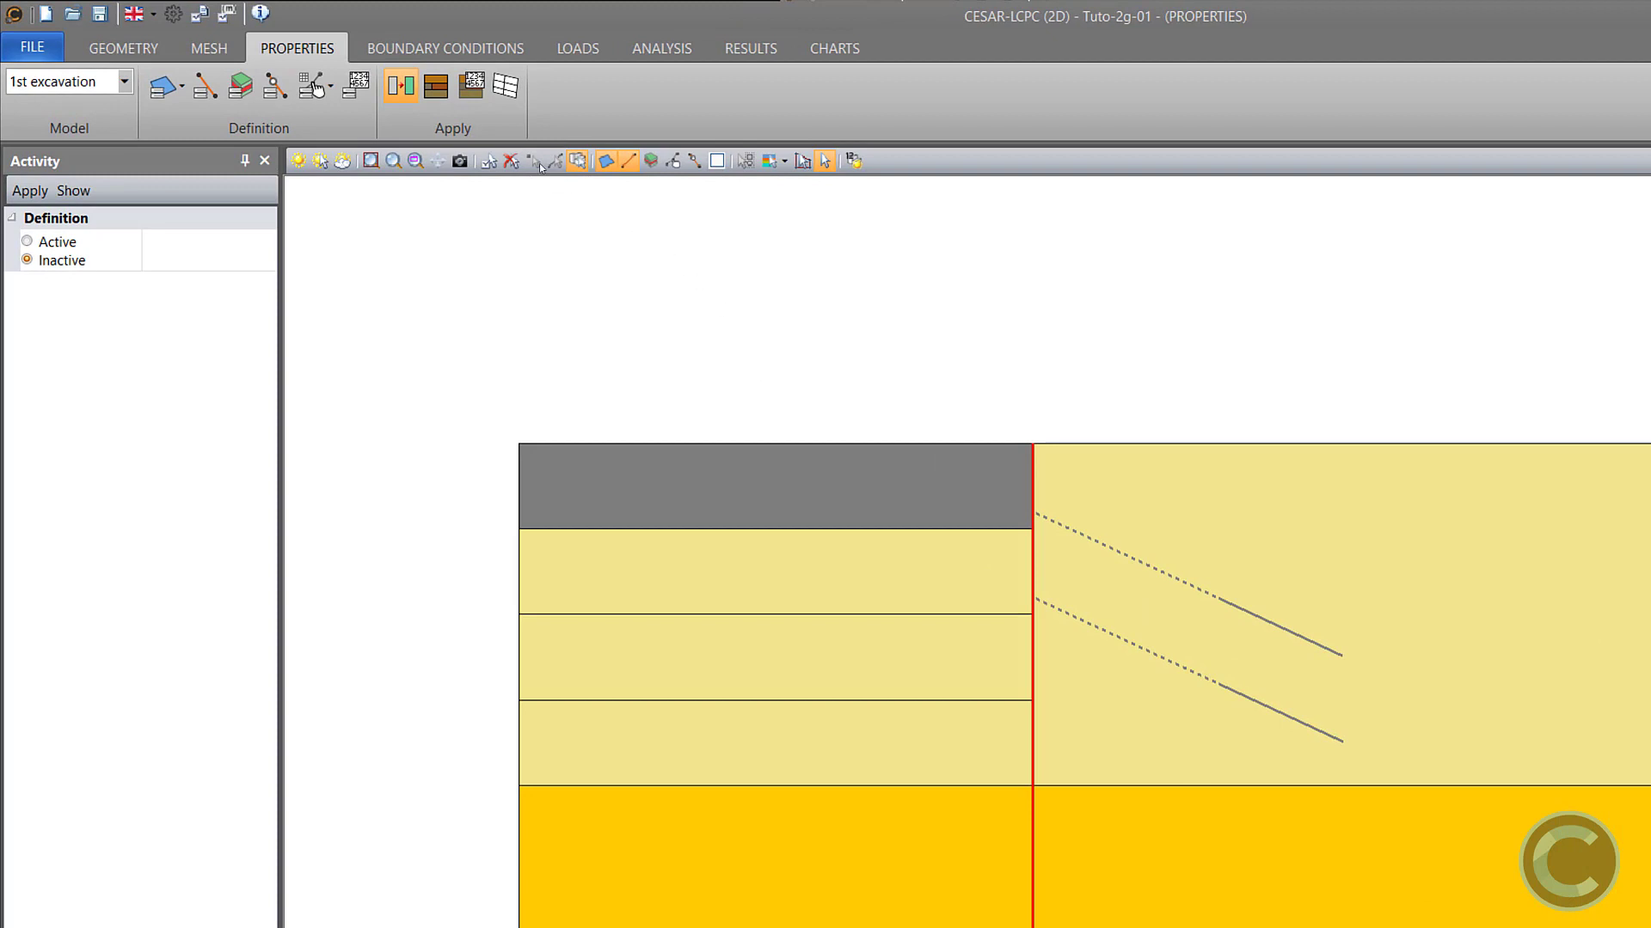
Activate automatic excavation forces in the 1st excavation model with Lambda 1 and WIP + WTB lowering as the stress field stage before excavation.
click(479, 53)
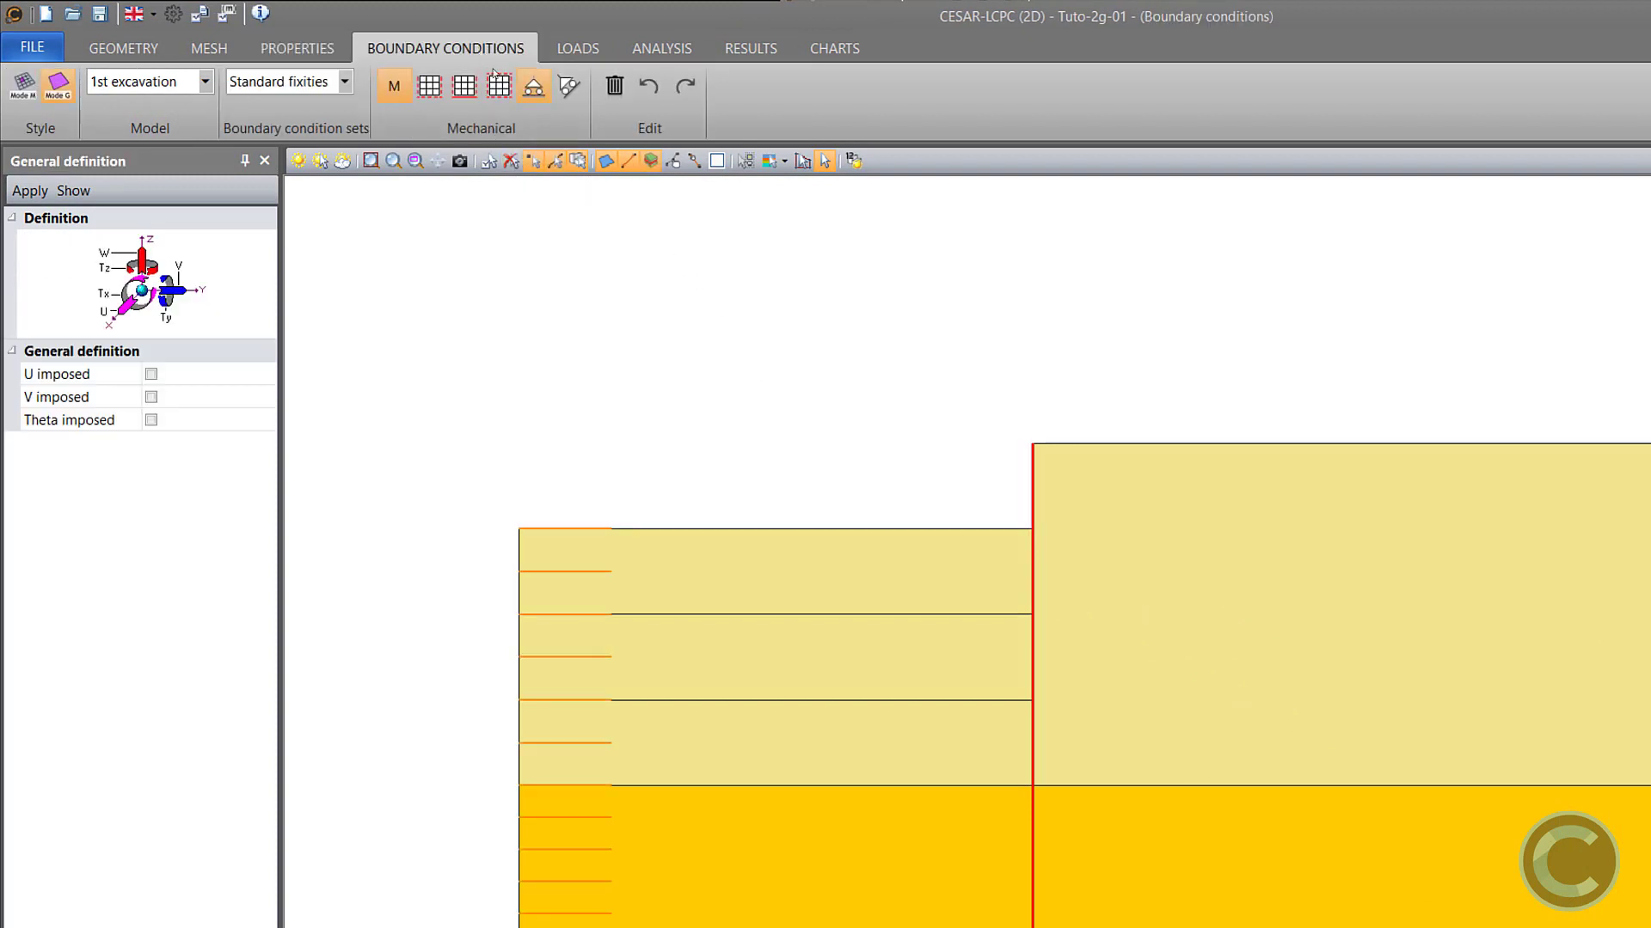
click(576, 53)
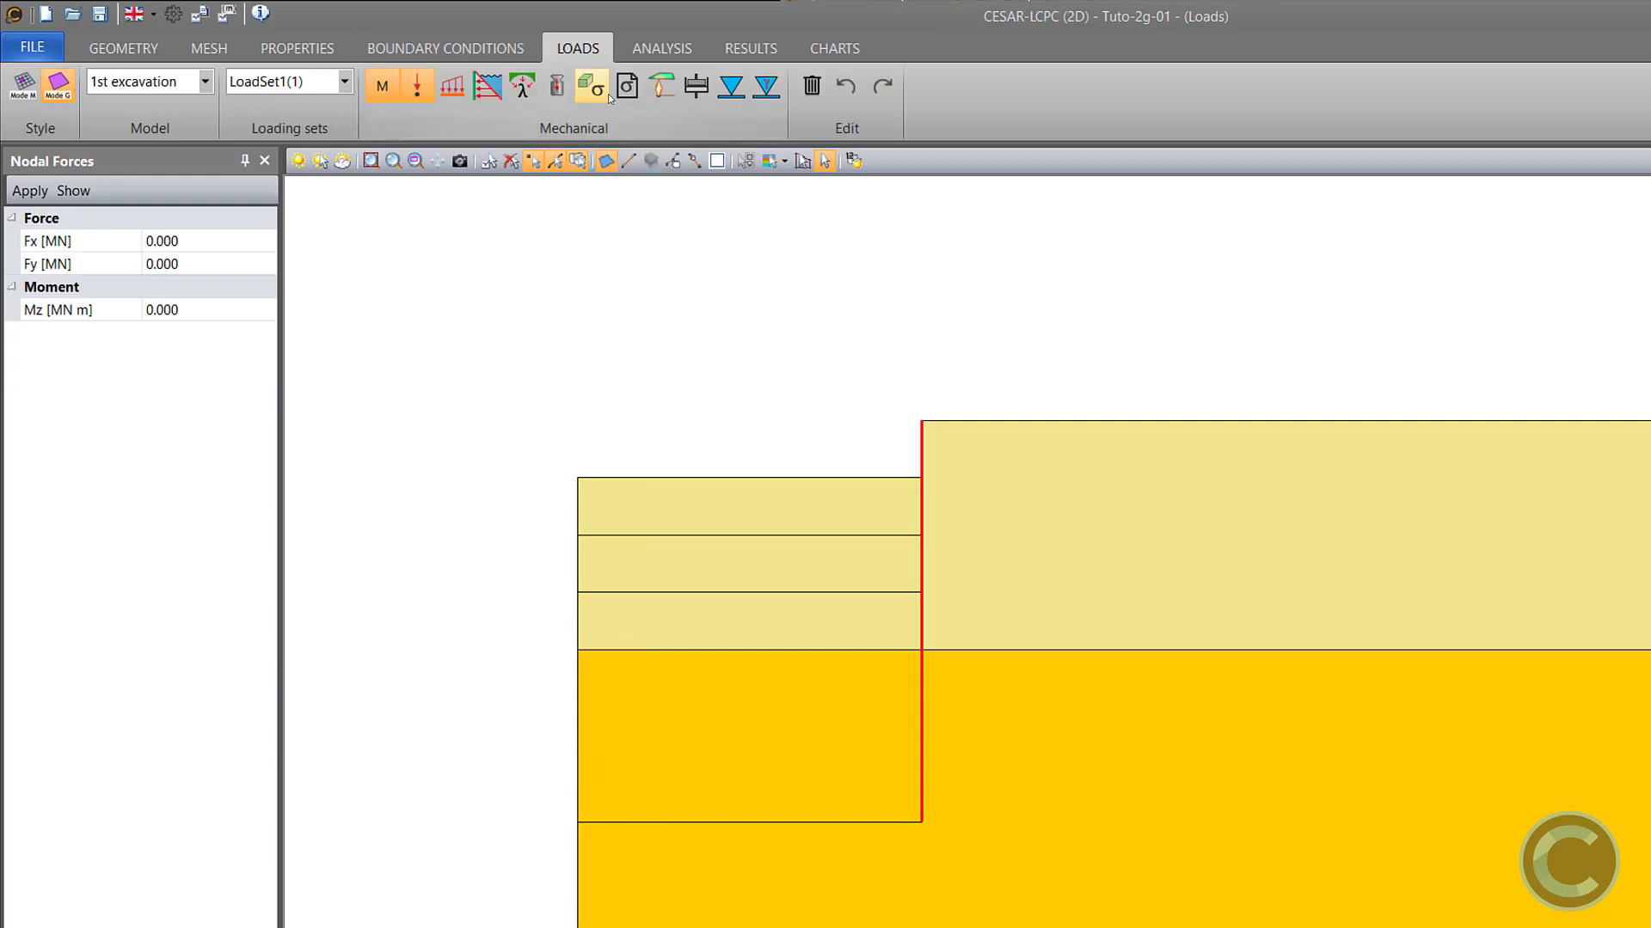
click(526, 86)
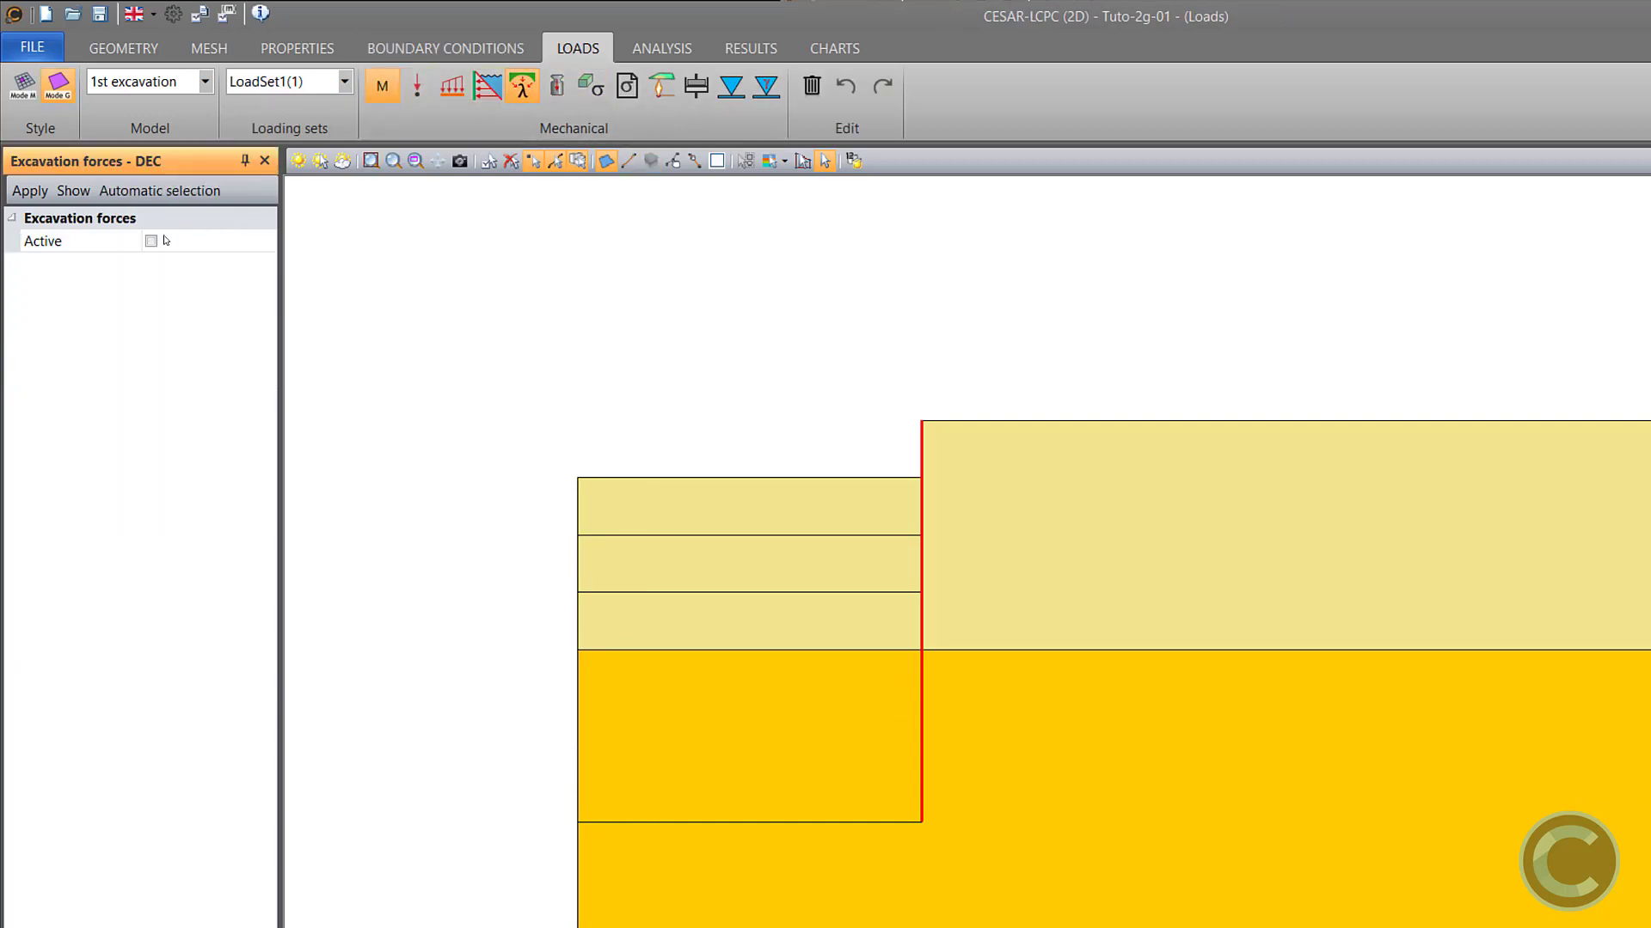
click(151, 242)
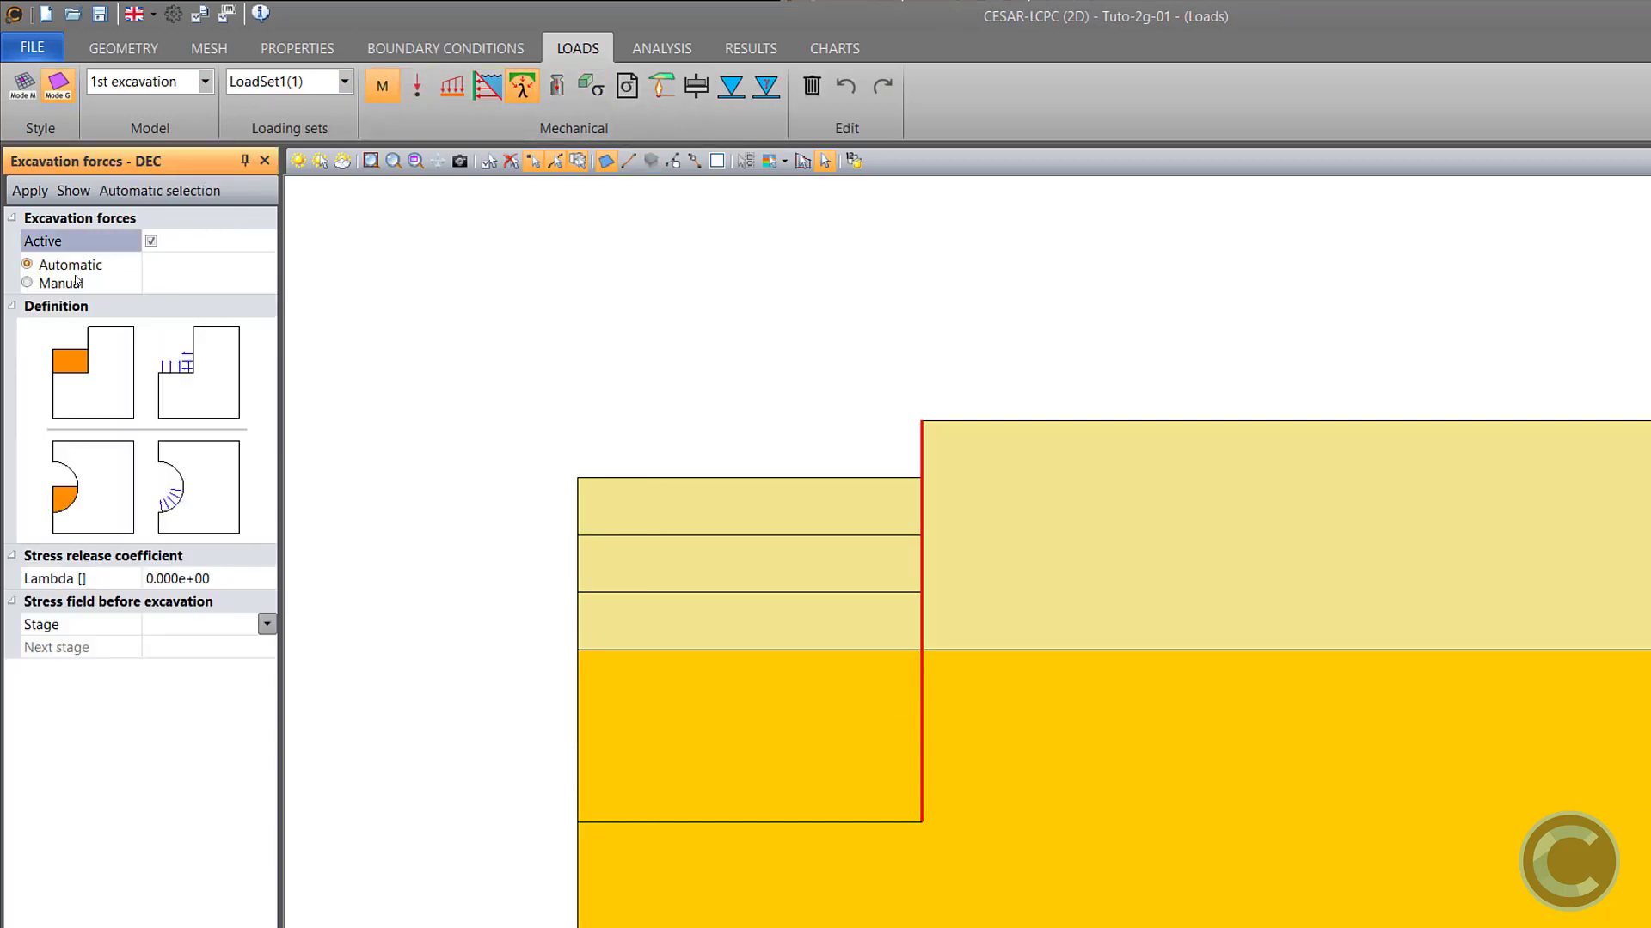
click(225, 580)
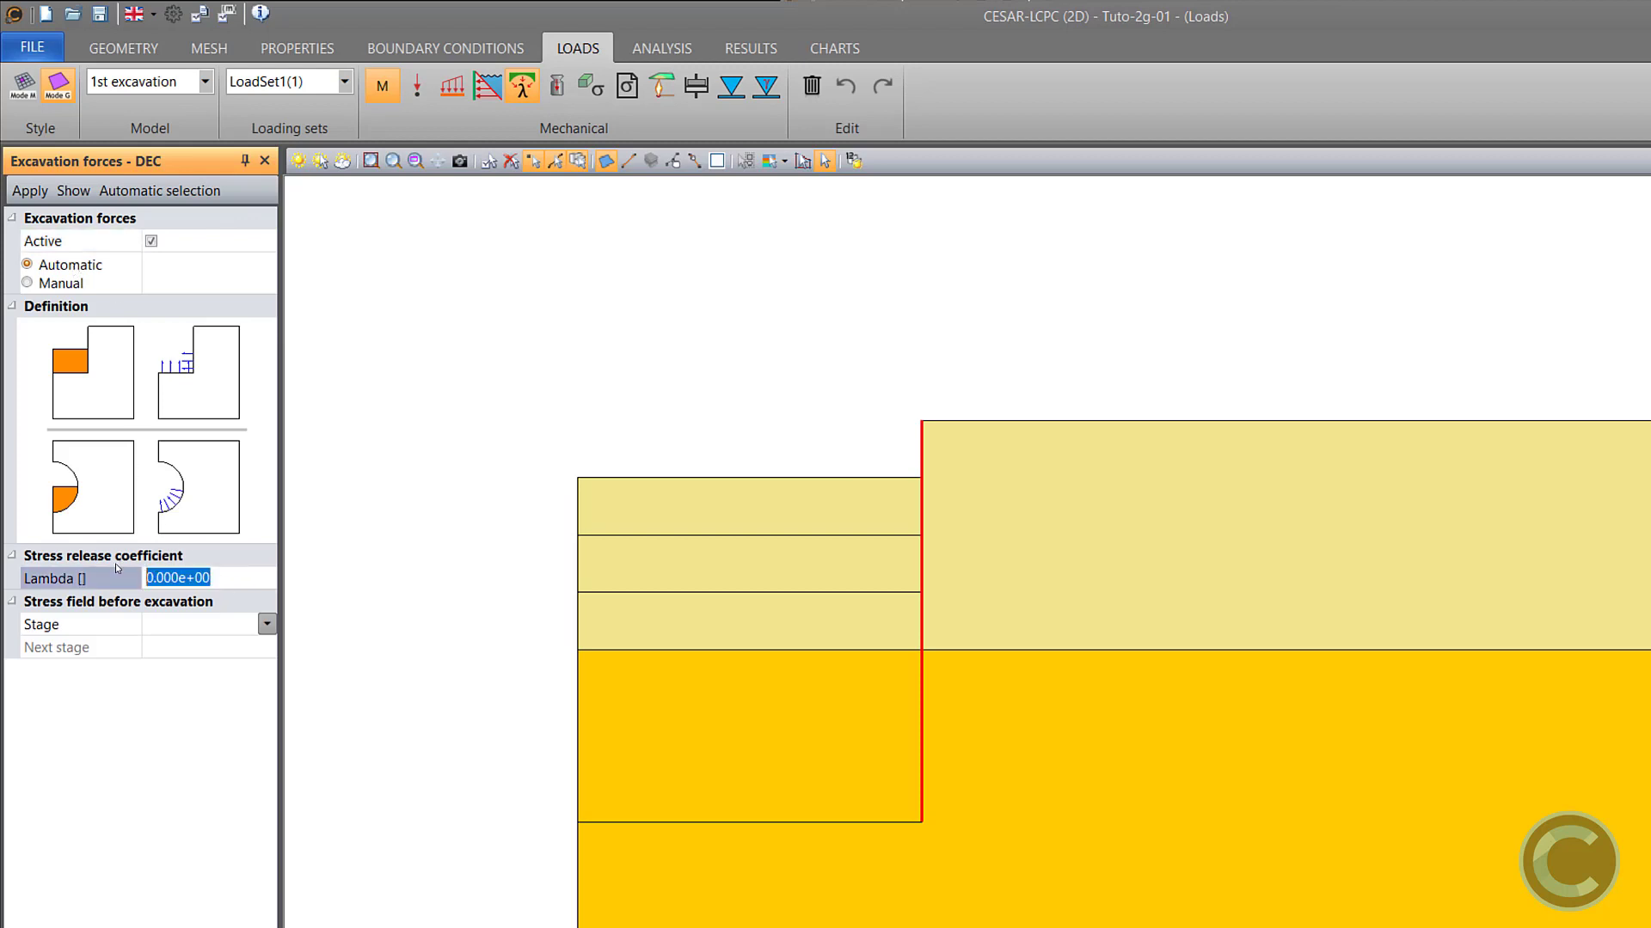
text(1)
click(265, 623)
click(205, 649)
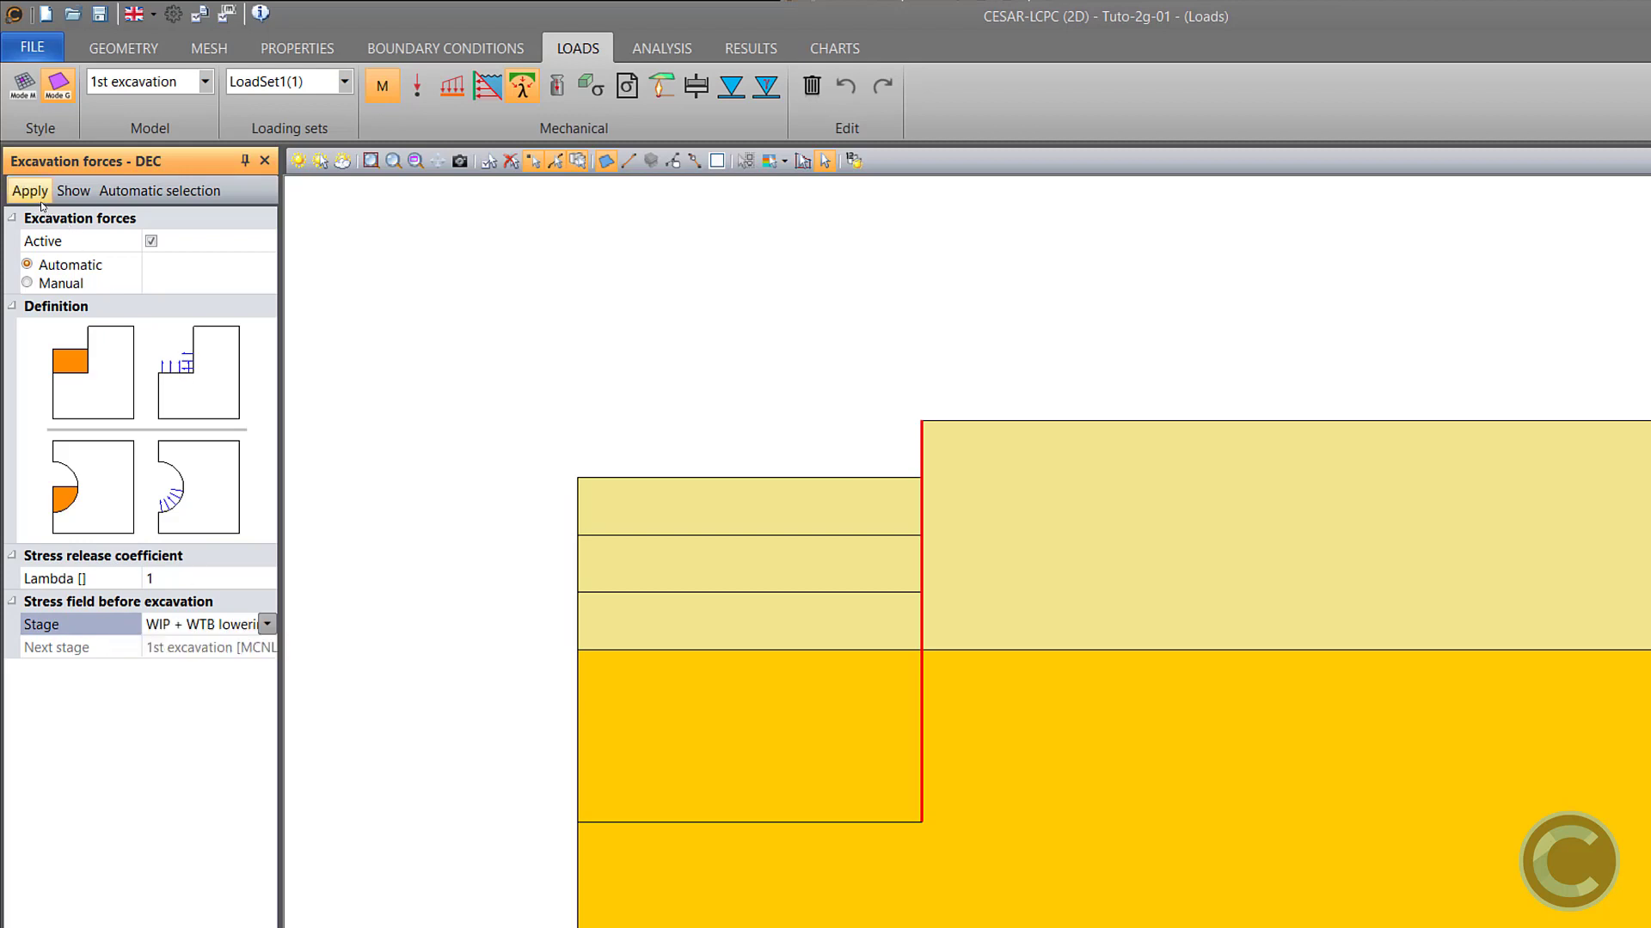
click(75, 193)
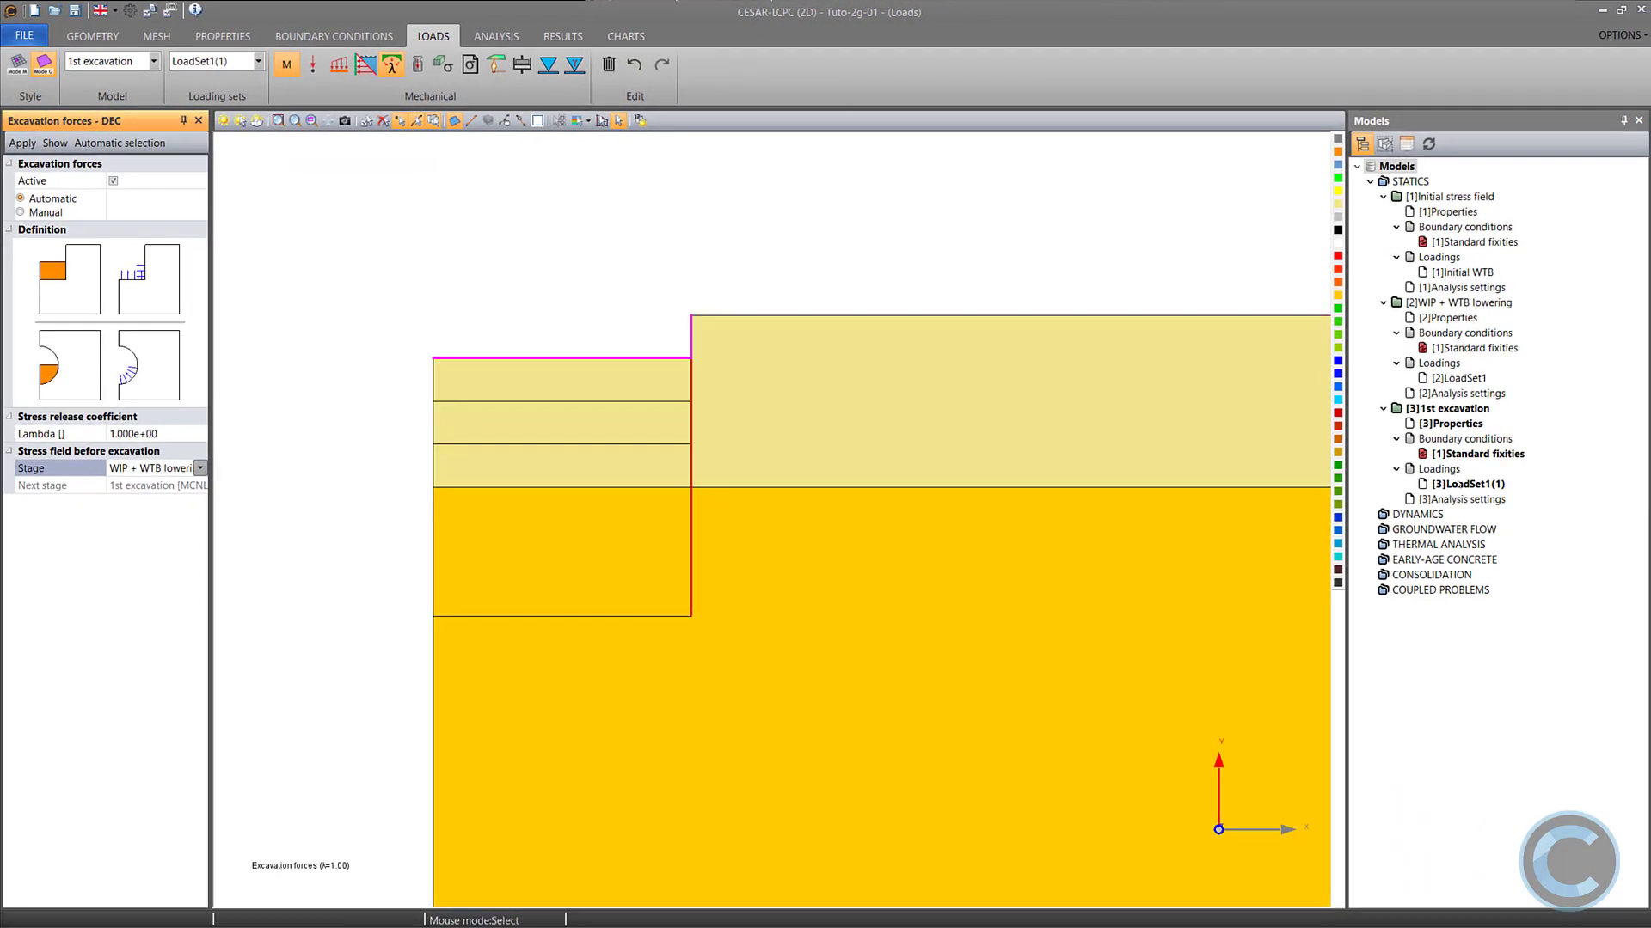
Rename the 1st excavation model's load set as Excavation forces #1.
click(1457, 484)
key(F2)
text(Exca)
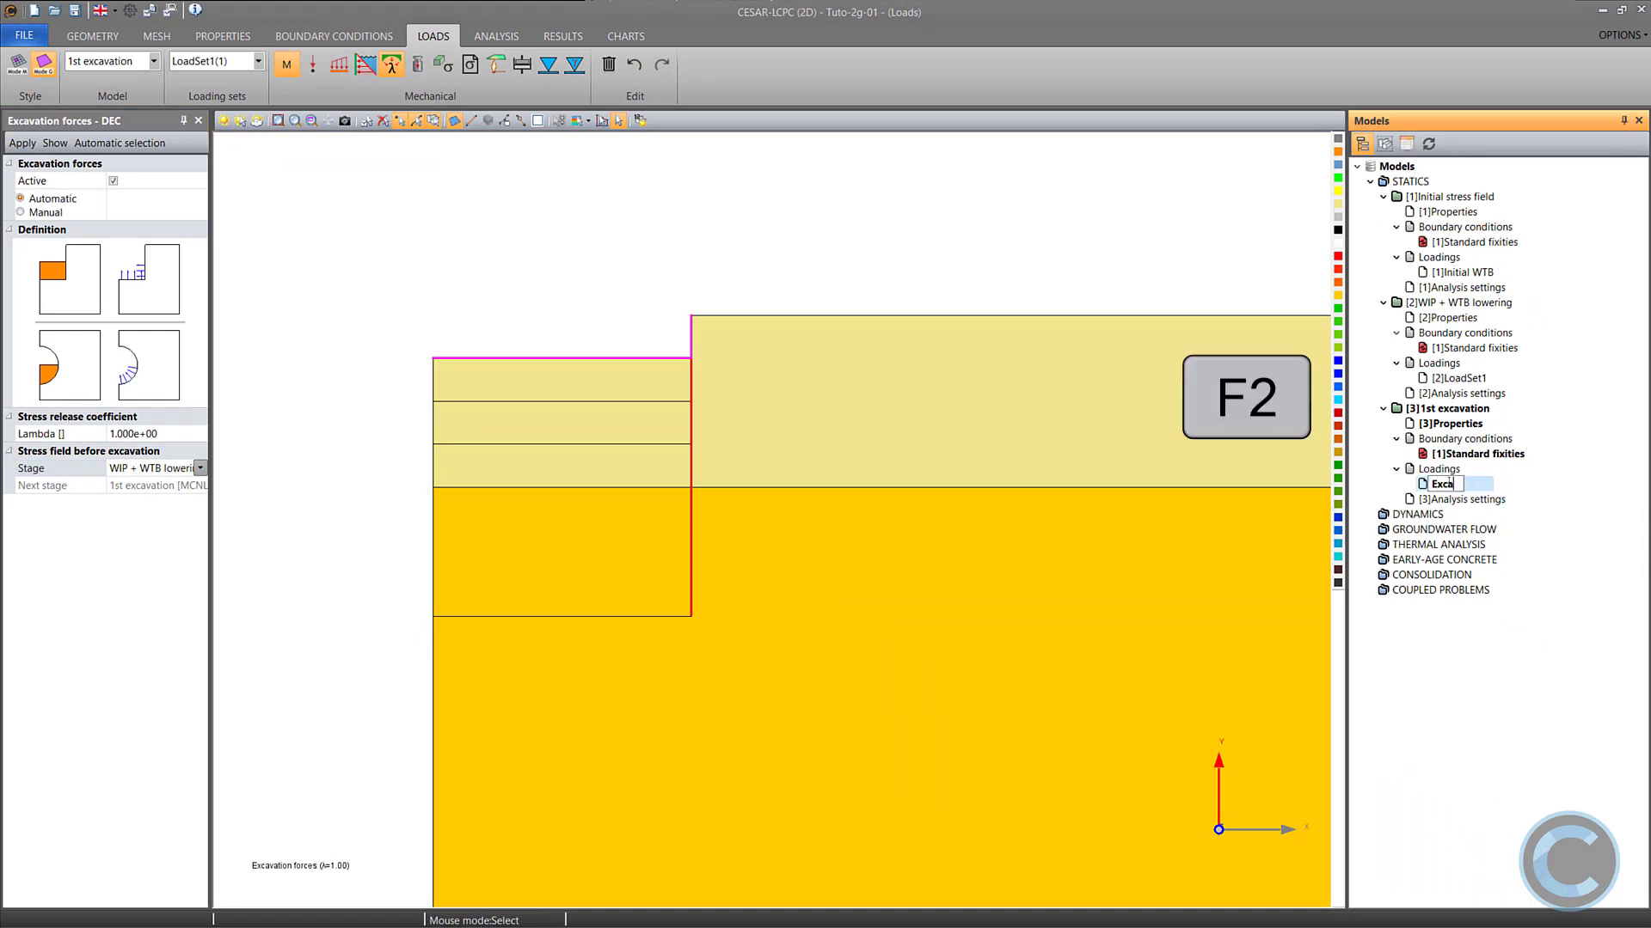
text(vation forces #1)
key(Return)
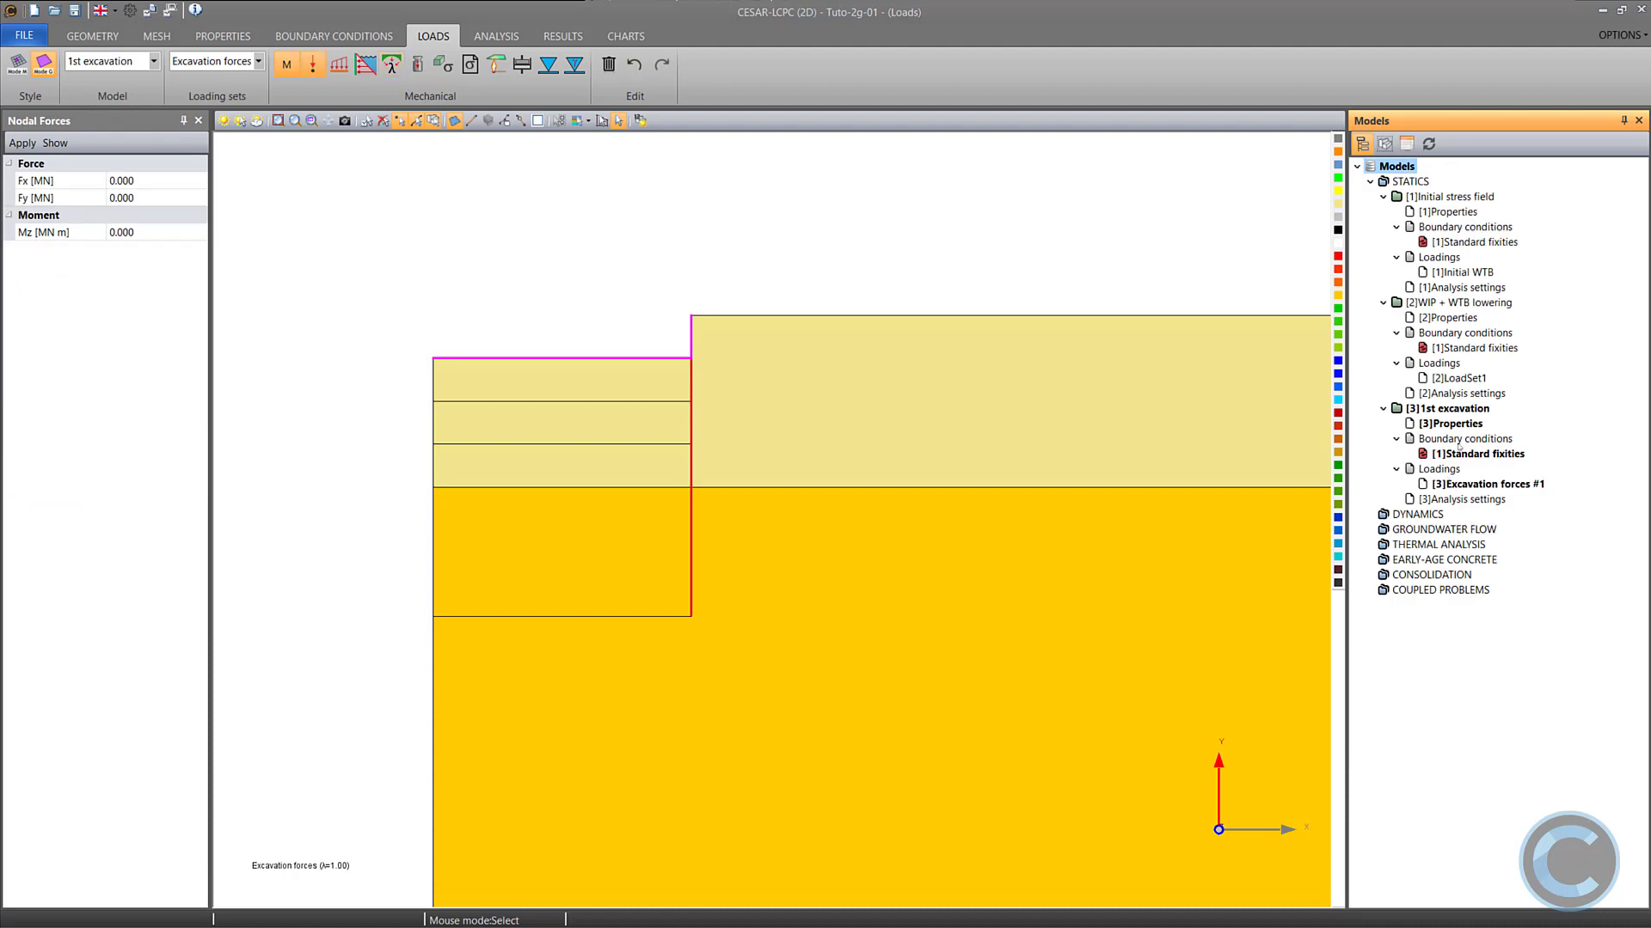
Rename the WIP + WTB lowering model's load set as Wtb lowering @-5 m.
click(1462, 380)
click(1461, 380)
text(Wtb lowering)
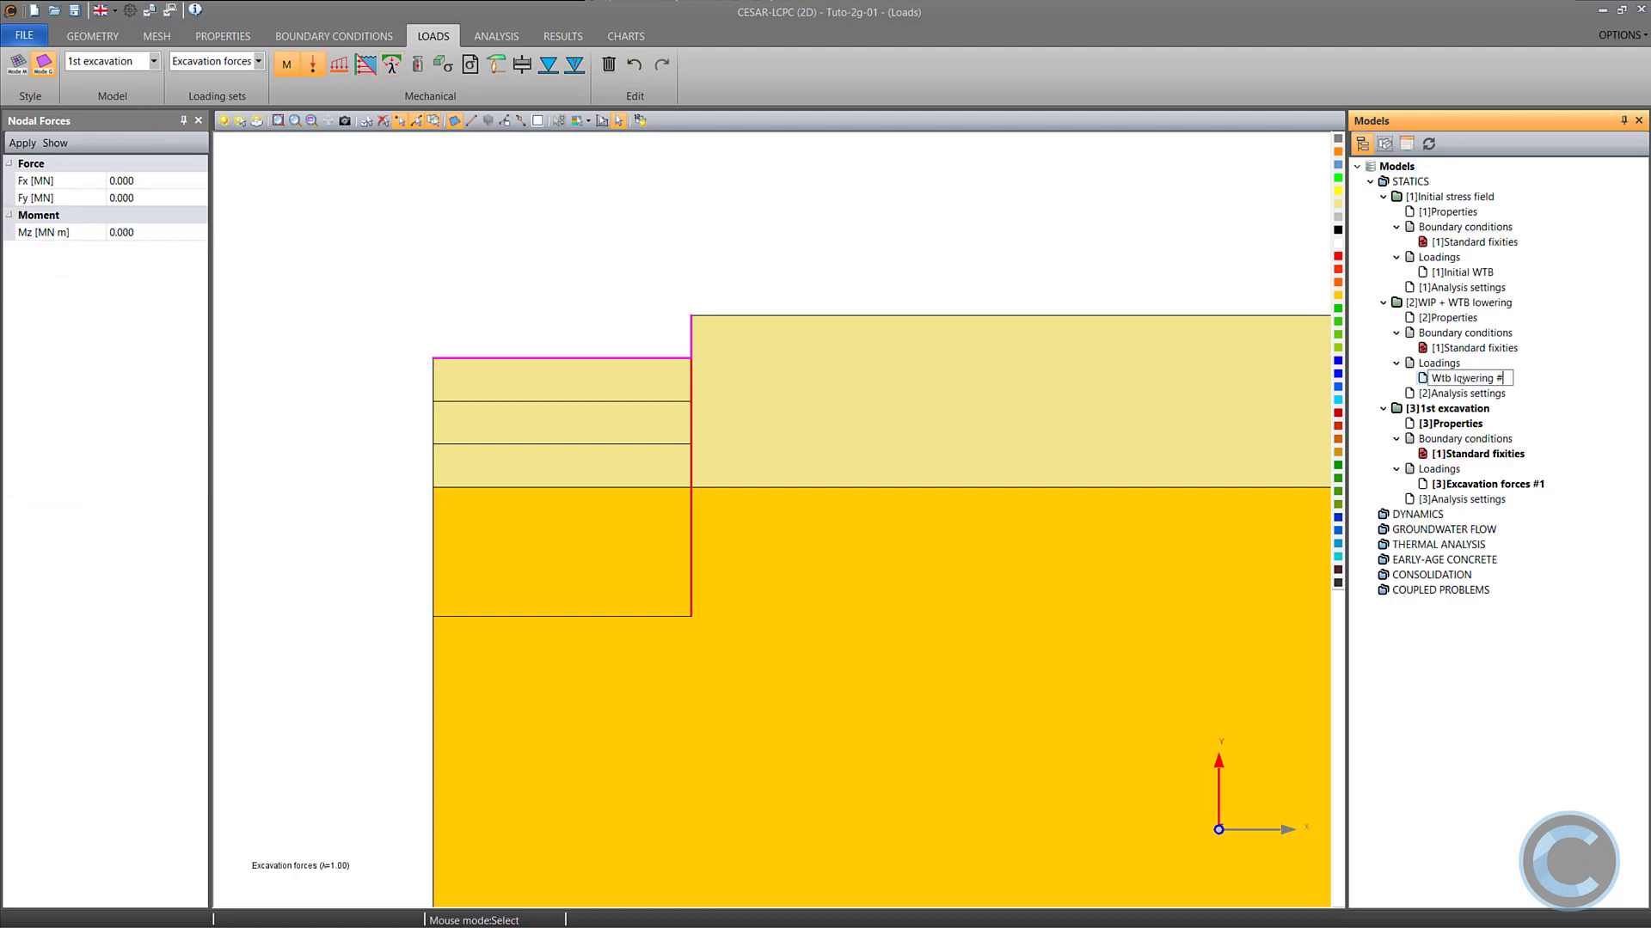
text( @-5 m)
key(Return)
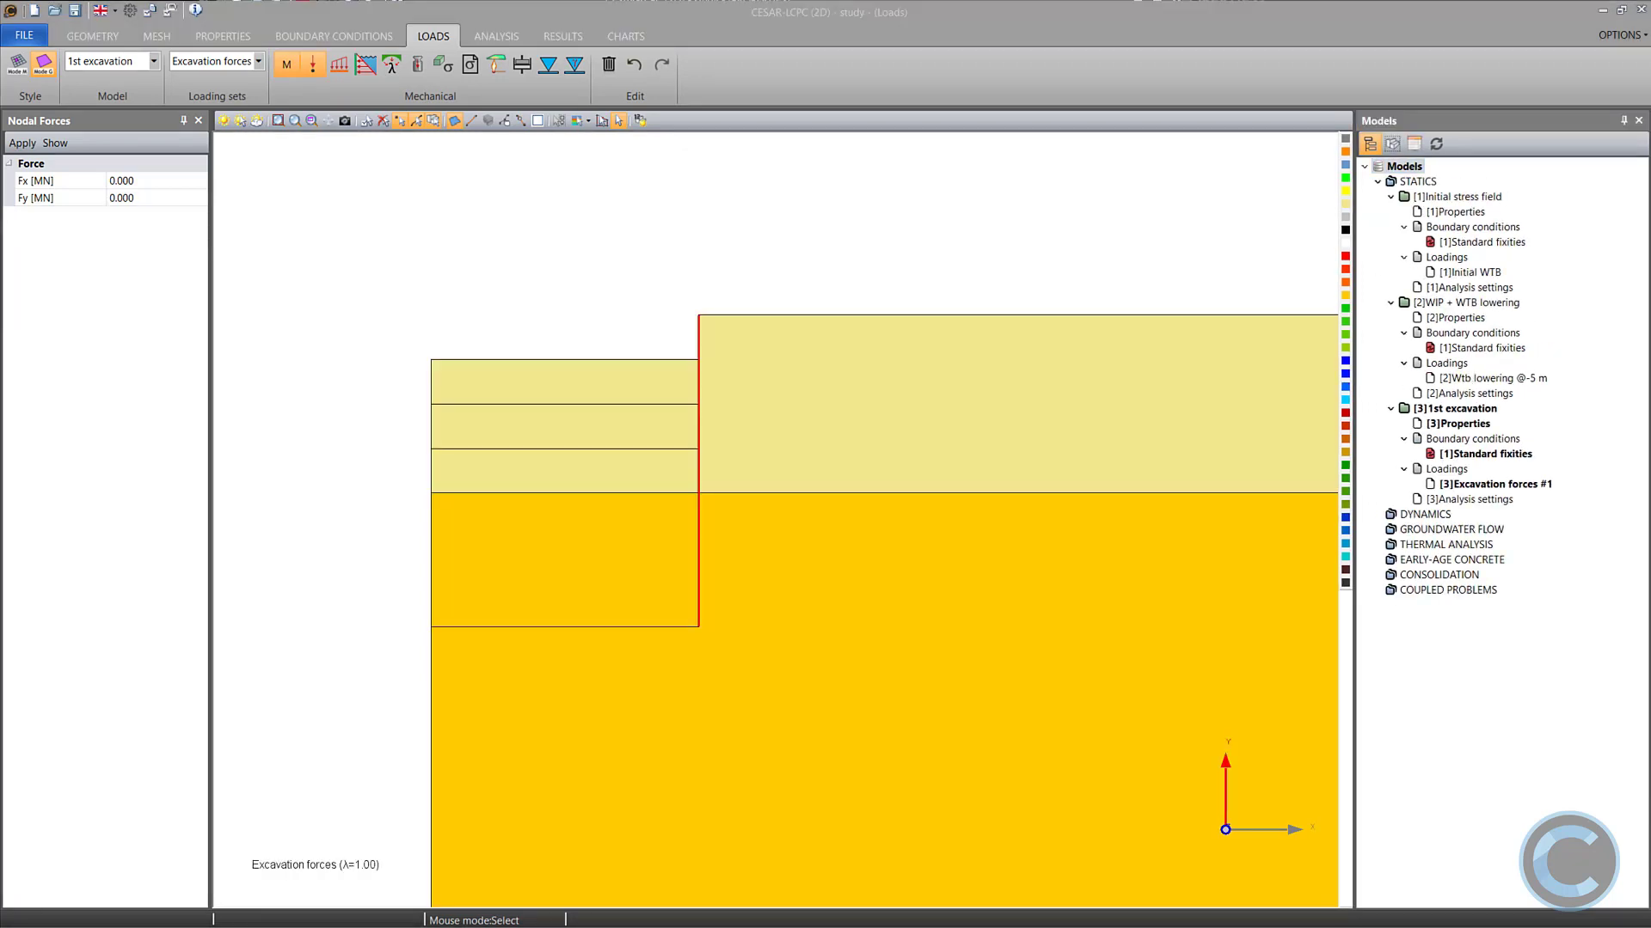
Disable displacement initialisation in the 1st excavation model's analysis settings.
click(1468, 500)
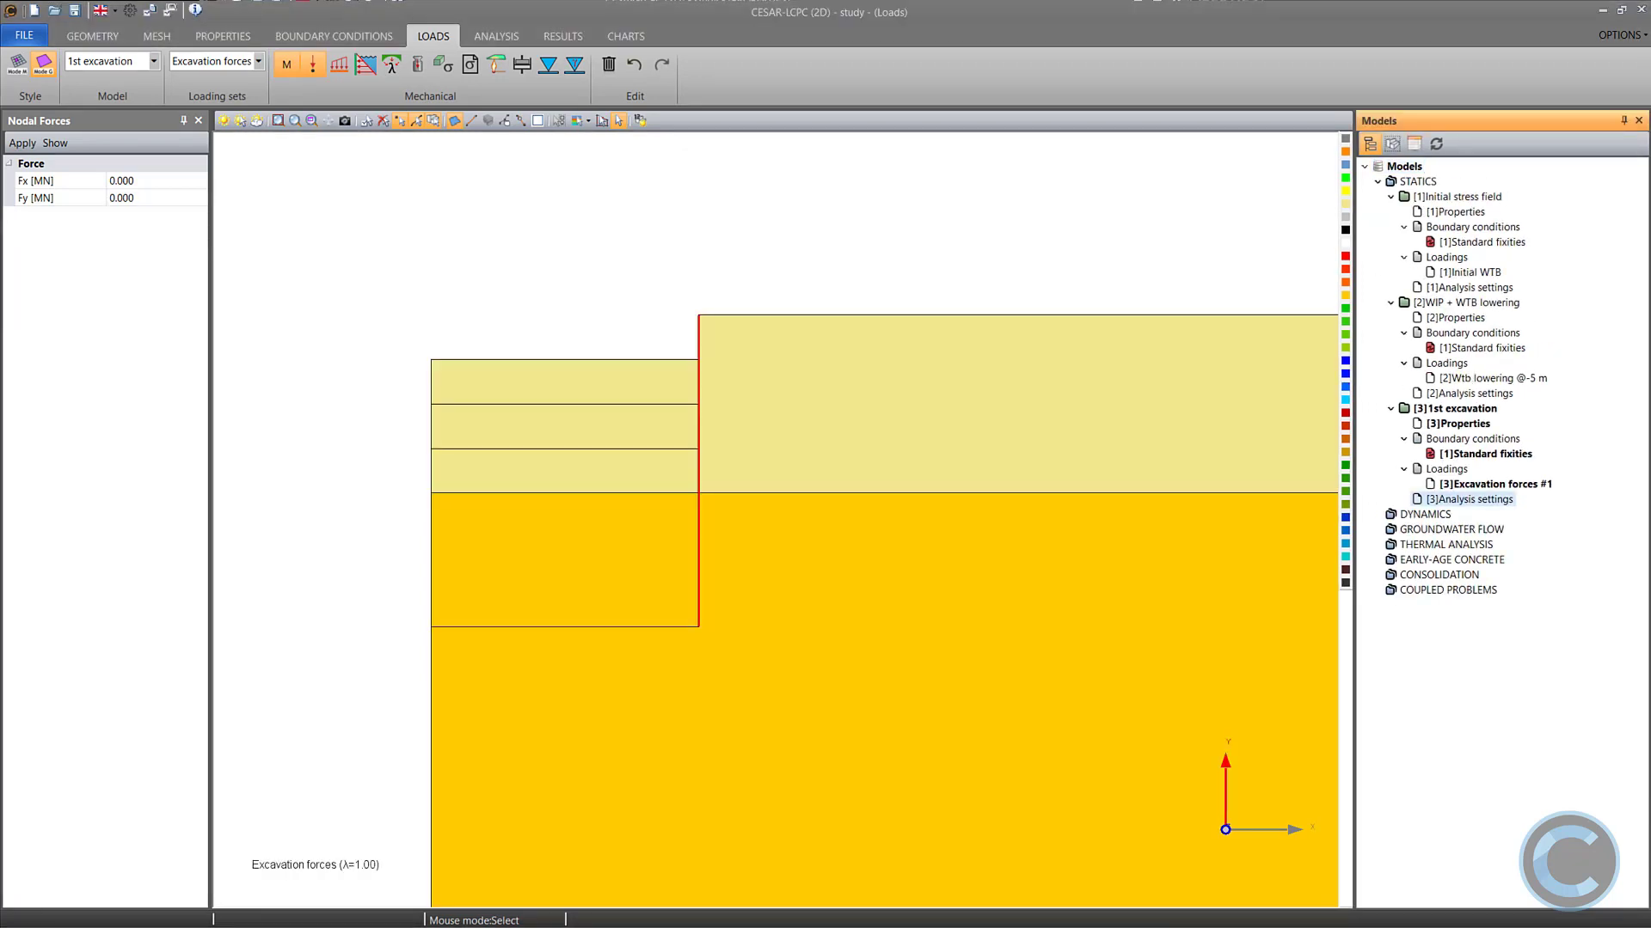
double_click(1468, 499)
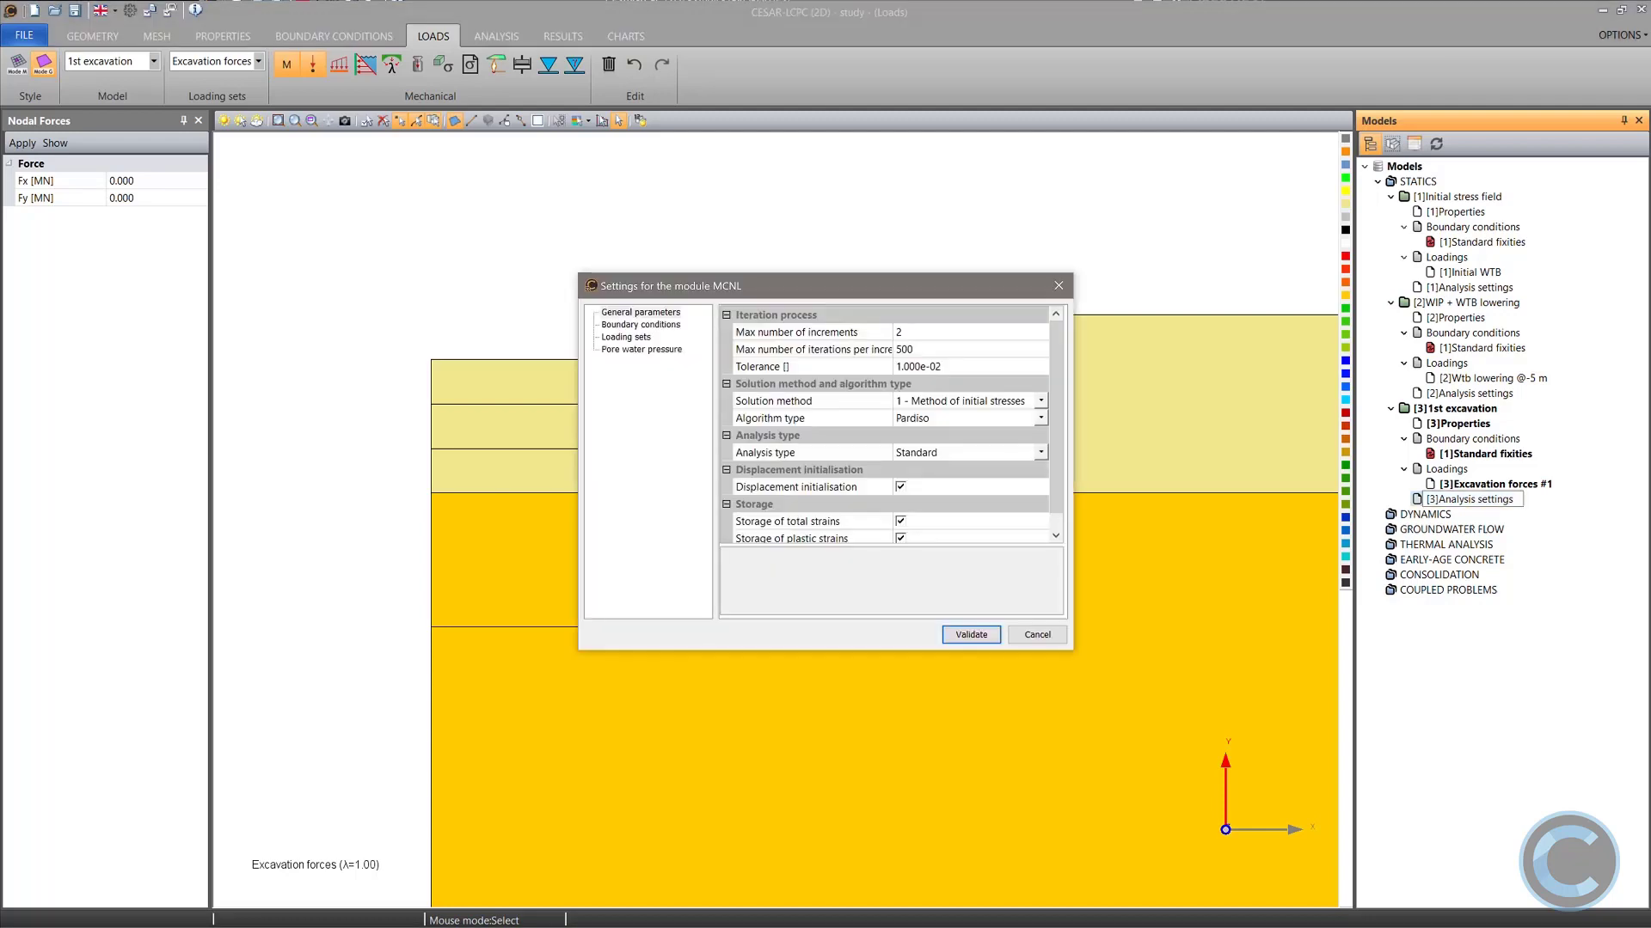
drag(893, 487, 896, 486)
click(903, 488)
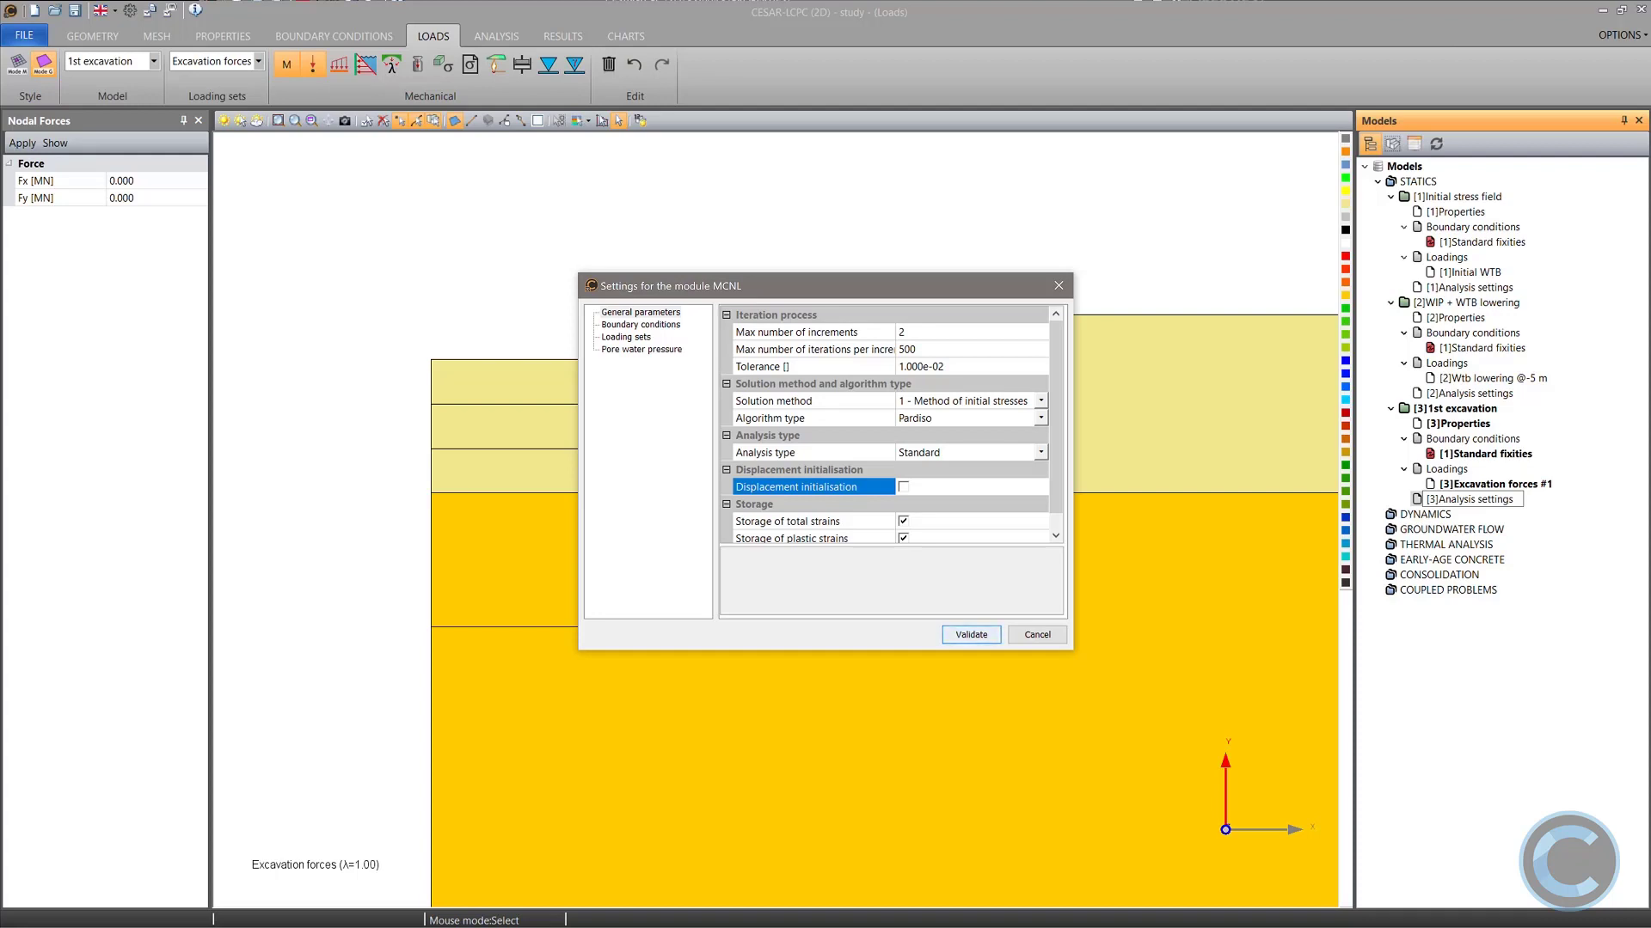
click(971, 635)
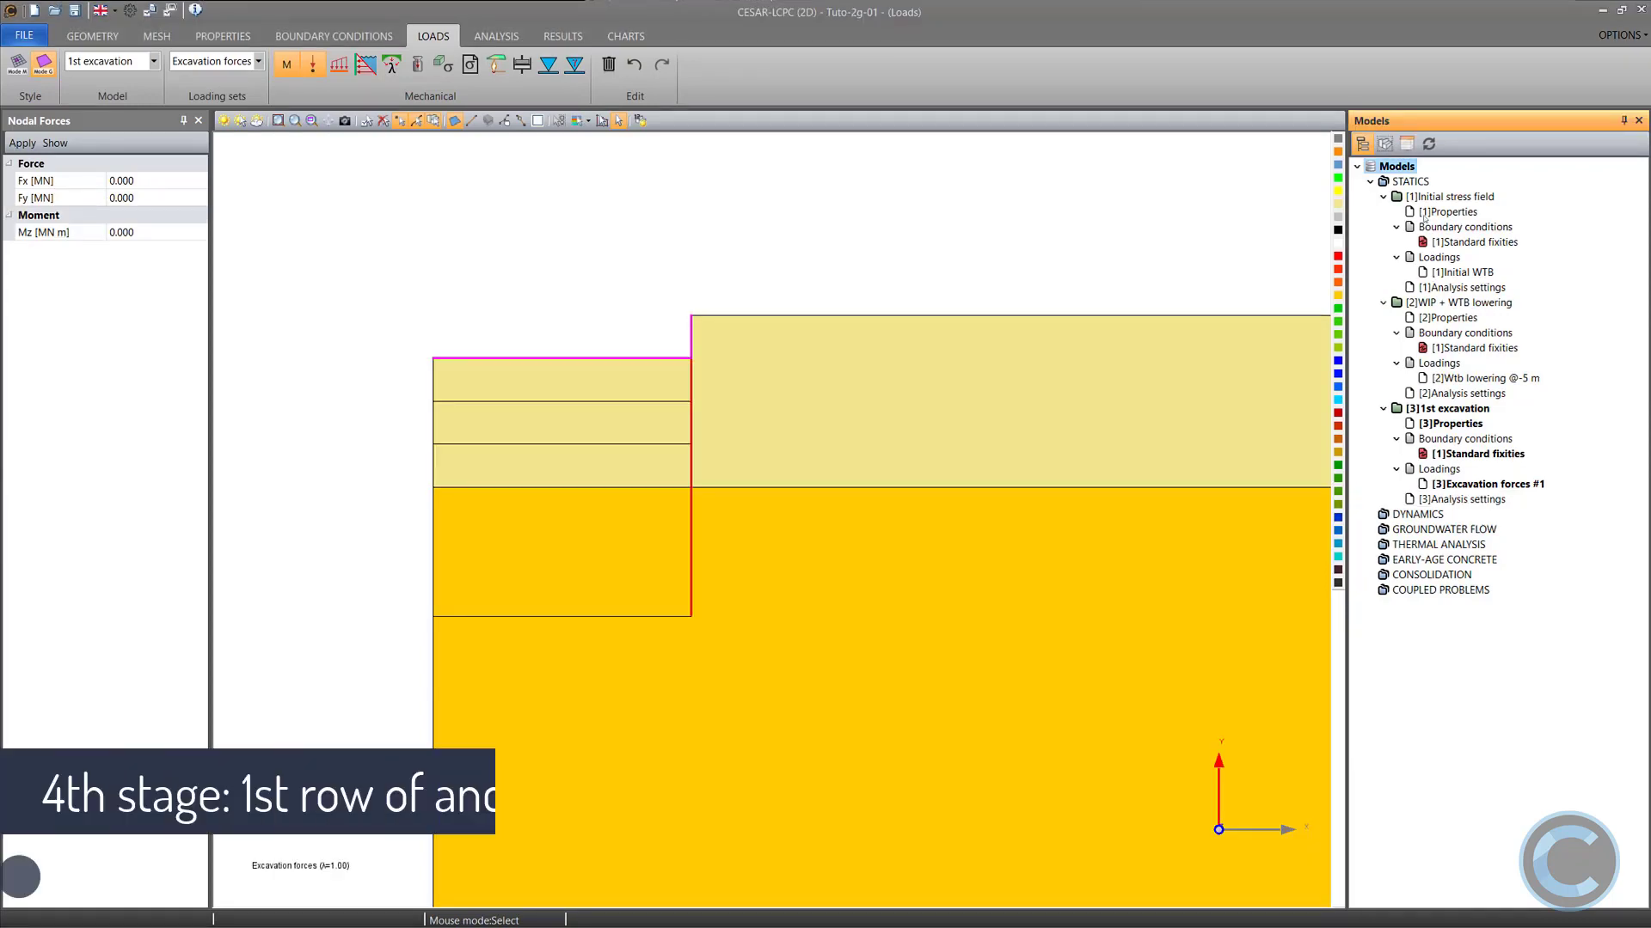
Add a plane strain, staged construction STATICS model named Activation anchors #1.
click(1460, 192)
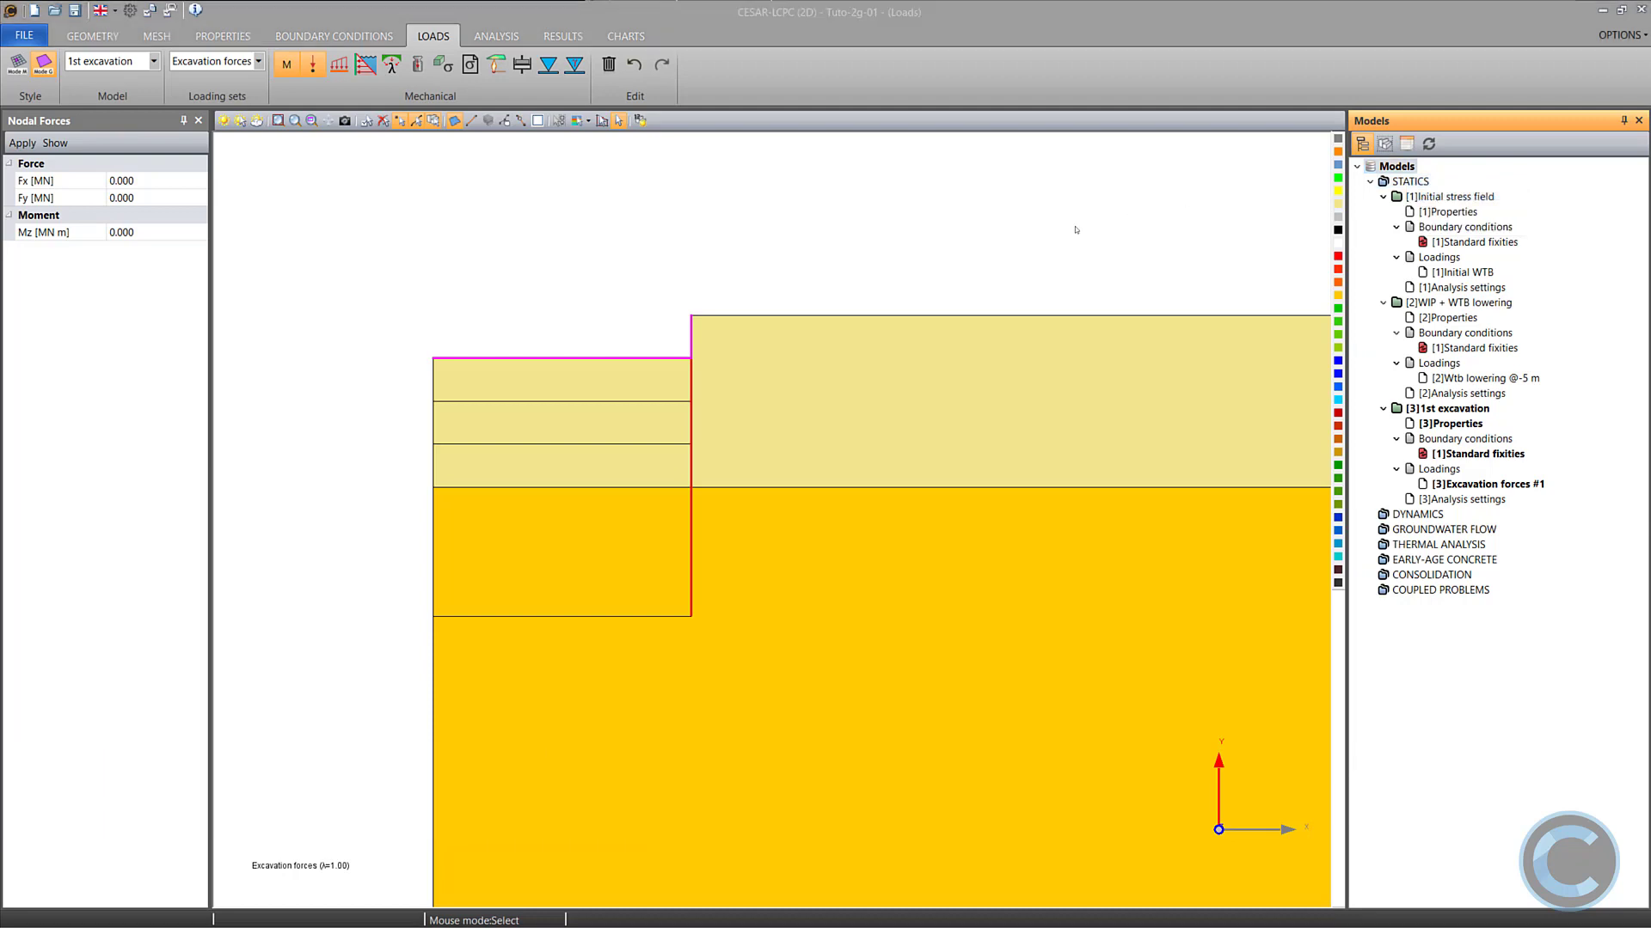
click(804, 225)
text(Activation anchors #1)
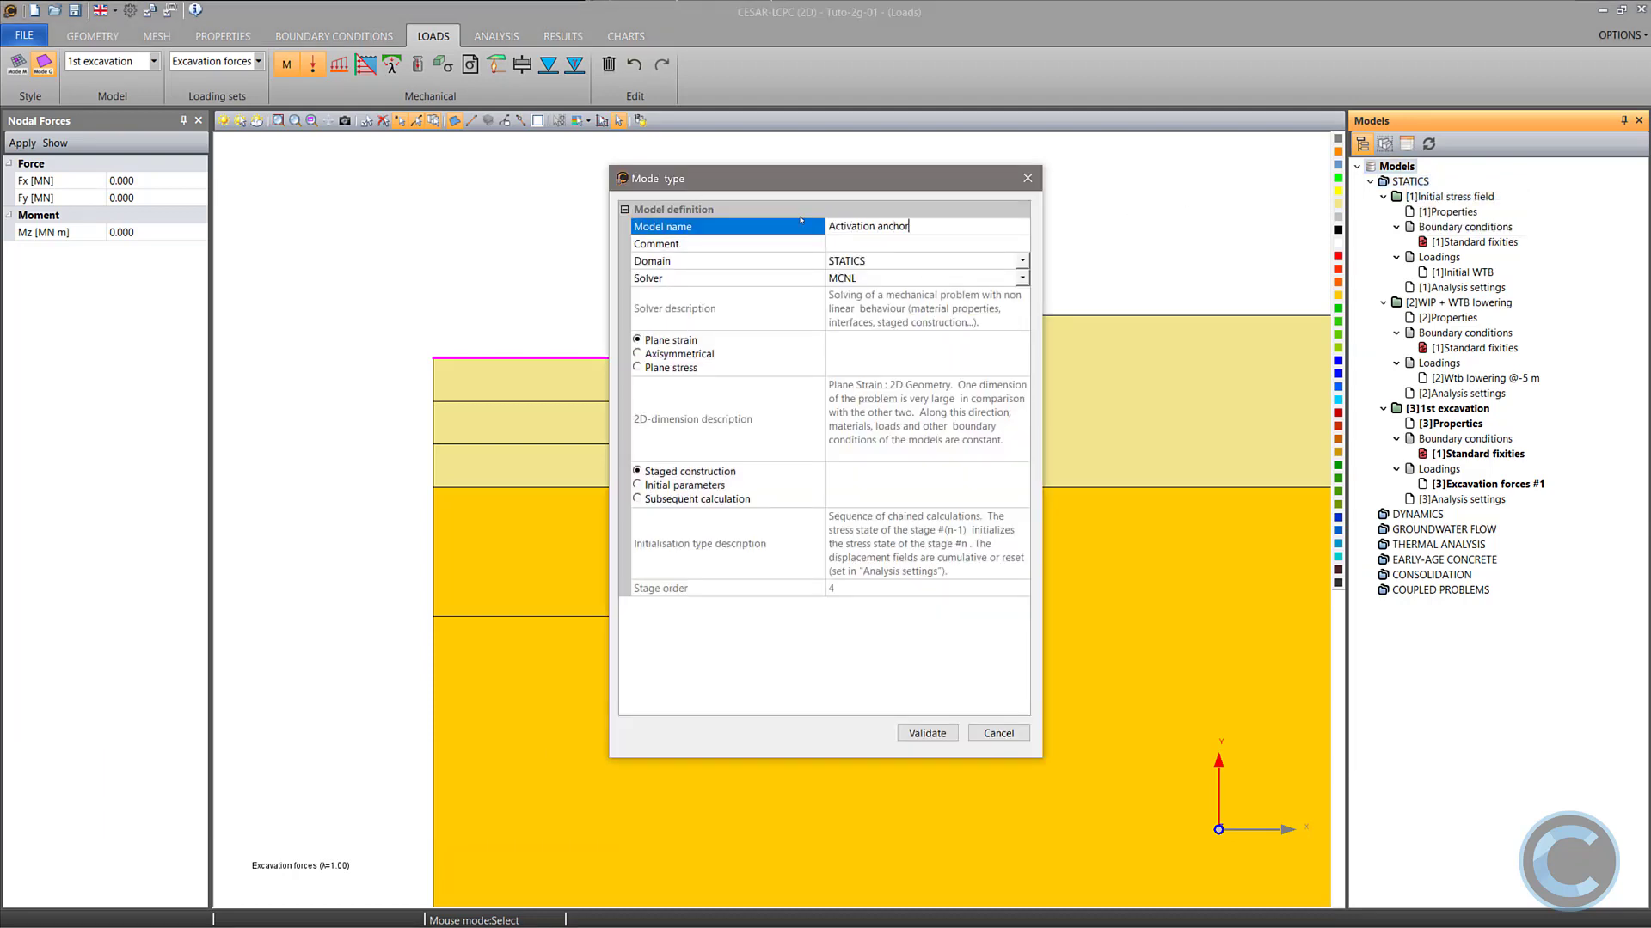
click(920, 731)
Copy the 1st excavation properties and analysis settings into the Activation anchors #1 model, and share the Standard fixities with it.
drag(1448, 424, 1453, 530)
click(747, 473)
drag(1474, 454, 1465, 560)
click(823, 474)
drag(1461, 500, 1466, 607)
click(748, 474)
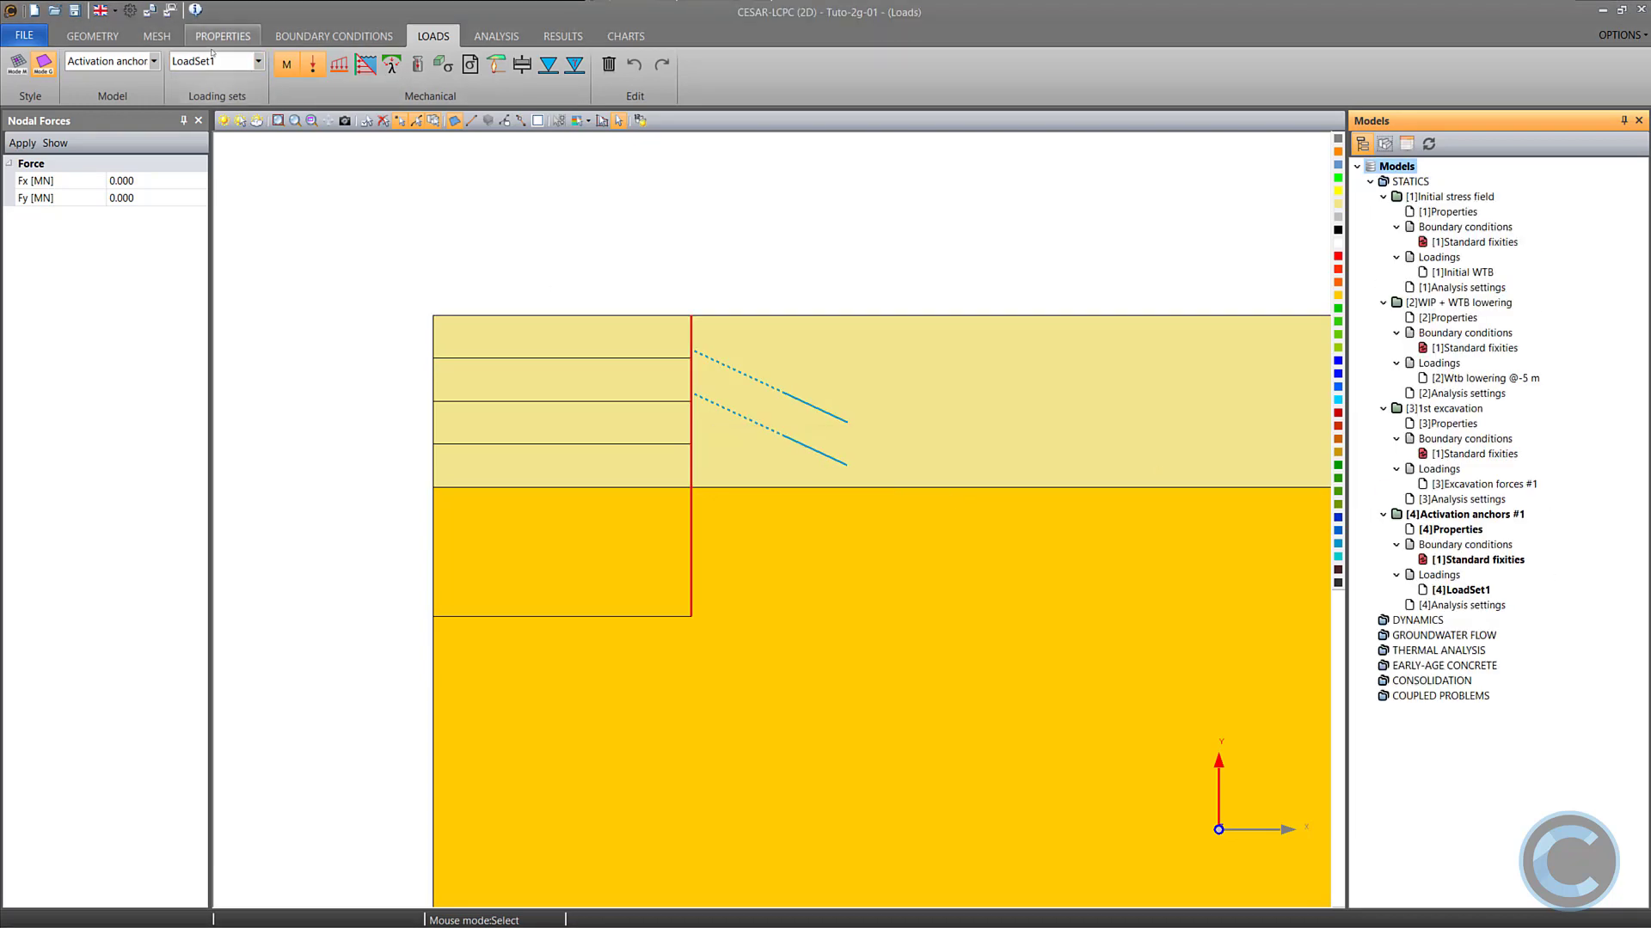
Make the uppermost soil body on the excavation side and the lower anchor inactive in the Activation anchors #1 model.
click(223, 35)
click(592, 342)
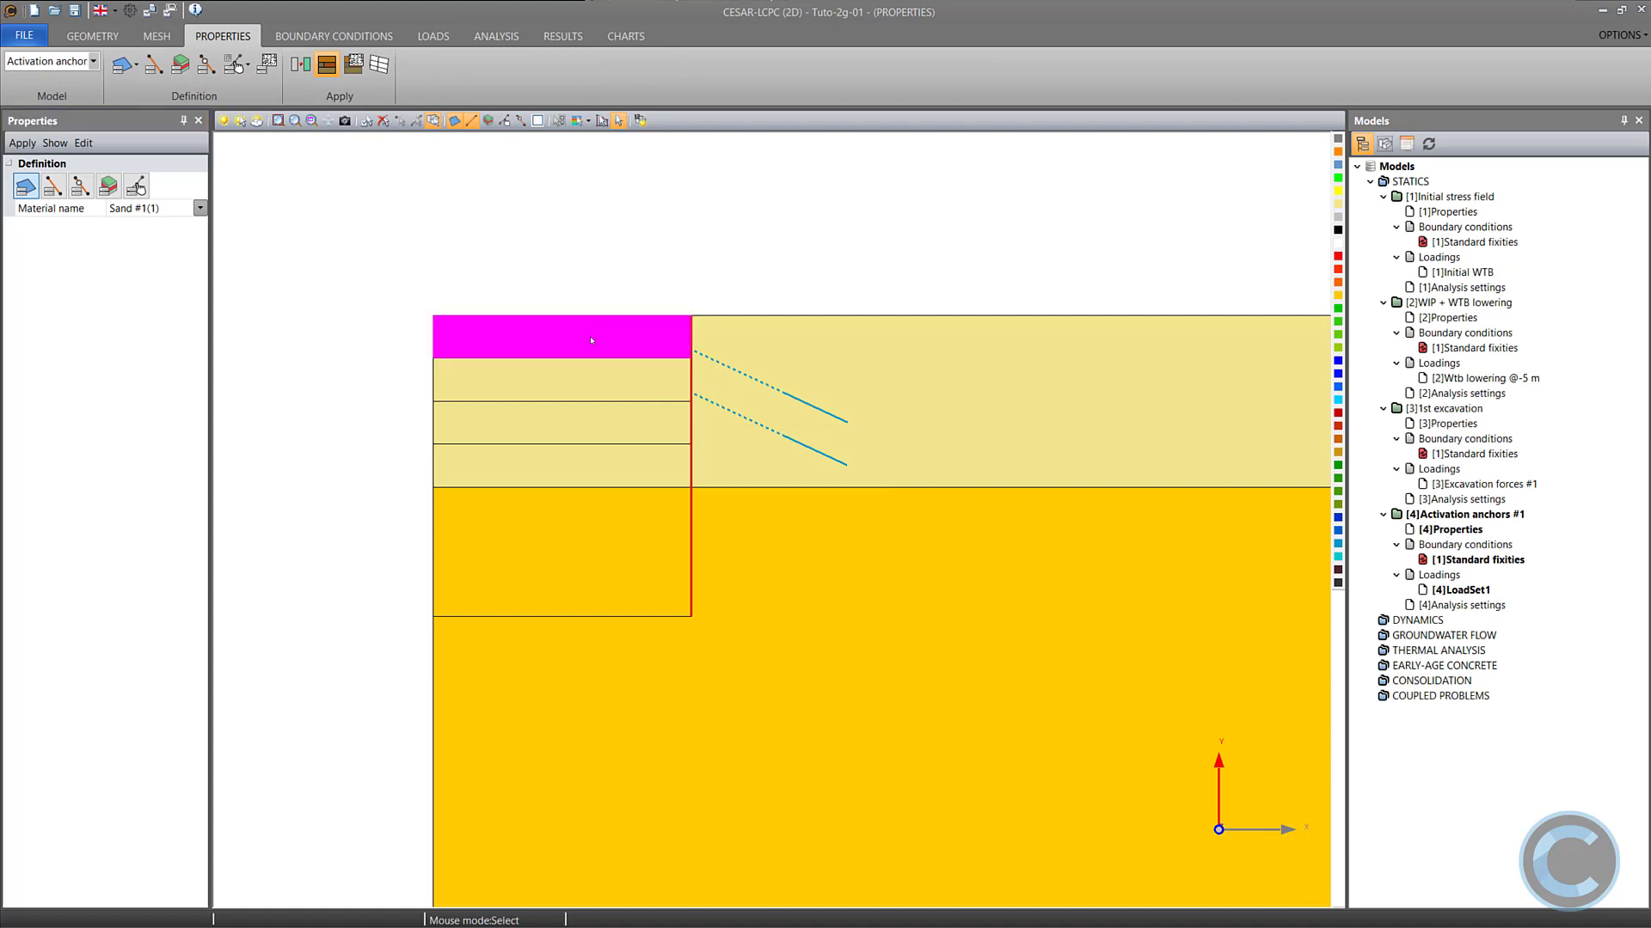
click(300, 64)
click(23, 143)
drag(815, 469, 767, 437)
click(643, 384)
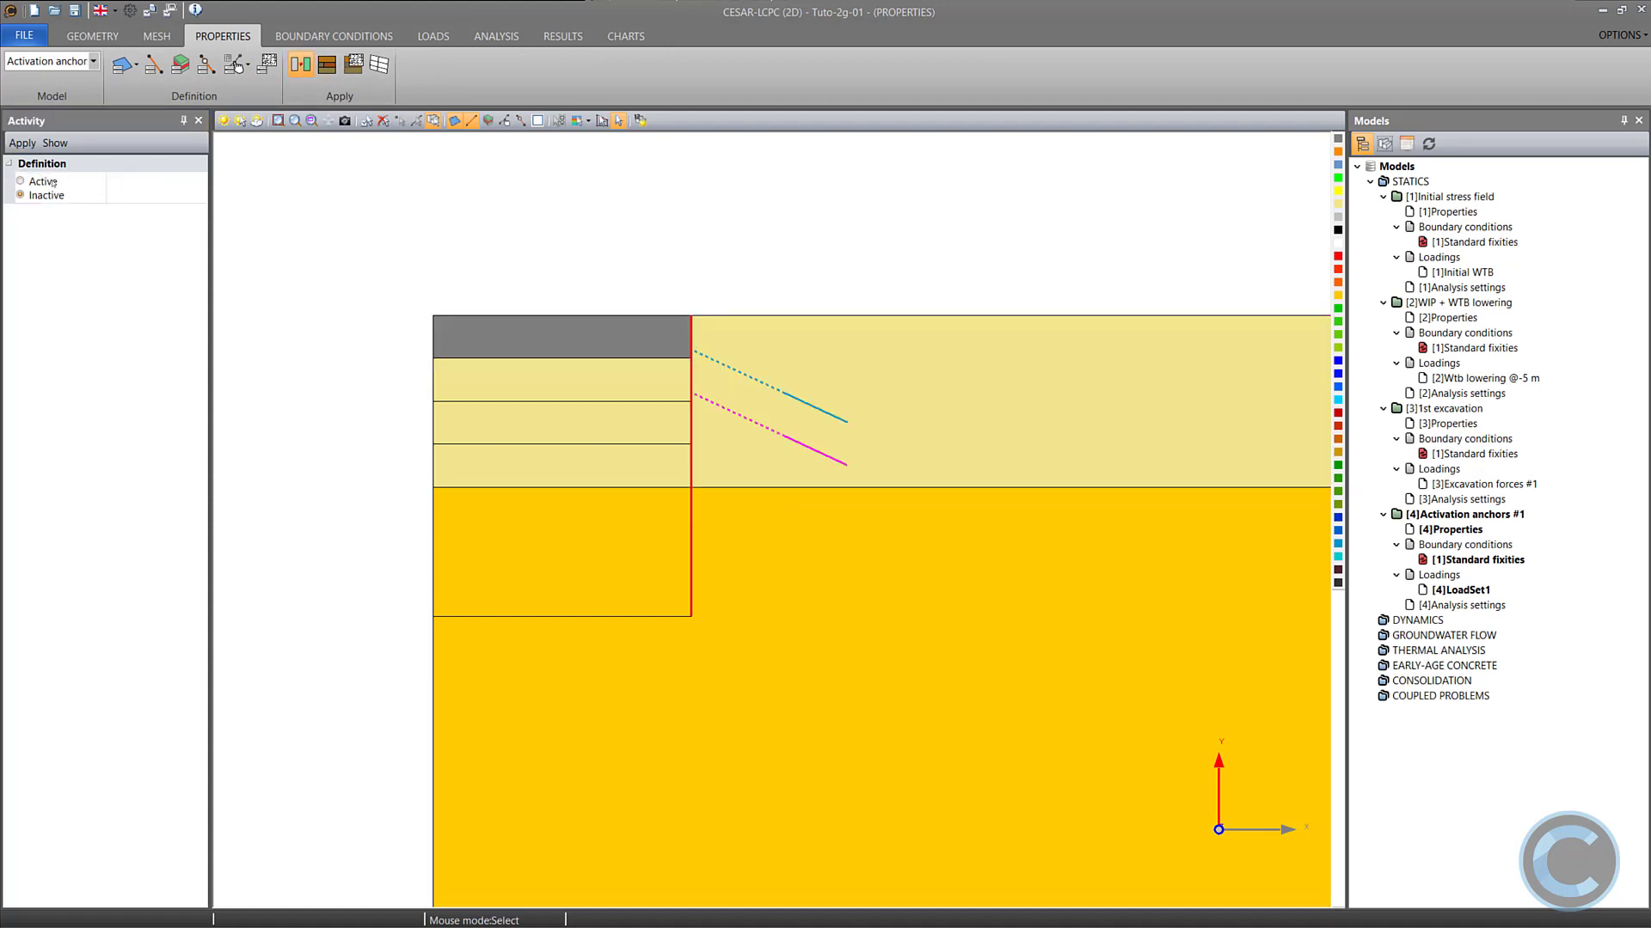
click(22, 144)
click(334, 36)
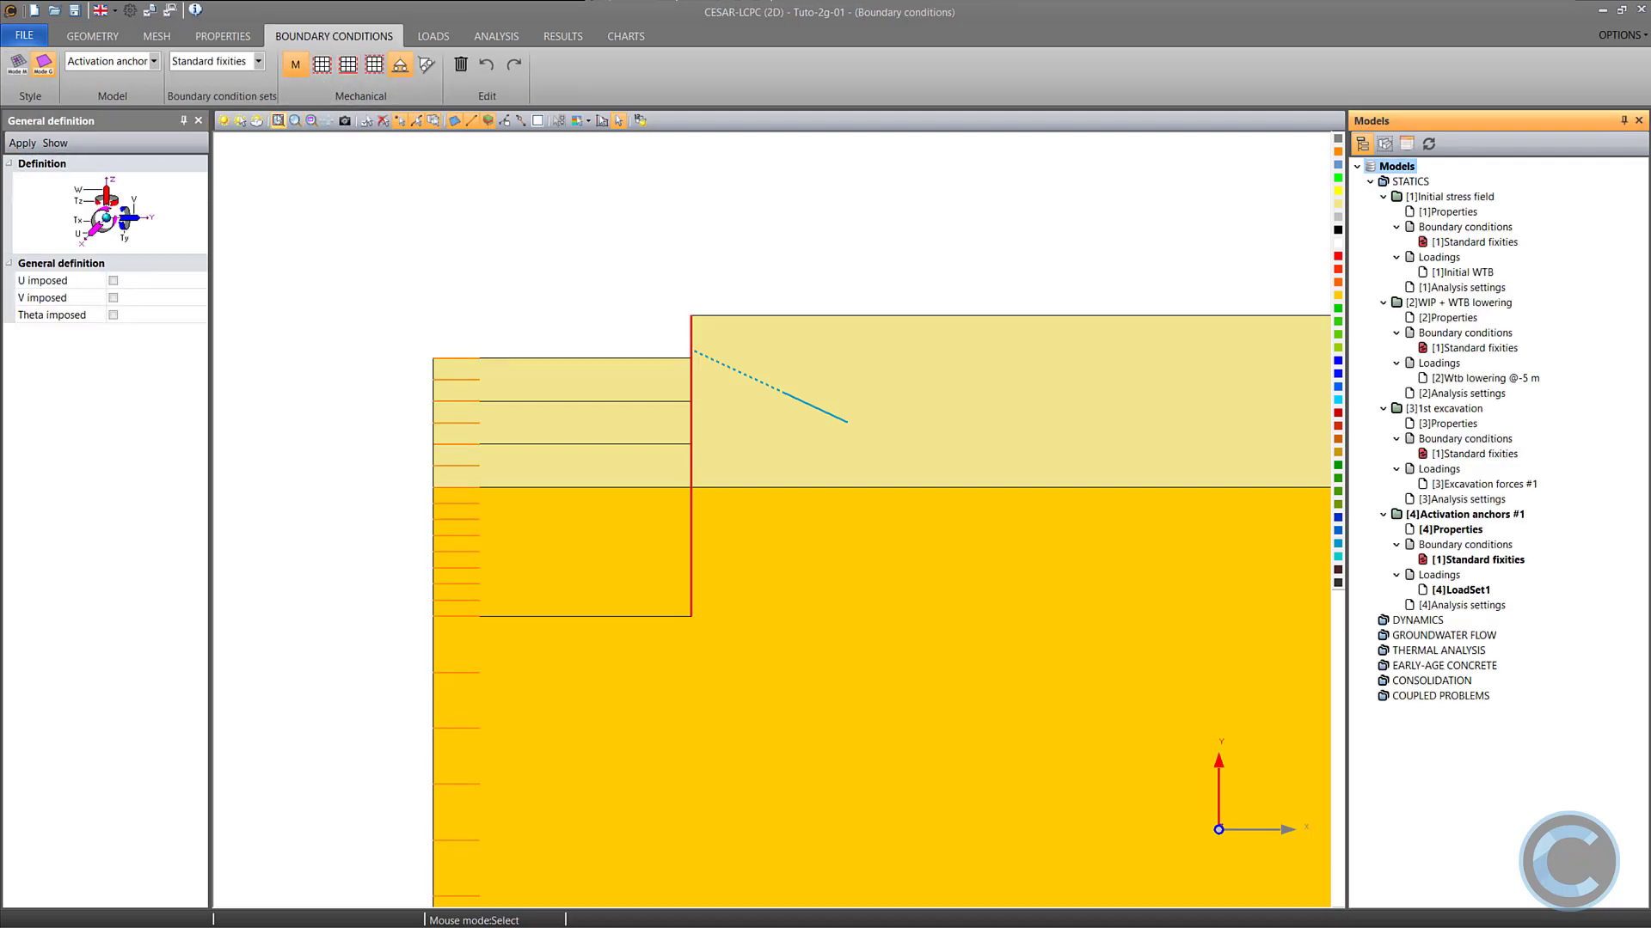
click(278, 121)
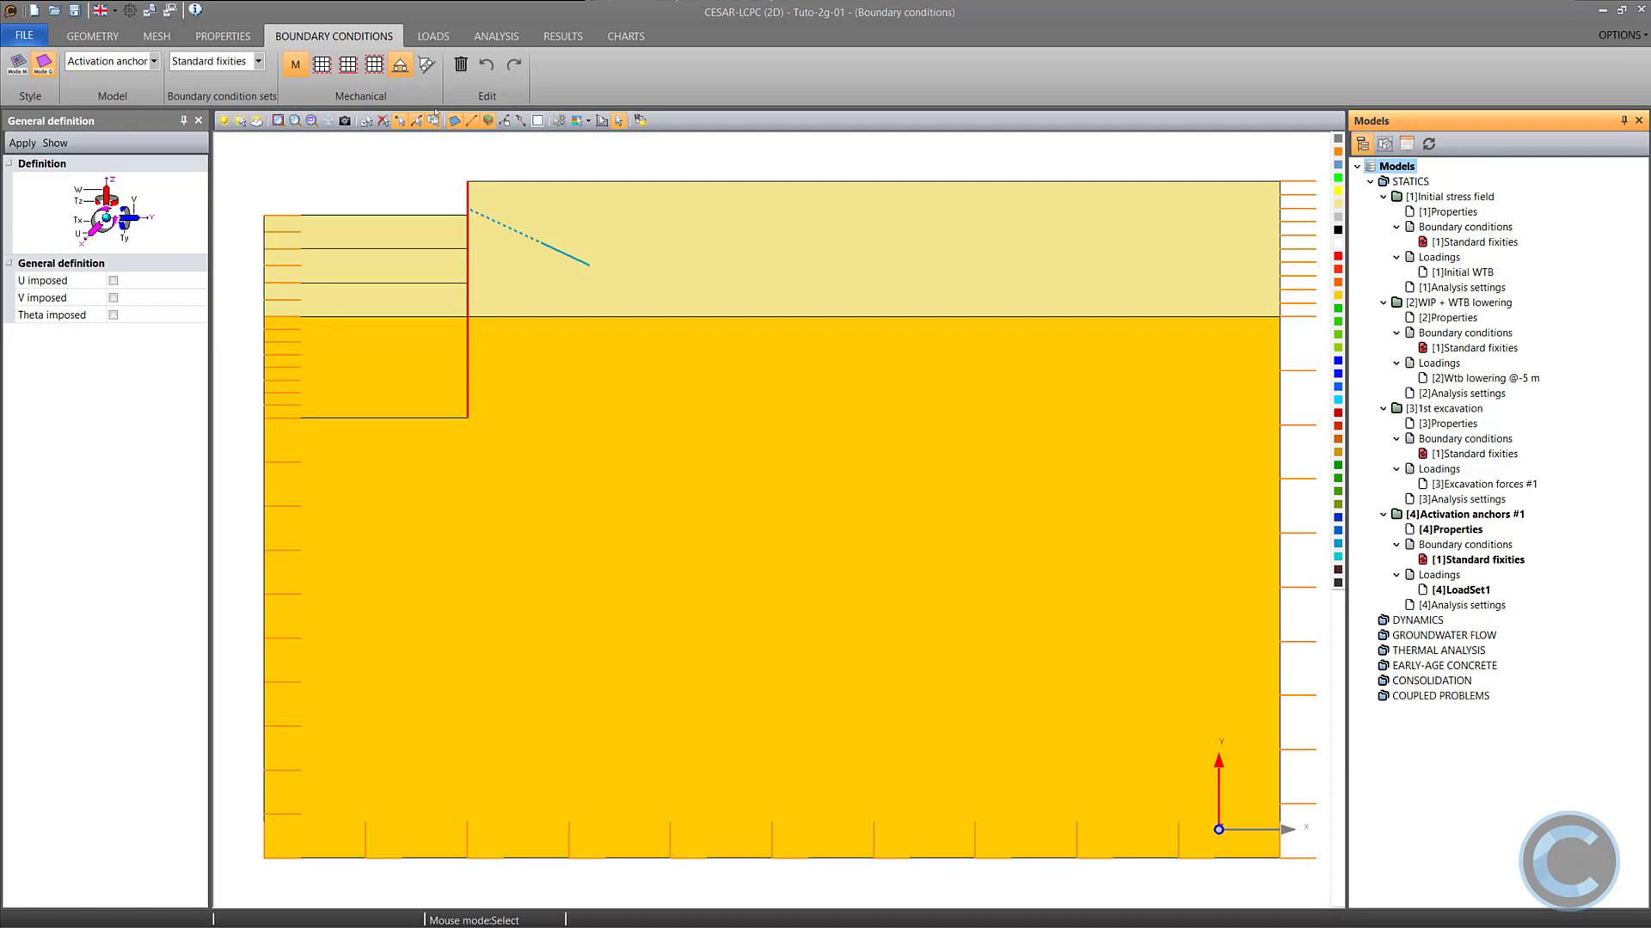
click(438, 37)
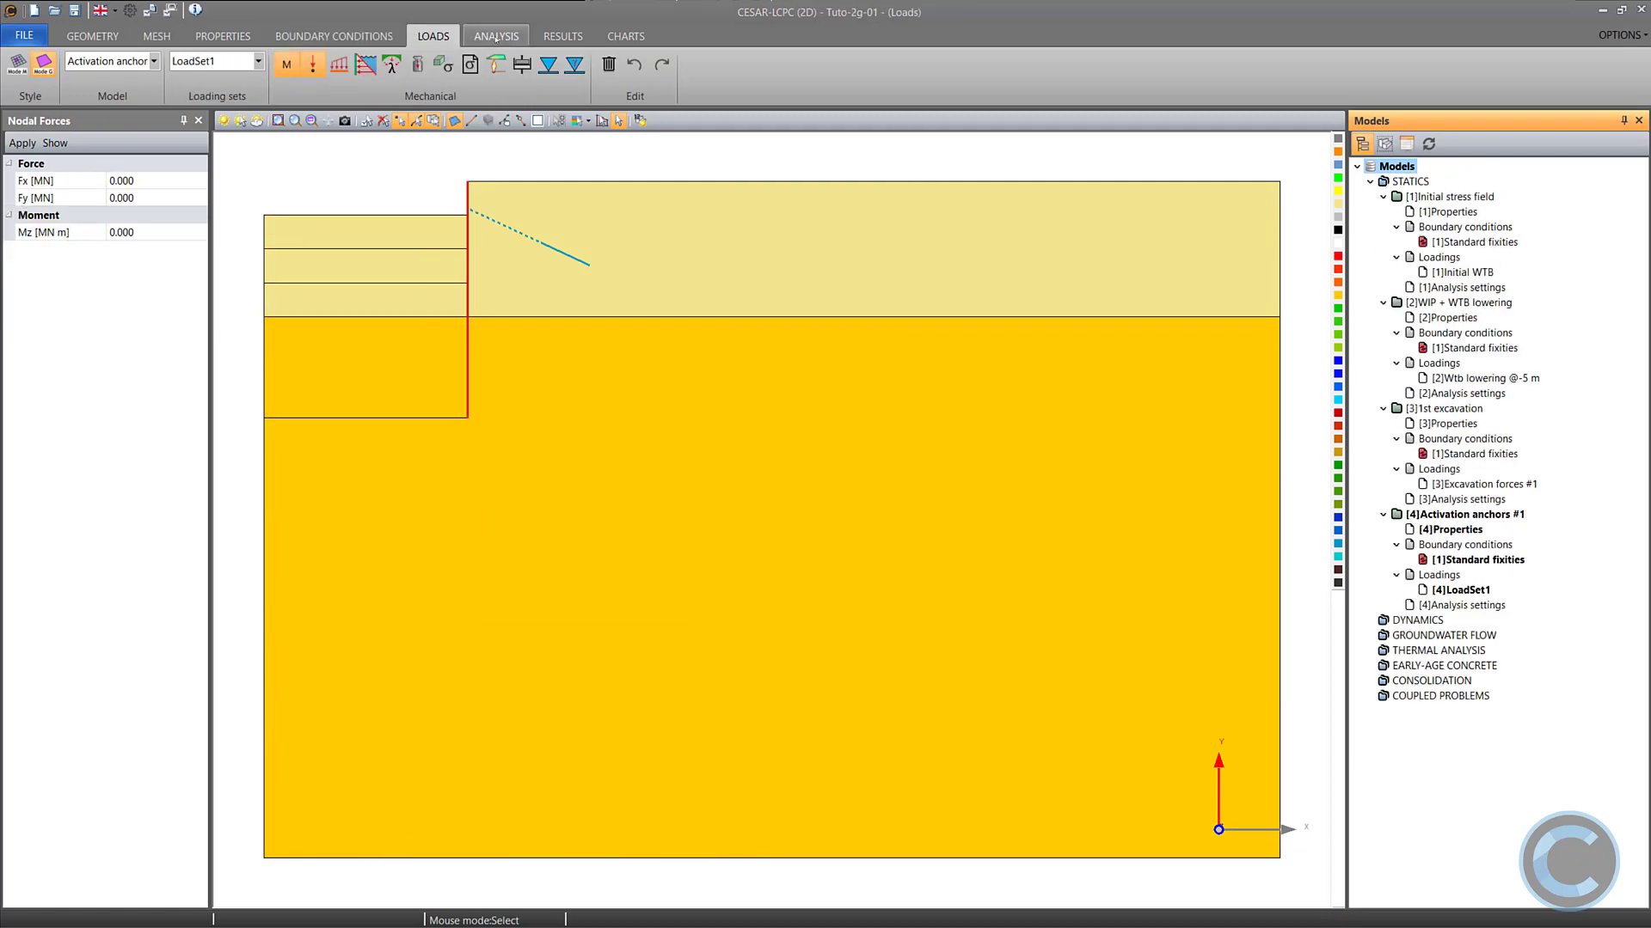
click(496, 37)
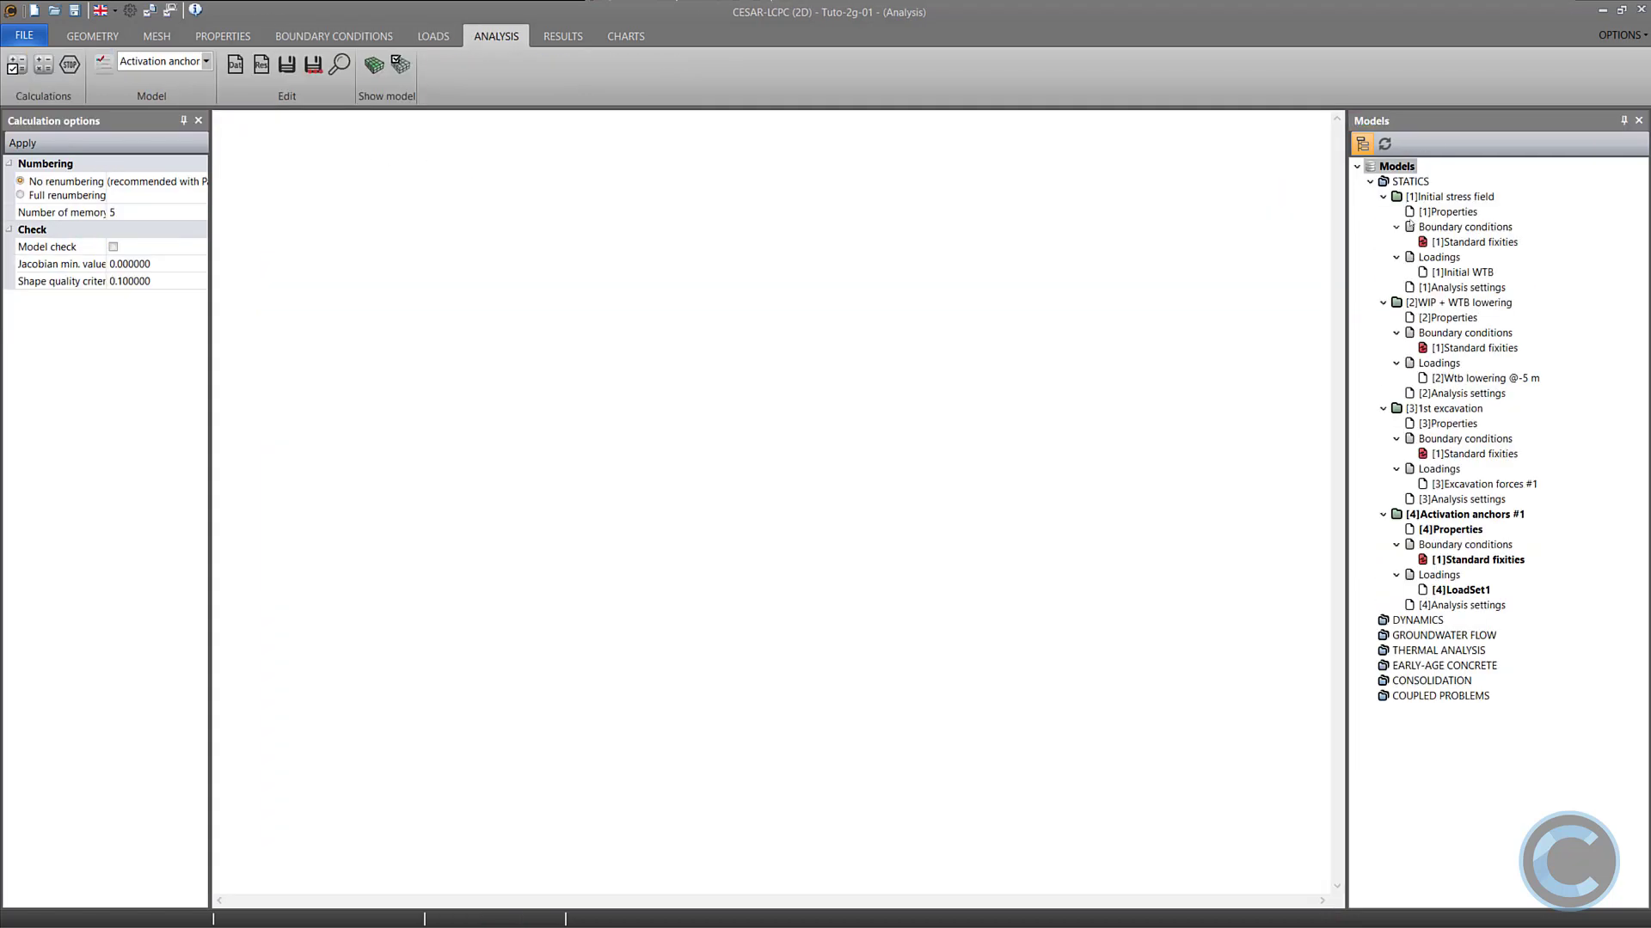
Add a plane strain, staged construction STATICS model named Lowering #2.
right_click(1420, 183)
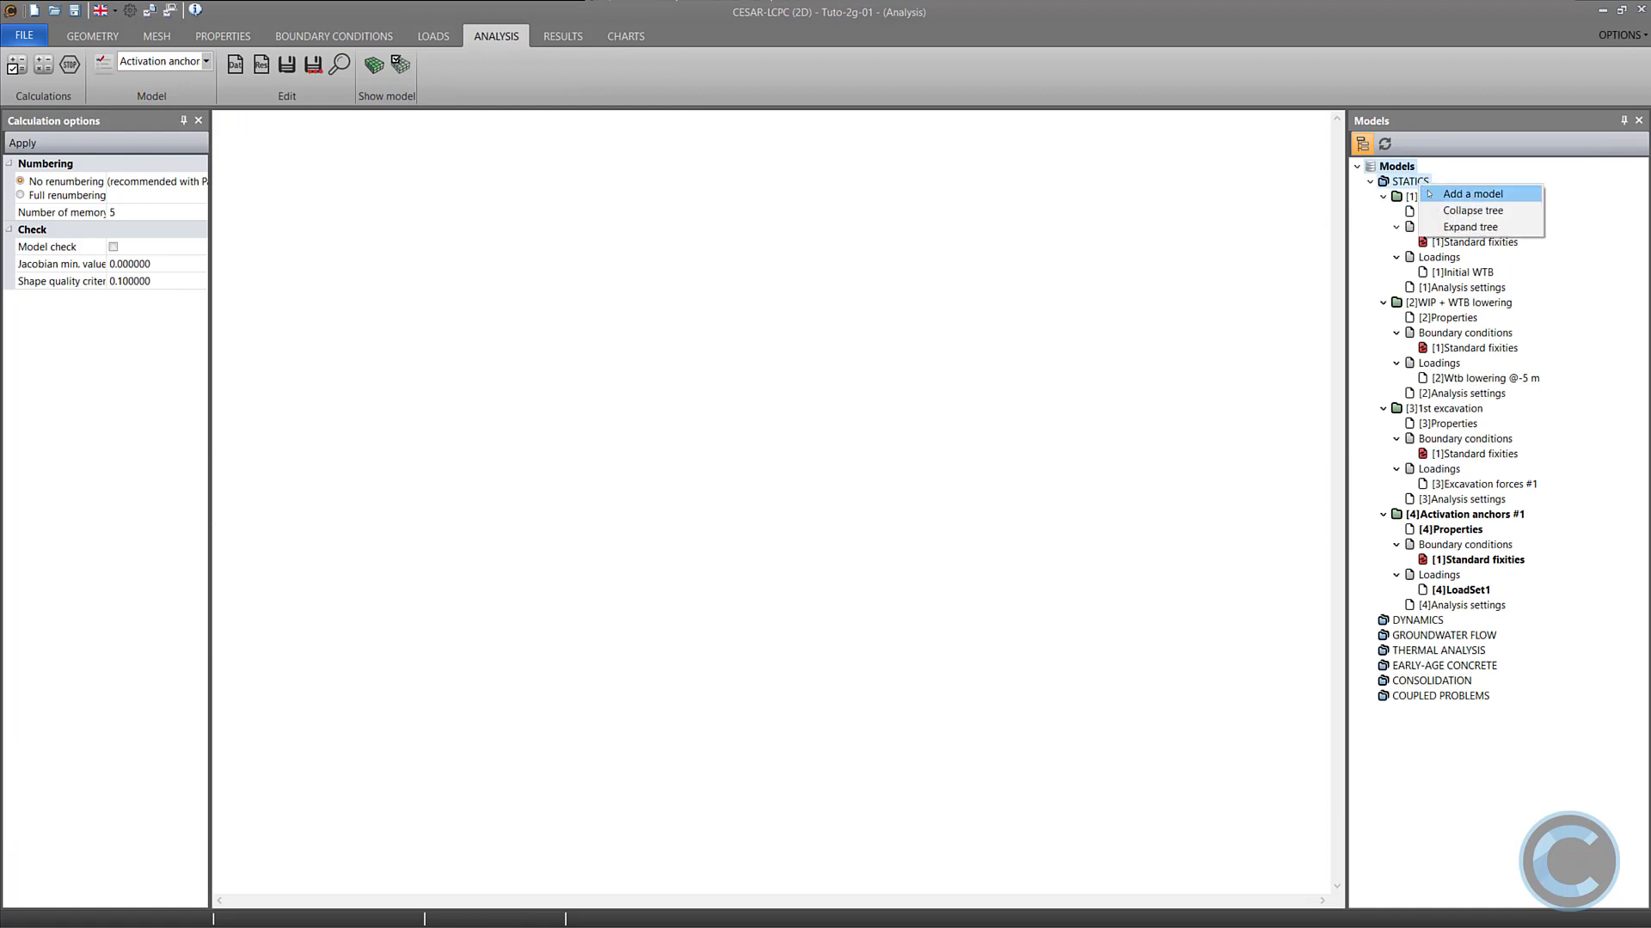
click(1428, 193)
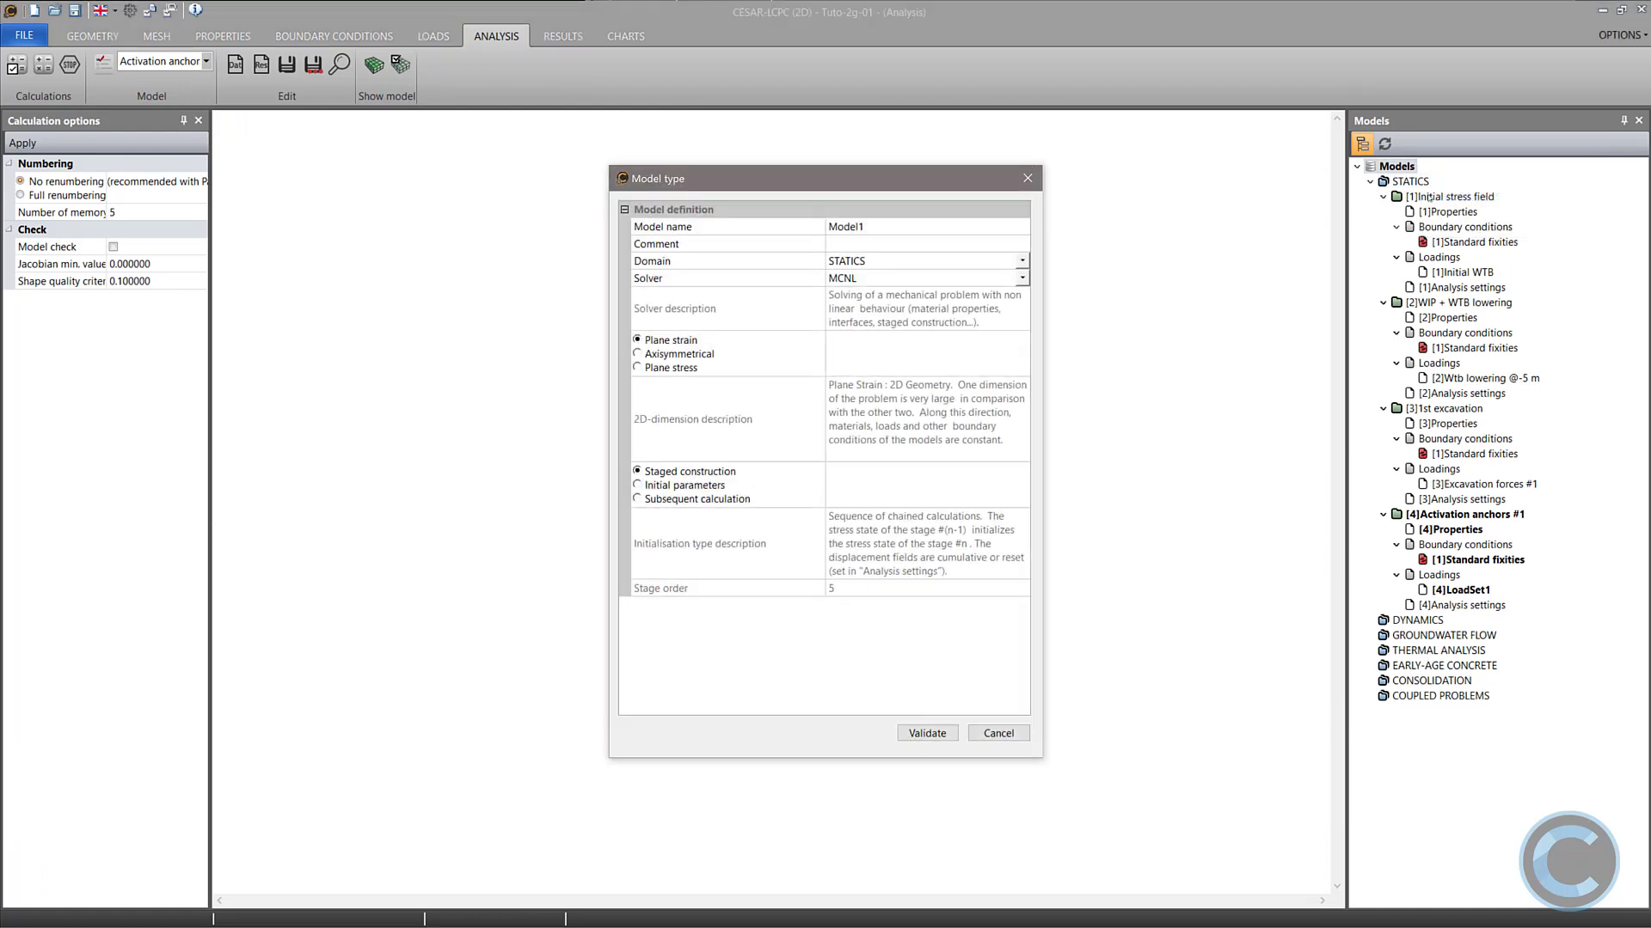
click(828, 226)
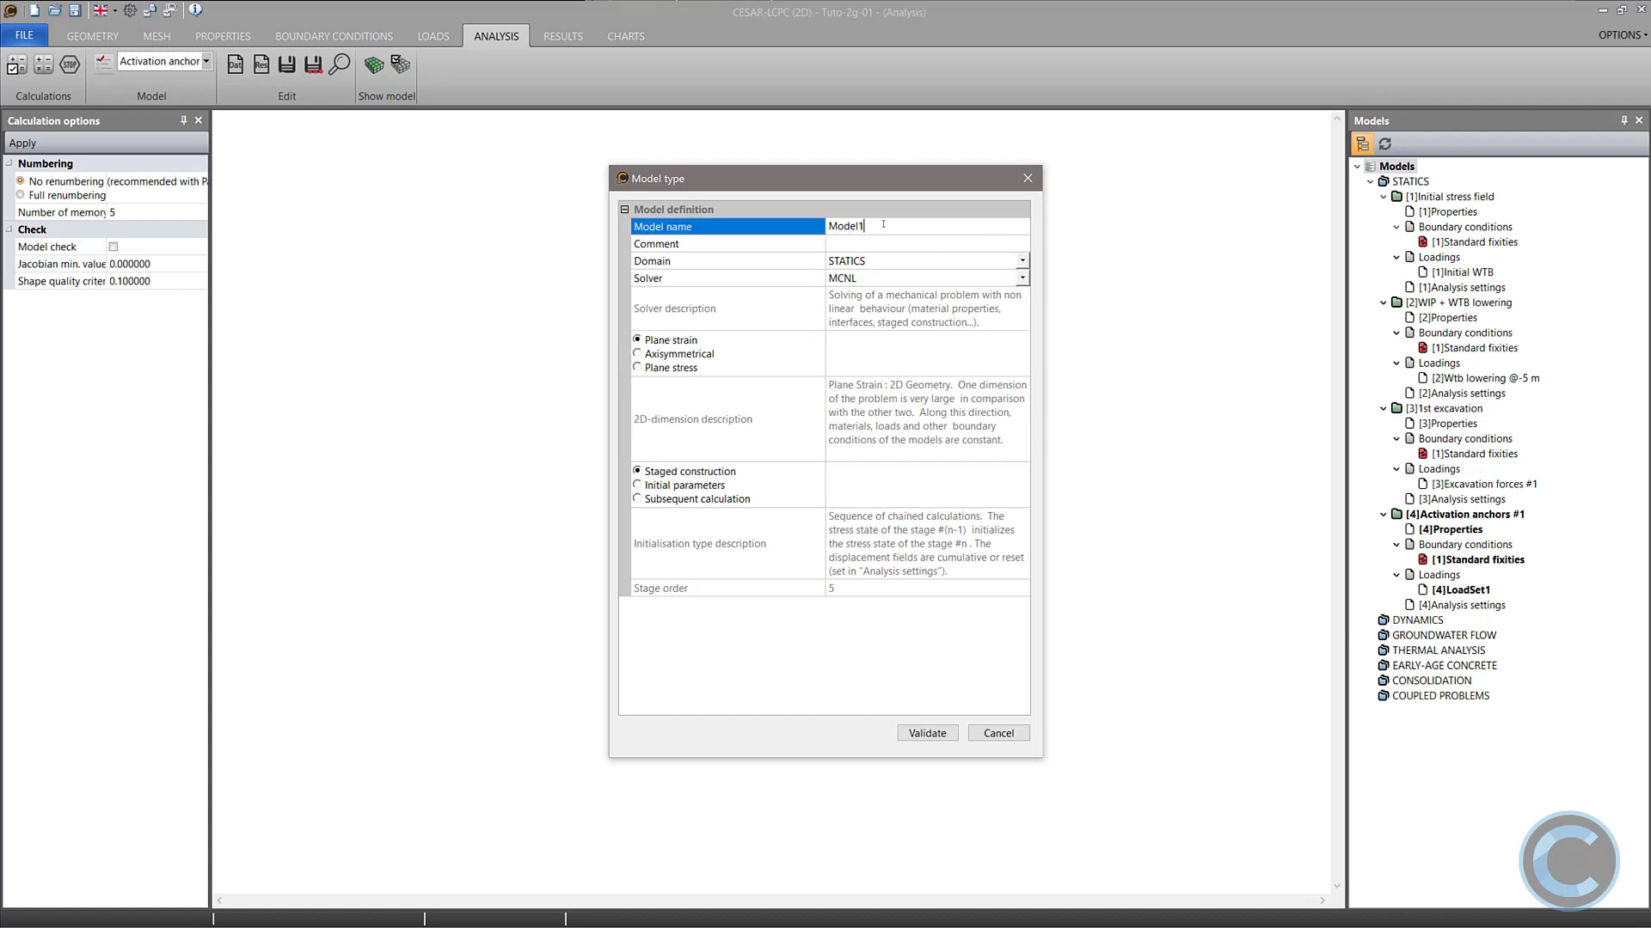
text(Lowering #2)
click(928, 732)
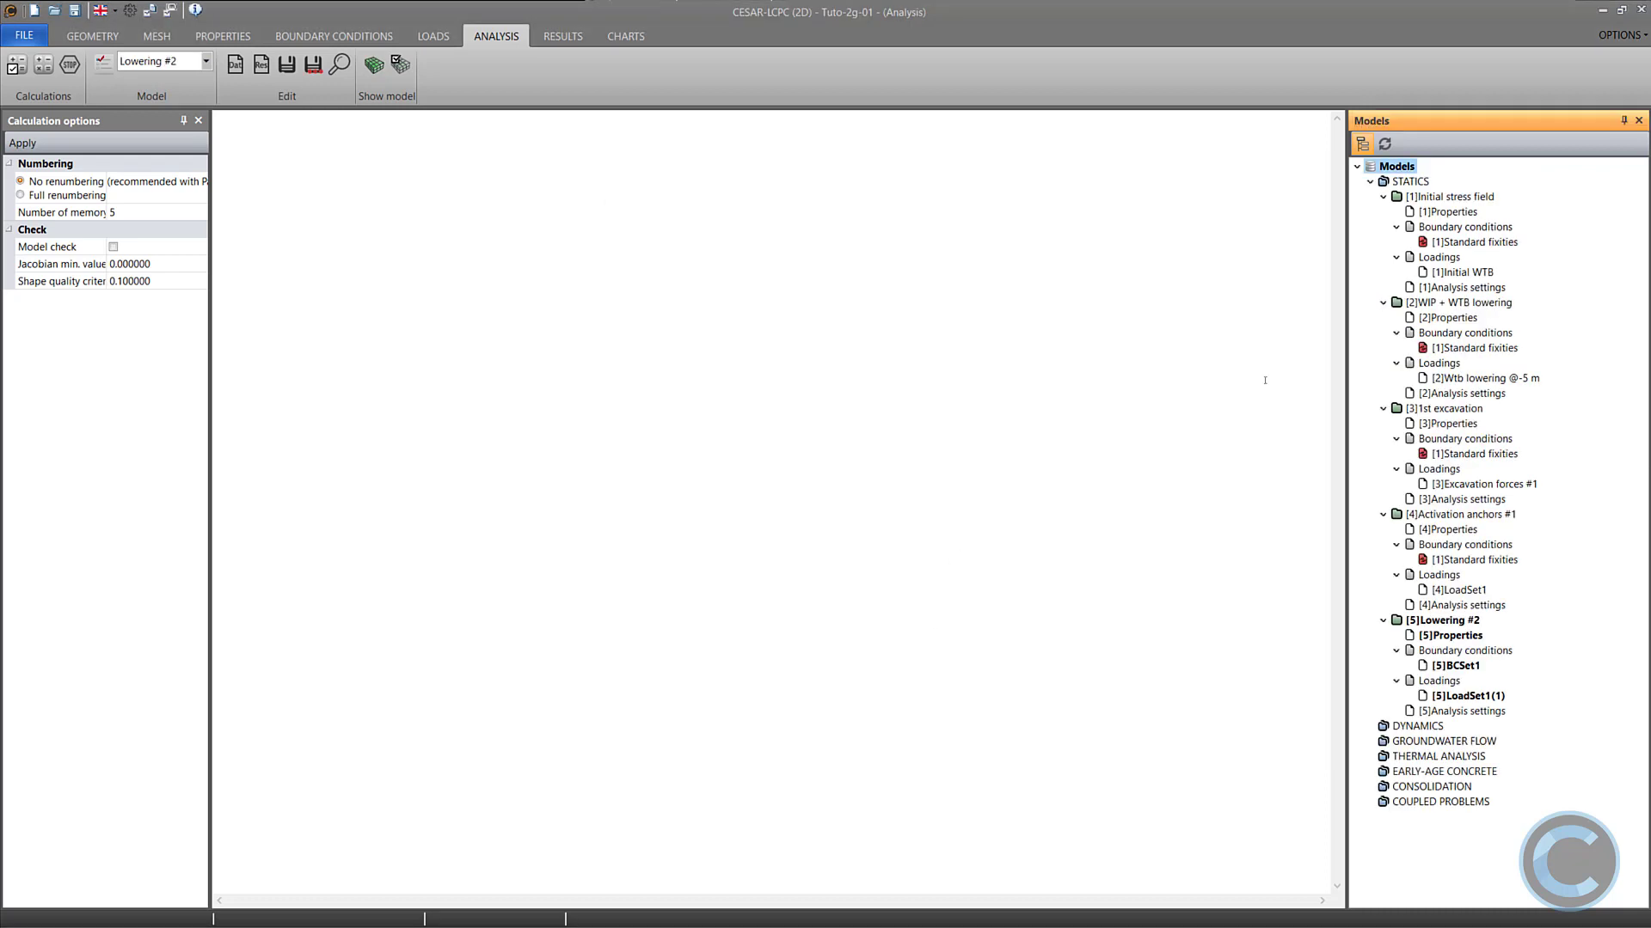
Share the Standard fixities with the Lowering #2 model and copy the Activation anchors #1 properties into it.
drag(1446, 564, 1463, 667)
click(832, 473)
drag(1449, 531, 1464, 637)
click(776, 474)
Copy the Wtb lowering @-5 m loading into the Lowering #2 model under the proposed name Wtb lowering @-5 m(1).
drag(1466, 379, 1459, 701)
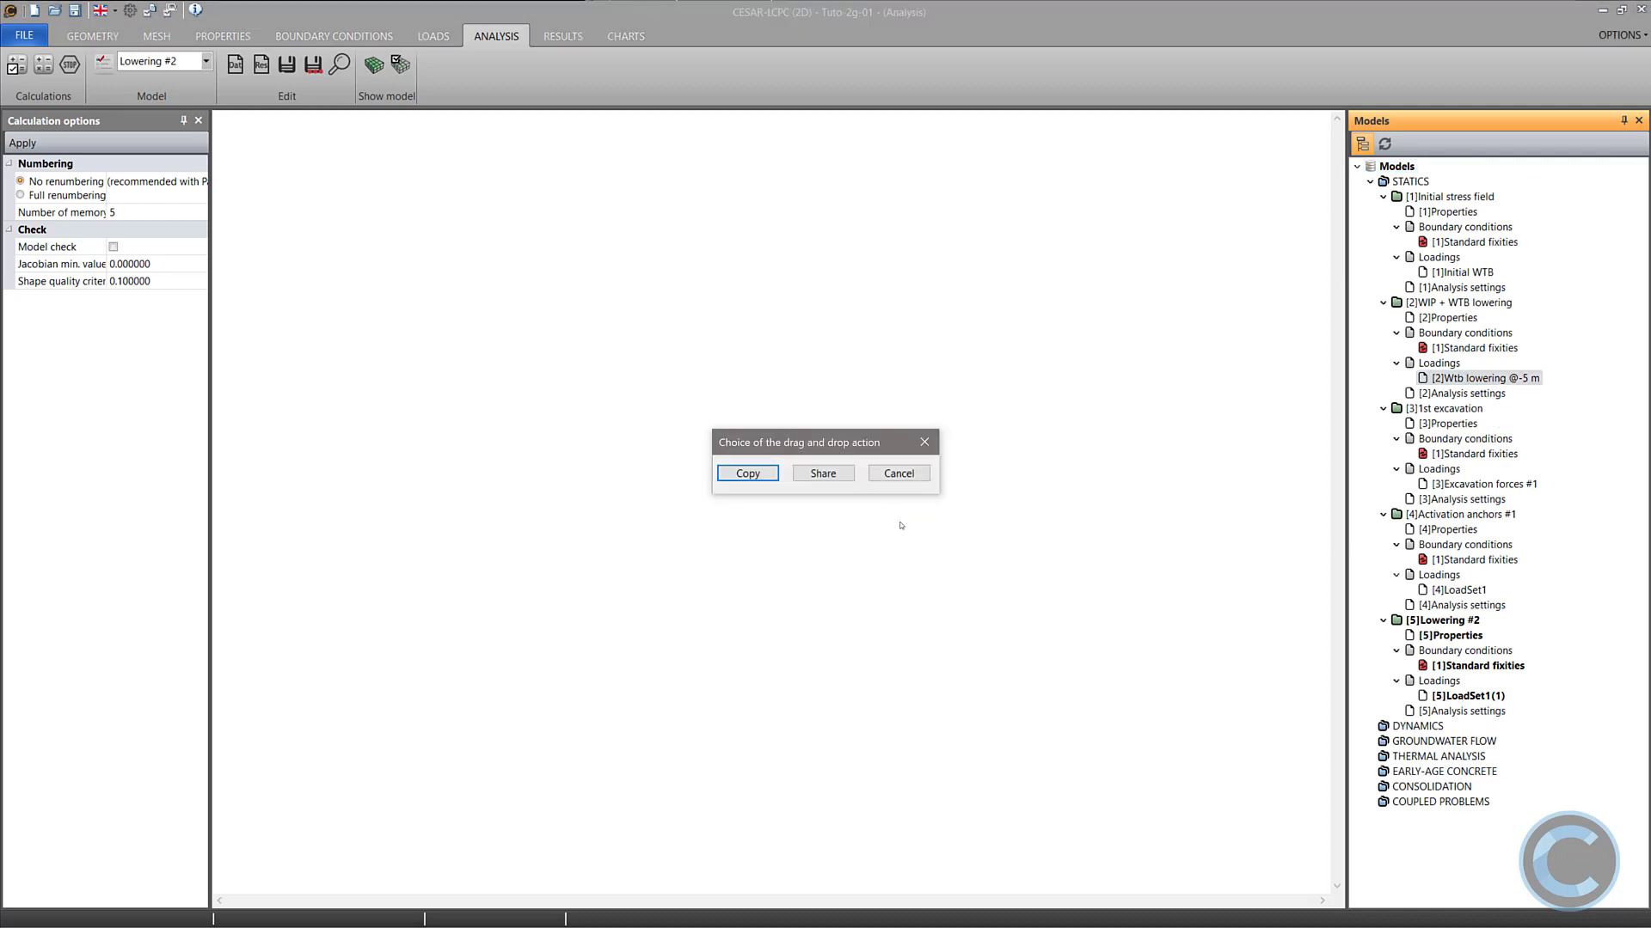
click(758, 473)
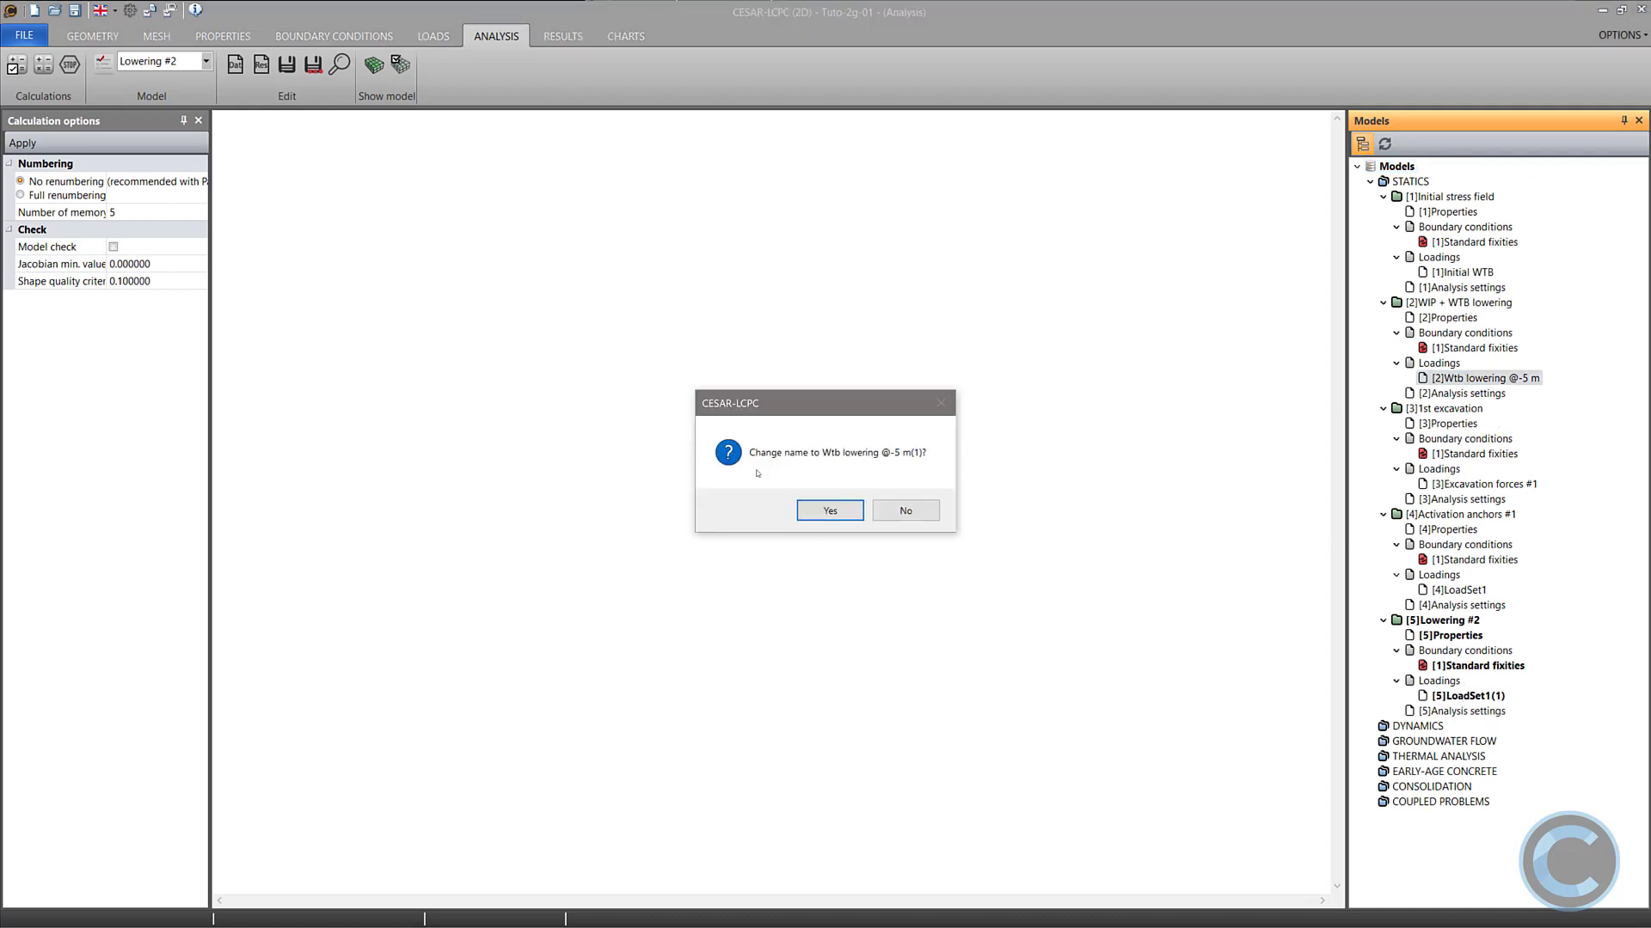
click(831, 511)
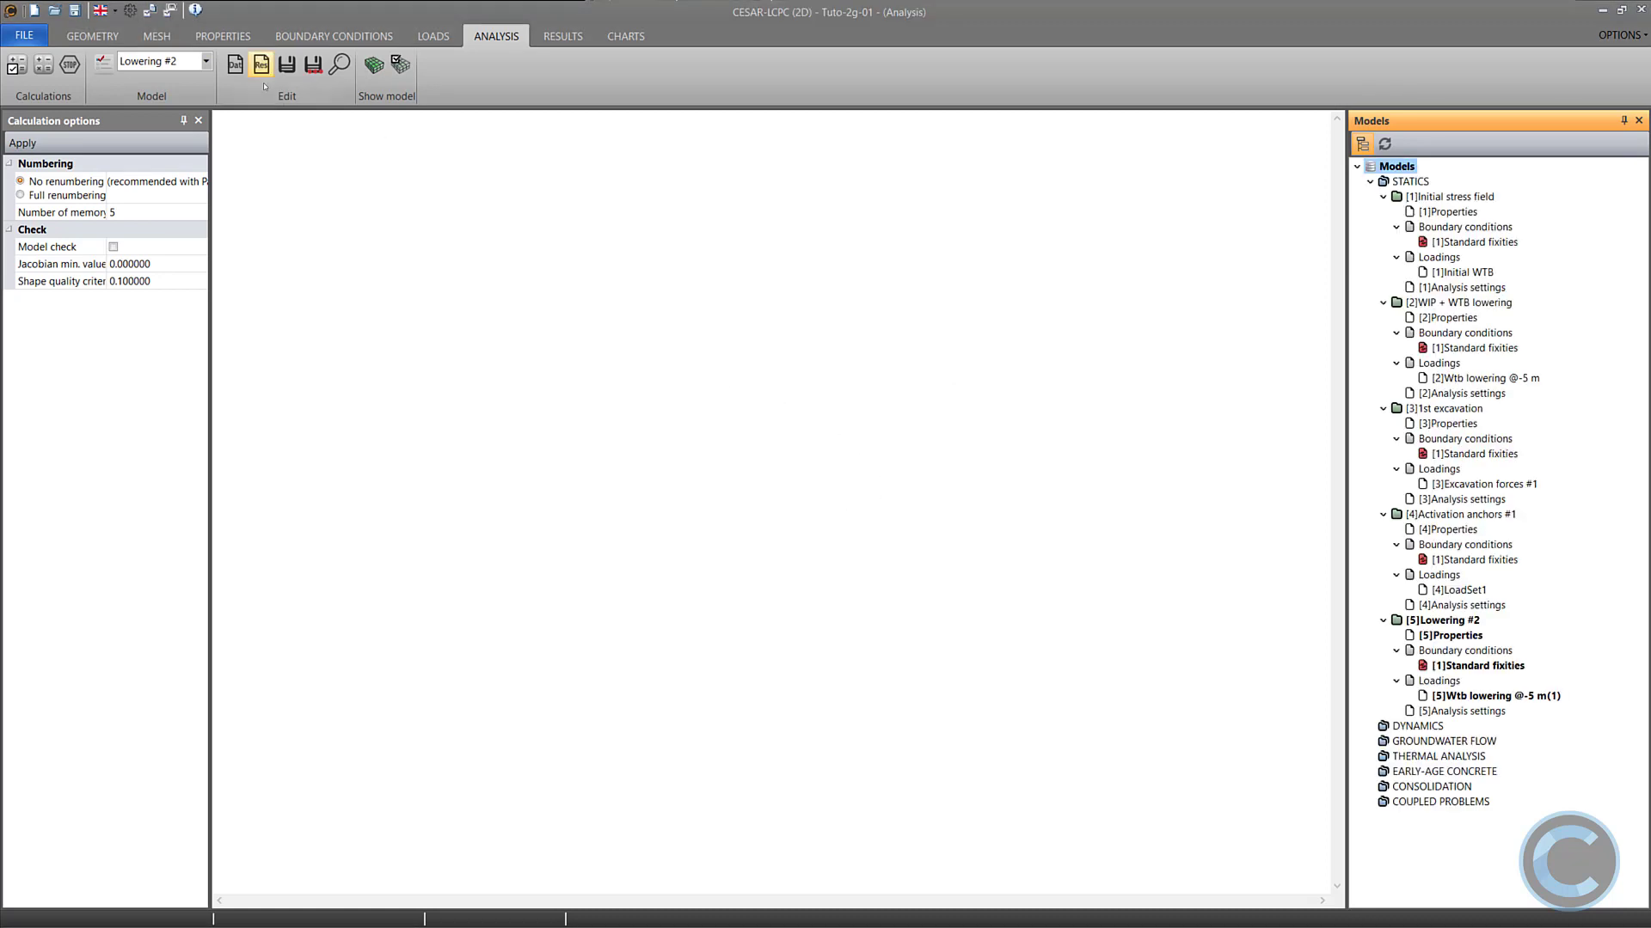
click(245, 40)
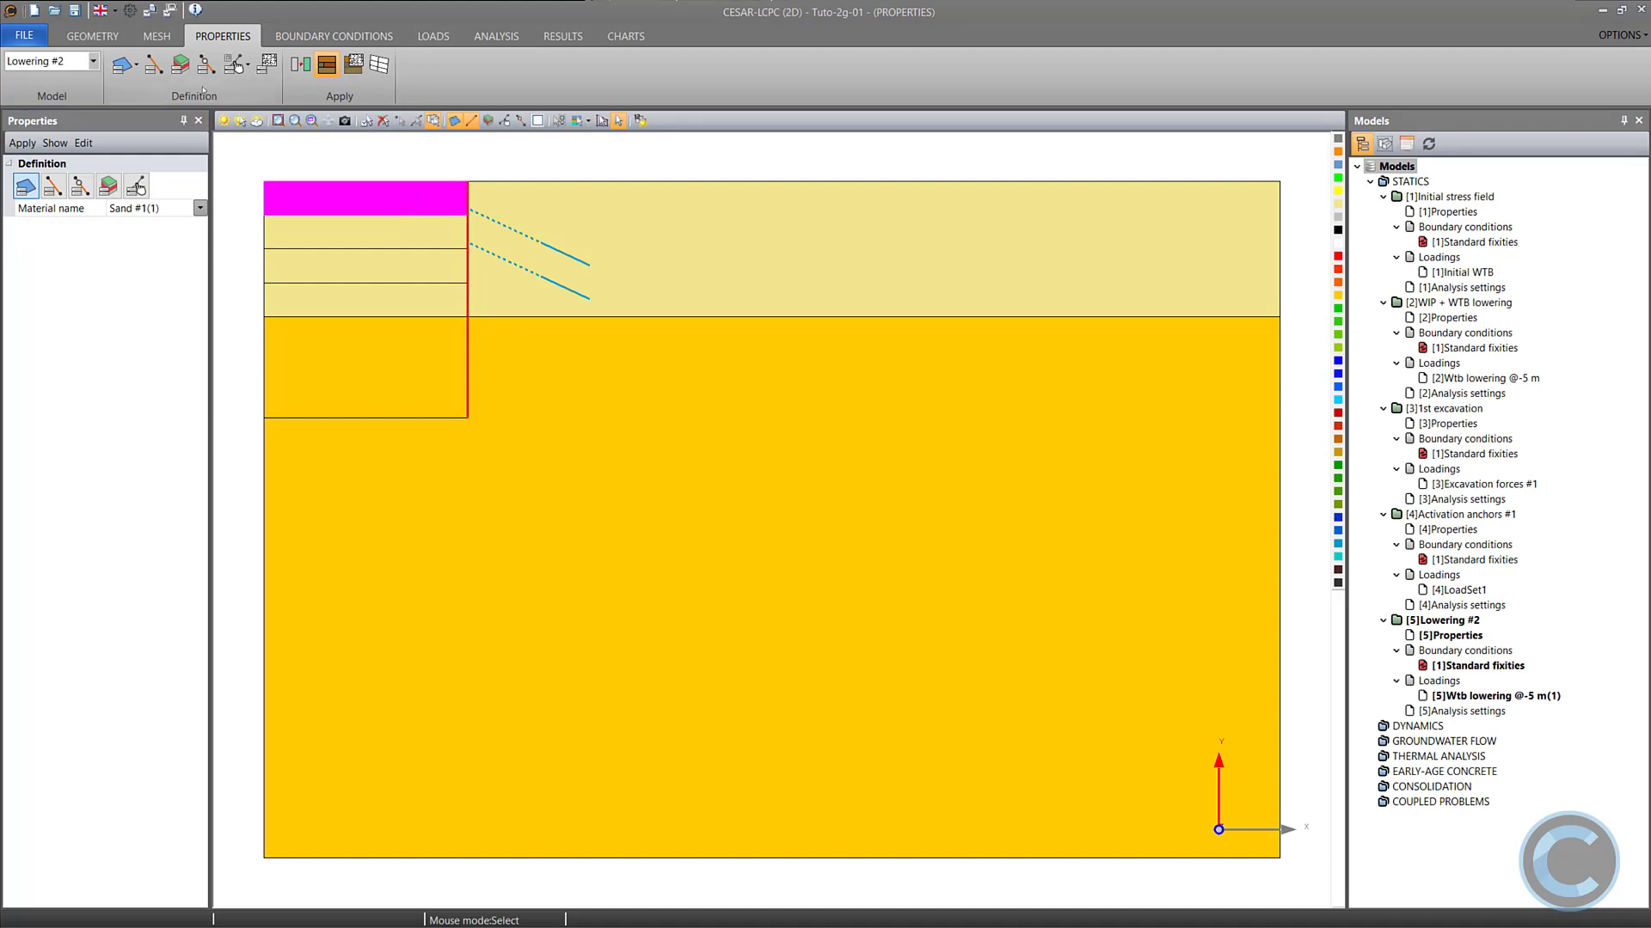
click(300, 63)
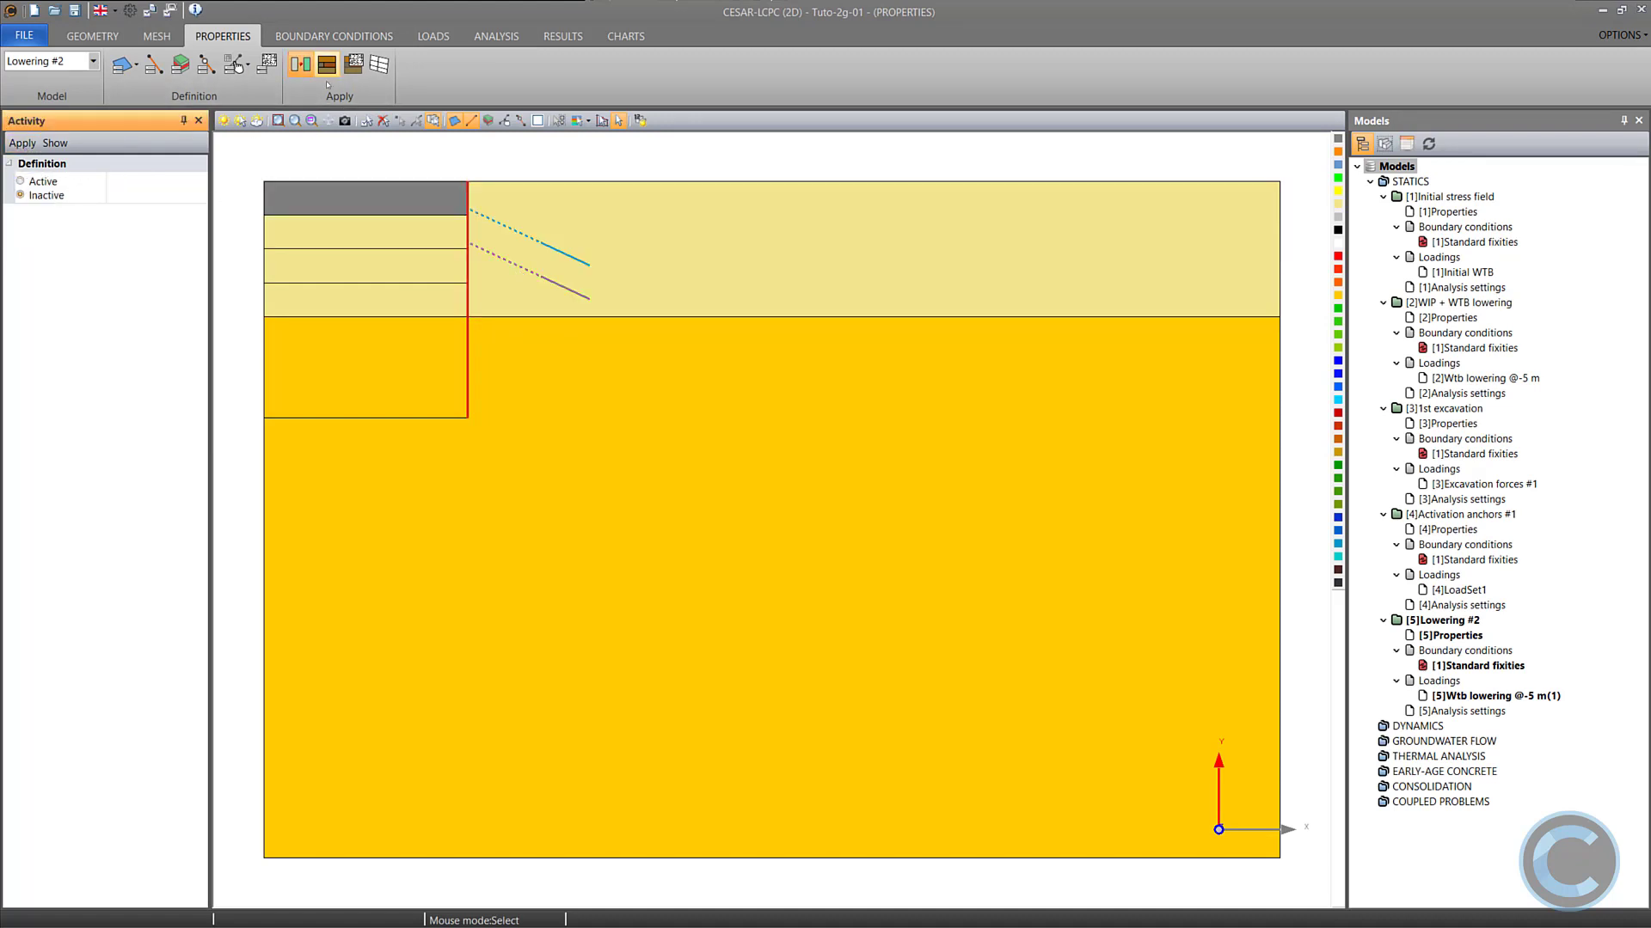
click(333, 36)
Set the initial hydrostatic field of the Lowering #2 loading to a variable water head with 4 points.
click(433, 36)
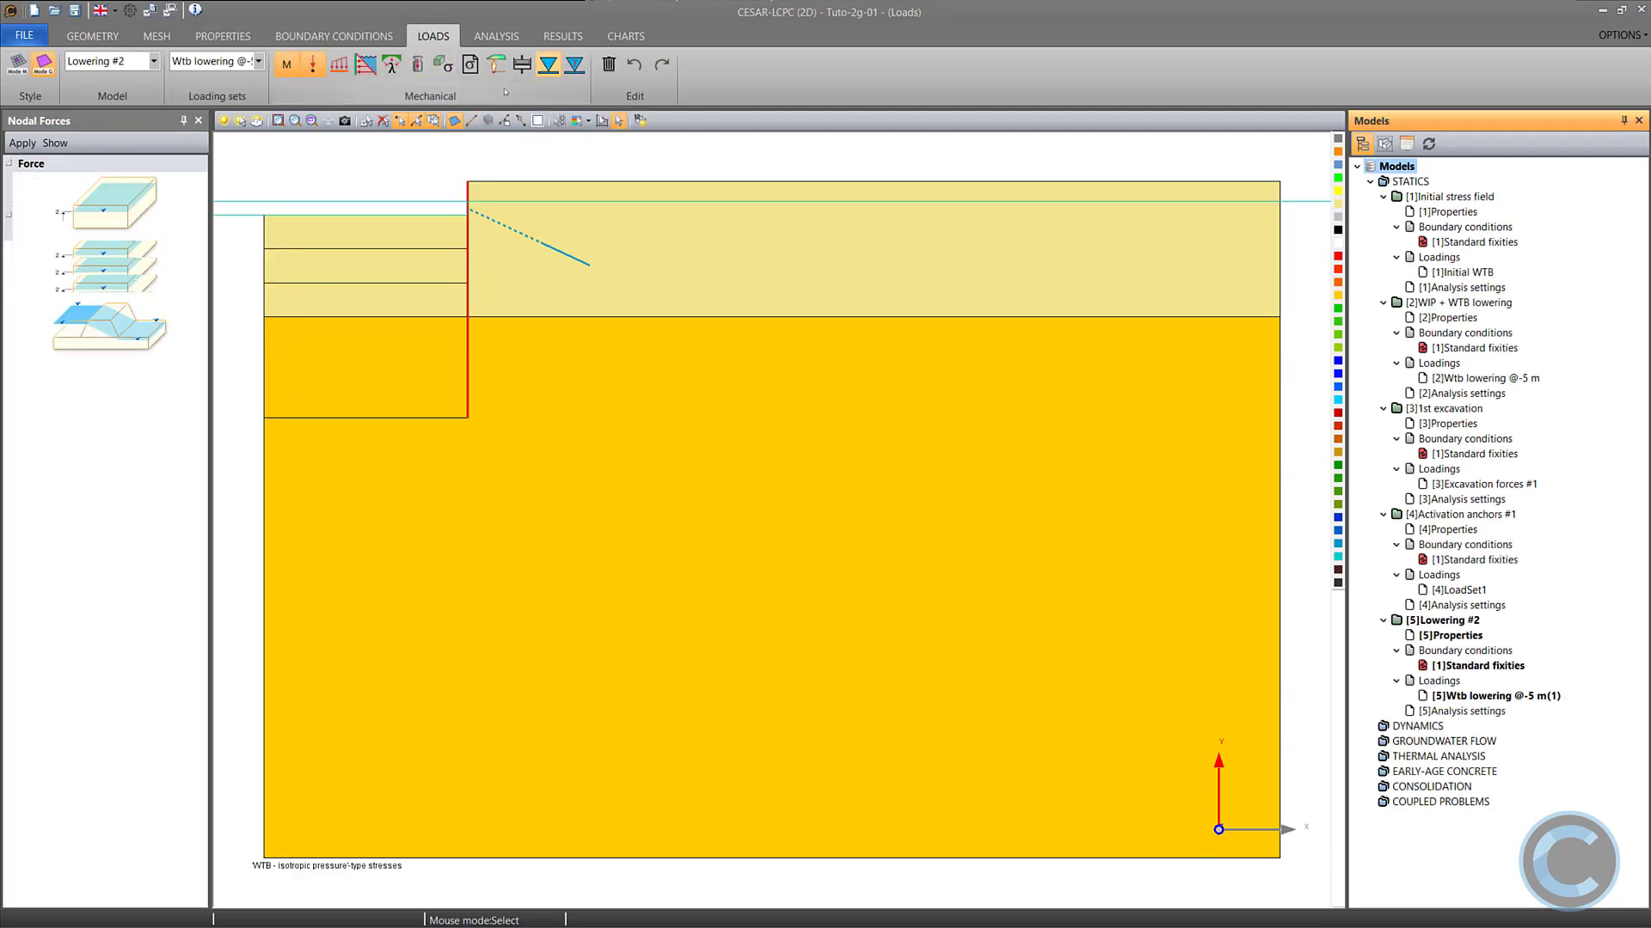
click(157, 268)
click(201, 249)
click(151, 285)
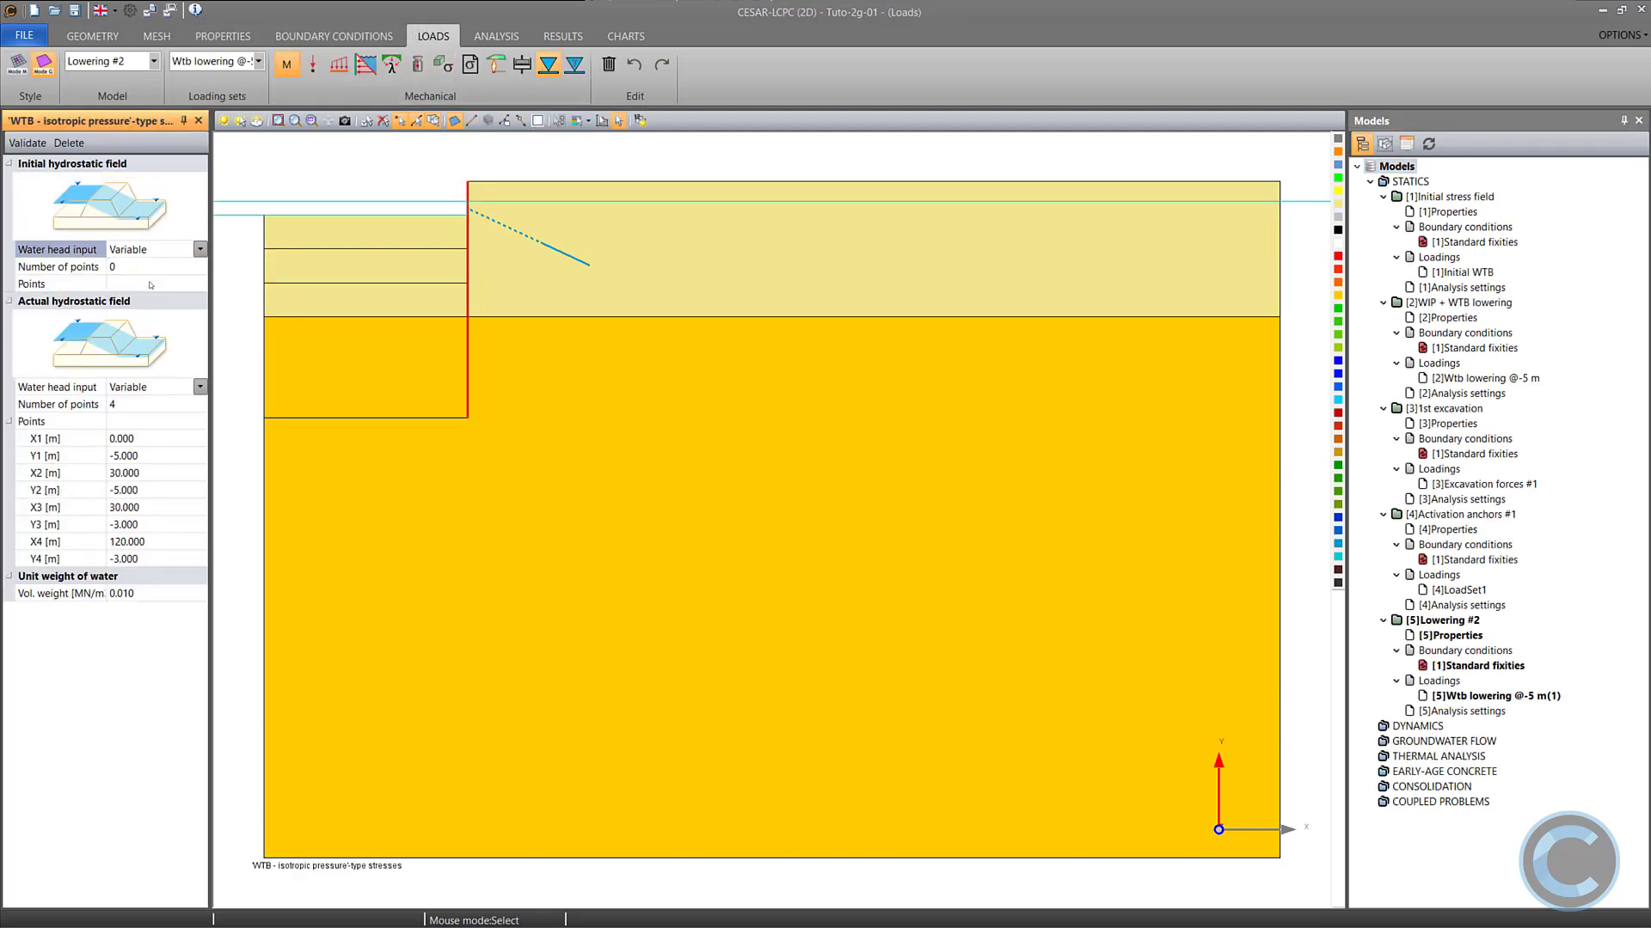
drag(129, 267, 84, 266)
text(4)
key(Return)
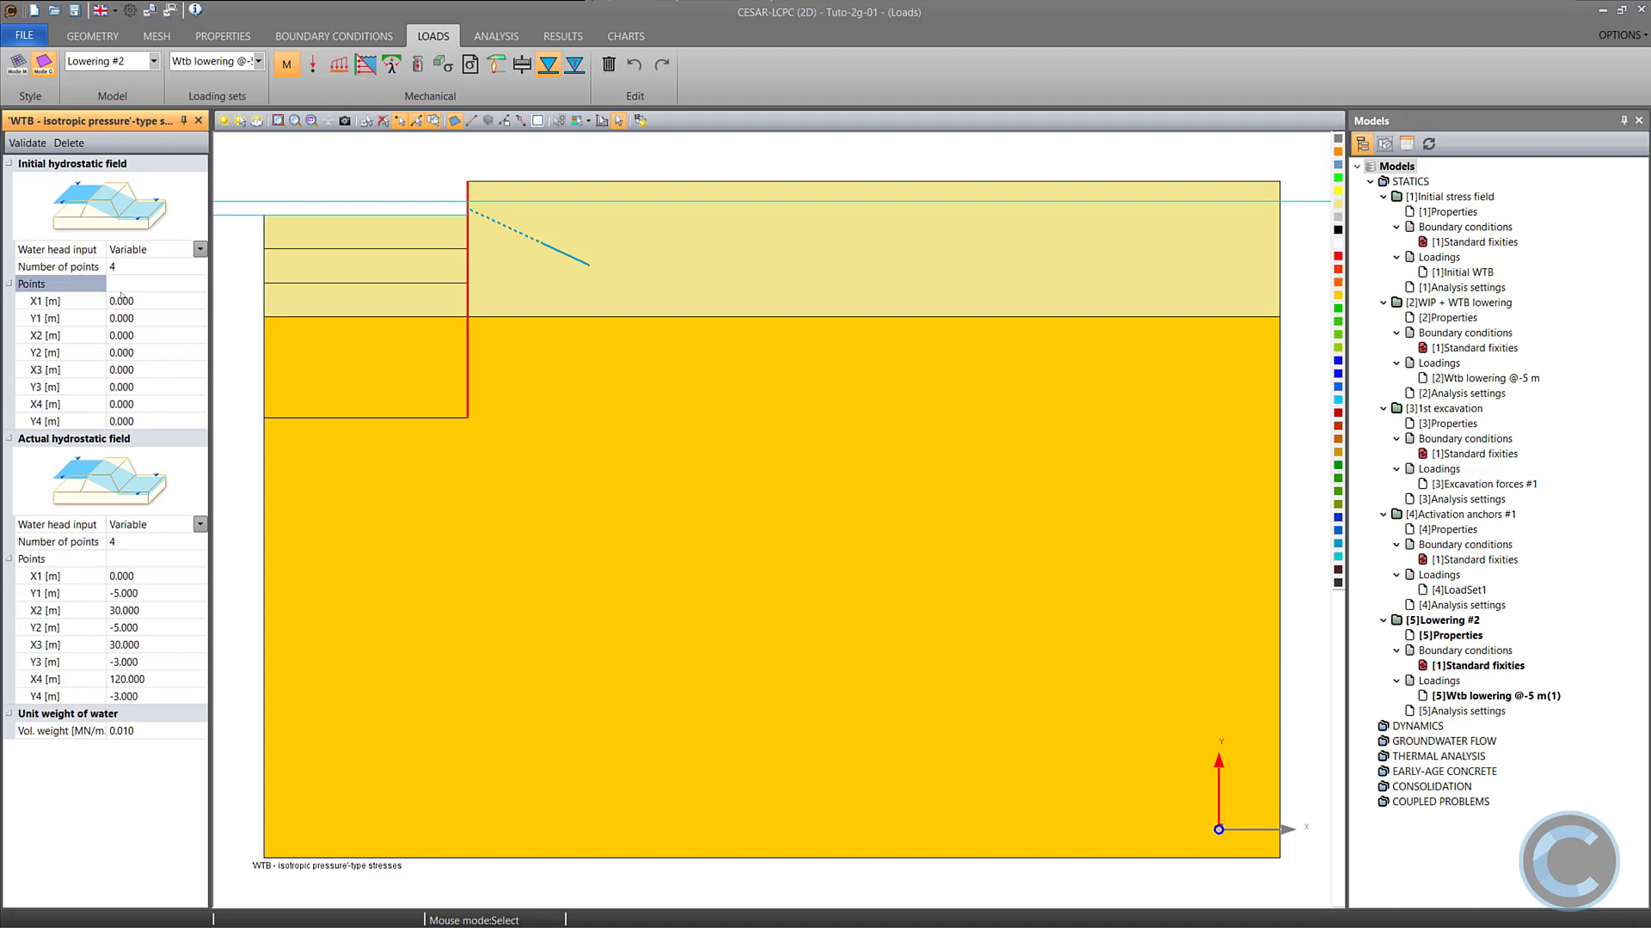
Define the first two points of the initial hydrostatic field as (0, -5) and (30, -5) m.
key(Return)
key(Return)
text(-5)
key(Return)
text(30)
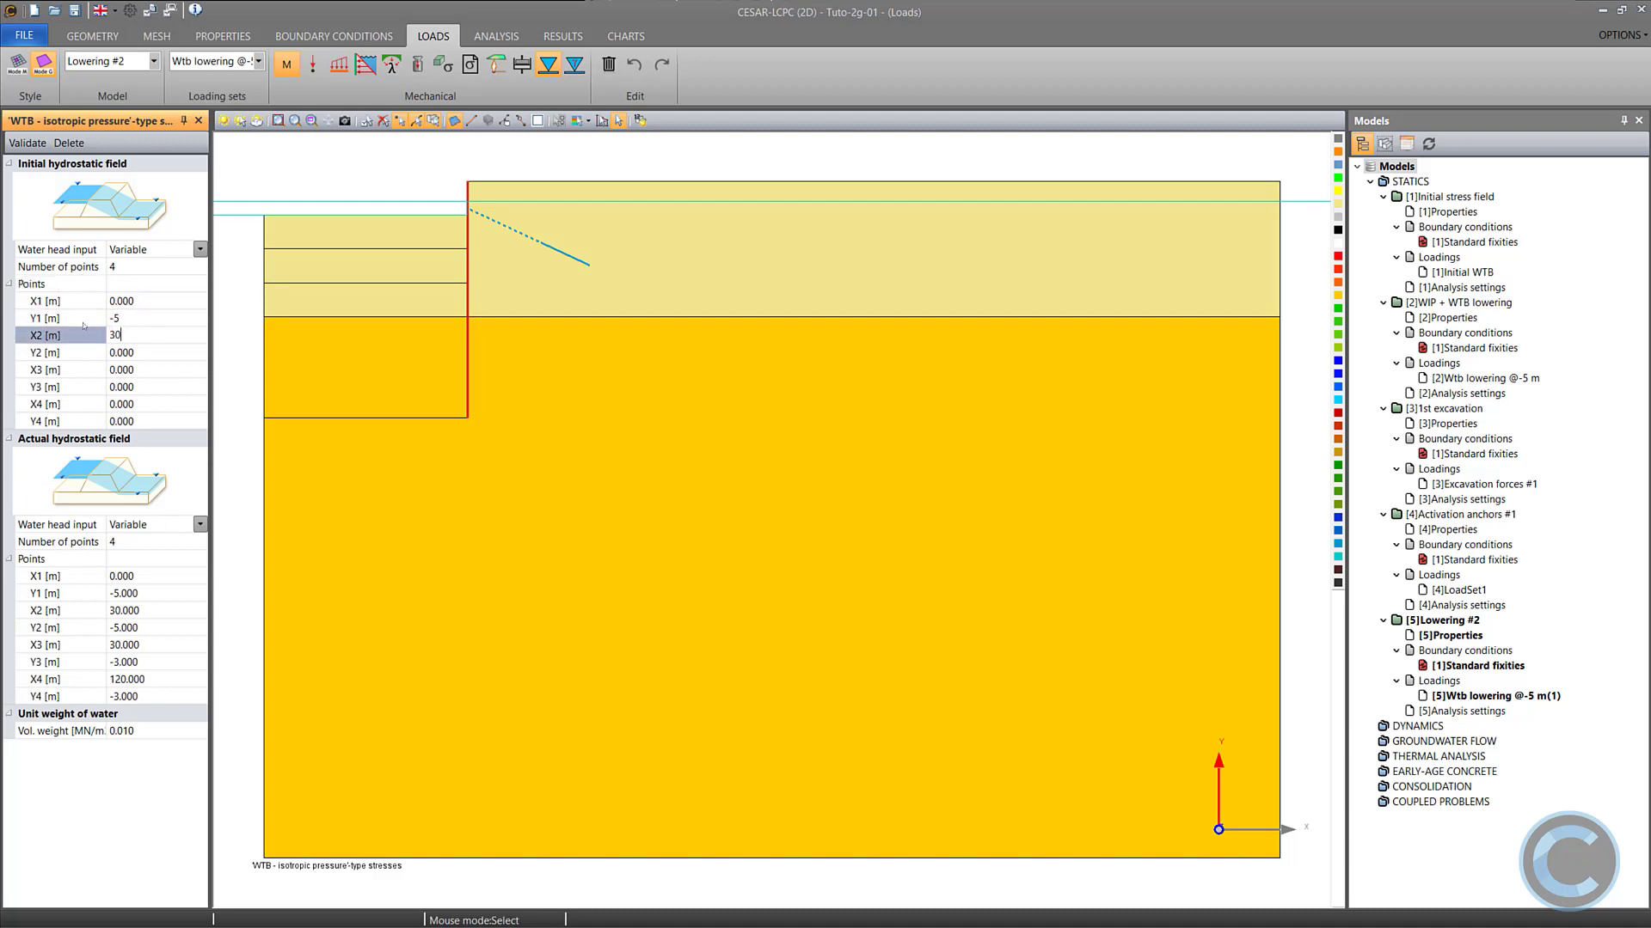
key(Return)
text(-5)
key(Return)
Define the third and fourth points of the initial hydrostatic field as (30, -3) and (120, -3) m.
text(-)
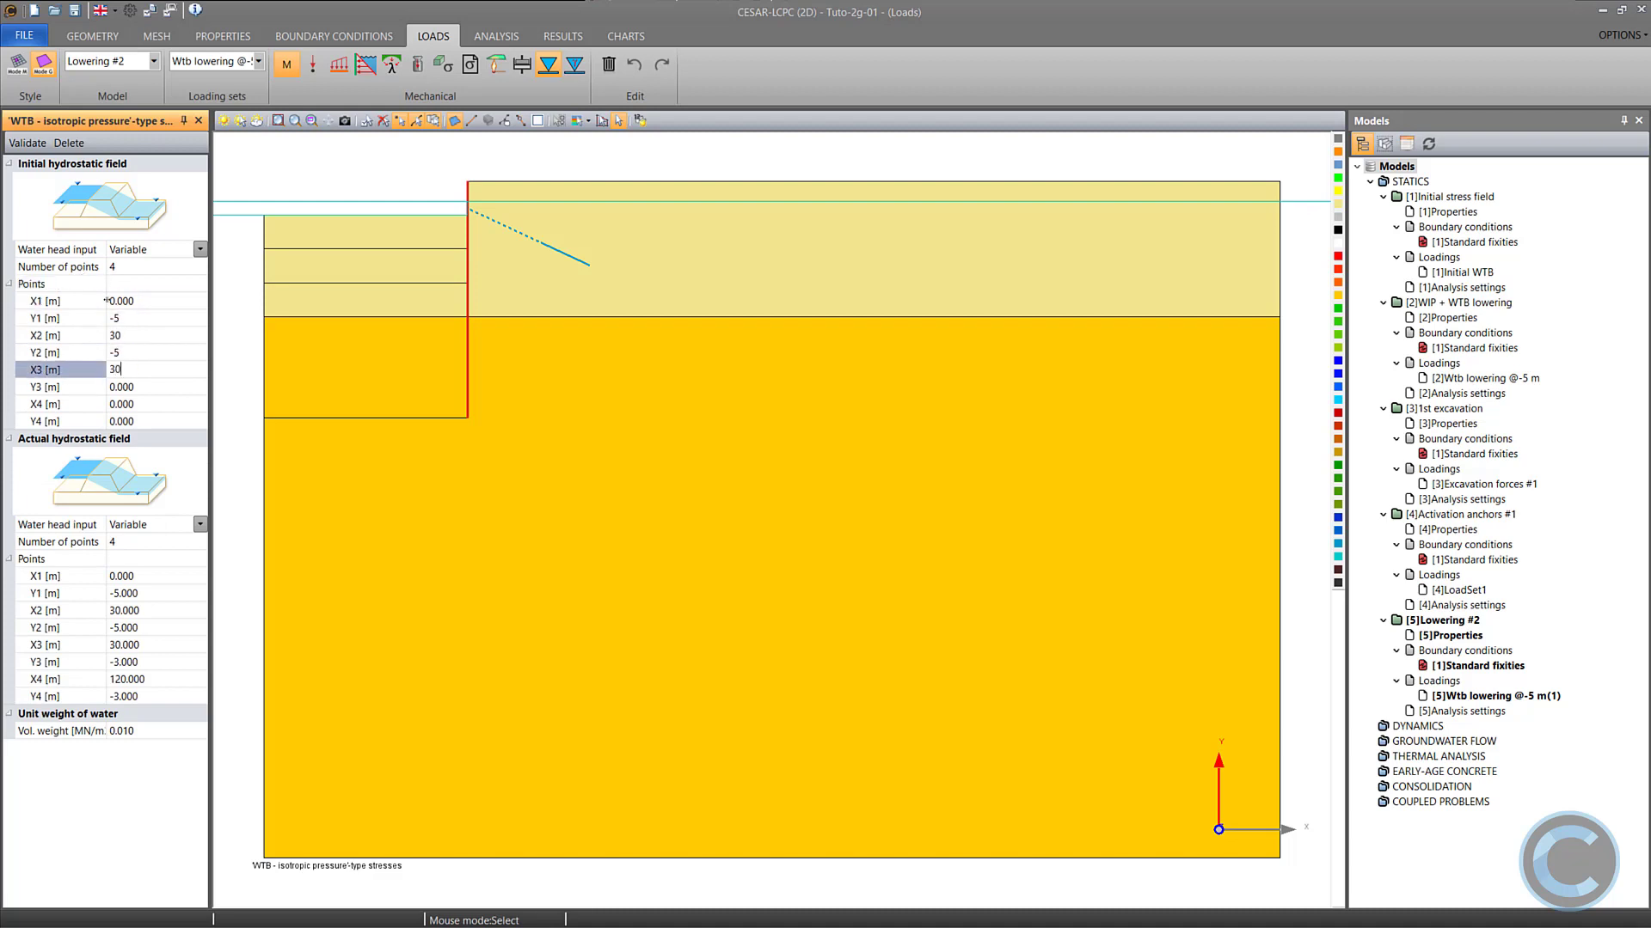
key(Return)
text(-3)
key(Return)
text(120)
key(Return)
text(-)
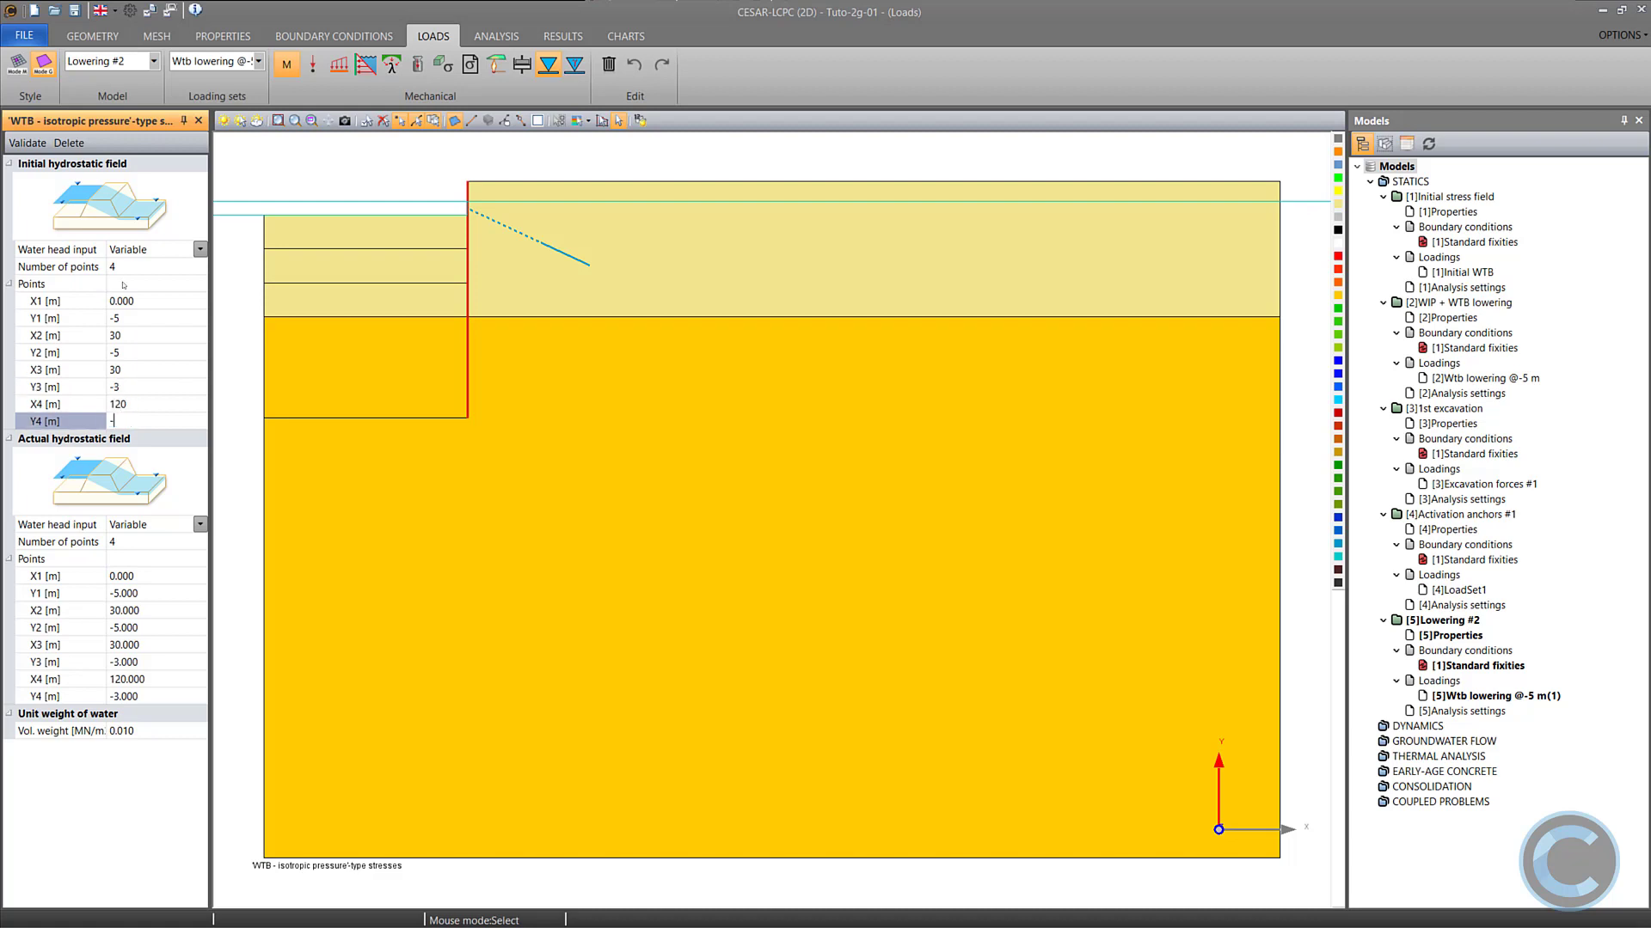
text(3)
key(Return)
Set Y1 and Y2 of the actual hydrostatic field to -10 m and validate the water table load.
click(150, 597)
text(-10)
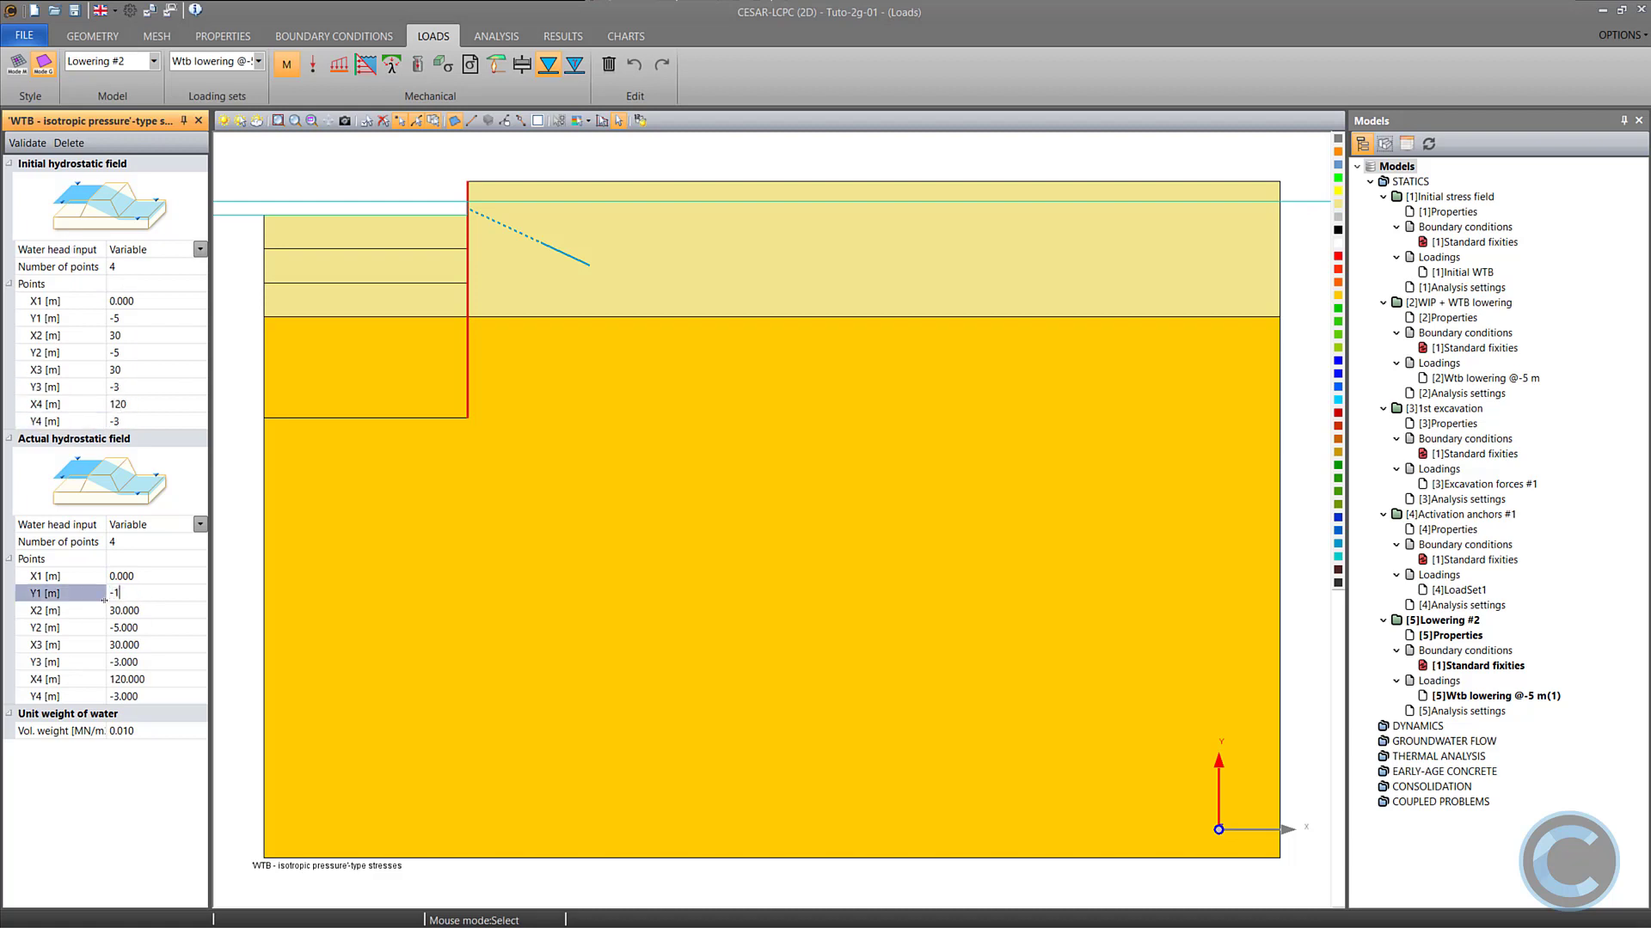
key(Return)
key(Return)
text(-10)
key(Return)
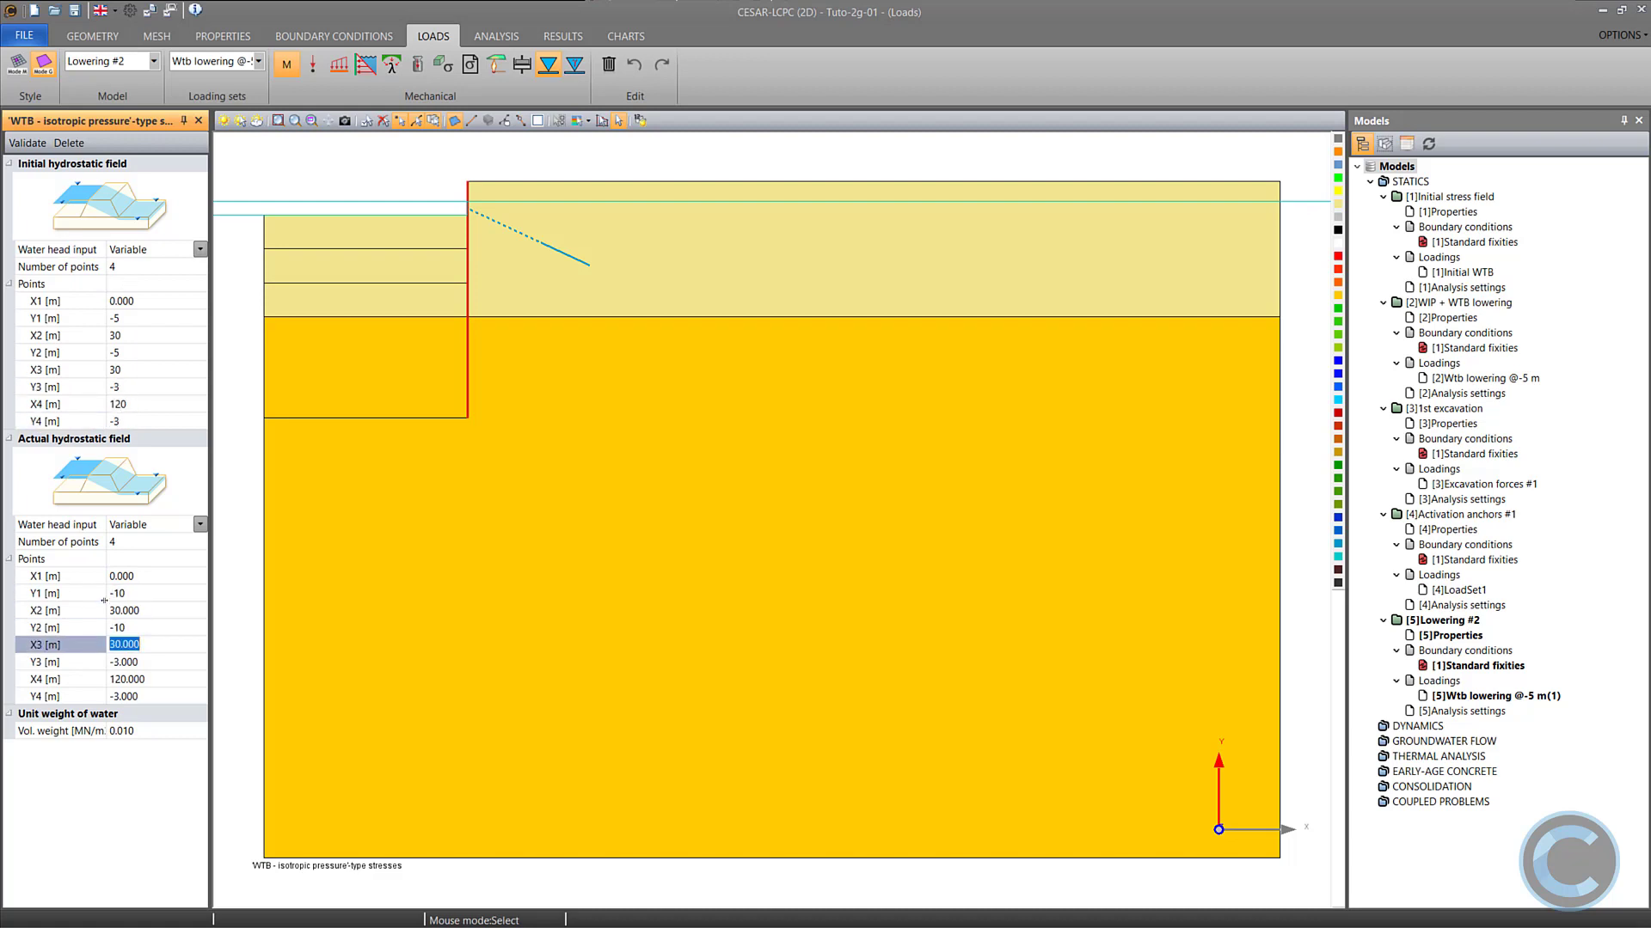
click(28, 143)
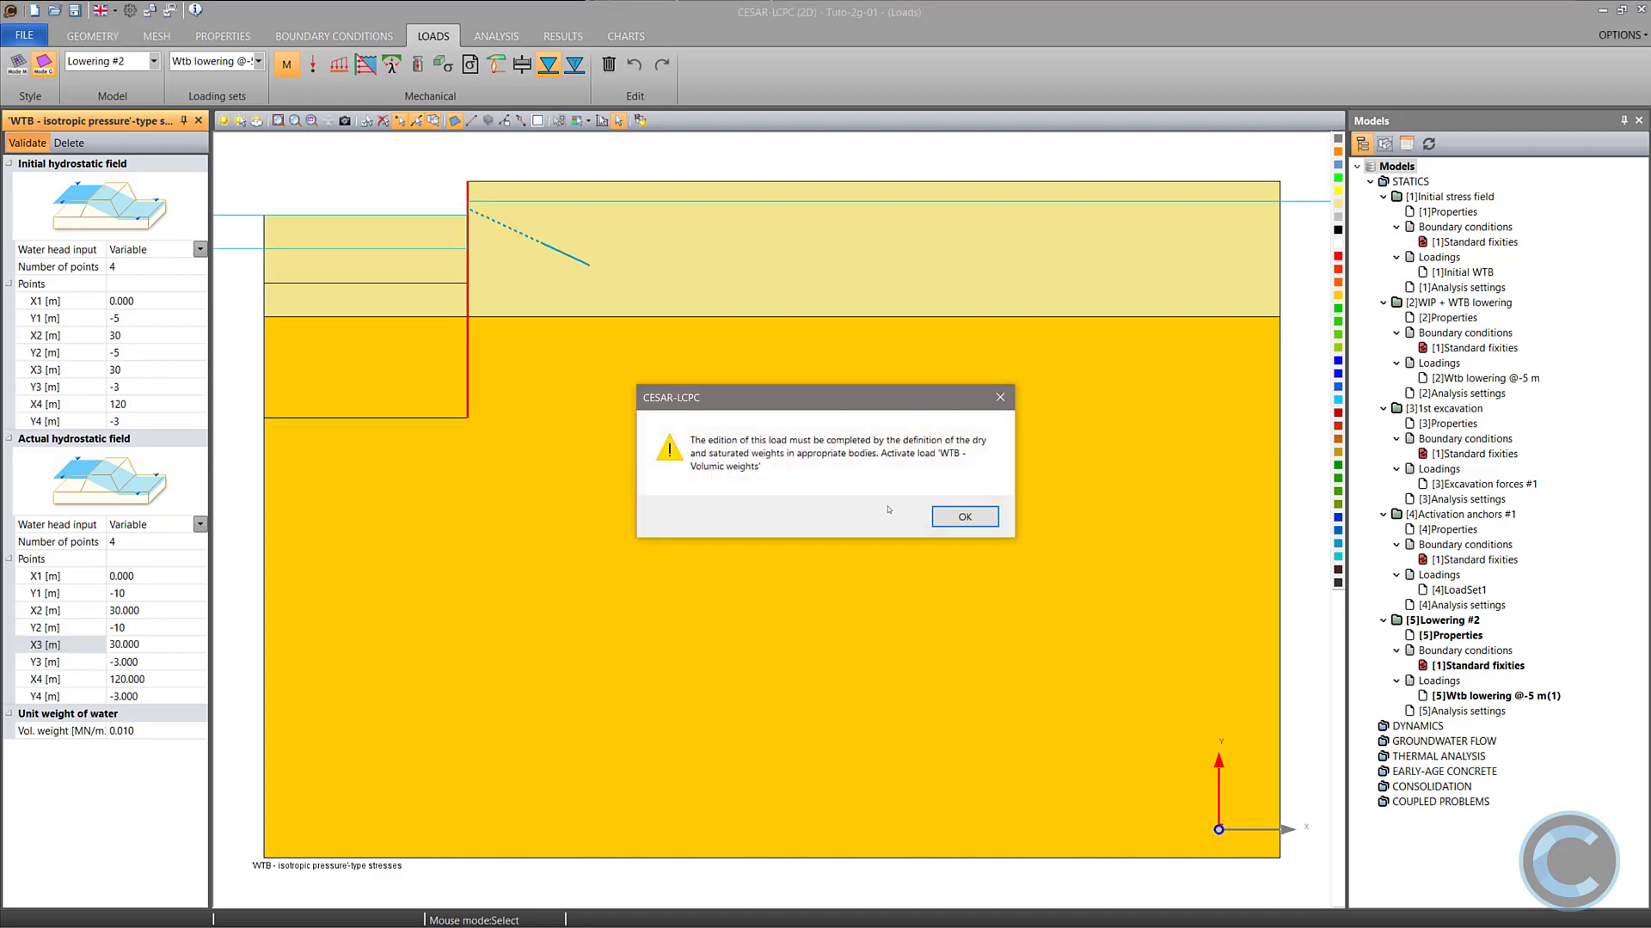
click(963, 517)
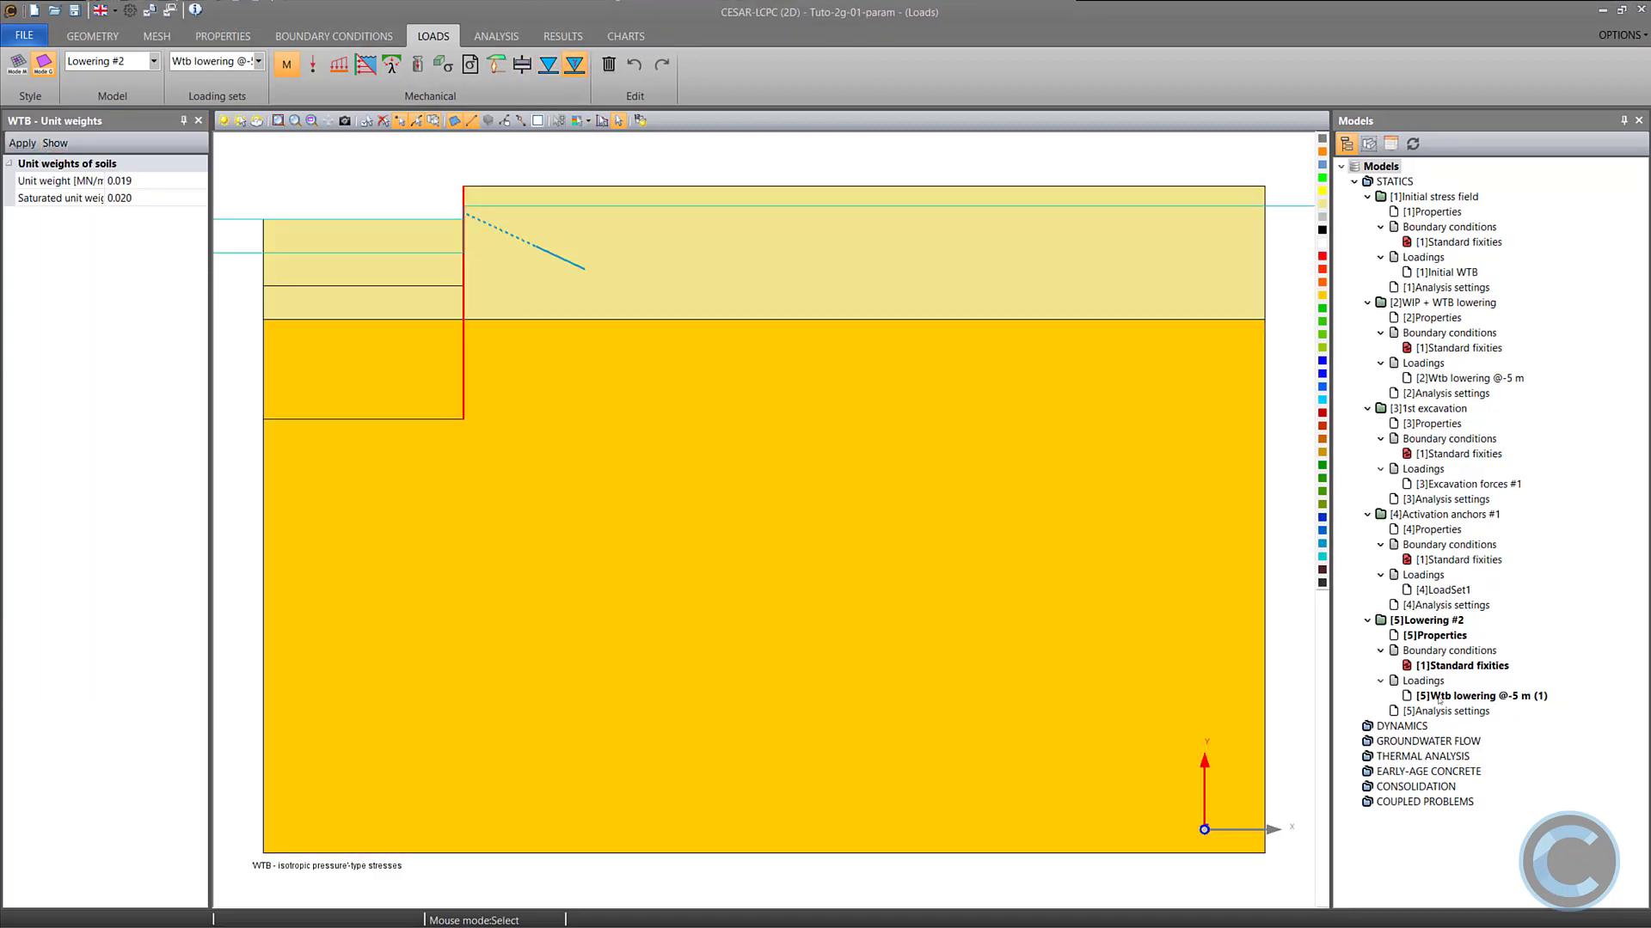
Rename the Lowering #2 loading as Wtb lowering @-10 m.
double_click(1440, 699)
text(Wtb lowering @-10 m)
key(Return)
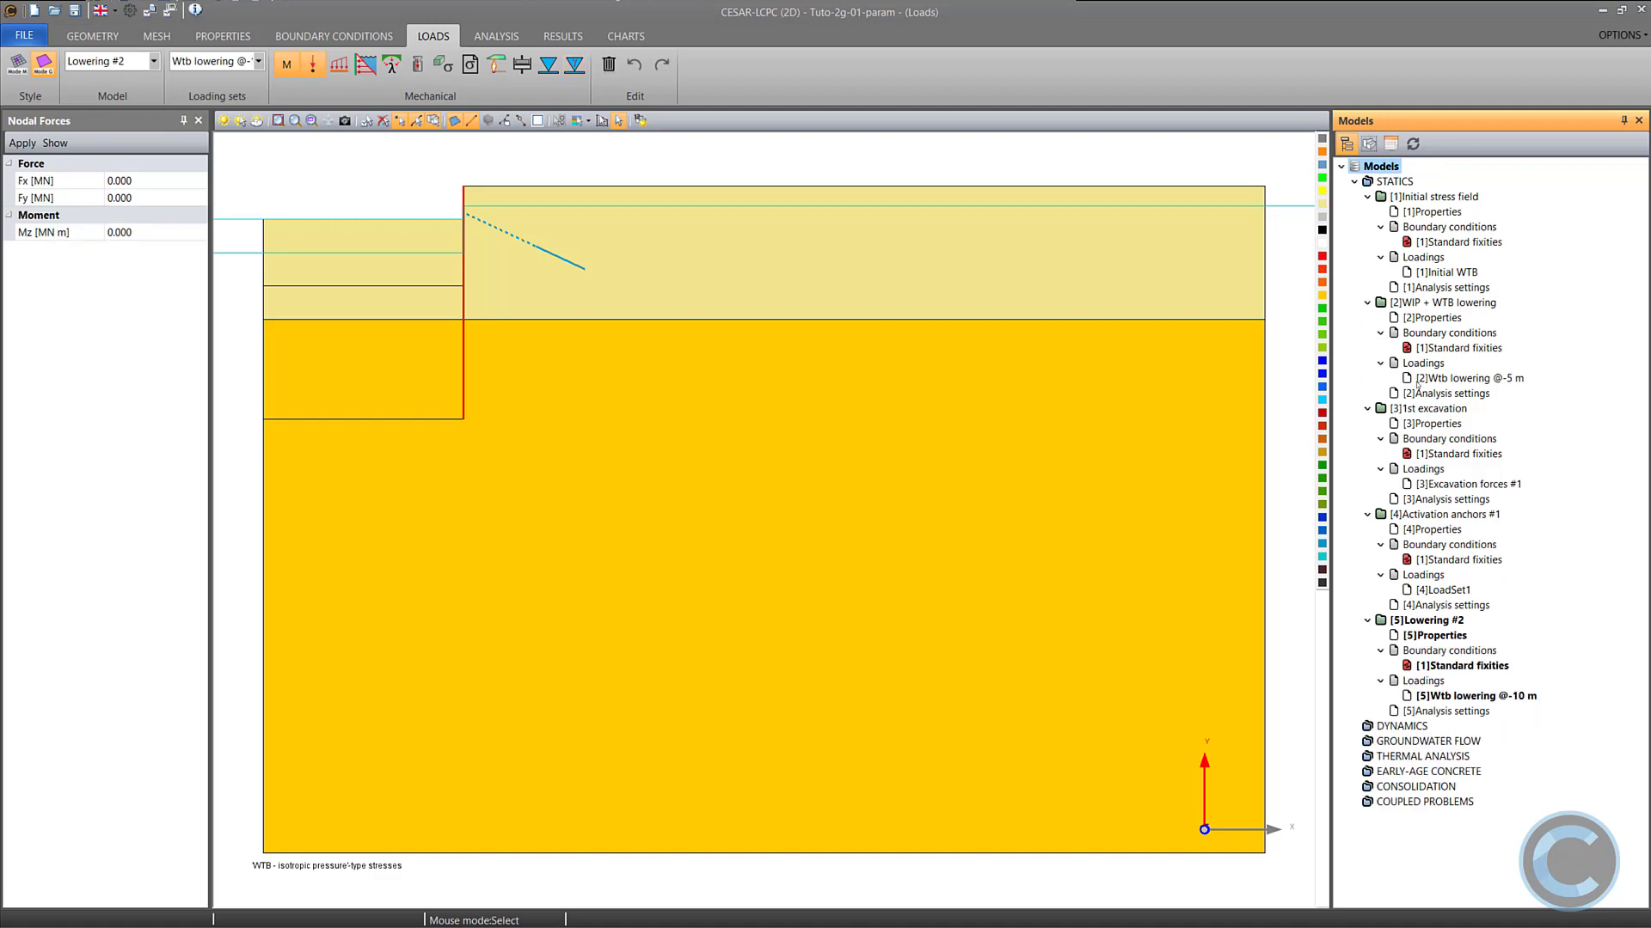
Add a plane strain, staged construction STATICS model named Excavation #2.
right_click(1385, 181)
click(1423, 191)
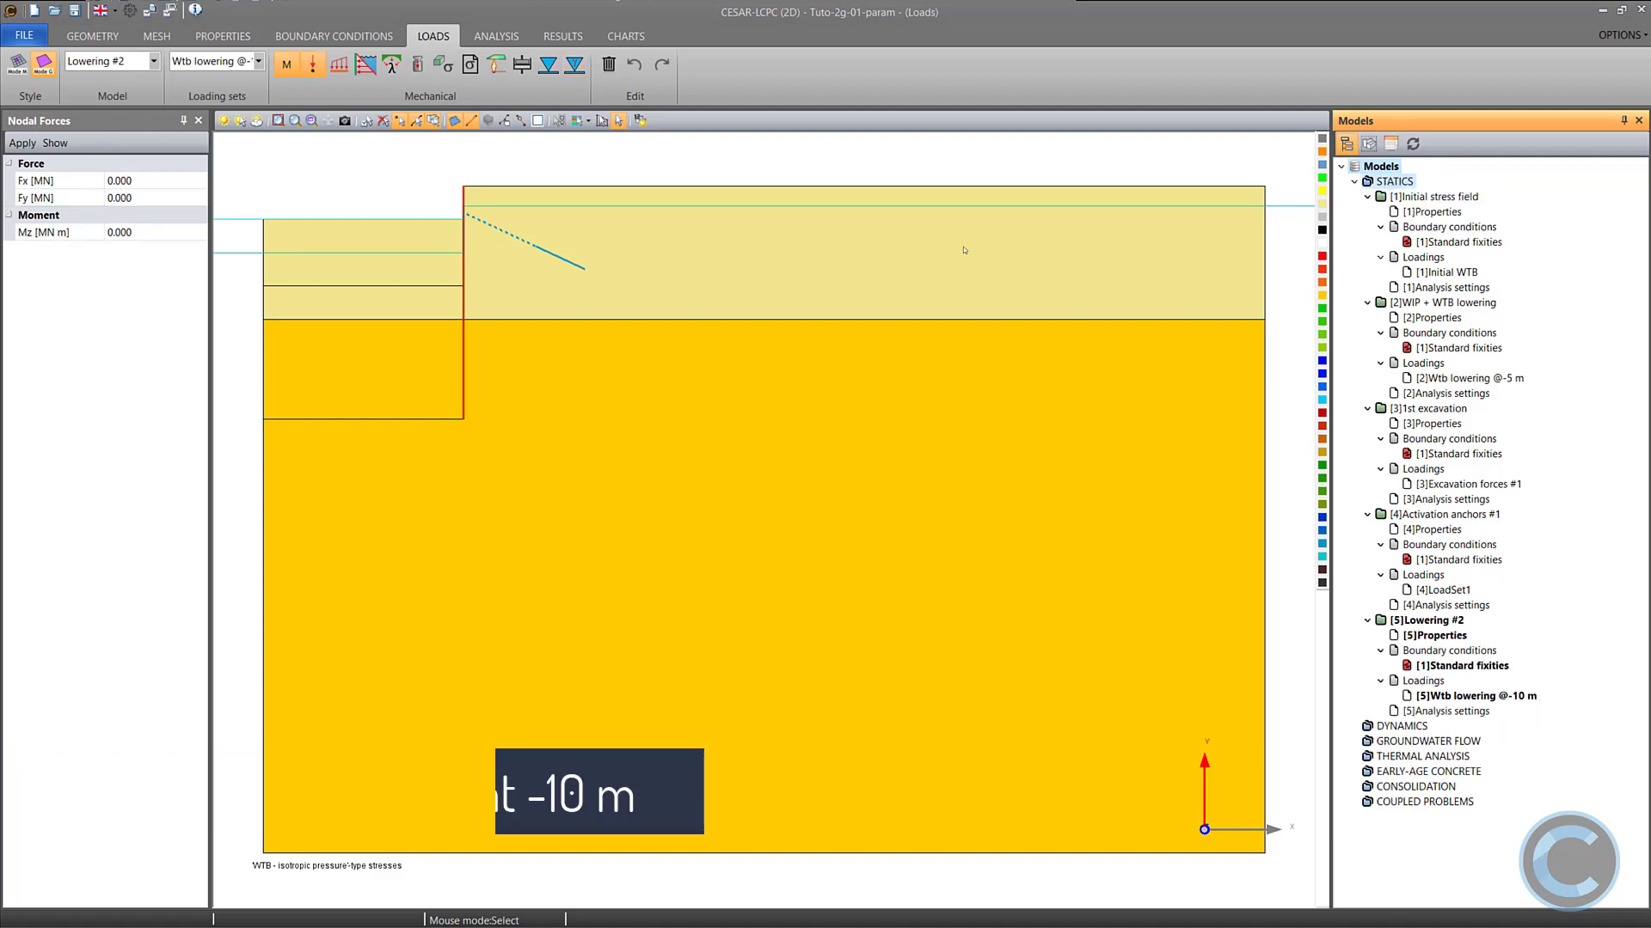
drag(867, 227, 809, 215)
text(Excavation #2)
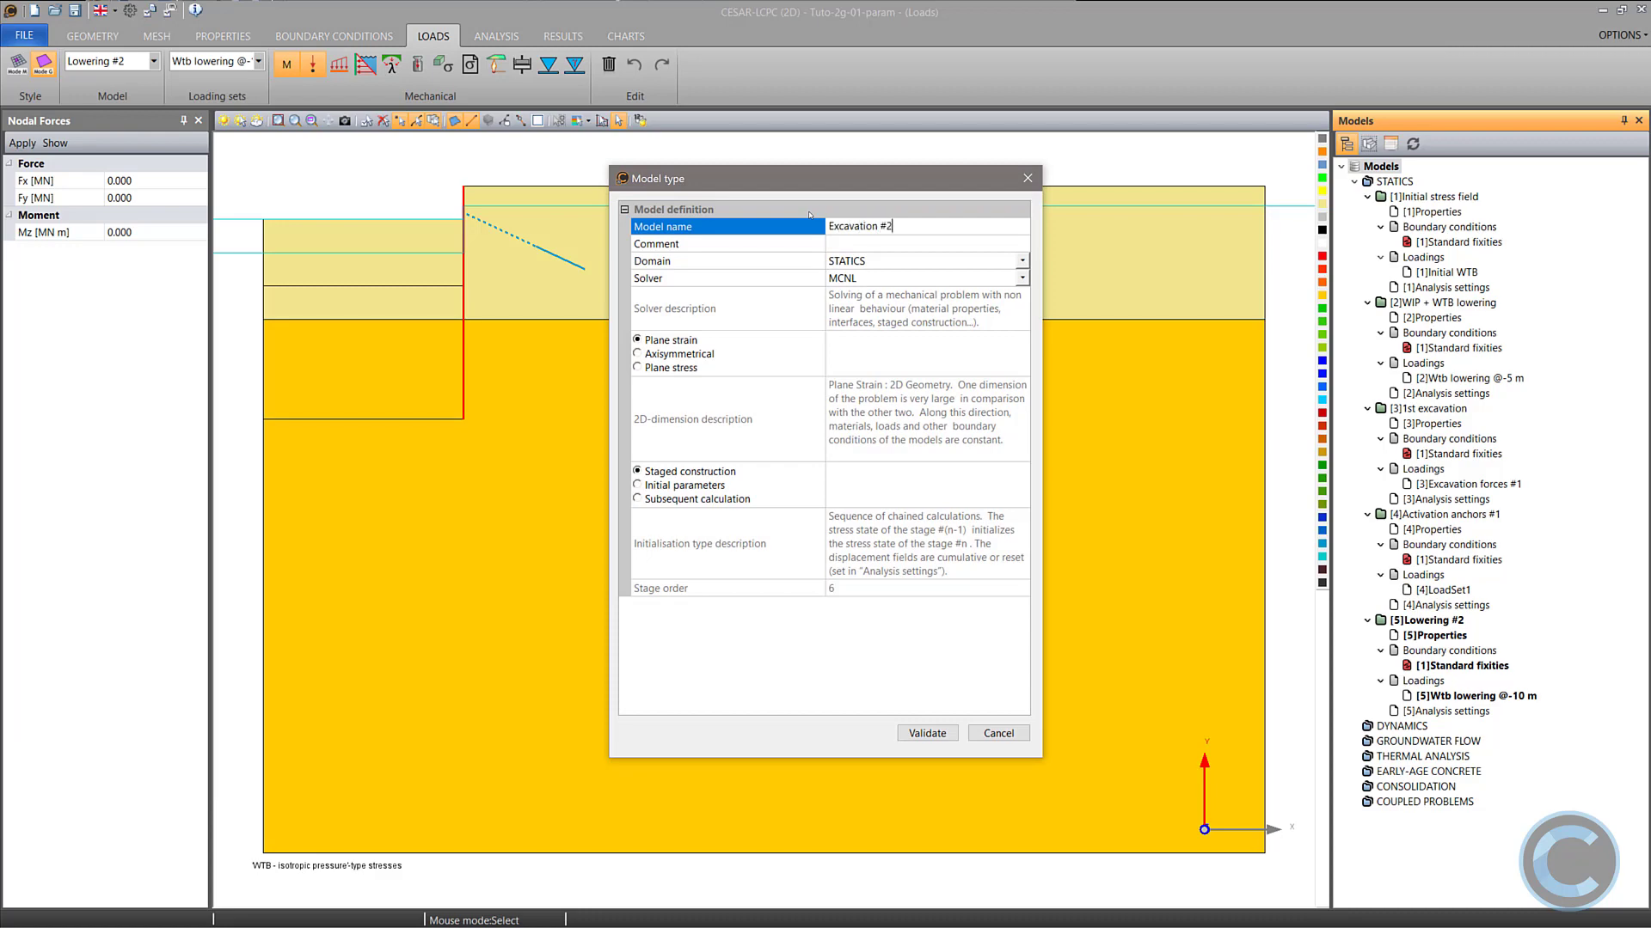
click(917, 732)
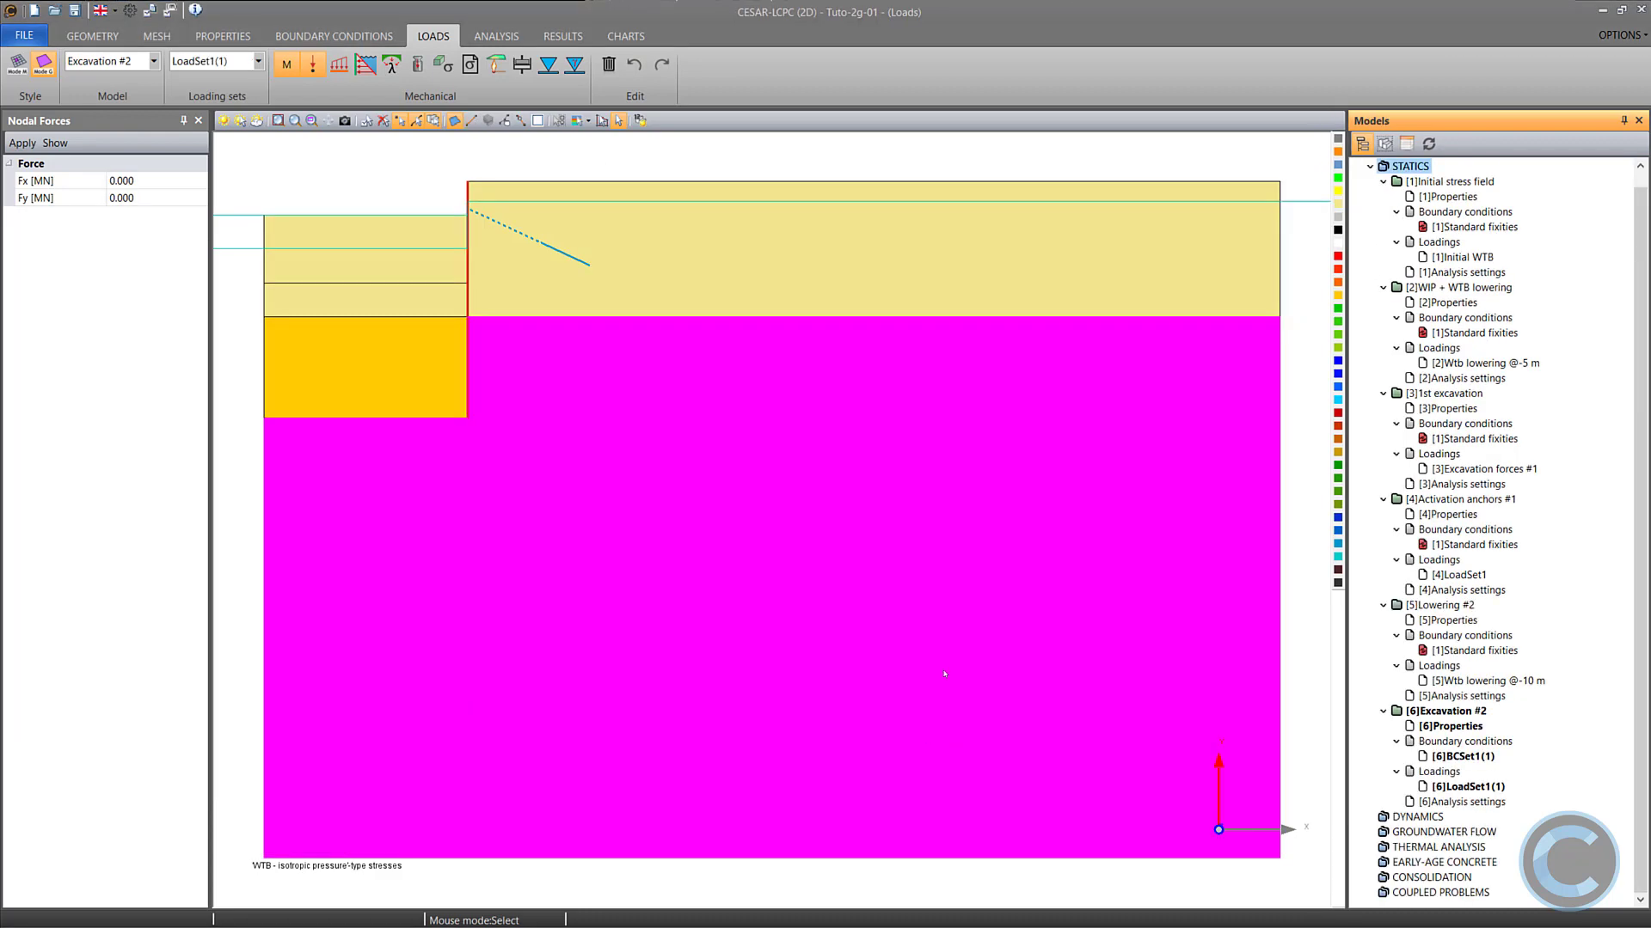
Copy the Lowering #2 properties and analysis settings into the Excavation #2 model and share the Standard fixities with it.
drag(1448, 621, 1474, 729)
click(753, 475)
drag(1474, 650, 1468, 759)
click(825, 471)
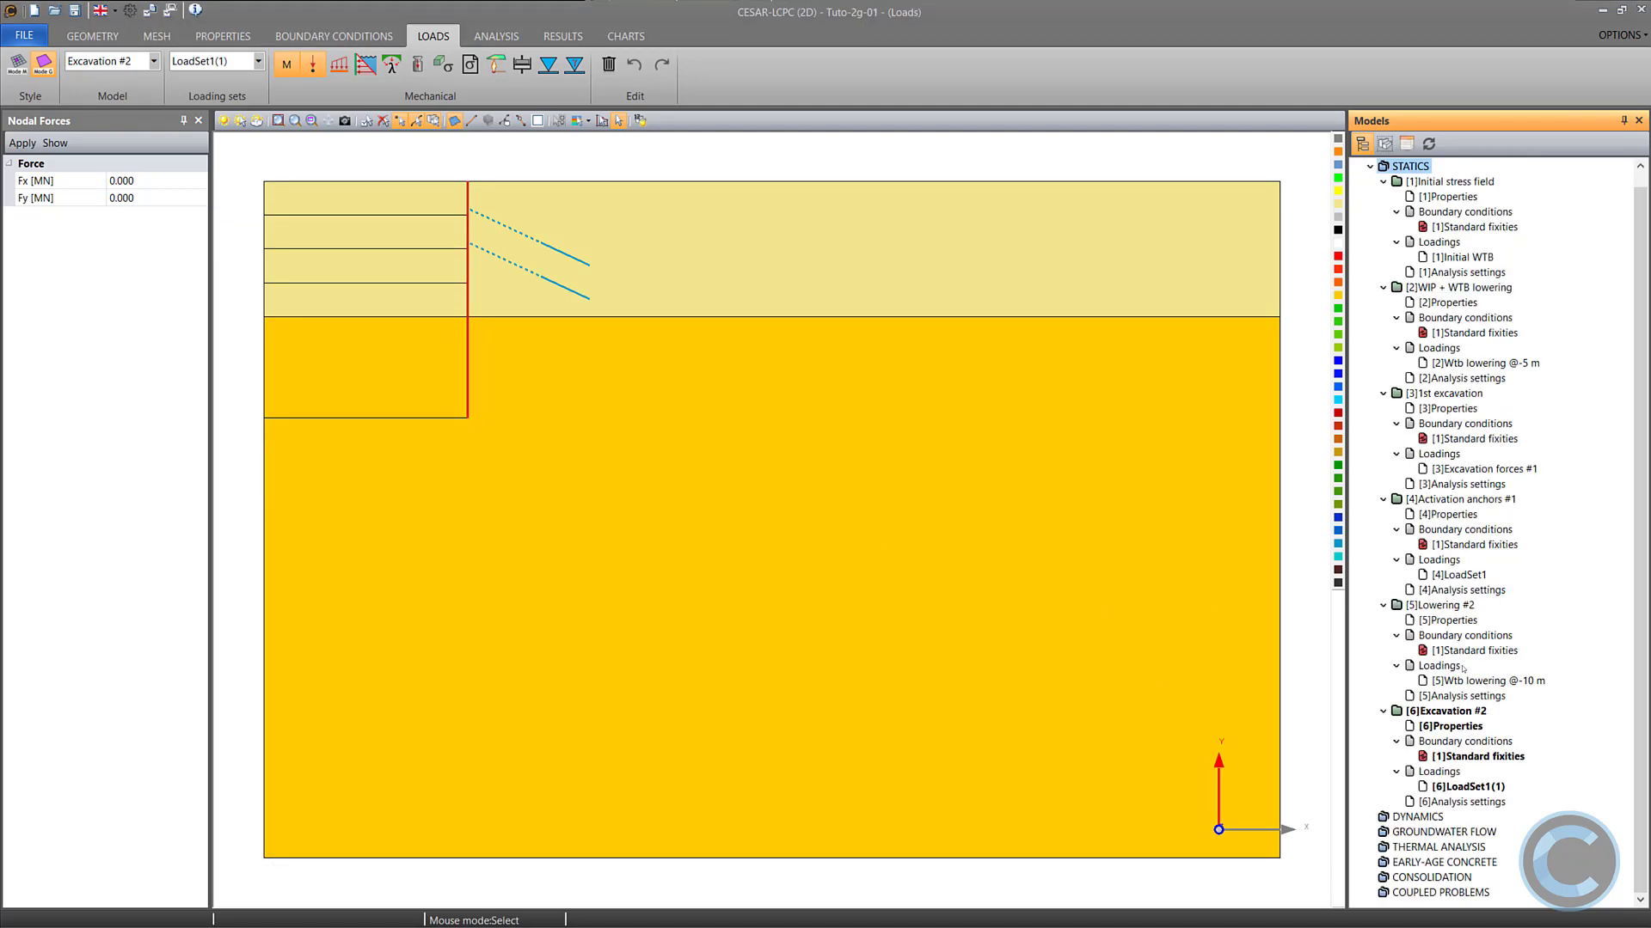
drag(1461, 698, 1462, 801)
click(748, 472)
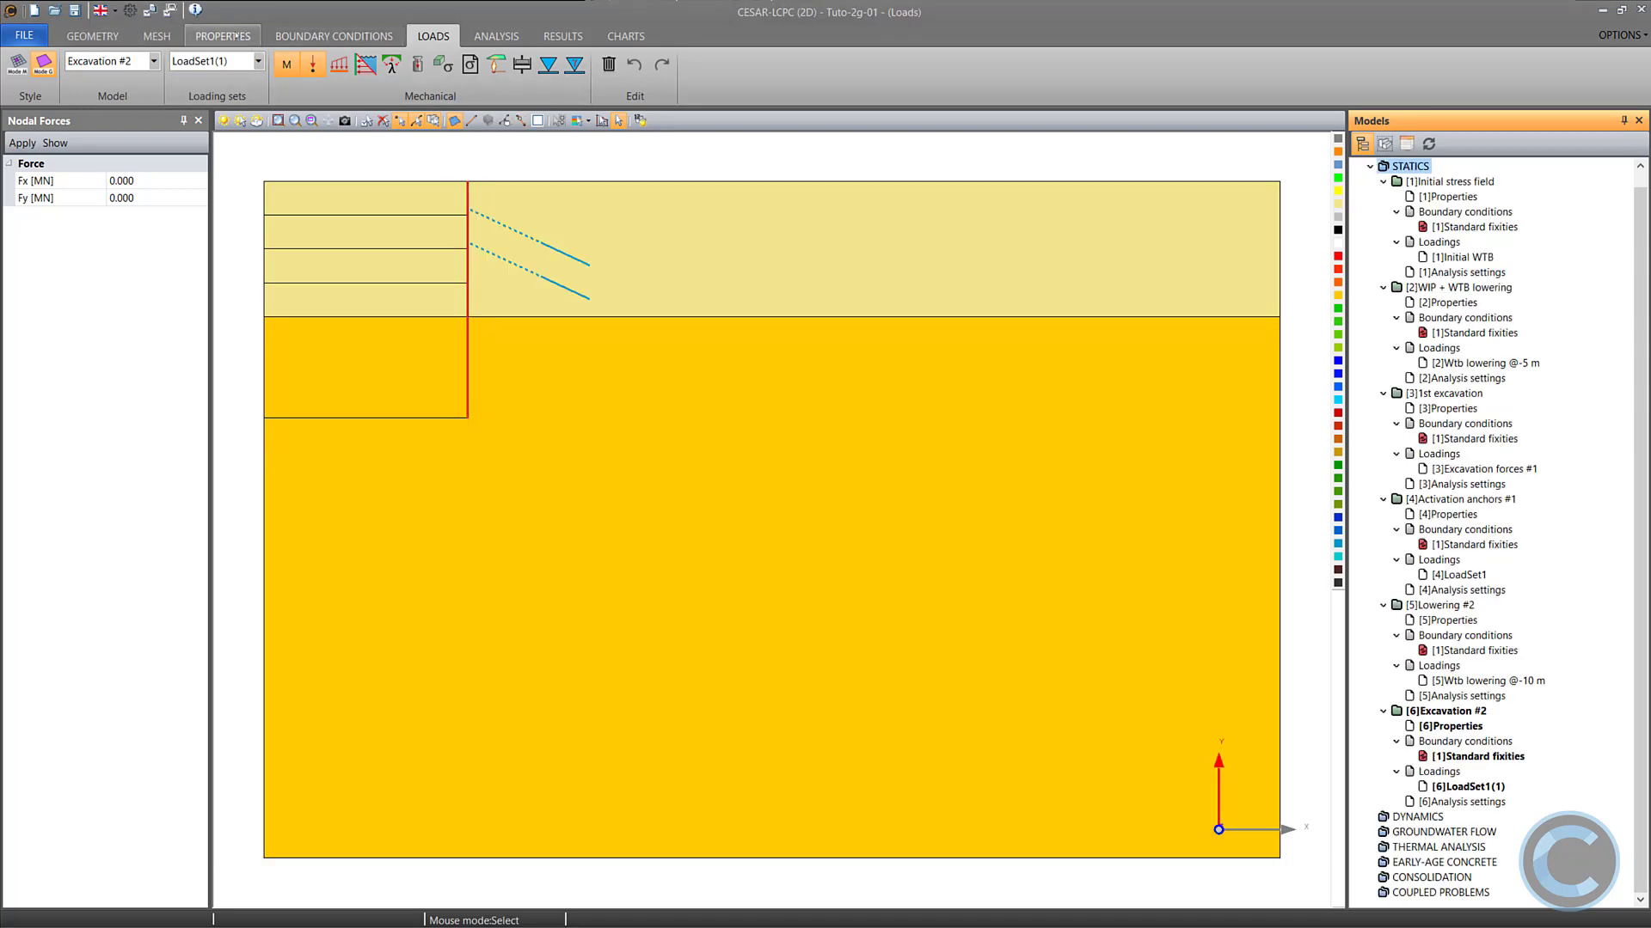
Make the two uppermost soil bodies on the excavation side and the lower anchor inactive in the Excavation #2 model.
click(236, 36)
drag(386, 232, 336, 181)
click(300, 65)
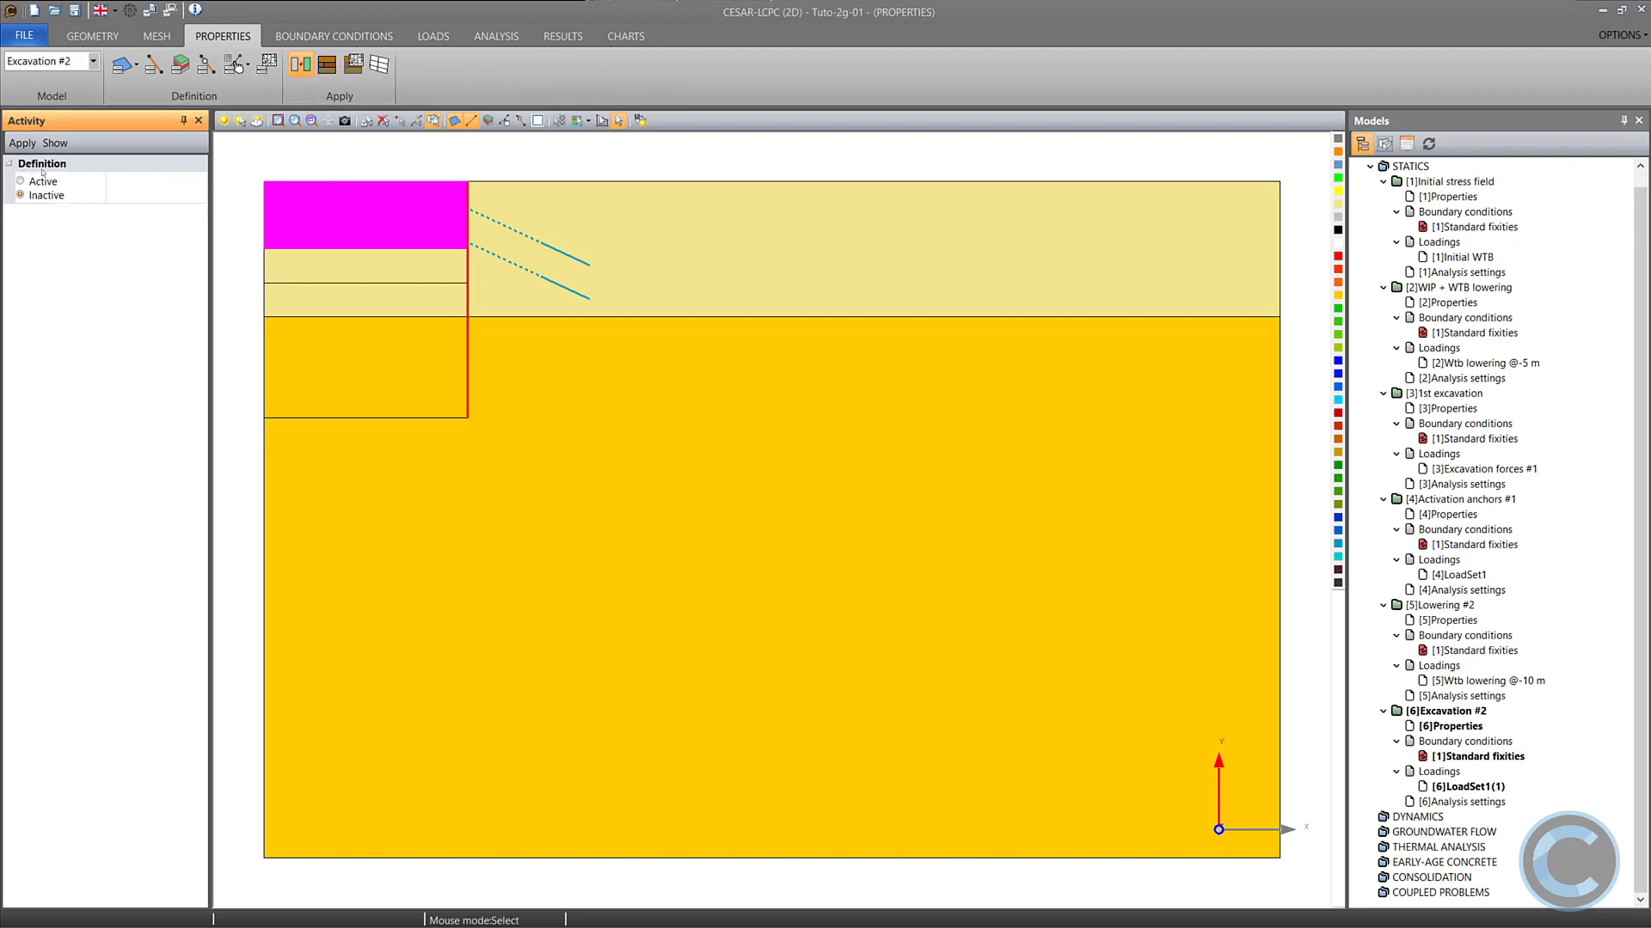
click(22, 143)
click(560, 296)
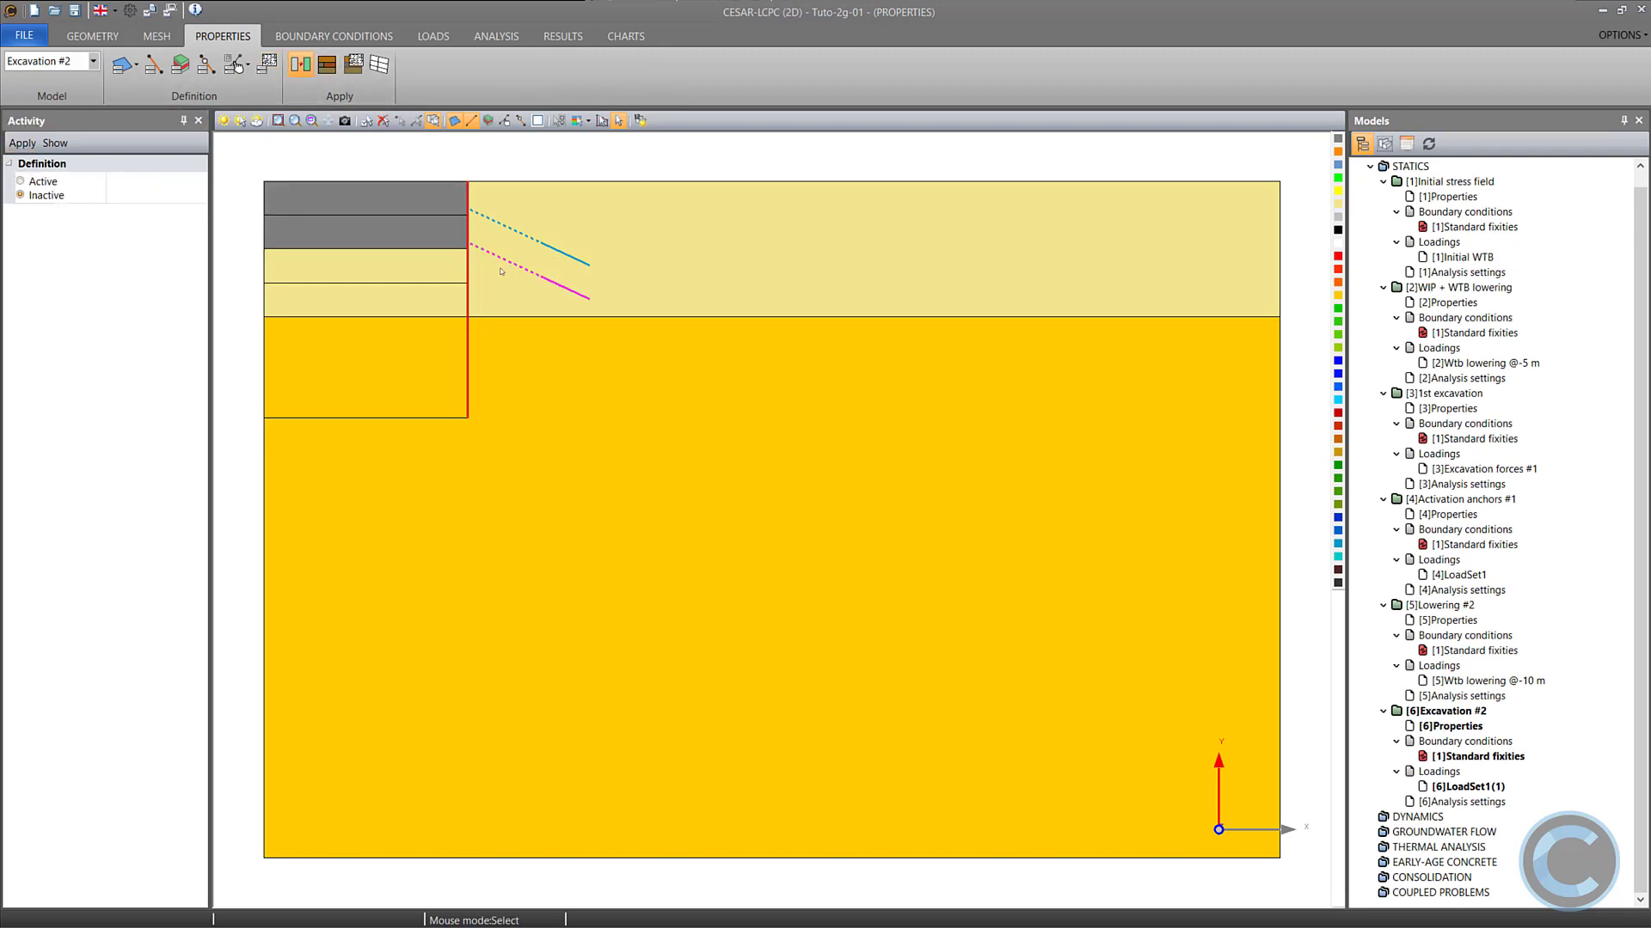
click(12, 144)
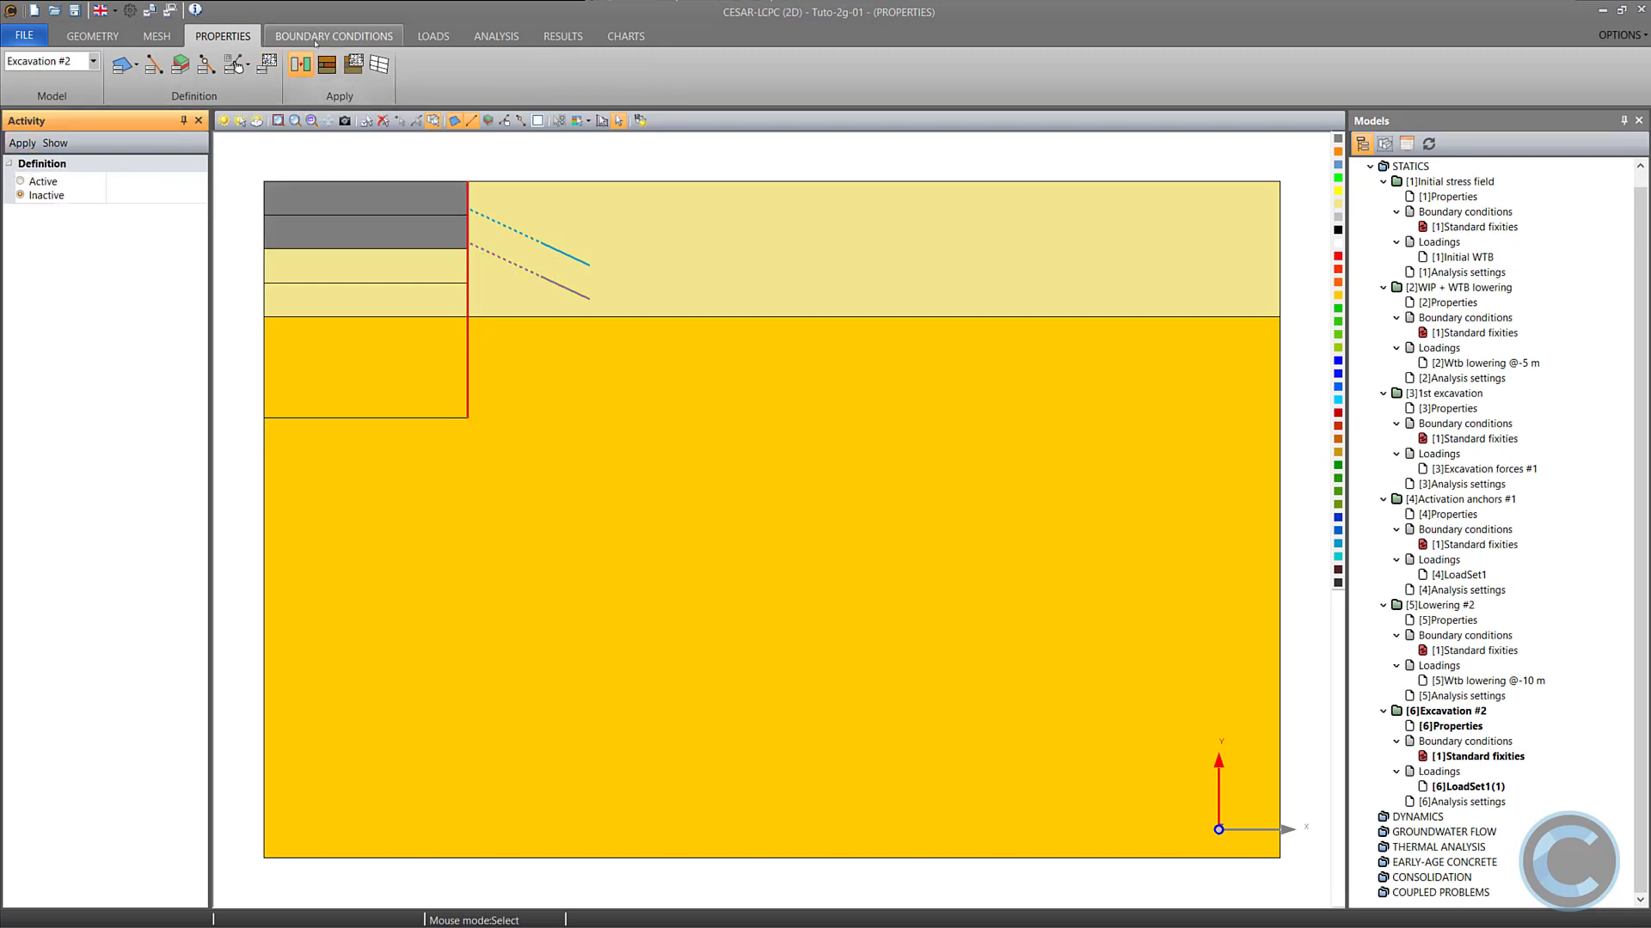
Activate automatic excavation forces in the Excavation #2 loading with a stress release coefficient Lambda of 1.
click(378, 36)
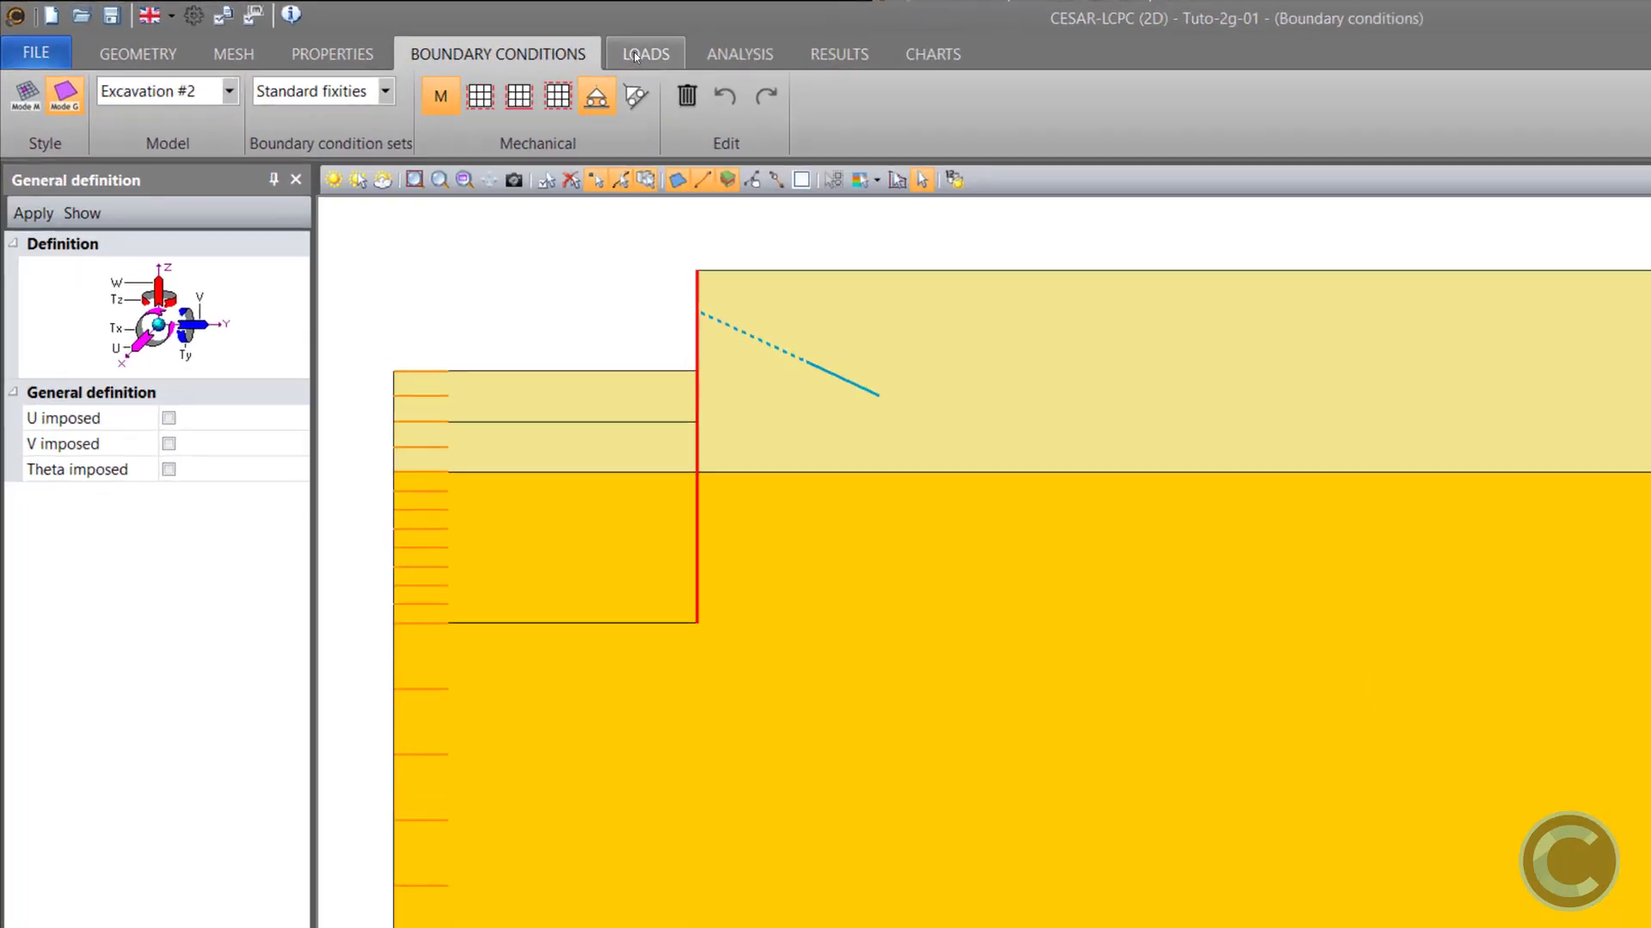
click(444, 37)
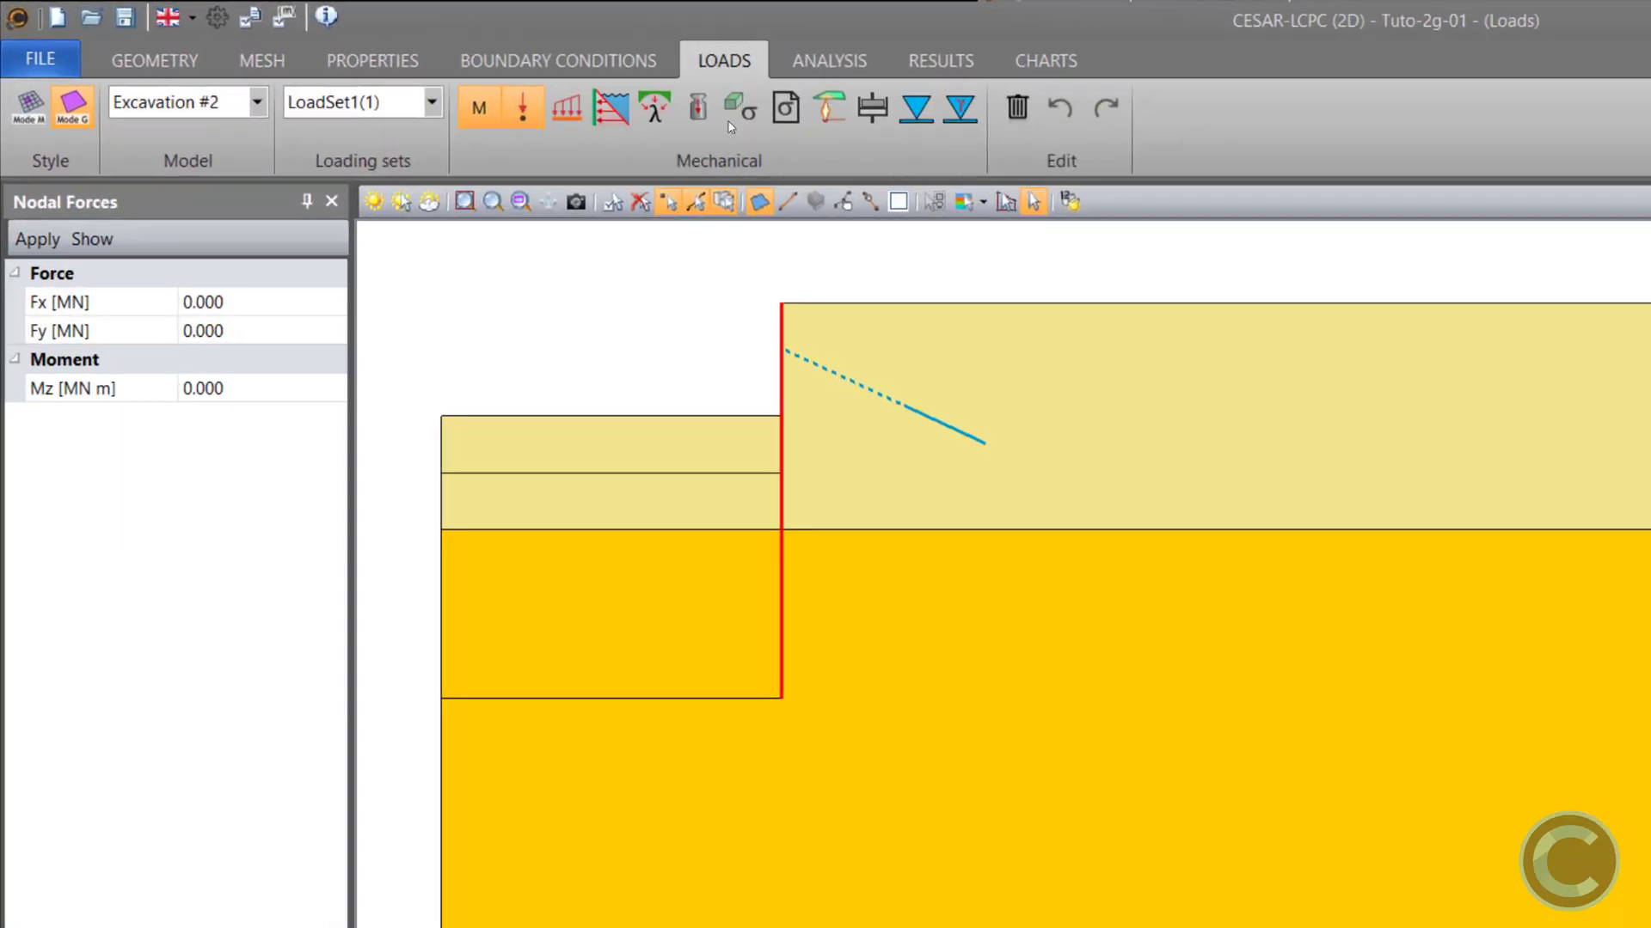
click(401, 65)
click(189, 302)
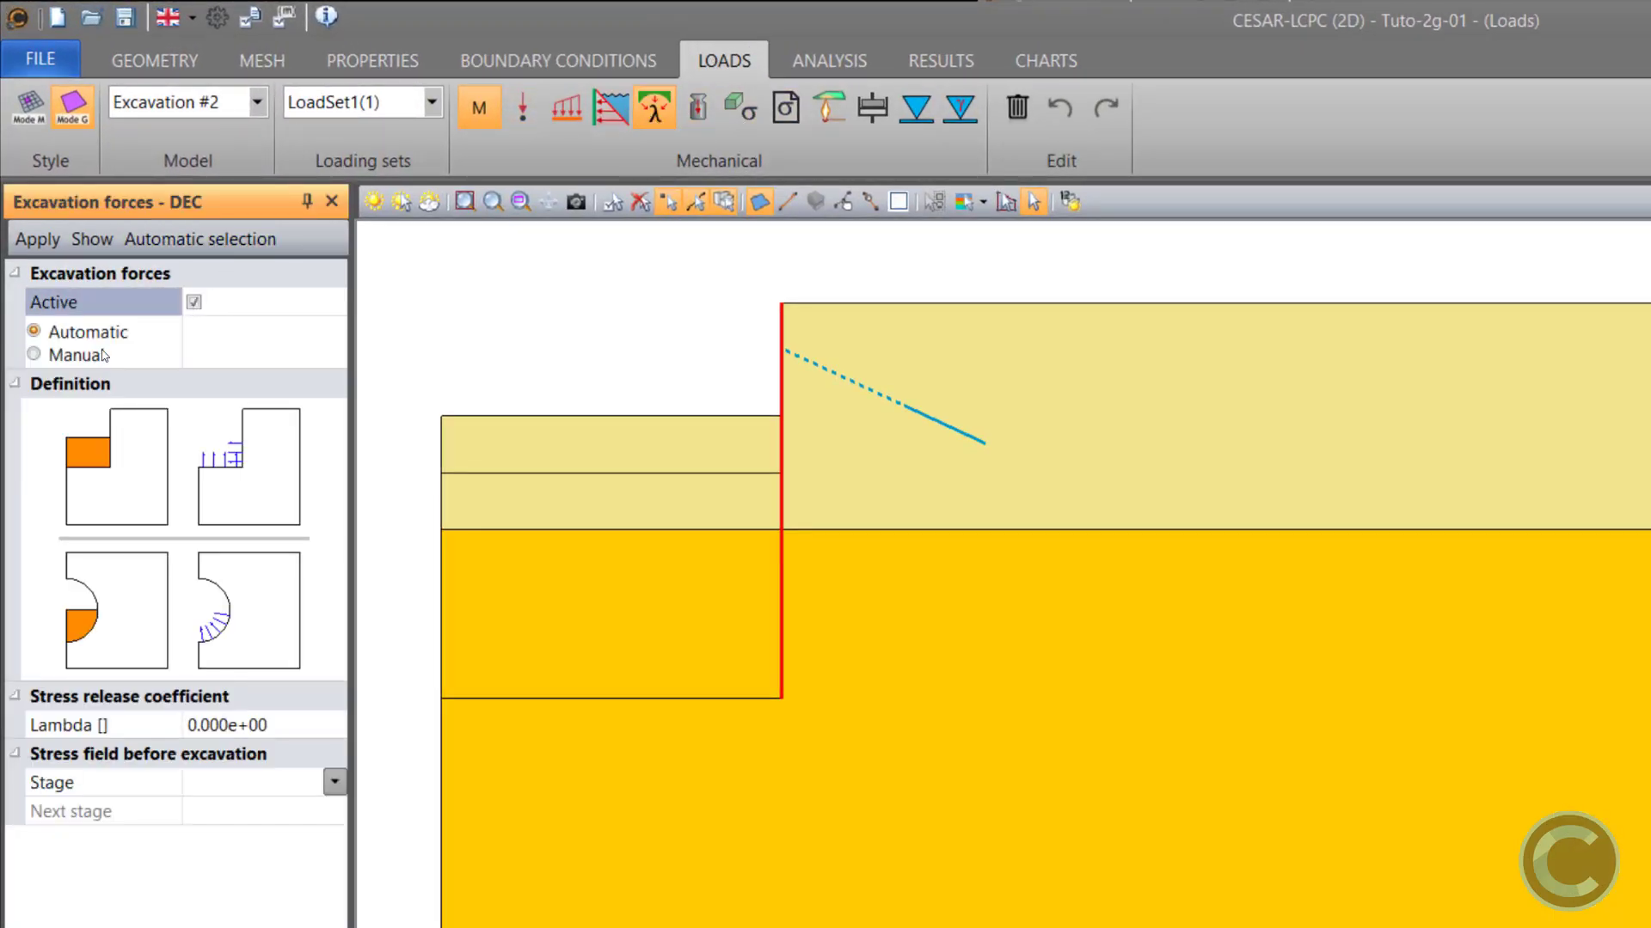
click(228, 725)
text(1)
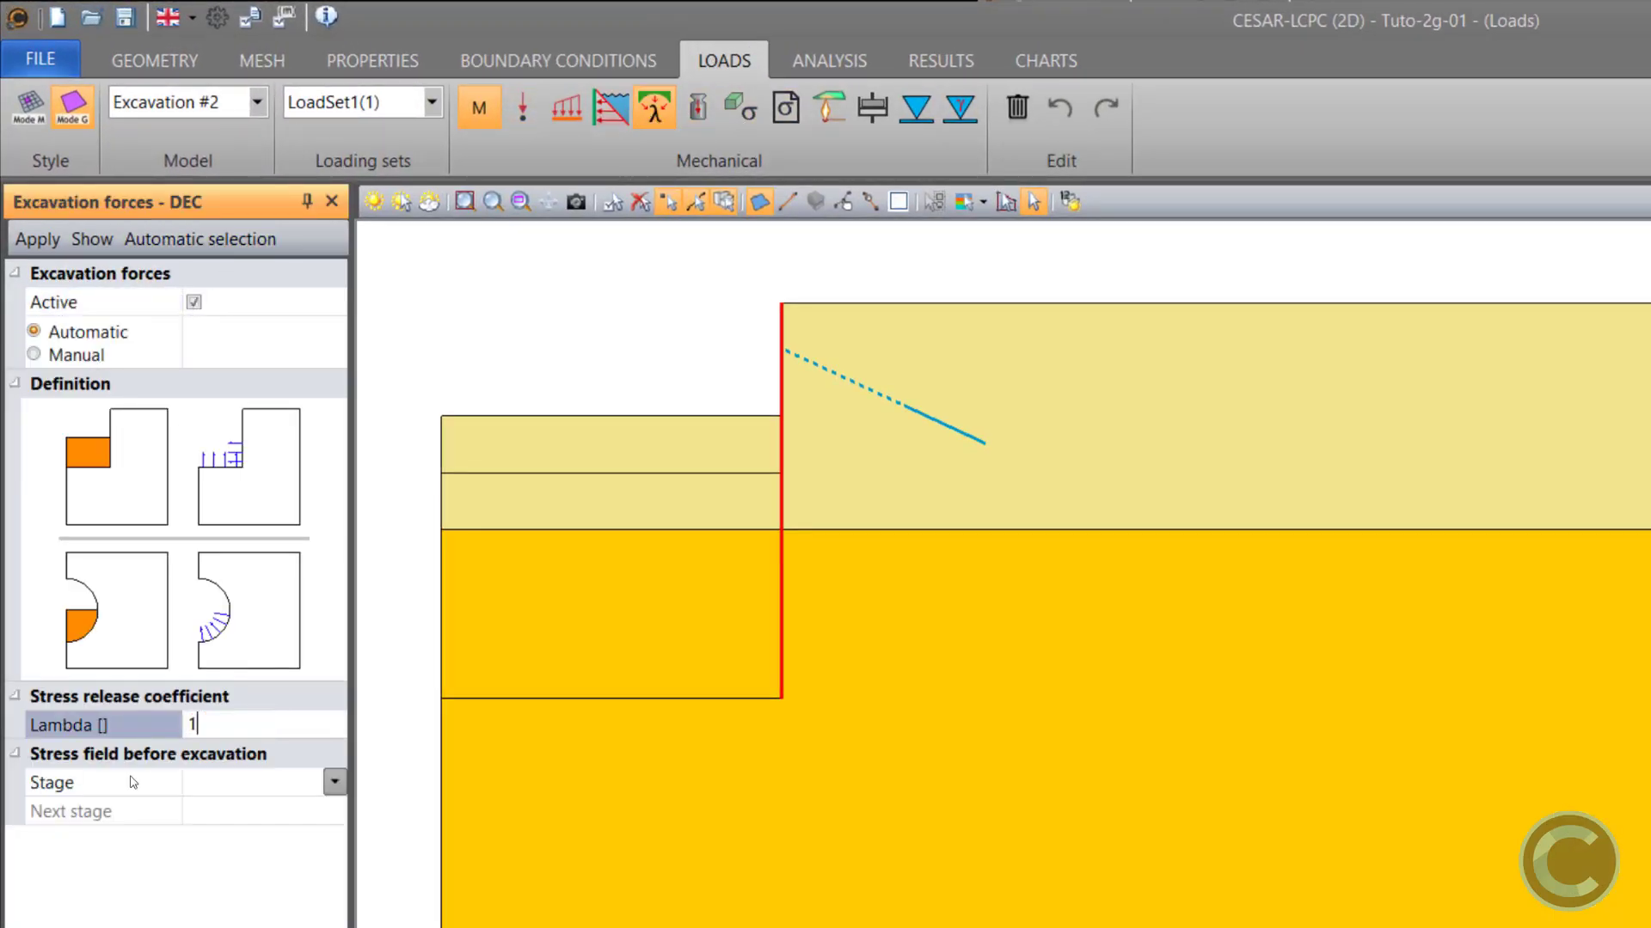
Take the stress field before excavation from the Lowering #2 stage and apply the excavation forces to the automatically selected edges.
click(335, 782)
click(293, 813)
click(228, 241)
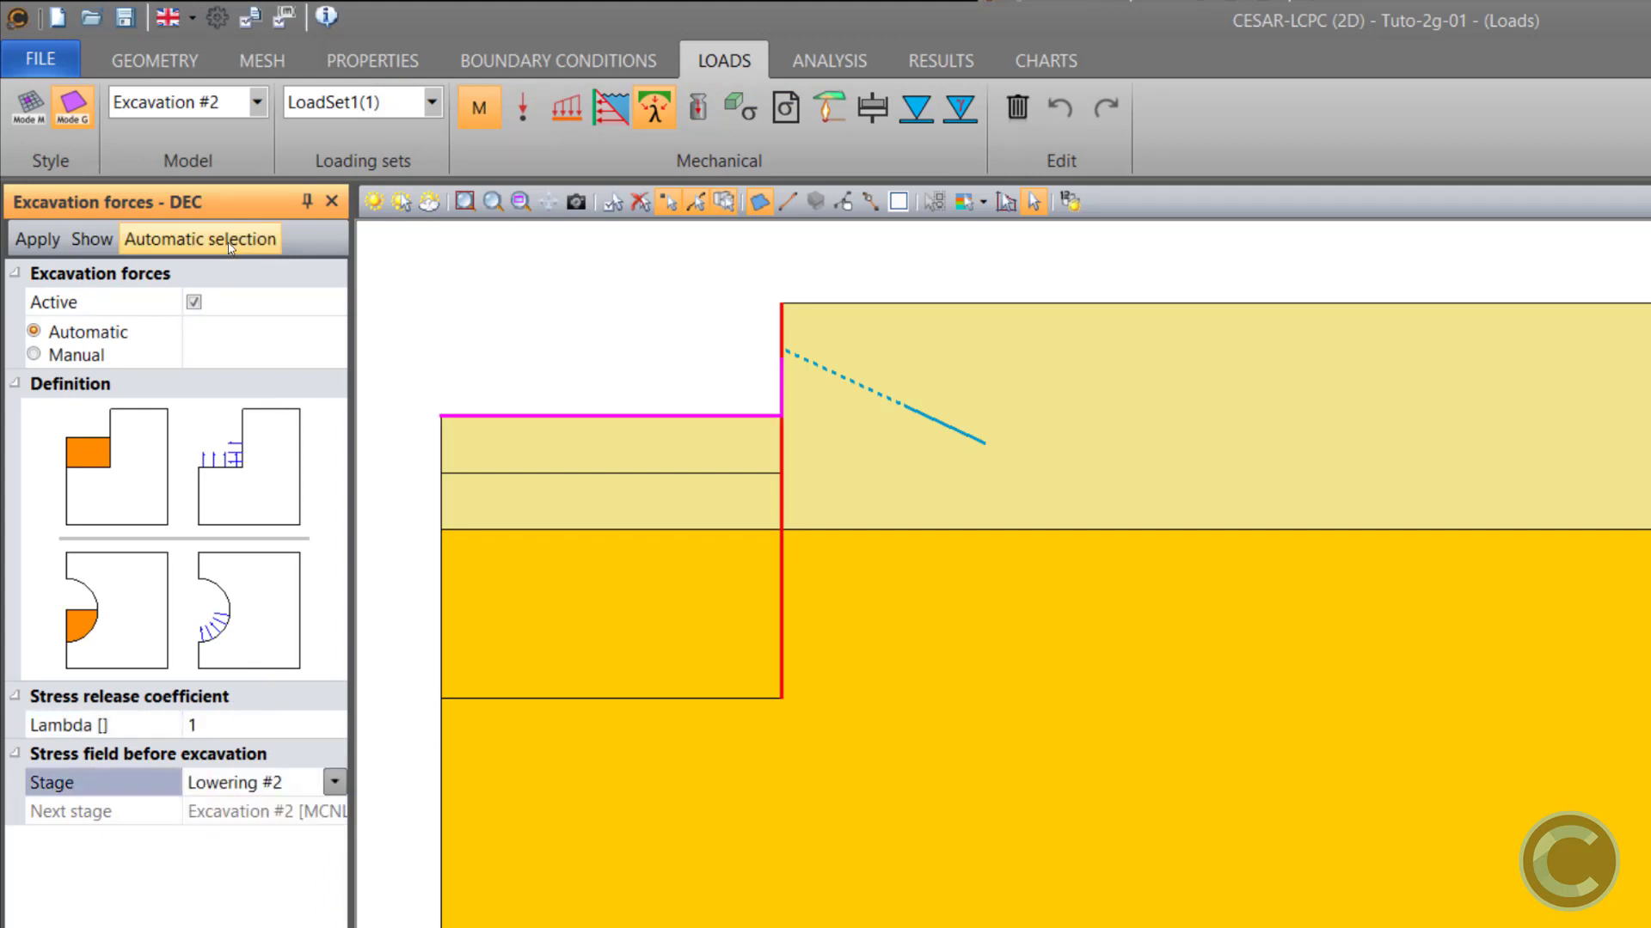
click(50, 242)
click(90, 242)
middle_drag(671, 405, 895, 590)
scroll(895, 590, up, 4)
Create the solver input files for all six models and calculate them.
click(829, 61)
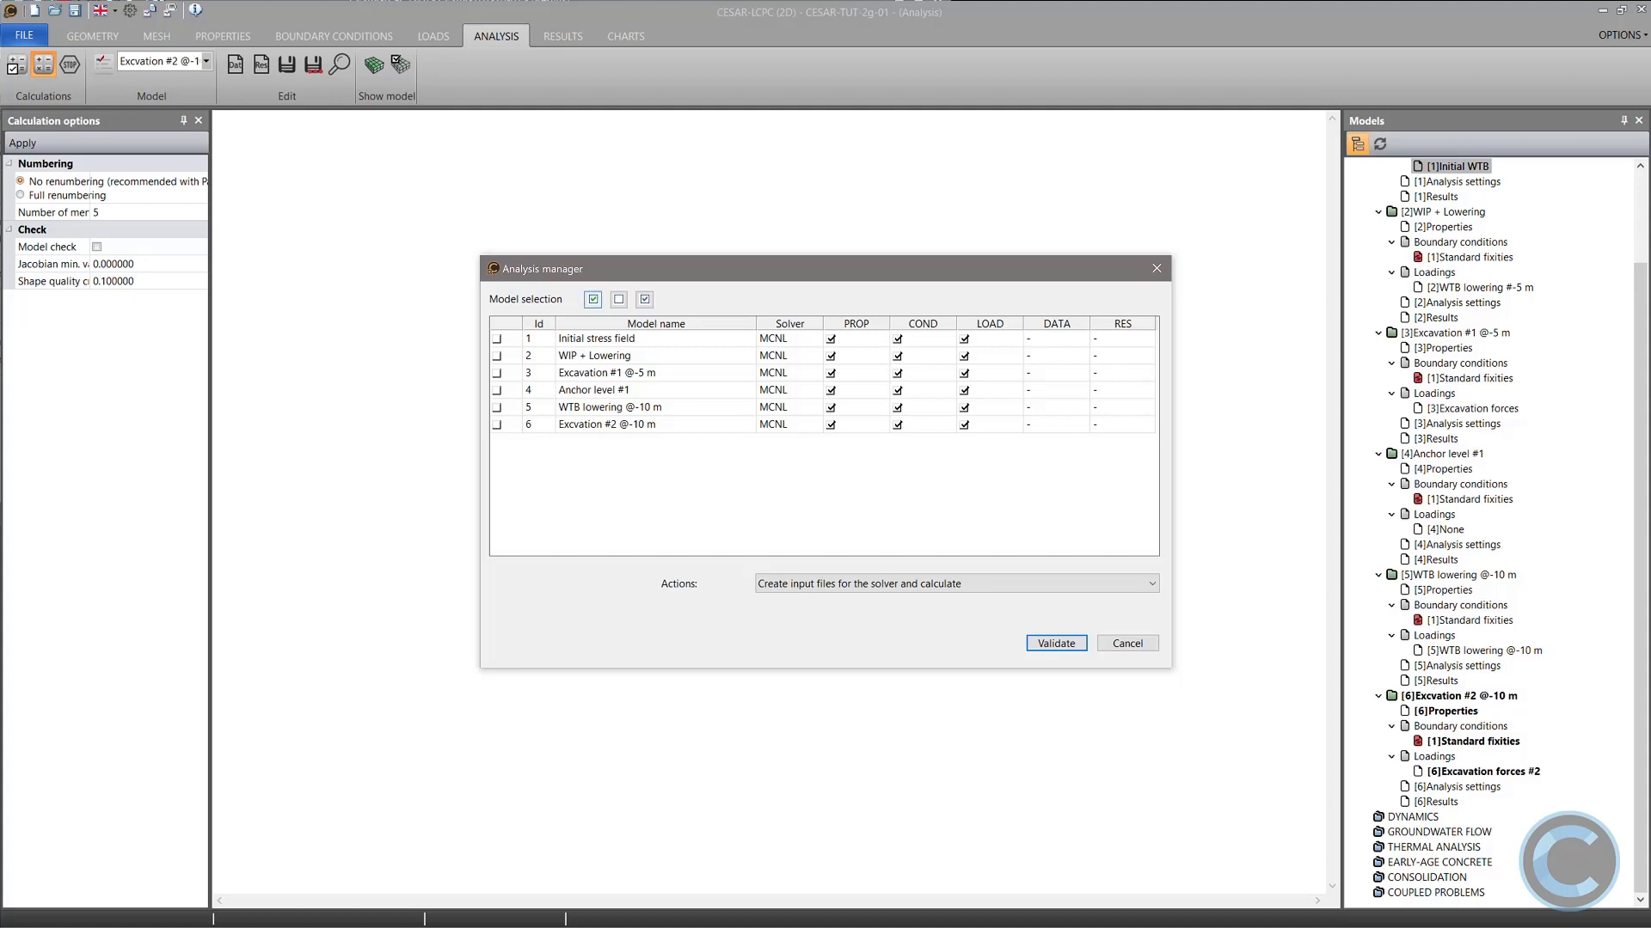
click(594, 299)
key(Return)
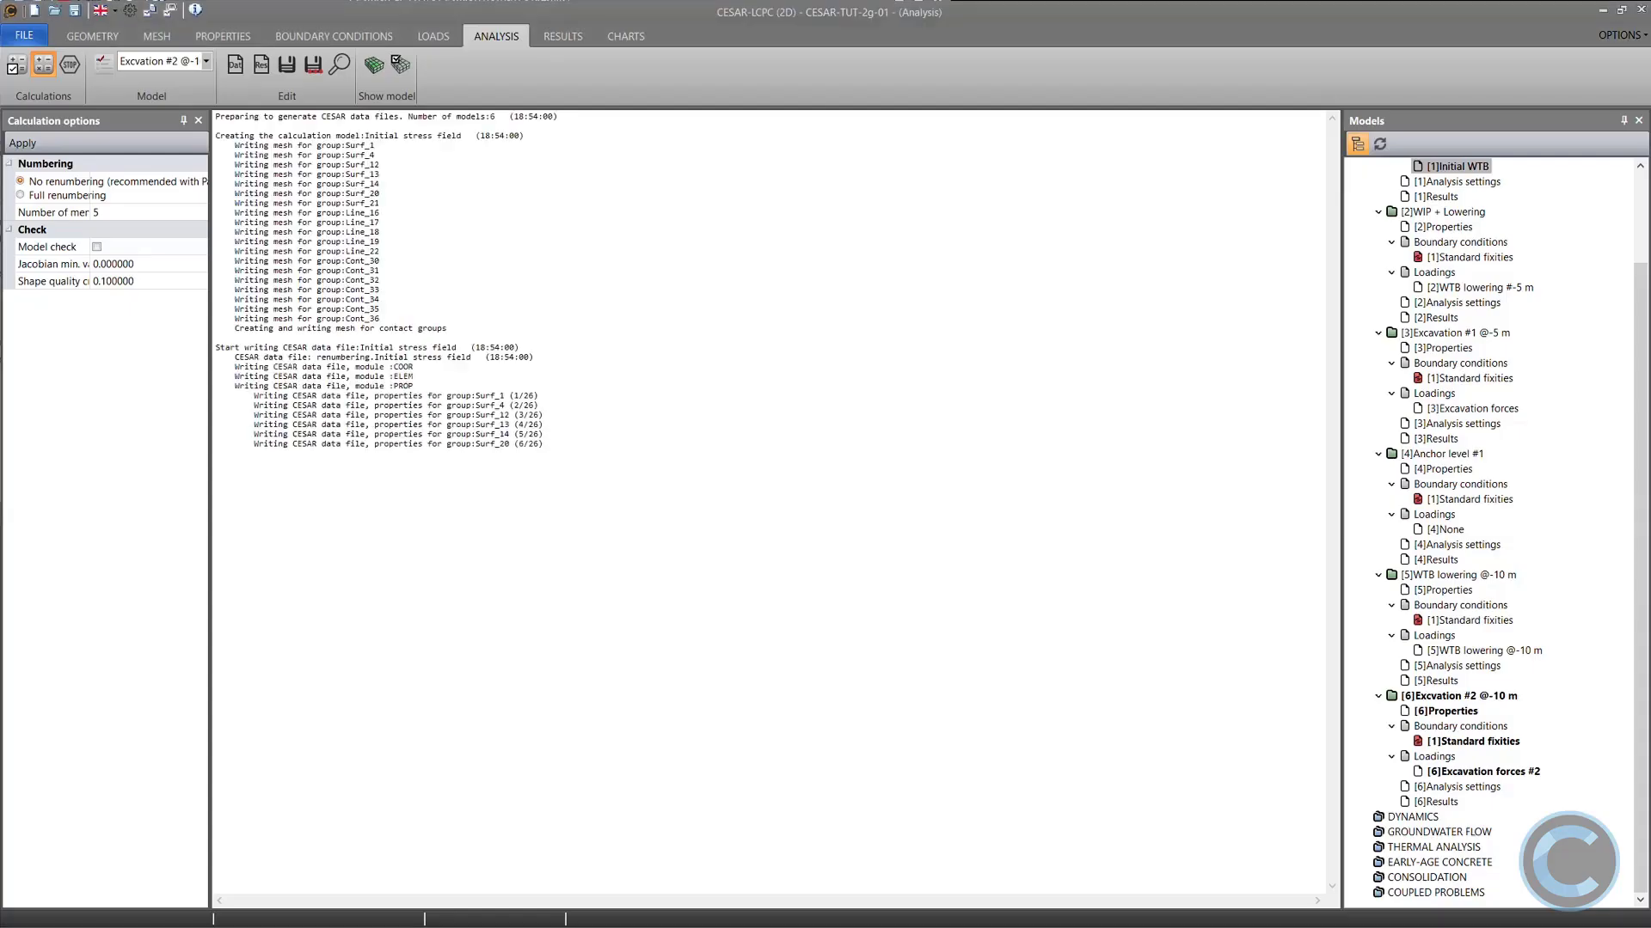
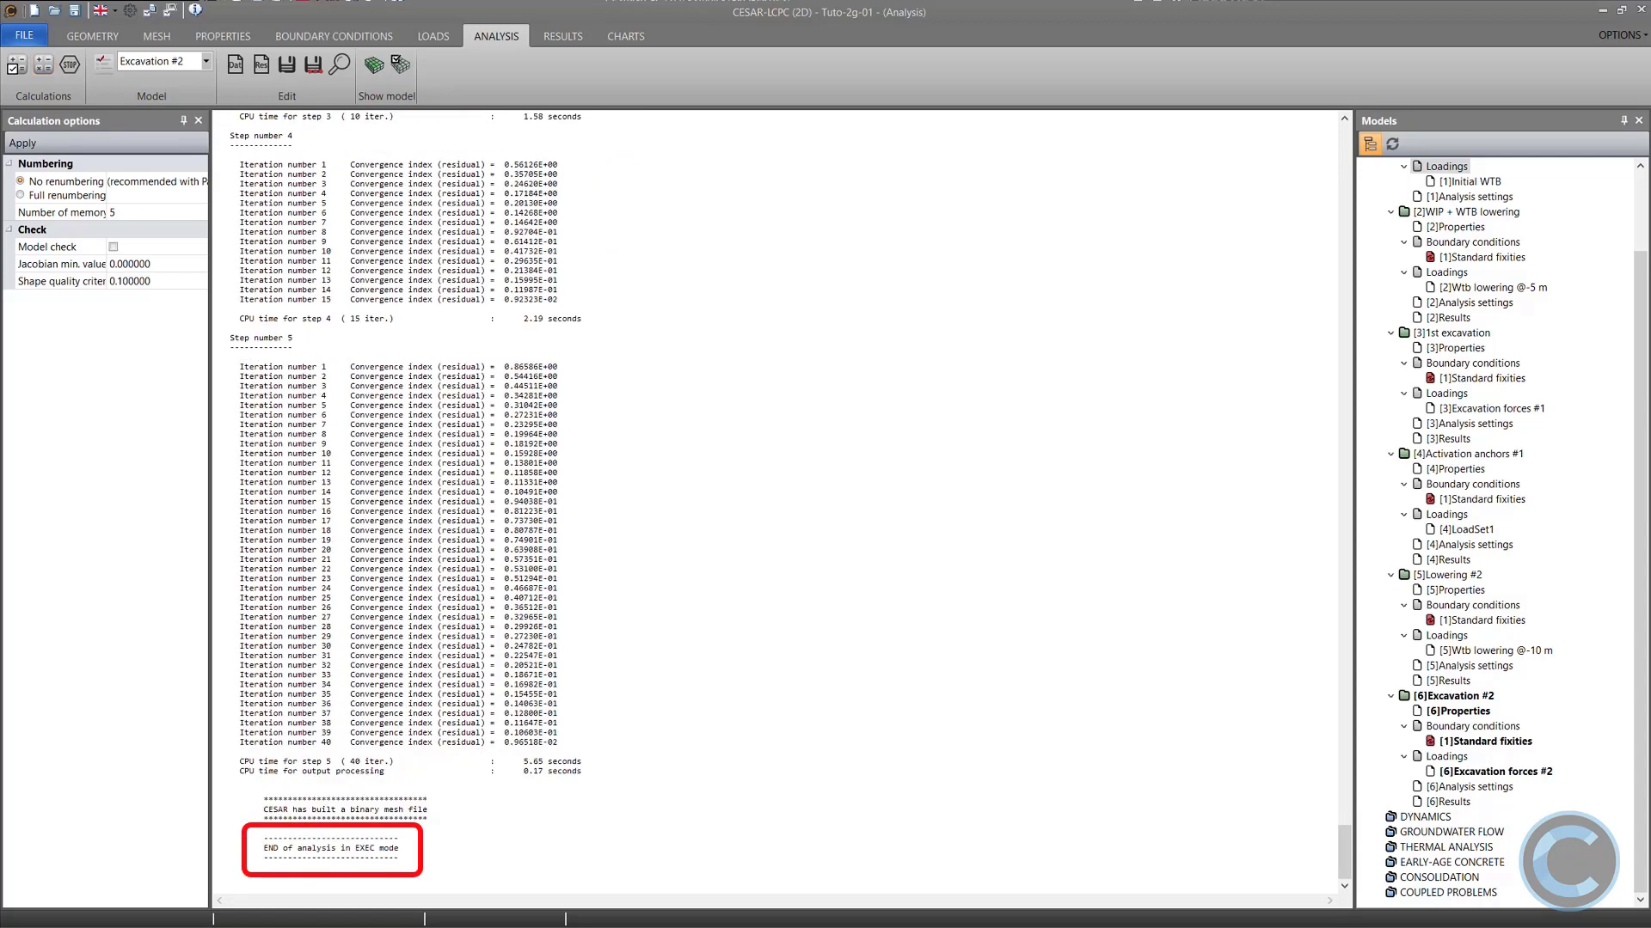
Check the DATA and RES status of all models in the Analysis manager.
click(43, 64)
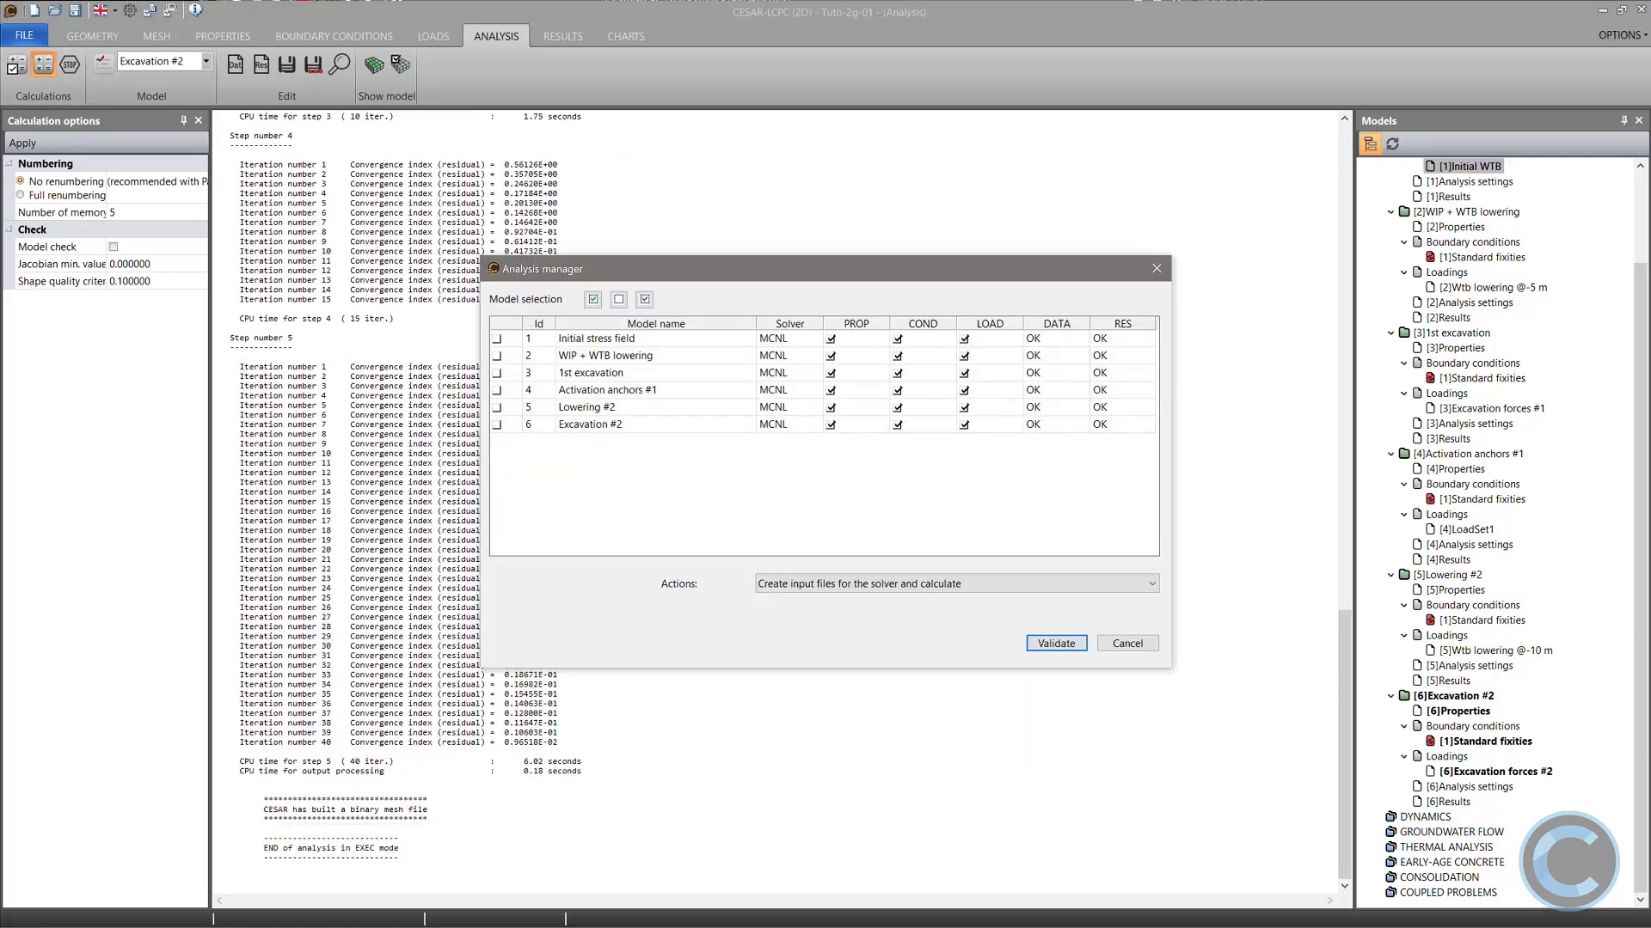
click(1056, 424)
click(1122, 424)
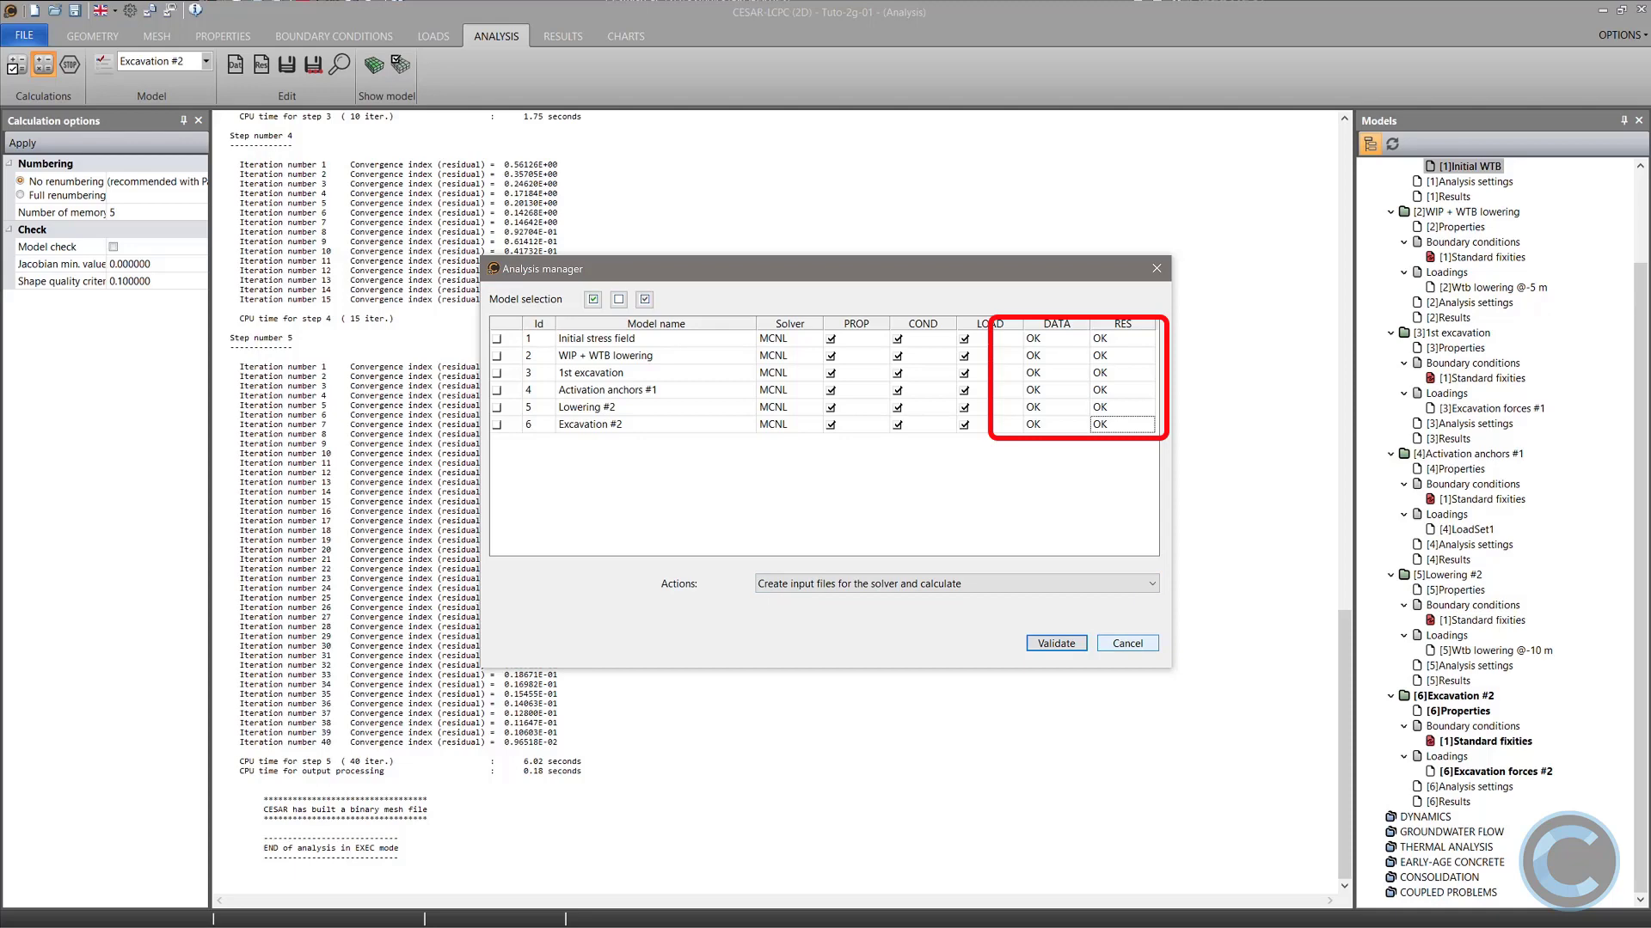
click(1127, 643)
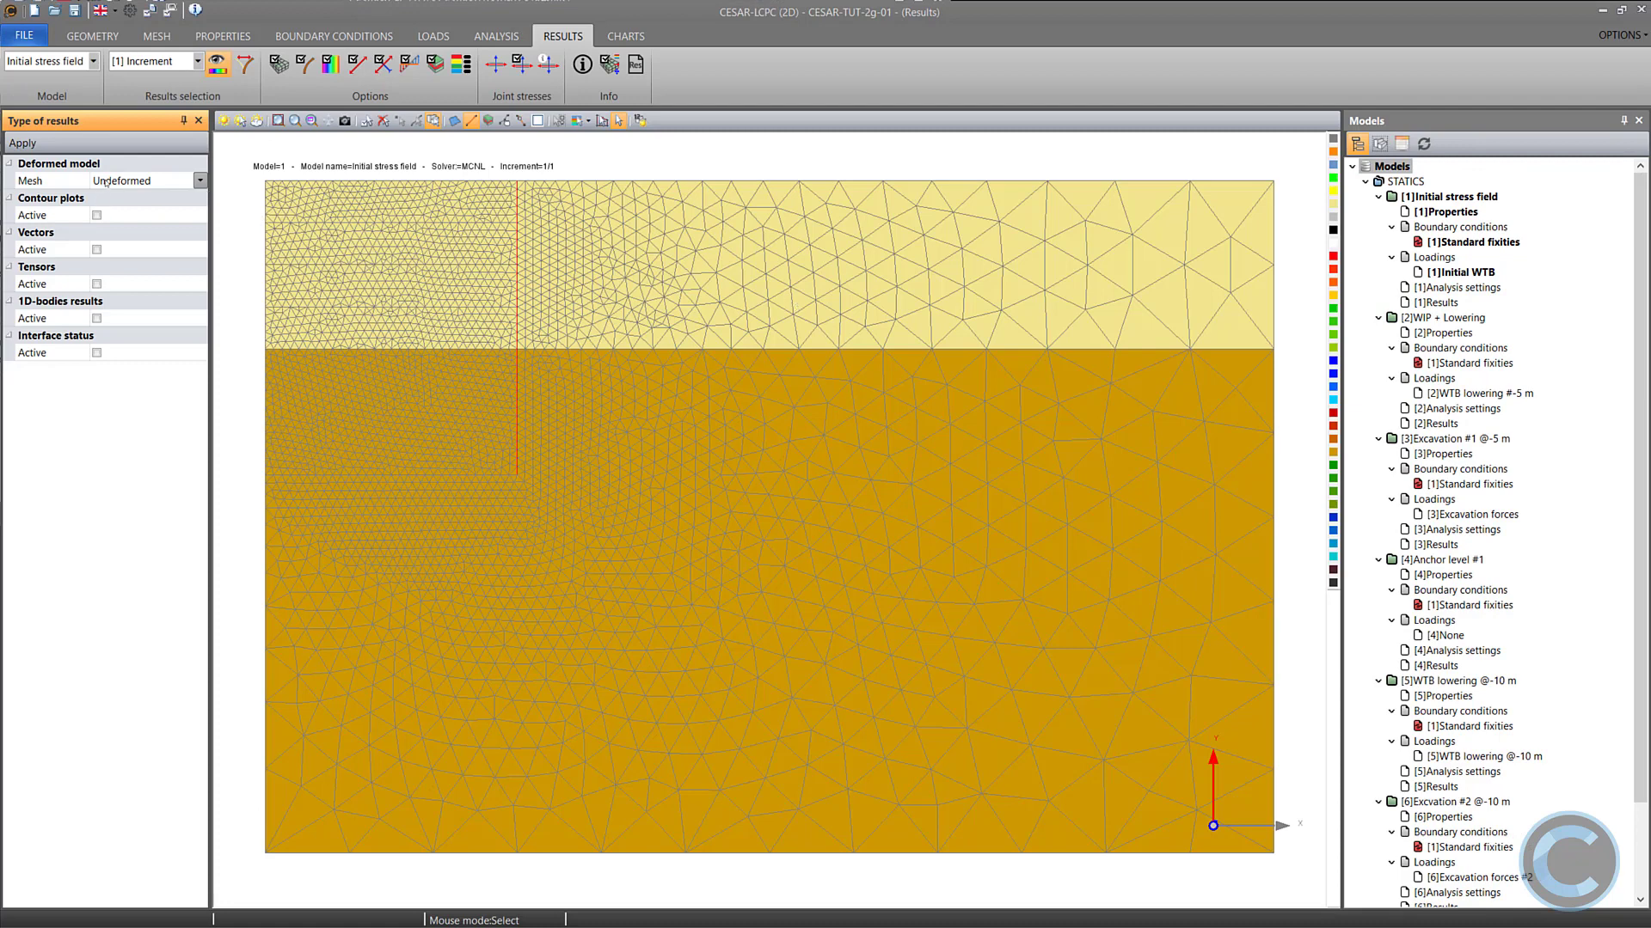
Display the 2D stress tensors of the Initial stress field model and inspect σ_yy and σ_xx at the mesh's lower-right corner node.
click(96, 284)
click(23, 143)
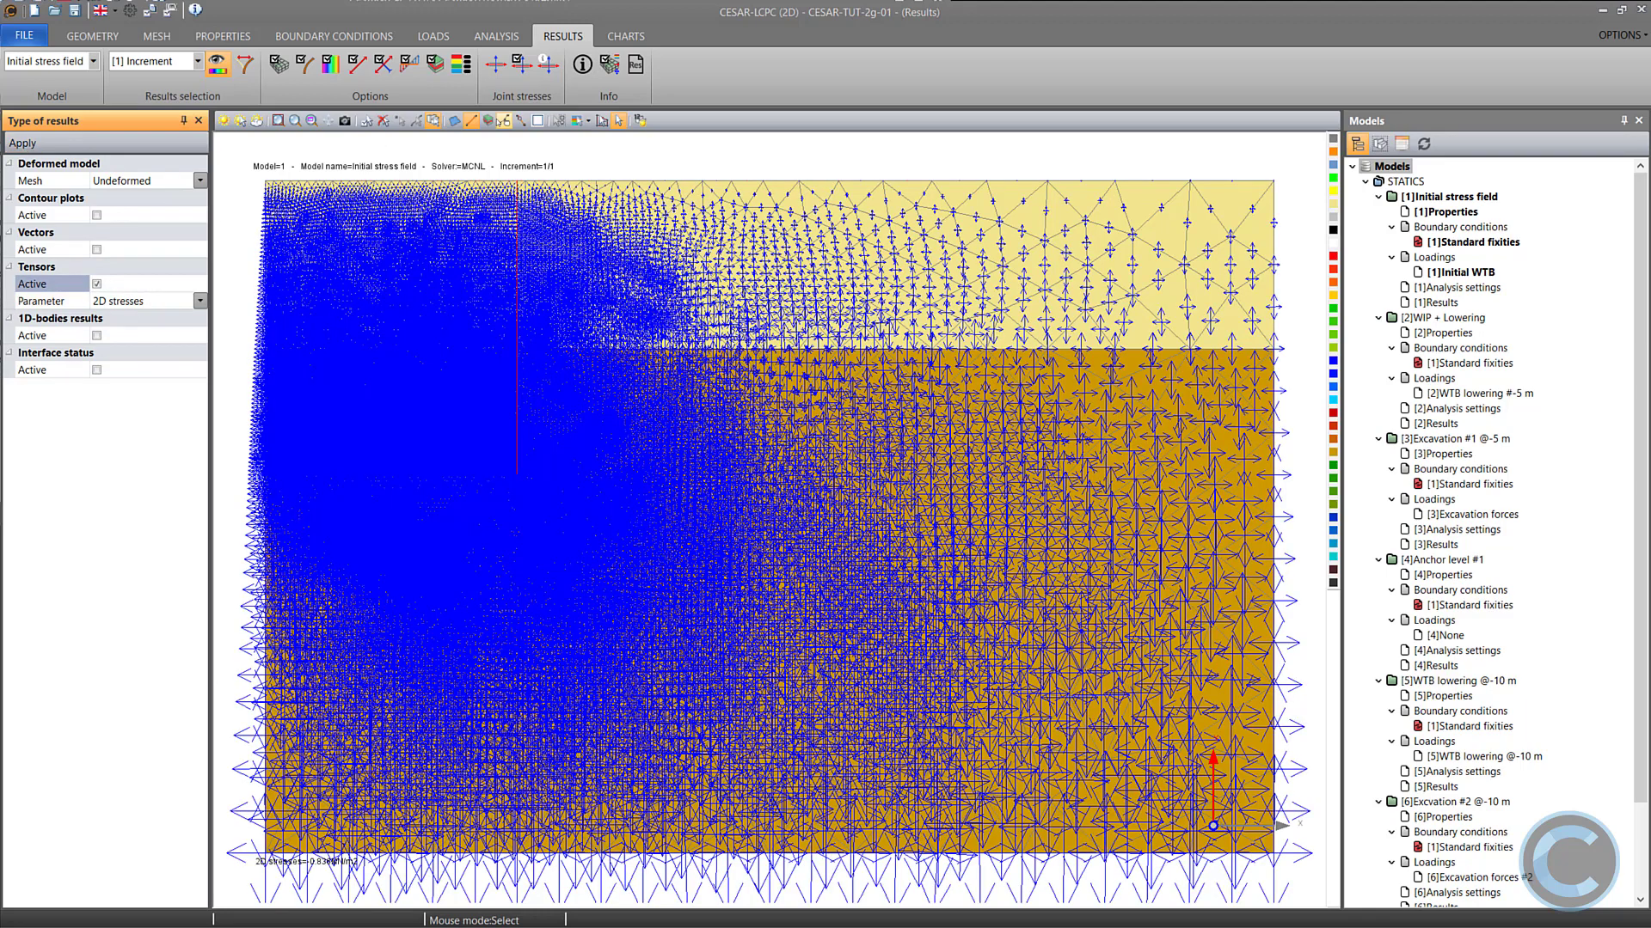
click(582, 64)
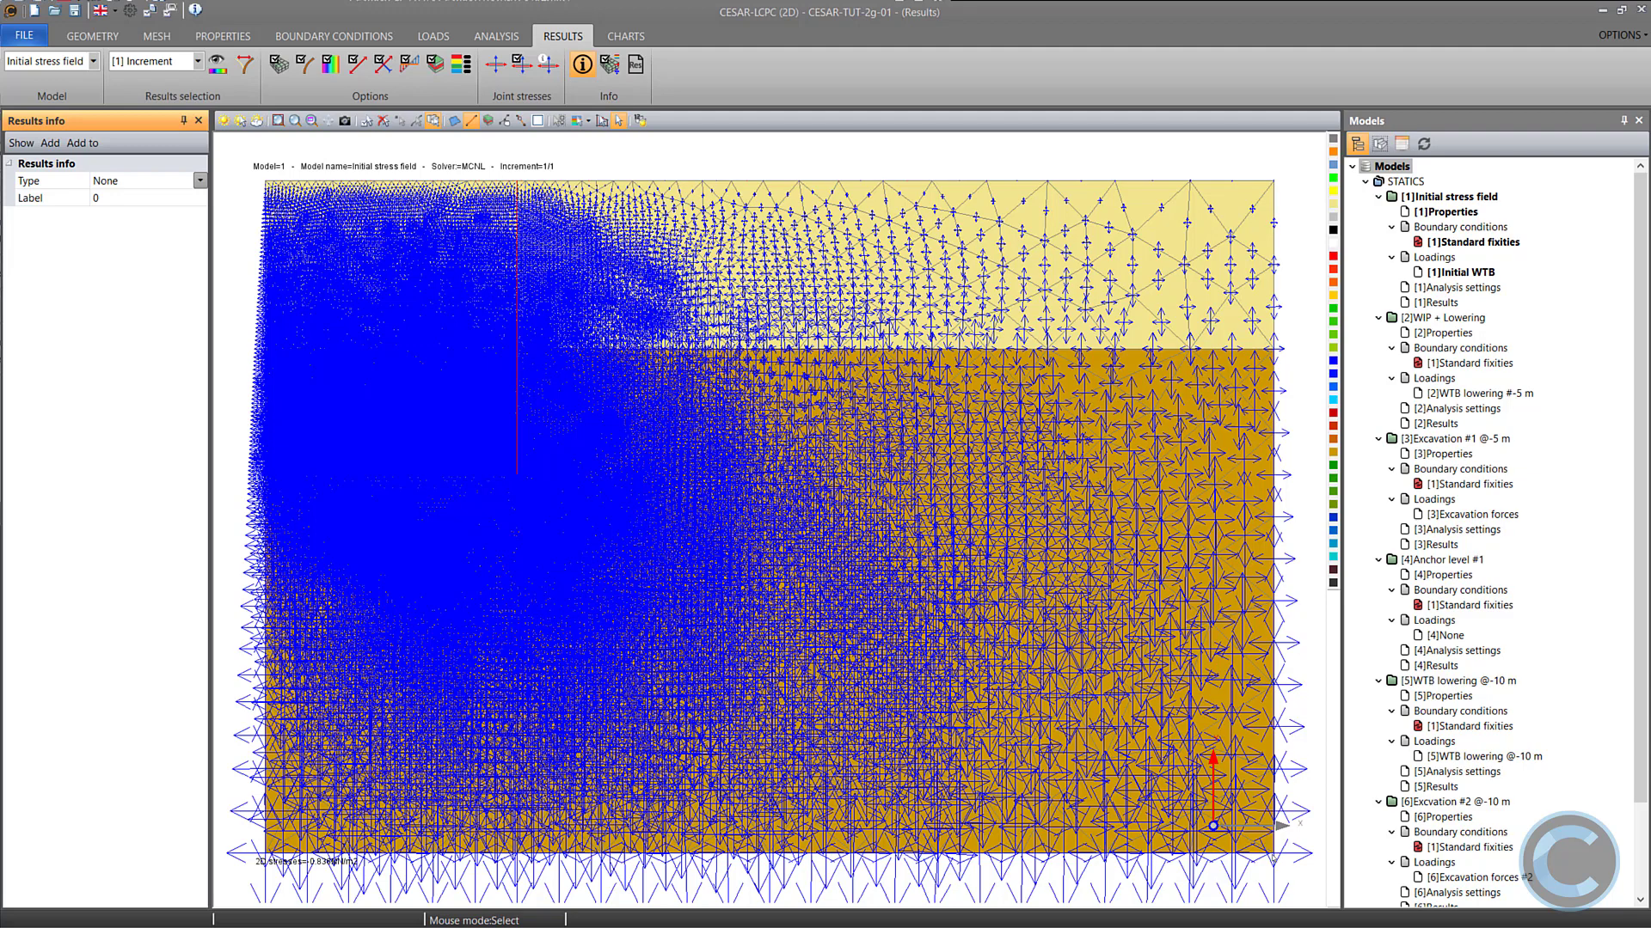
click(1272, 855)
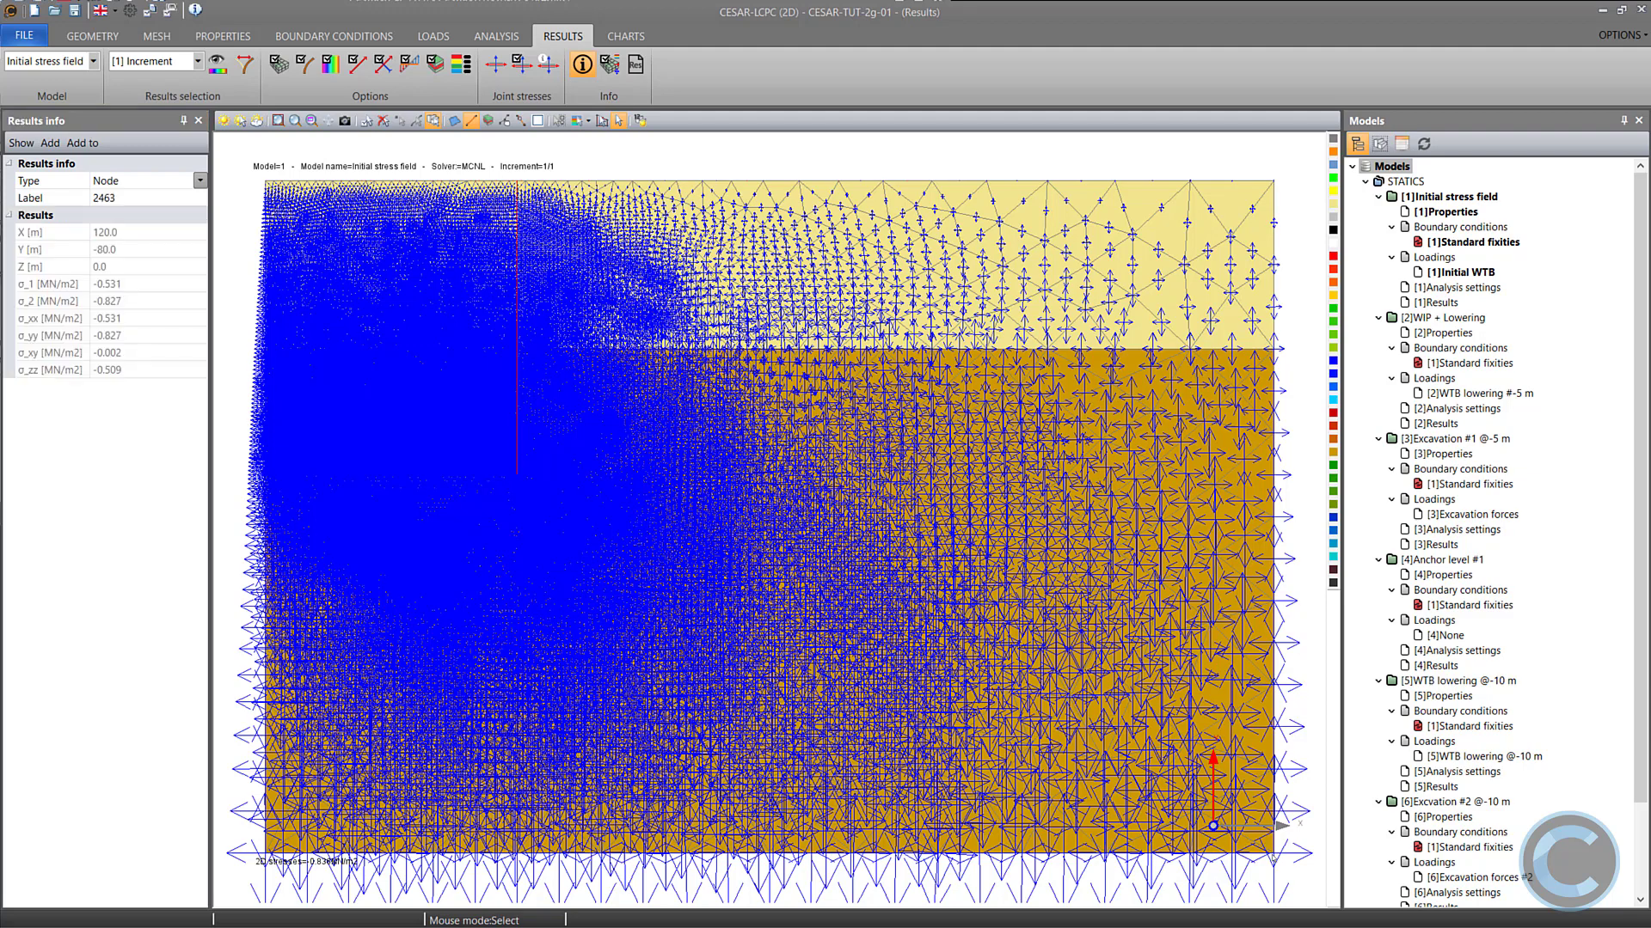
click(163, 340)
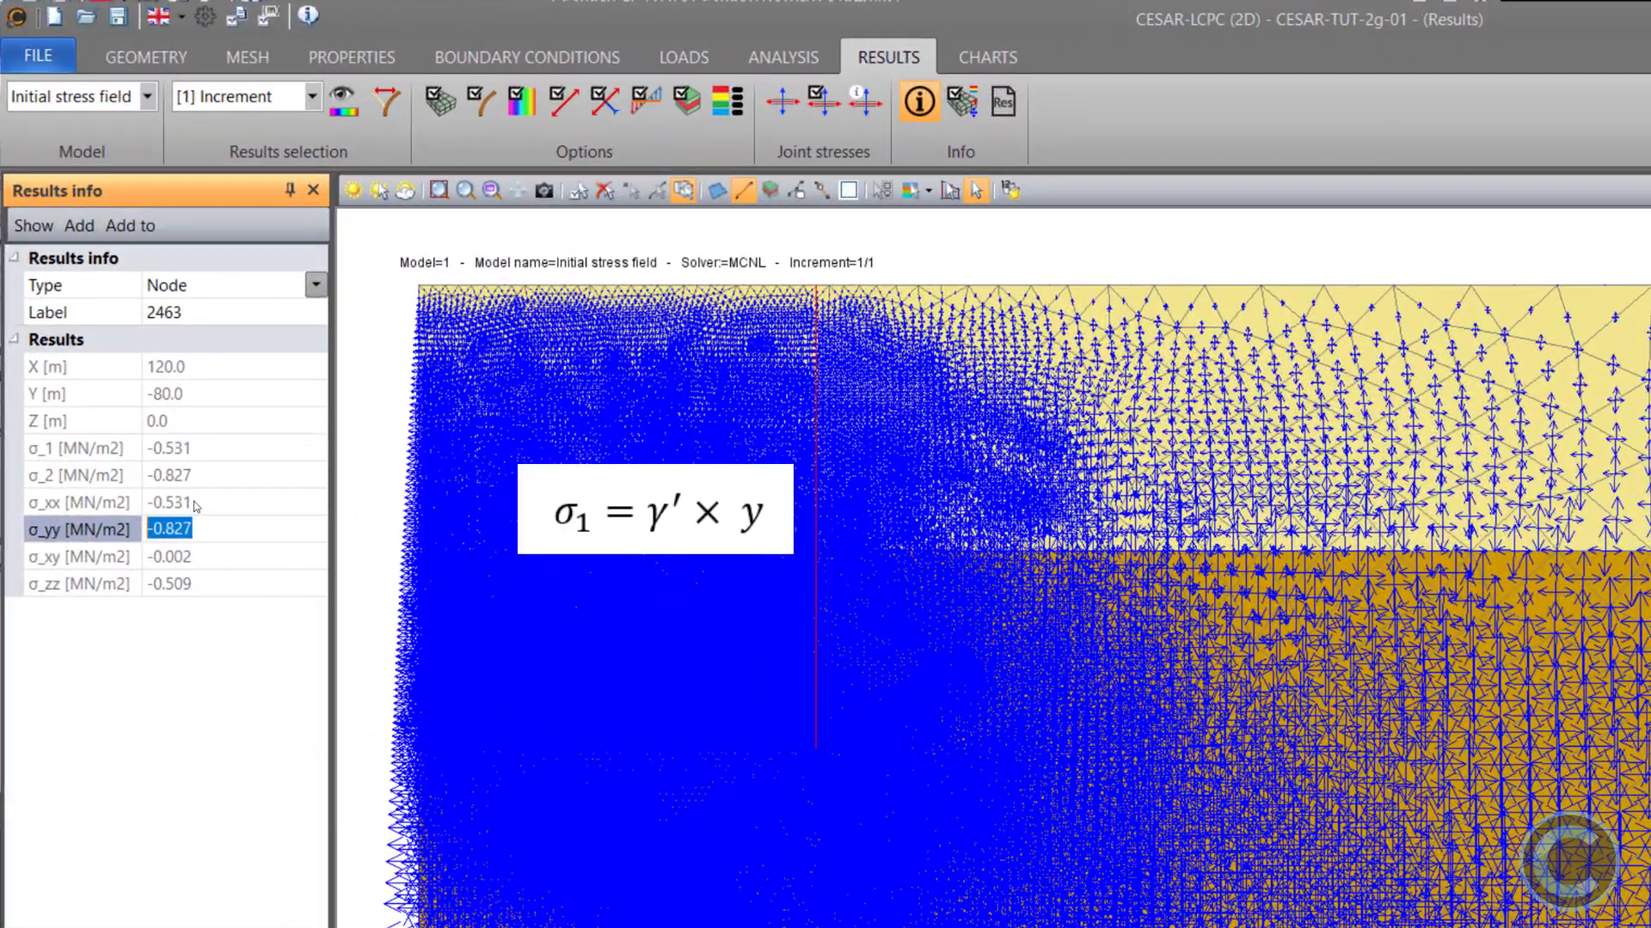
click(169, 501)
click(169, 501)
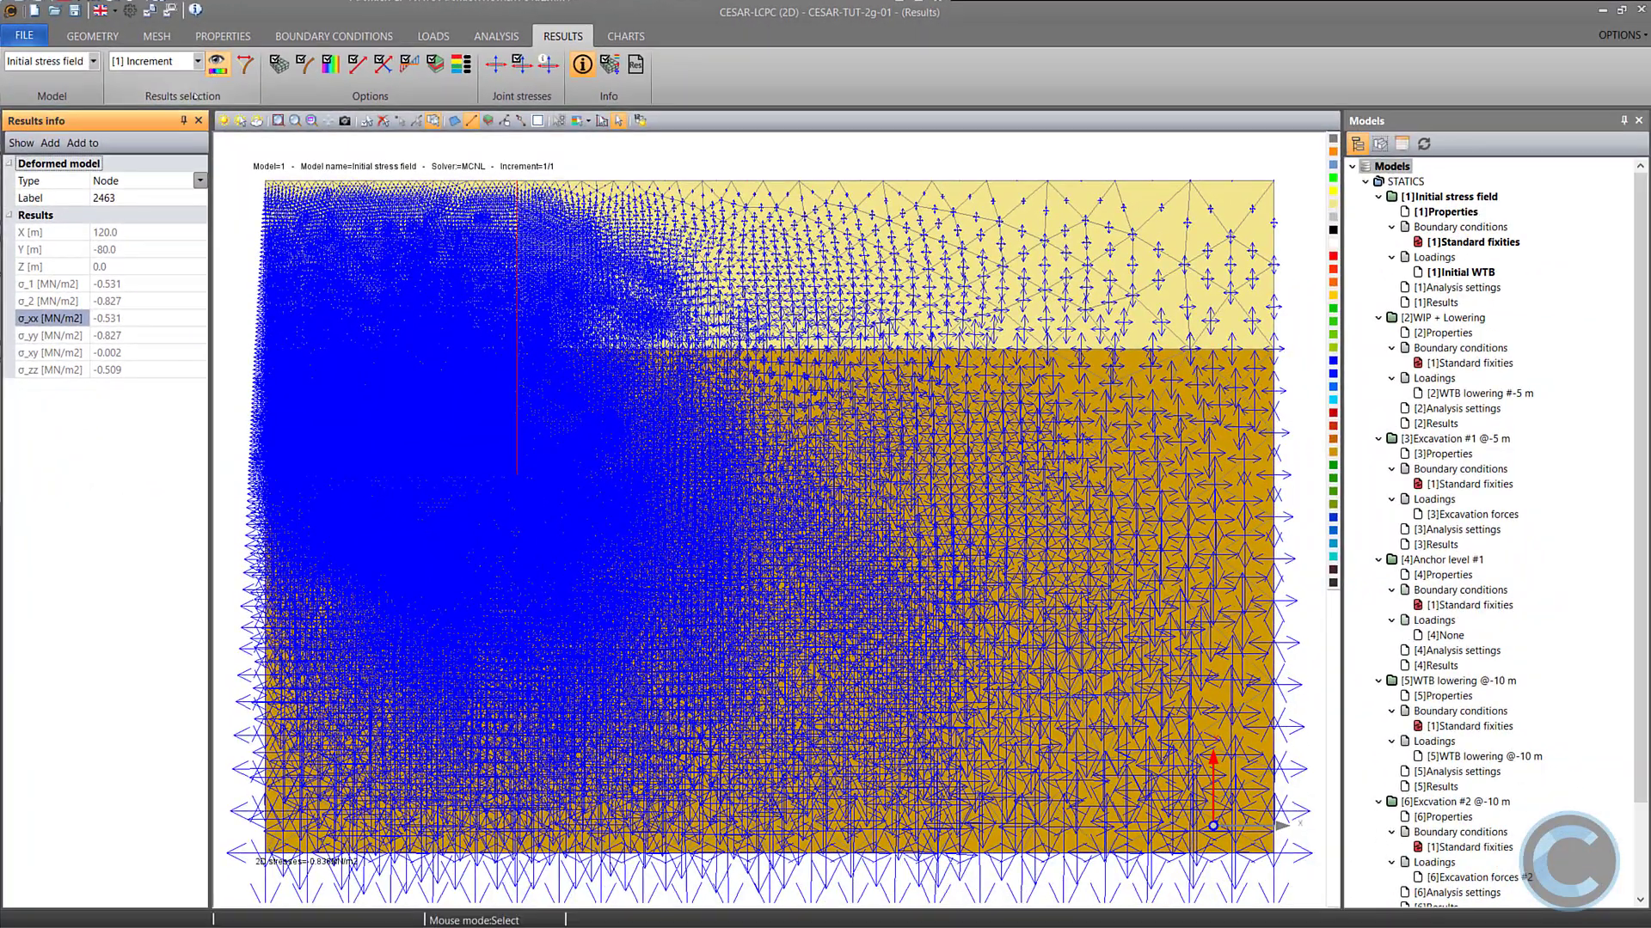
View the WIP + Lowering stress tensors and display the Excavation #1 @-5 m results with the tensors switched off.
click(92, 61)
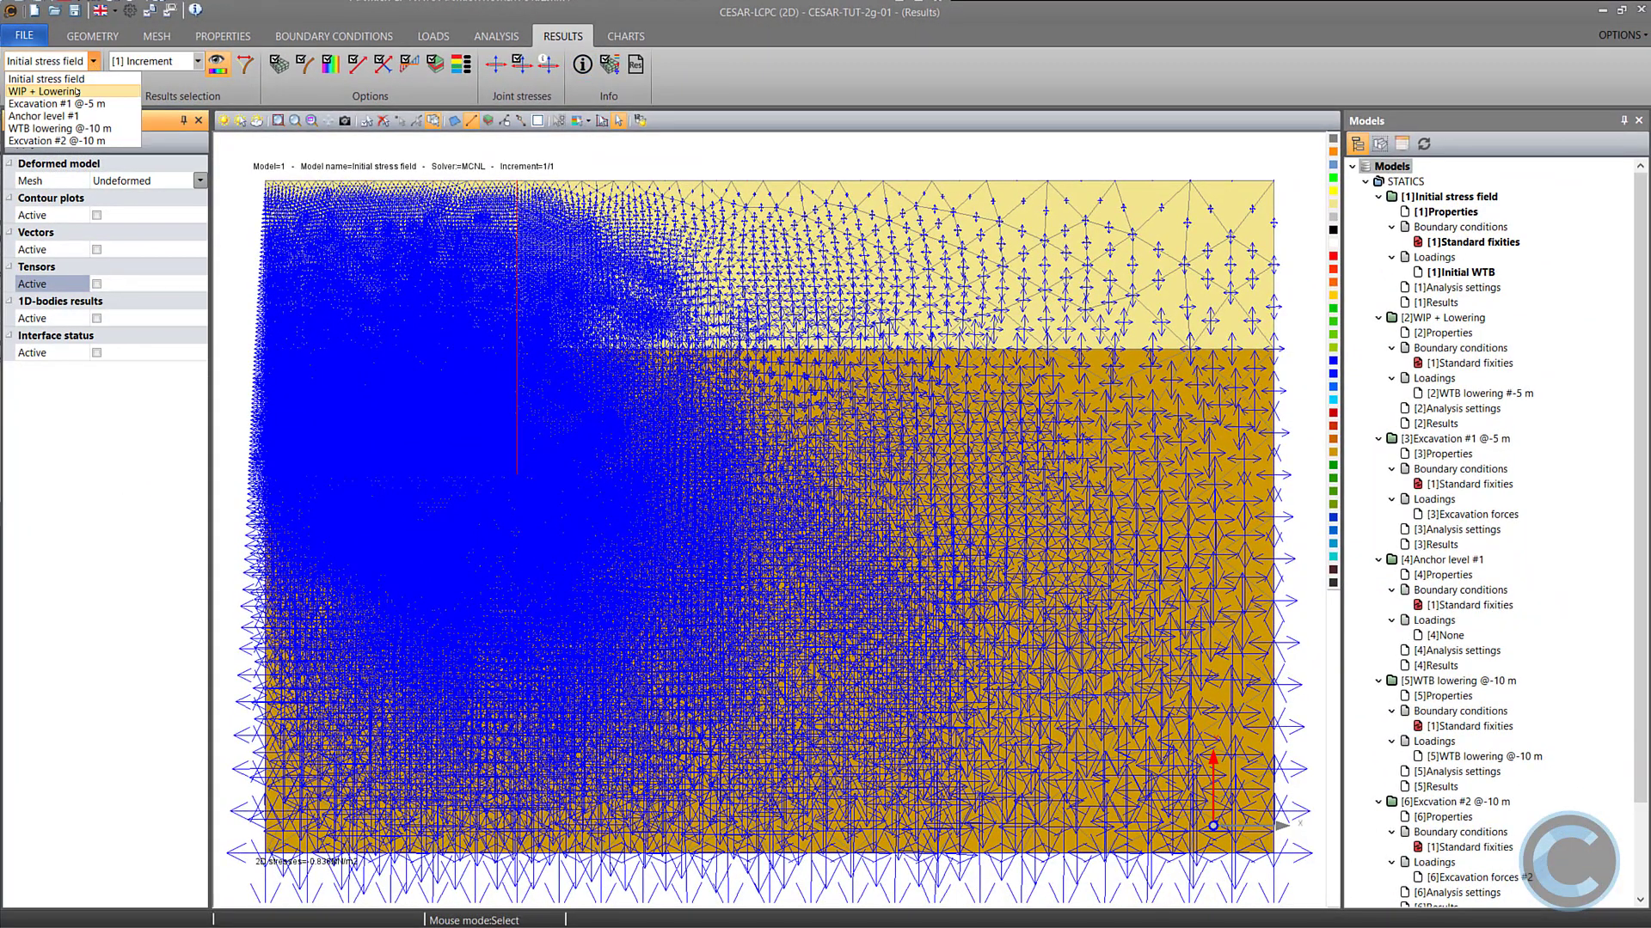
click(76, 91)
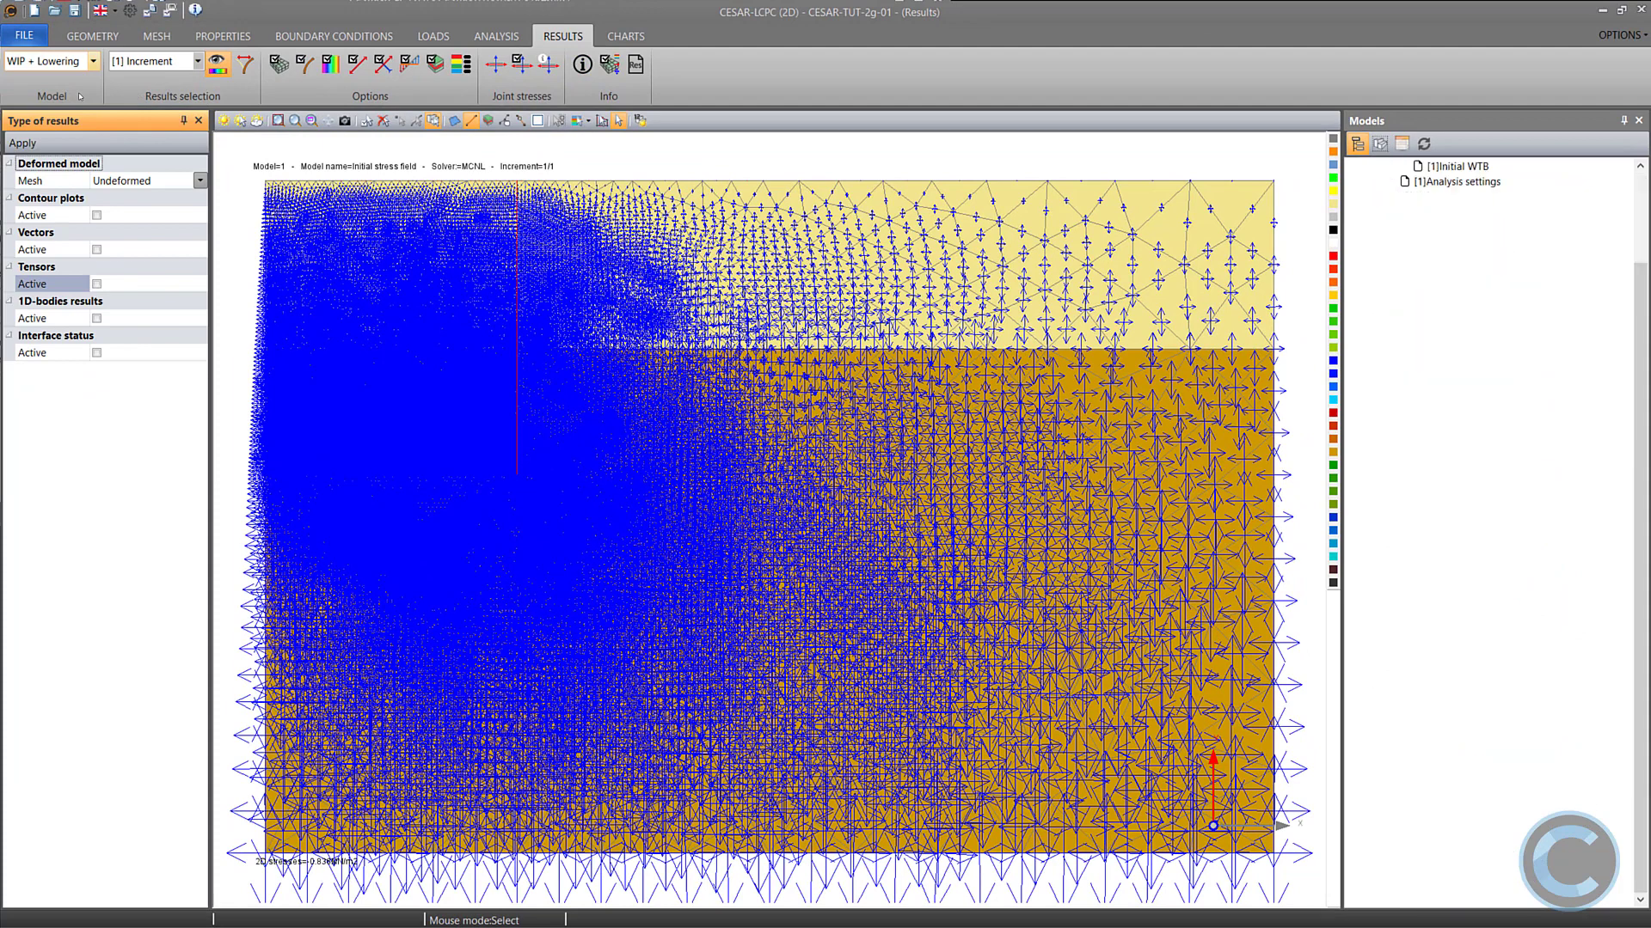
click(93, 61)
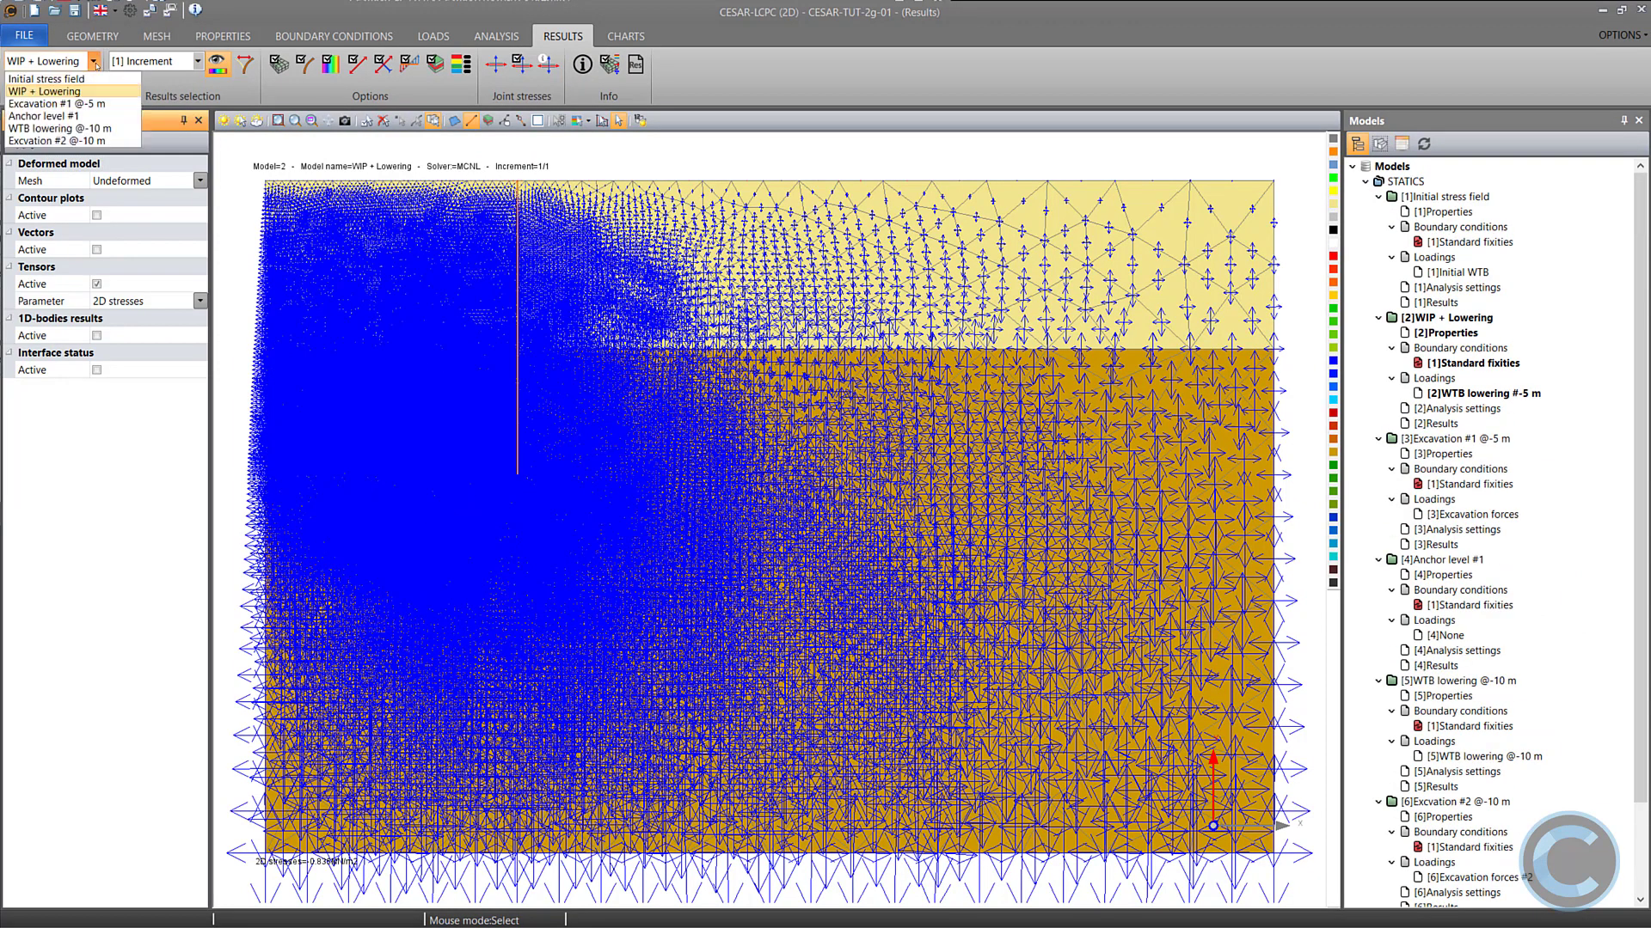
click(74, 103)
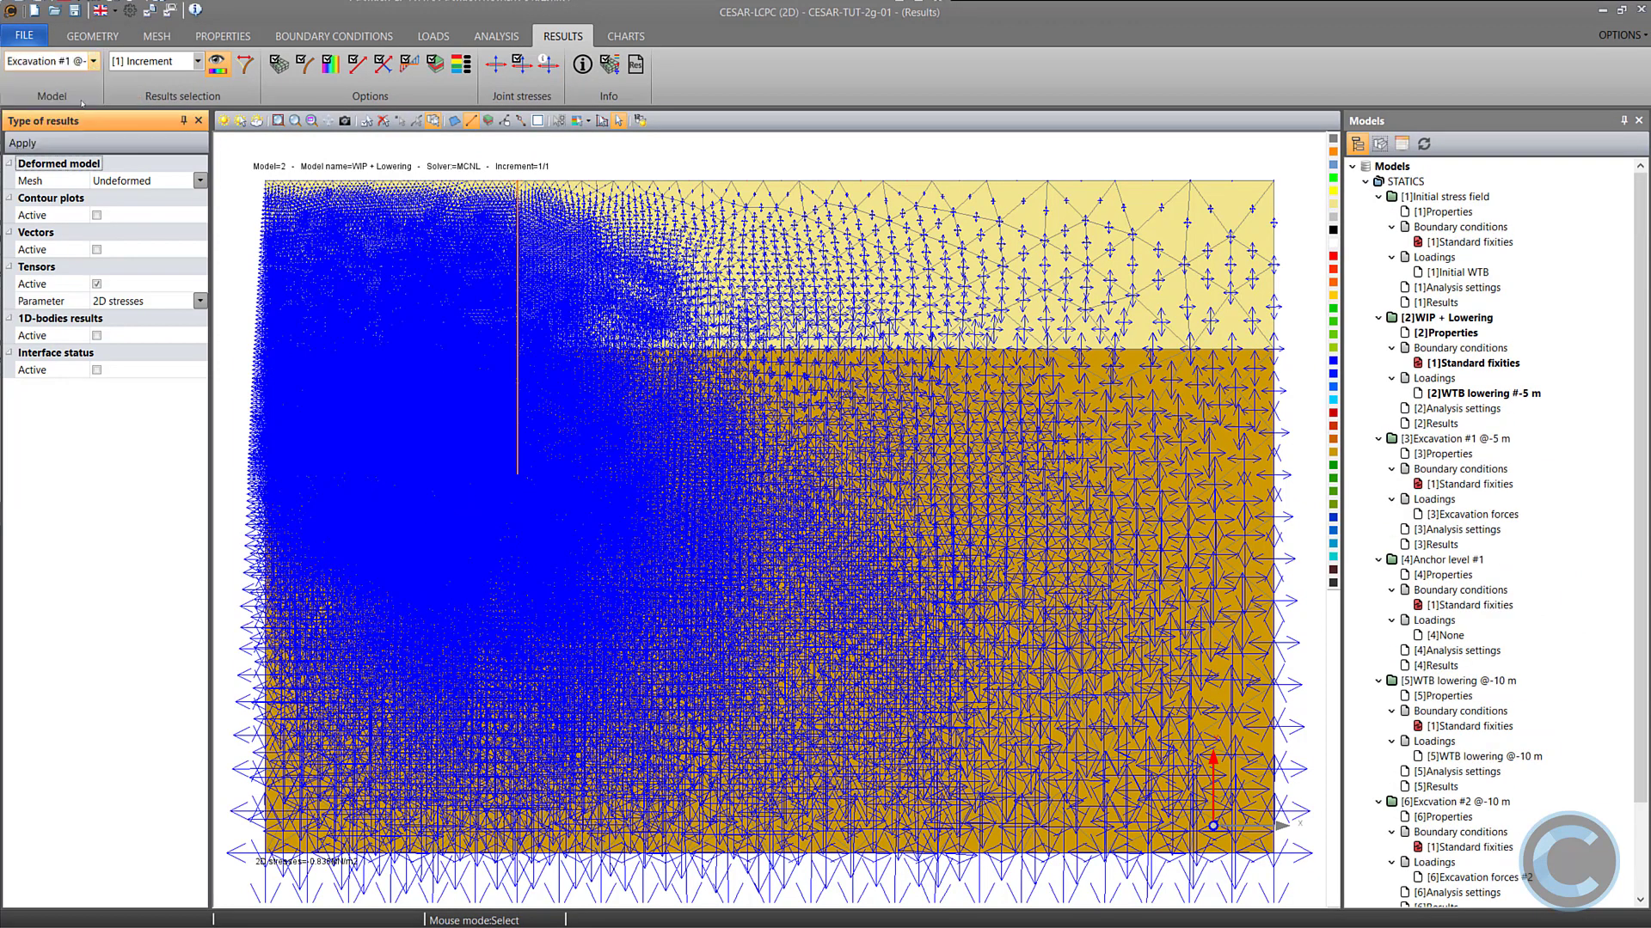
click(97, 284)
click(23, 143)
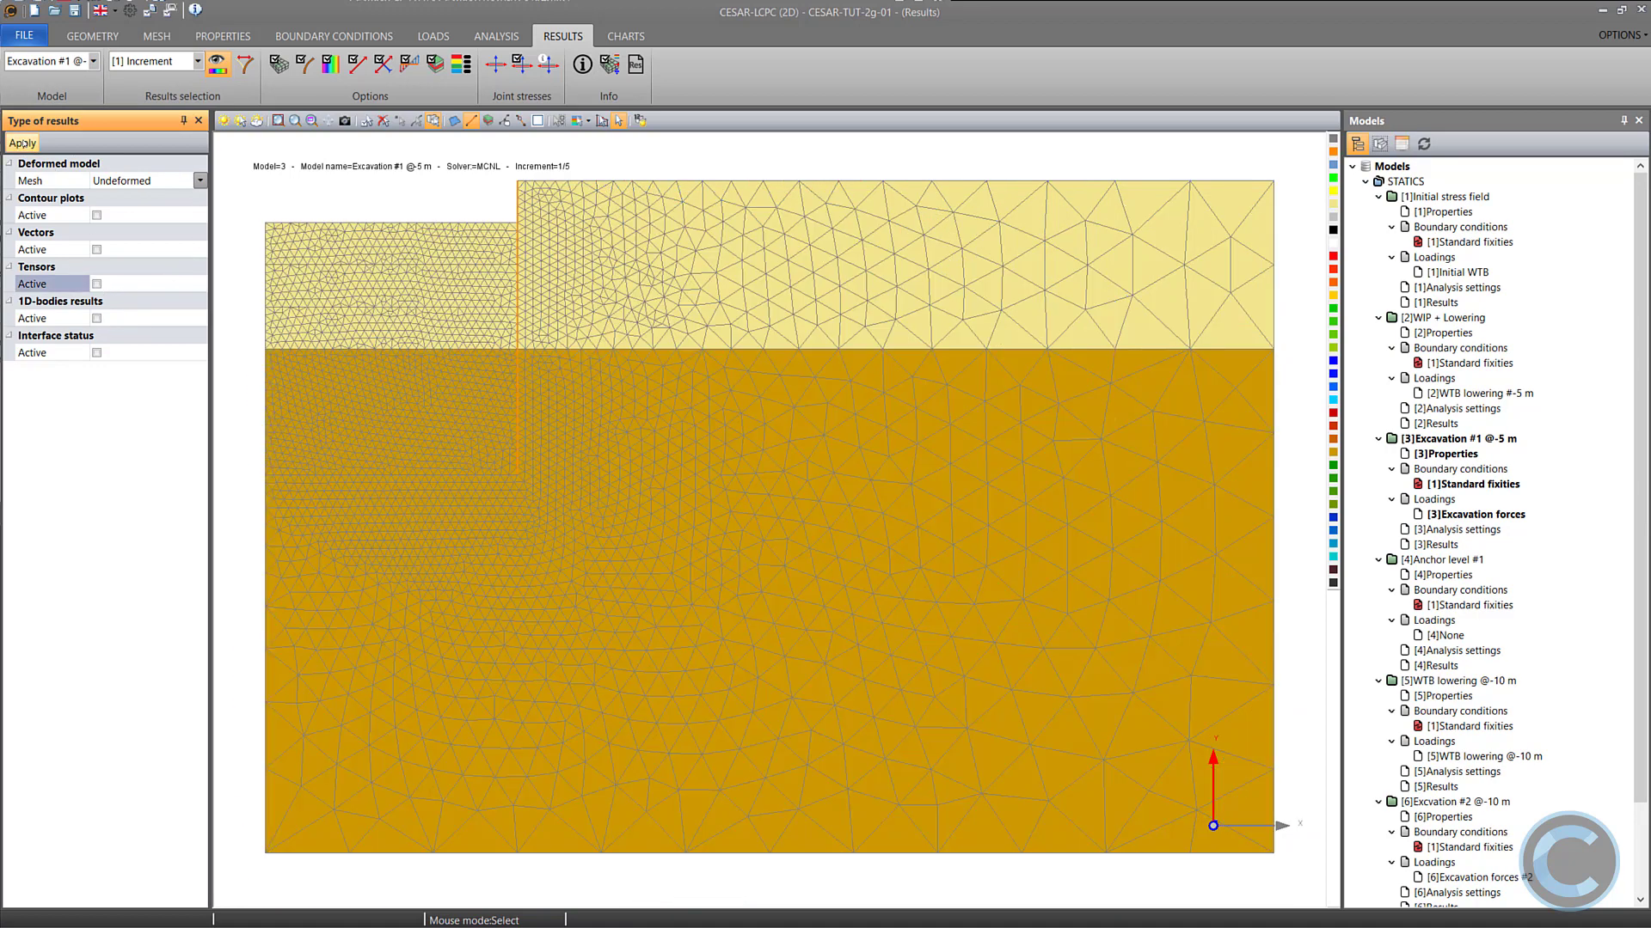
Show the deformed mesh of the Excavation #1 @-5 m model at increment 5.
click(199, 181)
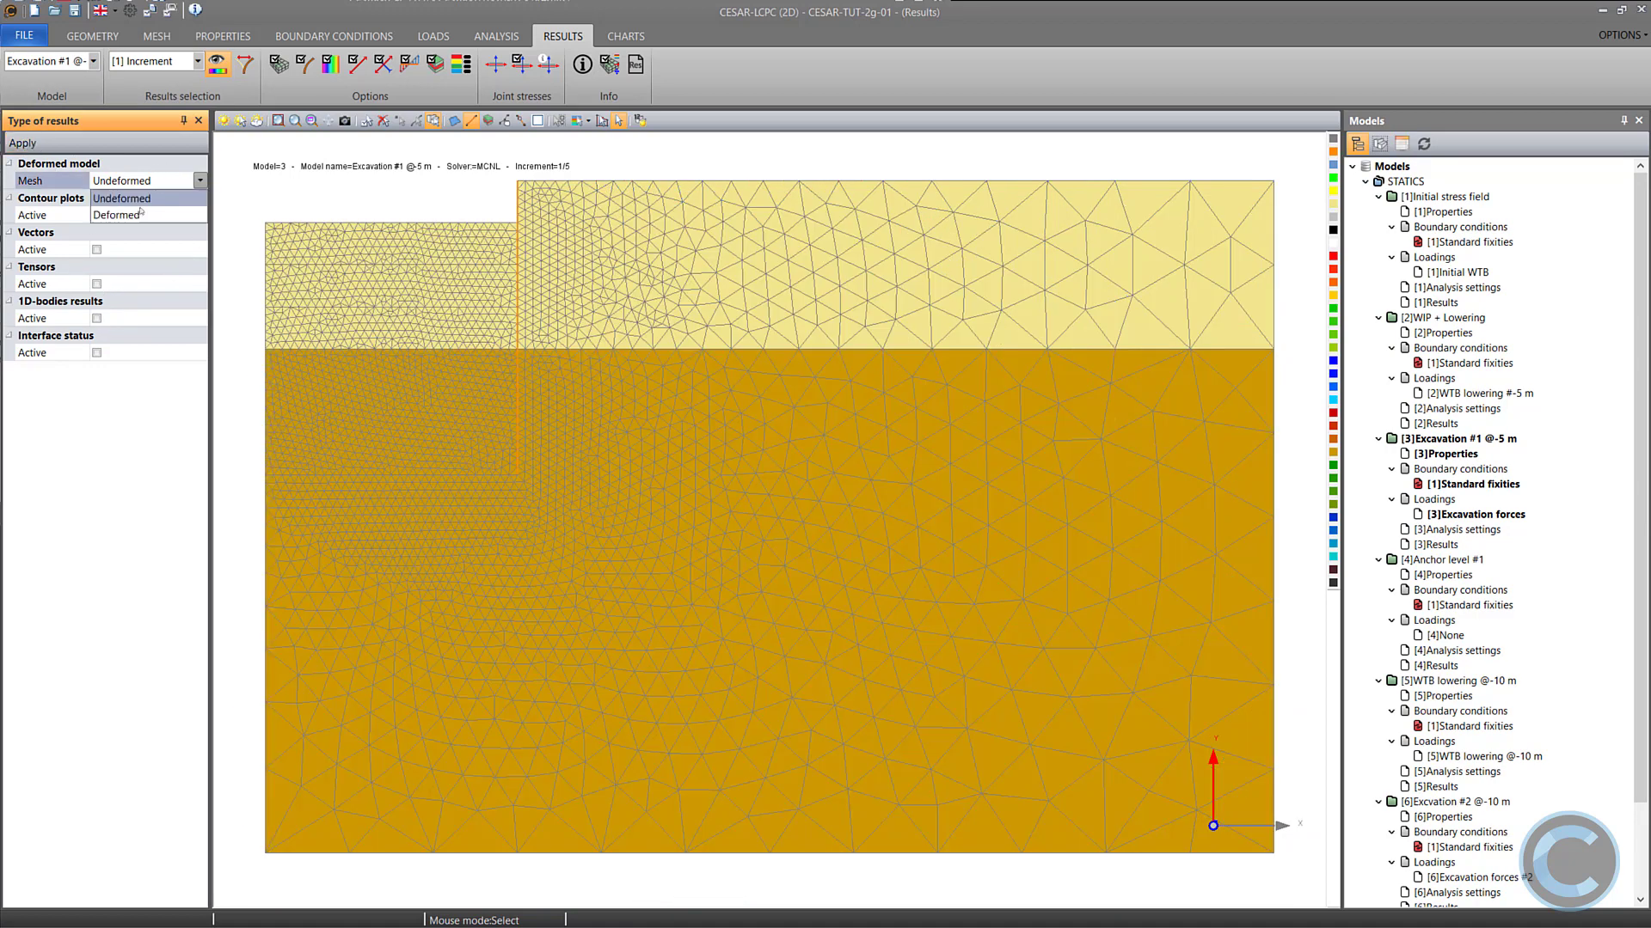
click(126, 217)
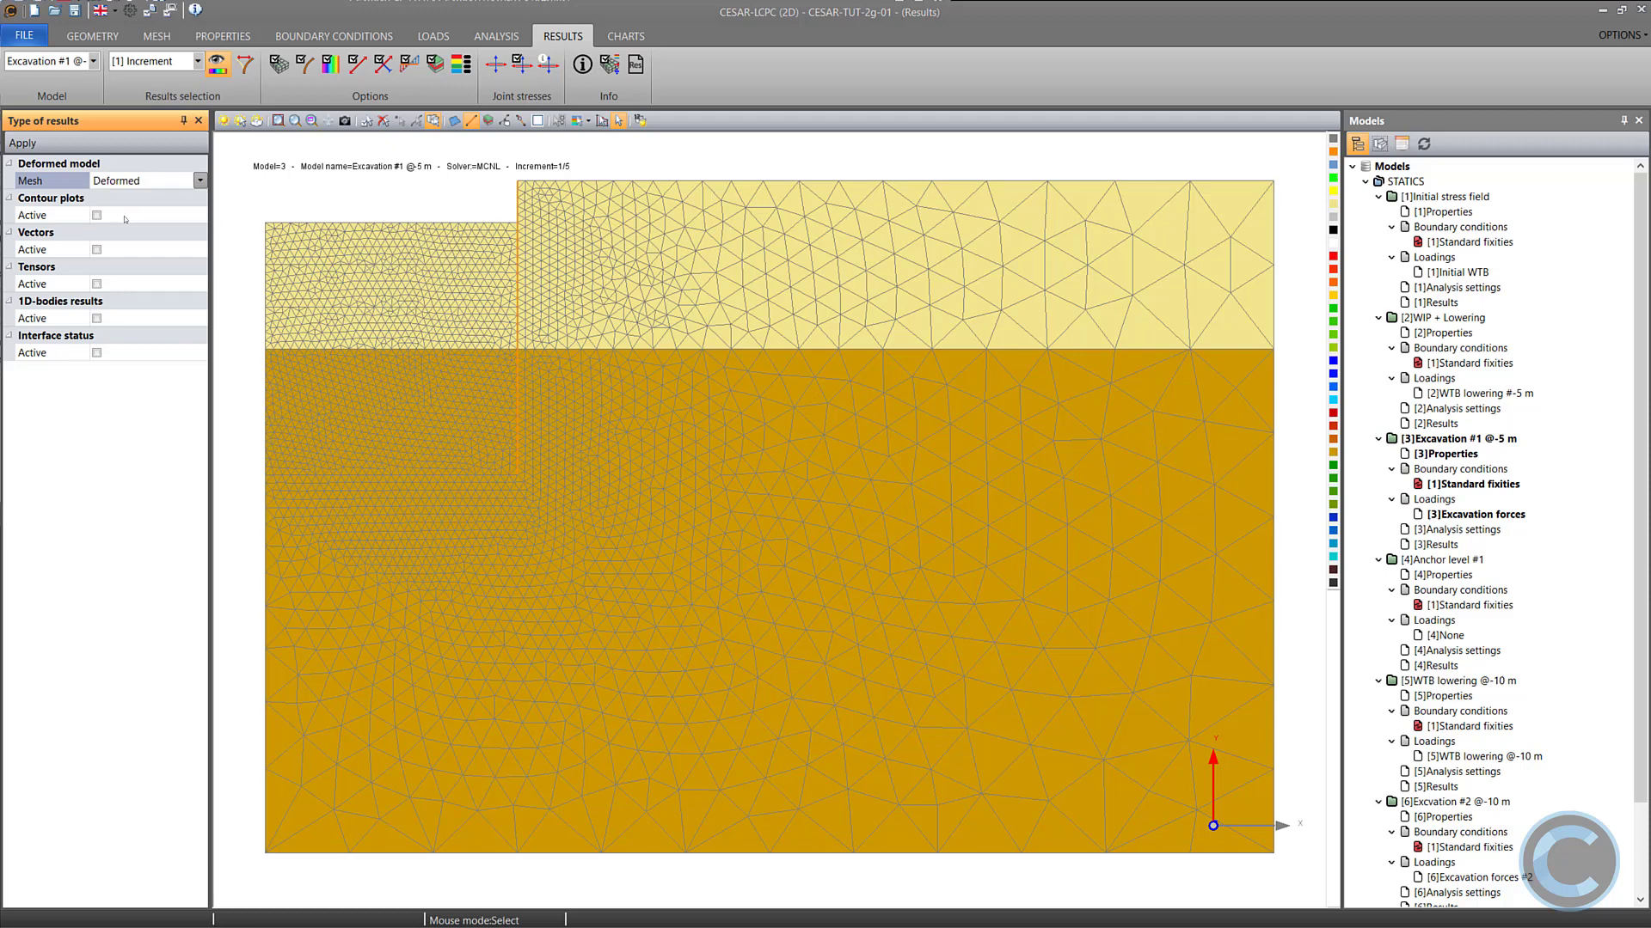
click(31, 145)
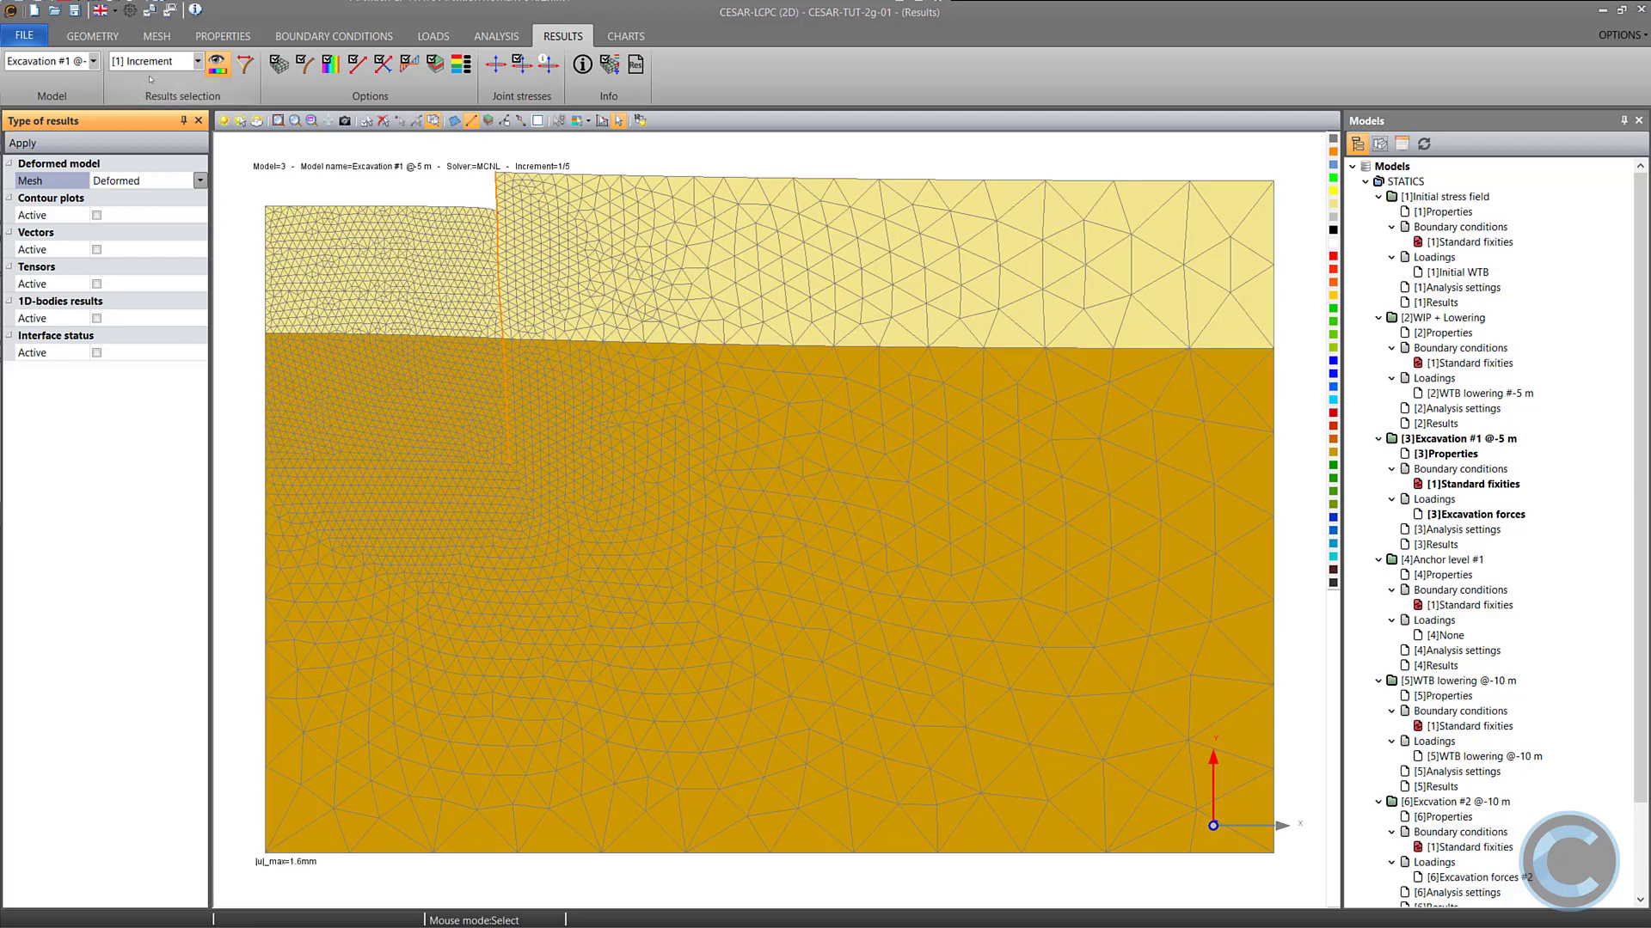
click(198, 61)
click(151, 128)
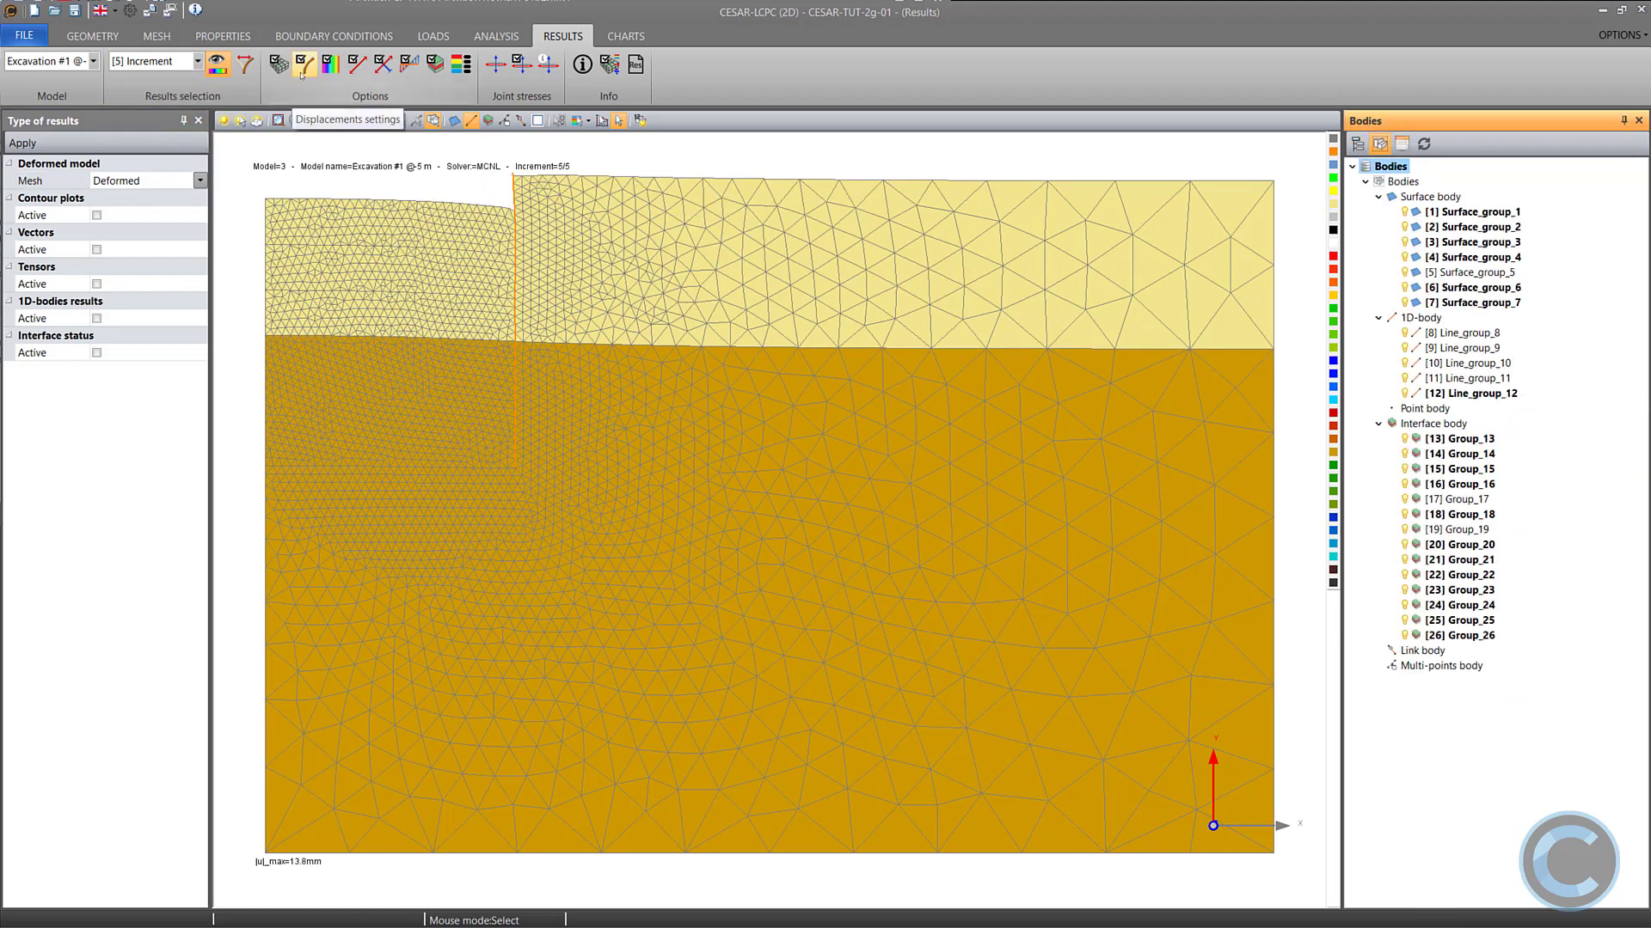
Add a contour plot of the total displacement |u| to the deformed mesh of Excavation #1 @-5 m.
click(96, 215)
click(134, 233)
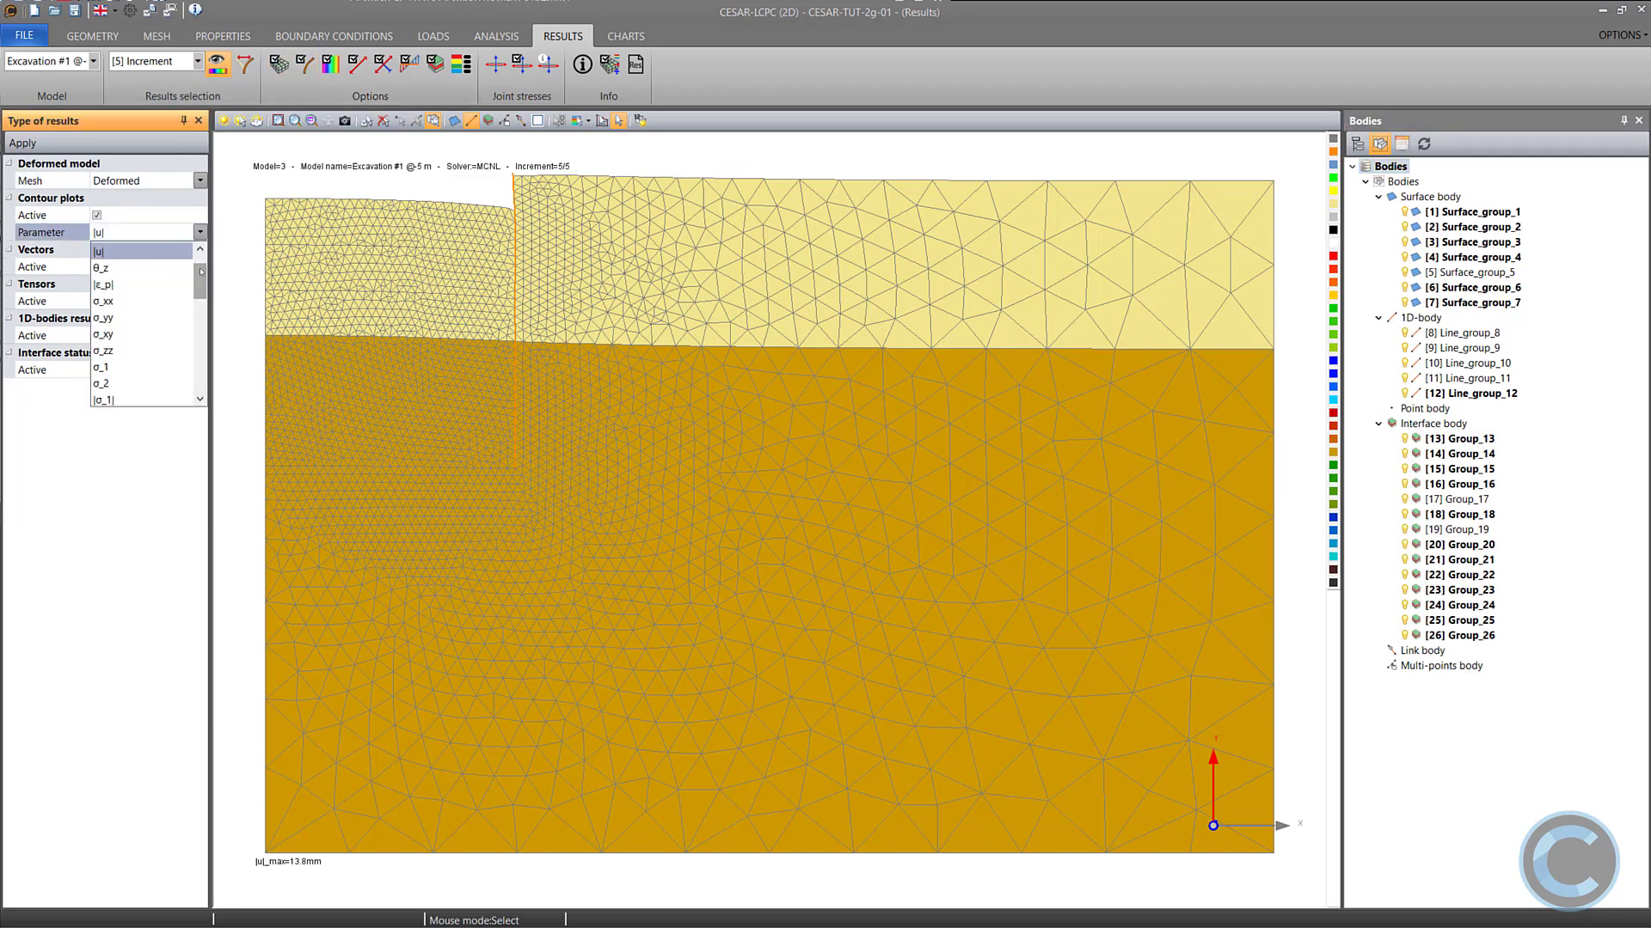
scroll(123, 278, up, 1)
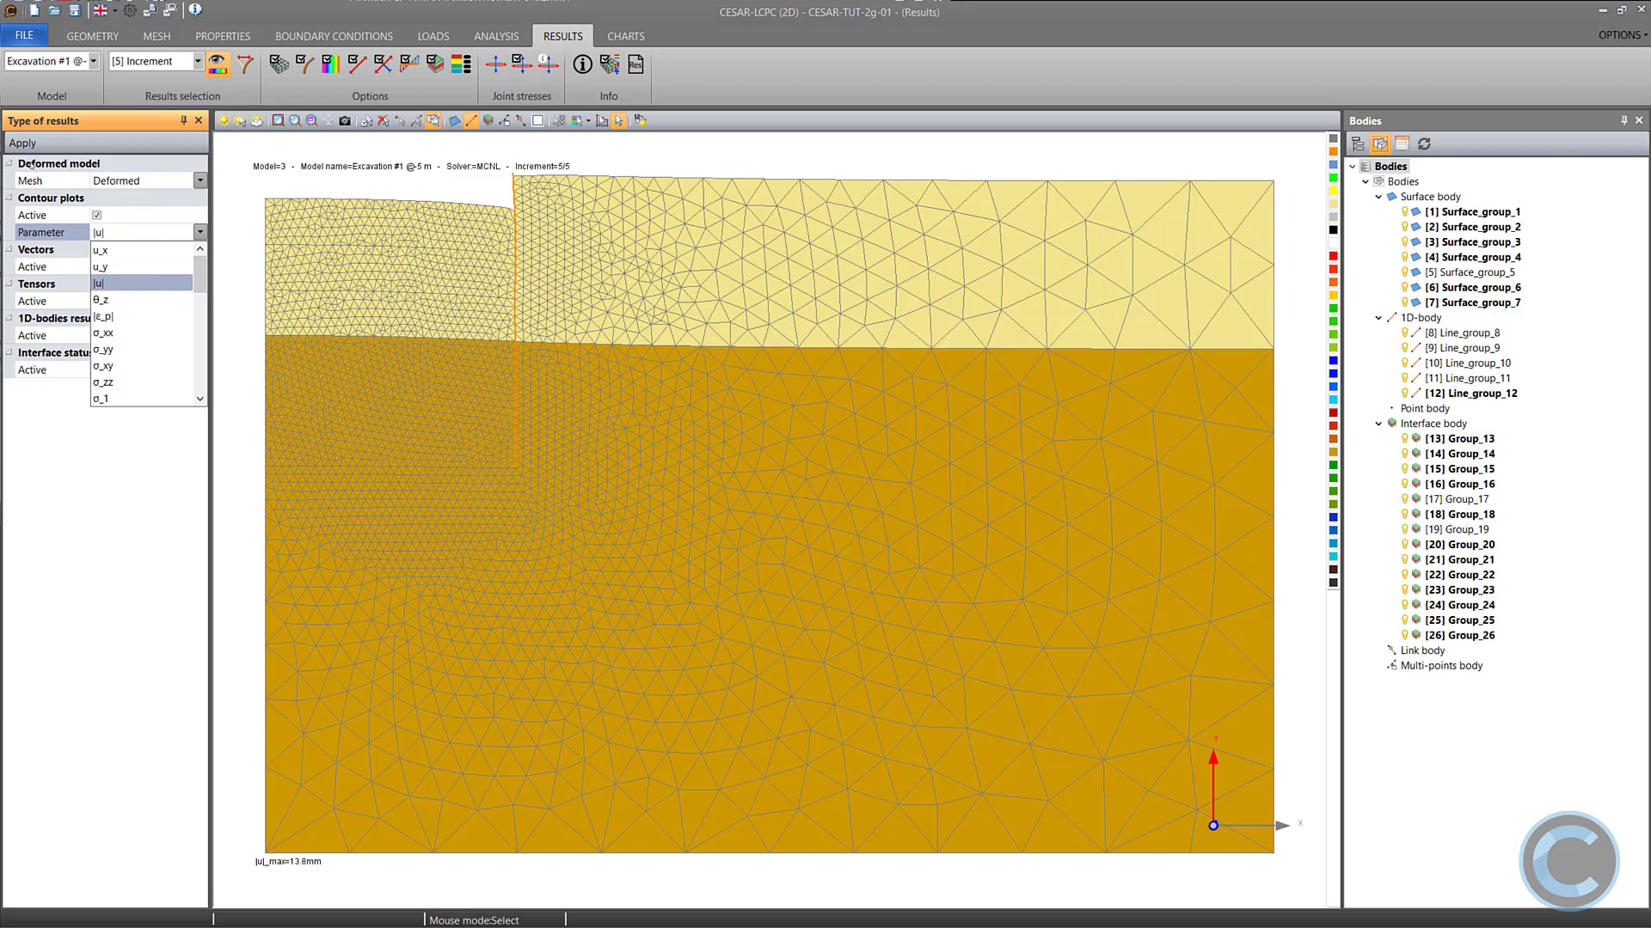
click(30, 144)
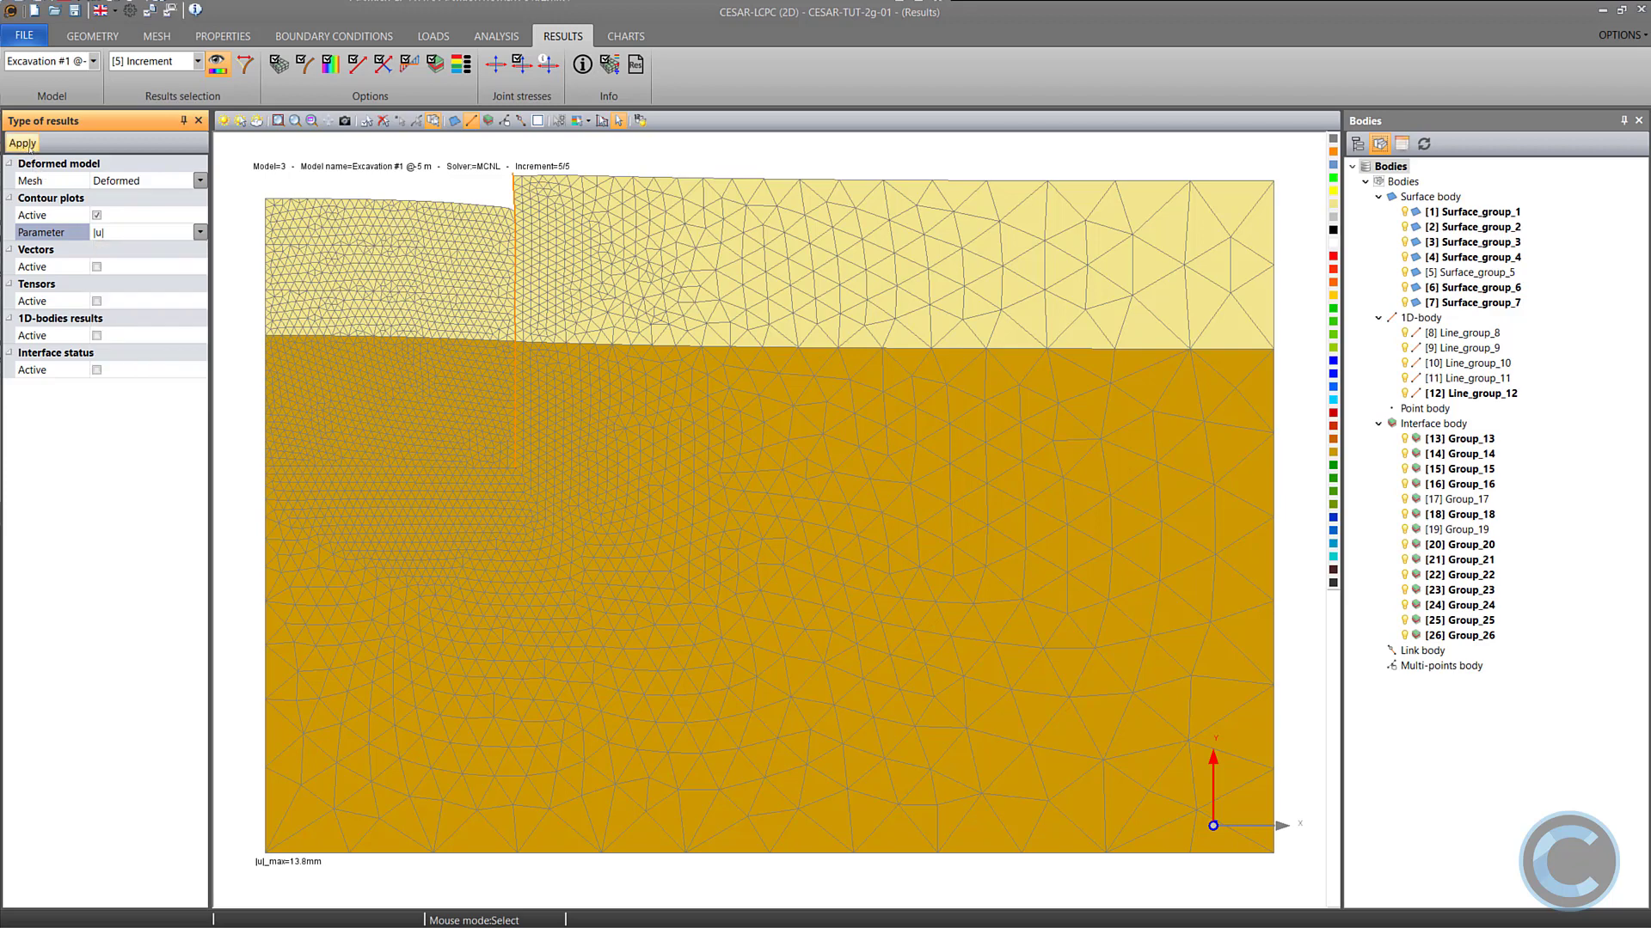
click(24, 143)
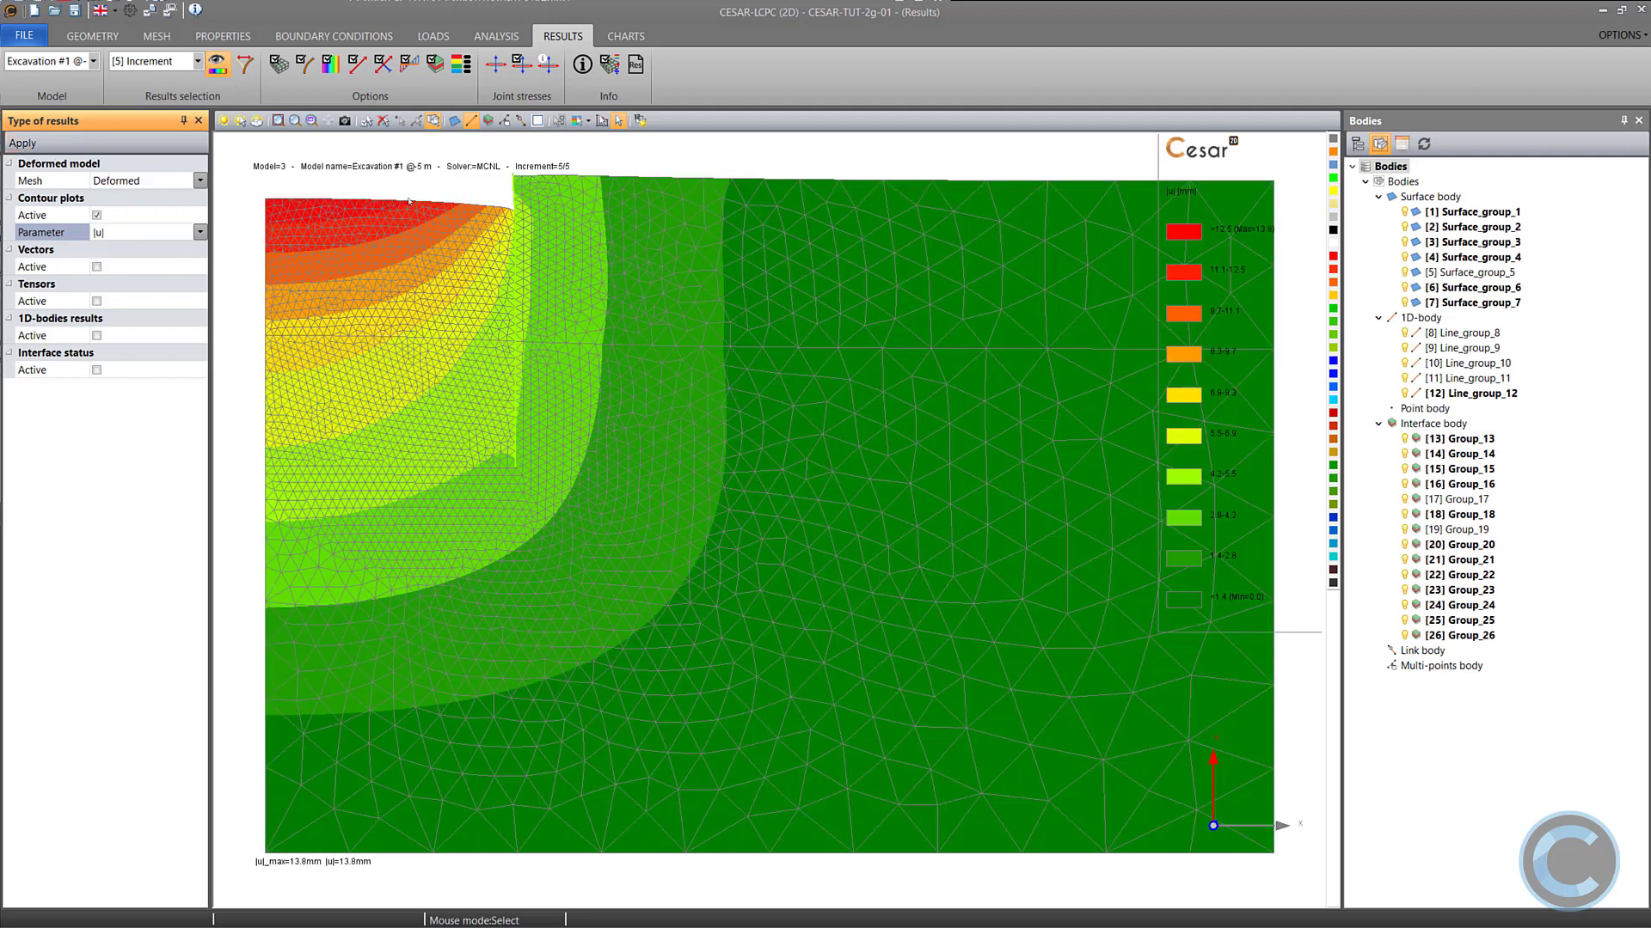
Display the |u| contour results of the Anchor level #1 model at increment 5.
click(93, 61)
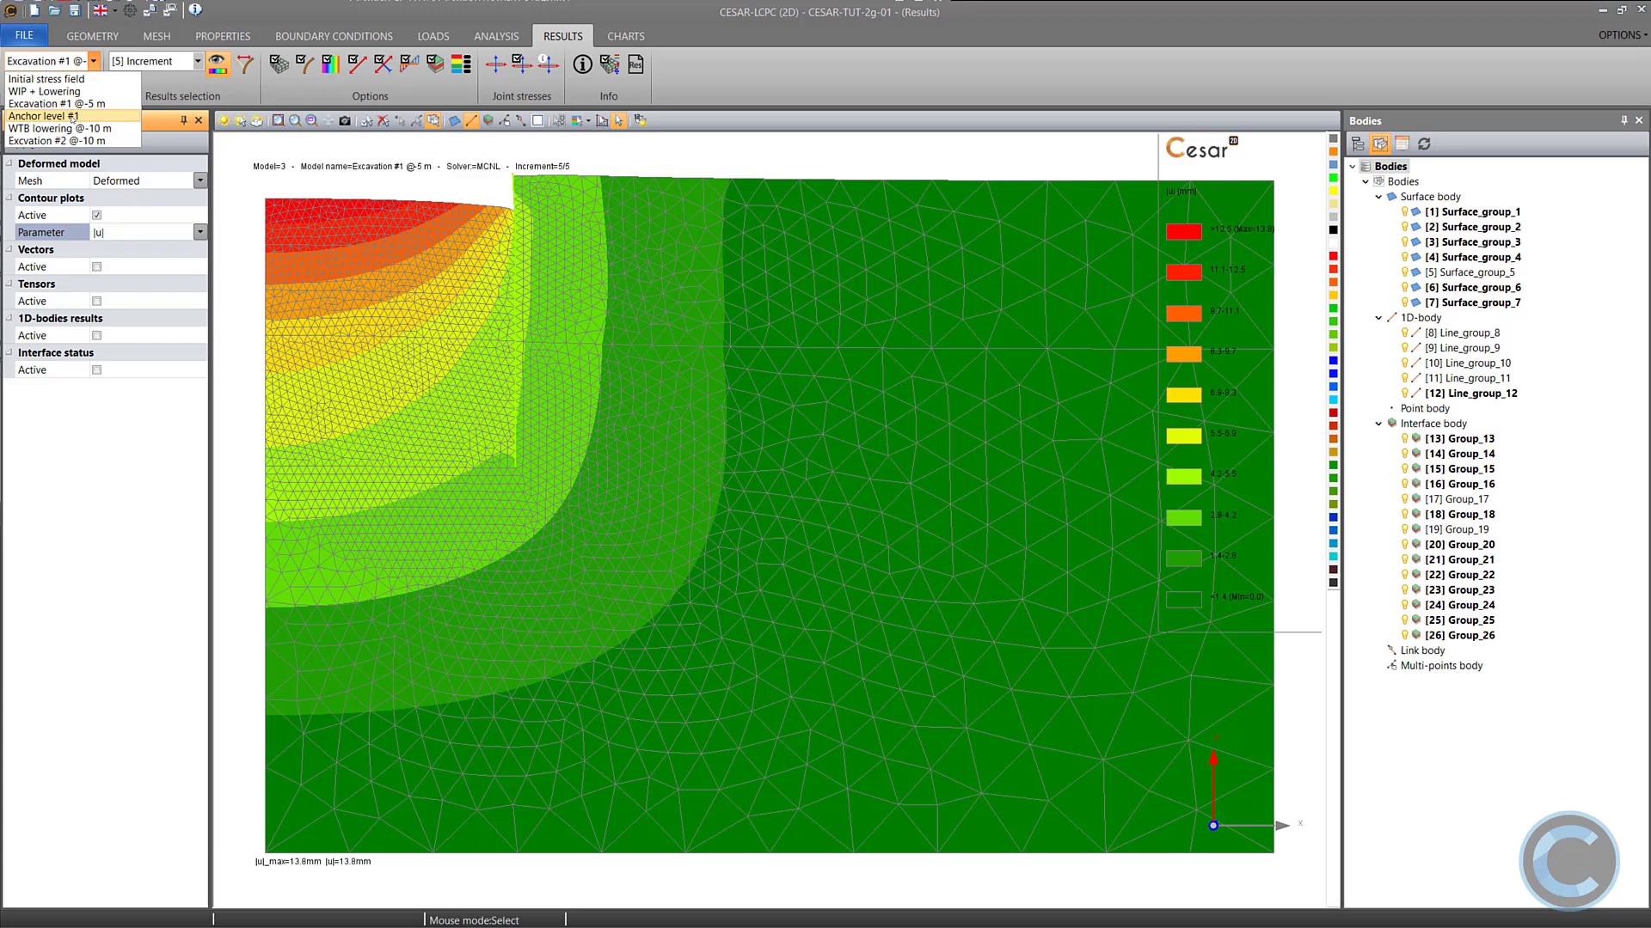
click(73, 116)
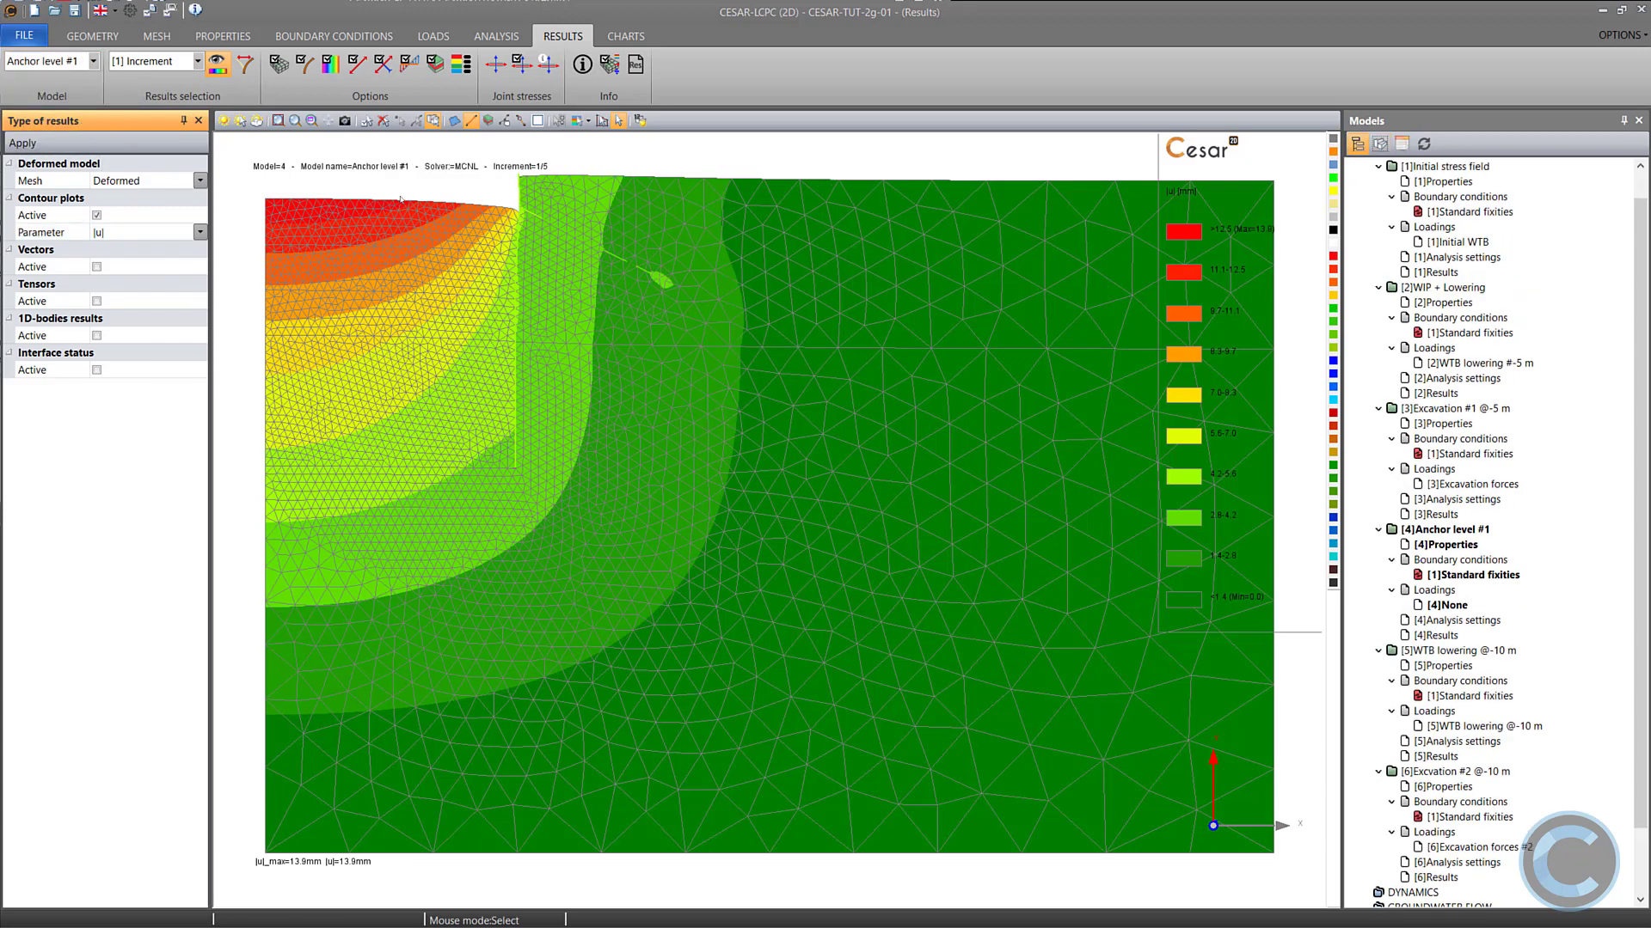
click(198, 61)
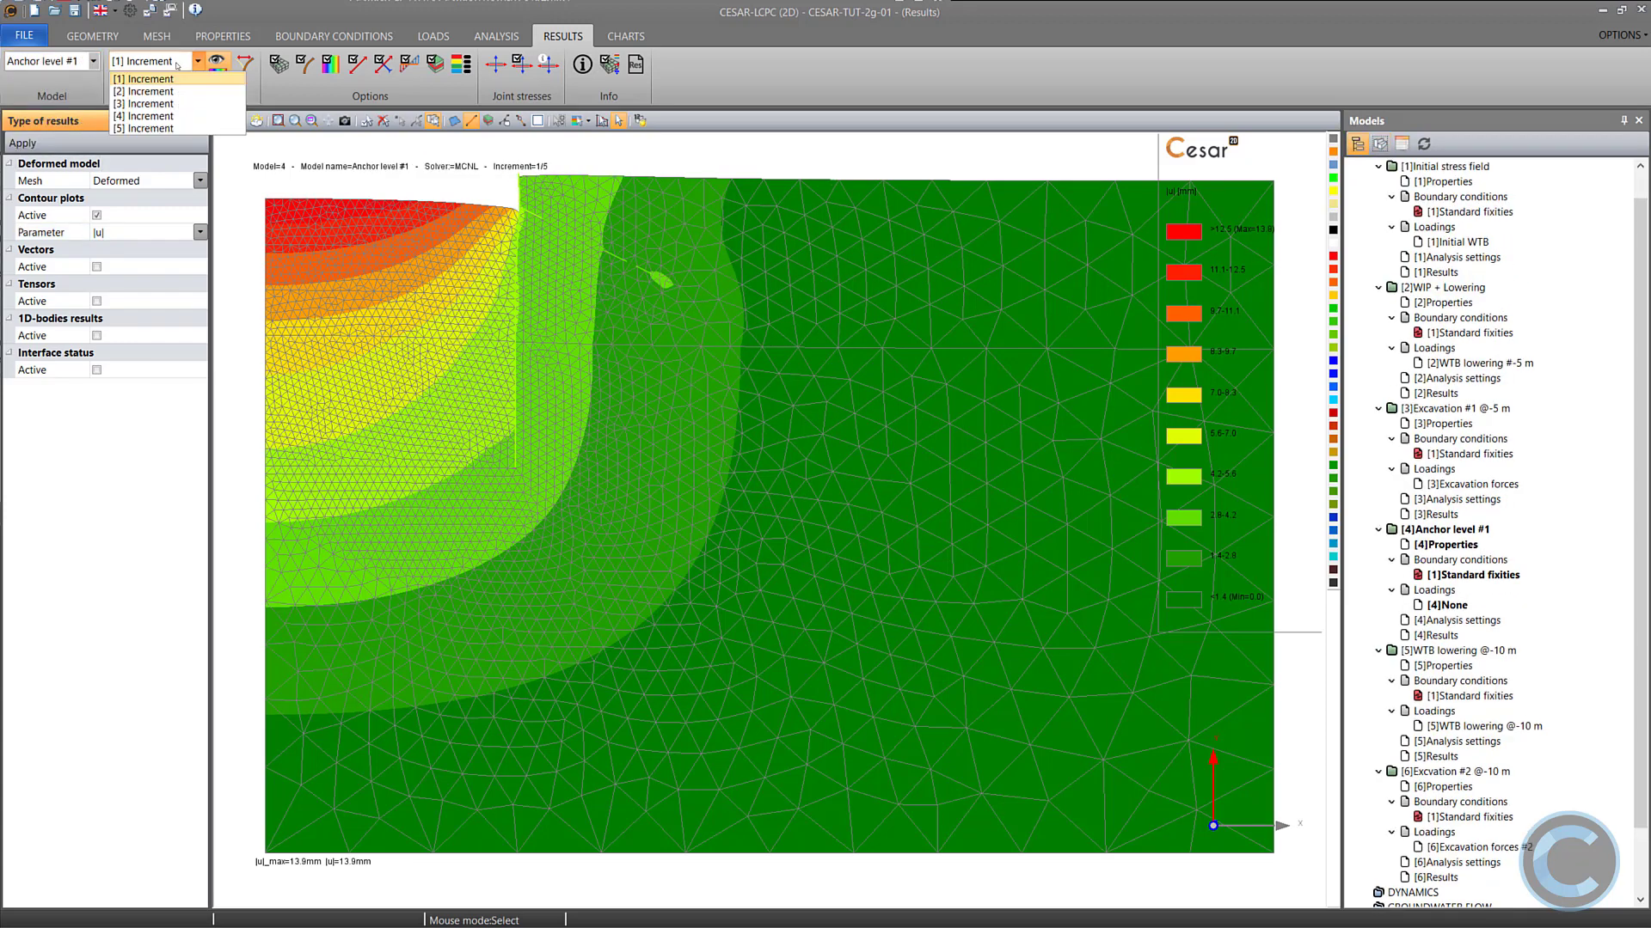
click(150, 129)
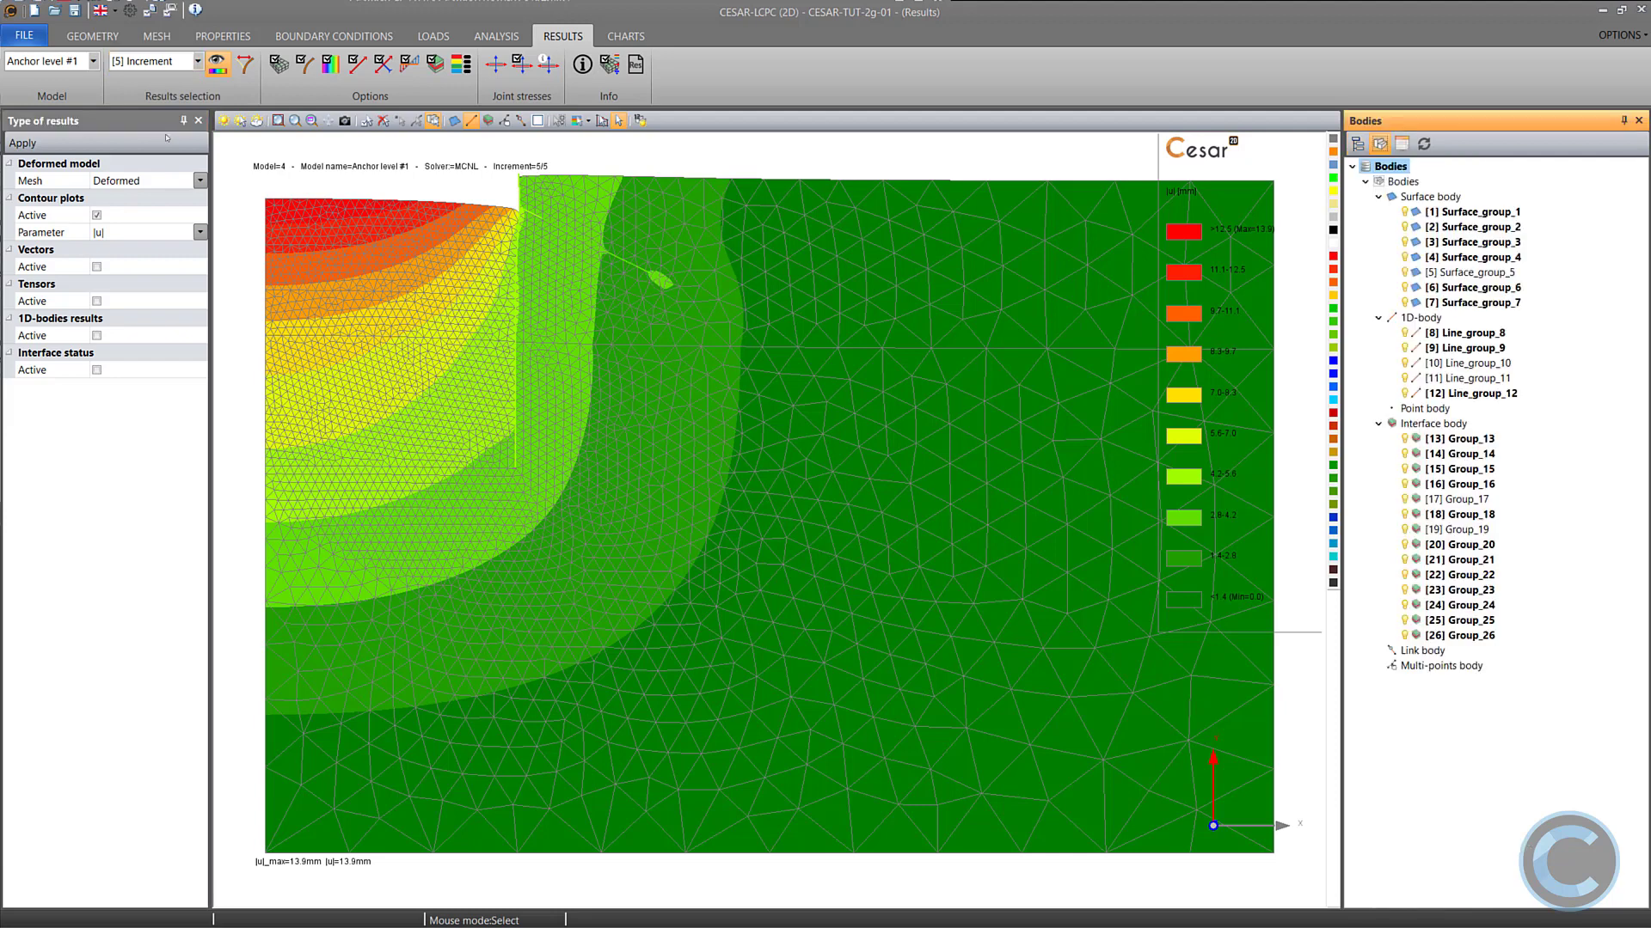
click(146, 234)
click(129, 249)
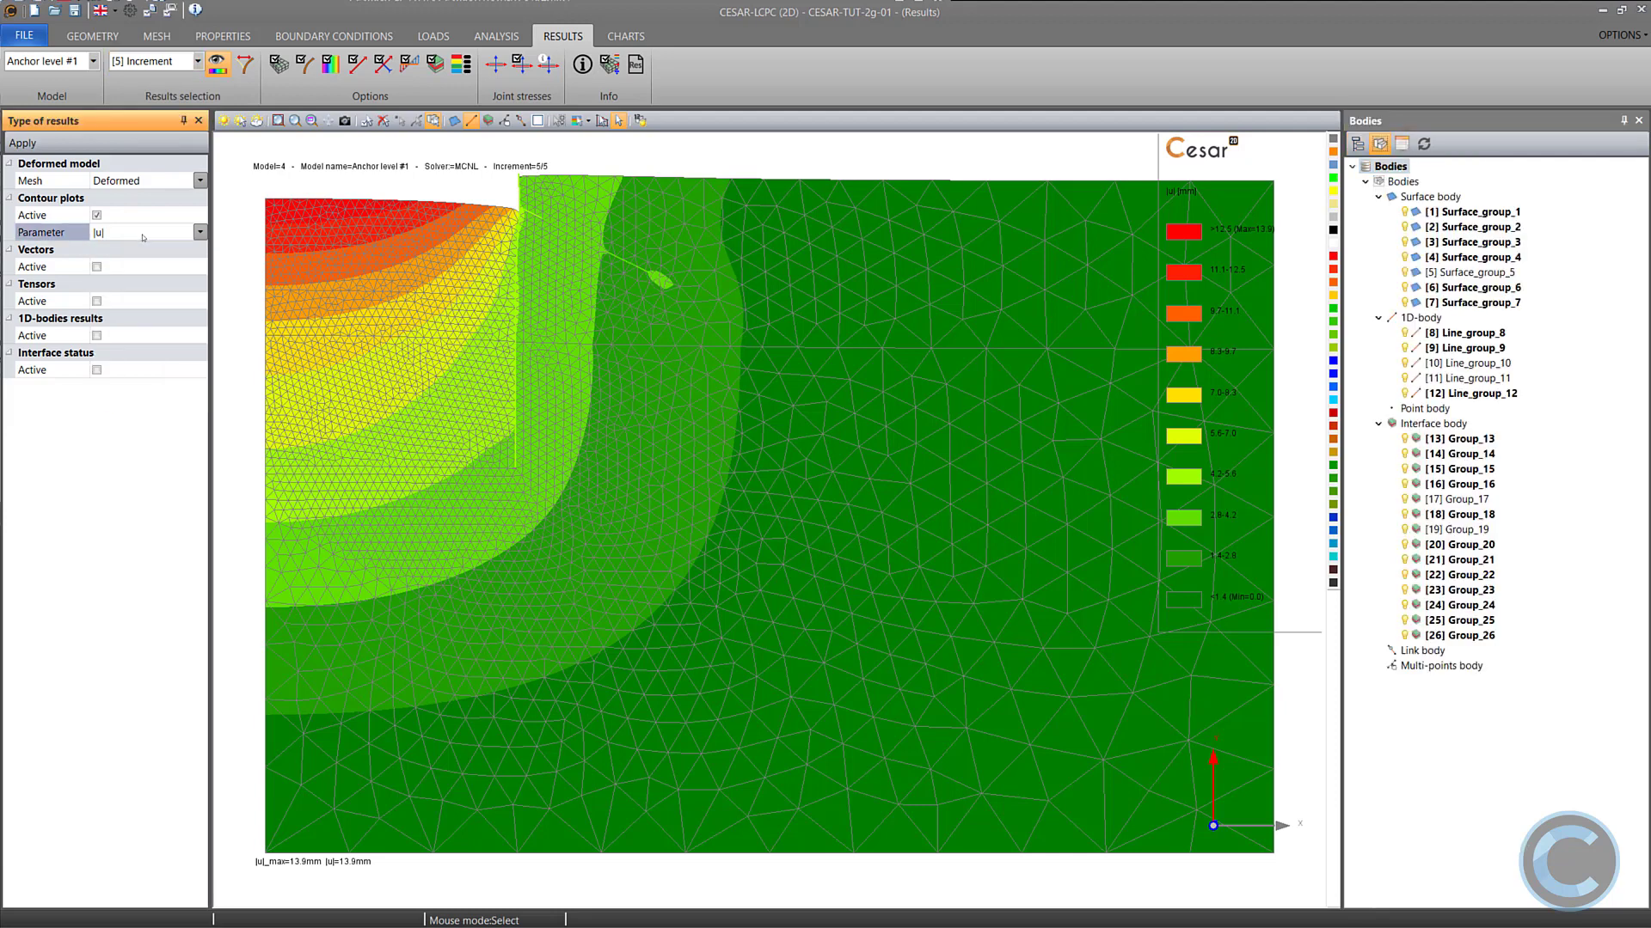
click(97, 301)
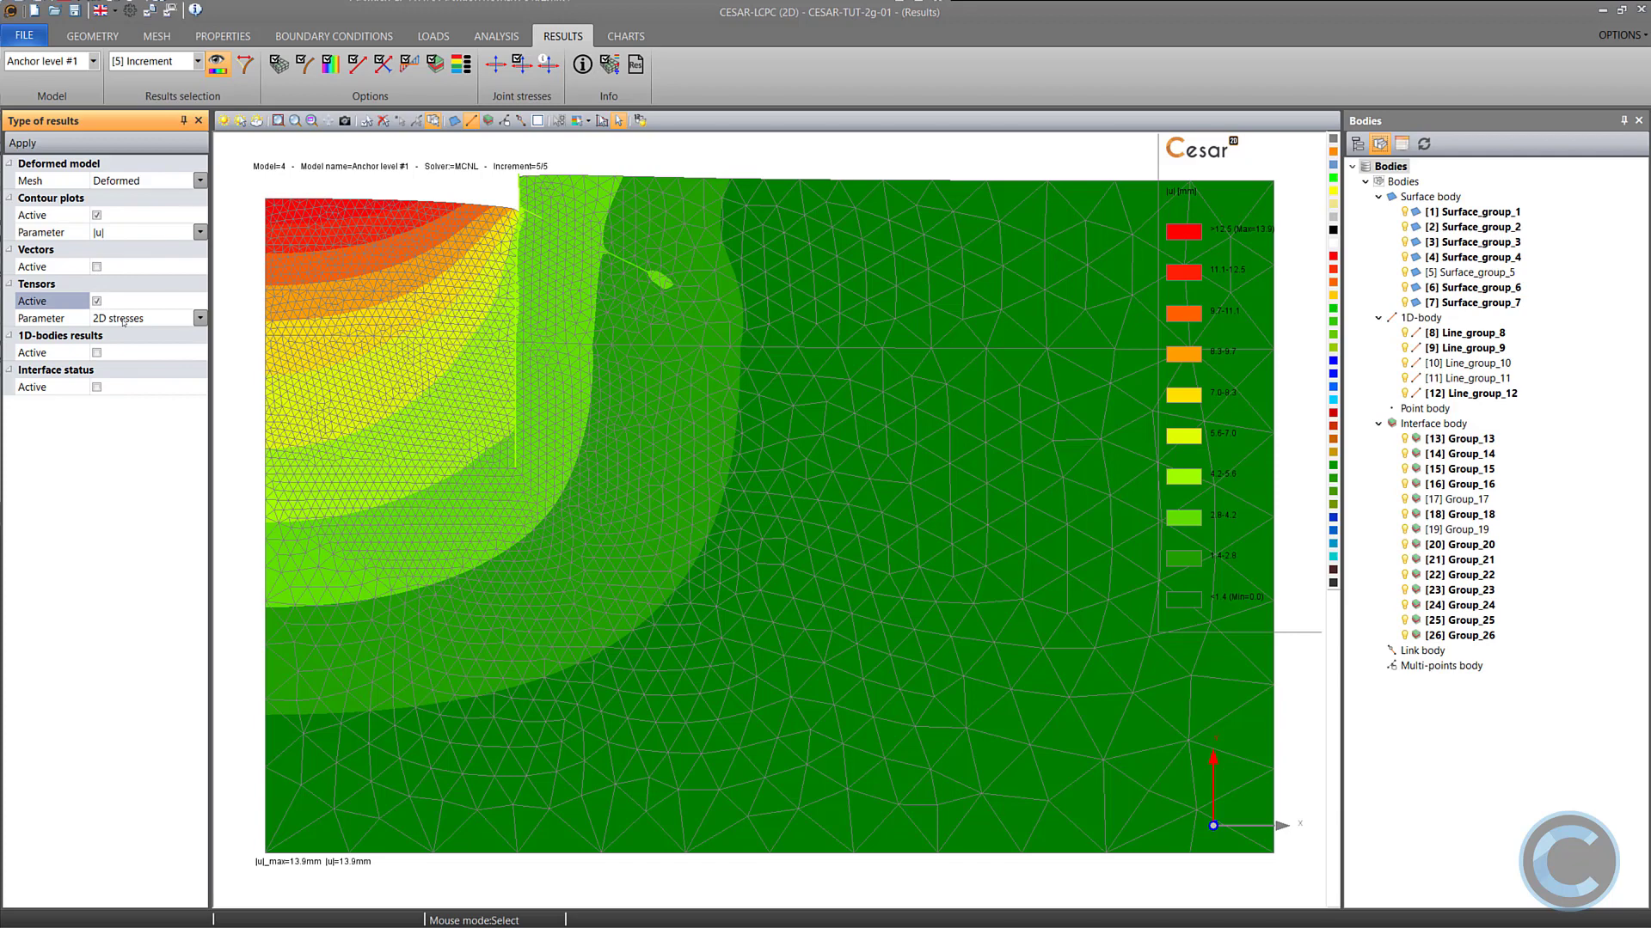
click(23, 143)
click(97, 301)
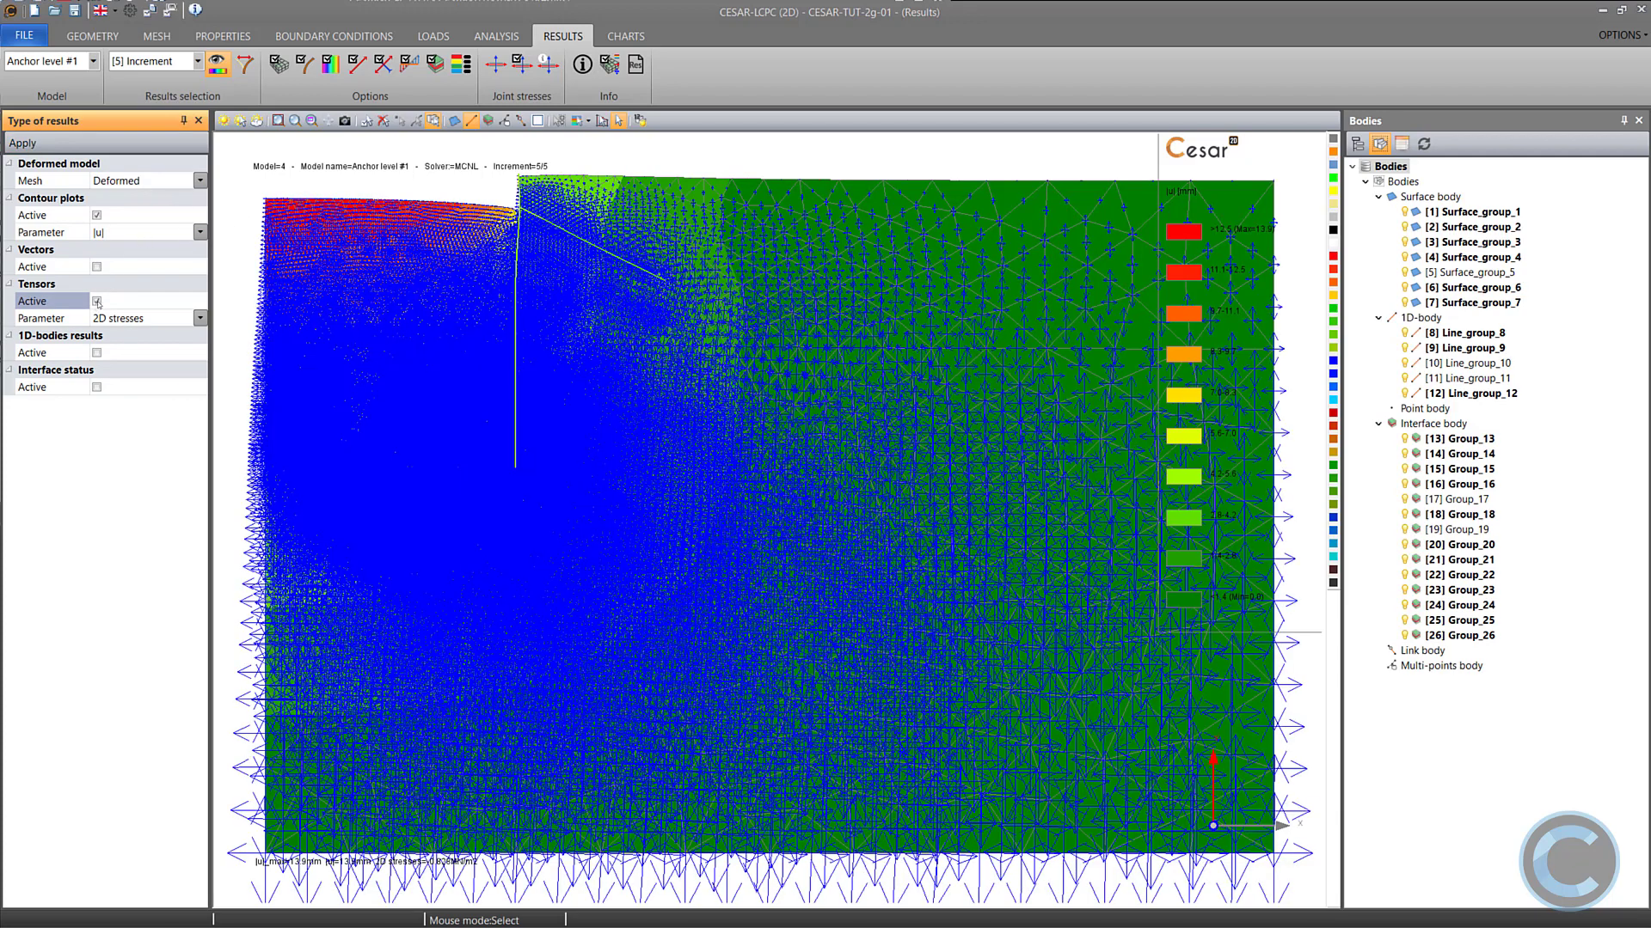
Display the 1D-bodies result N for Anchor level #1 and isolate the wall and anchor bodies.
click(97, 335)
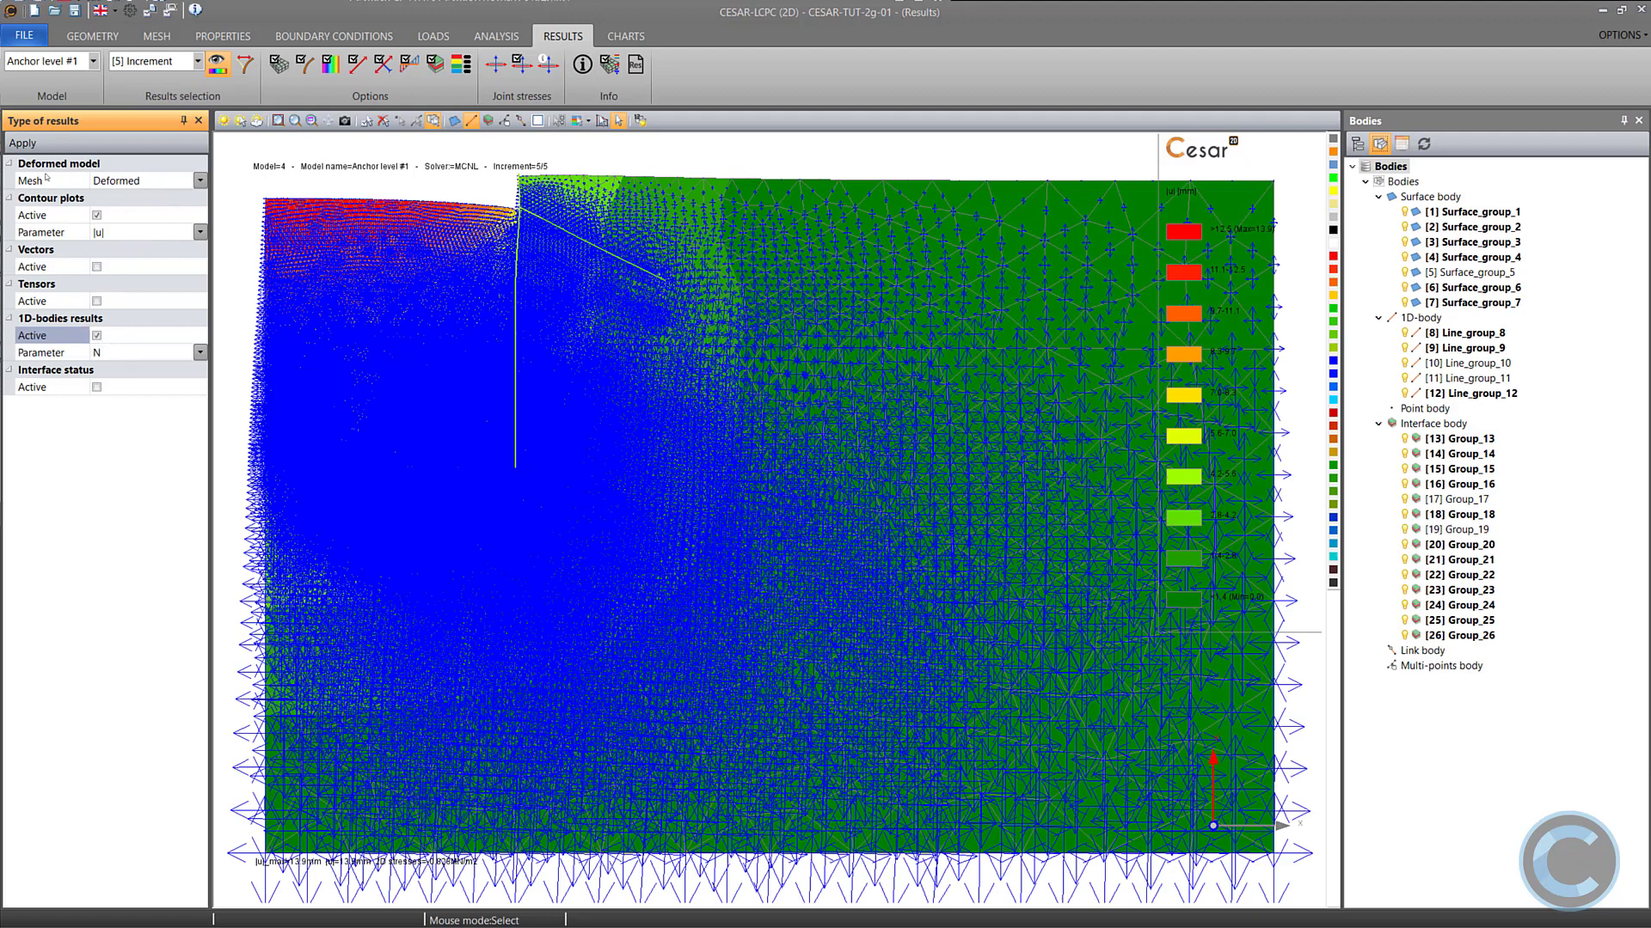
click(23, 143)
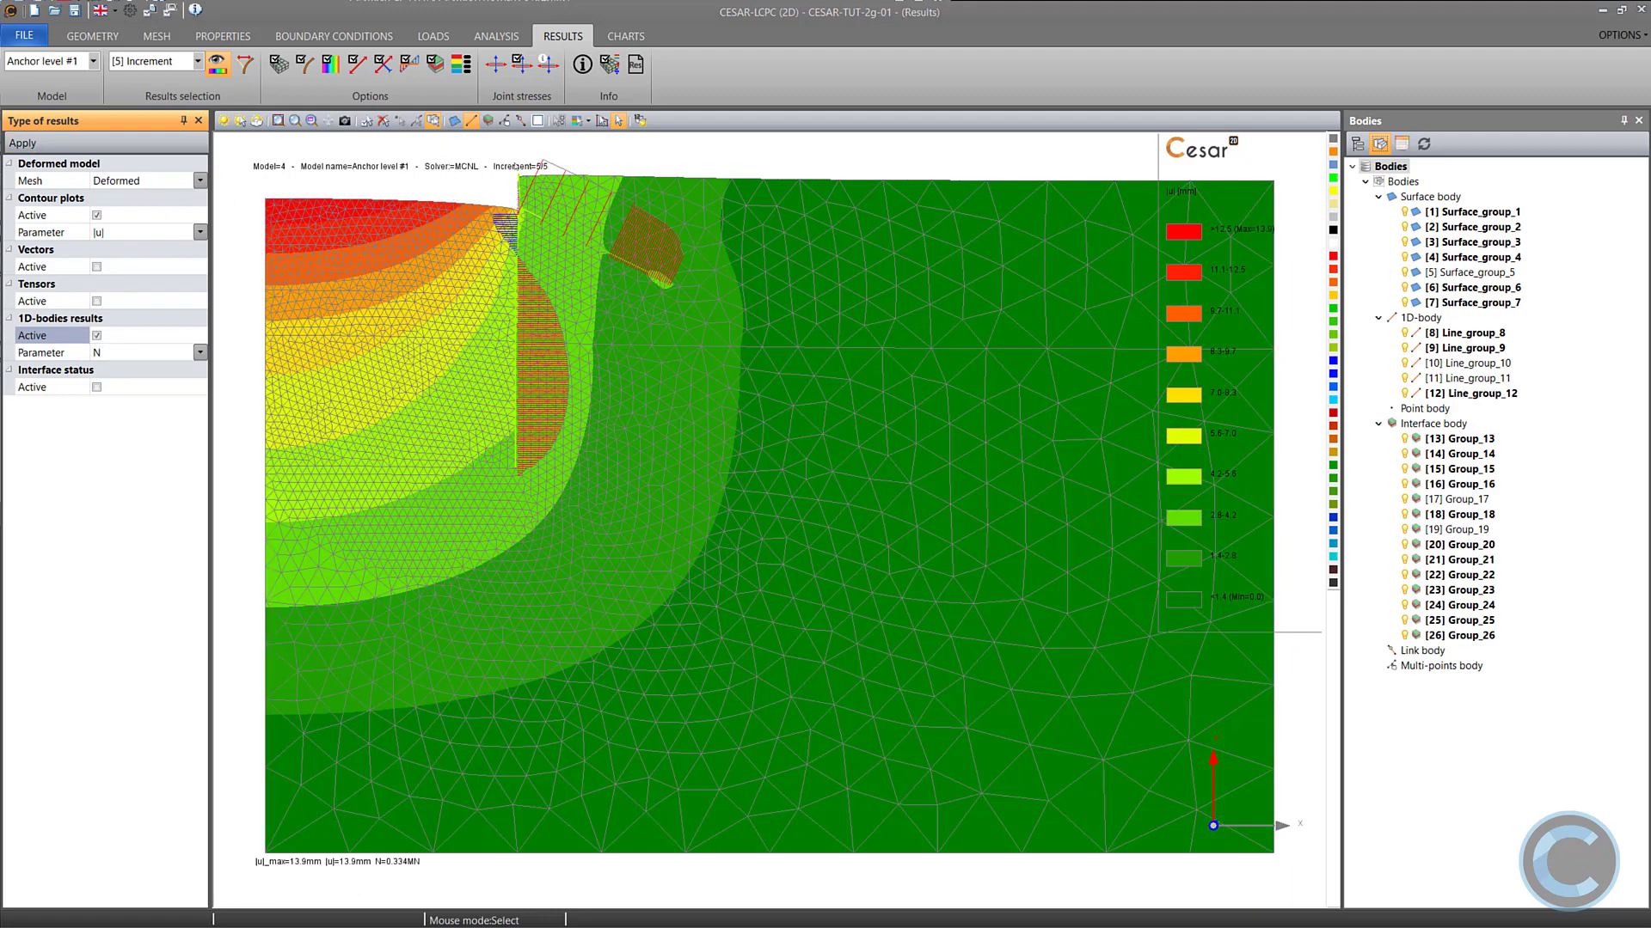
drag(446, 150, 720, 519)
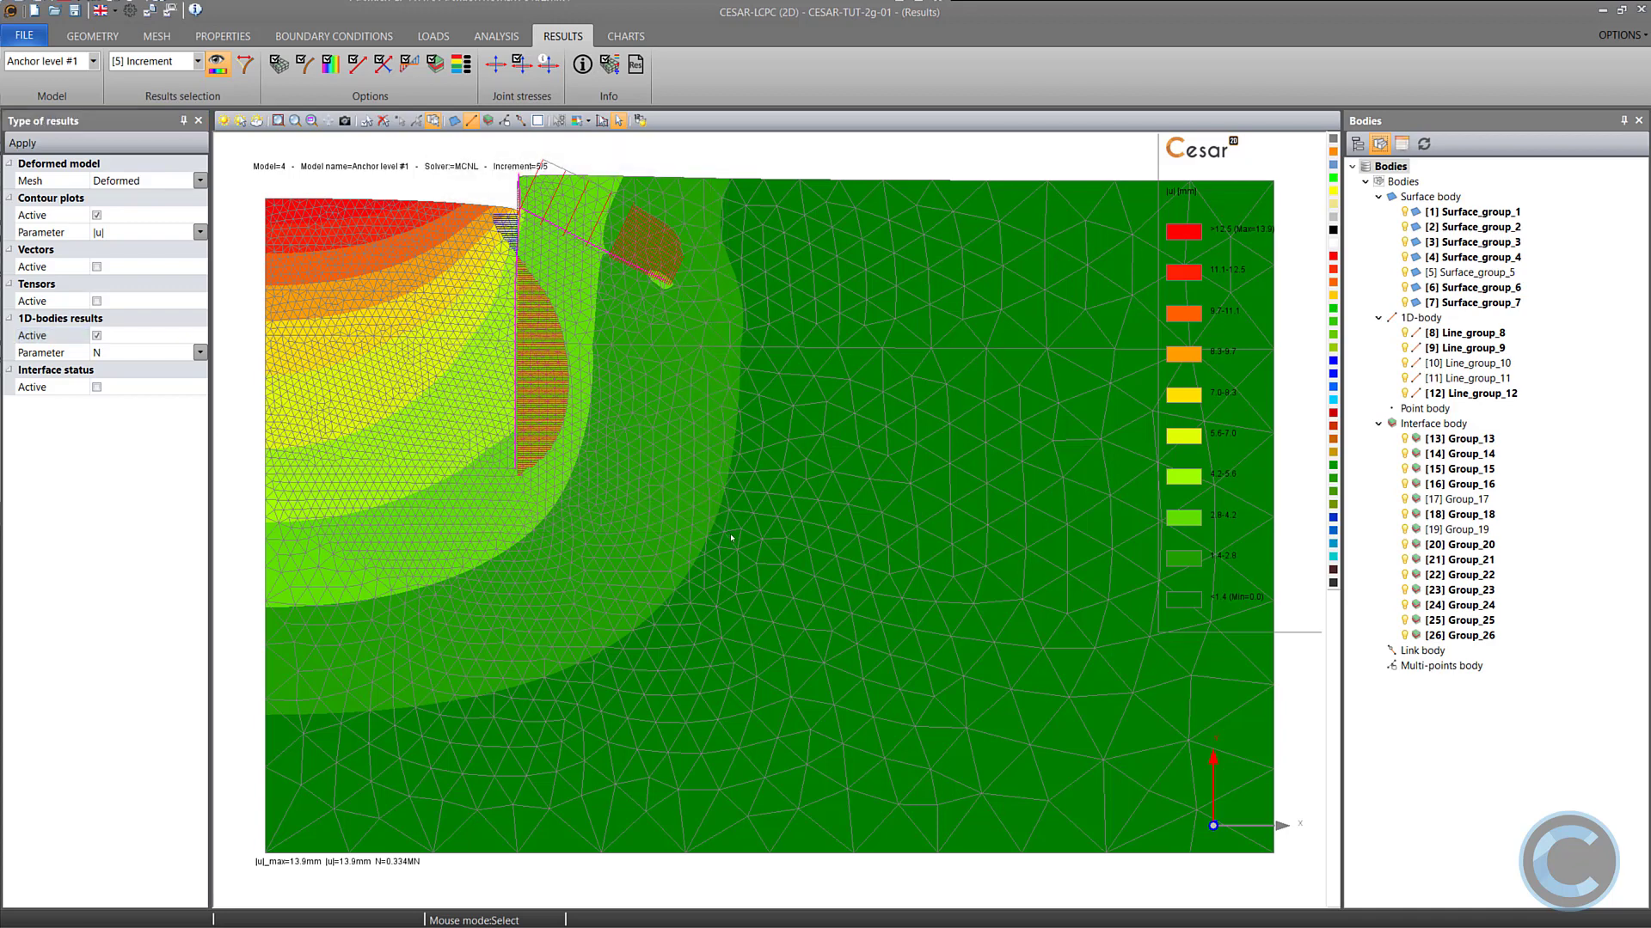
scroll(670, 425, up, 5)
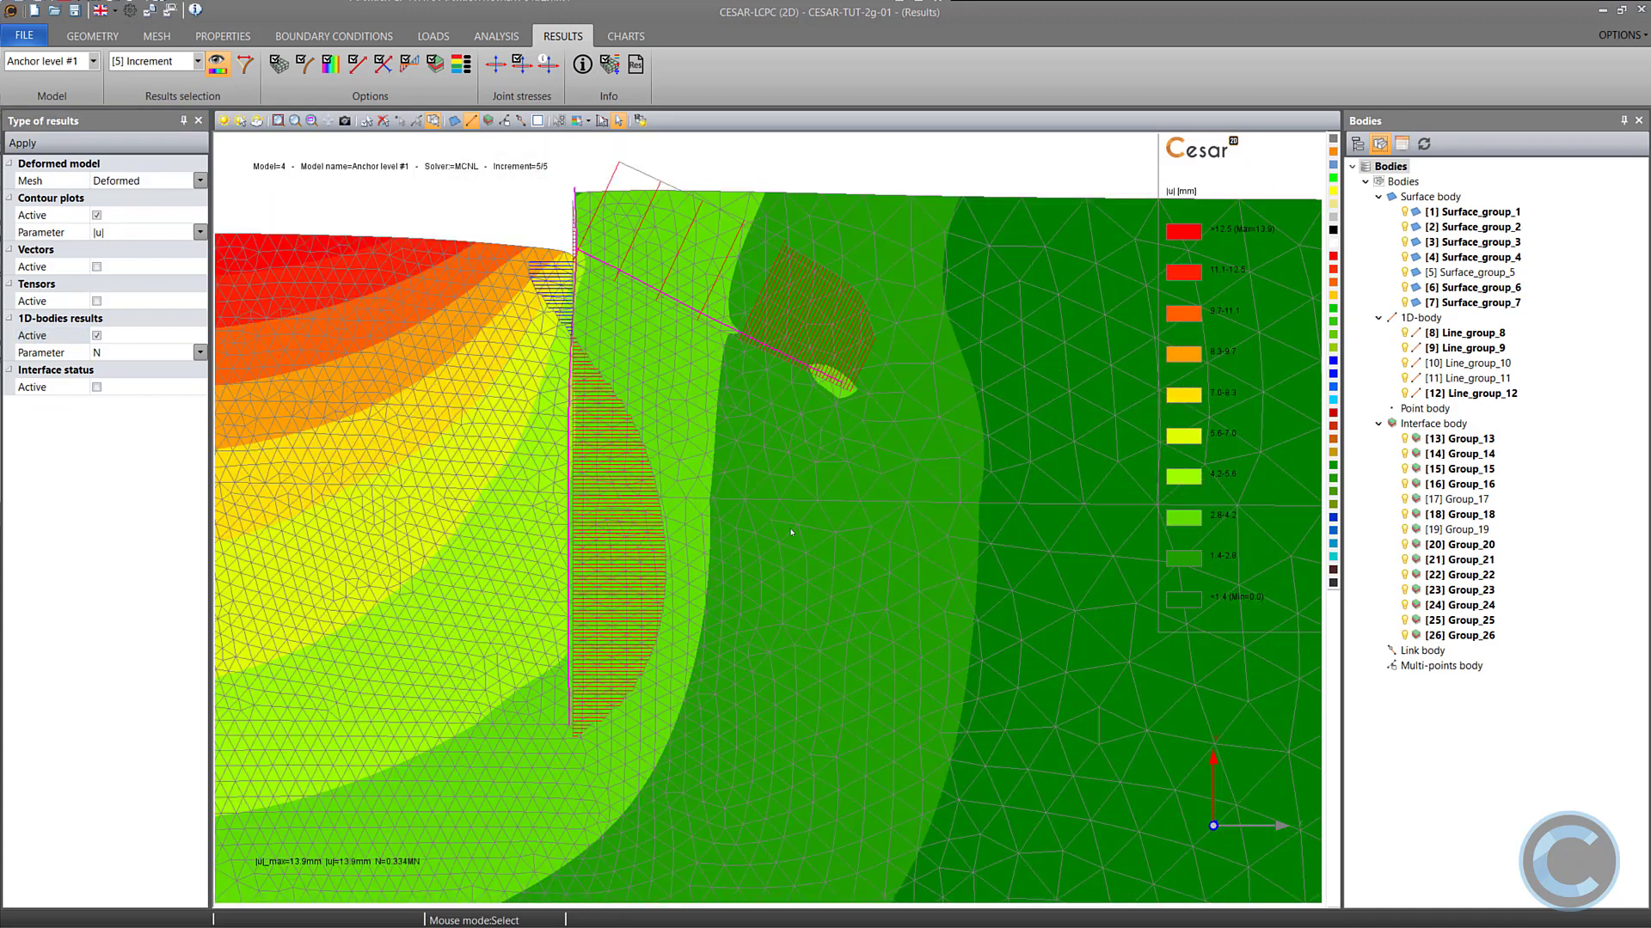
middle_drag(742, 482, 767, 560)
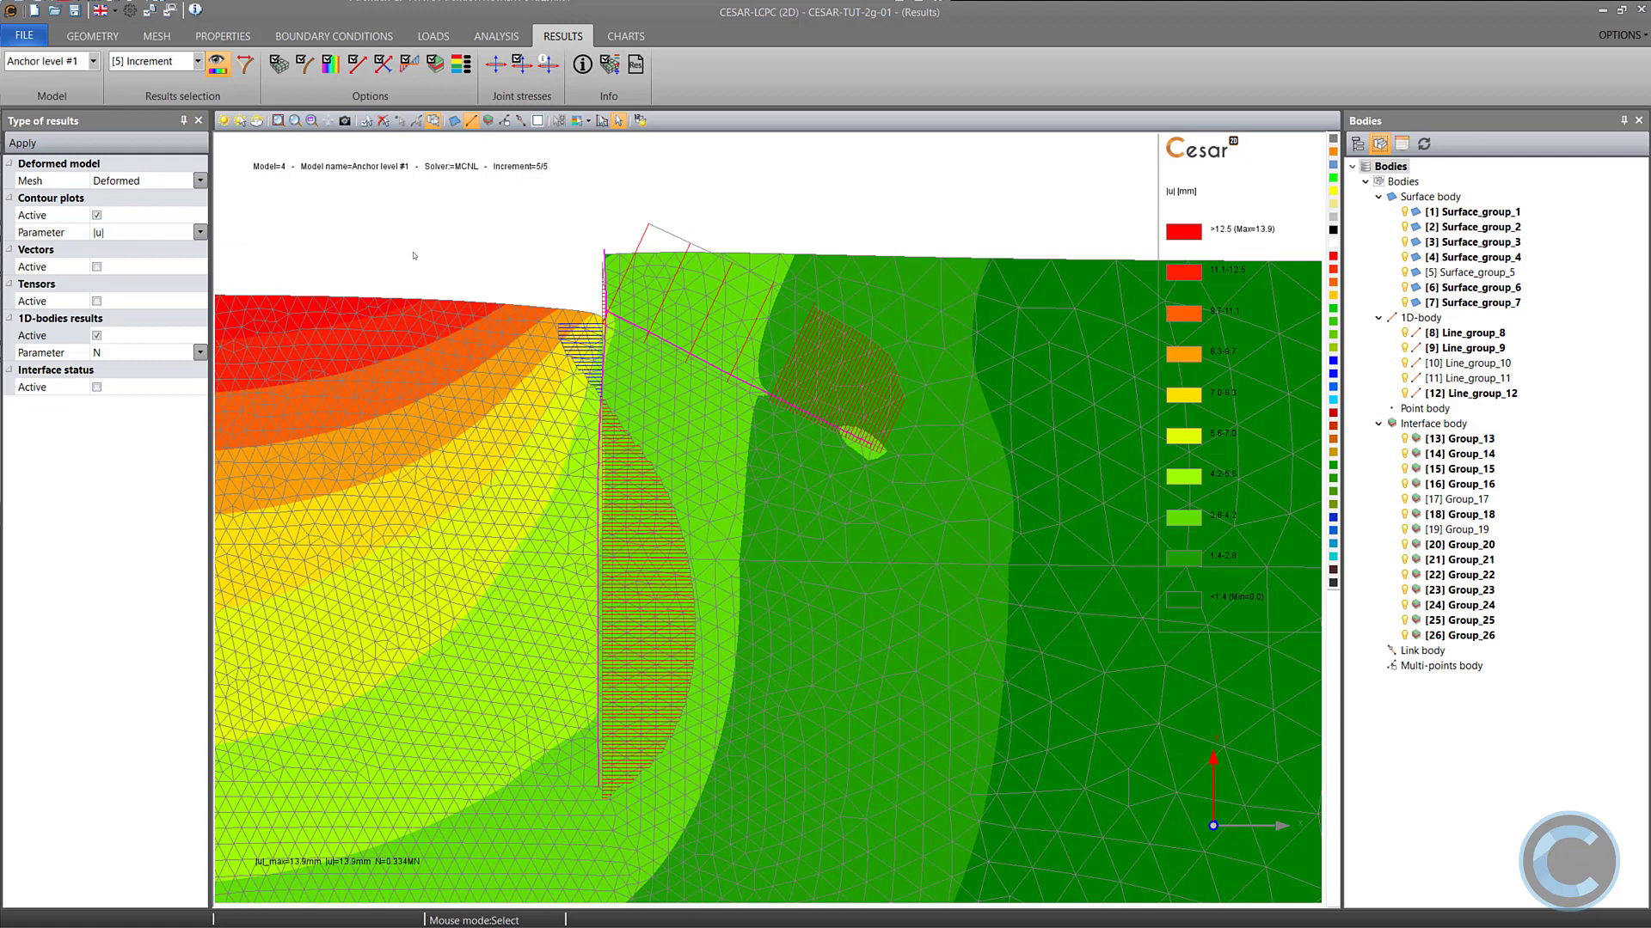
click(241, 122)
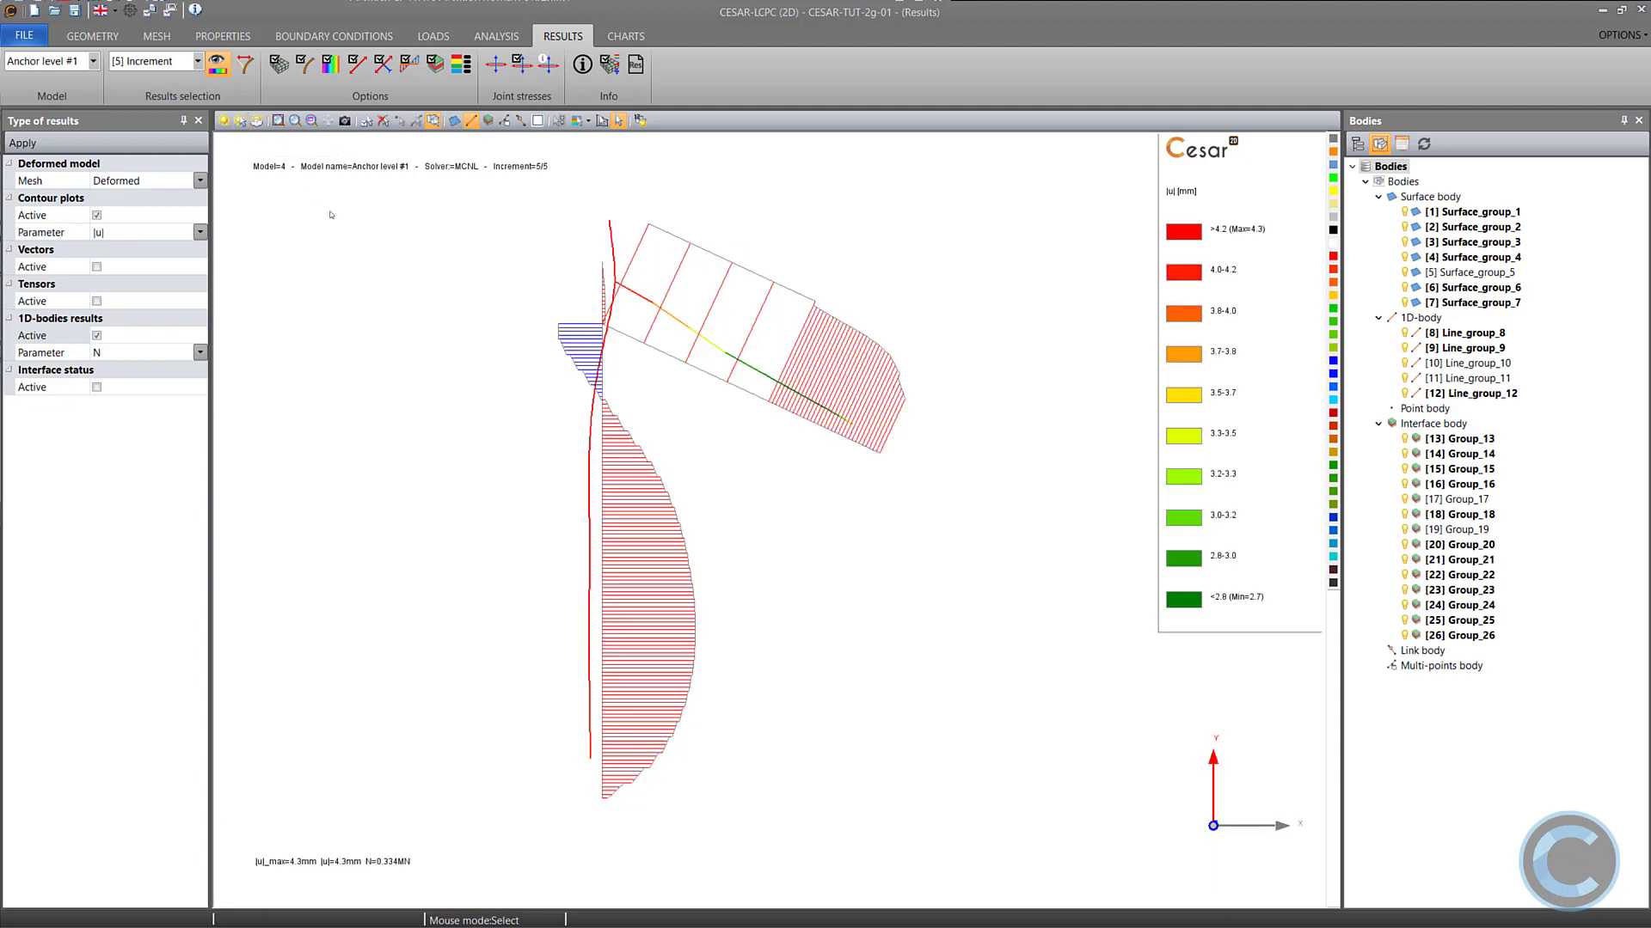
Set the mesh display of the isolated wall and anchor results to Undeformed.
click(157, 181)
click(150, 199)
click(39, 144)
Enable the beam results min/max labels in the 1D-bodies results options and inspect them at the anchor head.
click(409, 63)
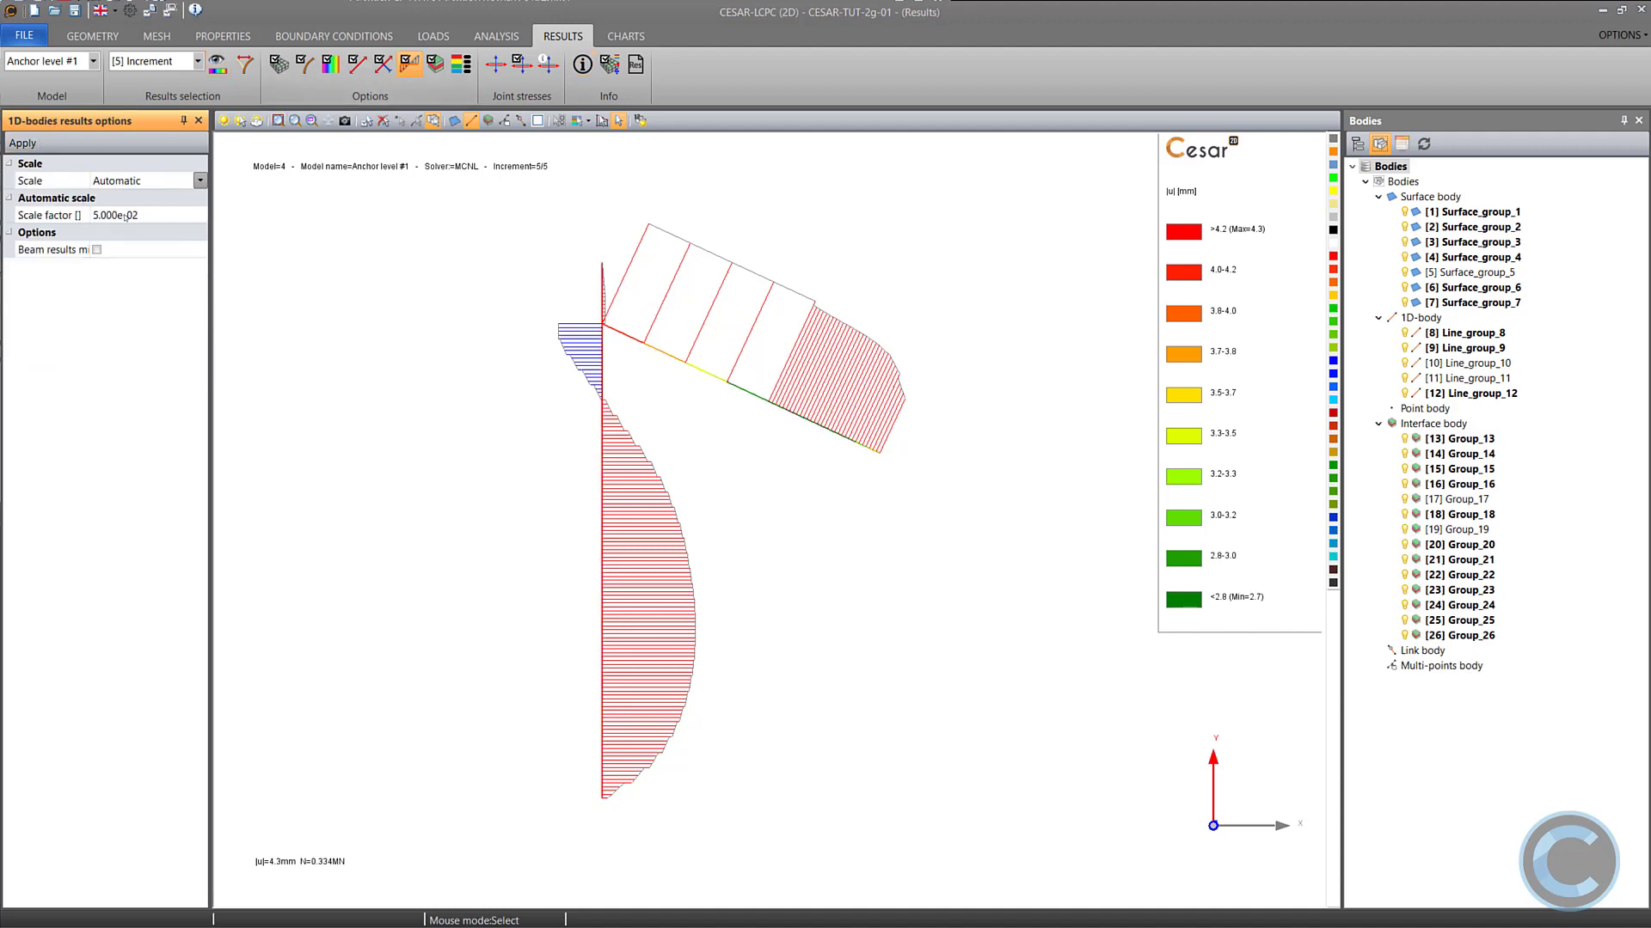
click(98, 250)
drag(89, 234, 143, 233)
click(23, 142)
scroll(594, 314, up, 1)
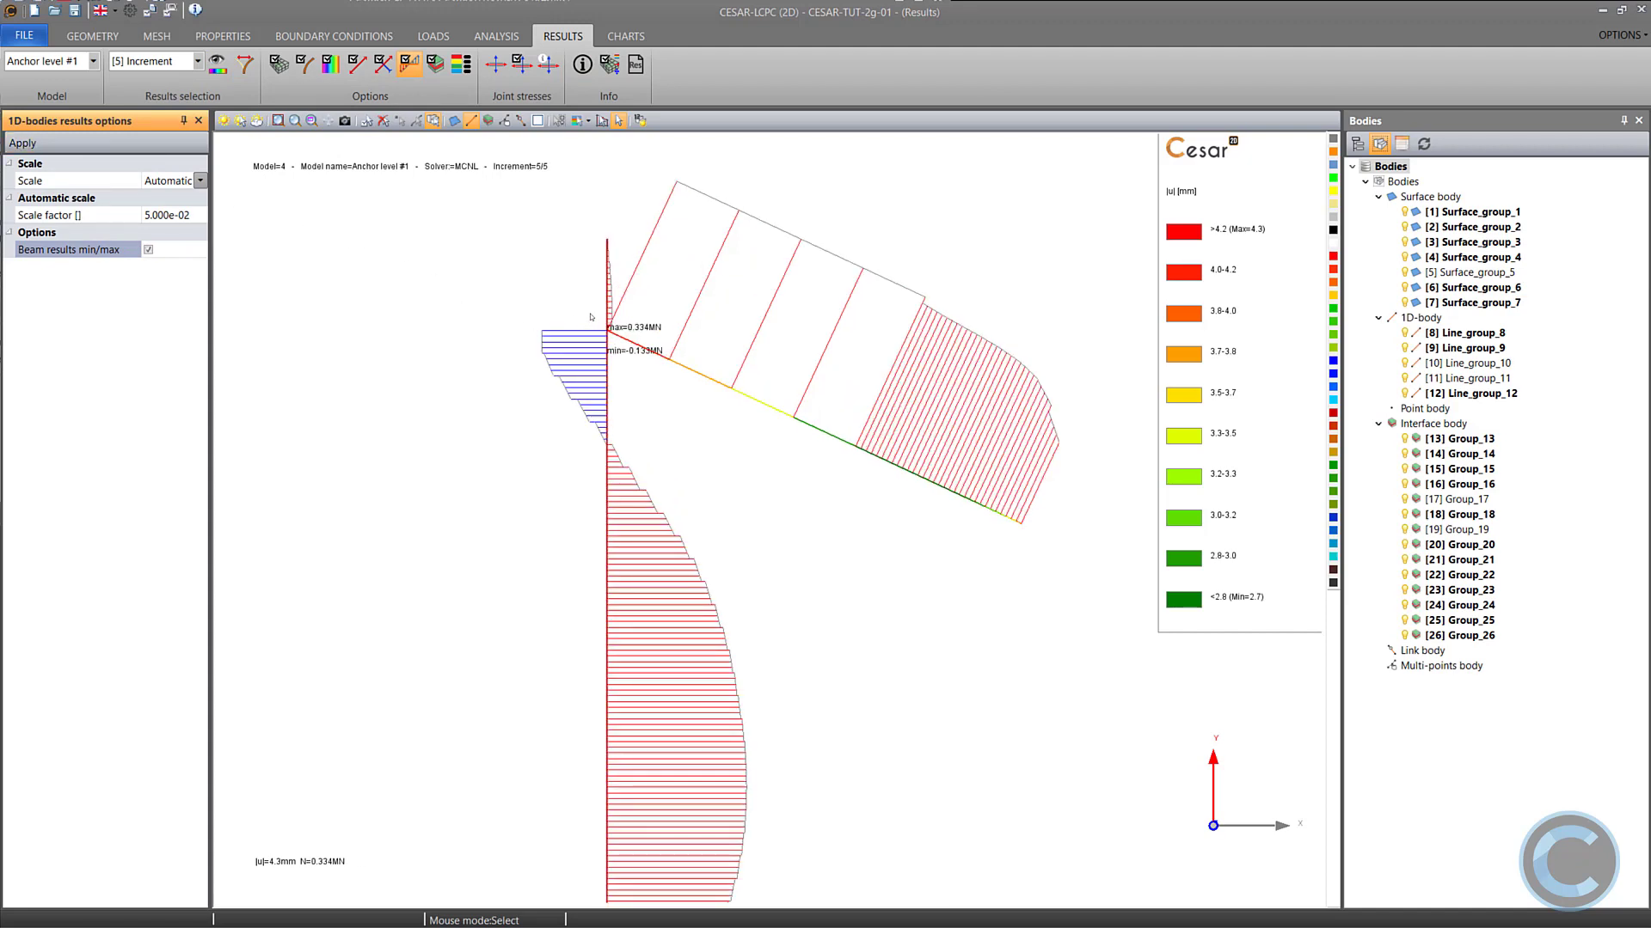
scroll(591, 317, down, 1)
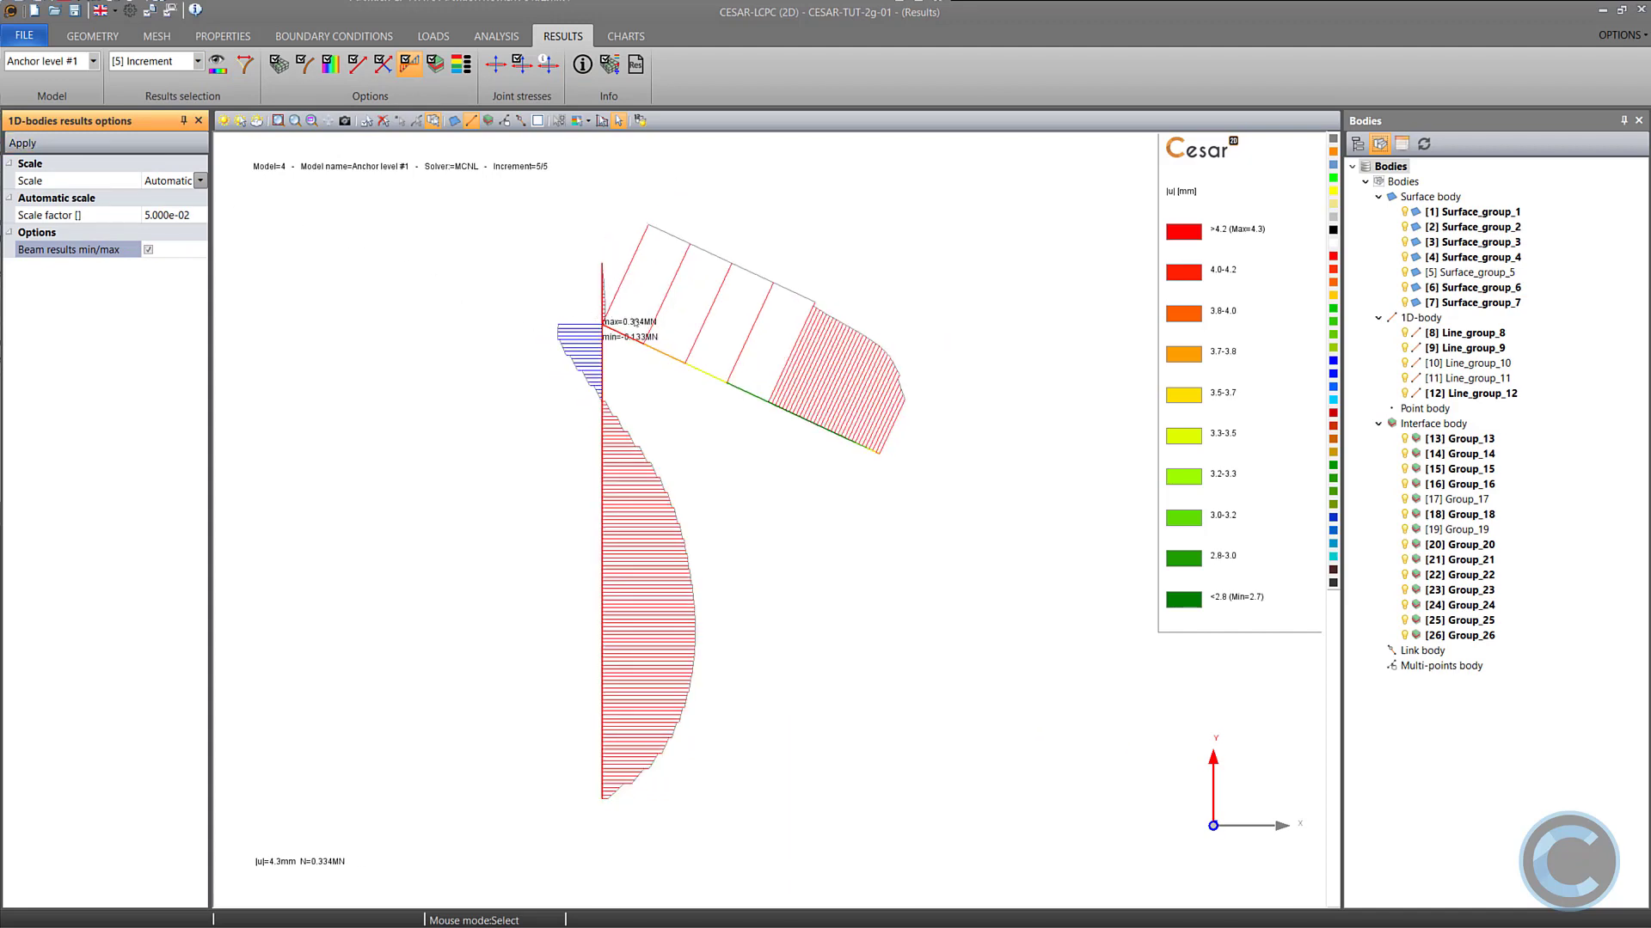
Look through the WTB lowering @-10 m results and display those of Excvation #2 @-10 m at increment 5.
click(93, 61)
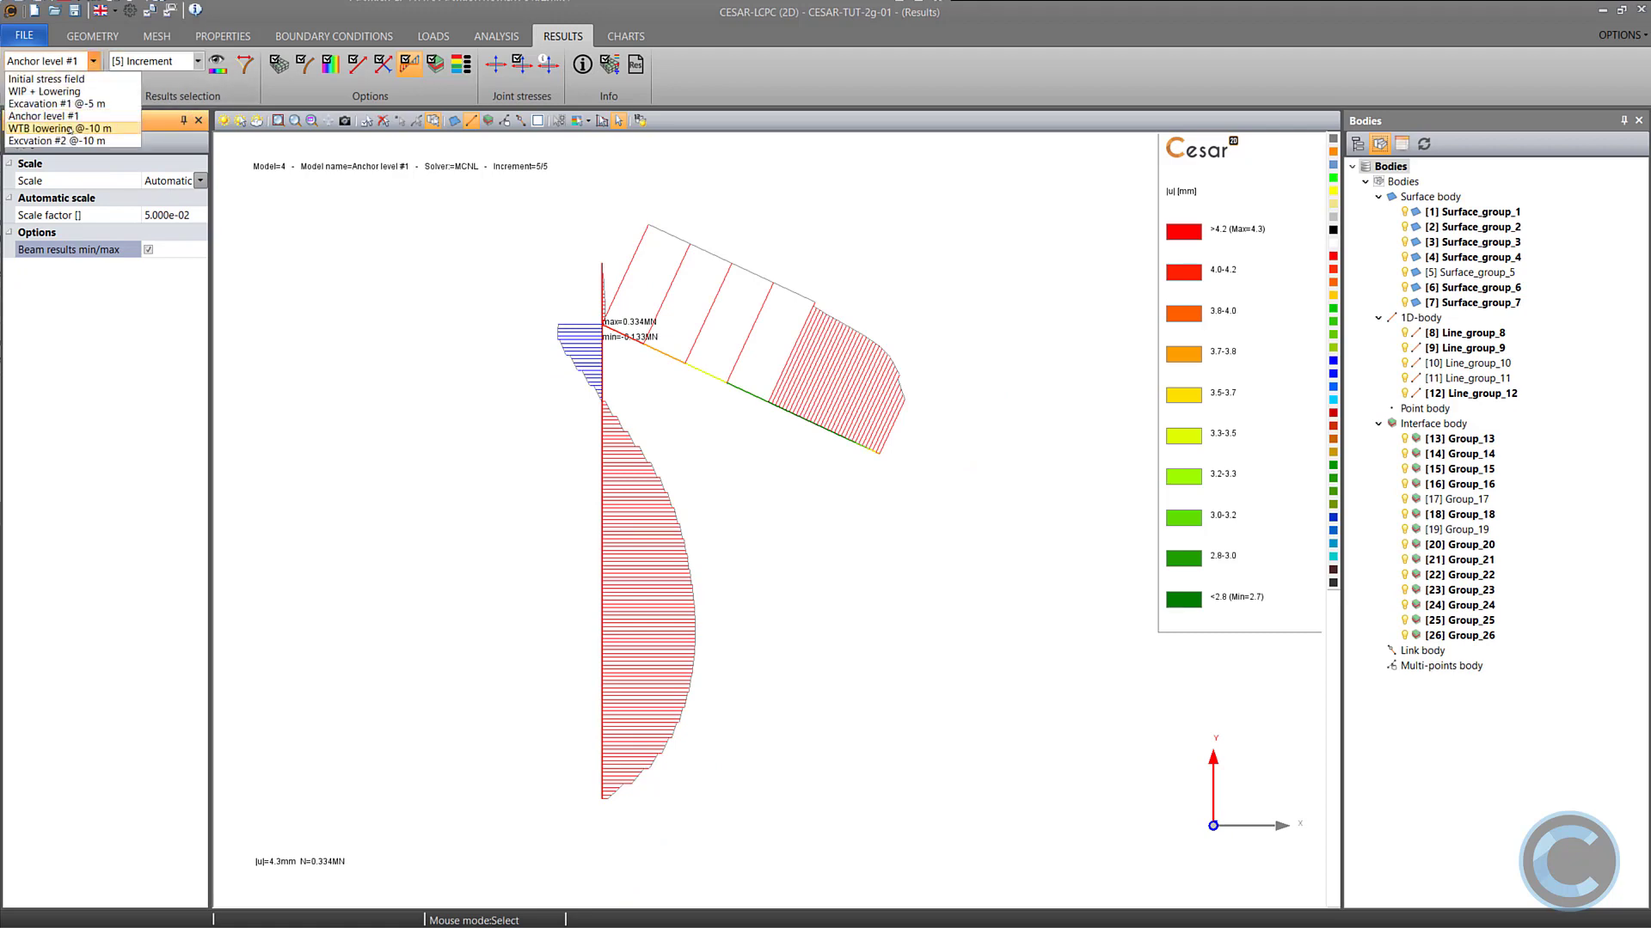
click(71, 128)
click(93, 61)
click(77, 140)
click(197, 61)
click(146, 127)
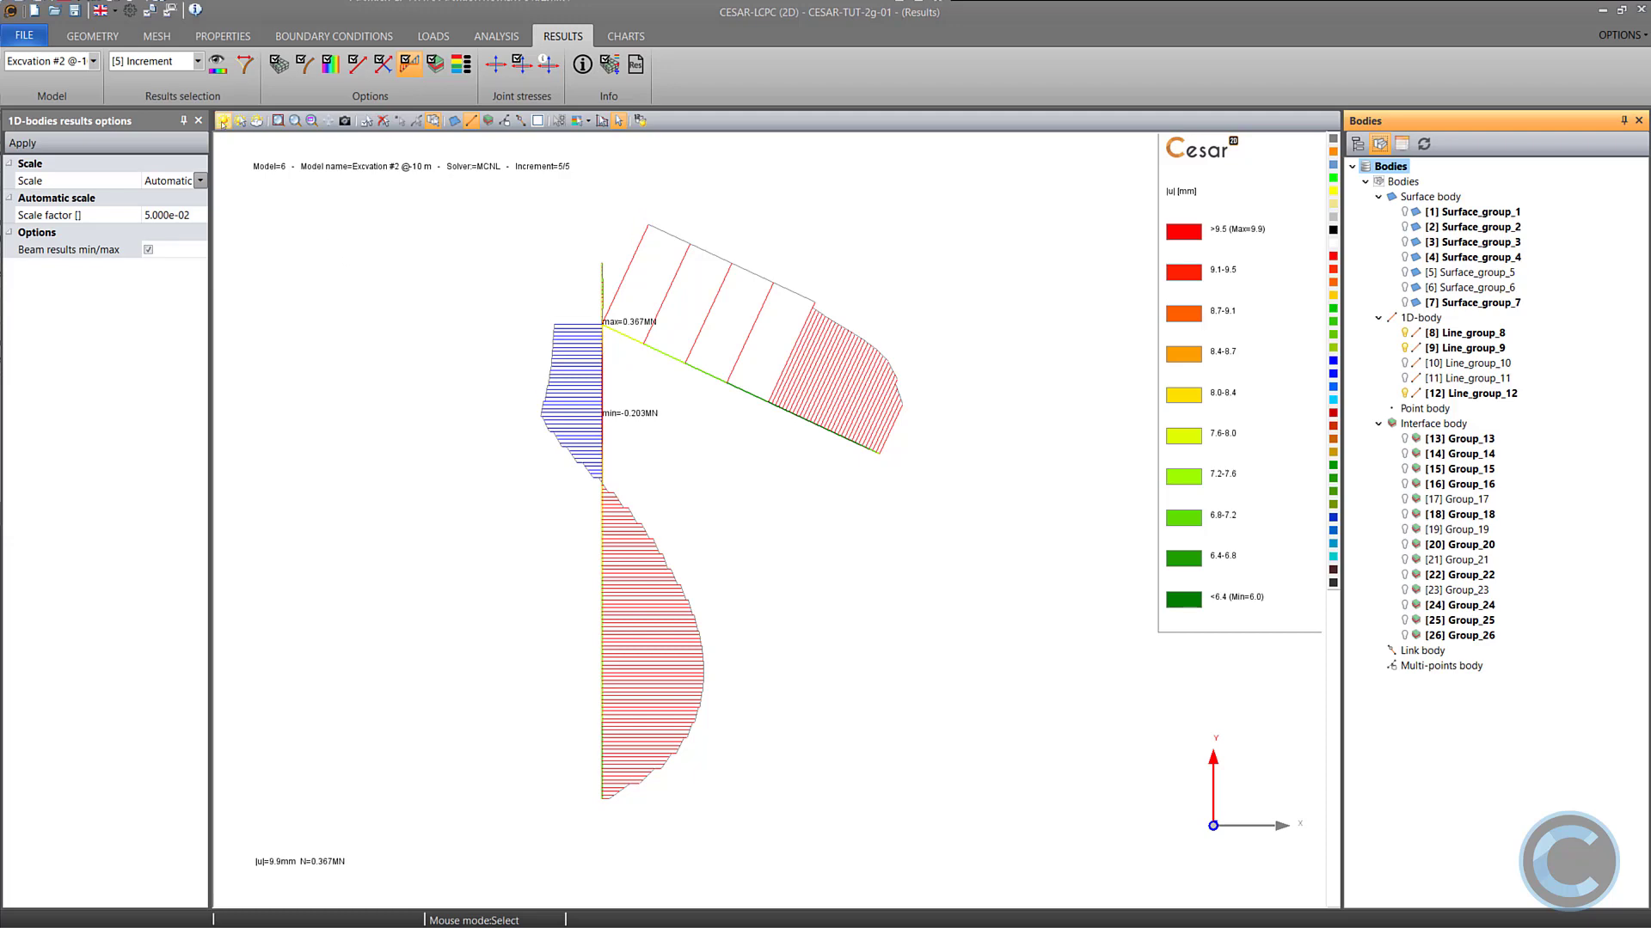
Show all bodies of the Excvation #2 @-10 m model again and switch off the 1D-bodies results.
click(223, 124)
scroll(377, 282, down, 6)
middle_drag(400, 292, 500, 319)
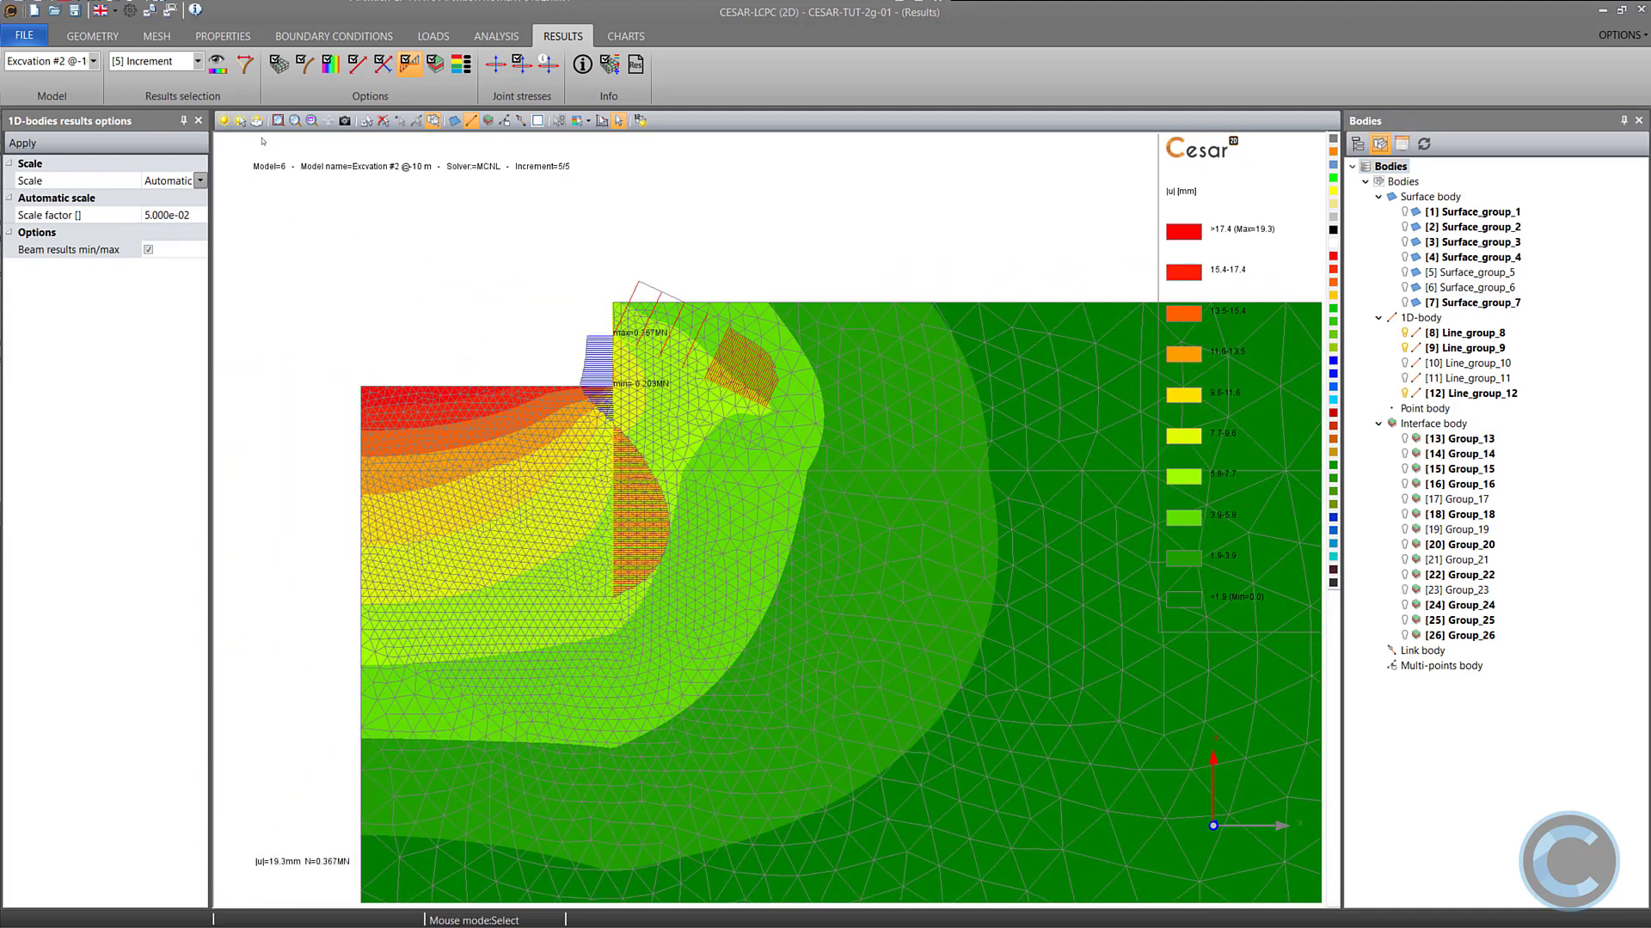
click(218, 64)
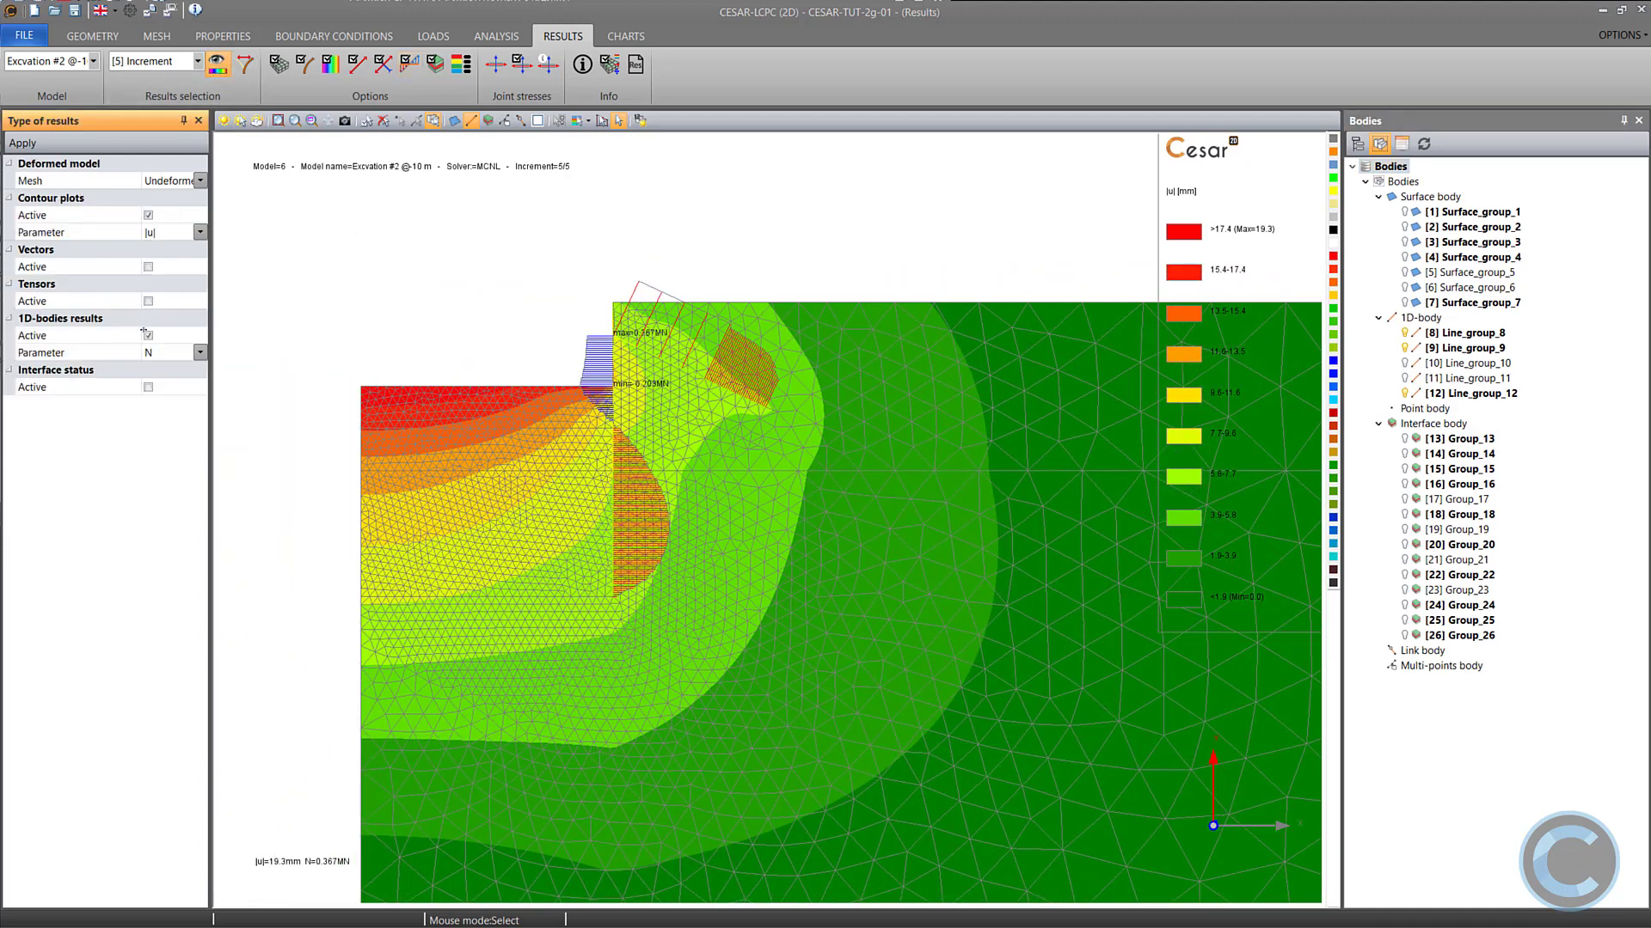
click(147, 336)
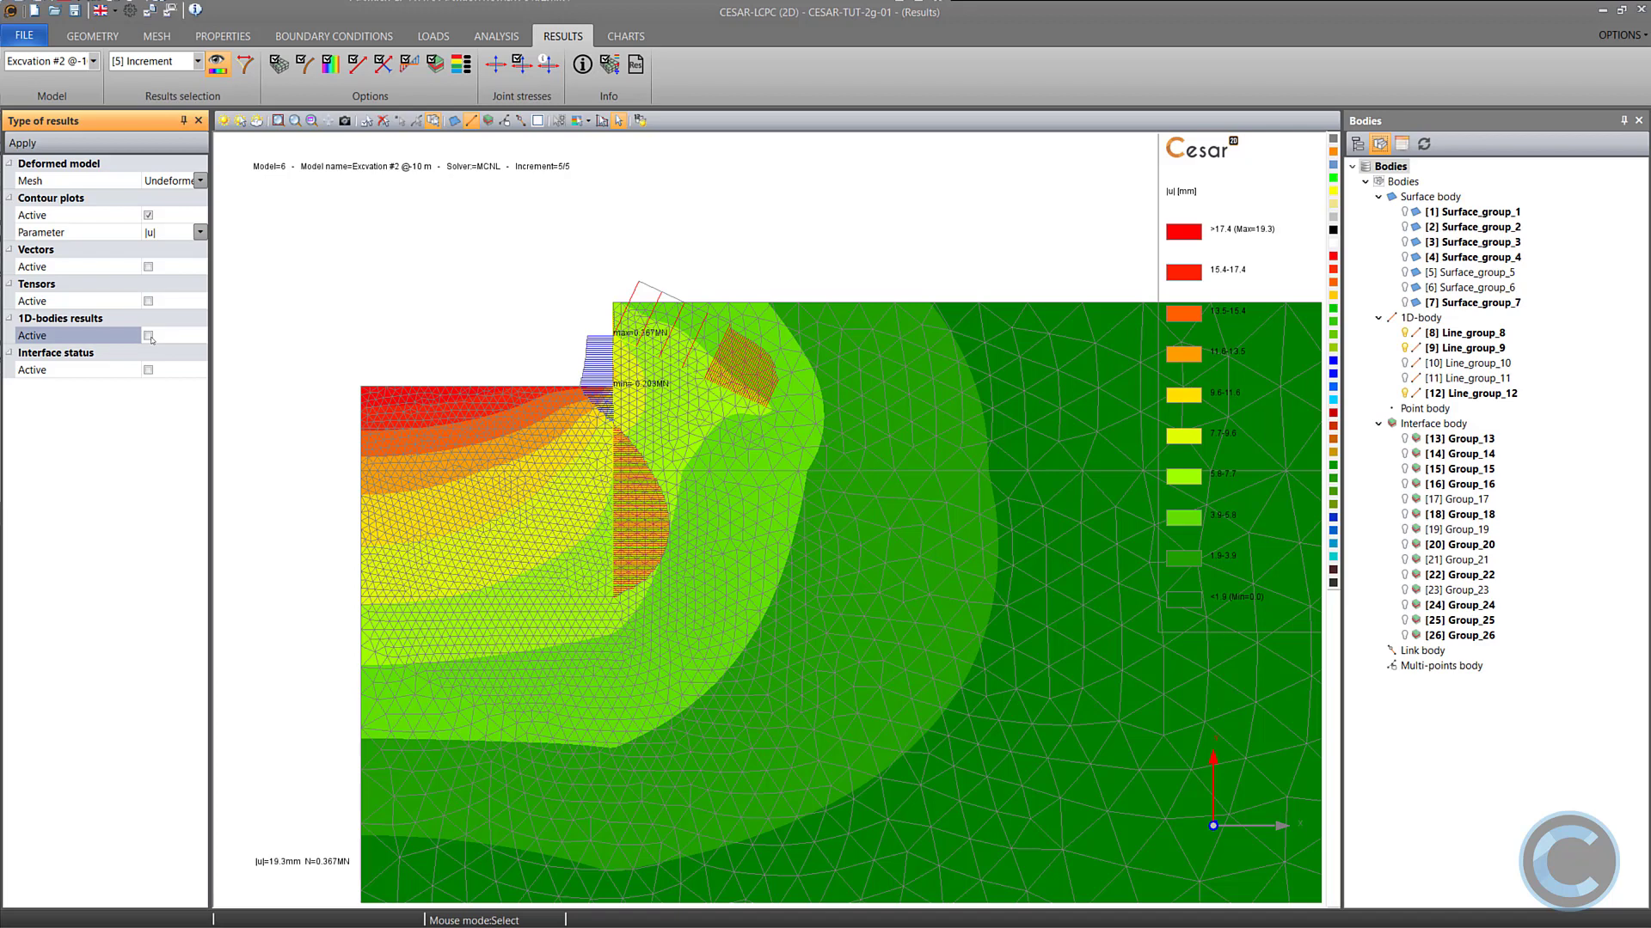
click(22, 144)
Turn off the contour plot display for the wall and anchor line bodies and apply it to the selection.
drag(521, 249, 793, 657)
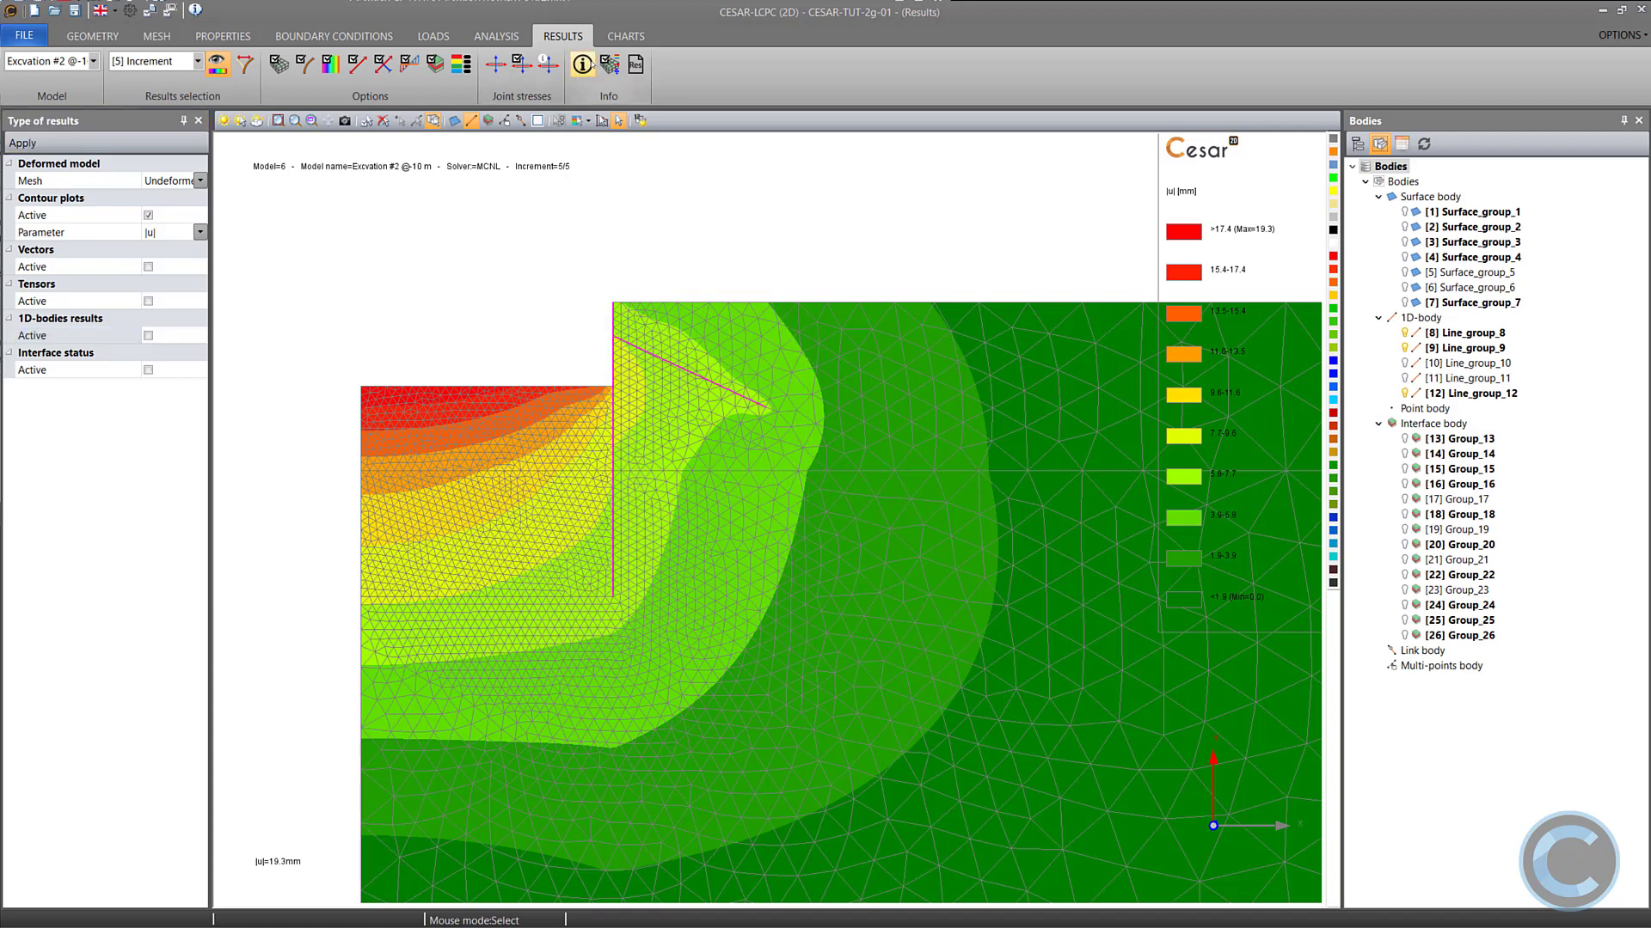
click(608, 64)
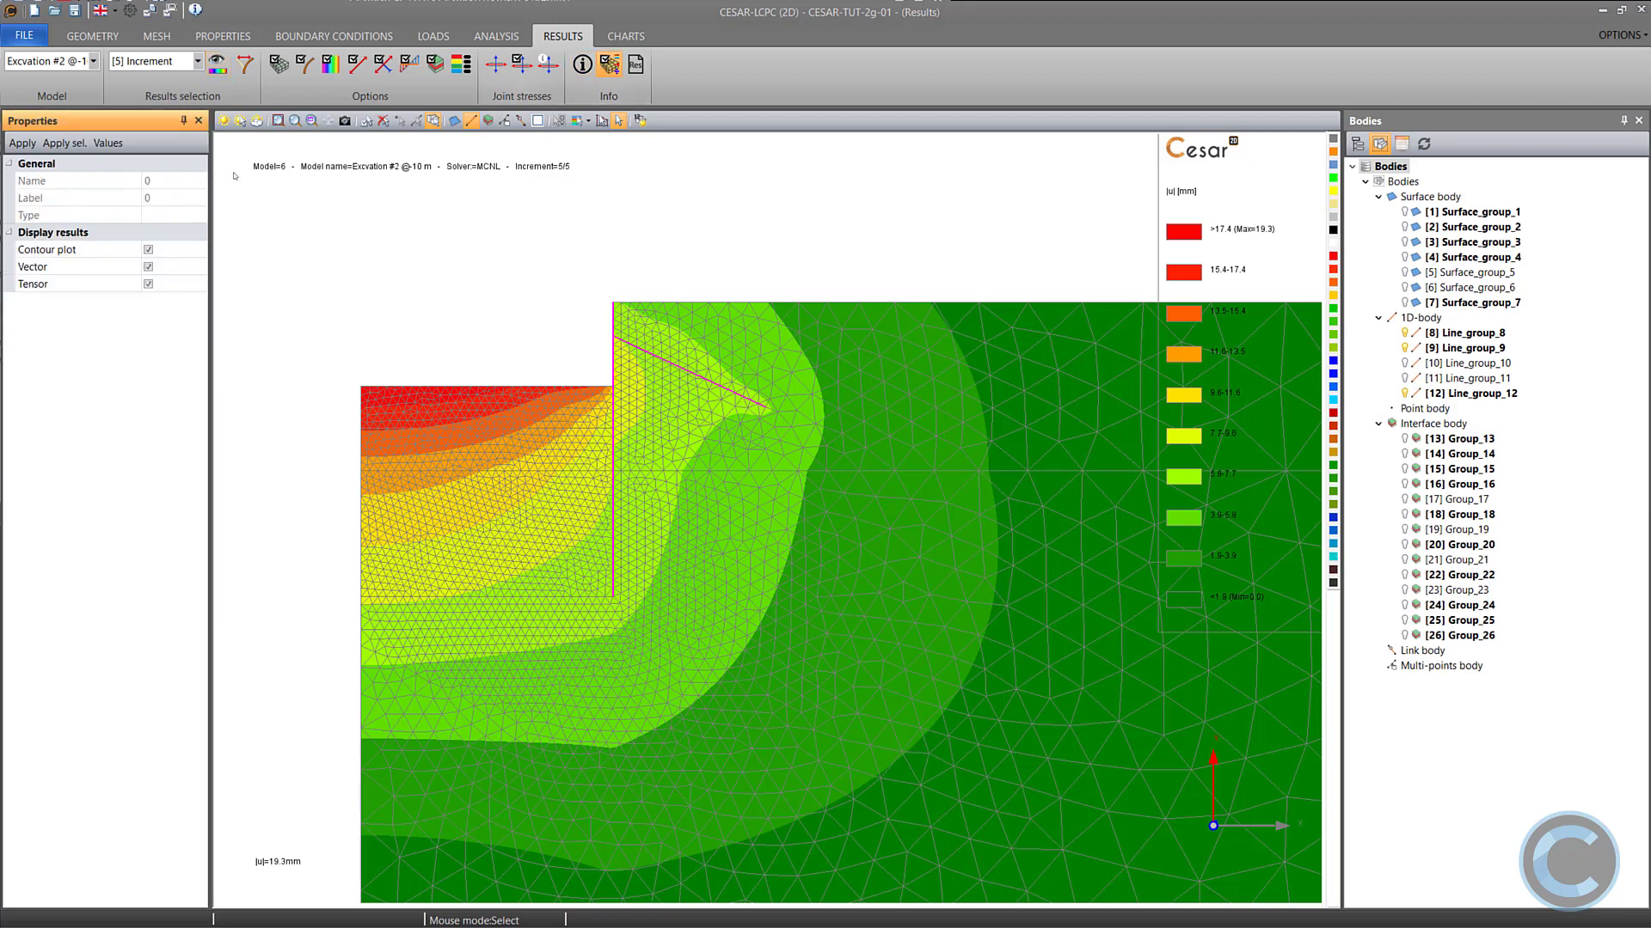
click(148, 249)
click(66, 144)
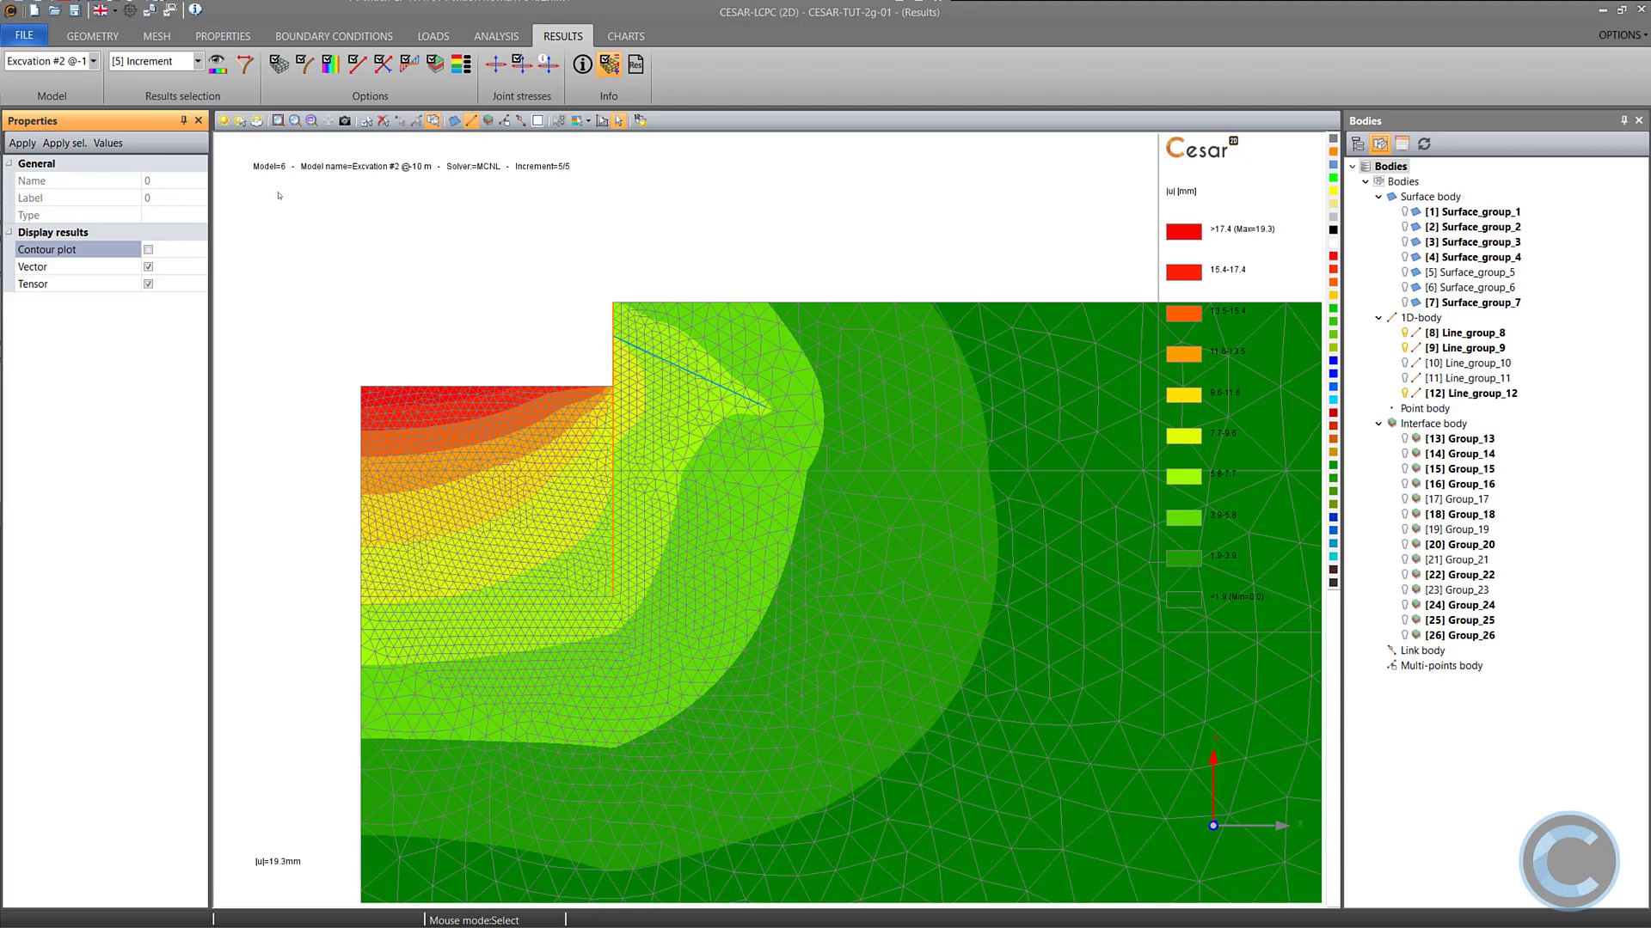
Set the mesh display of the Excvation #2 @-10 m results at increment 5 to Deformed and apply it.
click(170, 63)
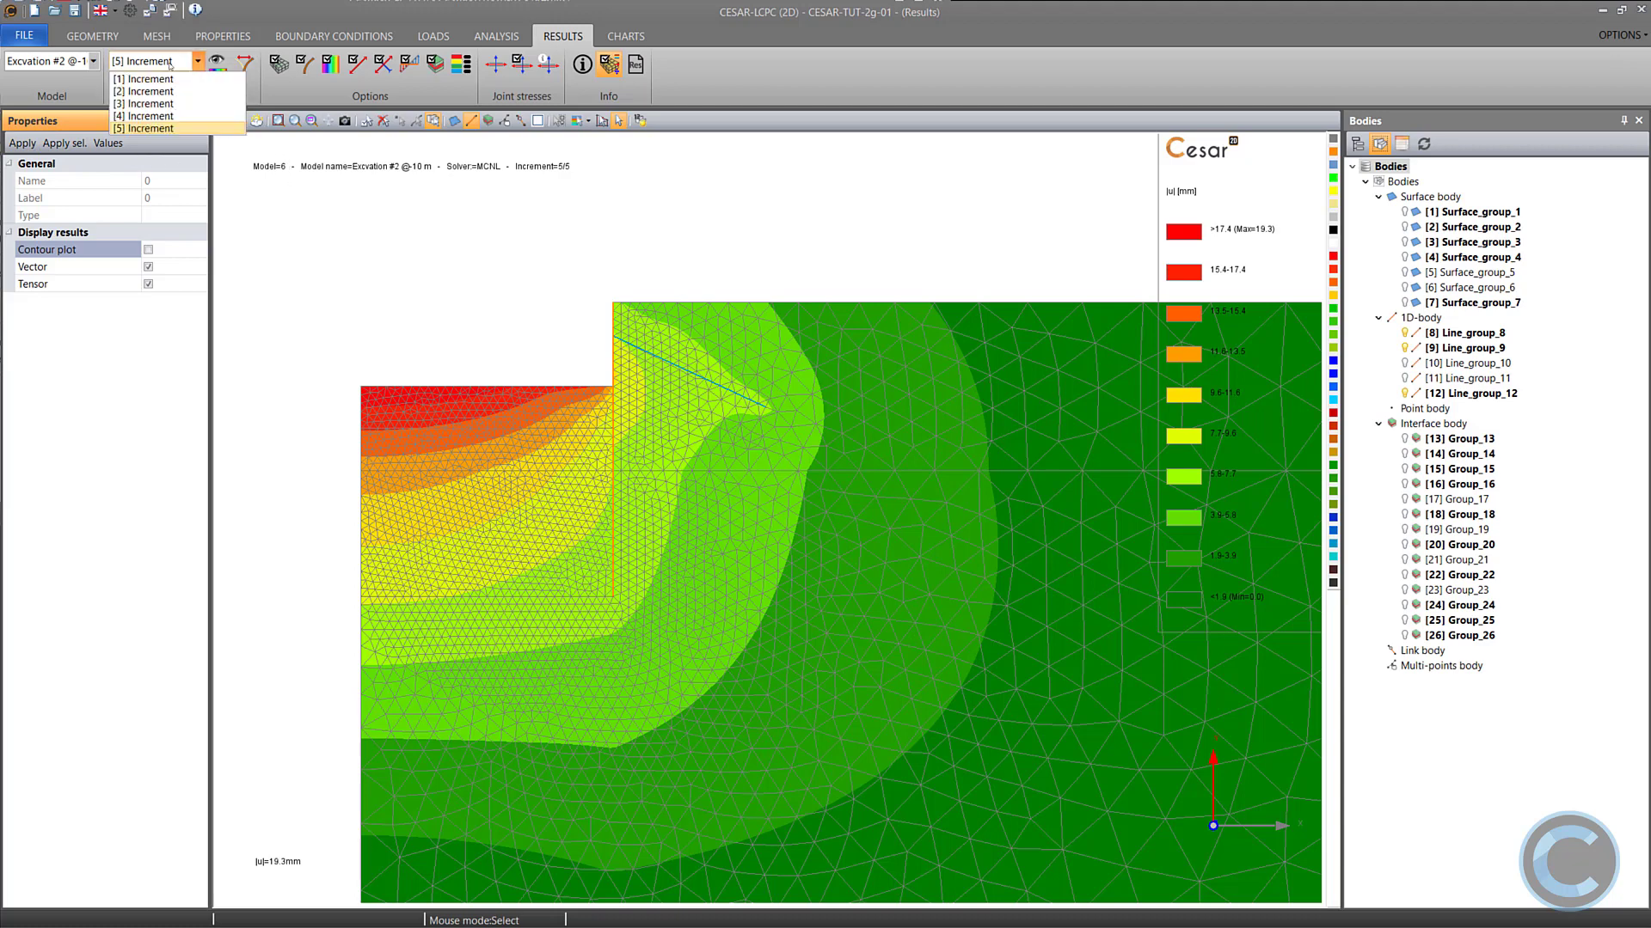
click(170, 63)
click(218, 62)
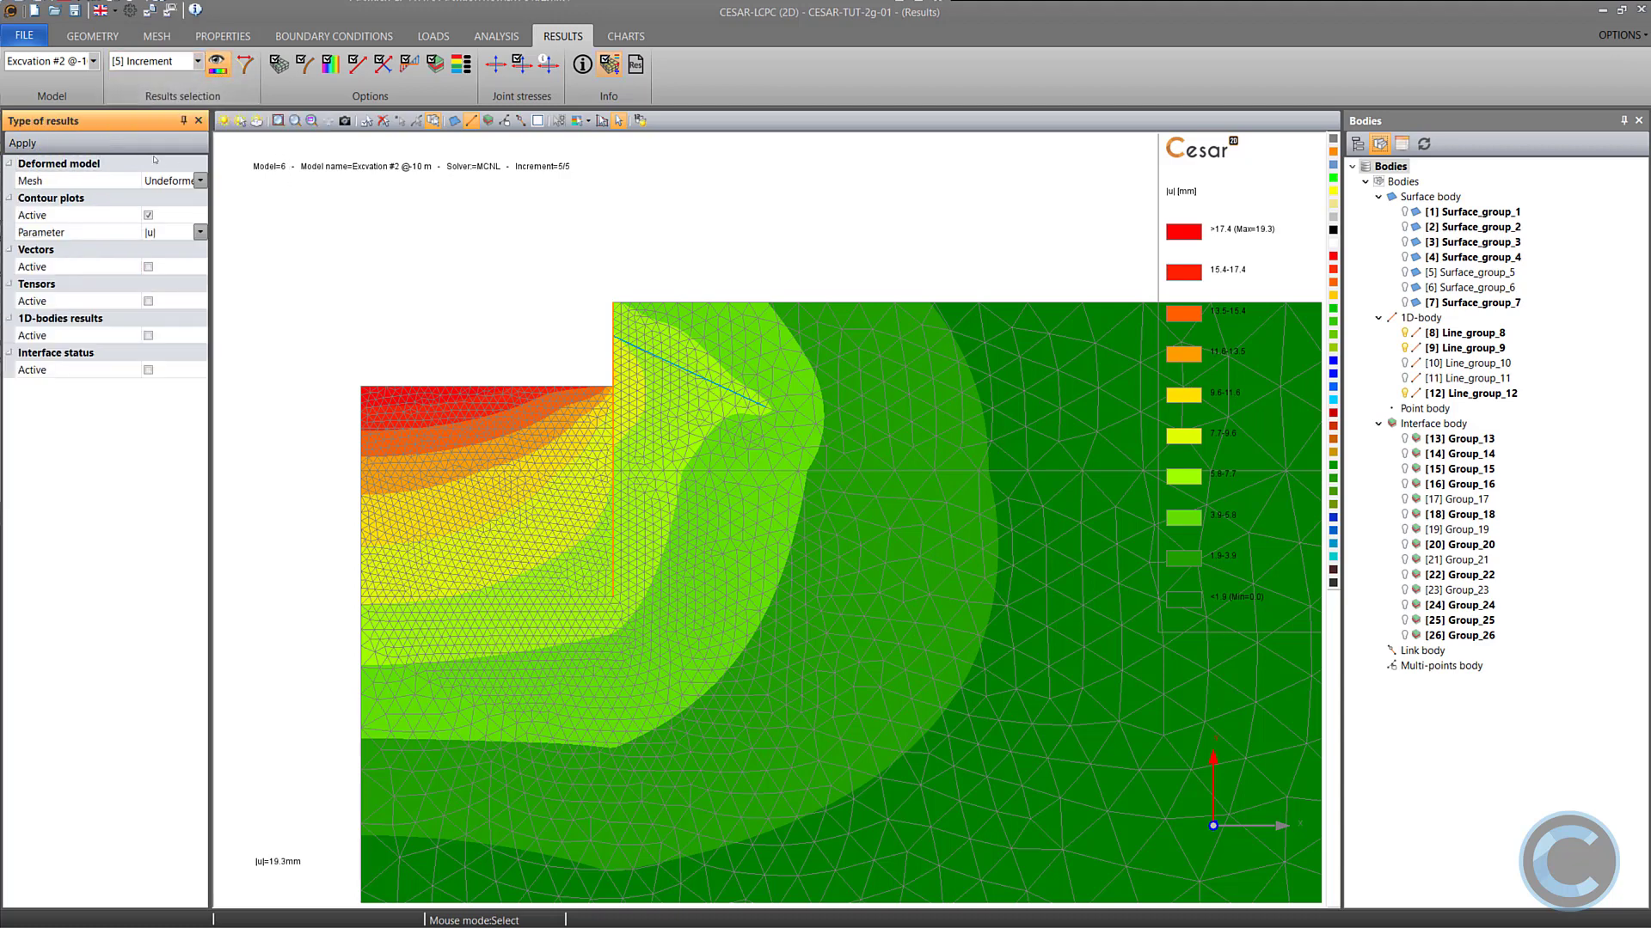
click(154, 180)
click(148, 215)
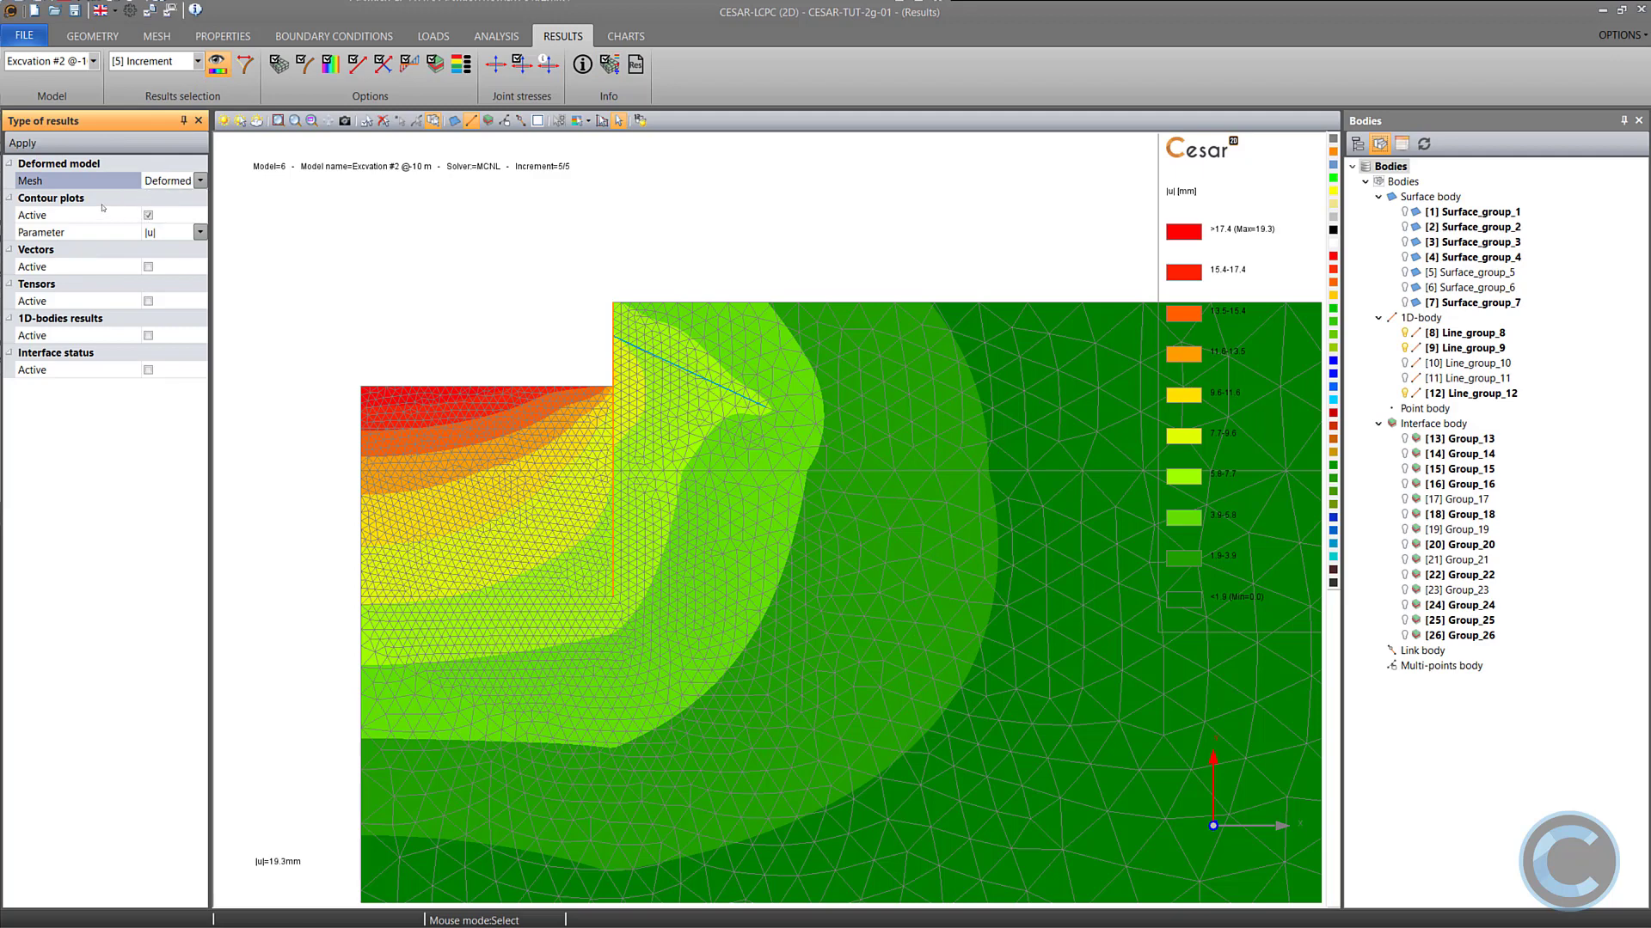
click(22, 143)
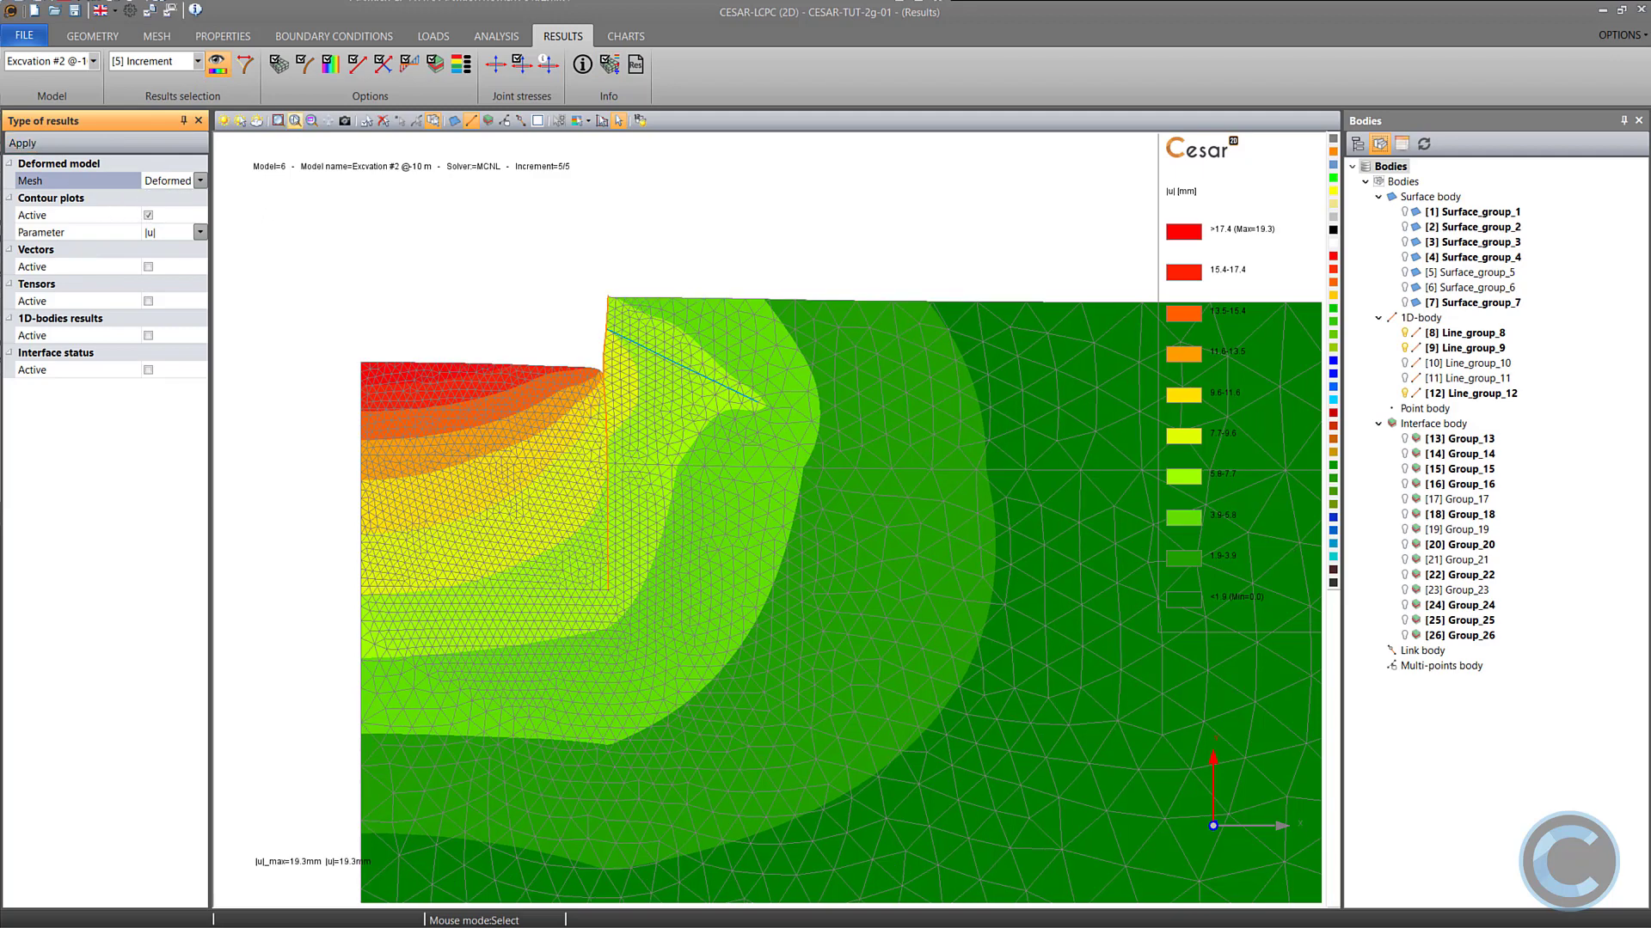
Enable contour edges in the contour plot settings and set their color set to Grey.
click(326, 68)
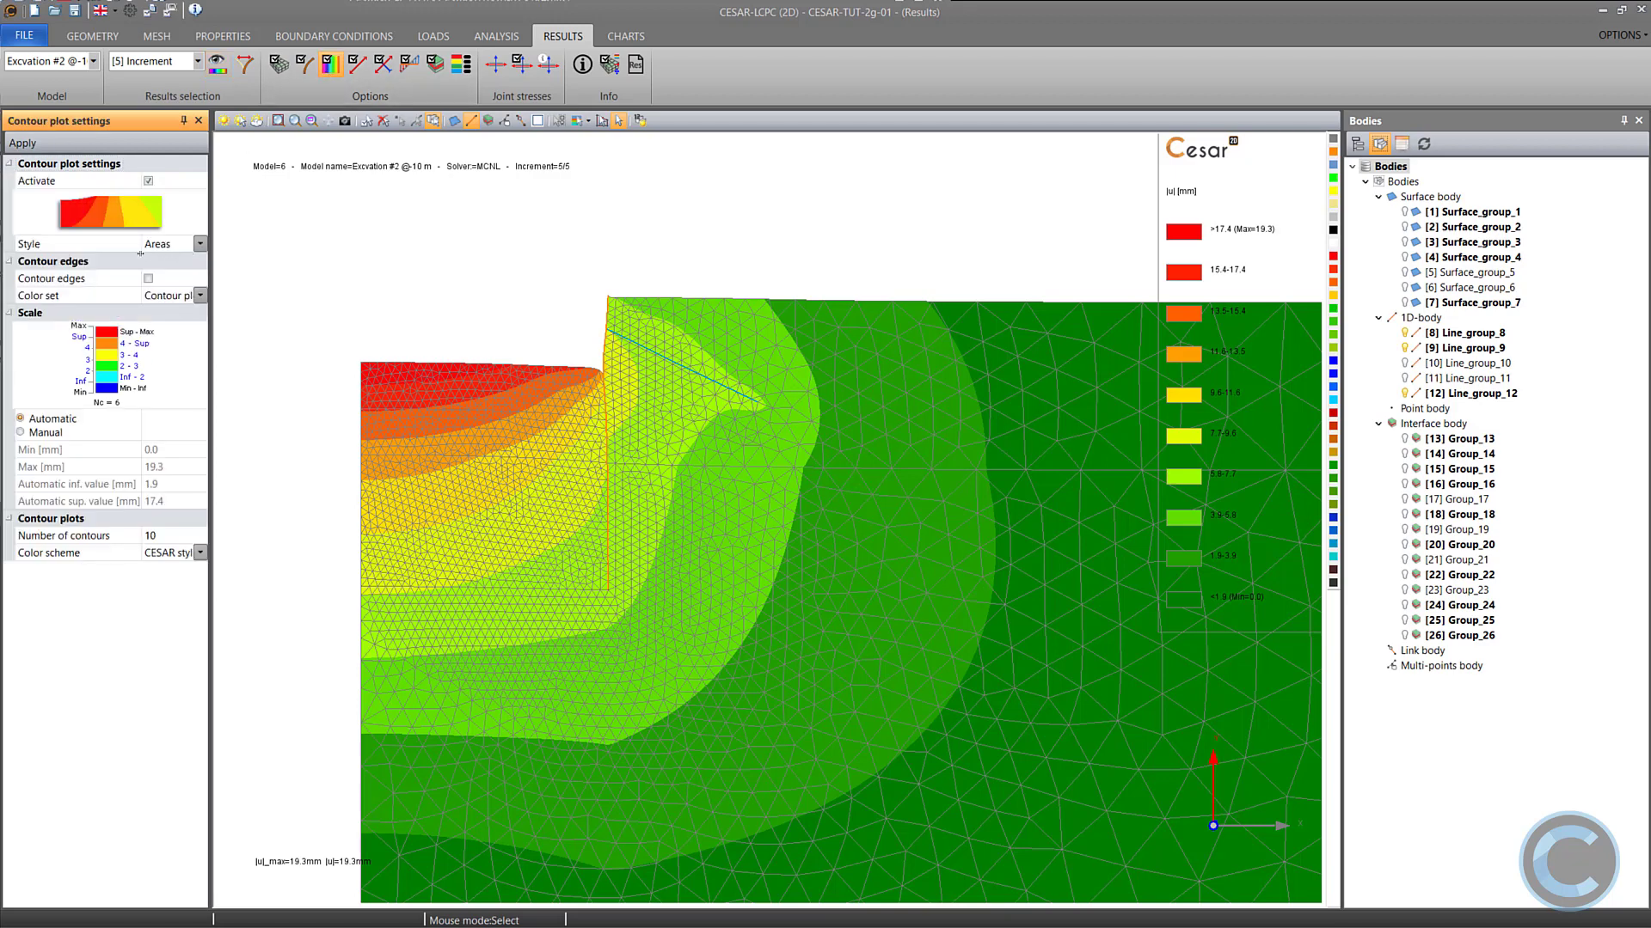
drag(141, 254, 101, 258)
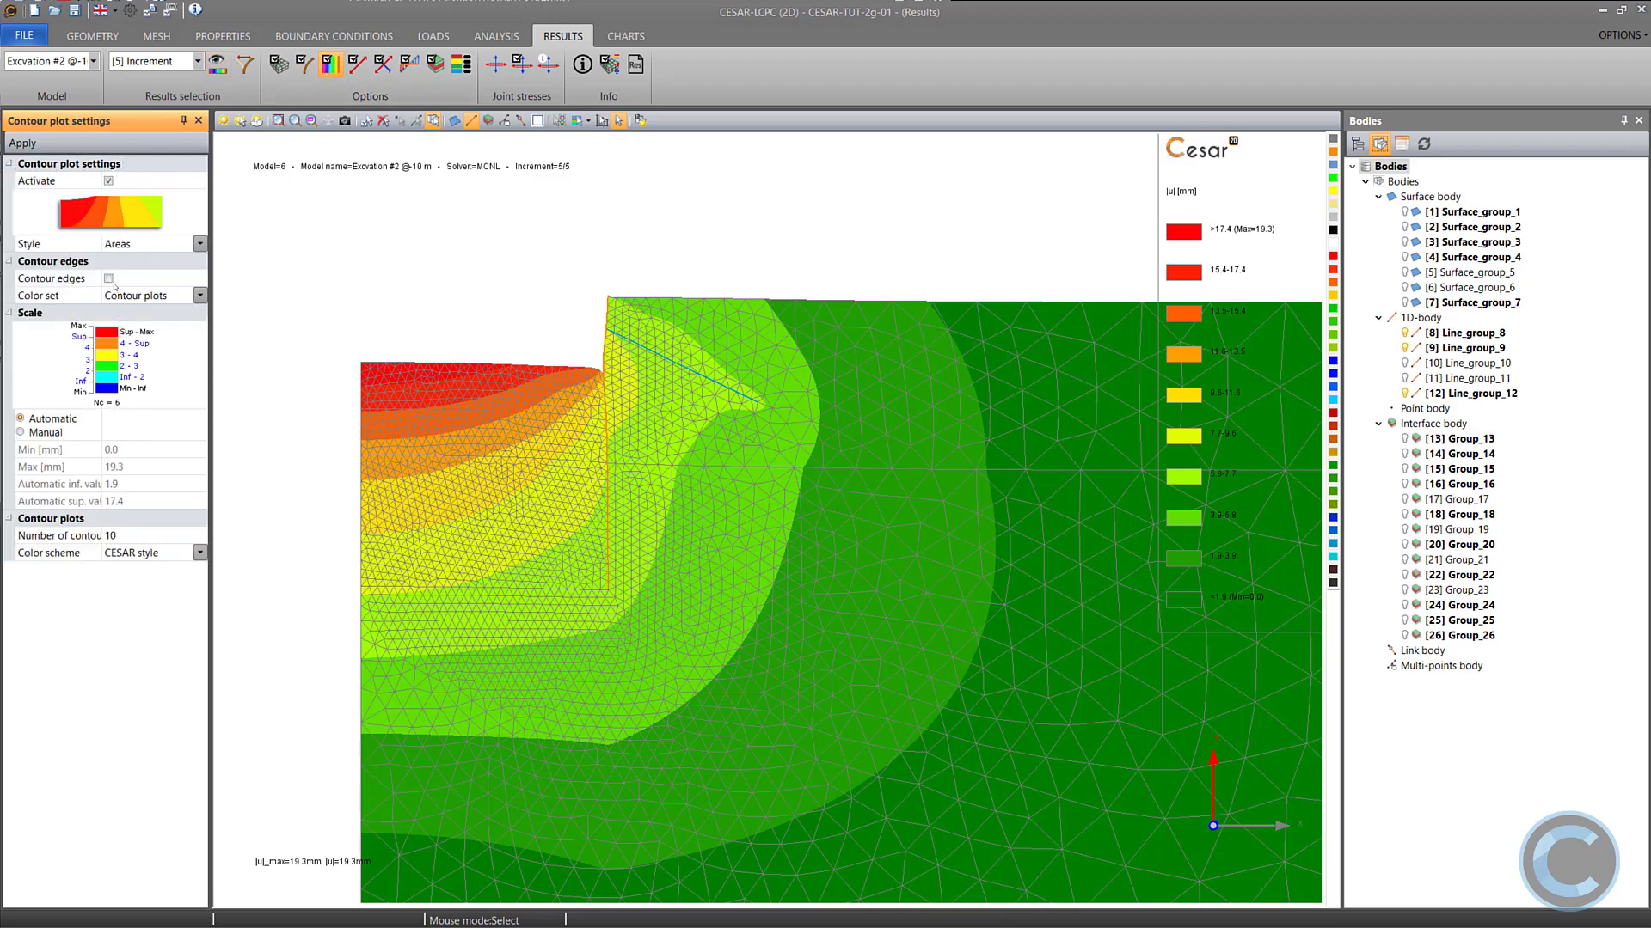
click(109, 279)
click(125, 296)
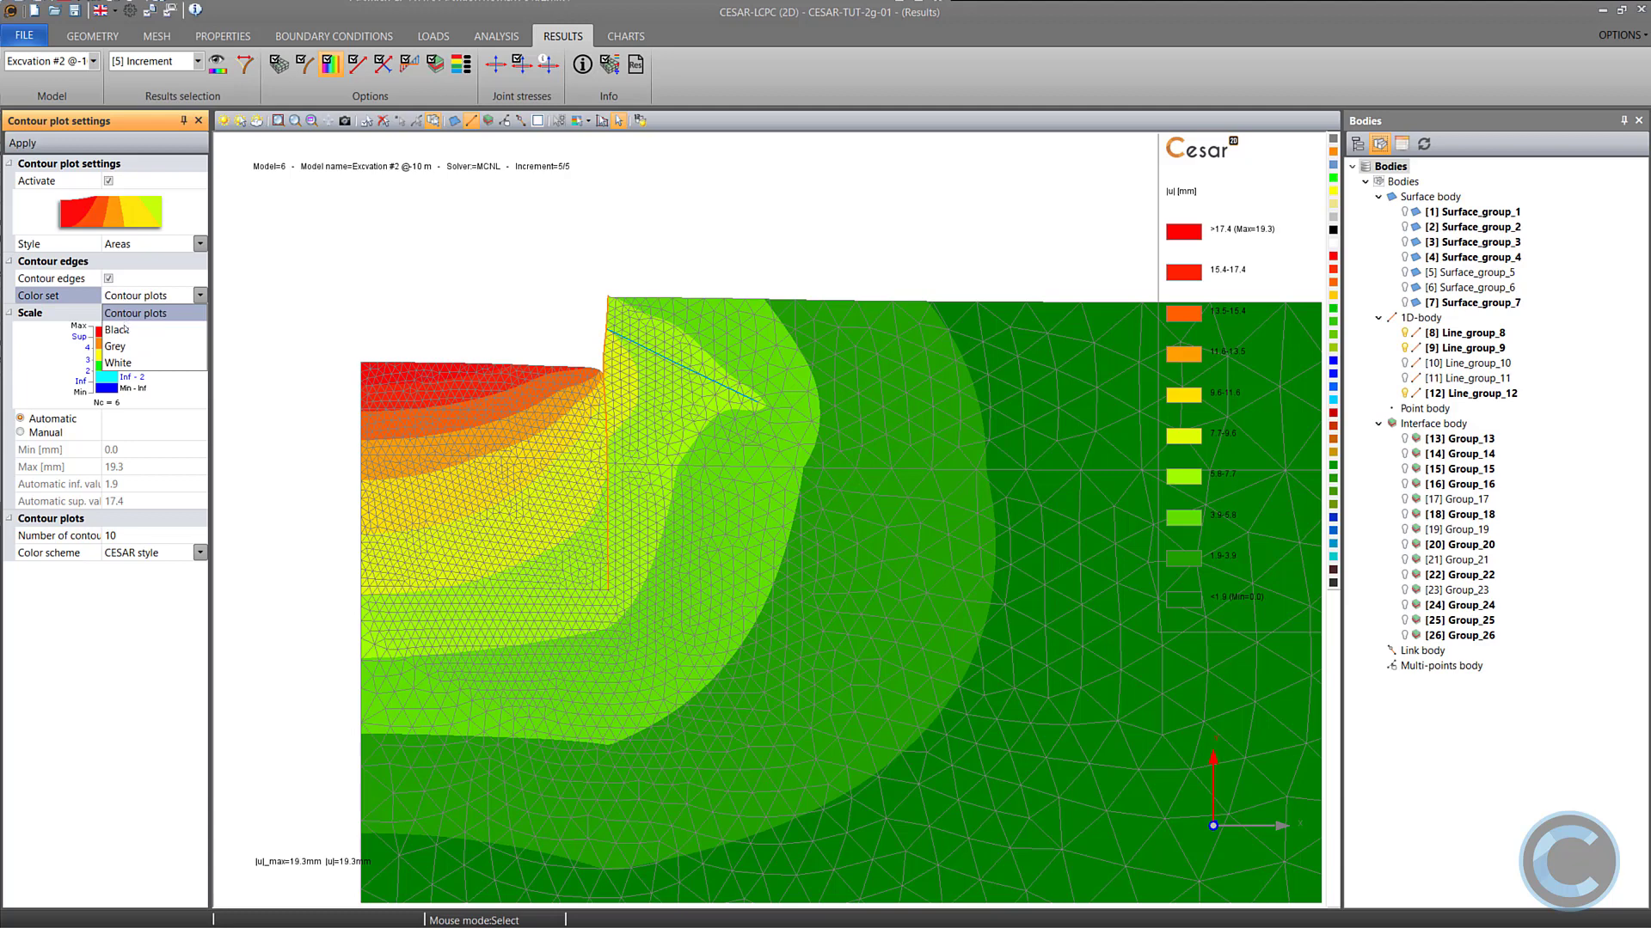
click(121, 346)
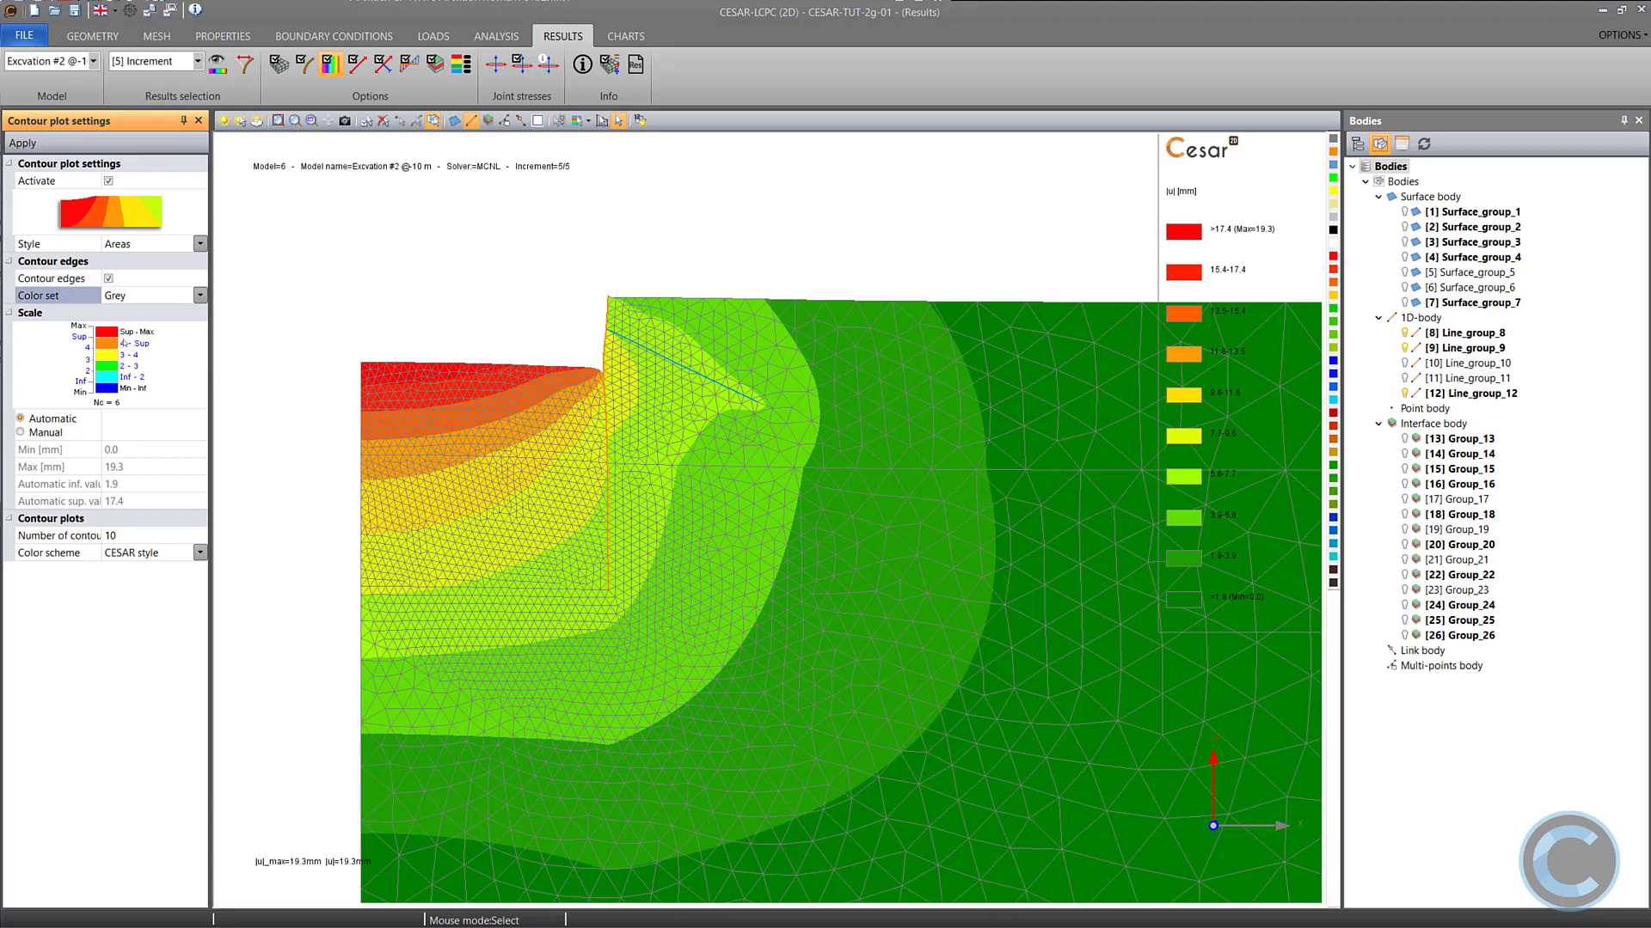
Switch the contour scale to Manual with an upper value of 20 mm, use 20 contours and apply the settings.
click(65, 432)
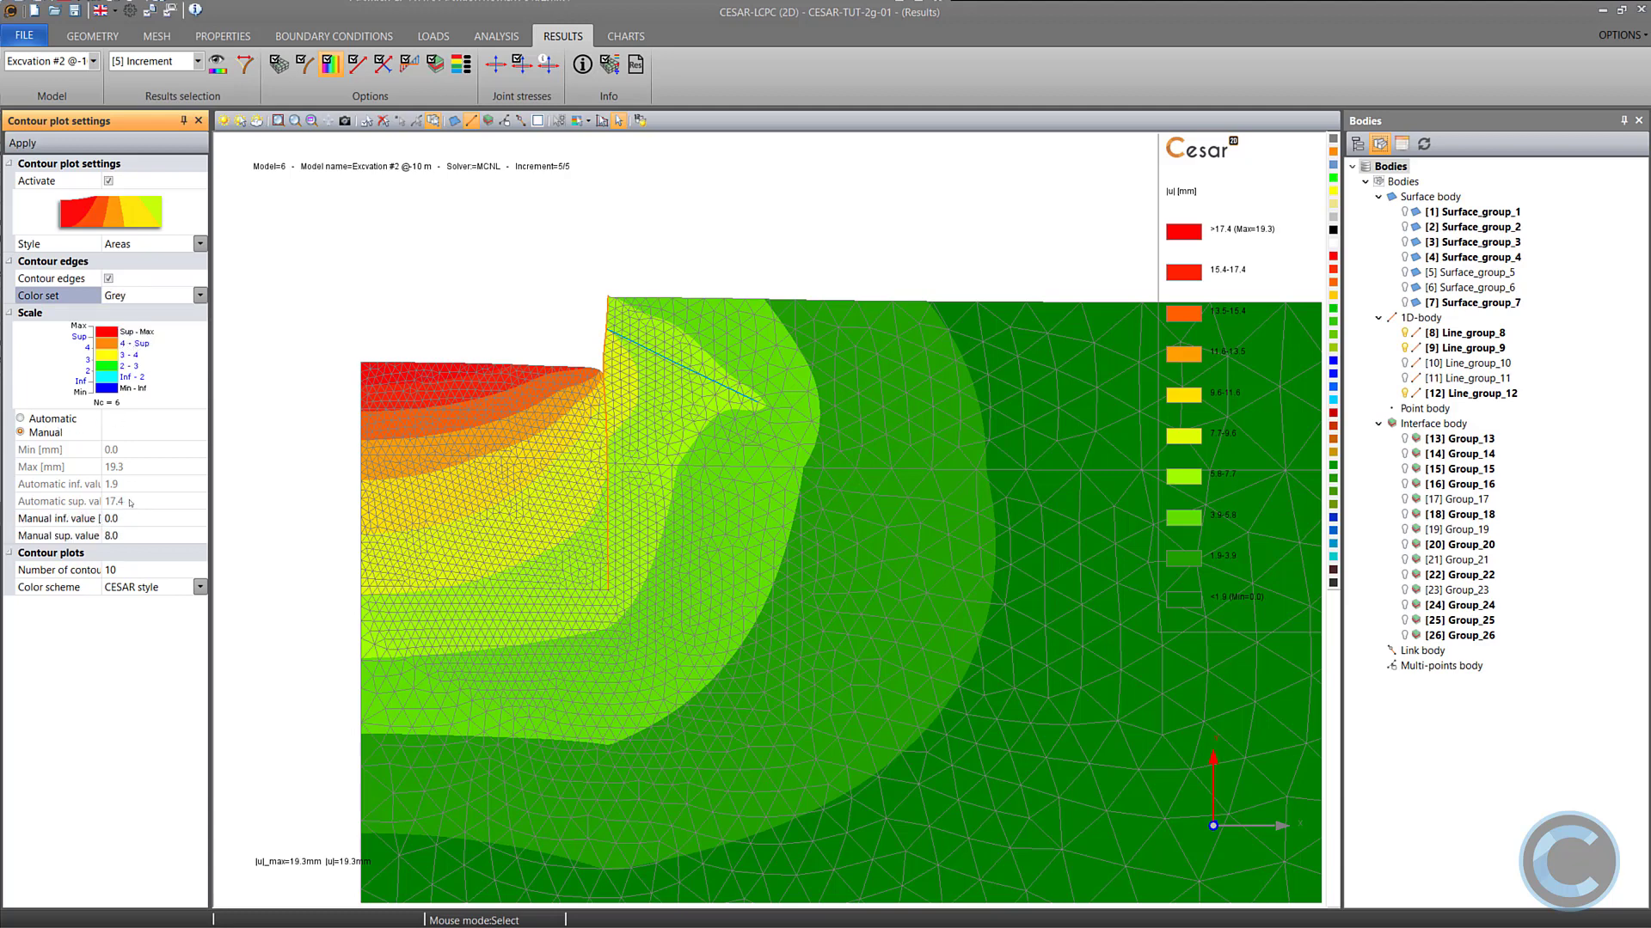
click(129, 535)
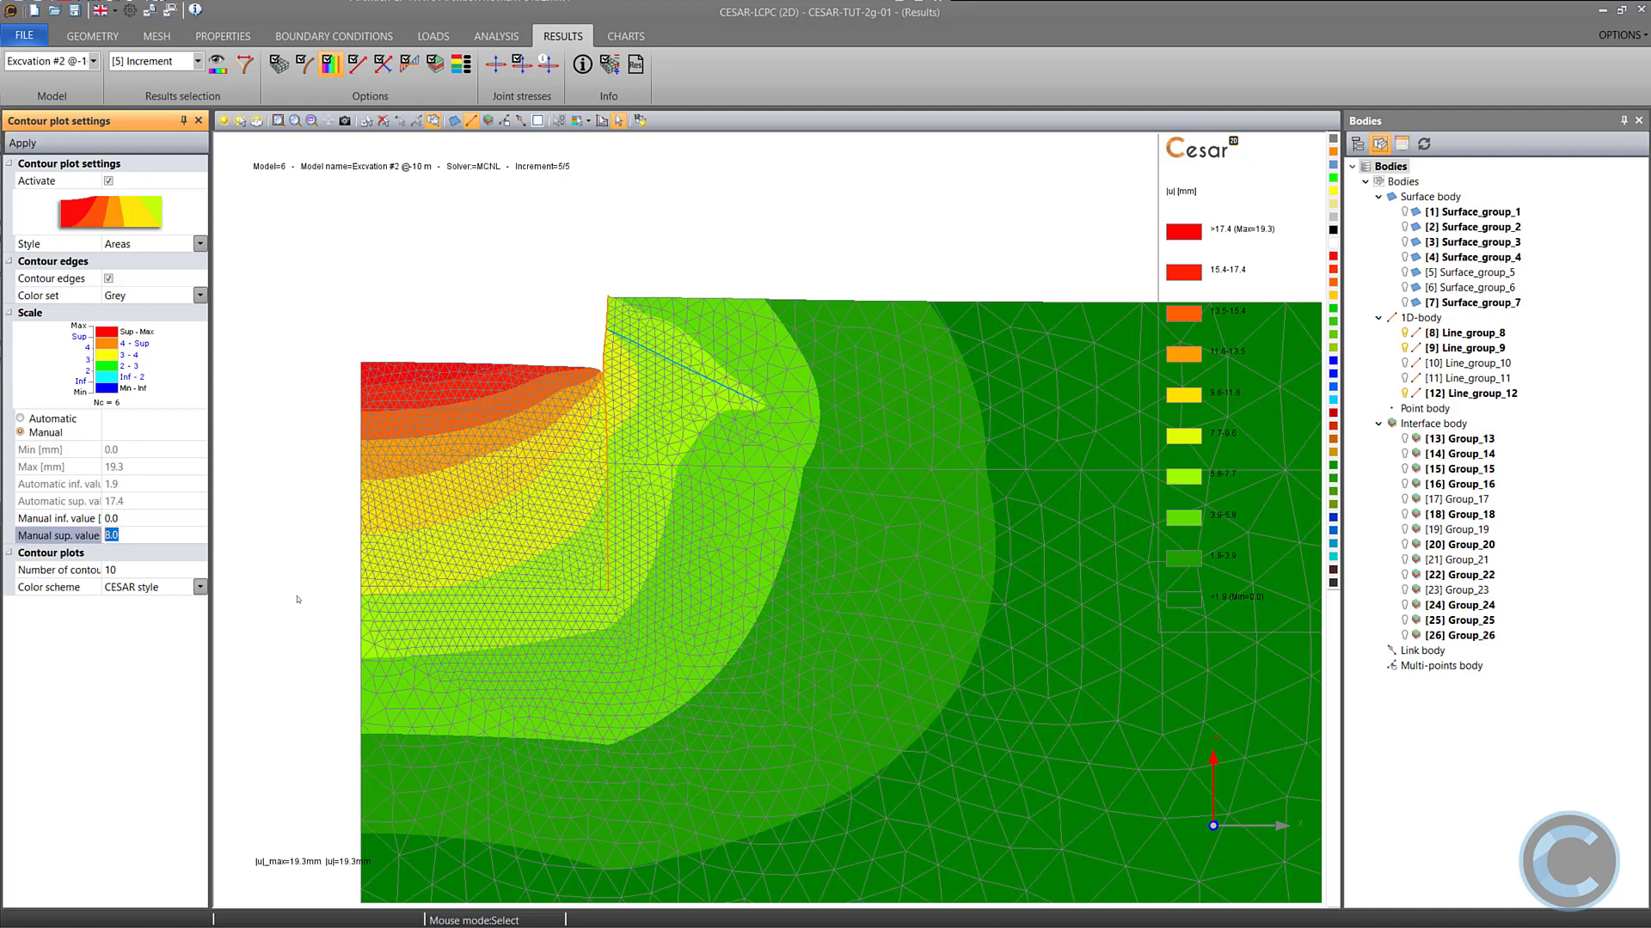
text(20)
click(99, 574)
text(20)
click(22, 142)
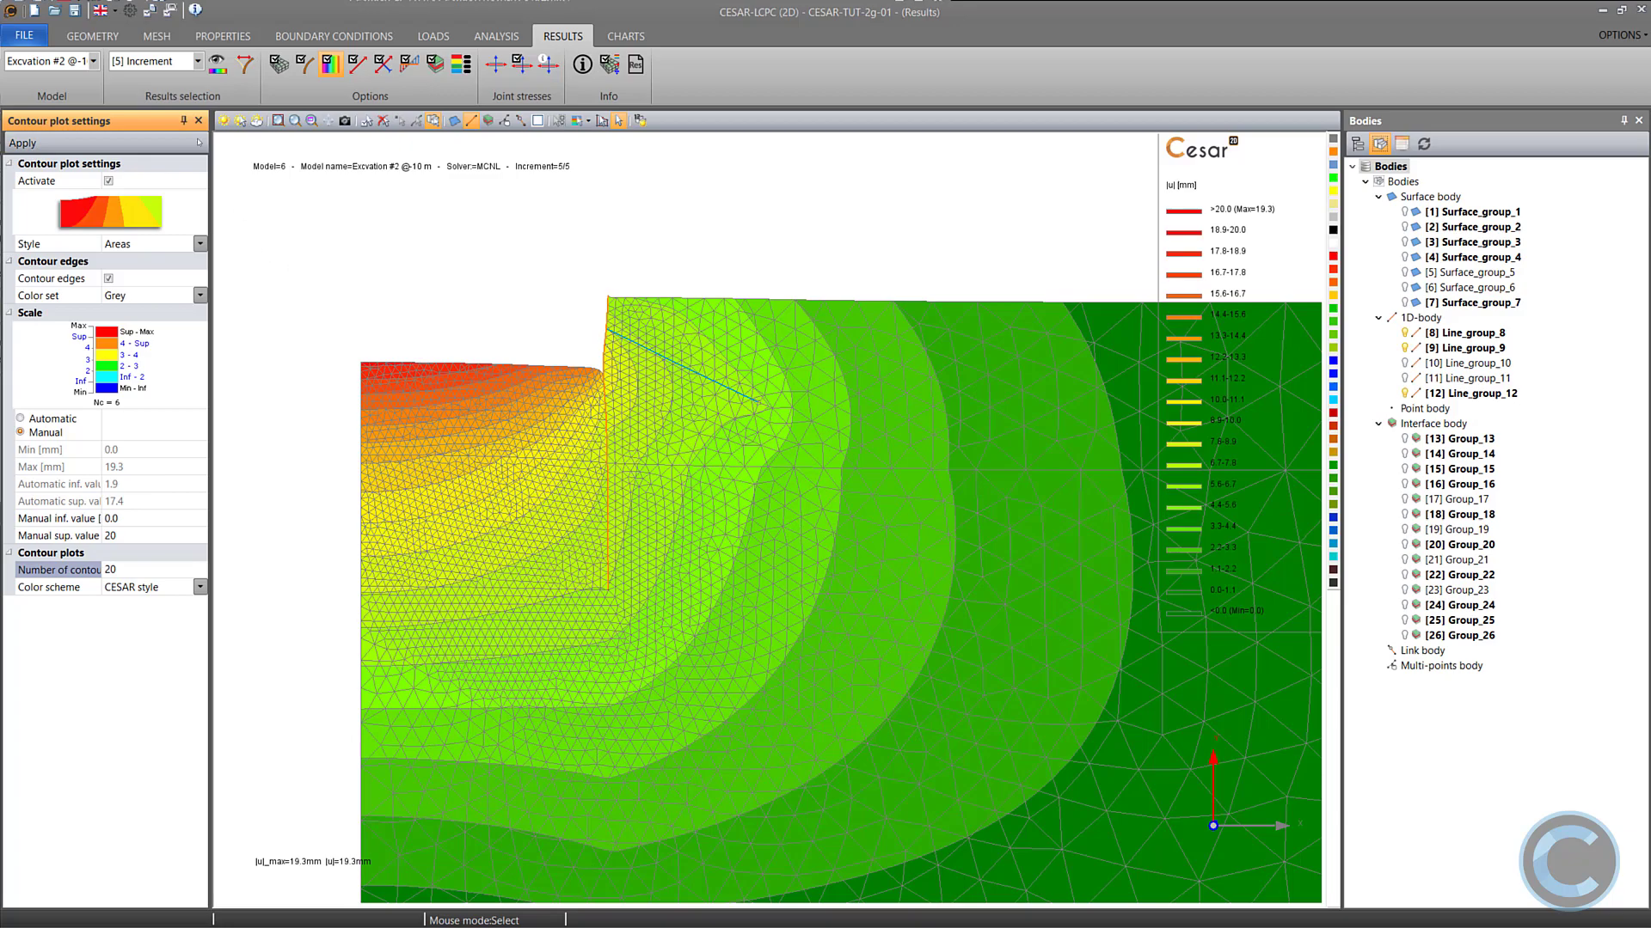
Compare the Excvation #2 @-10 m displacement plots at increments 1 and 5, and open the displacements settings.
click(173, 62)
click(159, 77)
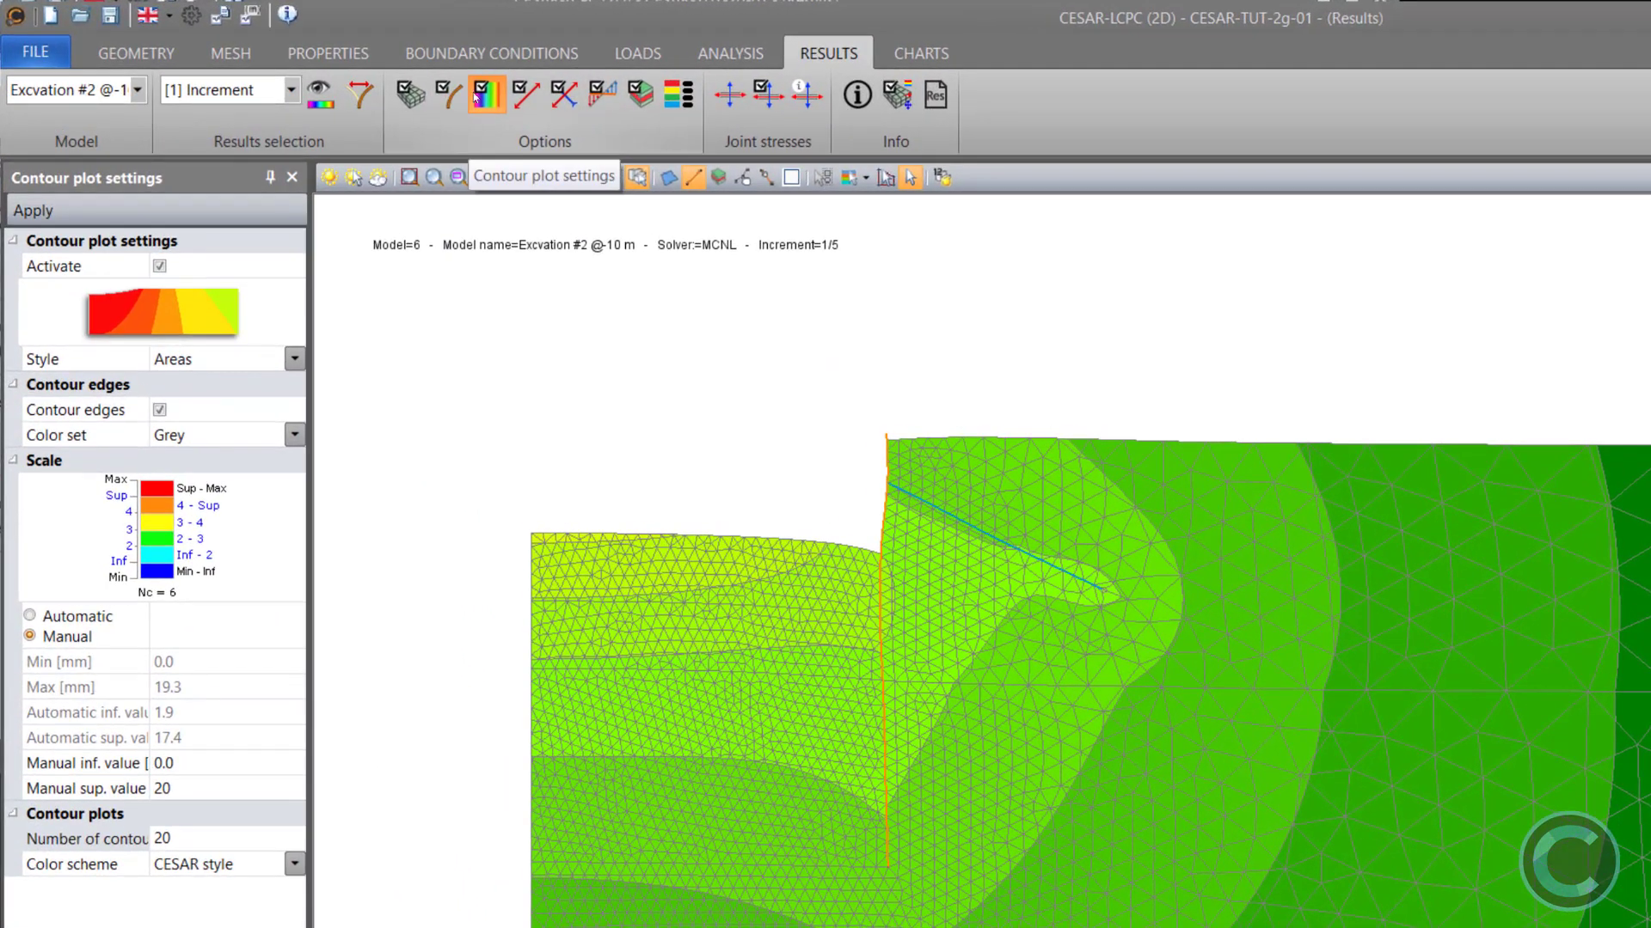
click(448, 93)
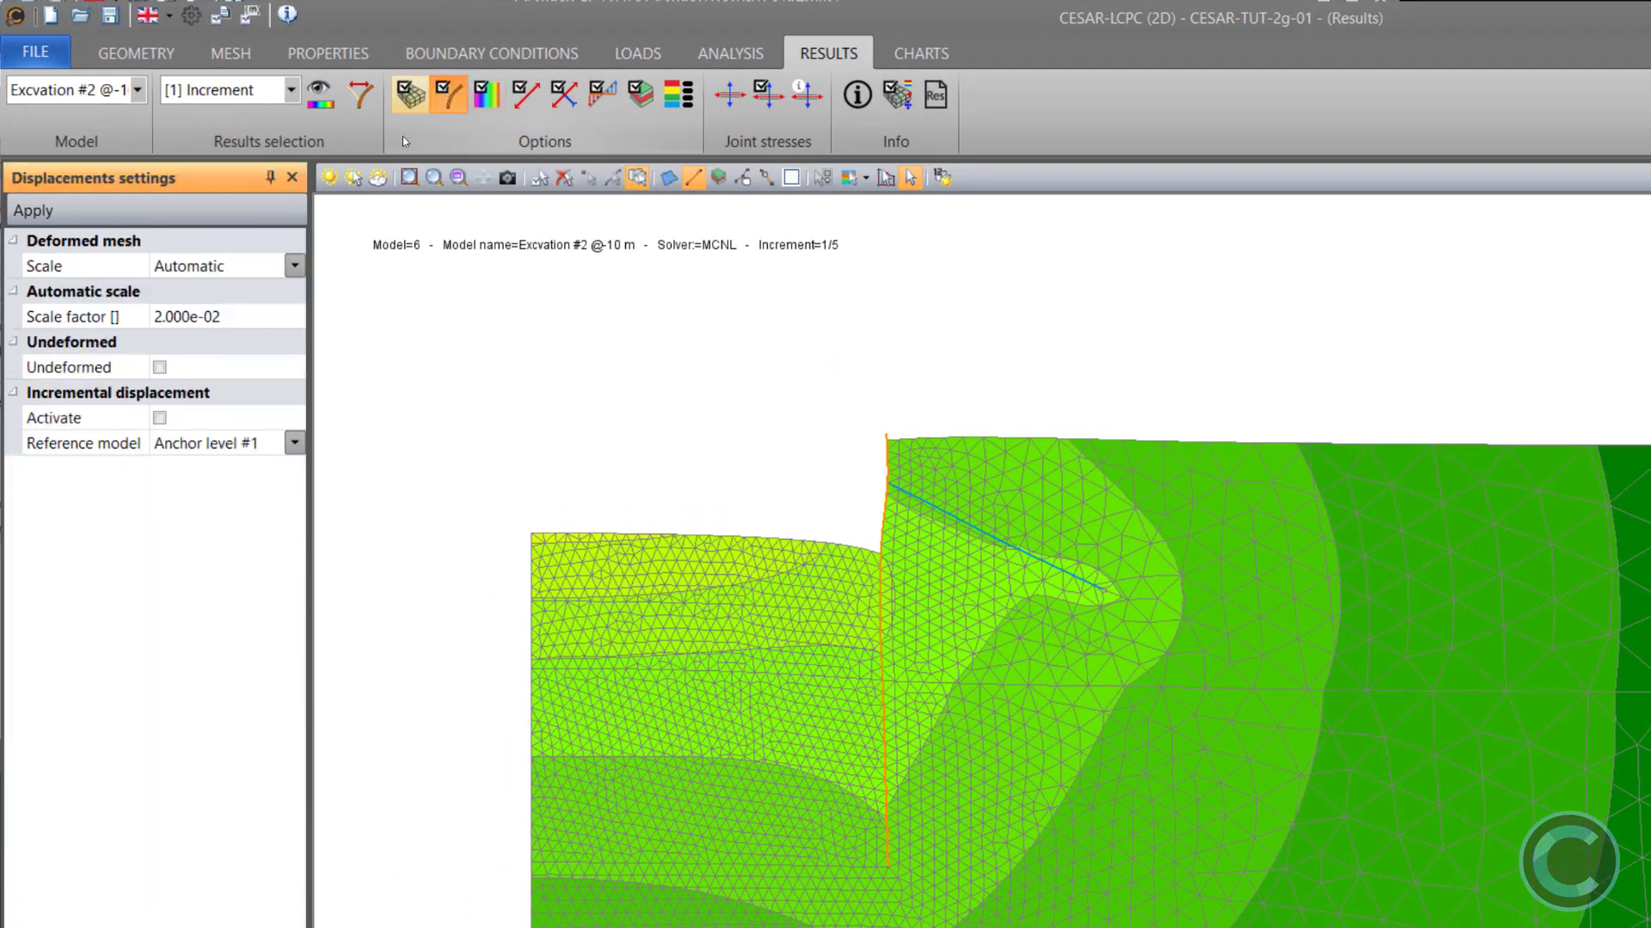
click(292, 89)
click(219, 188)
Set the automatic scale factor of the deformed mesh to 5.000e-02 and apply it.
click(188, 318)
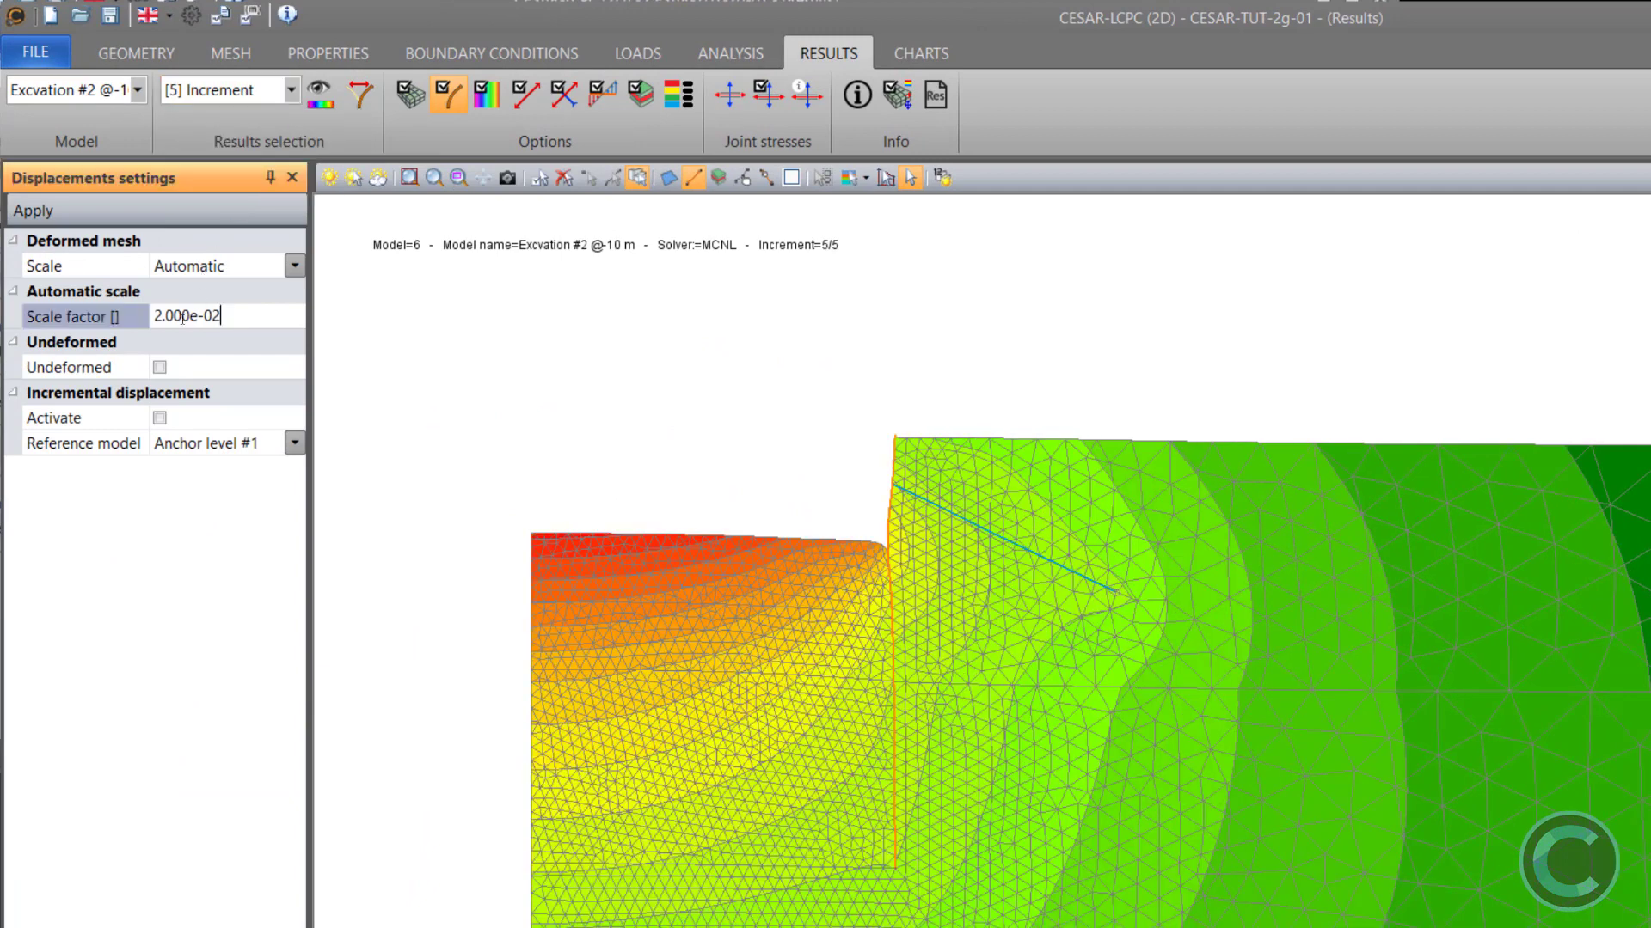
drag(159, 316, 153, 316)
text(5)
click(44, 219)
Switch the deformed mesh scale to Manual, with a value of 20 mm represented by 2.0.
click(198, 267)
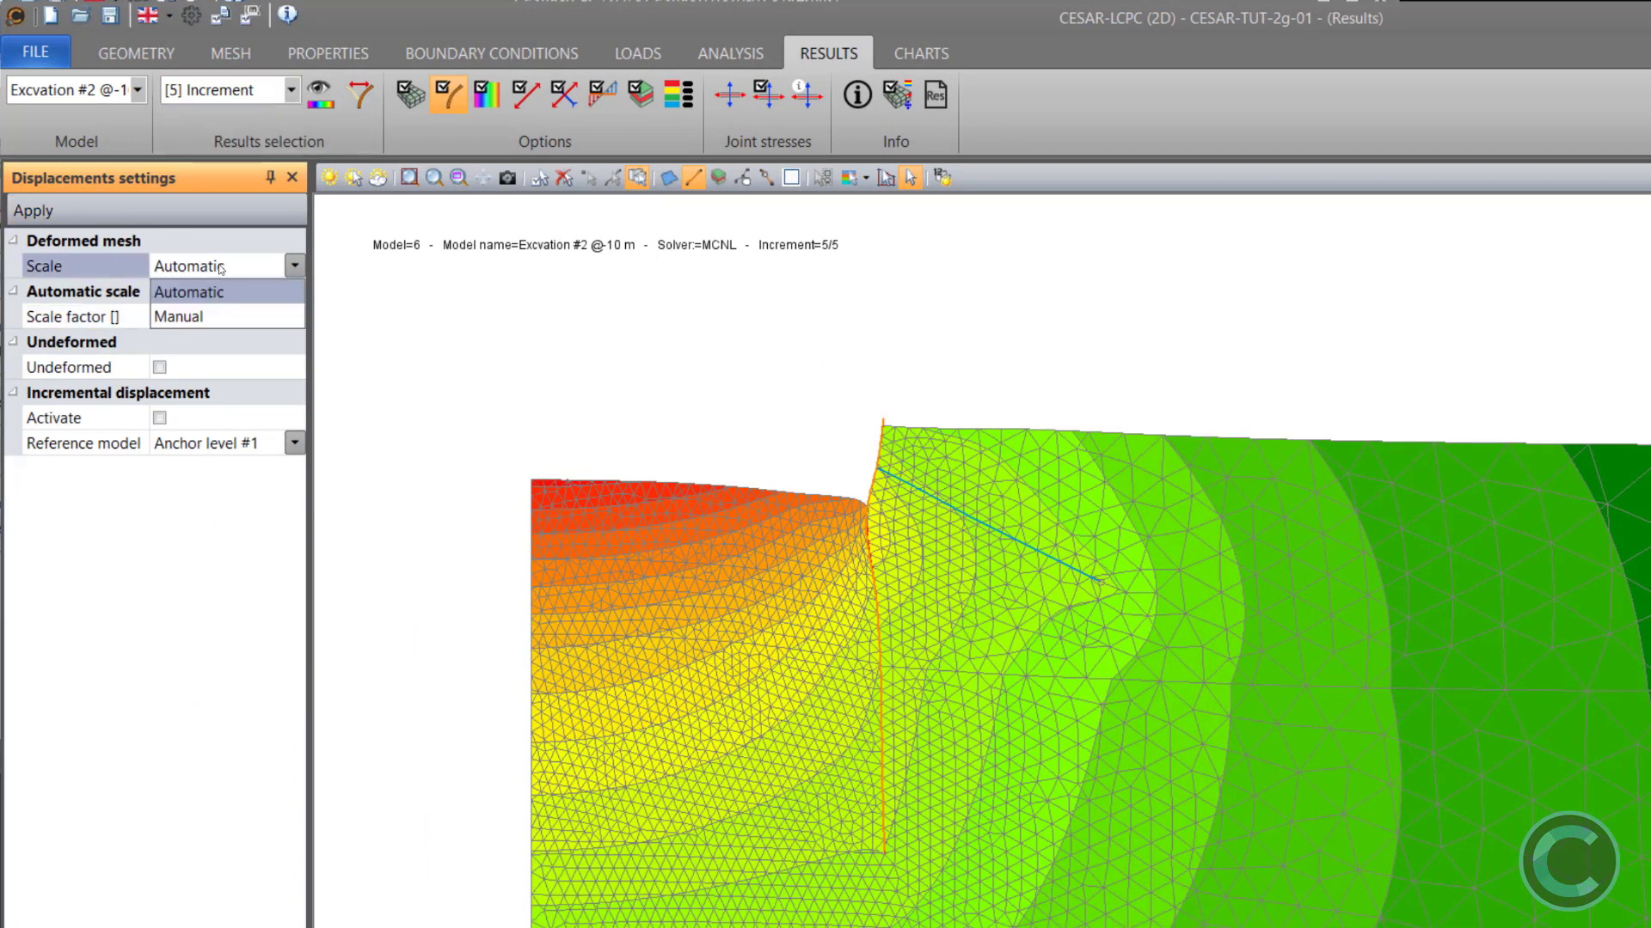
click(212, 316)
click(209, 322)
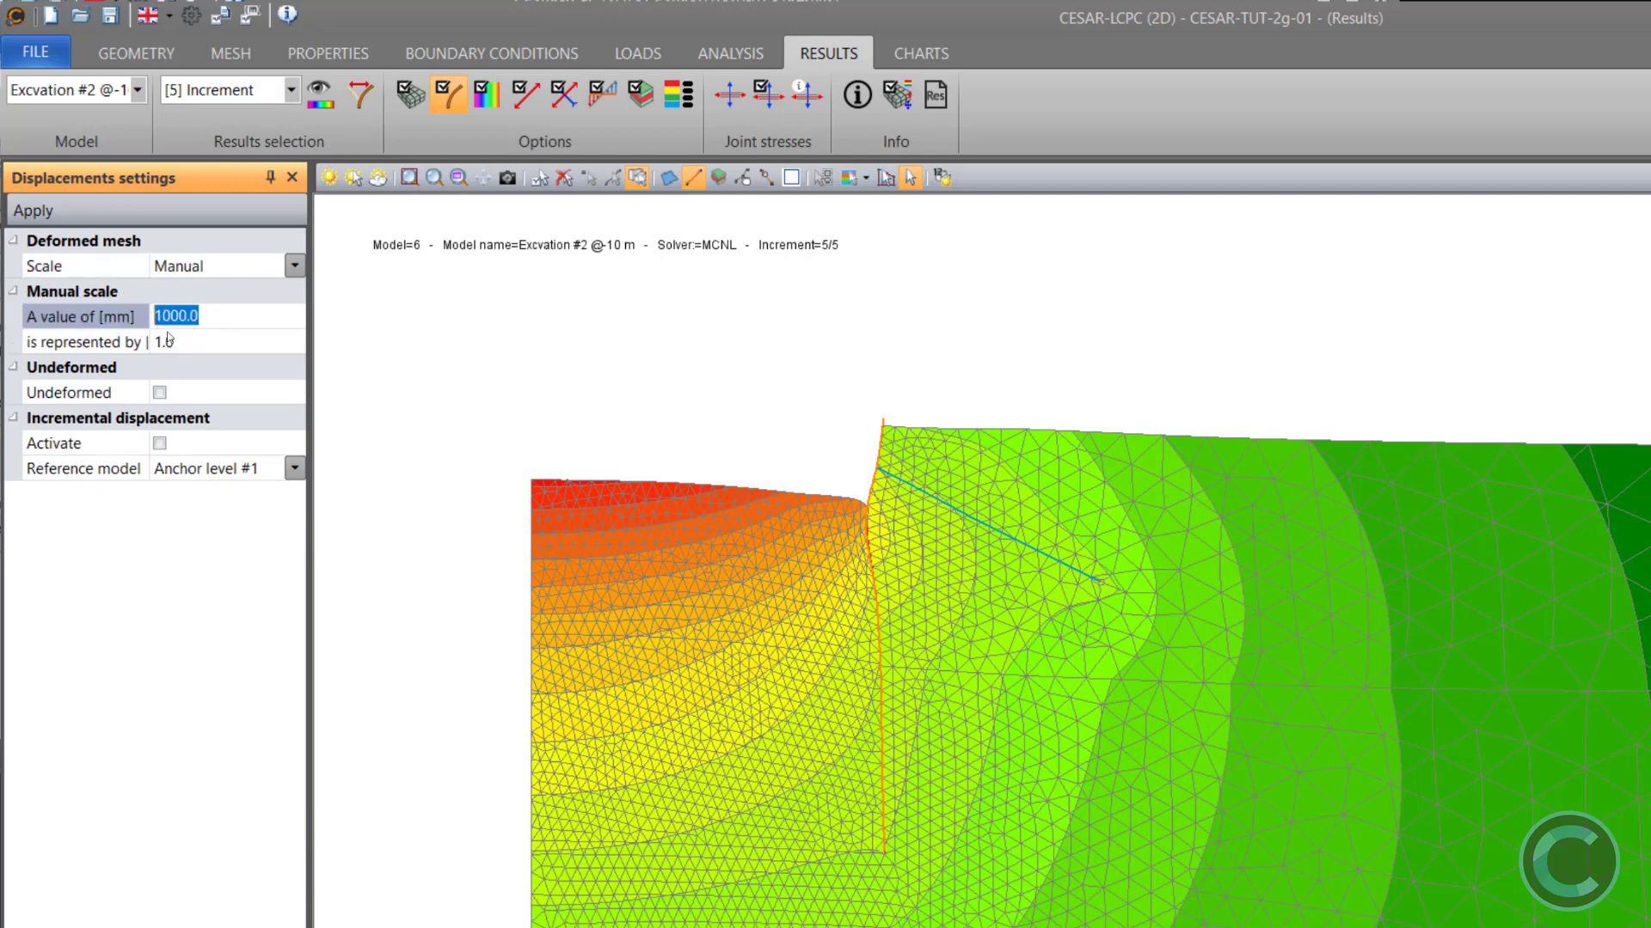
text(20)
click(205, 342)
text(2)
key(Return)
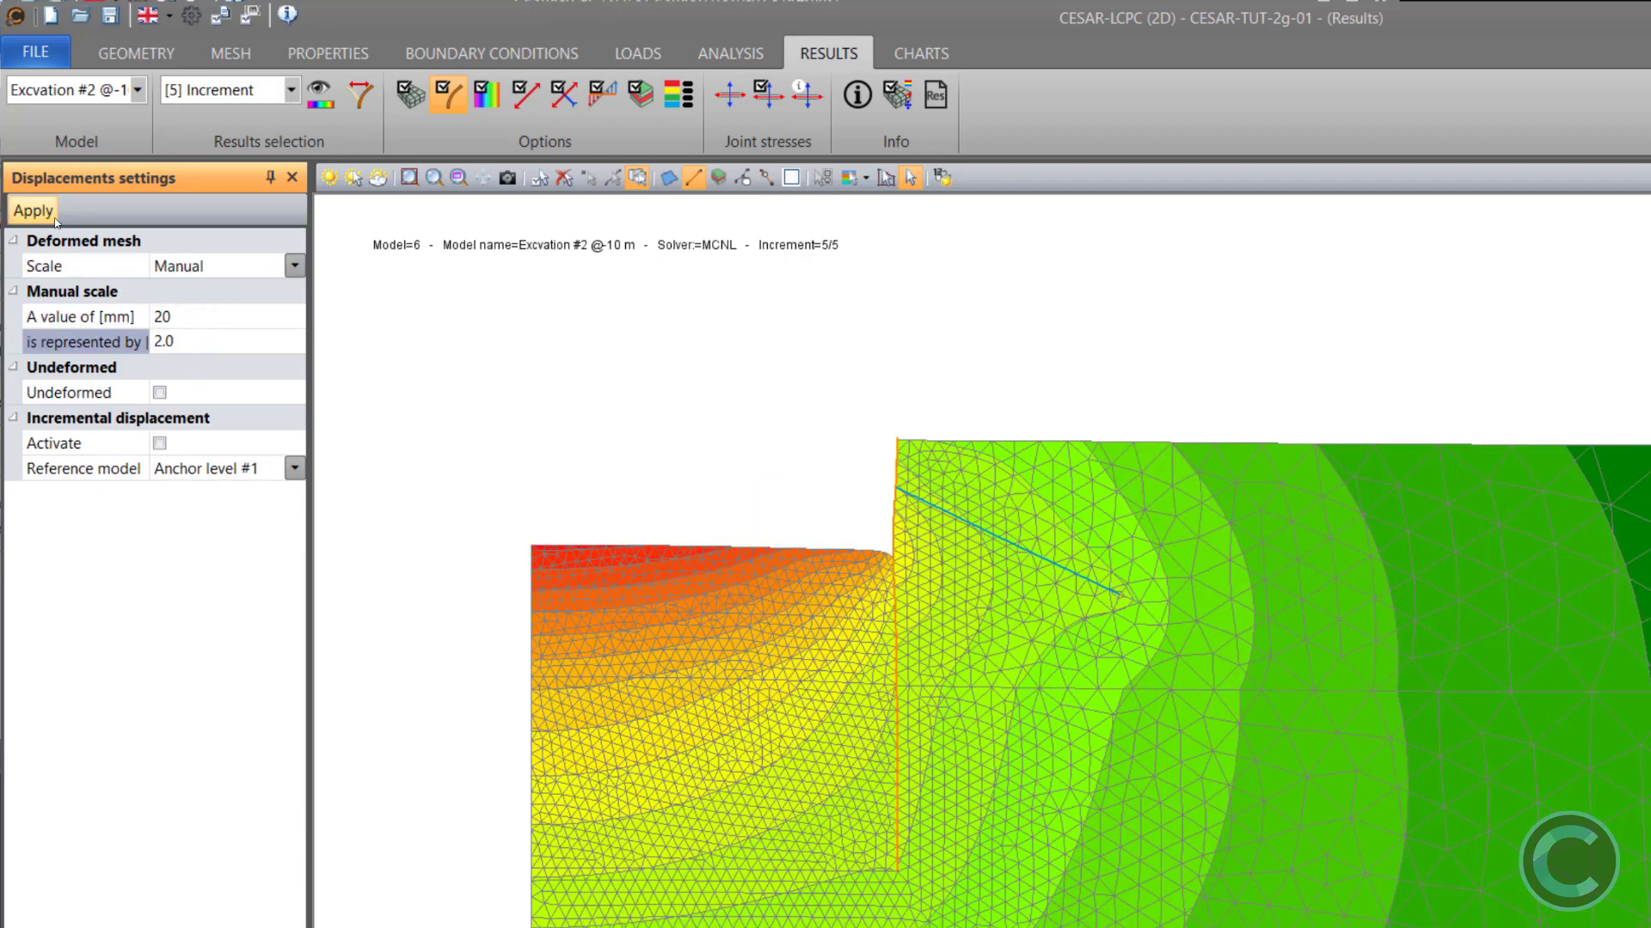
Raise the manual scale so that 20 mm of displacement is represented by 6.0, and apply it.
click(188, 352)
click(24, 212)
click(162, 346)
text(5)
double_click(158, 343)
text(6)
click(49, 214)
Display increment 1, zoom in on the wall and play the animation of all entities without repetition.
click(291, 89)
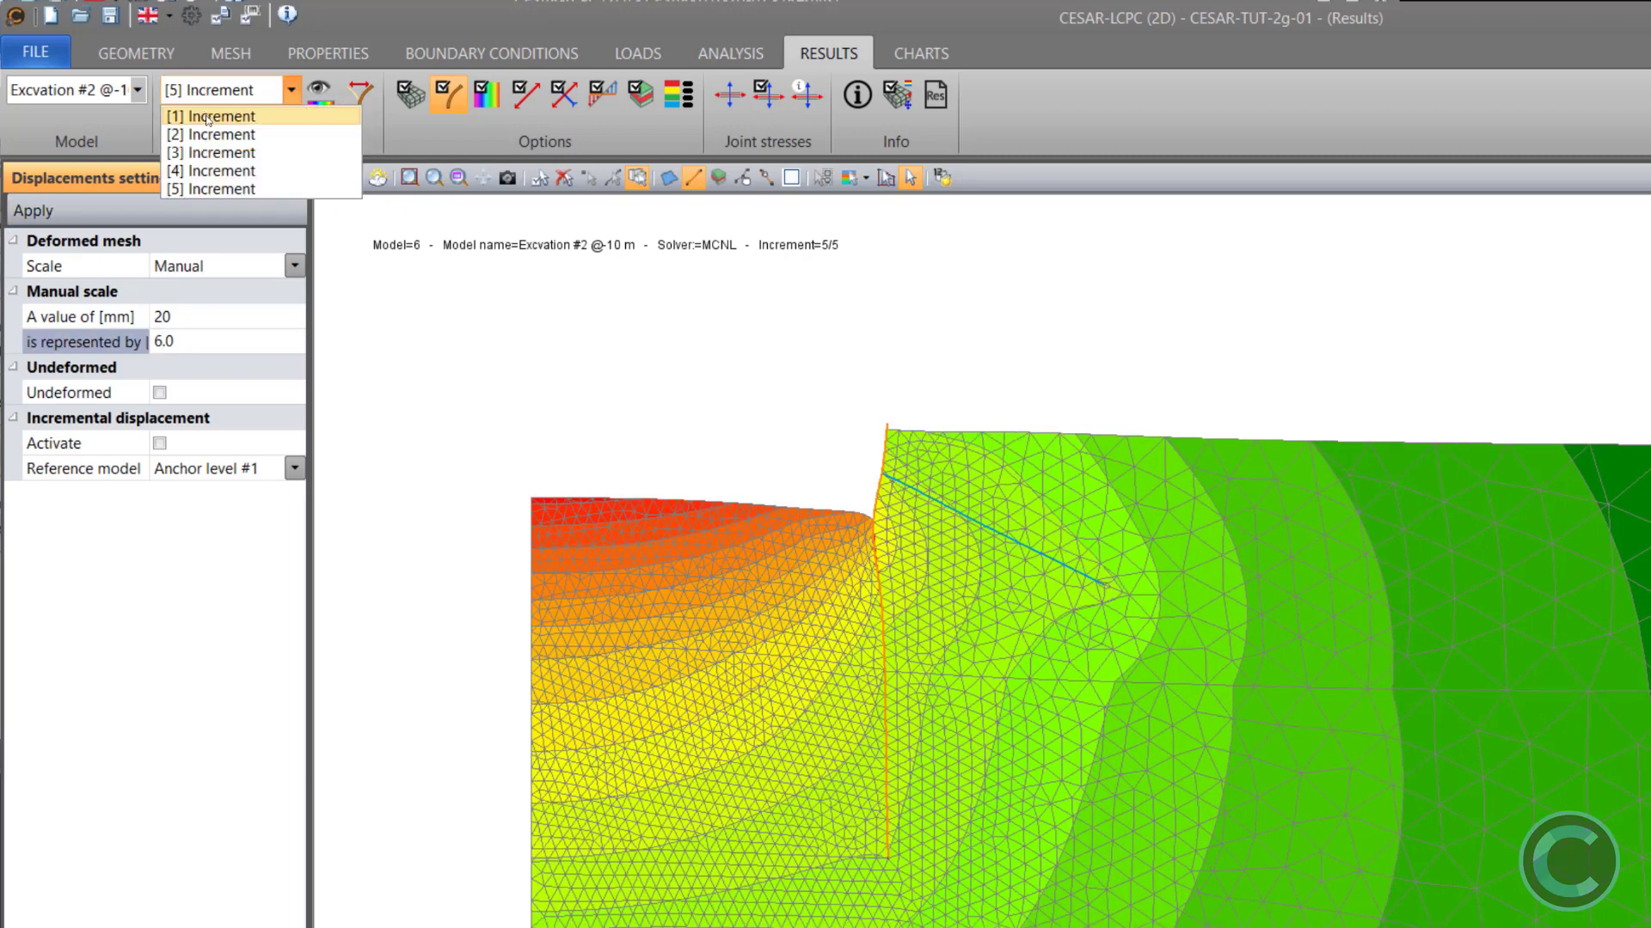
click(204, 116)
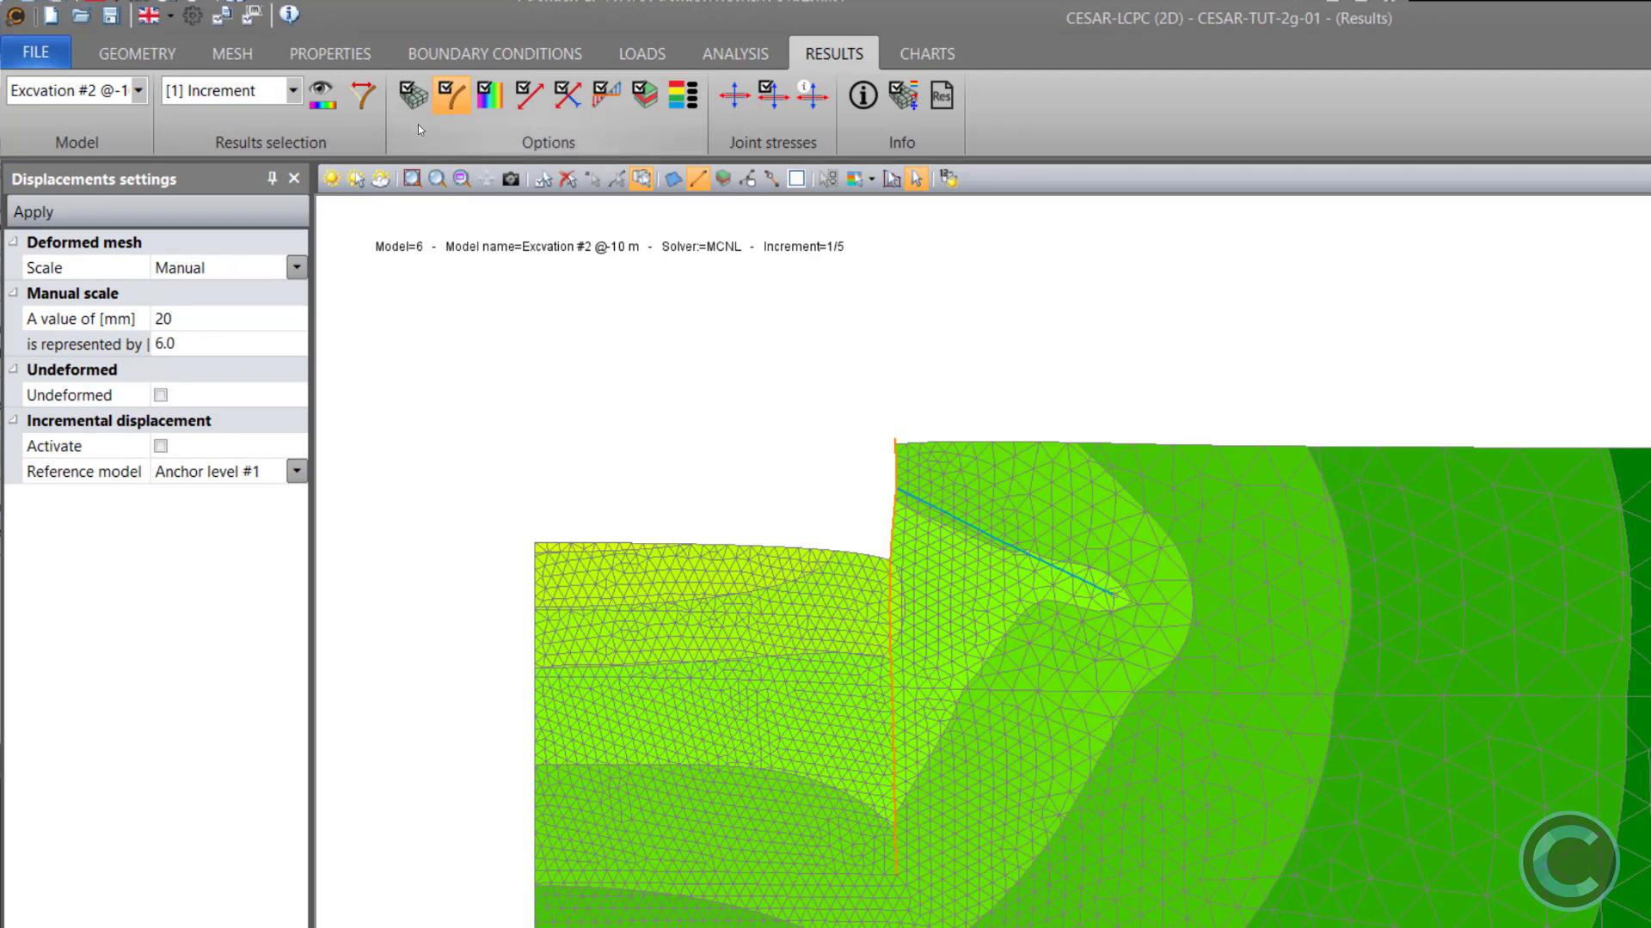
click(362, 95)
click(162, 358)
scroll(689, 534, up, 4)
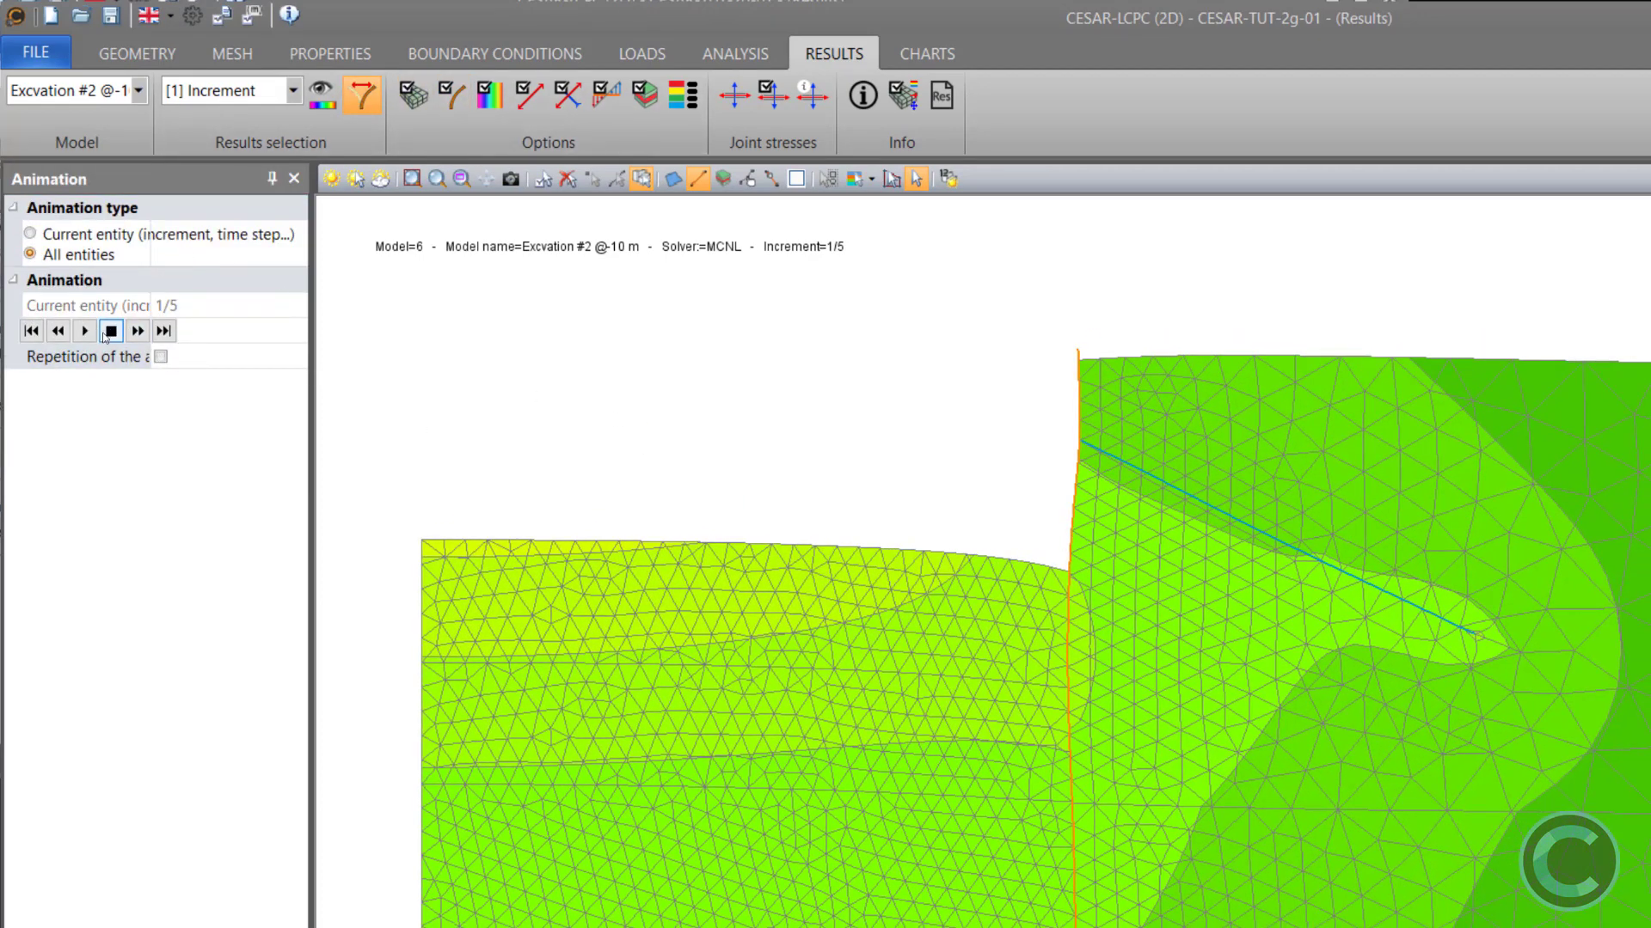
click(85, 332)
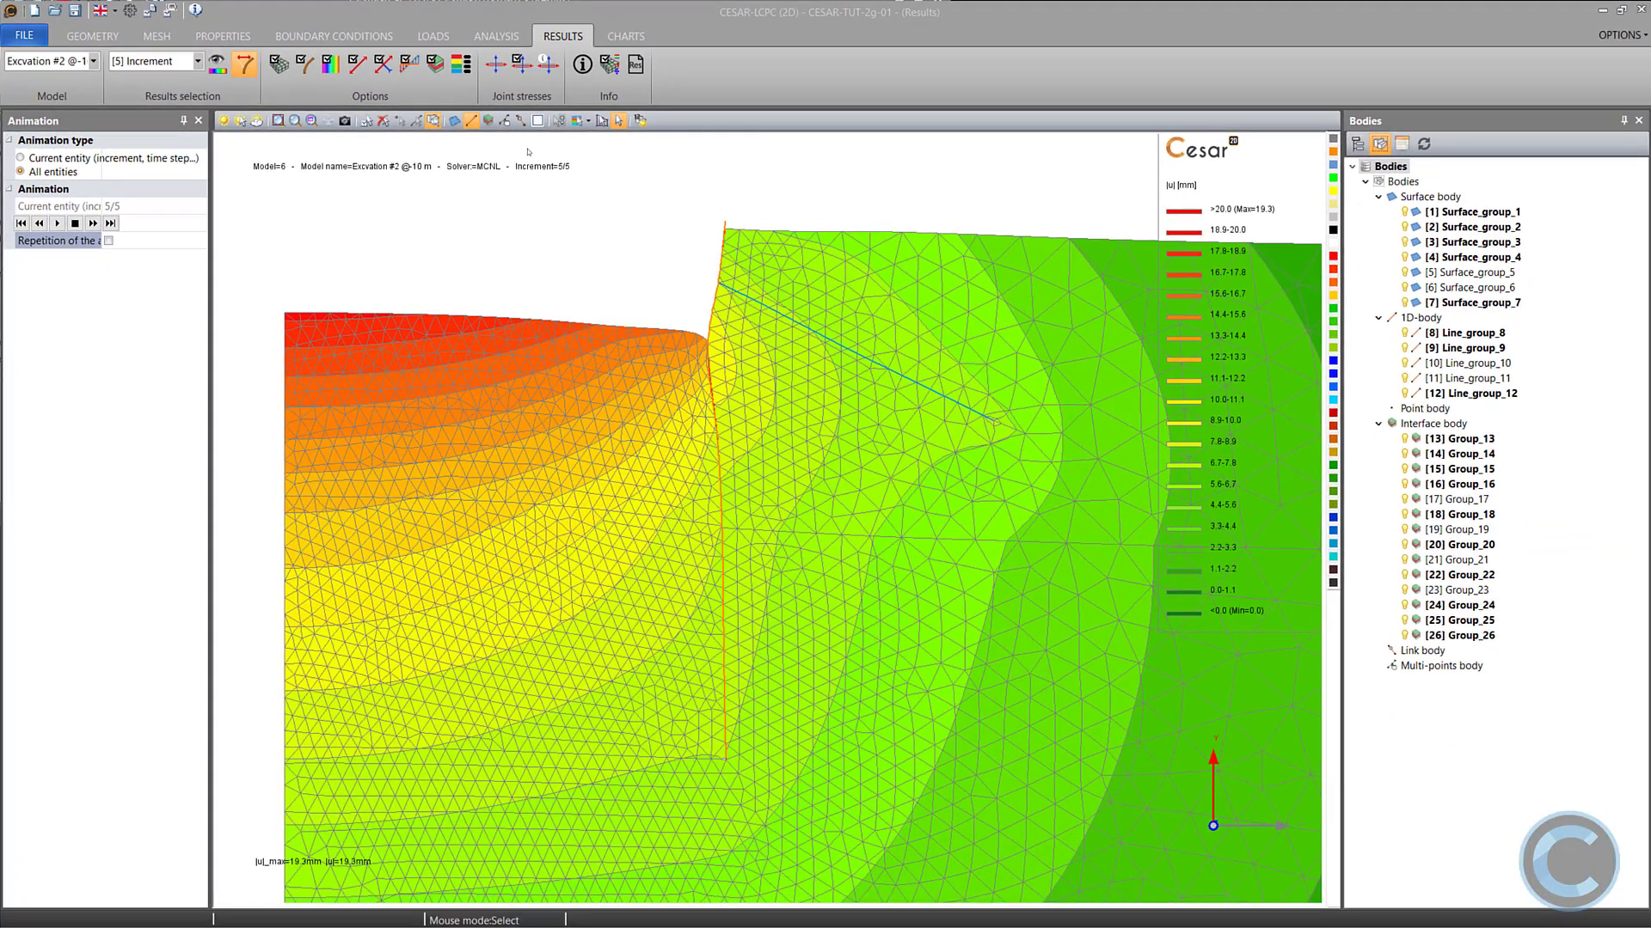
Set the font of the contour plot legend to Segoe UI, size 16.
click(460, 64)
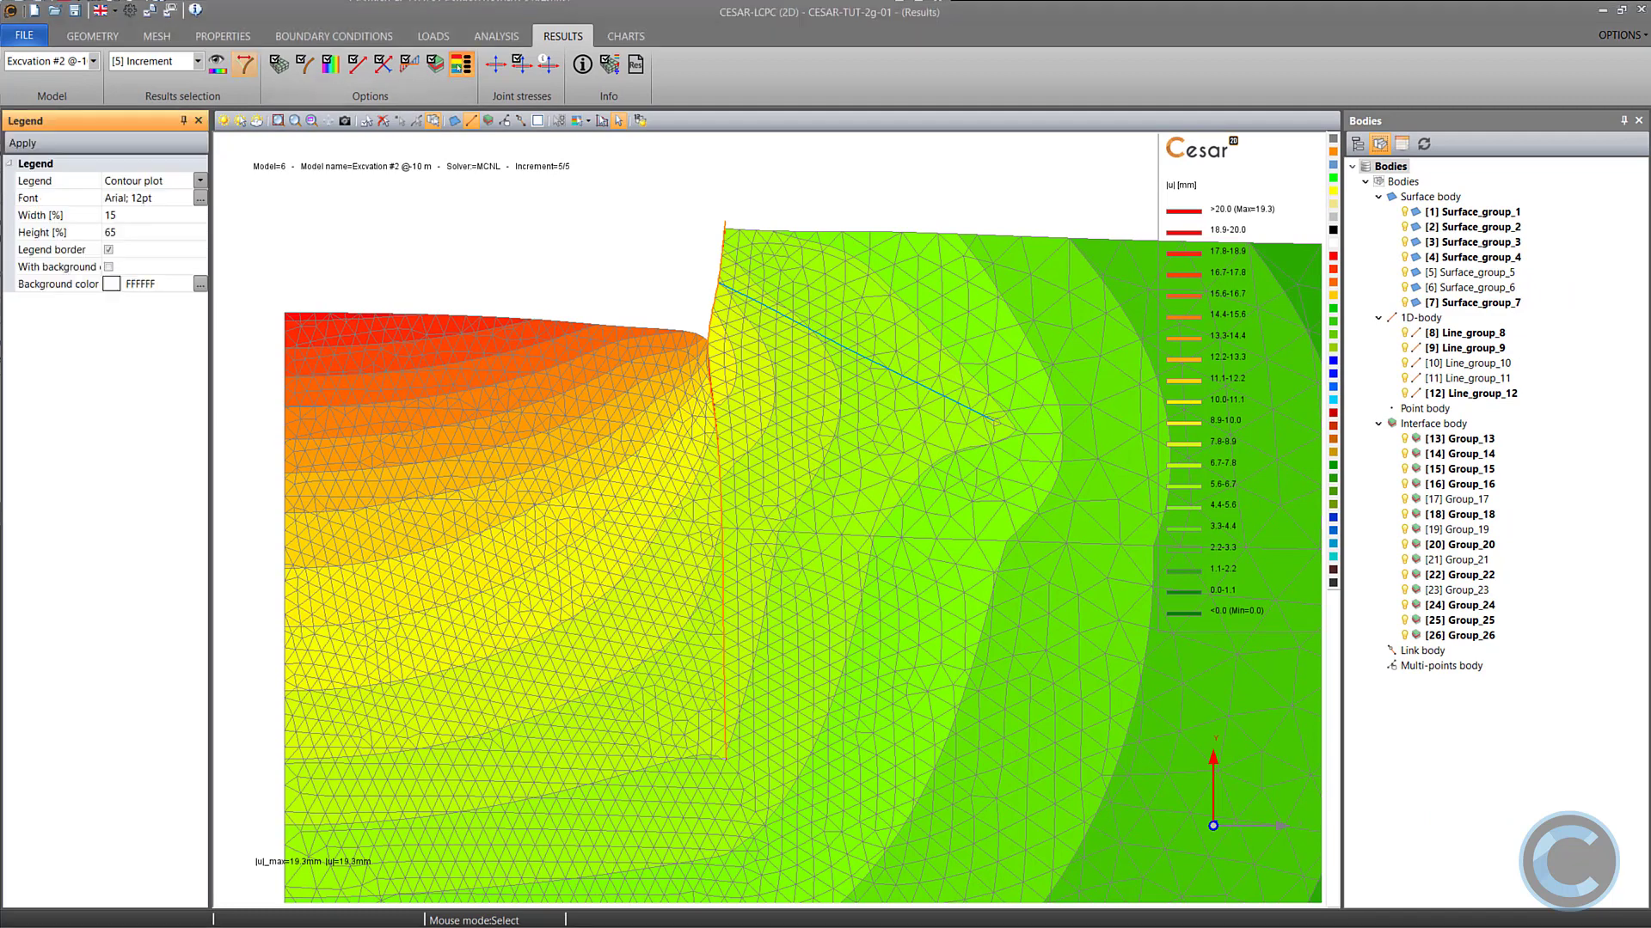
click(200, 199)
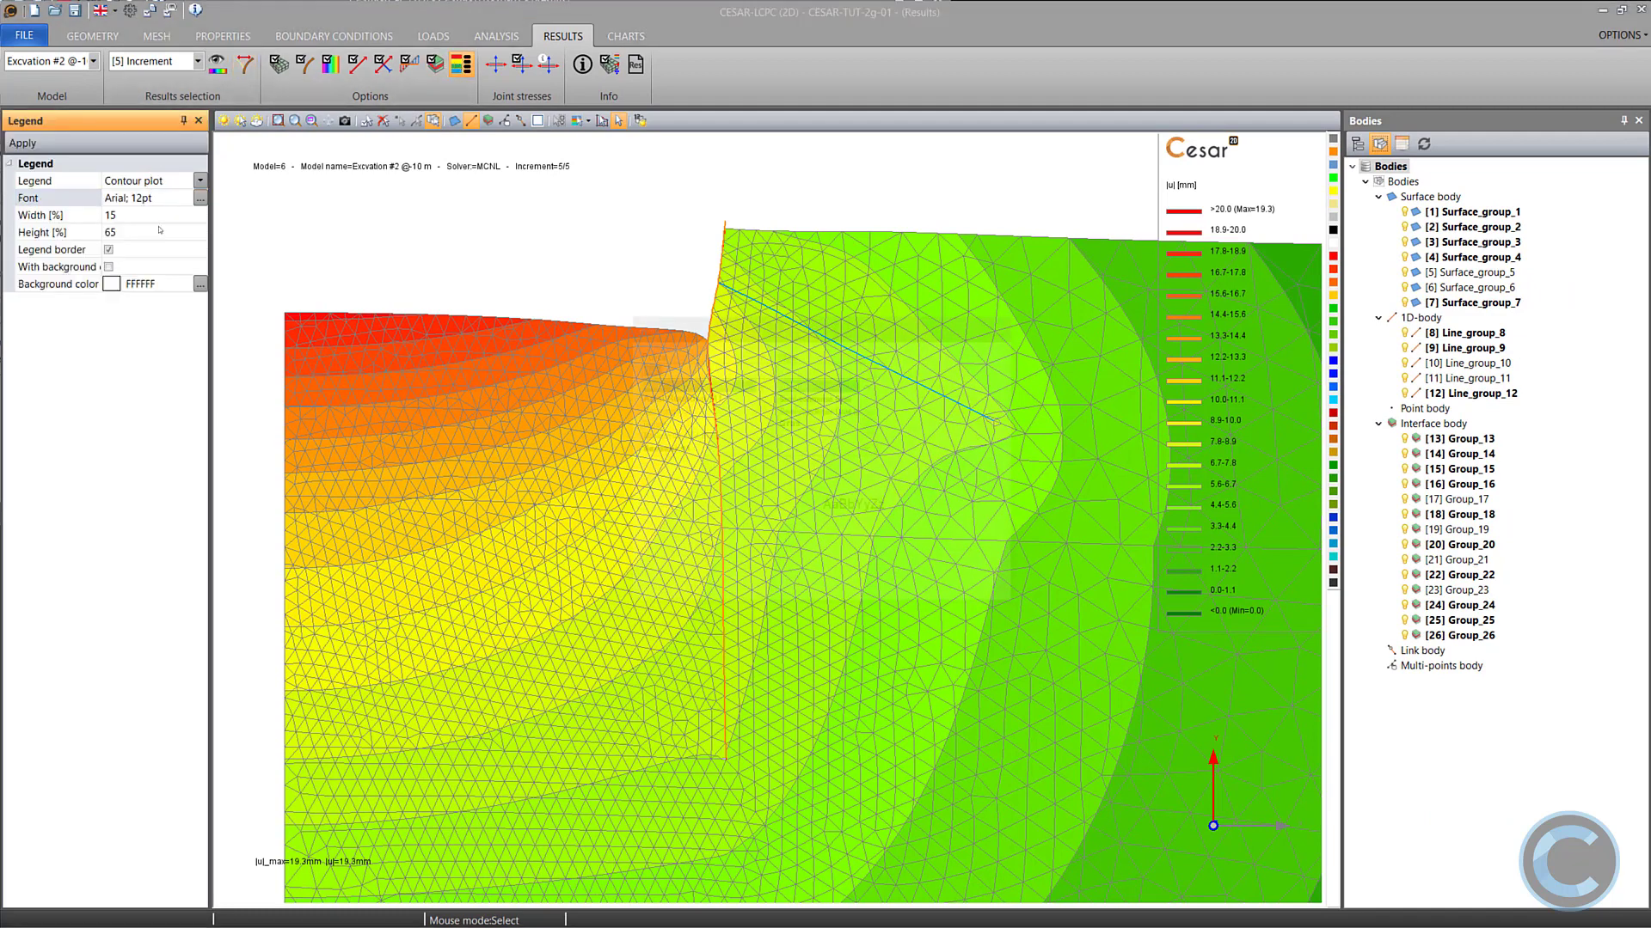
click(897, 407)
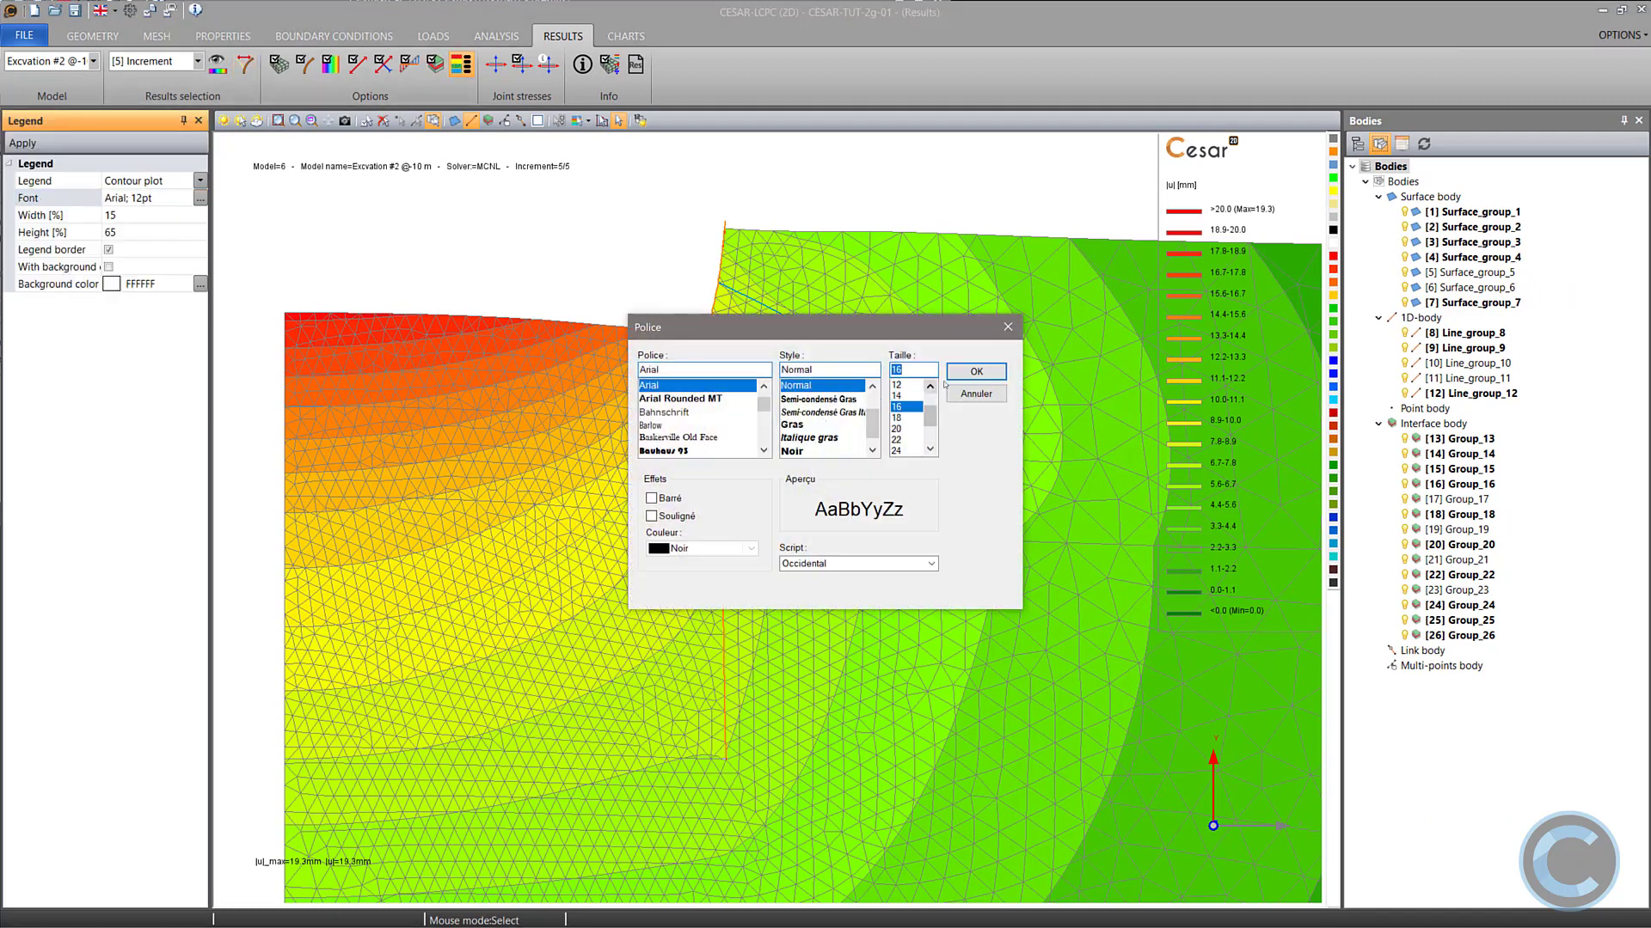
drag(764, 404, 764, 429)
scroll(724, 430, down, 1)
click(723, 451)
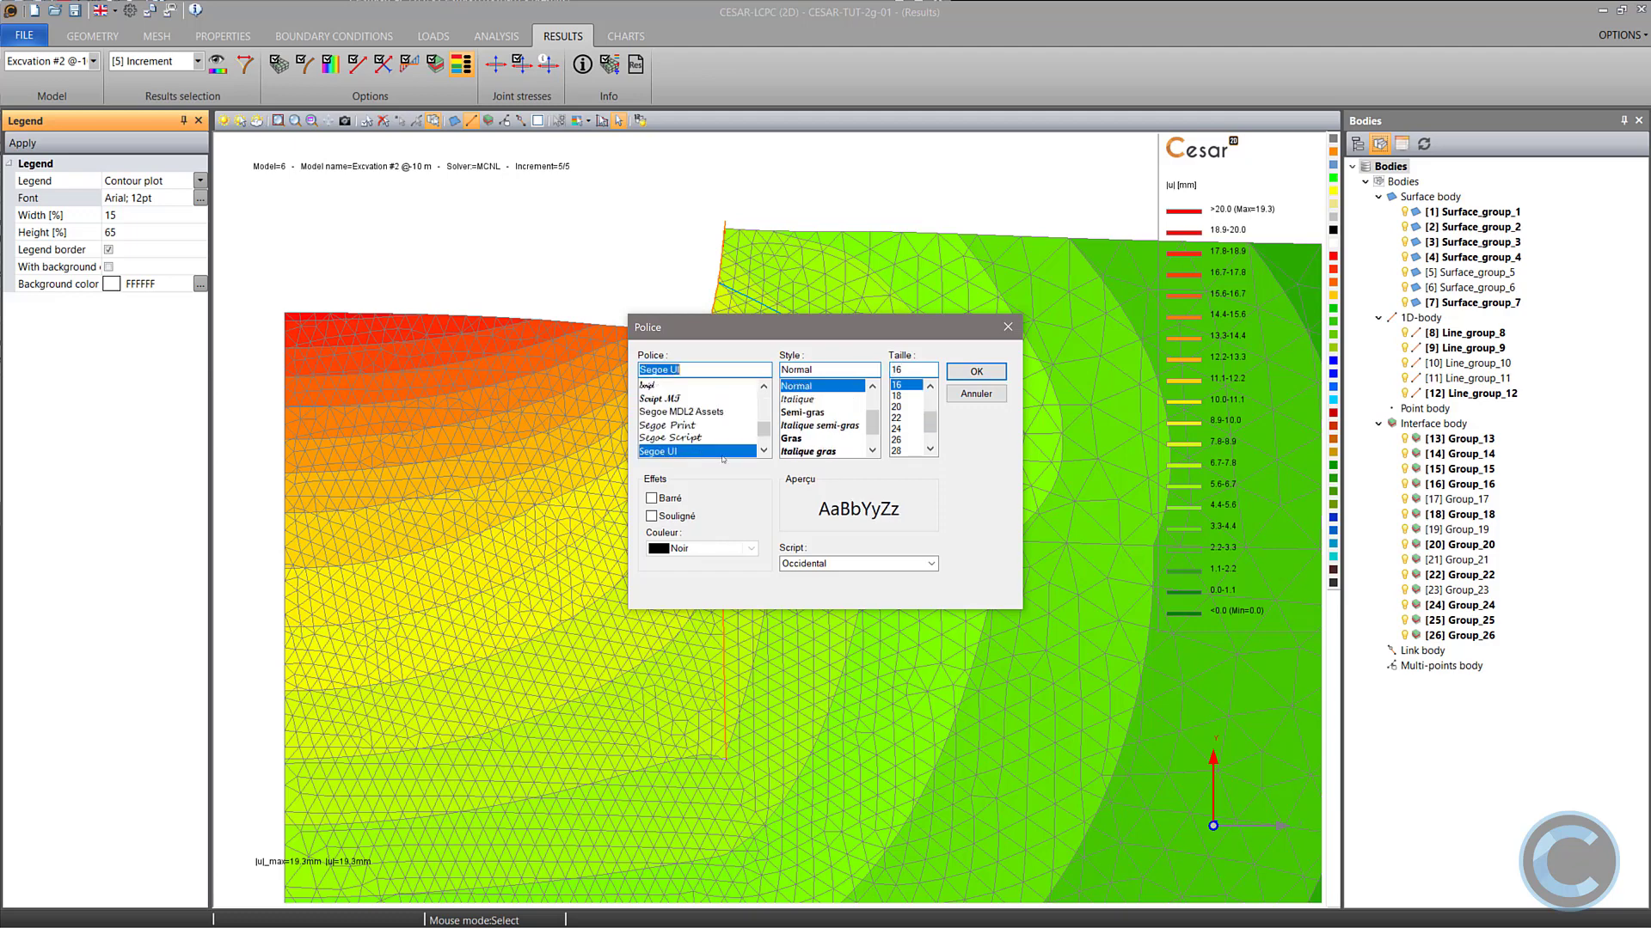
click(981, 373)
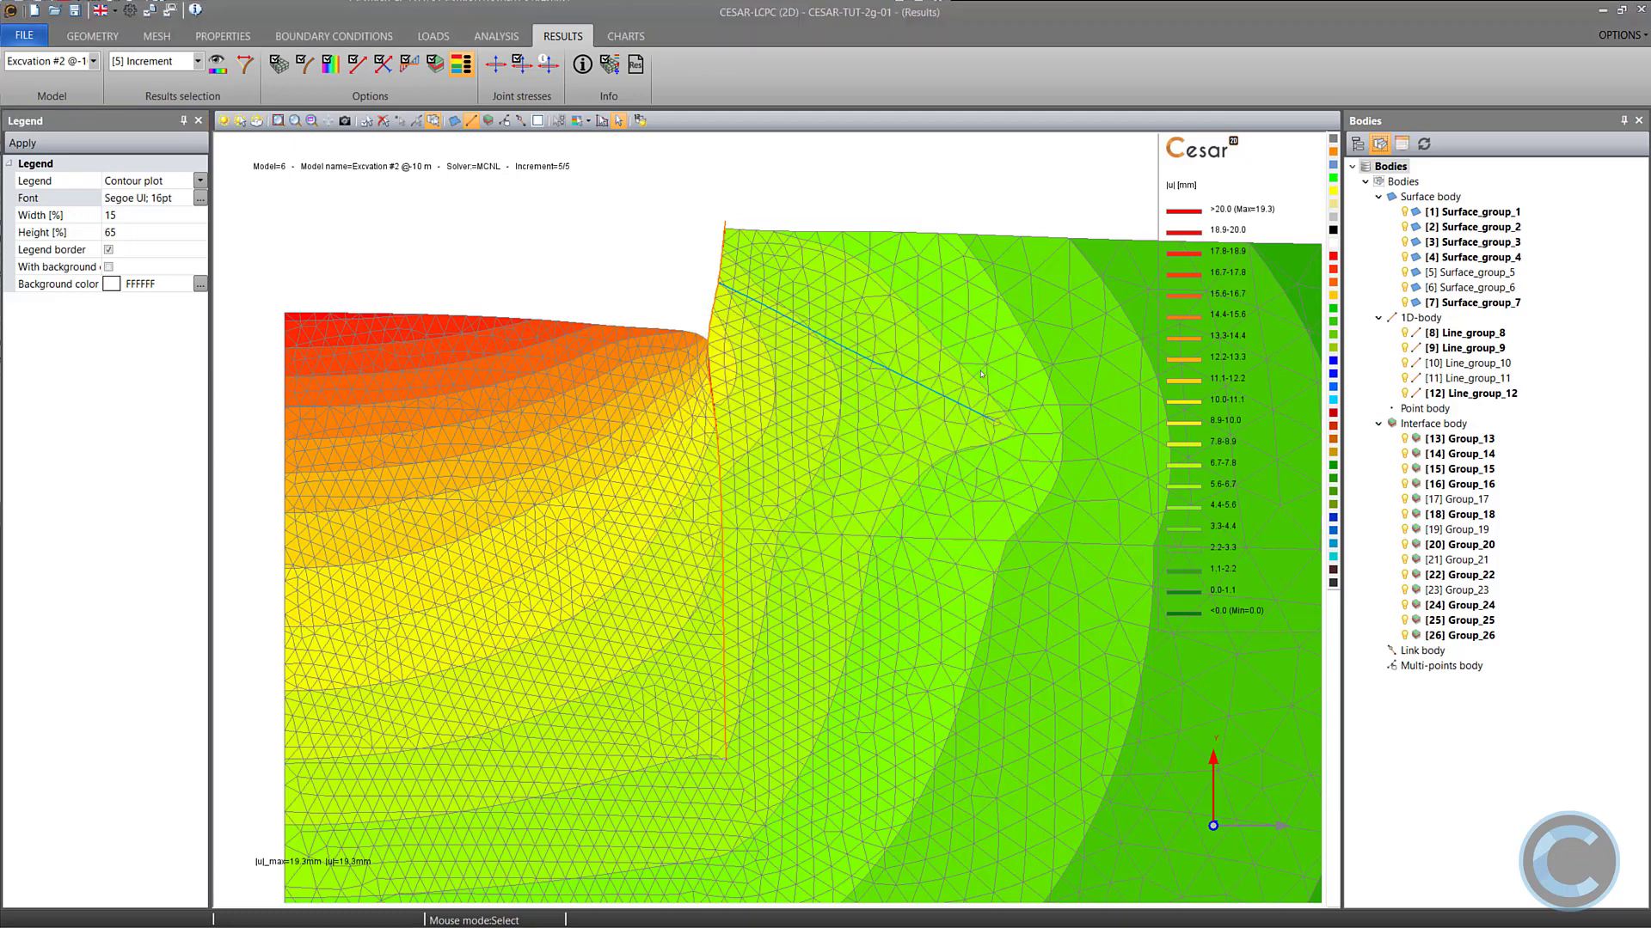
Enable the background color of the contour plot legend and apply the legend settings.
click(109, 267)
click(23, 143)
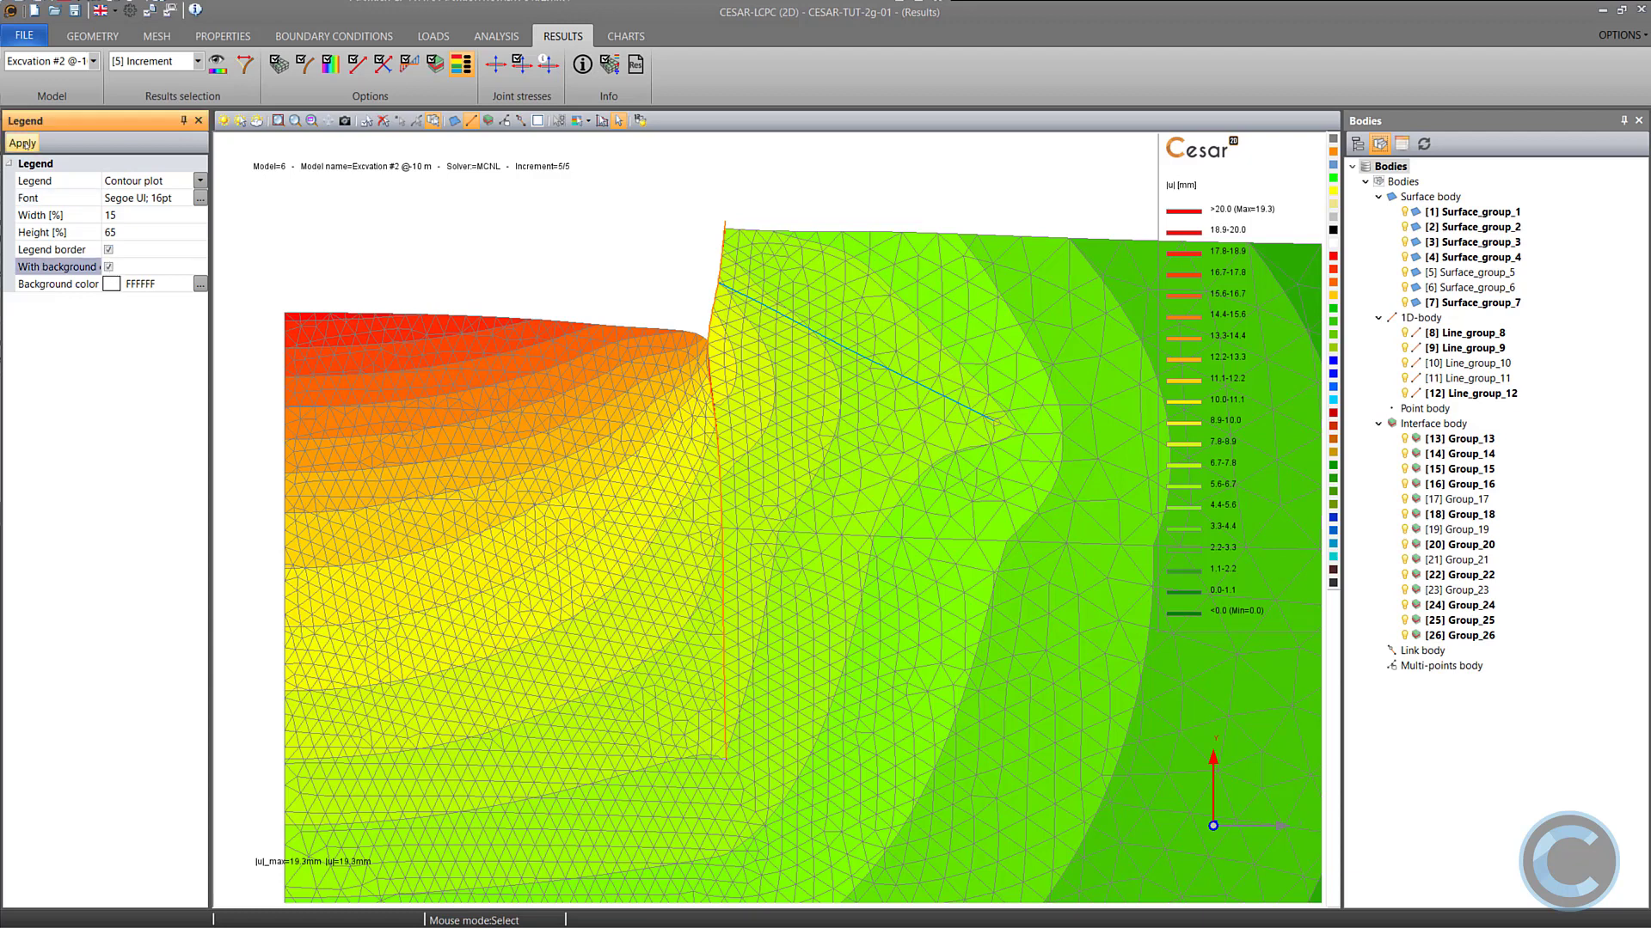
drag(1245, 175, 1134, 241)
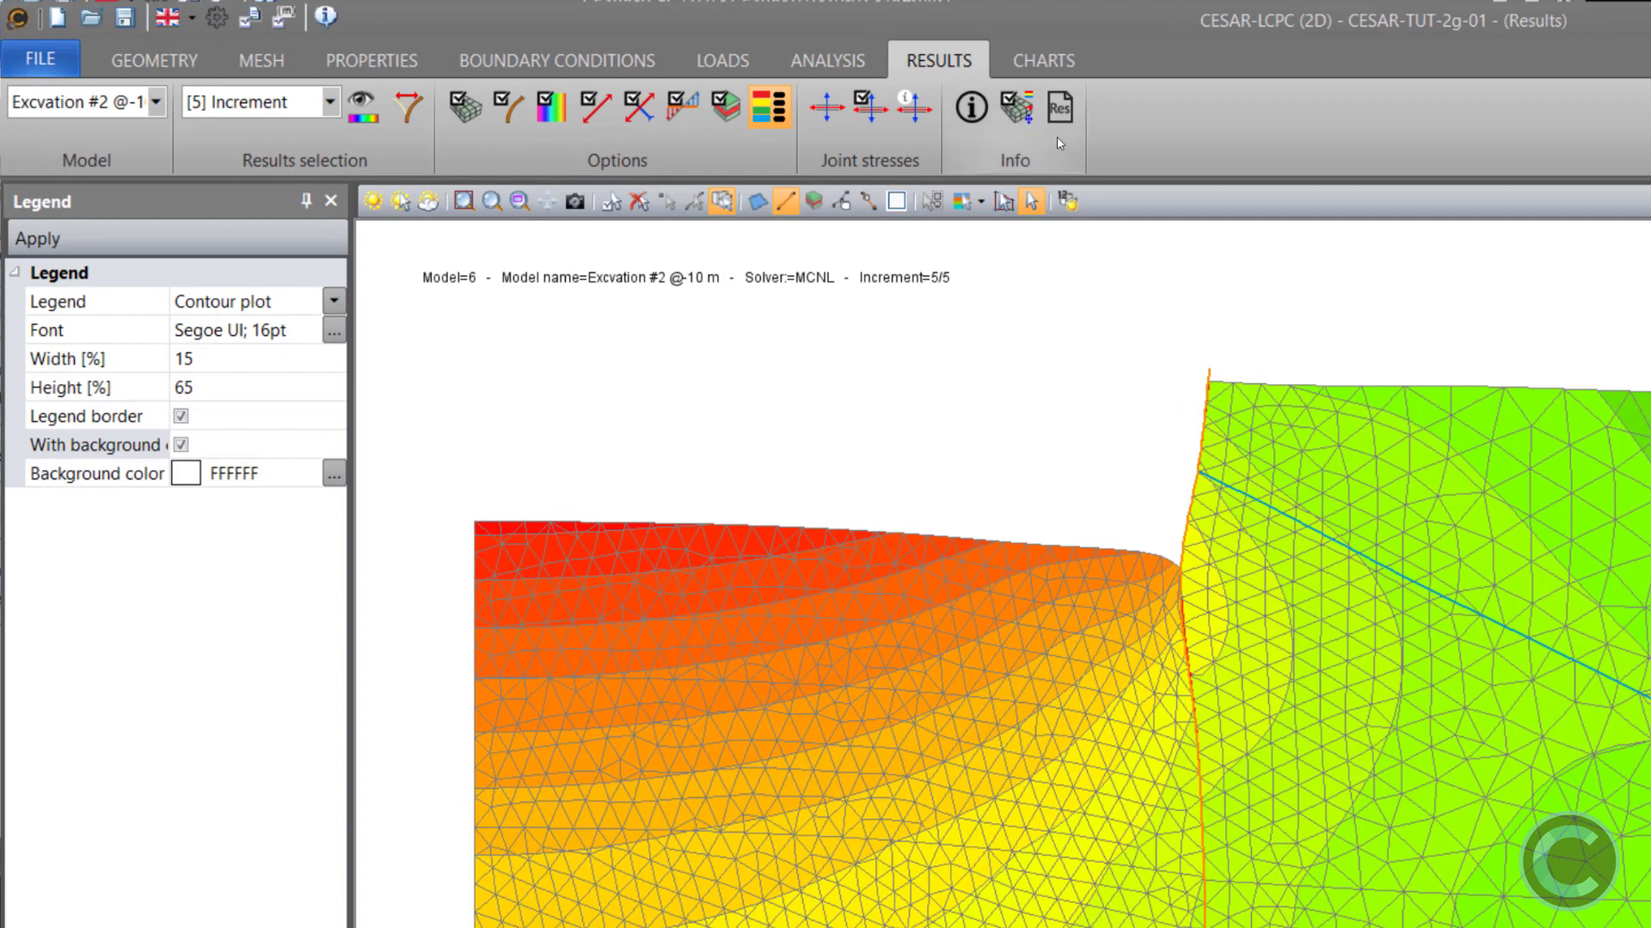
Query the displacement results at the outer corner node of the excavation bottom and at the wall head.
click(970, 107)
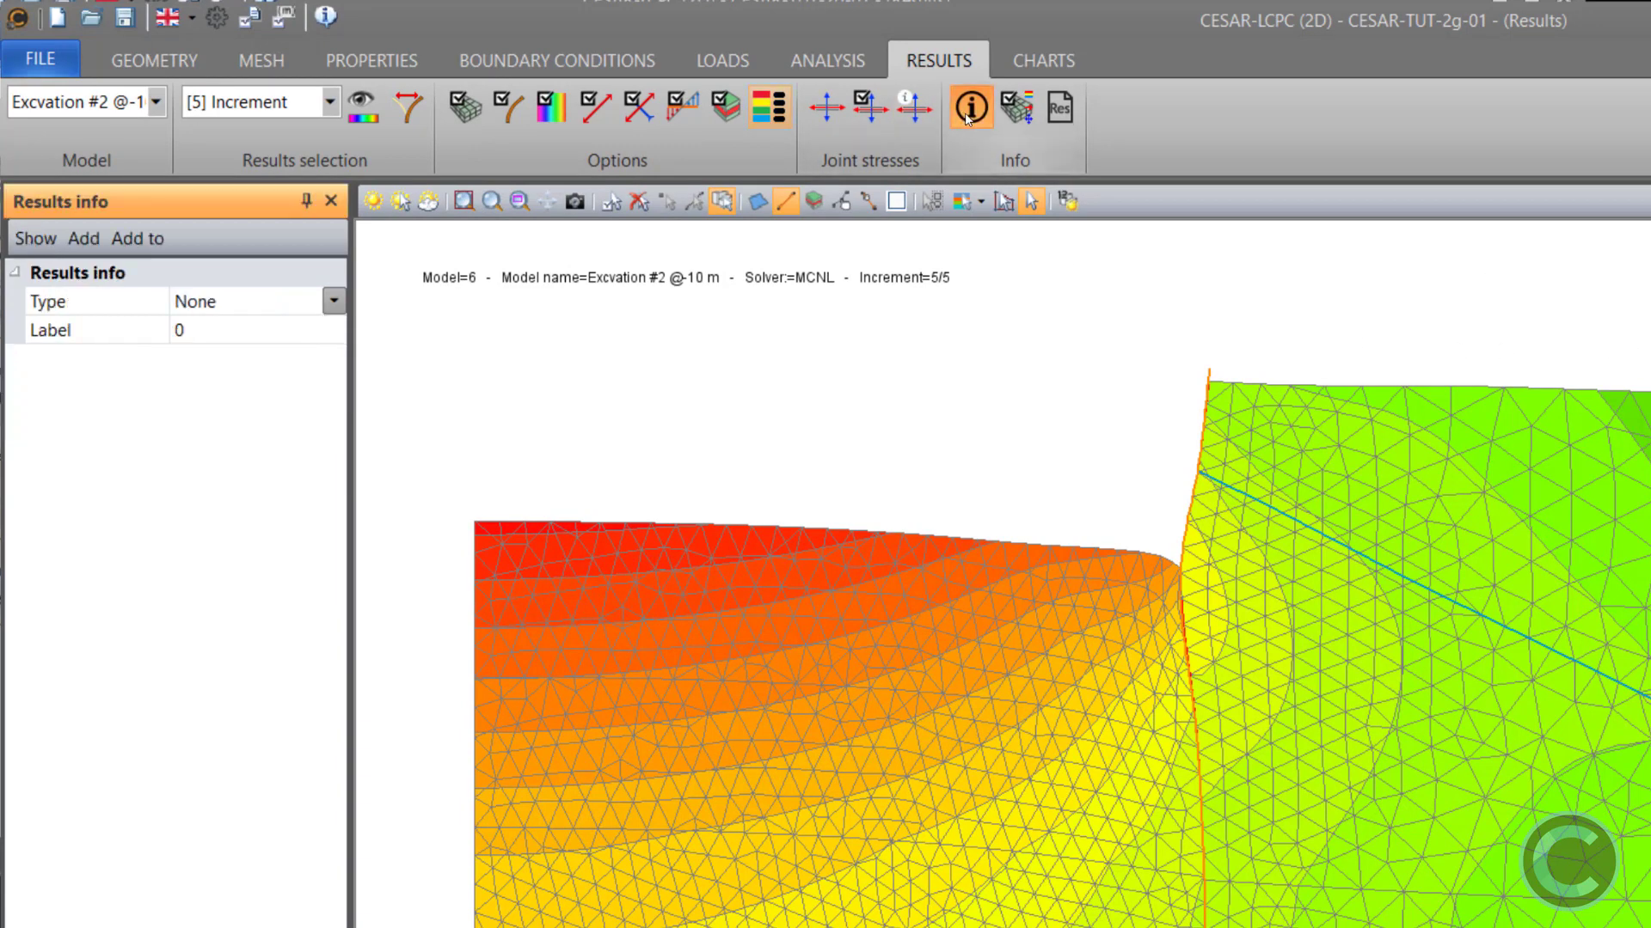
click(475, 525)
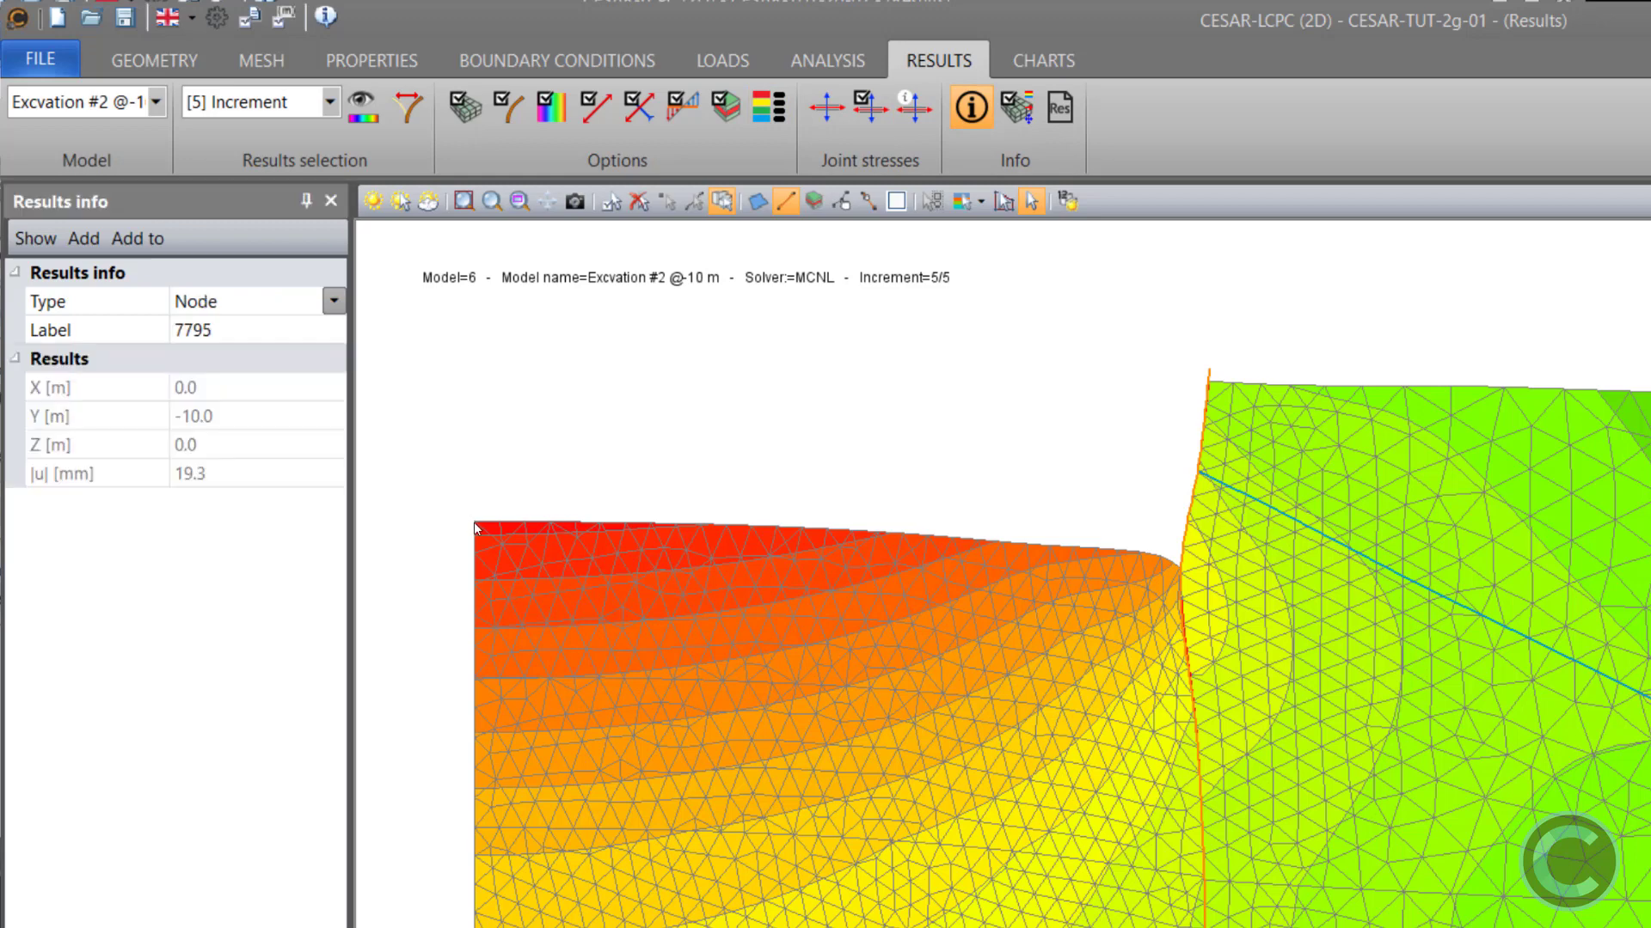
click(1214, 376)
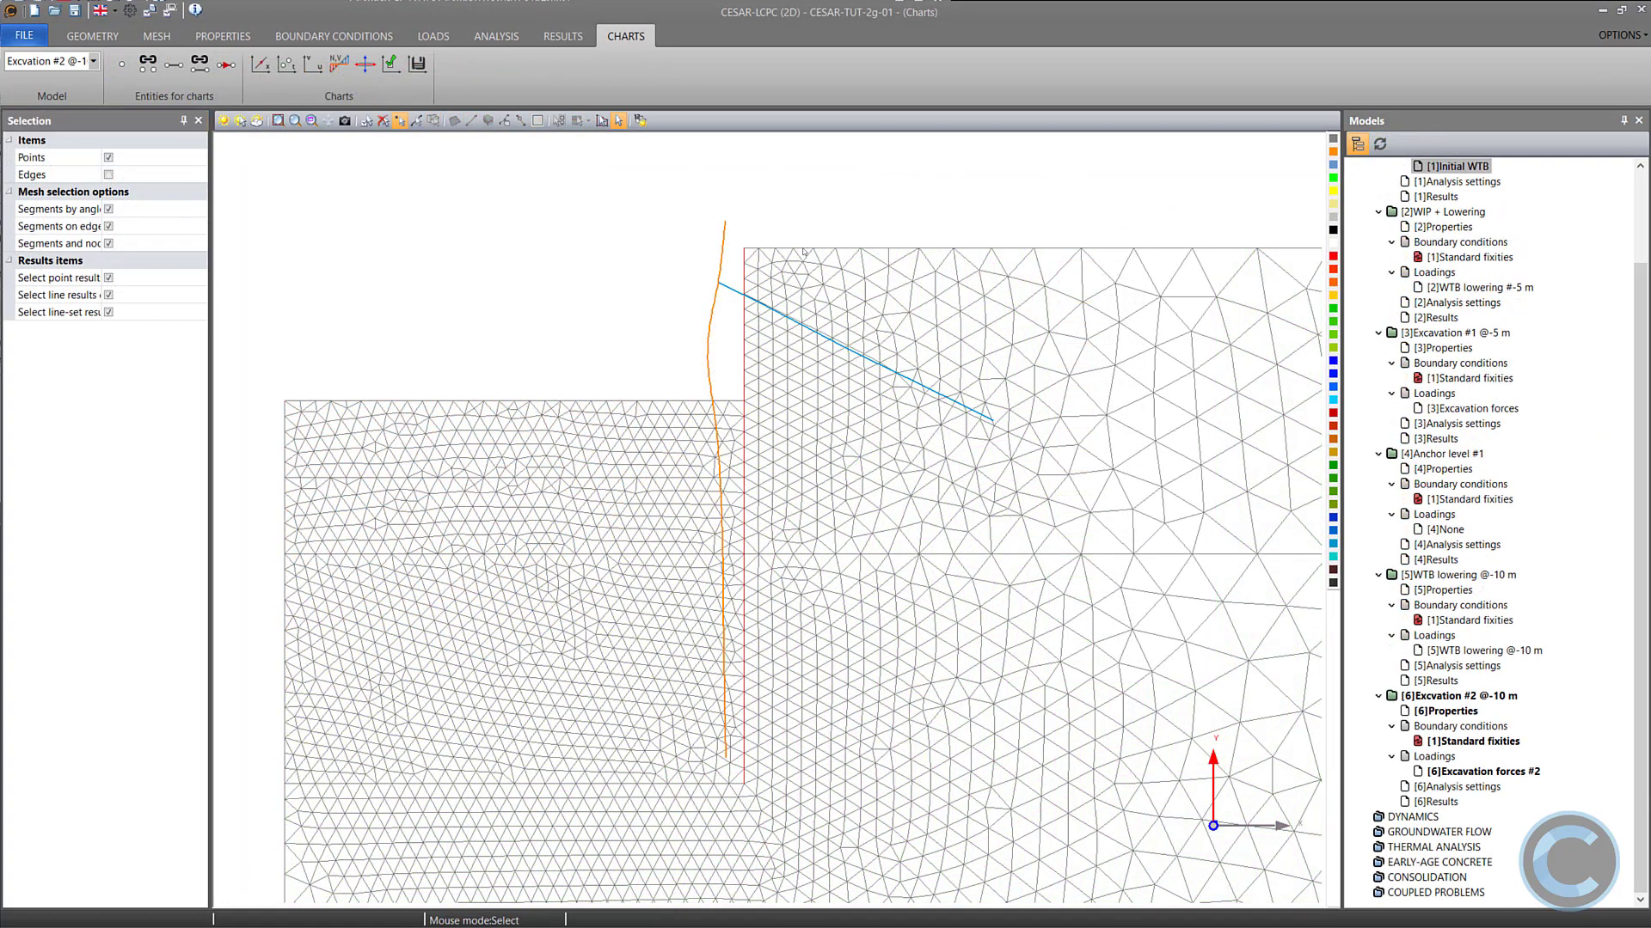
Create a line set named Surface from the ground surface edges behind the wall.
click(416, 120)
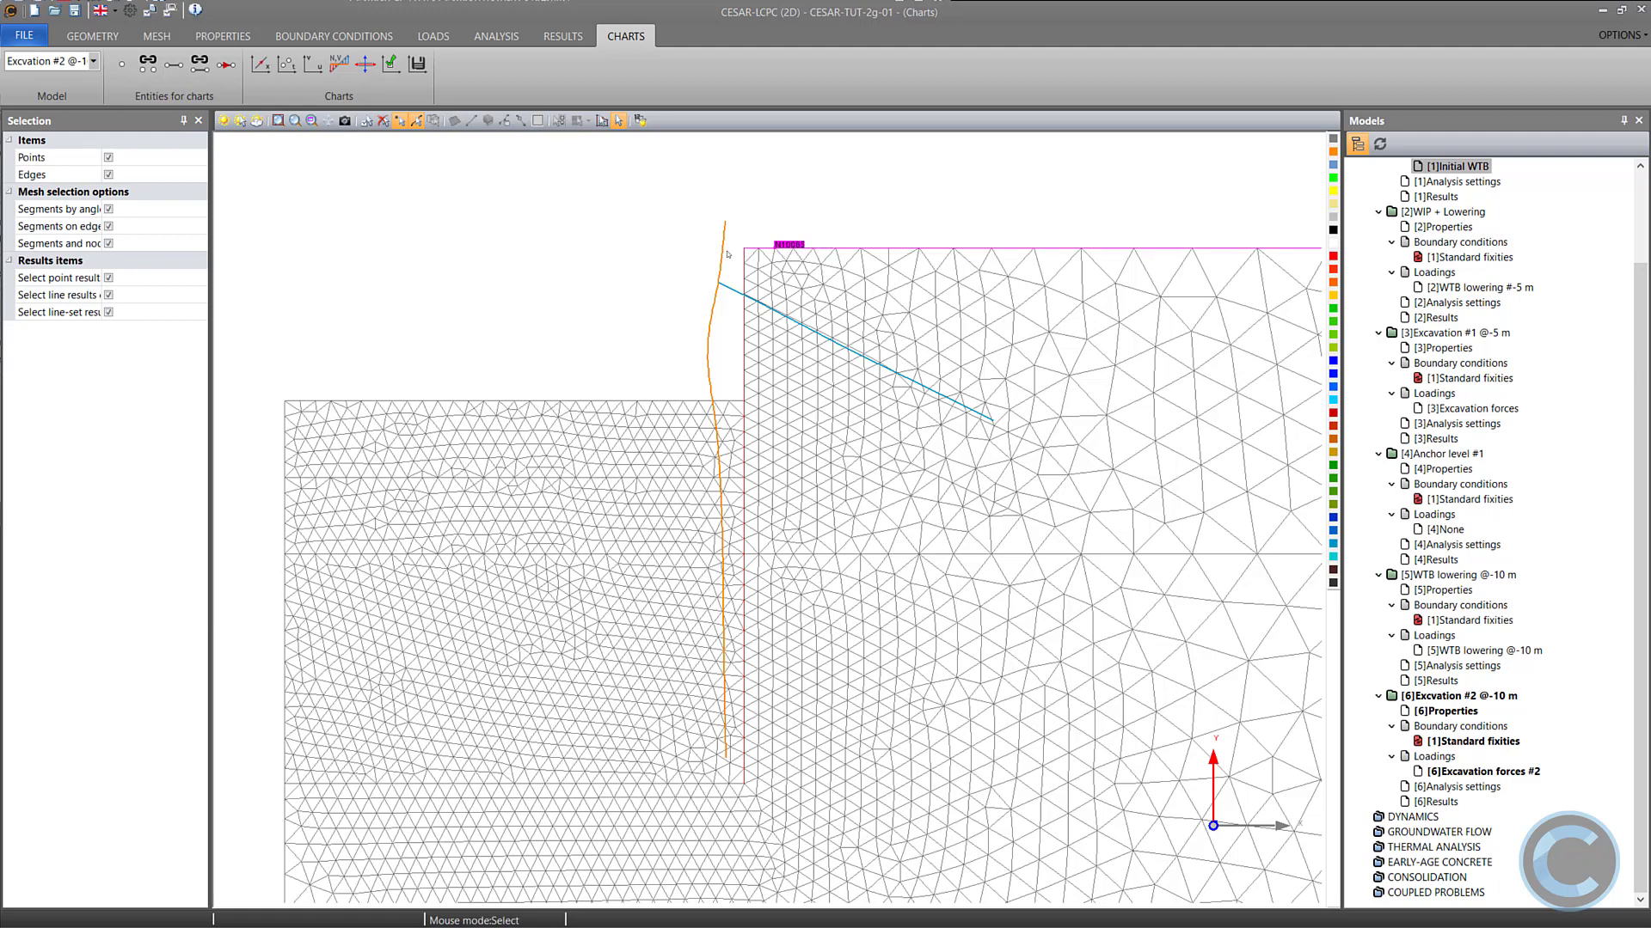
click(200, 63)
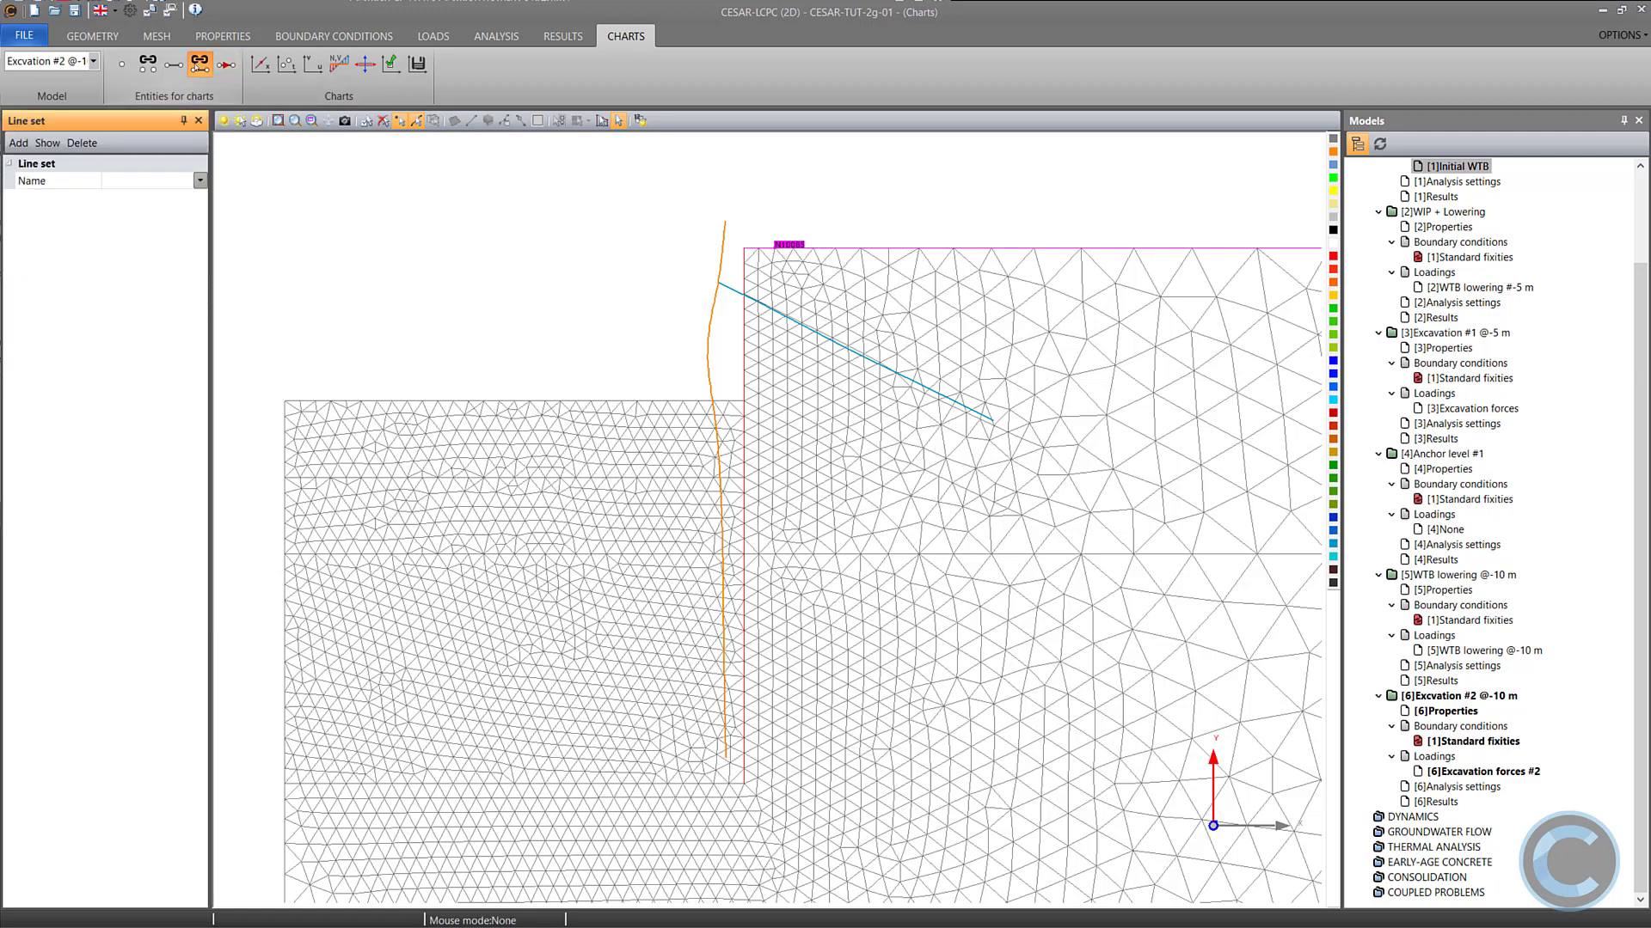
click(153, 181)
text(Surface)
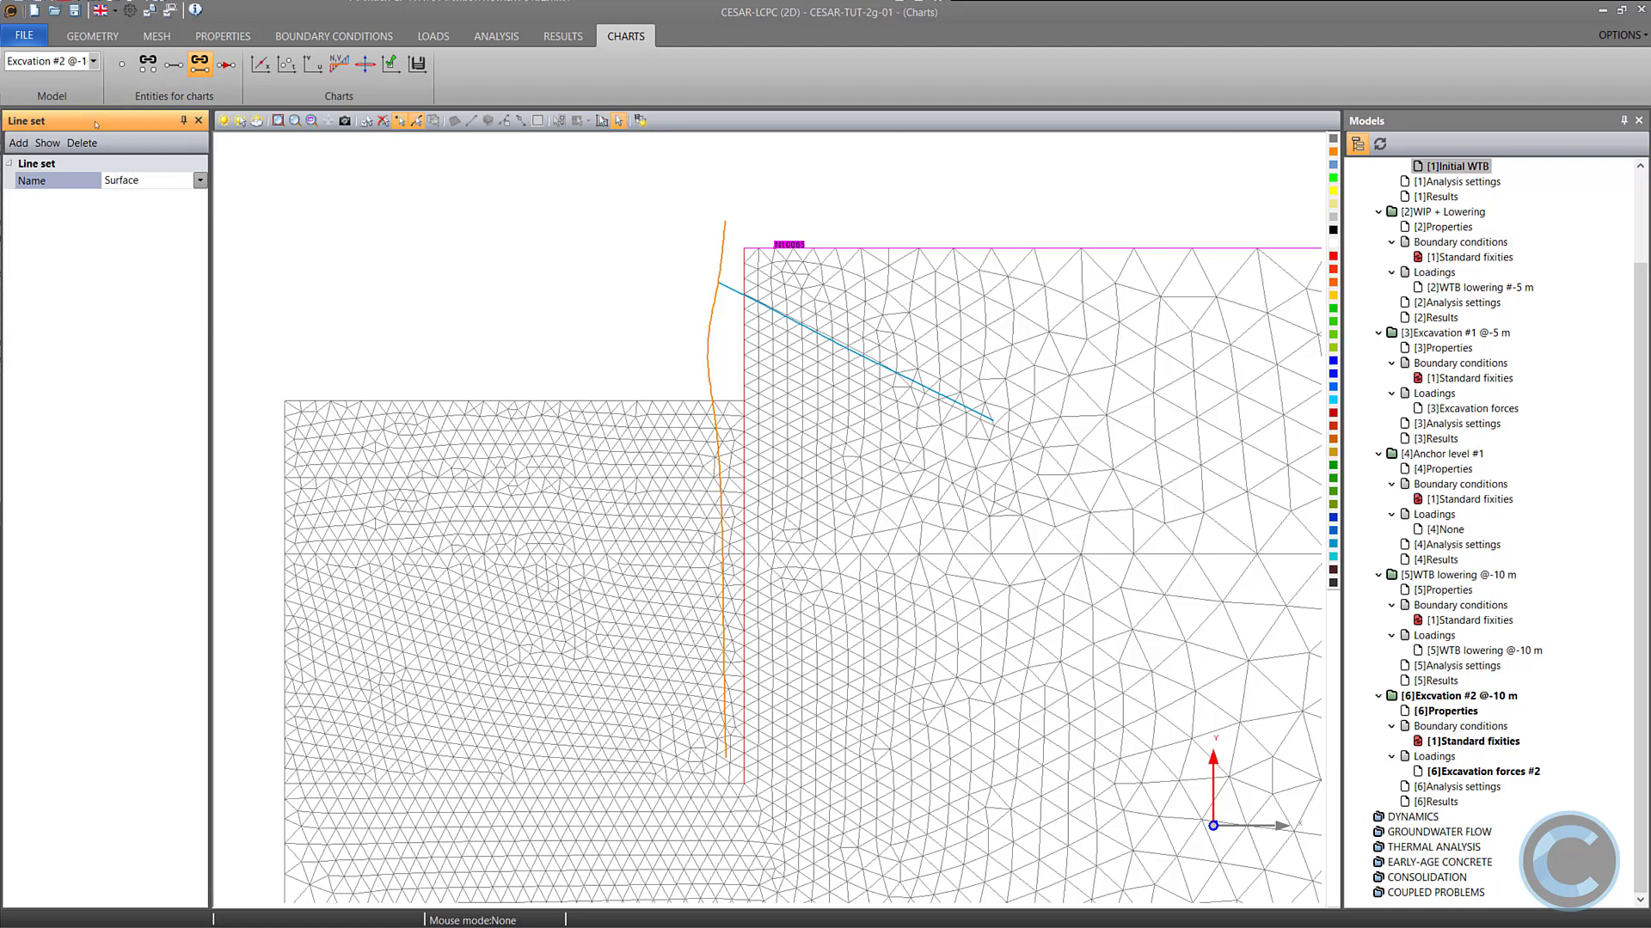
click(26, 144)
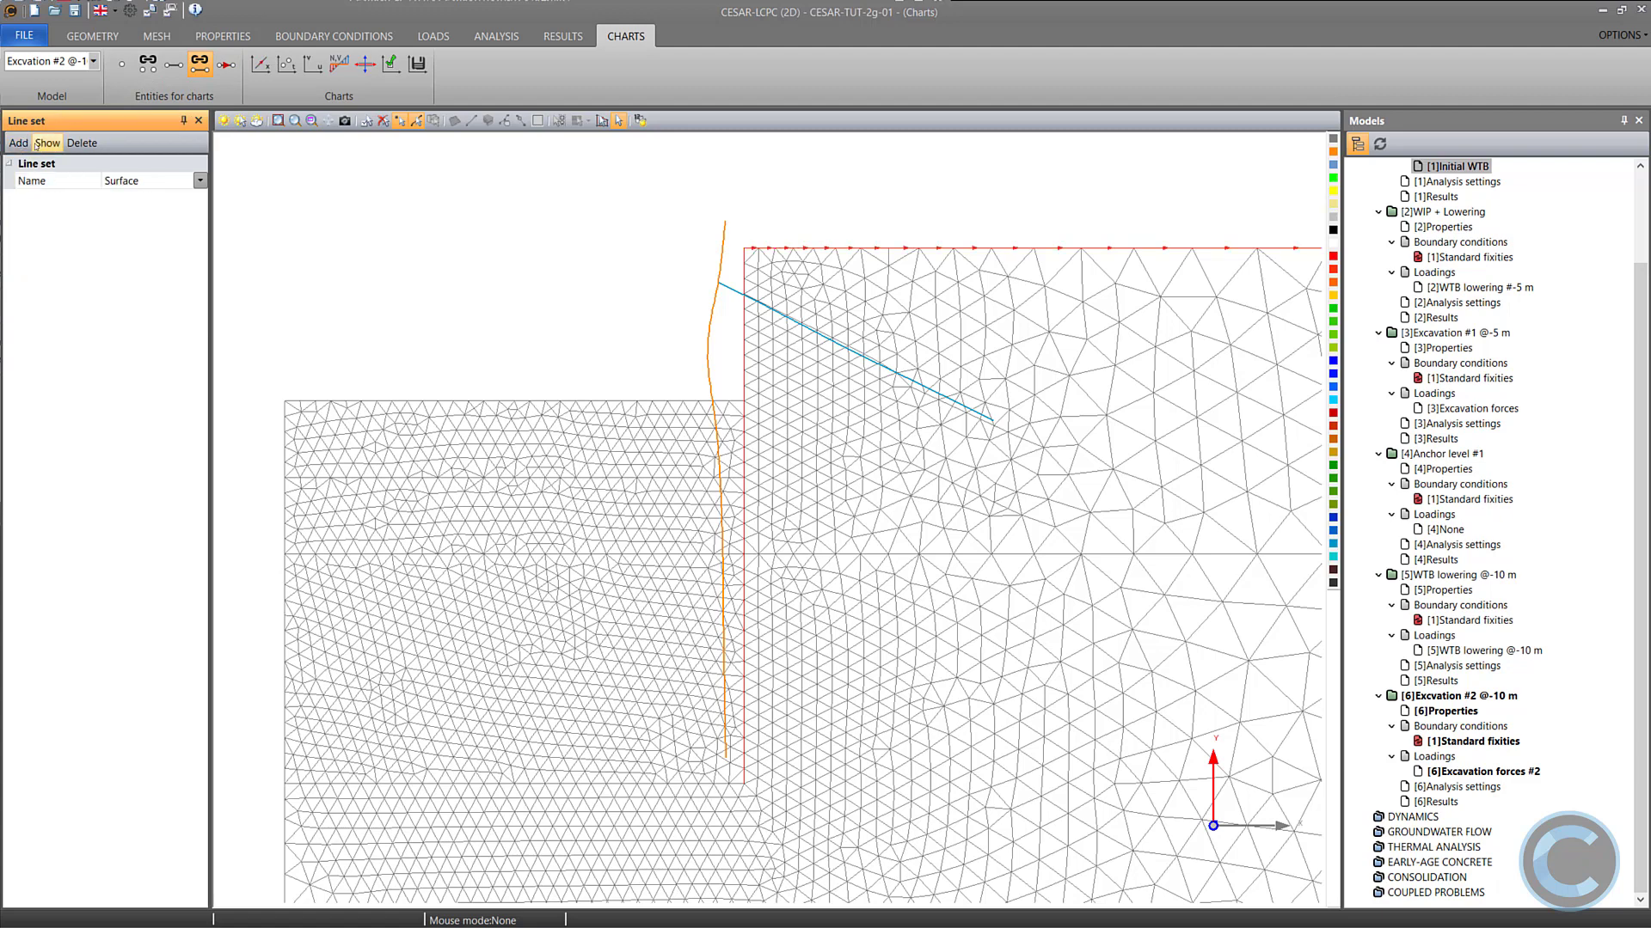
Chart the vertical displacement u_y along the Surface line set for all five increments.
click(261, 63)
click(150, 180)
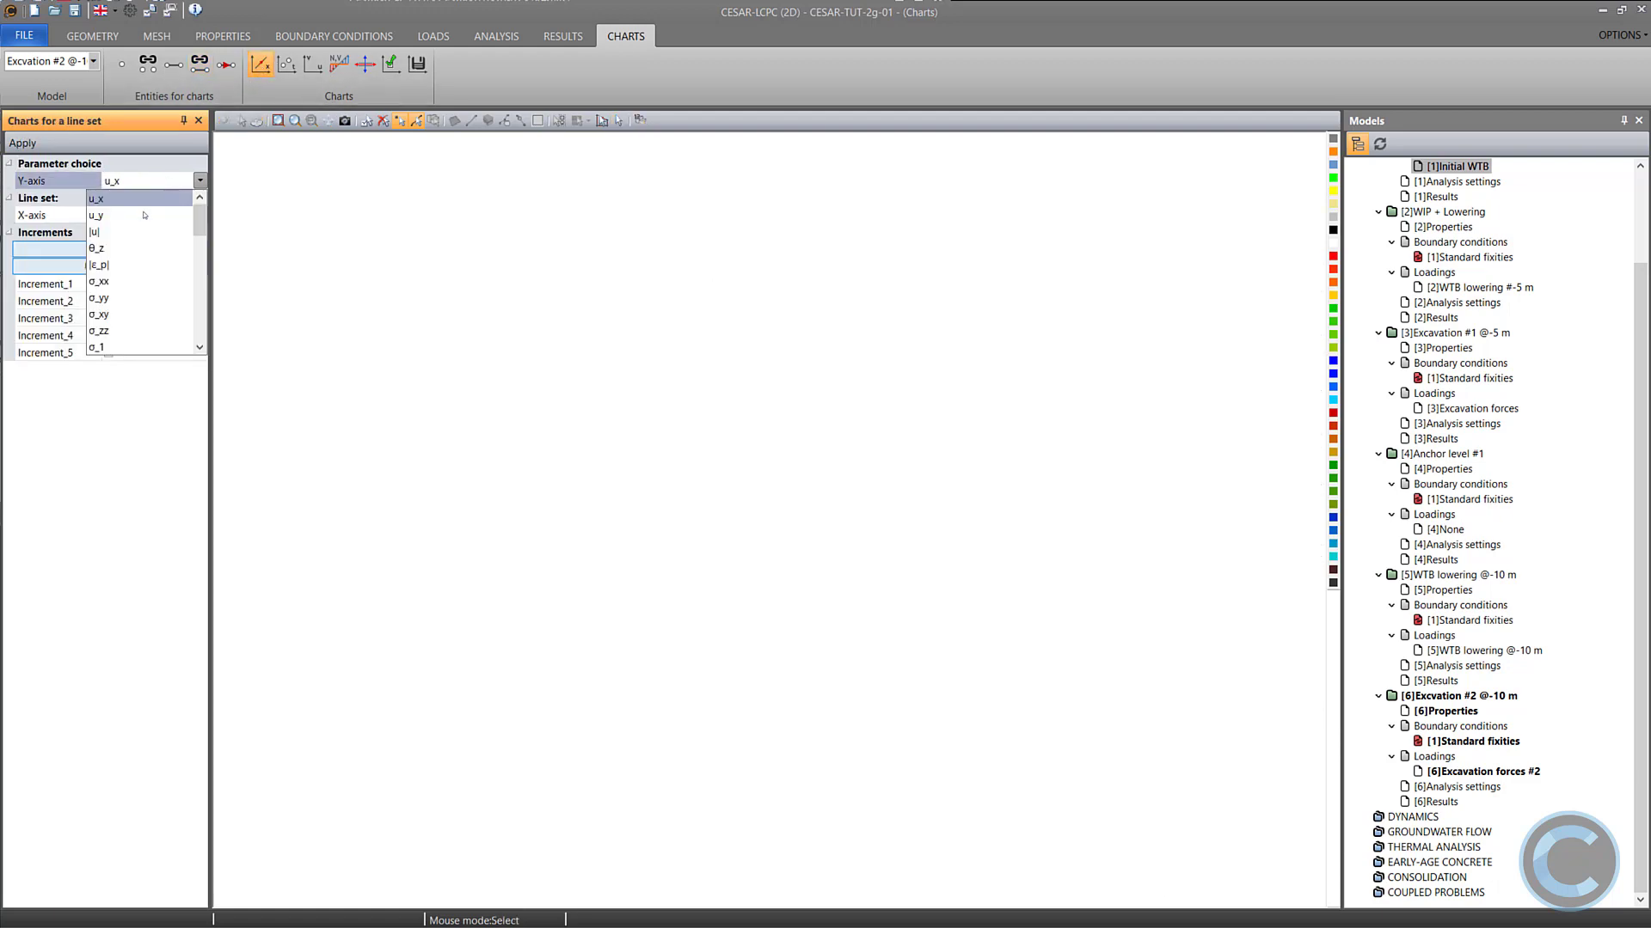
click(140, 217)
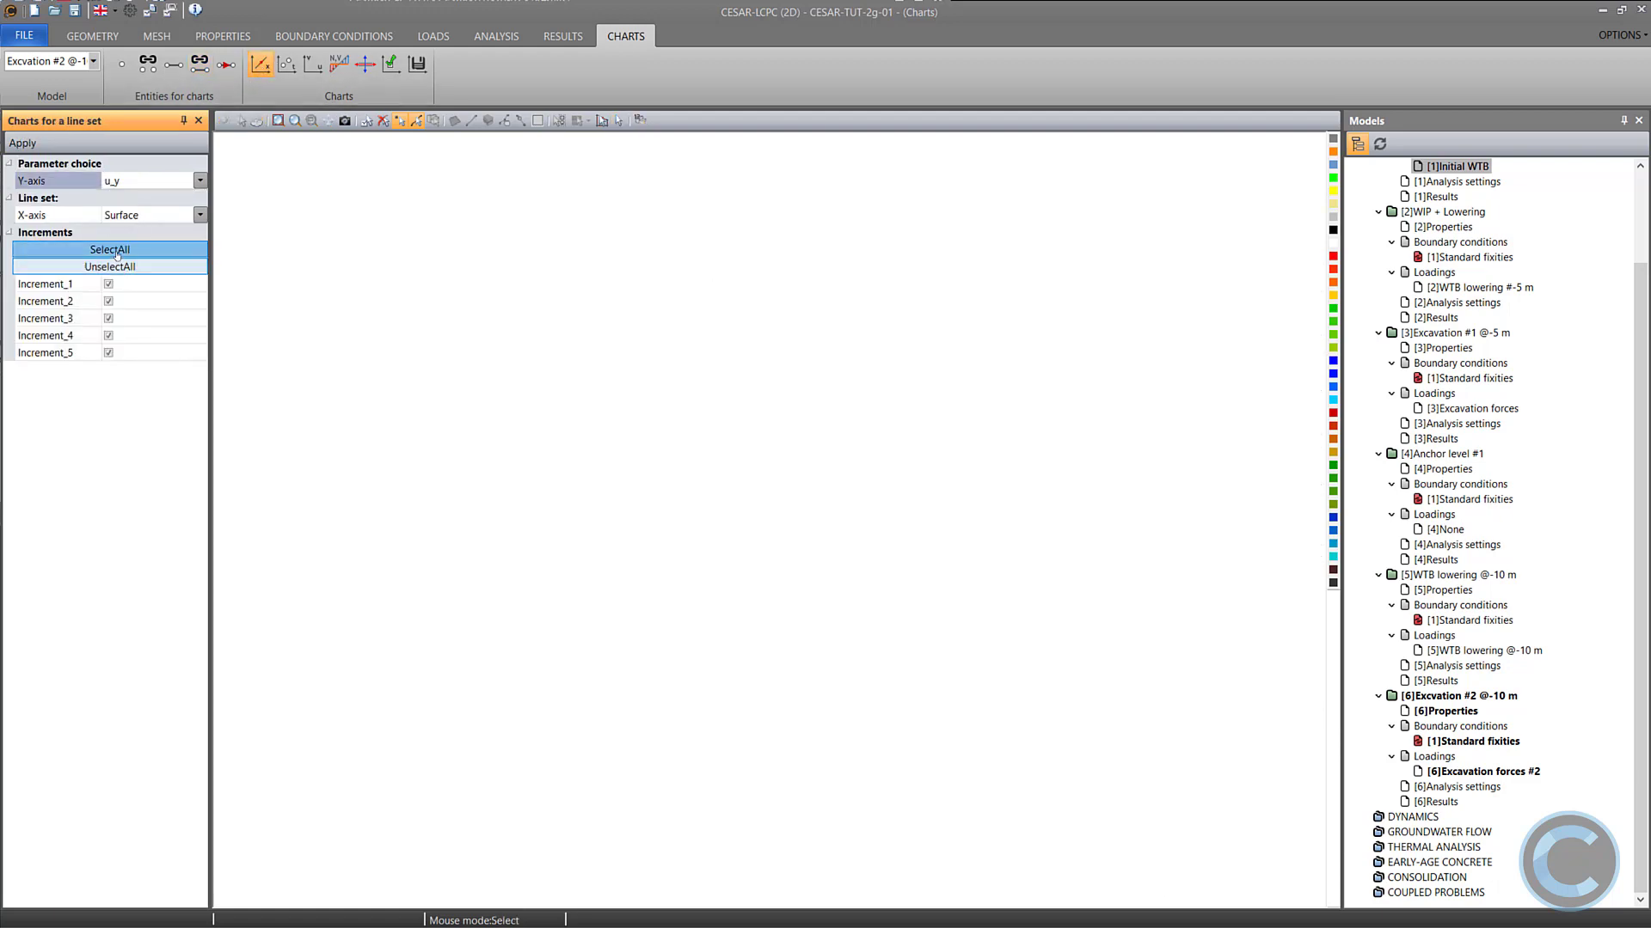
click(22, 143)
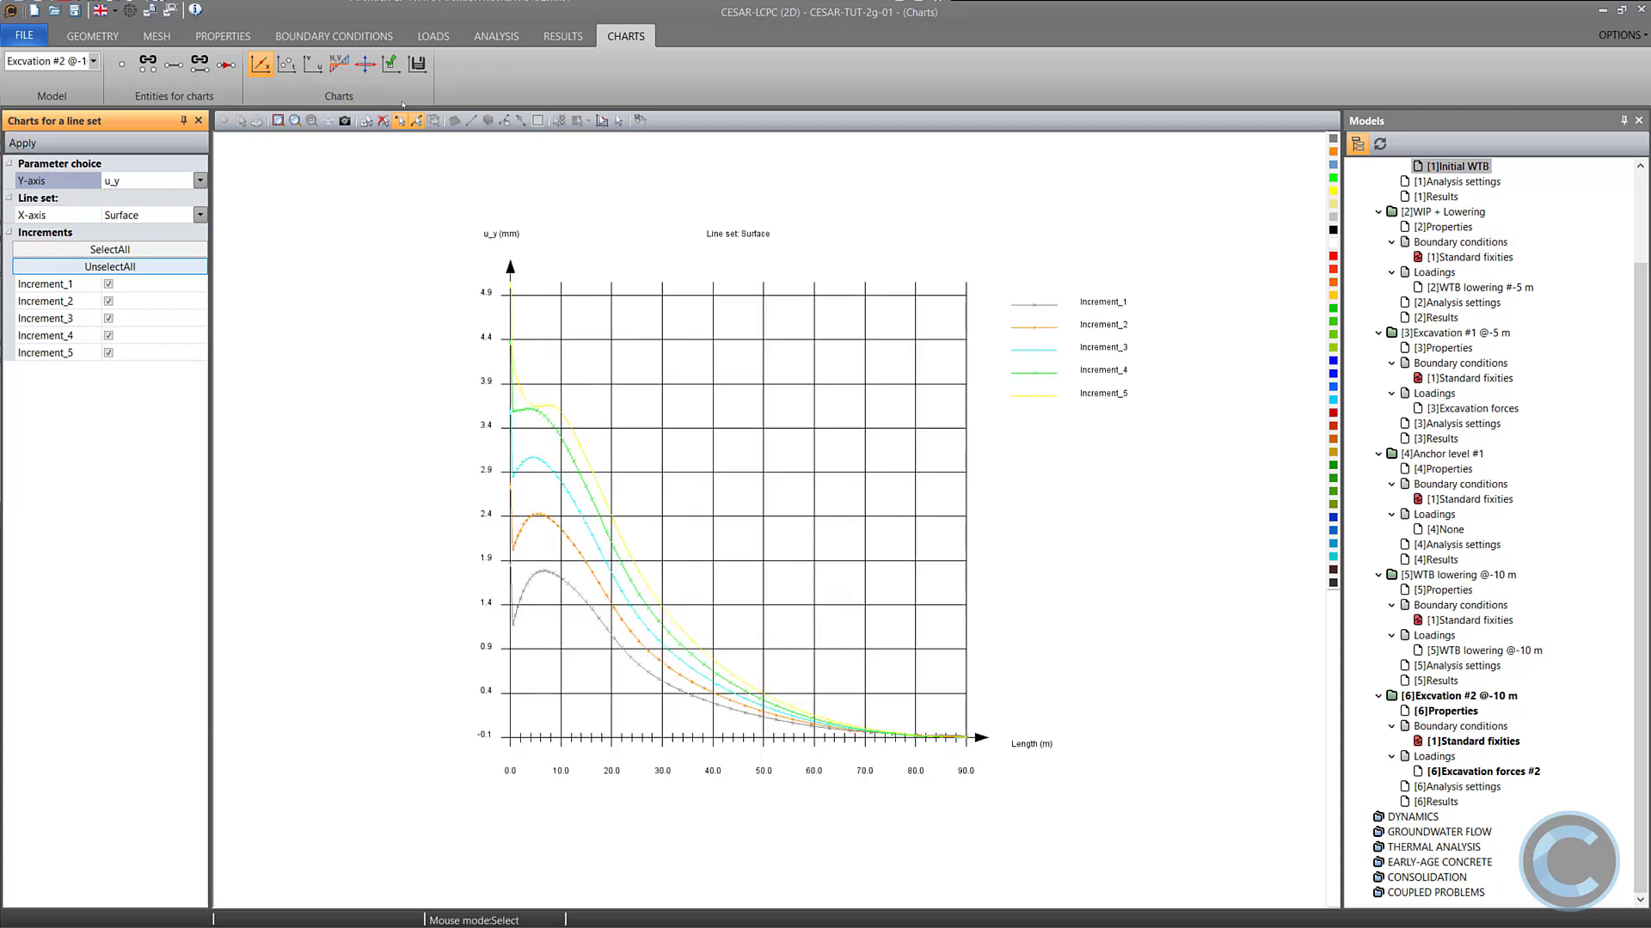
Set the vertical axis of the Surface chart to range from -0.5 to 5 mm and apply it.
click(417, 65)
click(391, 65)
click(126, 370)
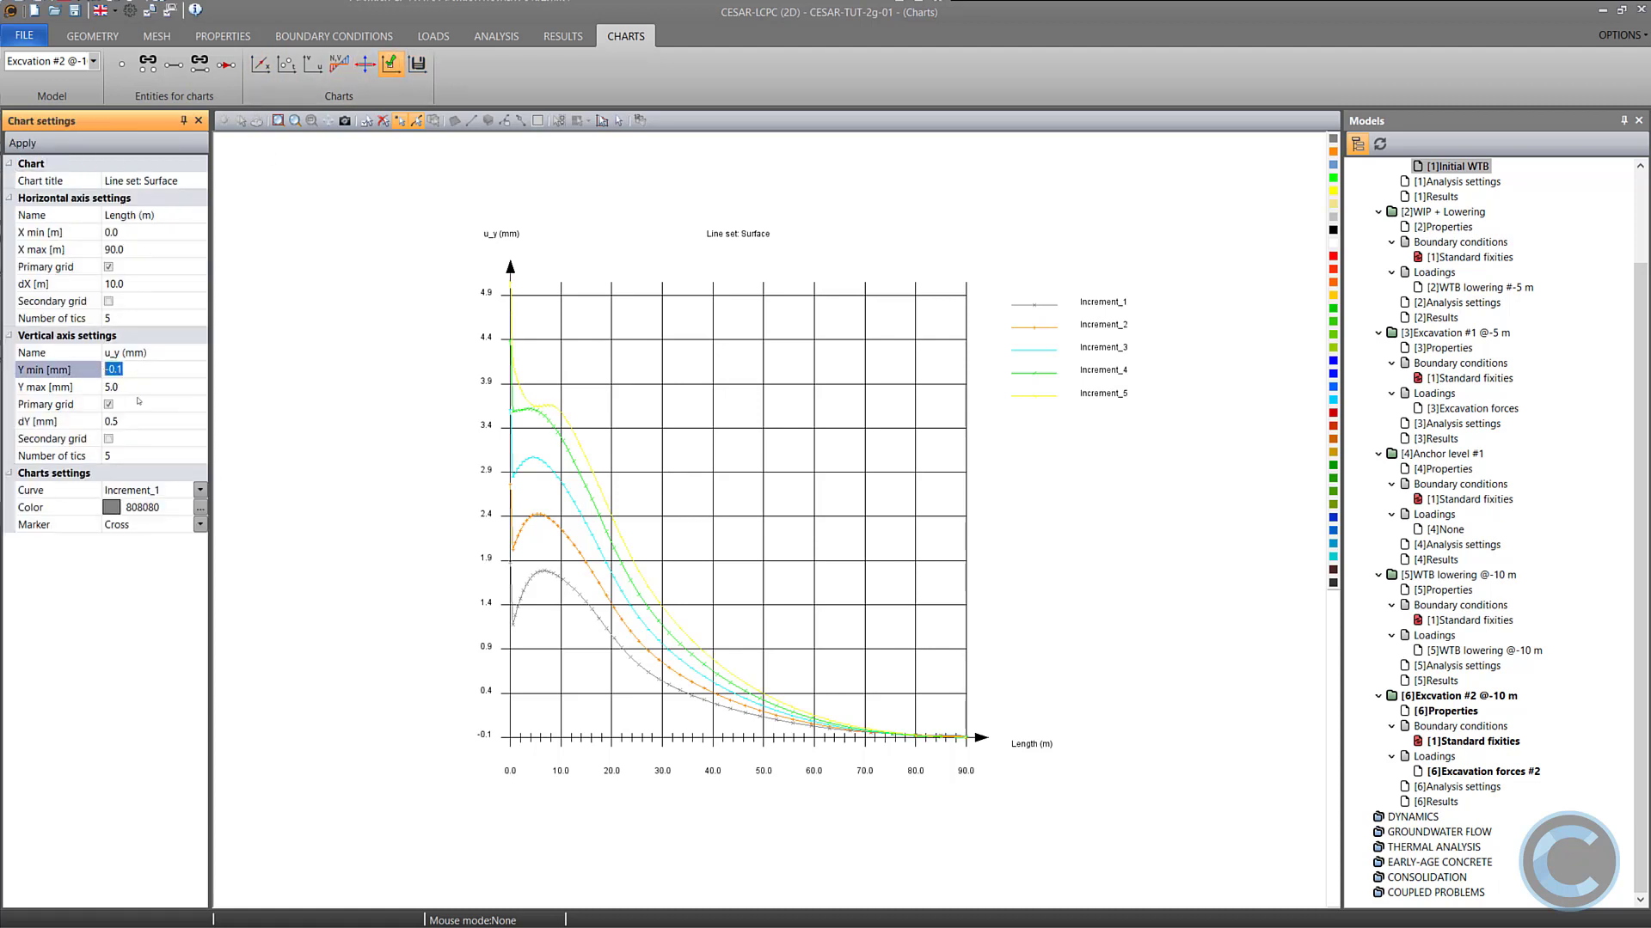
text(-0.5)
key(Tab)
text(5)
key(Tab)
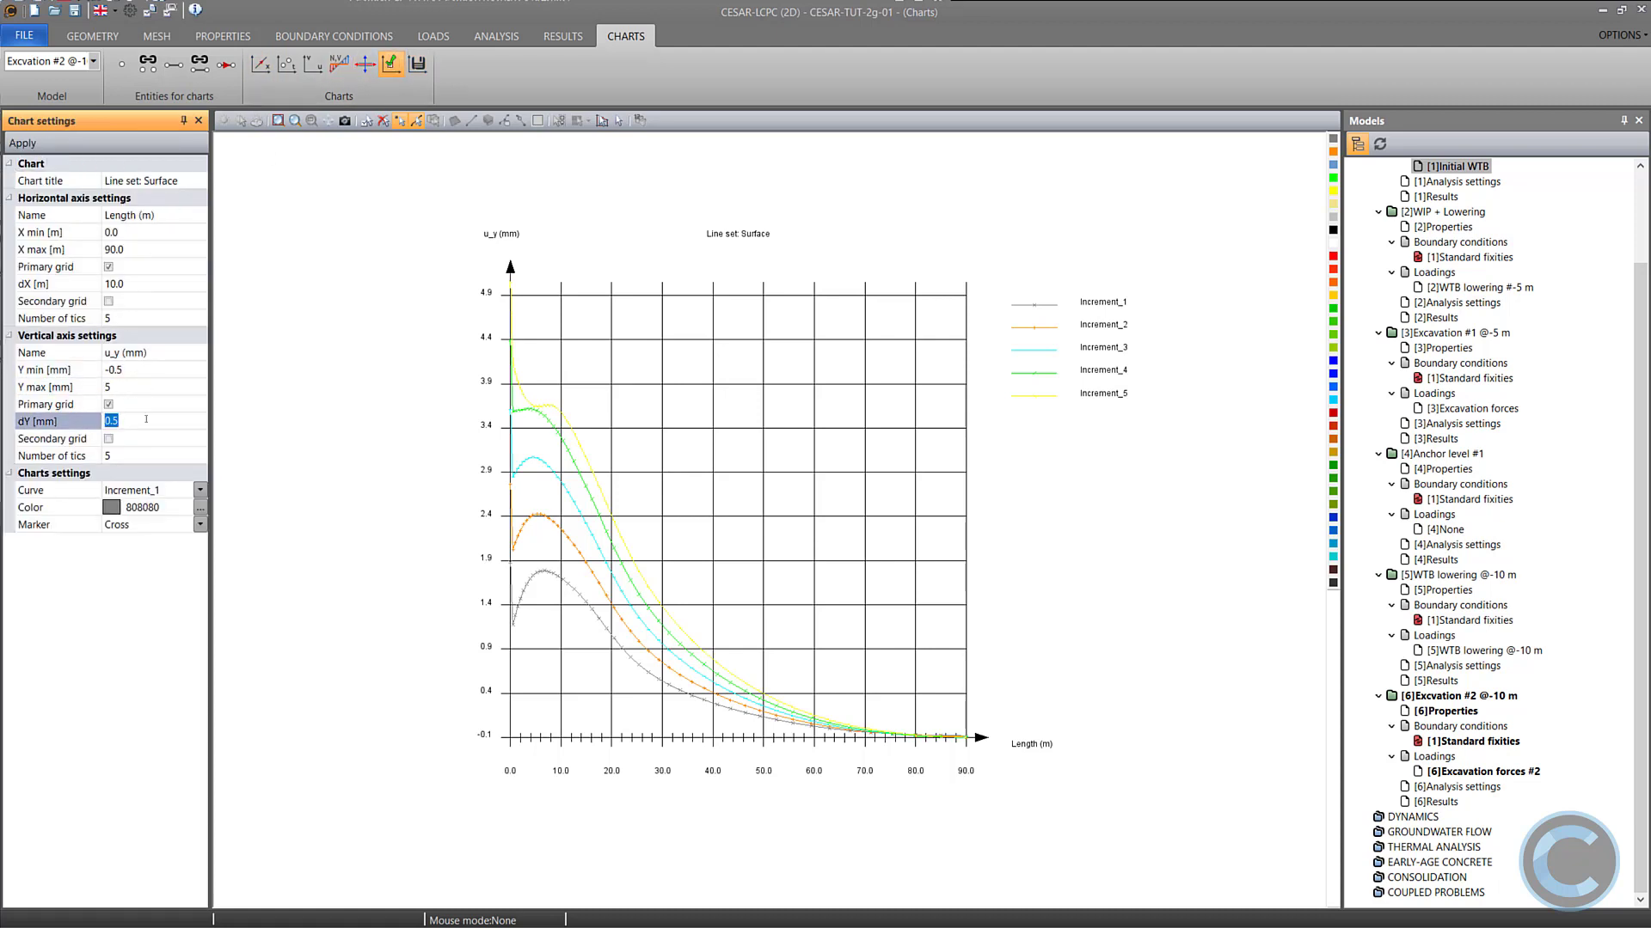
click(21, 144)
Change the color of the Increment_5 curve to blue 0066CC and apply the chart settings.
click(199, 490)
click(129, 575)
click(199, 508)
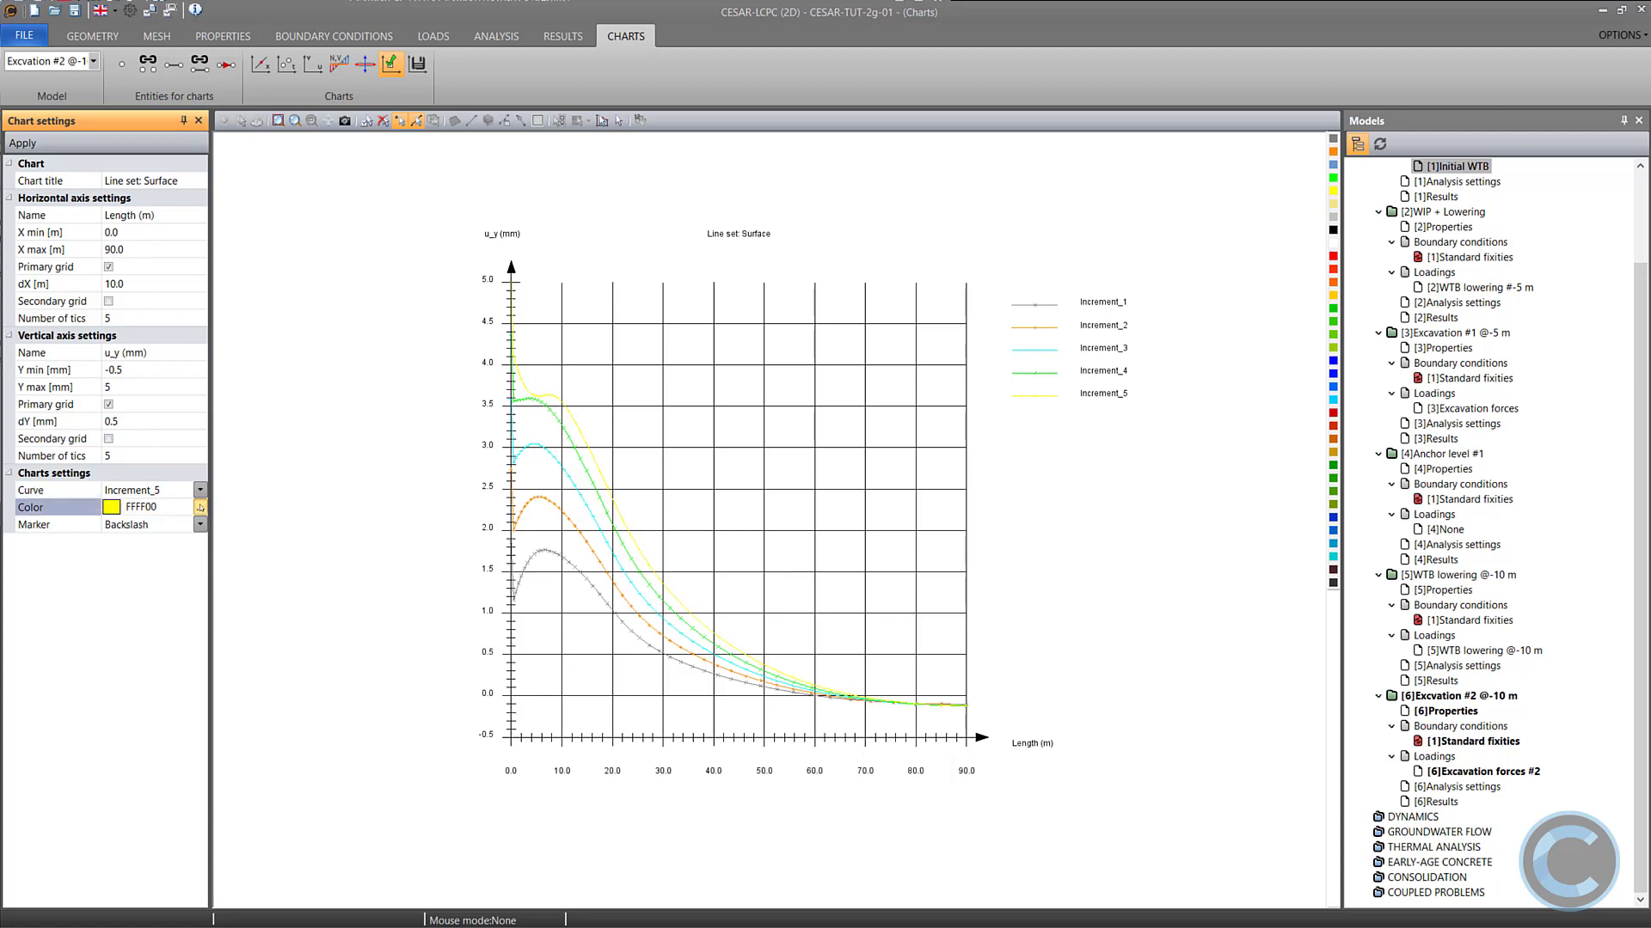
click(161, 599)
click(22, 144)
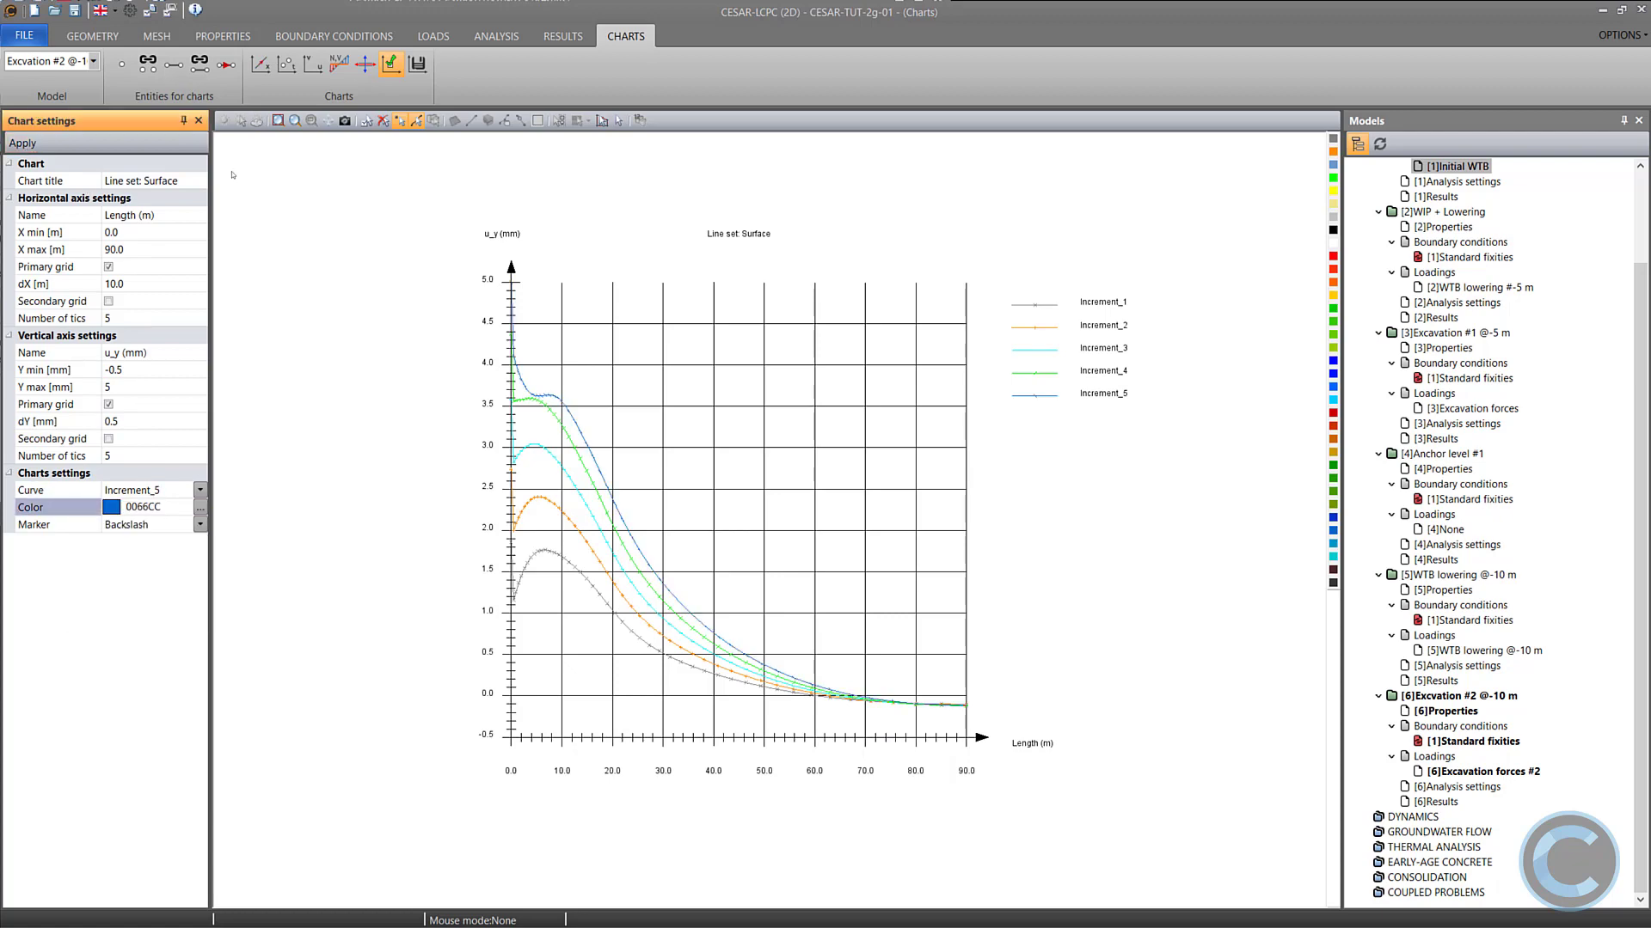
Create a line set named Wall from the retaining wall edges and open the line set orientation inversion.
click(200, 62)
click(416, 121)
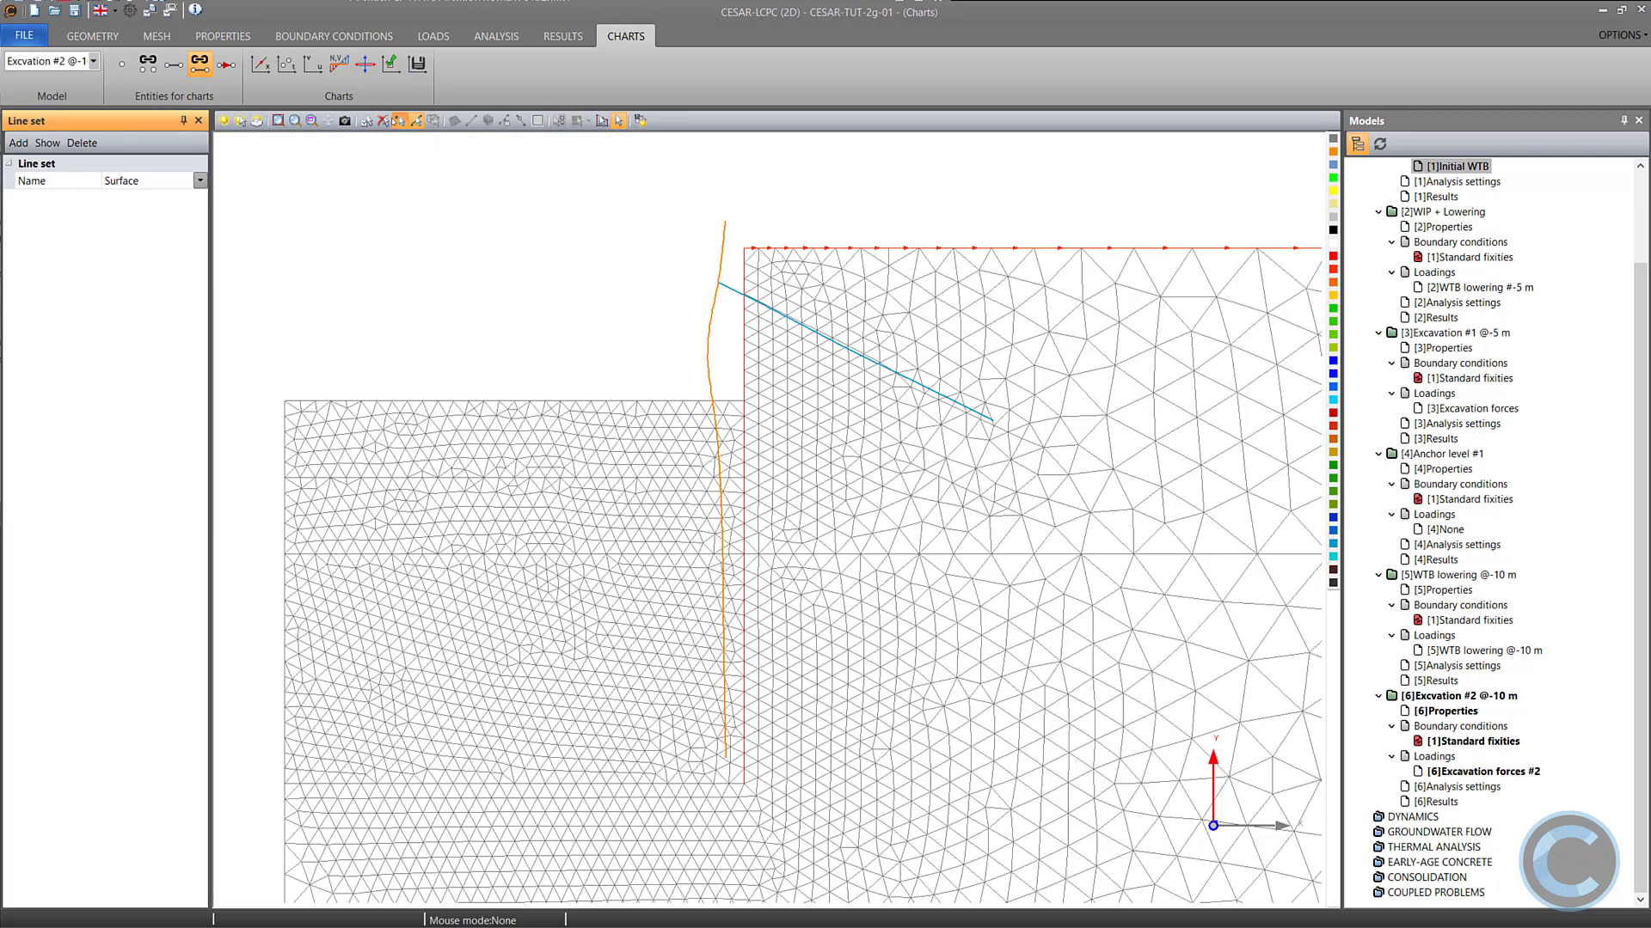
click(741, 348)
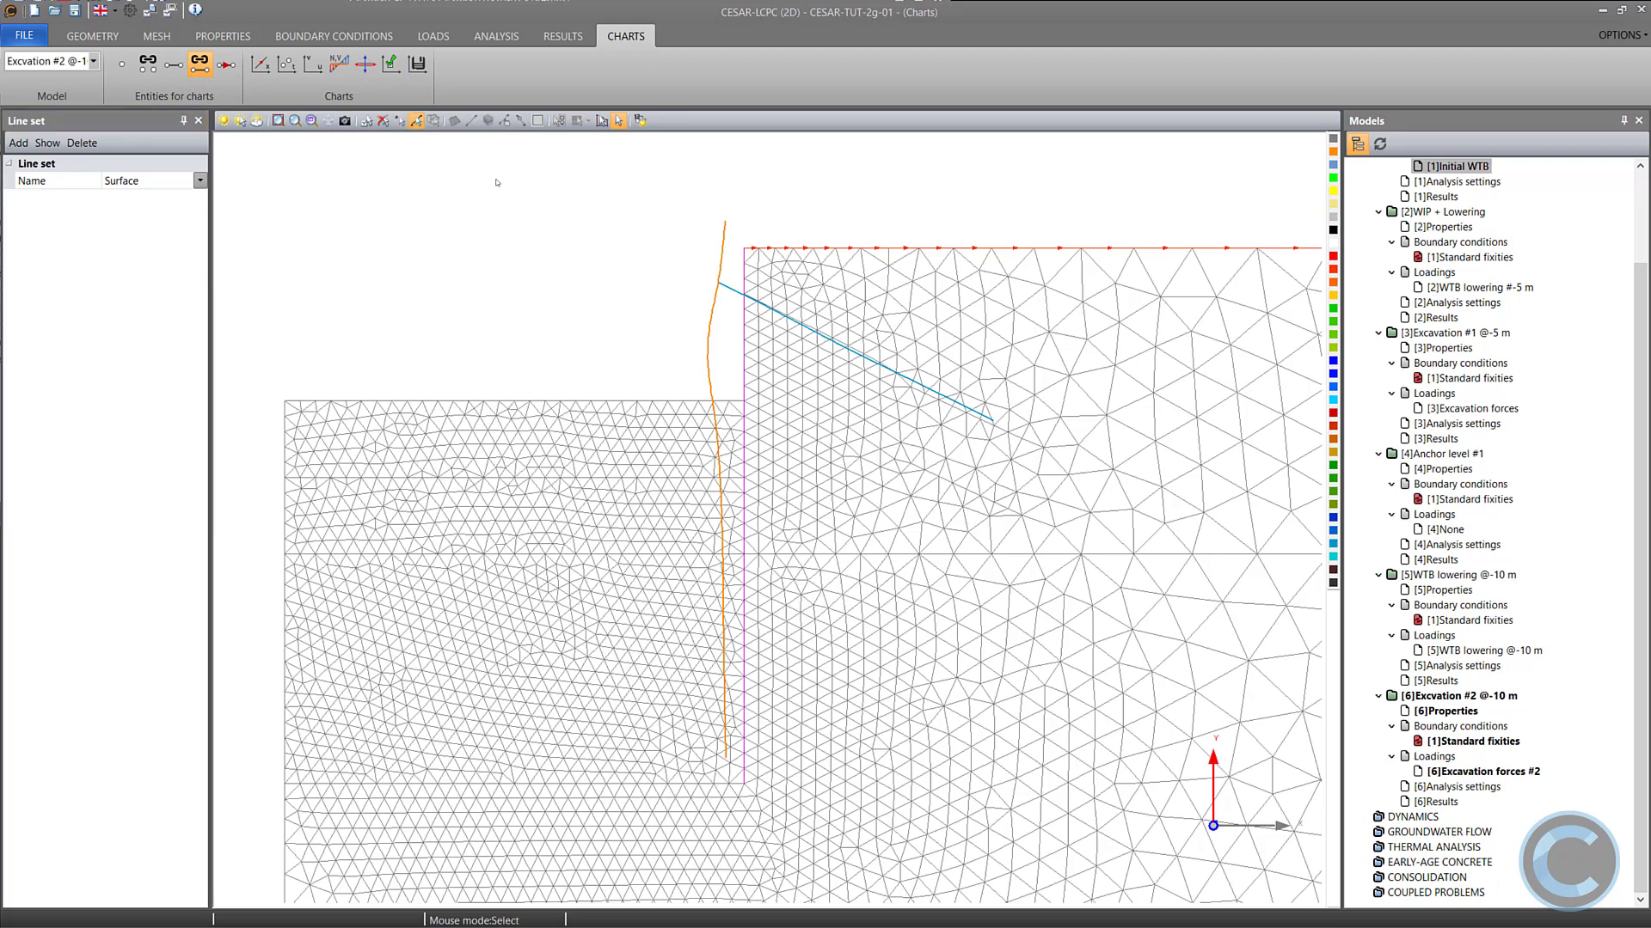
click(96, 180)
text(Wall)
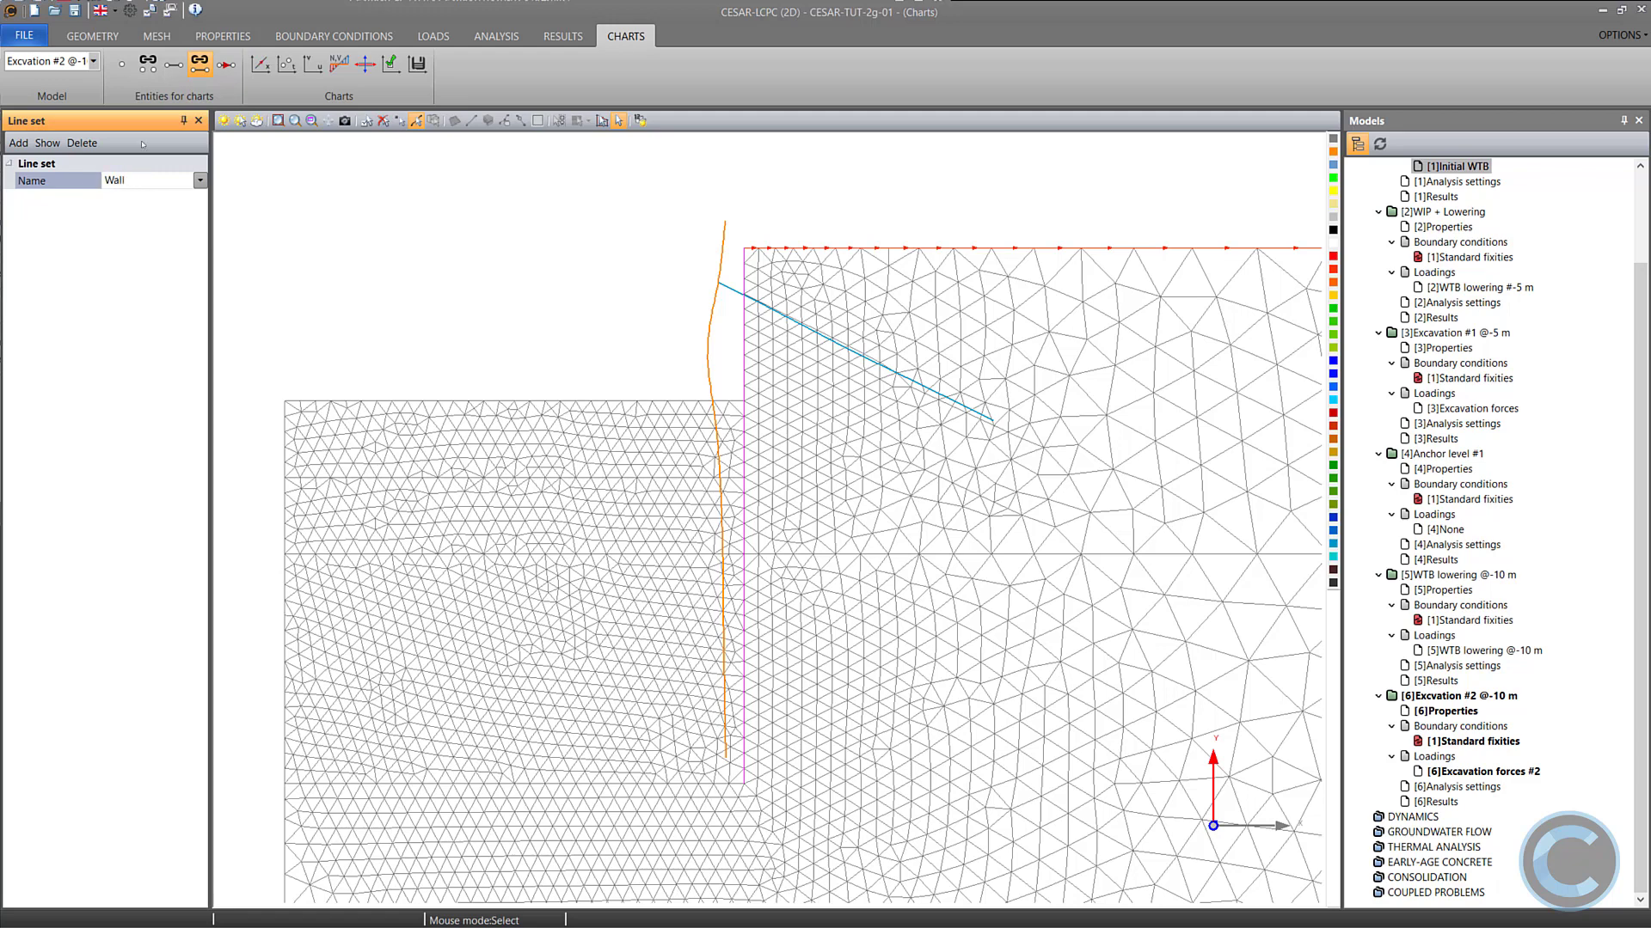
click(18, 142)
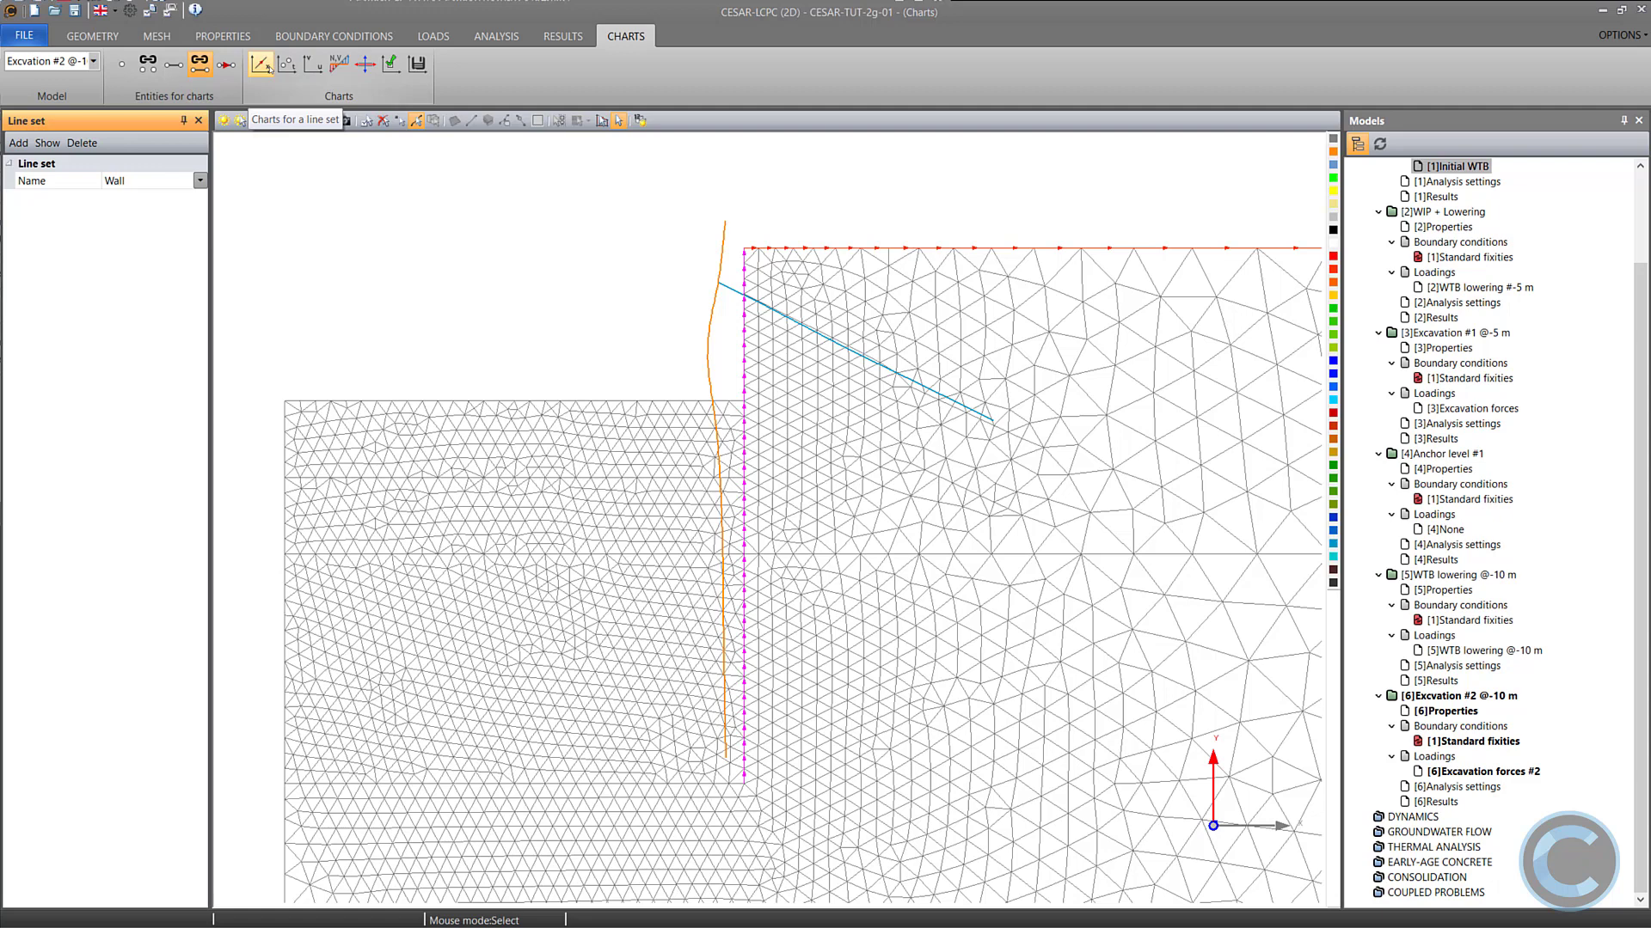
click(227, 64)
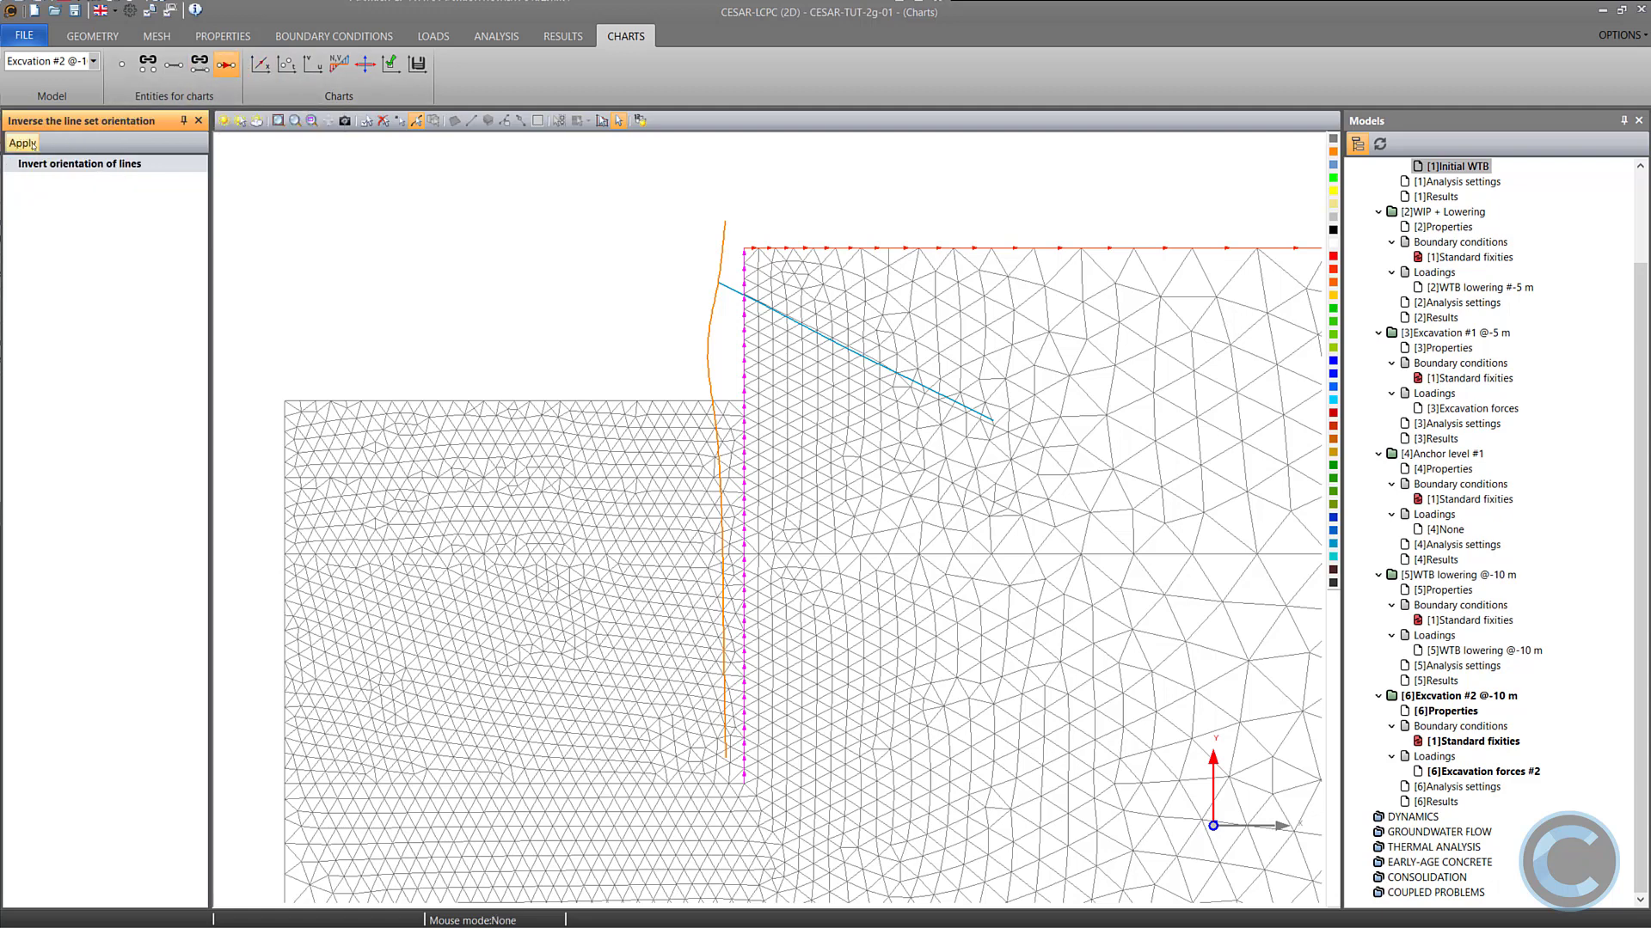
Chart the beam bending moment Mz along the Wall line set for all five increments.
click(339, 63)
click(161, 182)
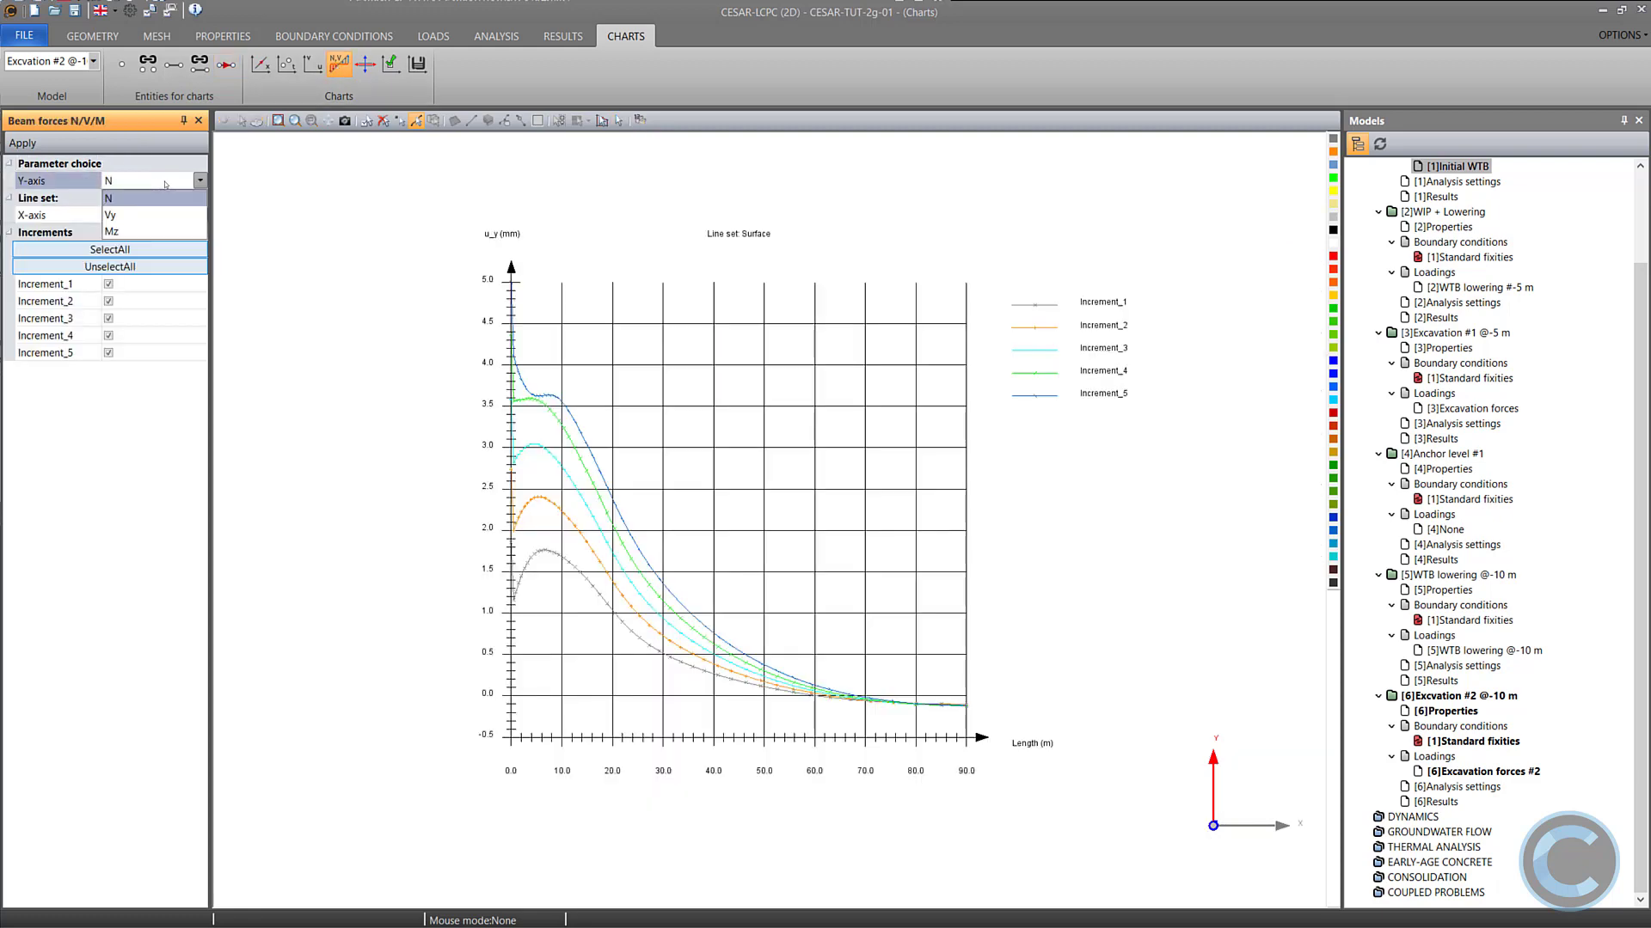
click(133, 232)
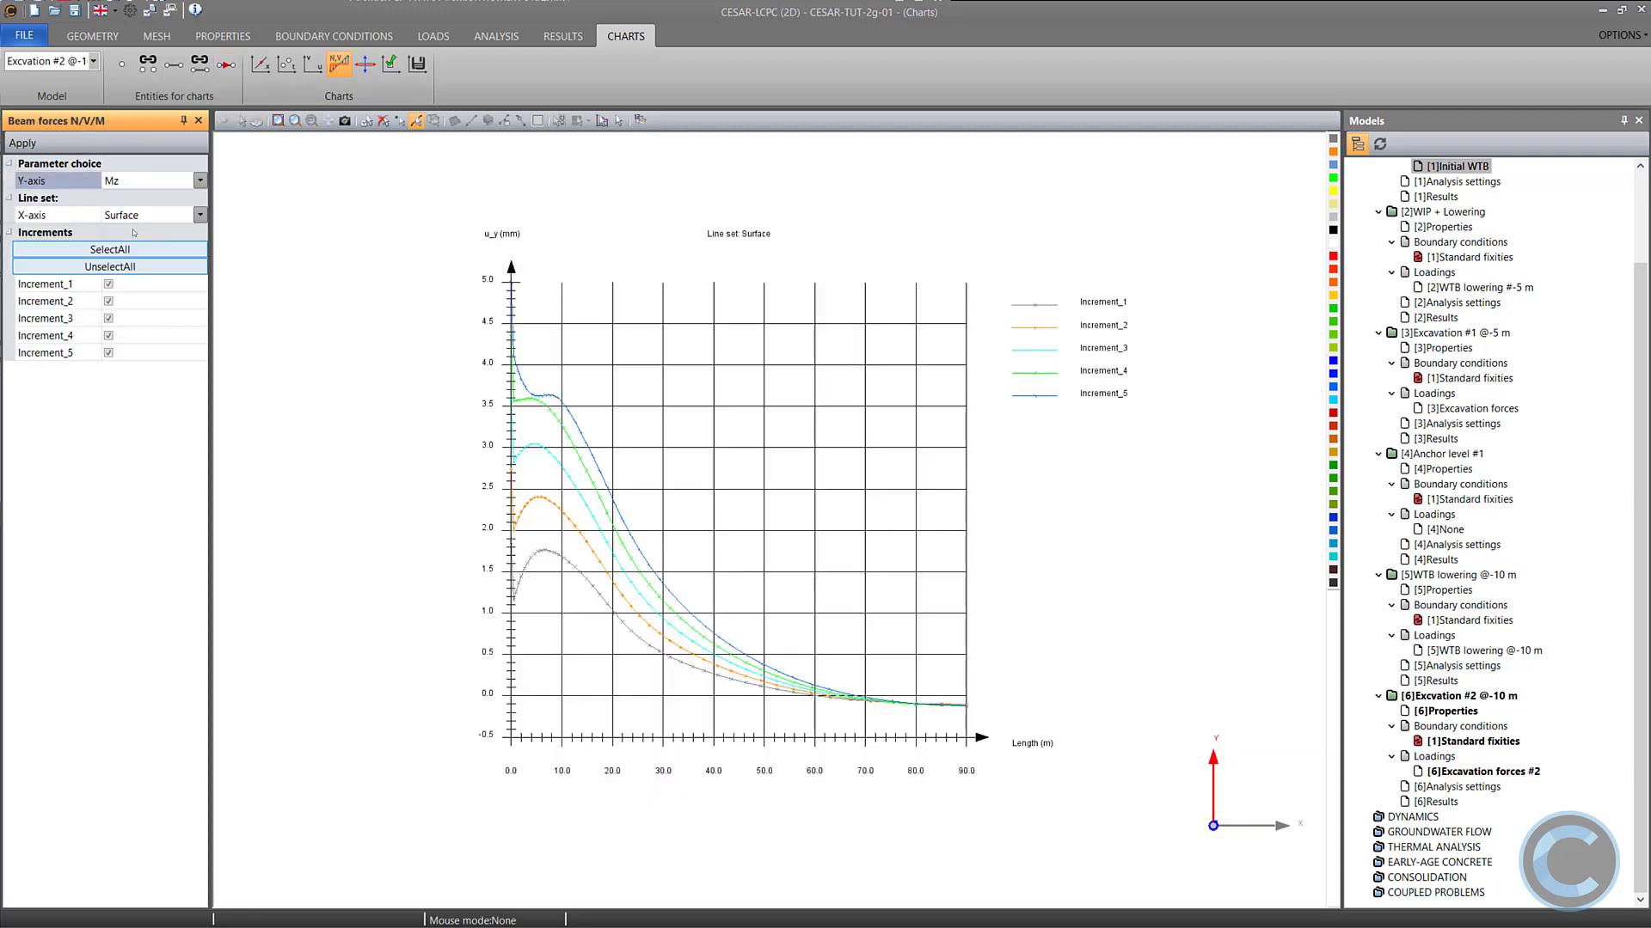
click(140, 217)
click(131, 250)
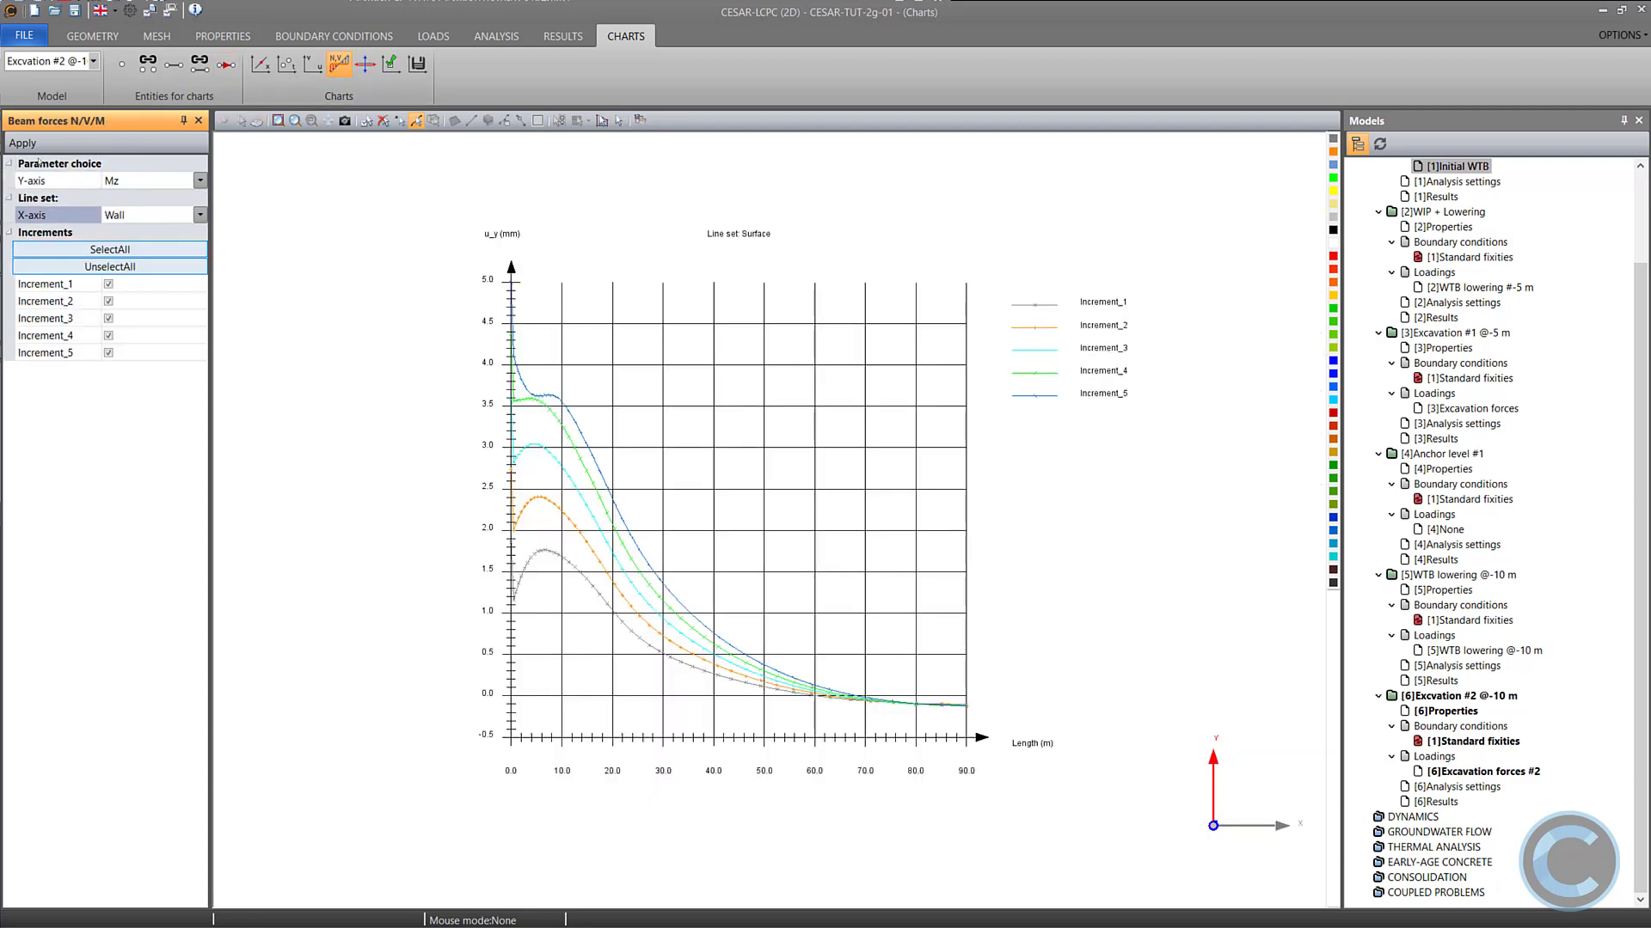
click(26, 143)
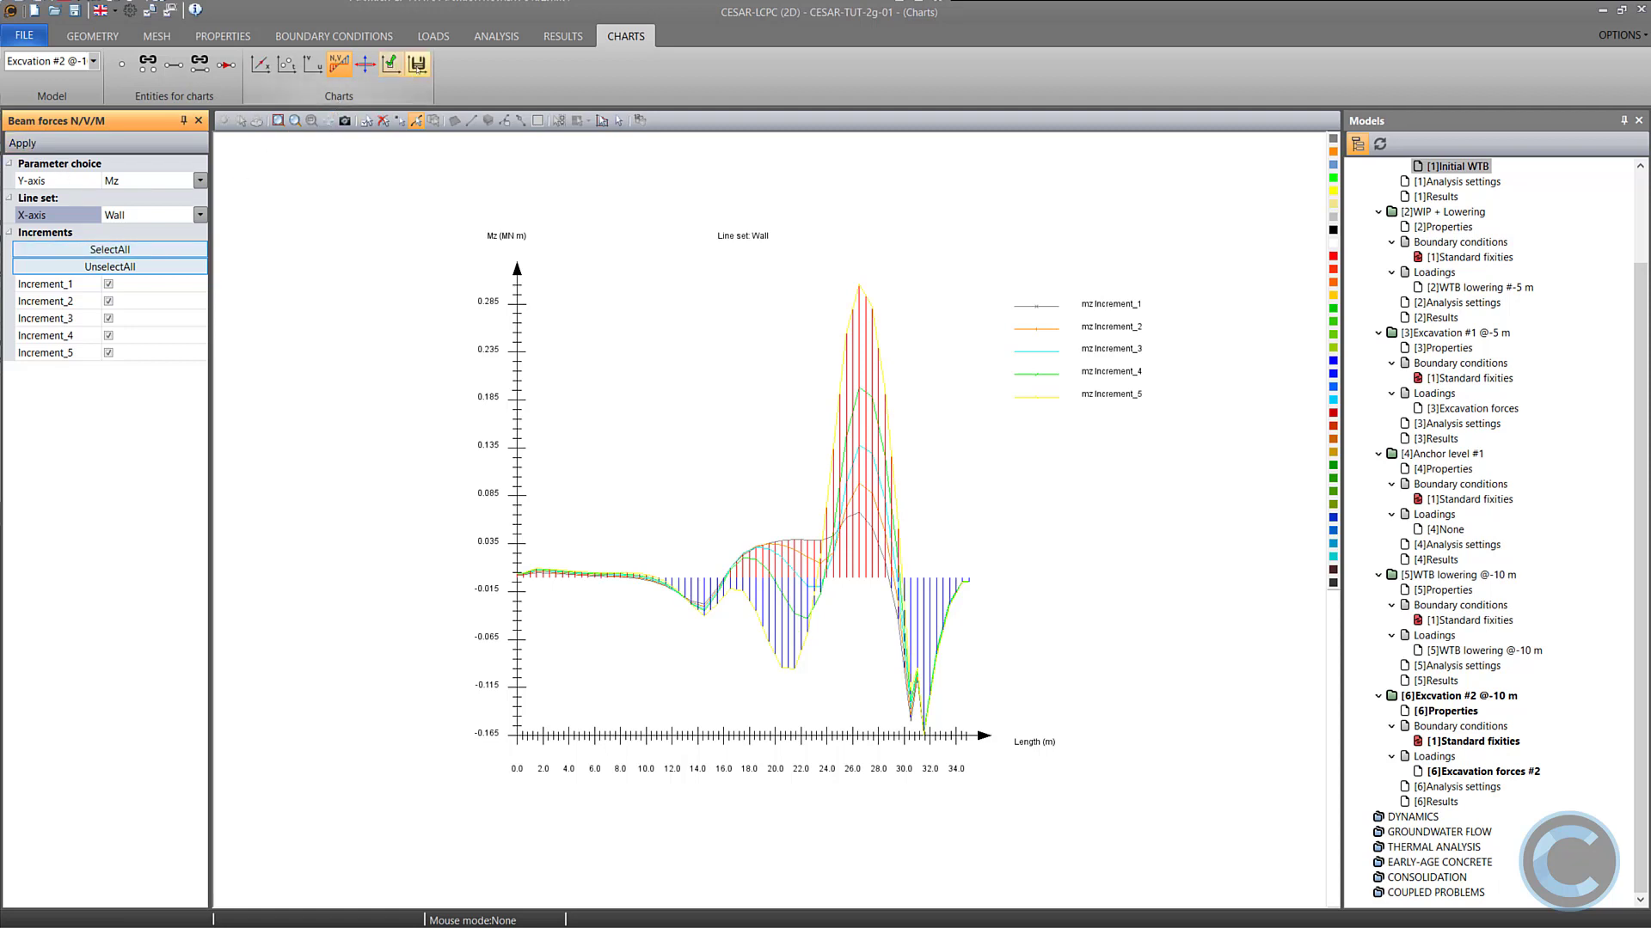
Set the vertical axis of the Wall moment chart to a minimum of -0.2 and a maximum of 0.35 MN m.
click(418, 66)
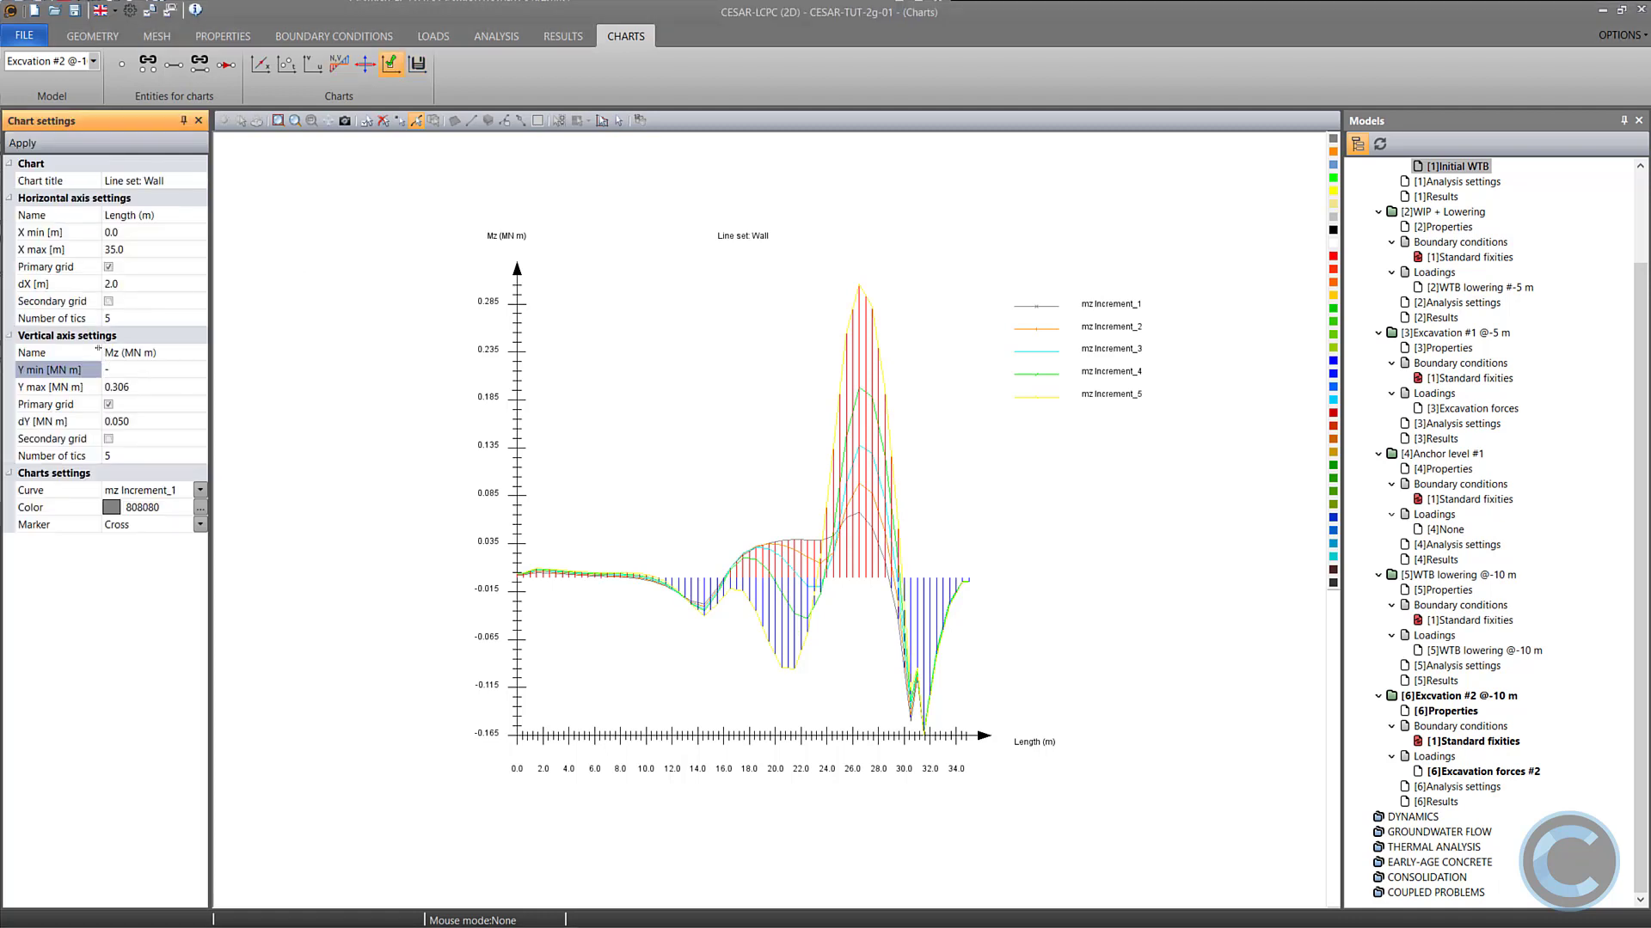
text(-0.2)
key(Down)
text(0.35)
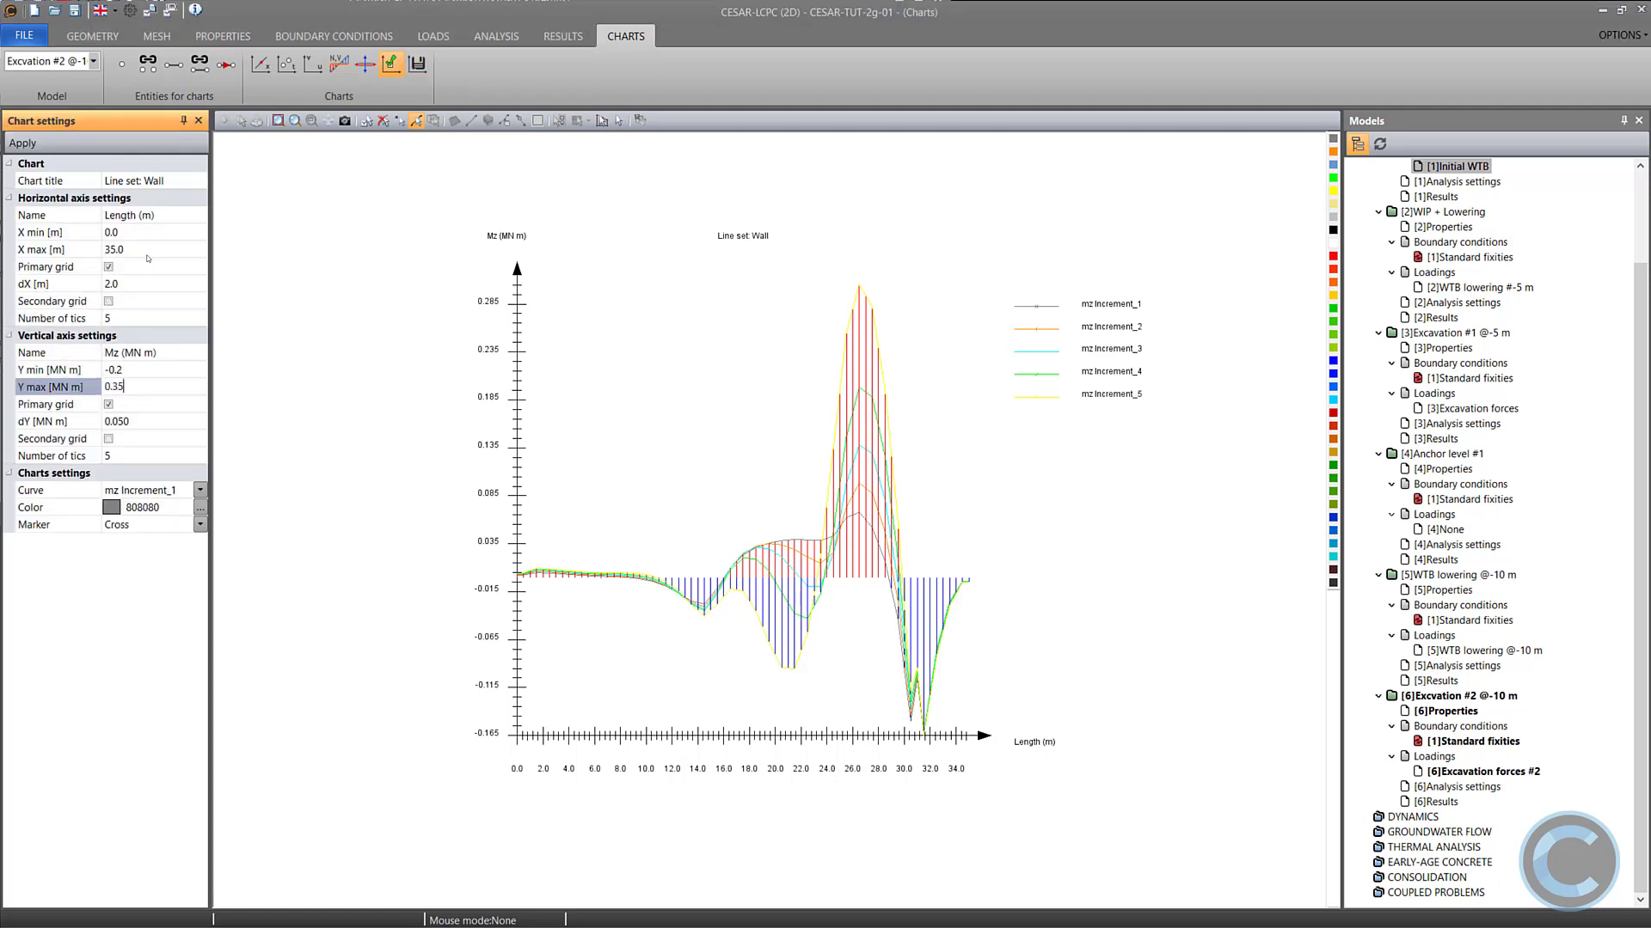